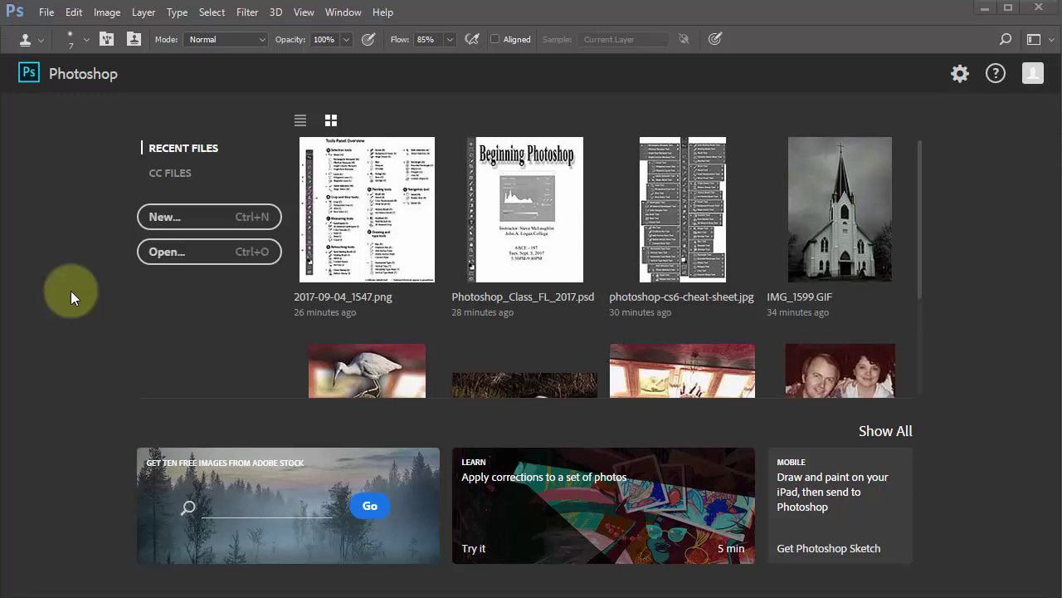
Clear the list of recently opened files
left_click(45, 13)
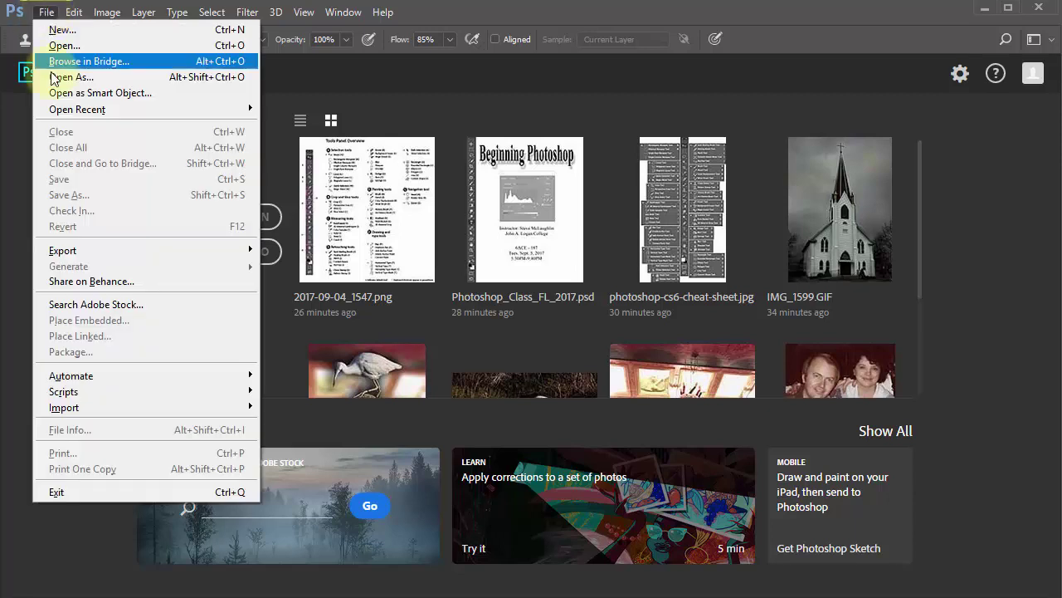
mouse_move(76, 117)
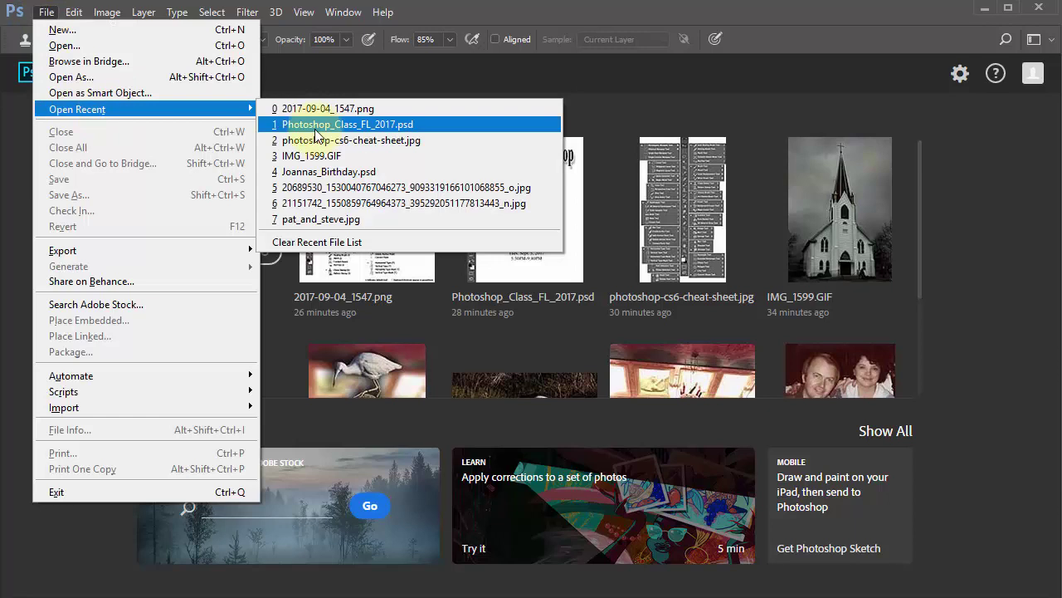
left_click(441, 242)
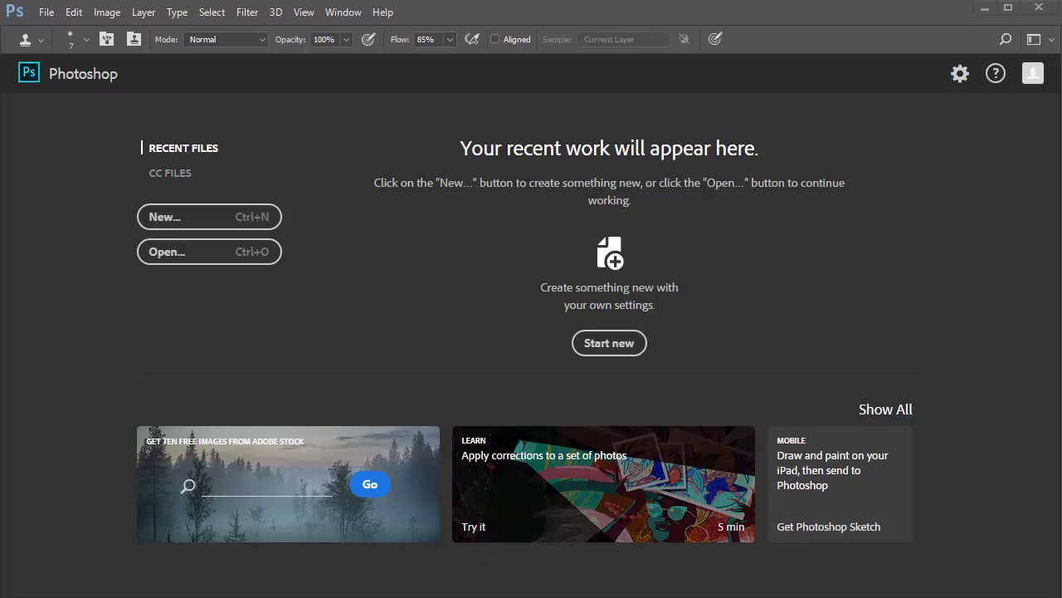
Look through the start screen's learning content, the "Apply corrections to a set of photos" tutorial page and the file-opening dialog
left_click(897, 411)
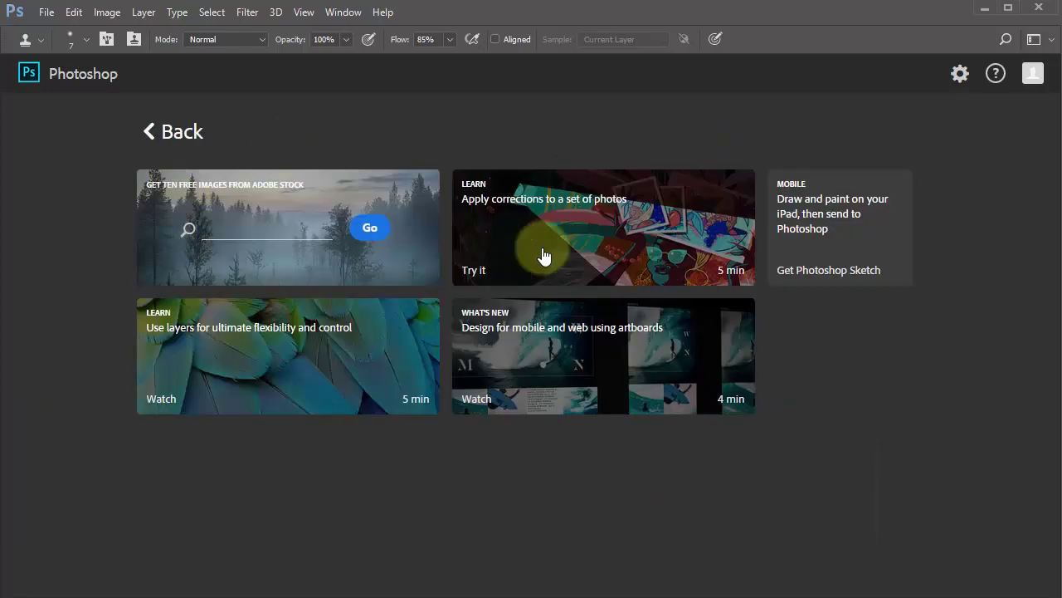
left_click(598, 237)
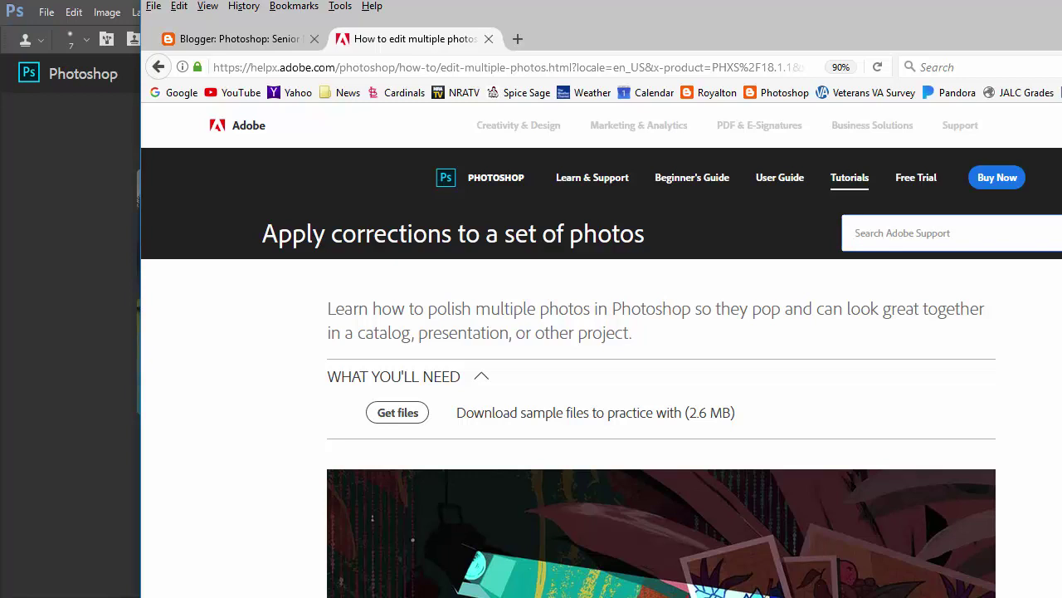
key("super+Down")
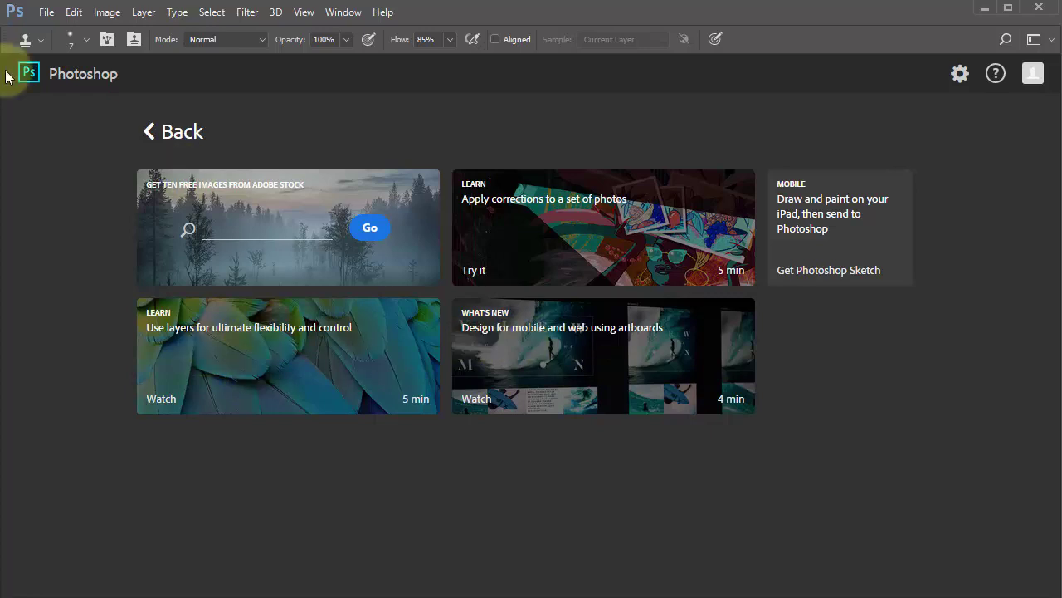
left_click(172, 133)
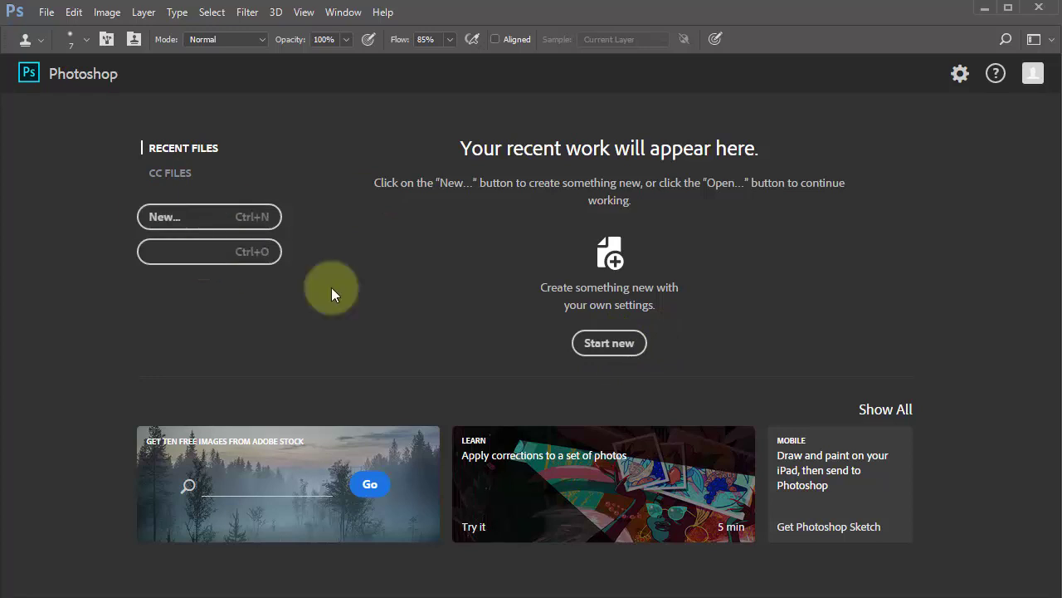
left_click(199, 258)
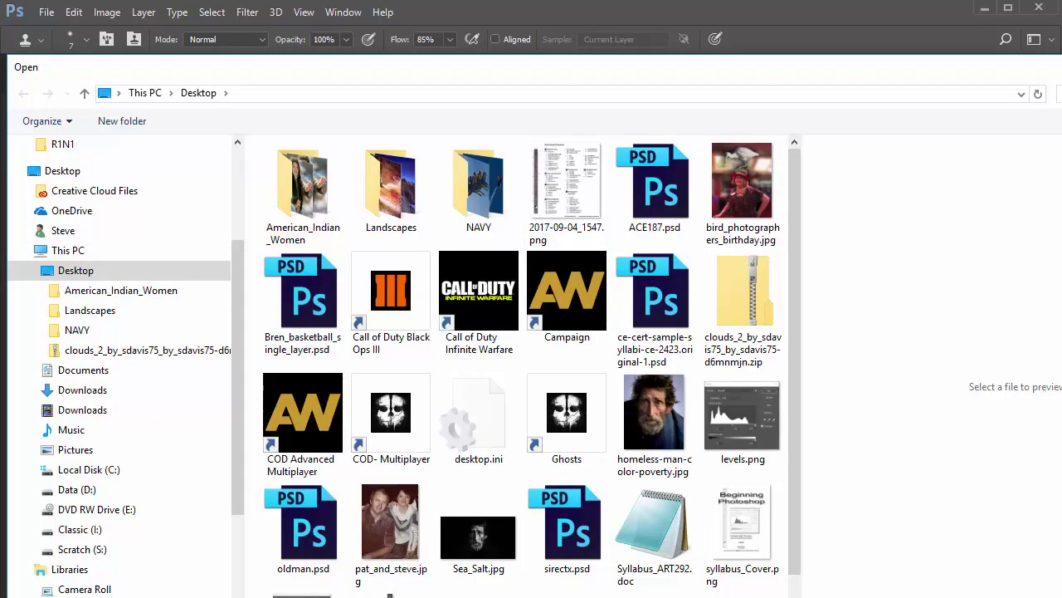
key("Escape")
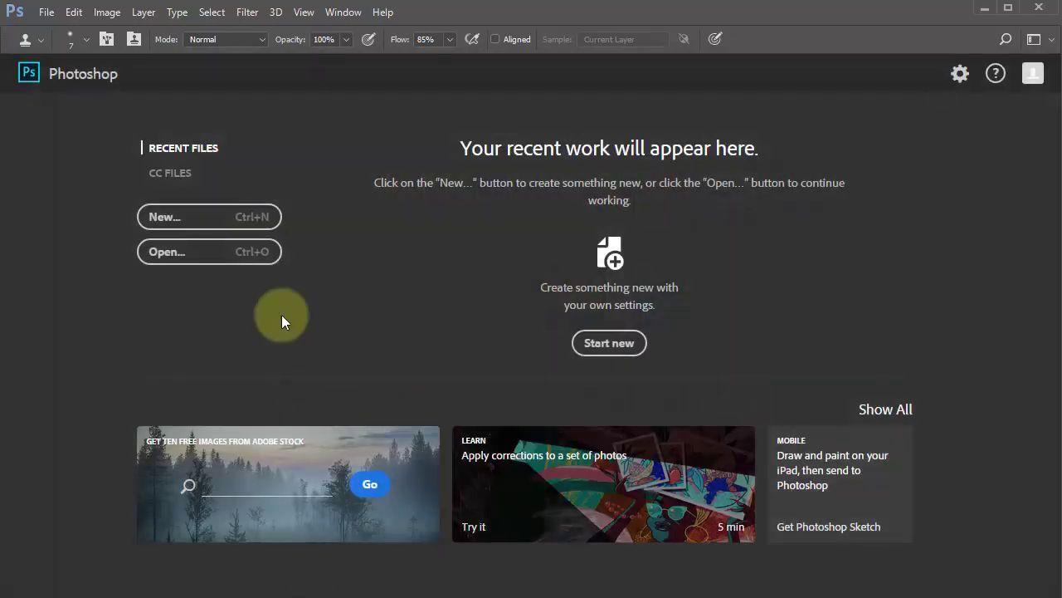
Start a new document from the 8 x 10 in, 300 ppi preset, trying landscape orientation and returning to portrait
left_click(199, 219)
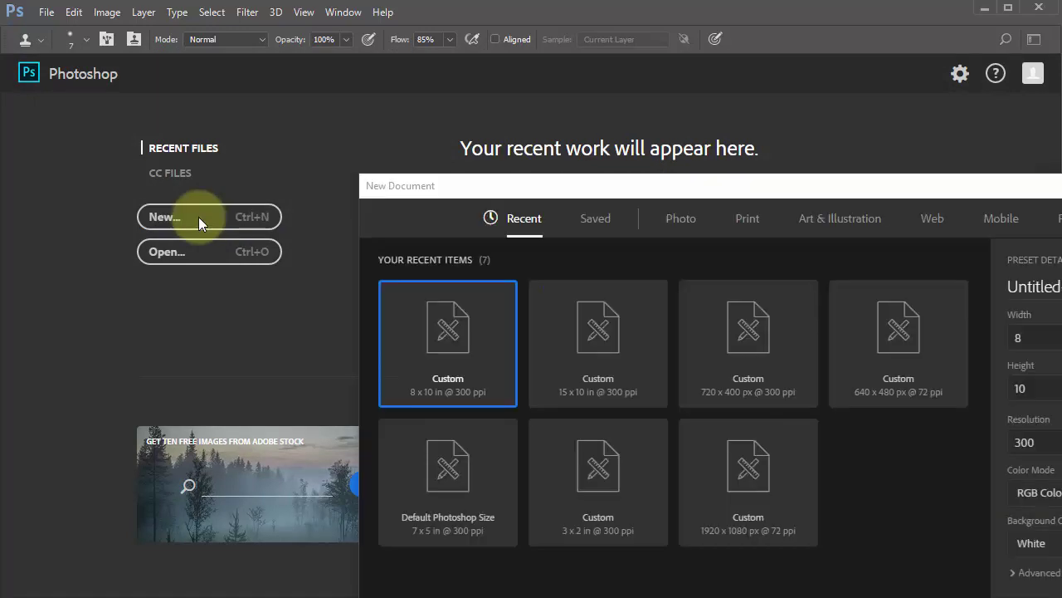
left_click_drag(636, 183, 337, 46)
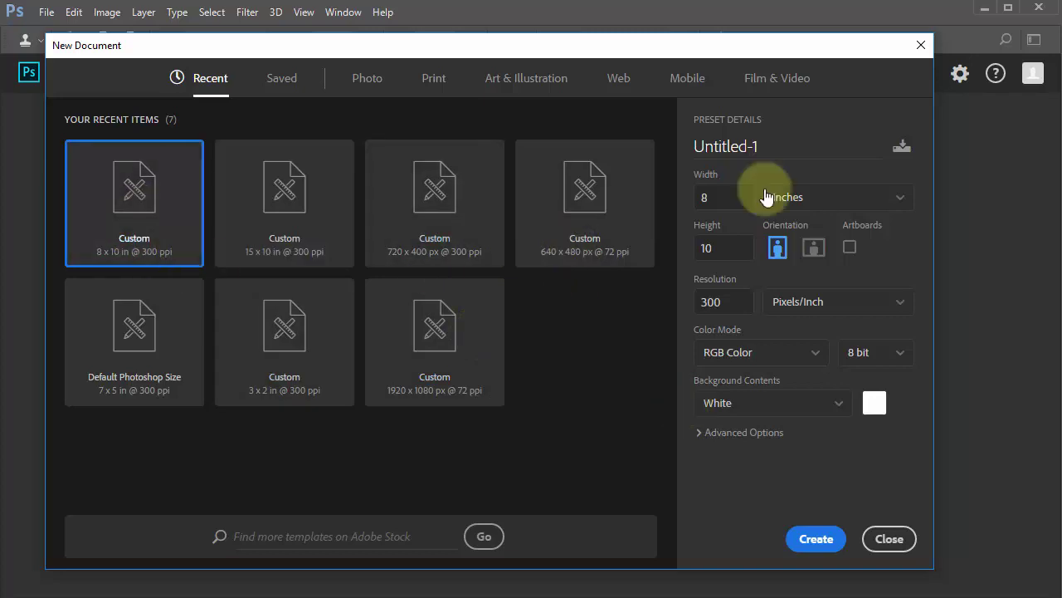
left_click(813, 248)
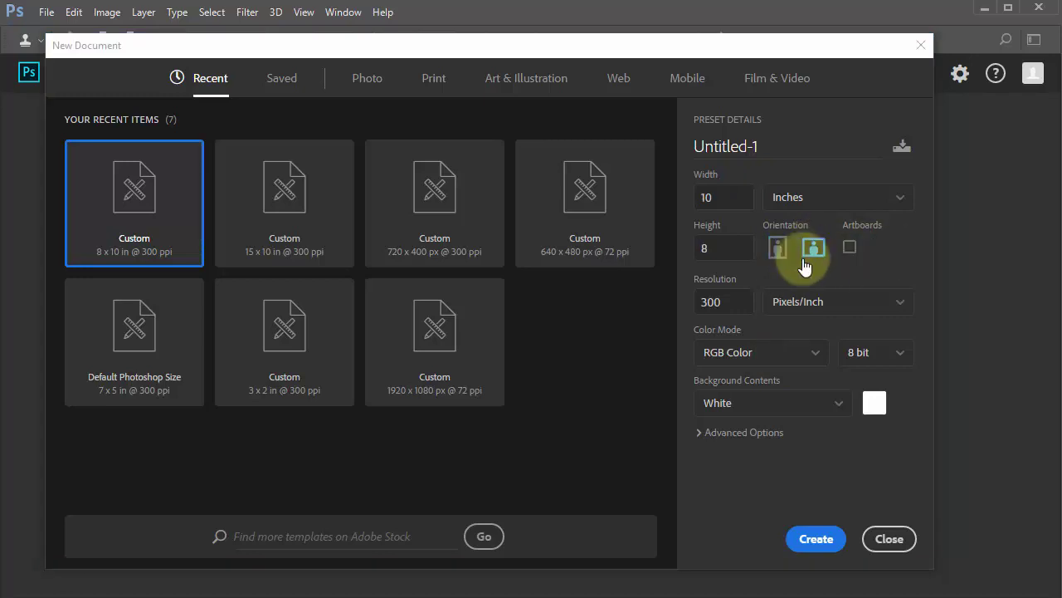
left_click(778, 248)
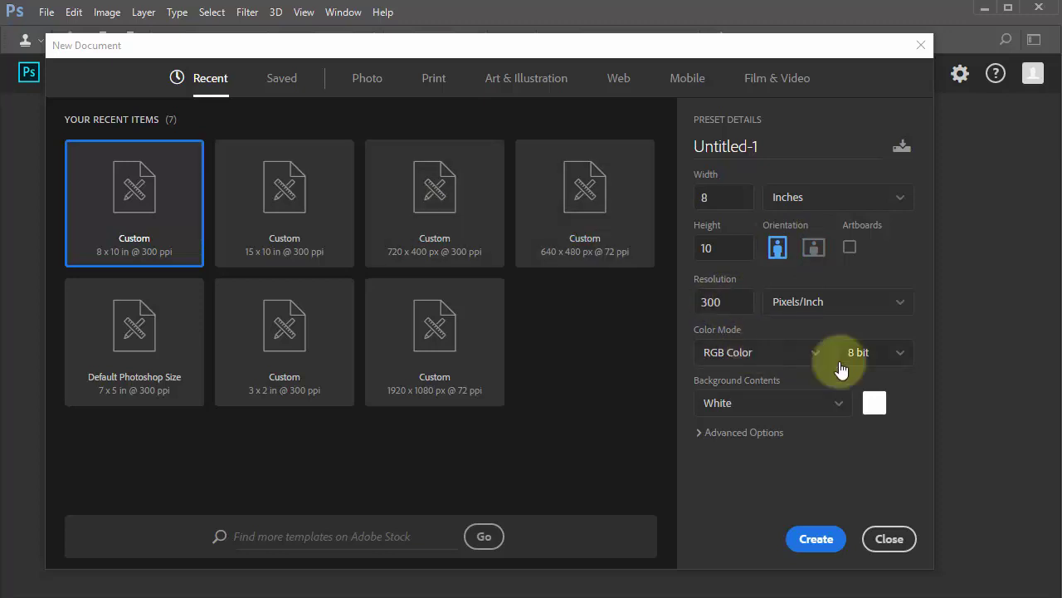
Try Black and Background Color as background contents, pick a custom dark red instead, and create the document
left_click(838, 409)
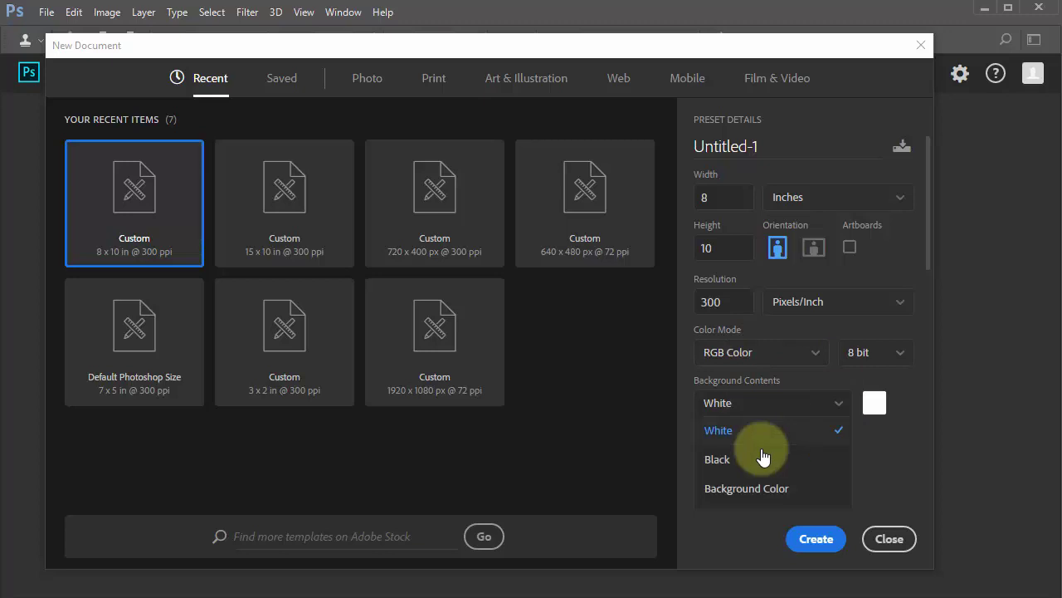
left_click(758, 462)
left_click(845, 407)
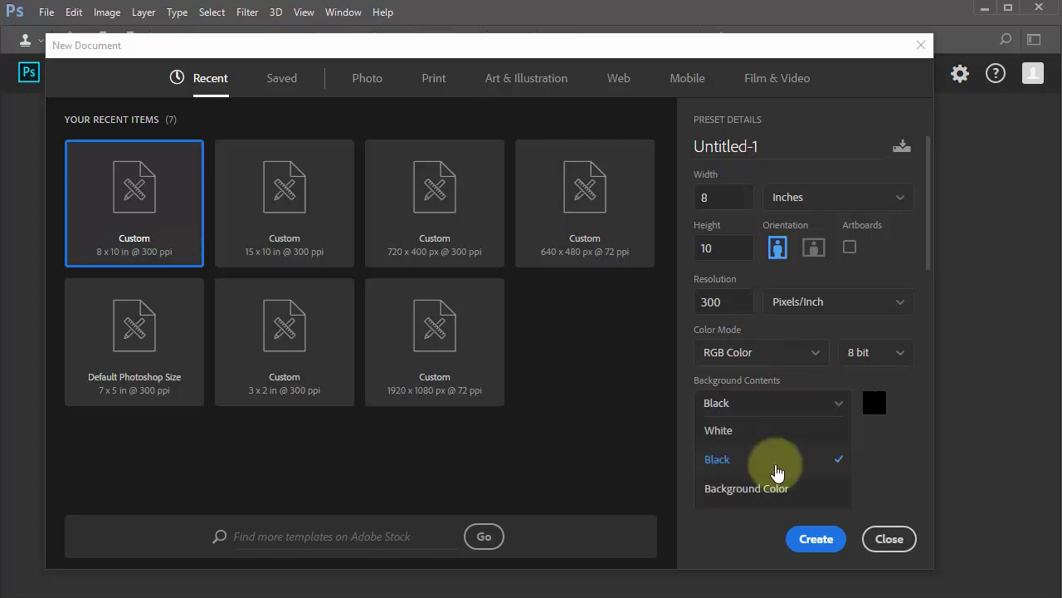
left_click(765, 489)
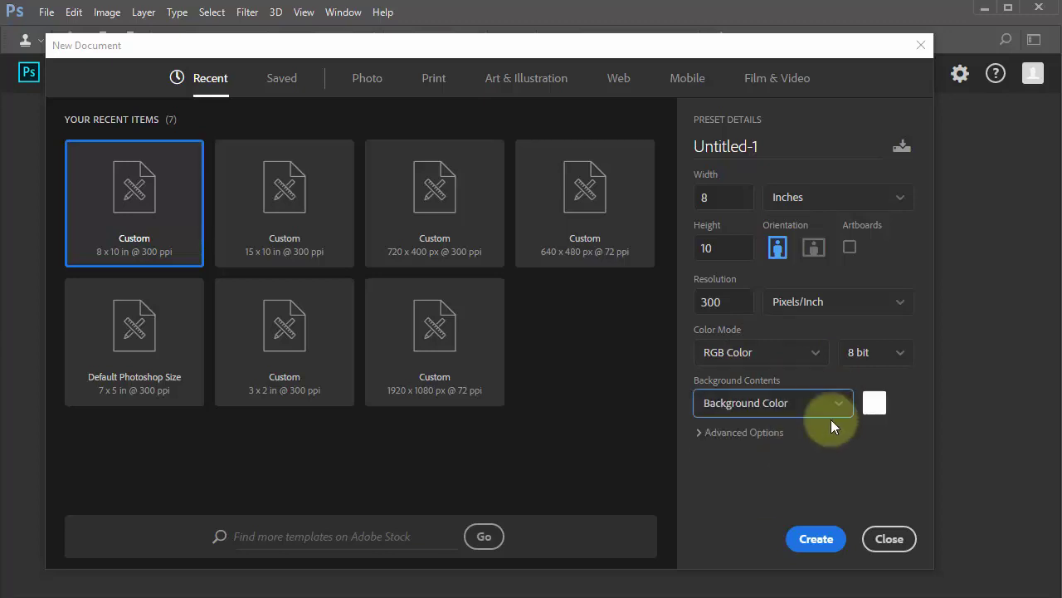
left_click(874, 403)
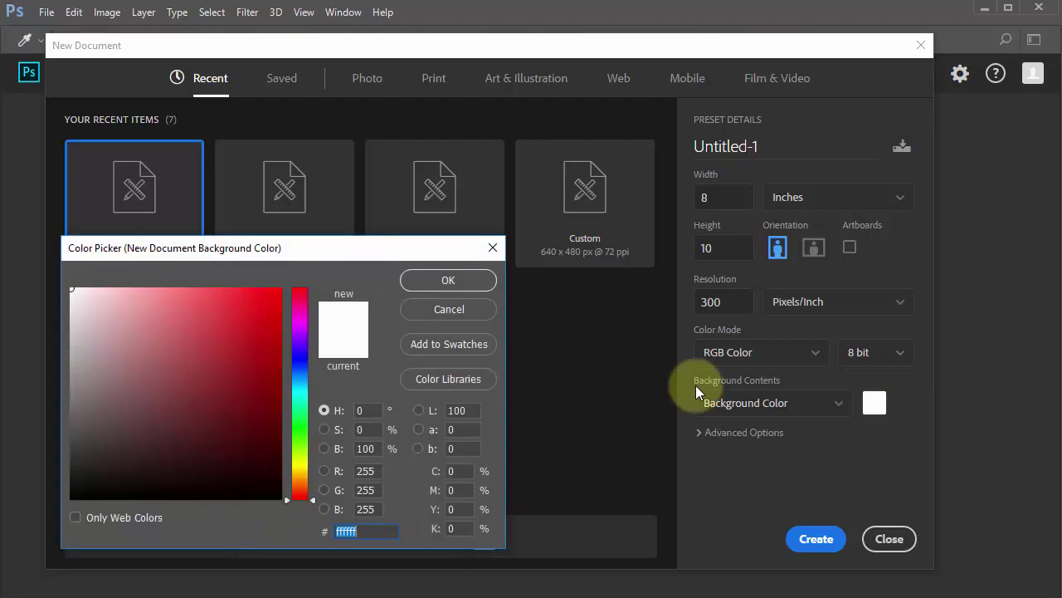
left_click(244, 335)
left_click(439, 280)
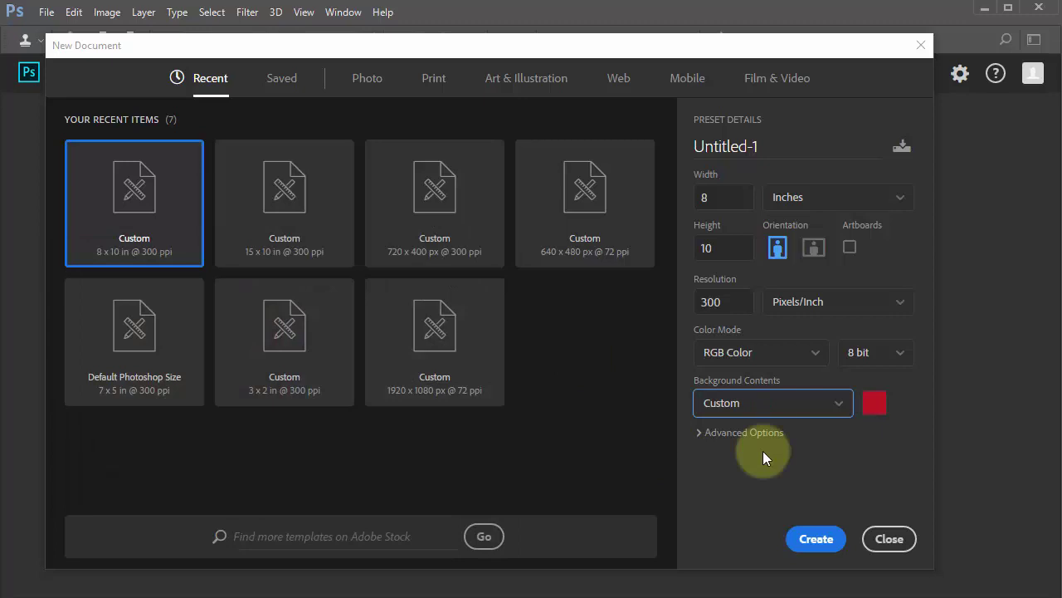
left_click(824, 541)
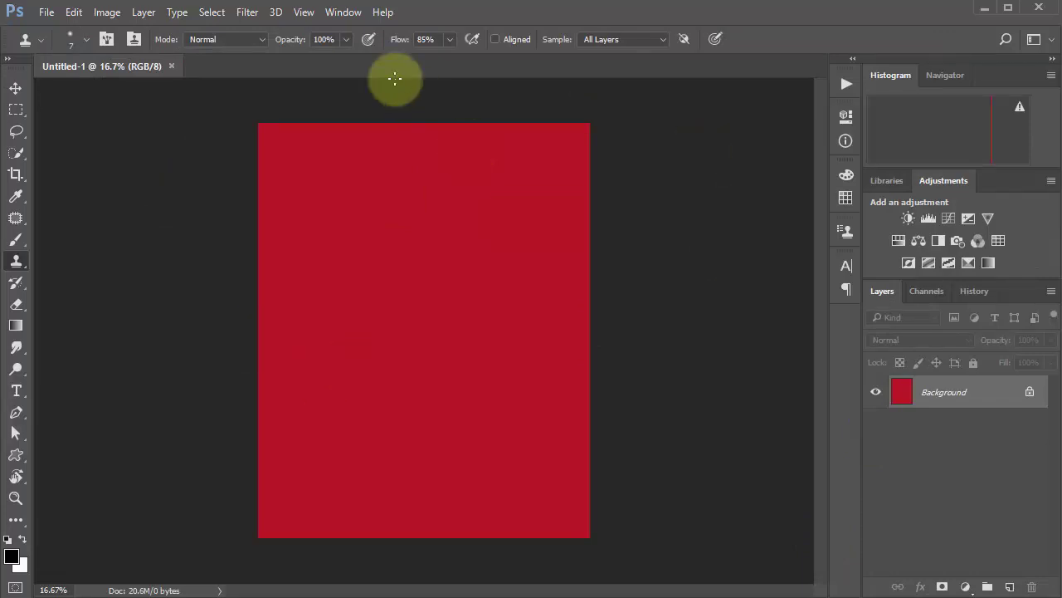
Show and hide the rulers on the red document and close it
key("ctrl+r")
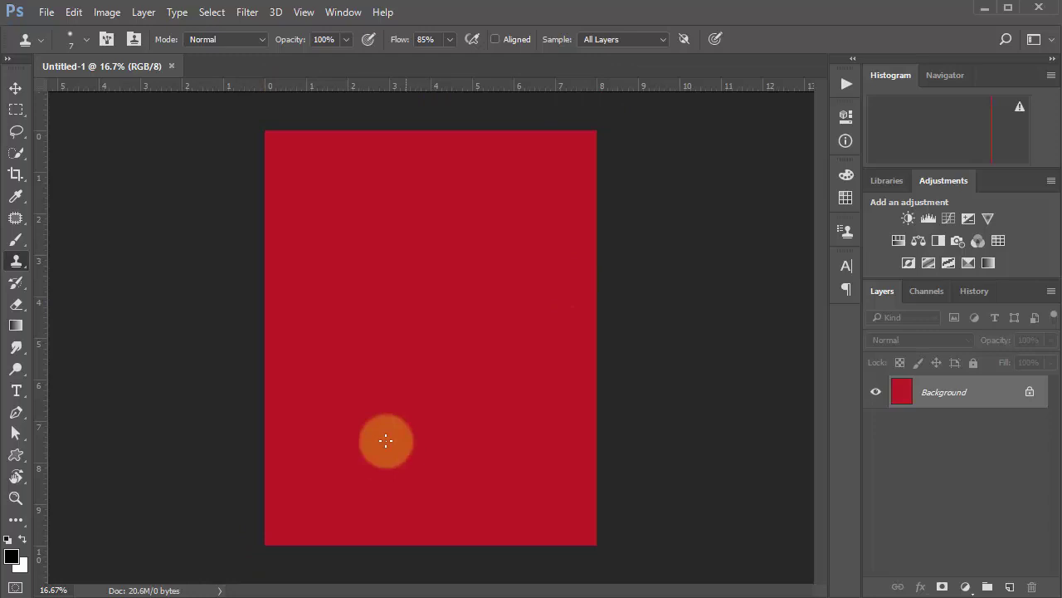
key("ctrl+r")
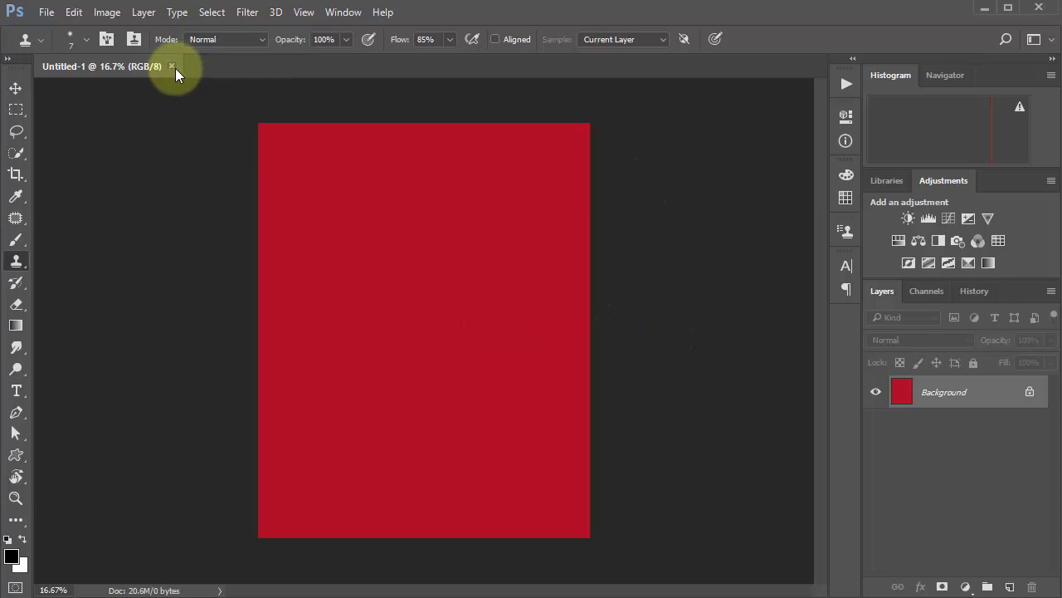
left_click(172, 67)
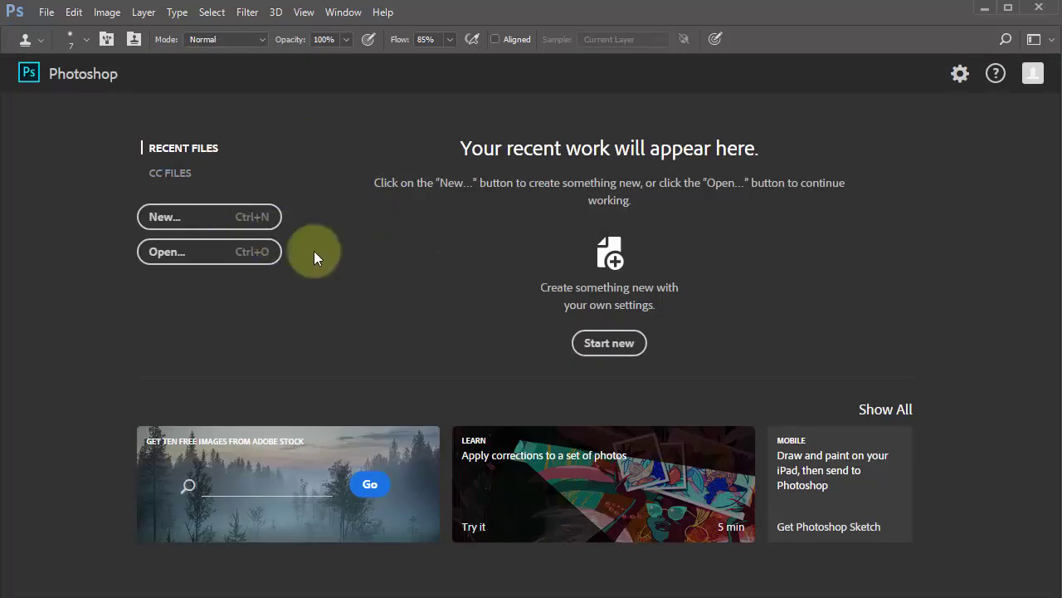
Open Bren_basketball_single_layer.psd from the Desktop and select Layer 1, switching its visibility off and back on
left_click(202, 252)
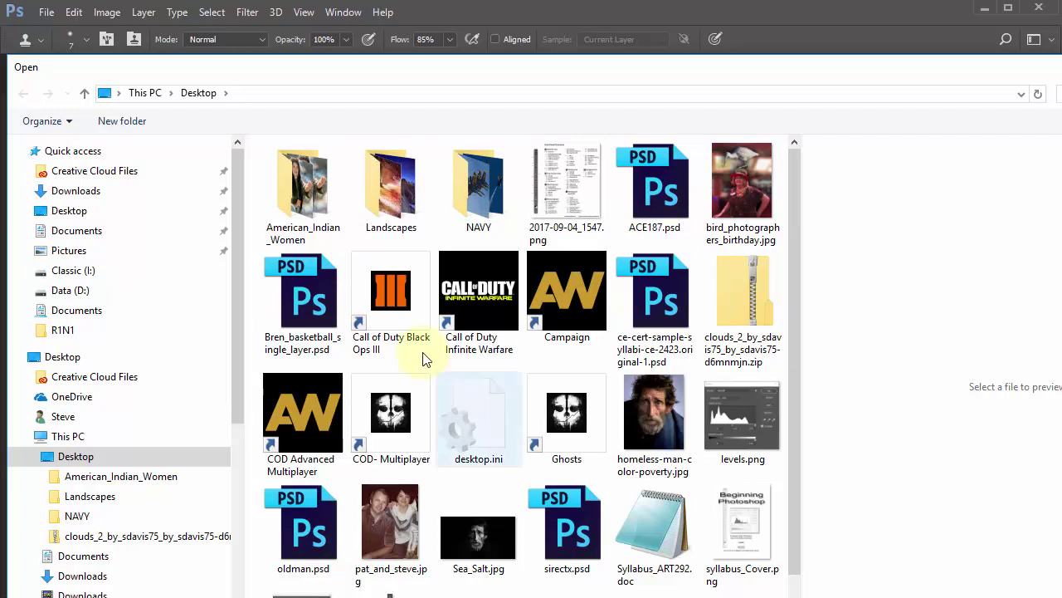
double_click(320, 298)
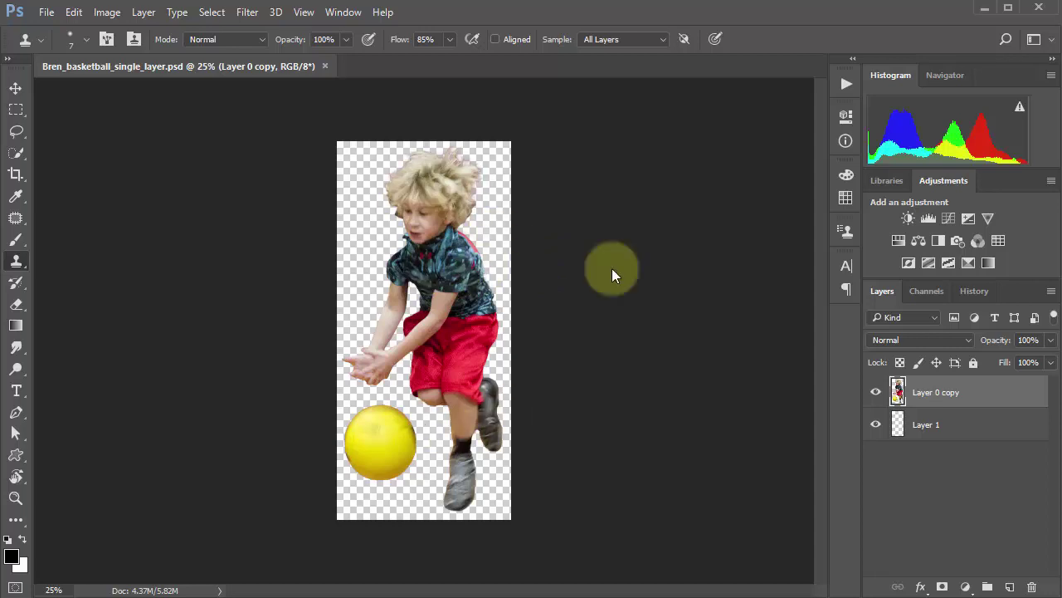
left_click(902, 425)
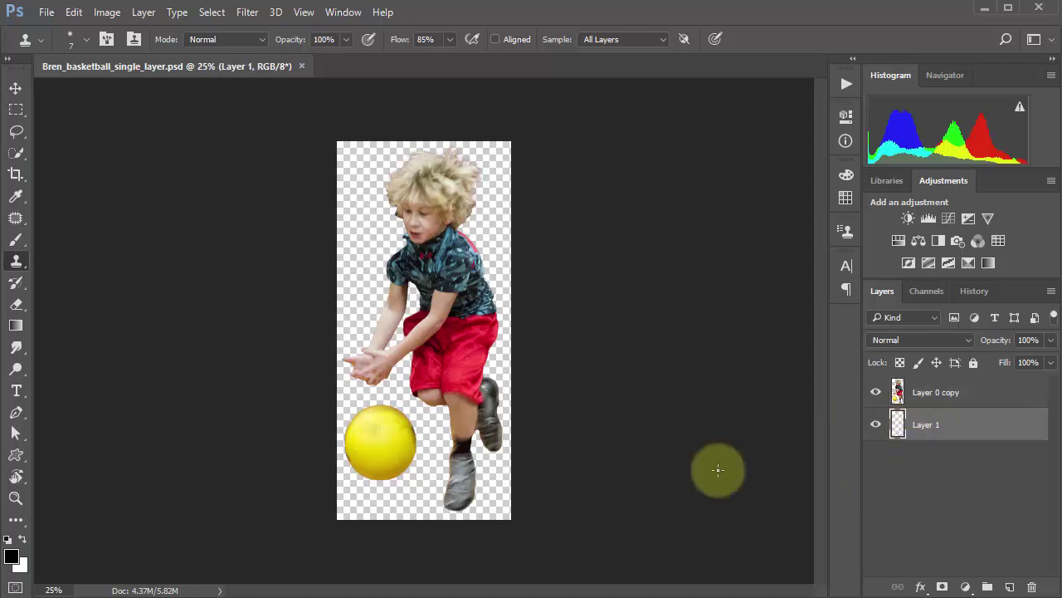
left_click(877, 425)
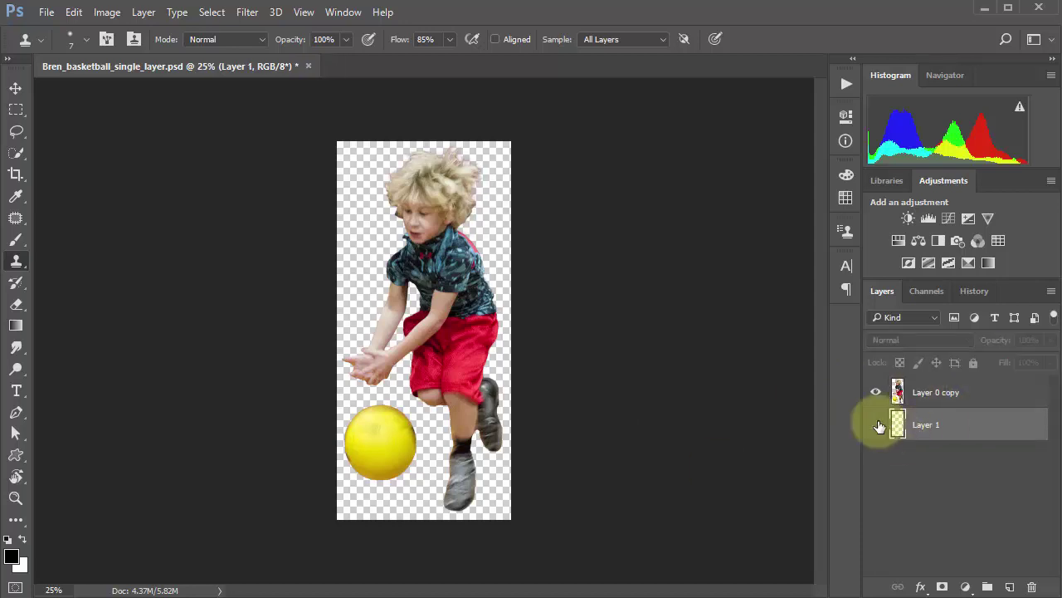
left_click(875, 424)
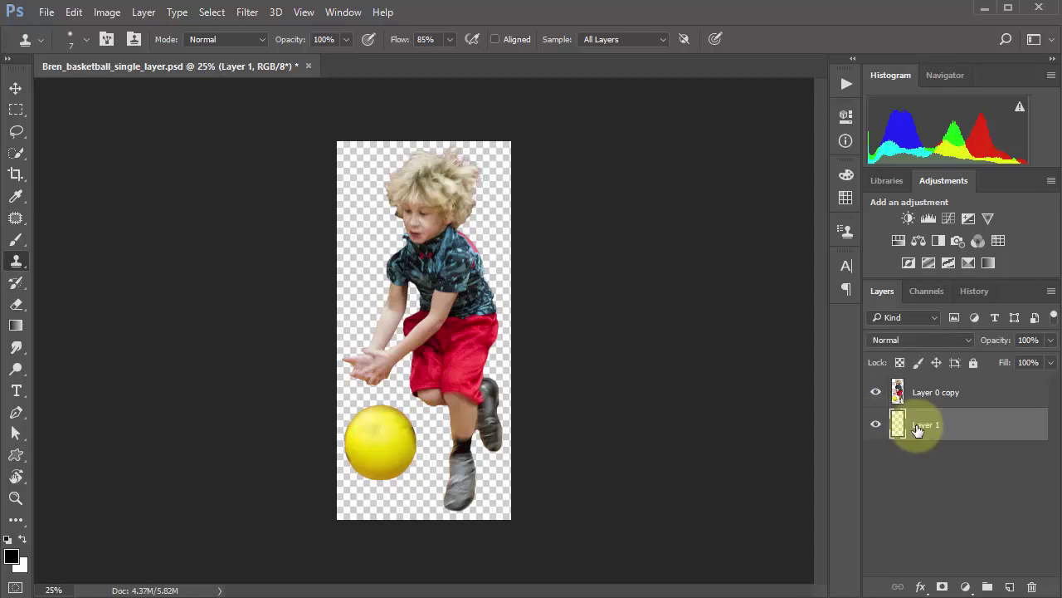
Set the foreground color to red (ea1a1a)
left_click(11, 556)
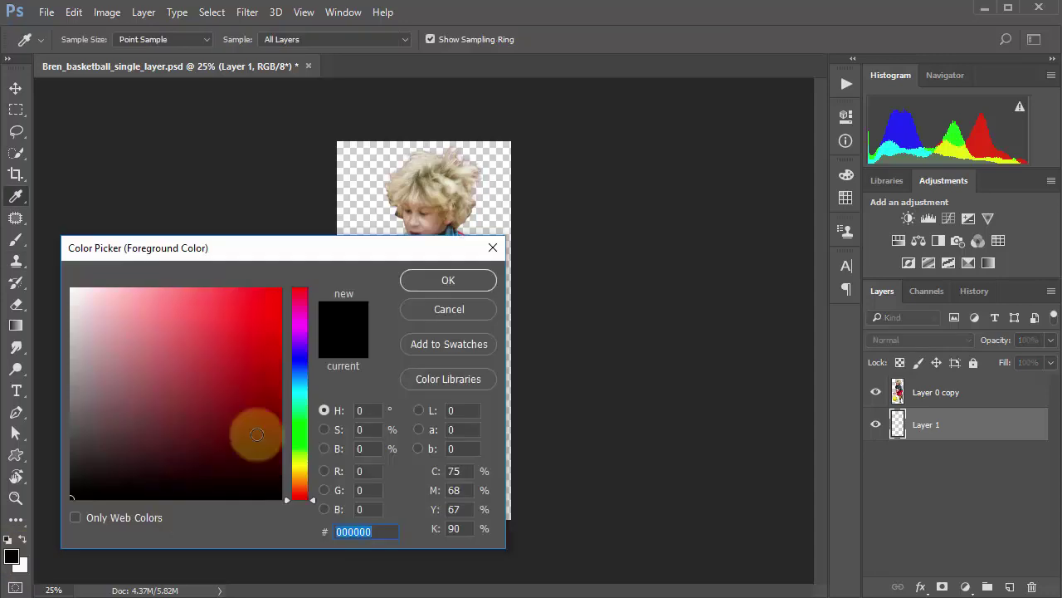
left_click(258, 305)
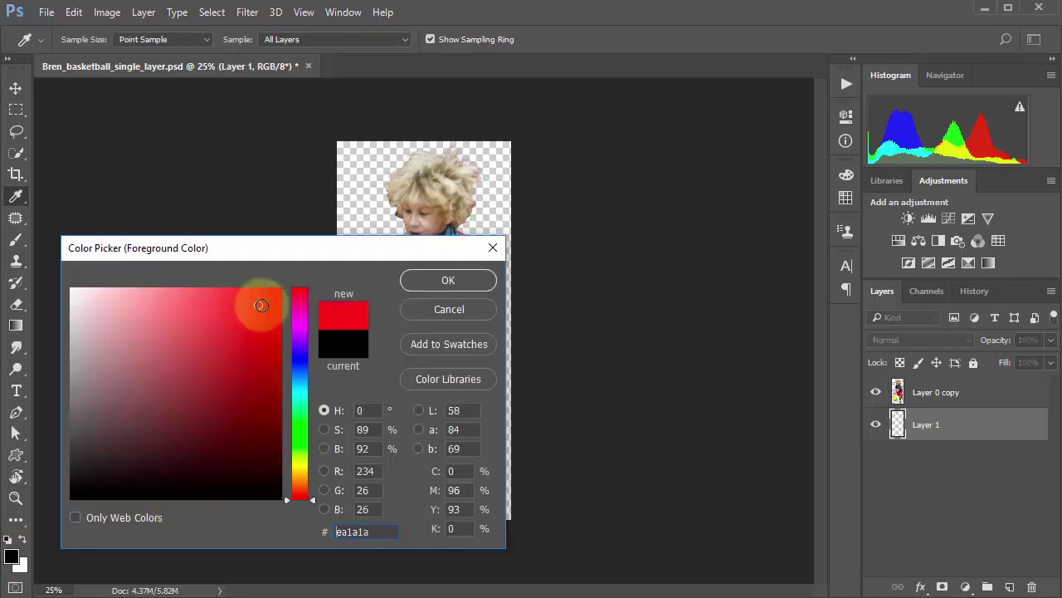
left_click(456, 276)
key("s")
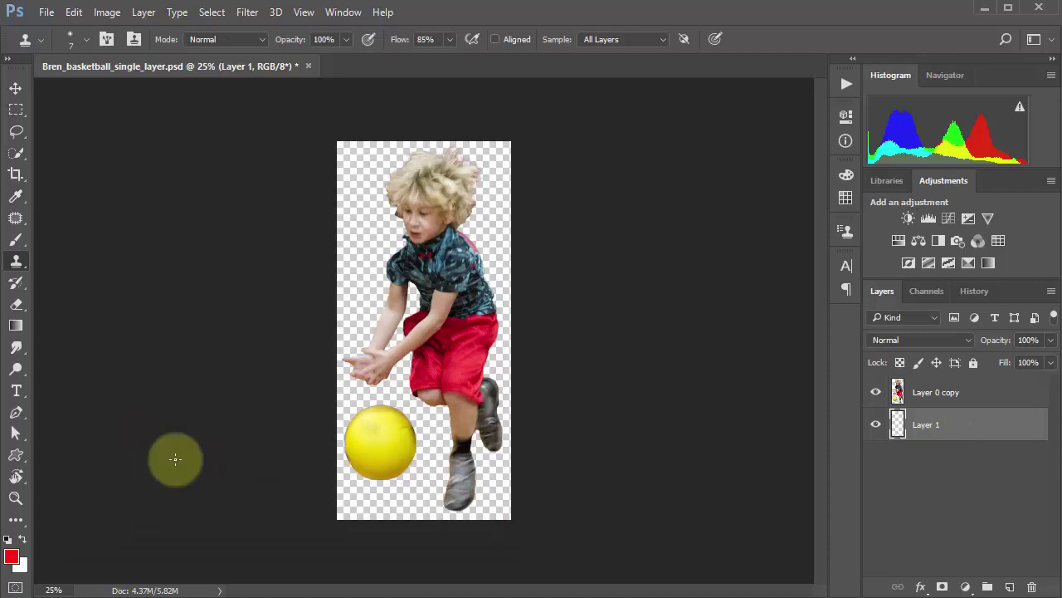
Set the foreground color to yellow (eae31a) and fill Layer 1 with it in Normal mode at 100% opacity
left_click(12, 557)
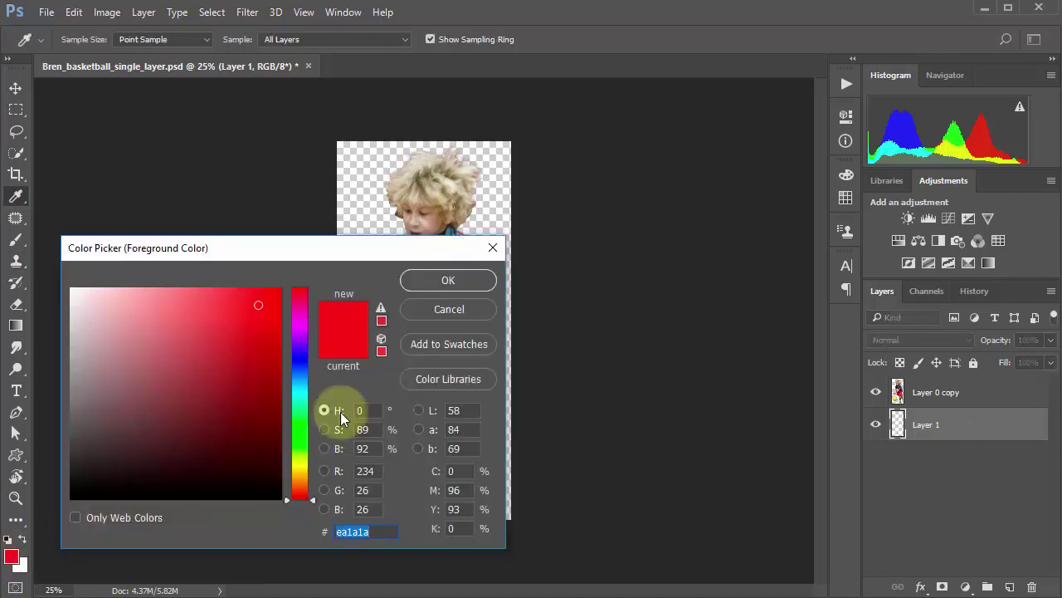
left_click(299, 463)
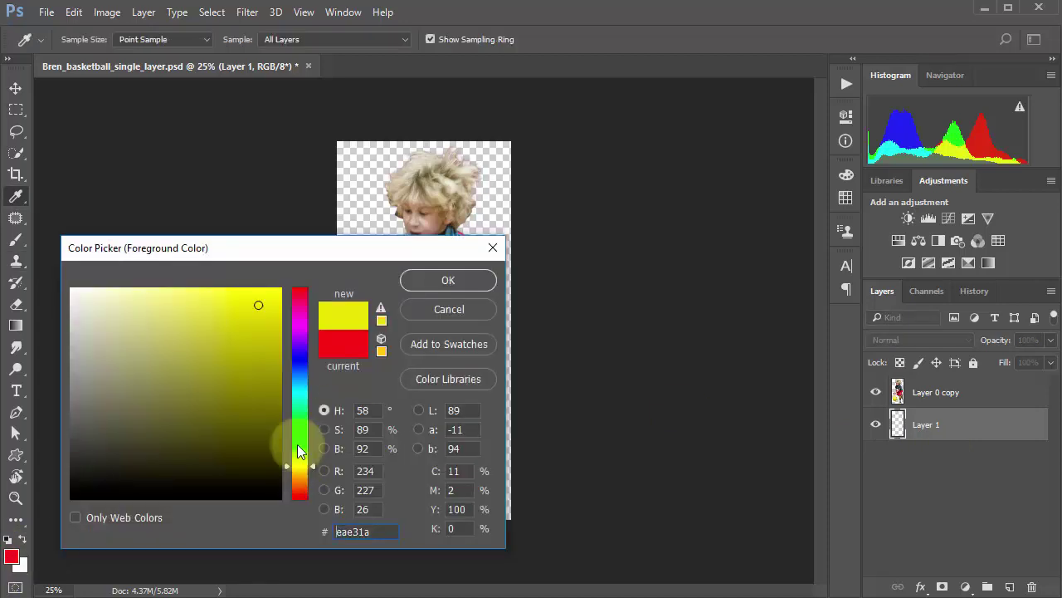
left_click(440, 282)
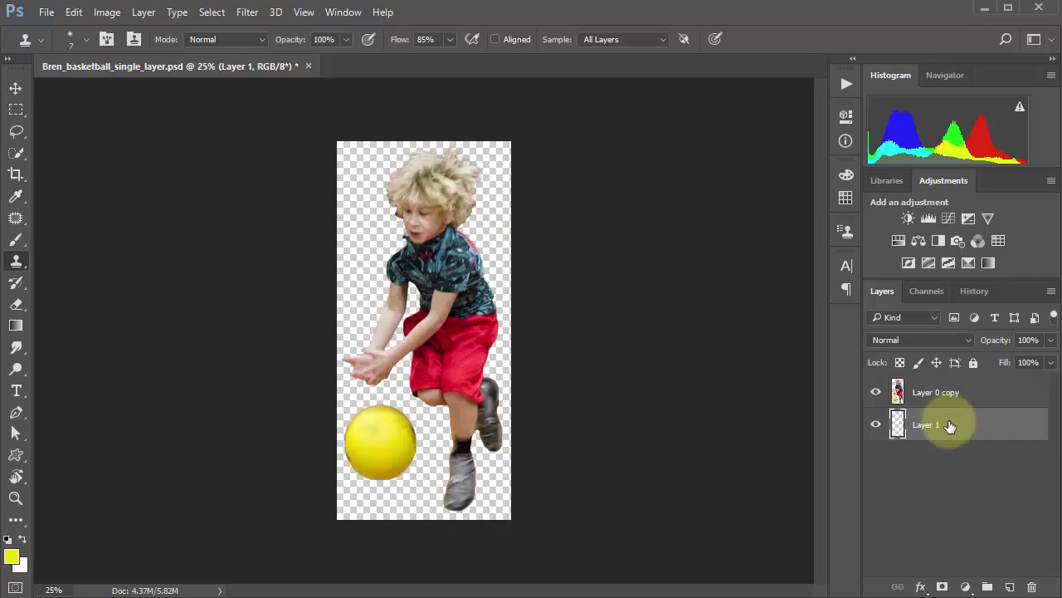
left_click(73, 14)
left_click(131, 264)
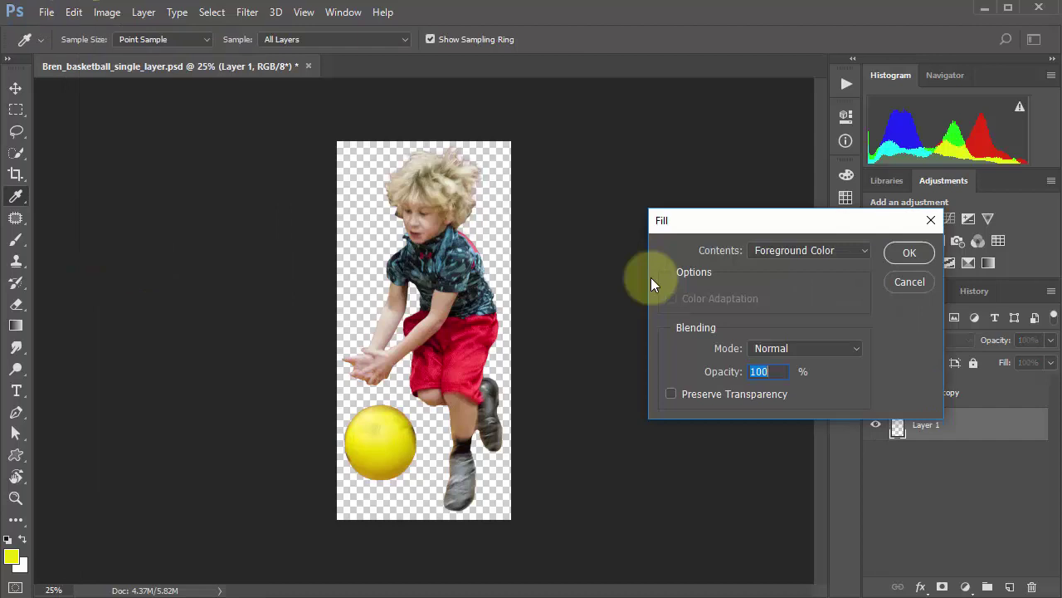
left_click(909, 253)
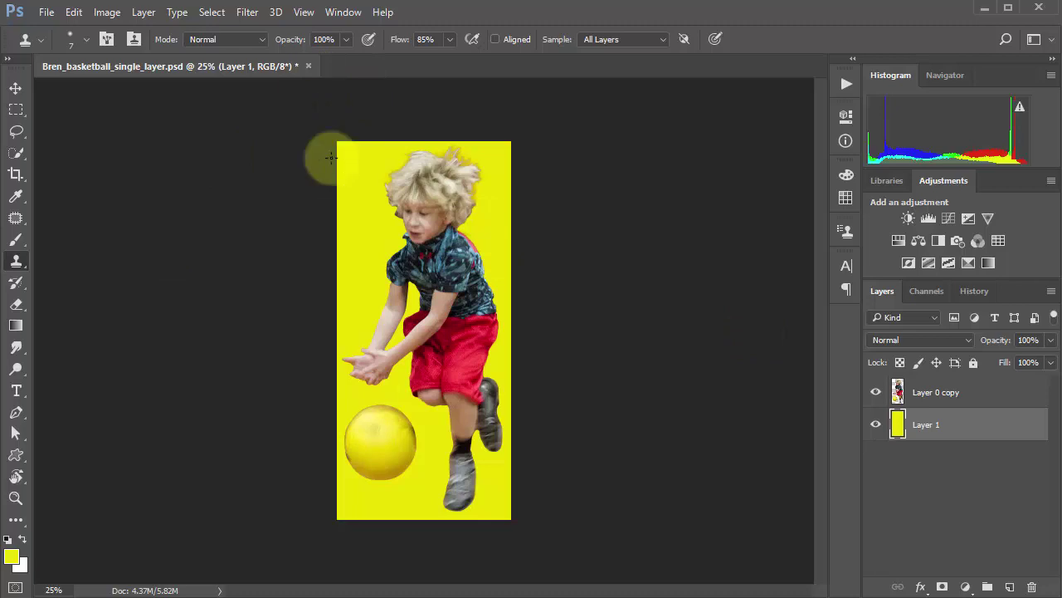
Close the basketball document without saving, and show the recent files as a list and again as thumbnails
left_click(309, 66)
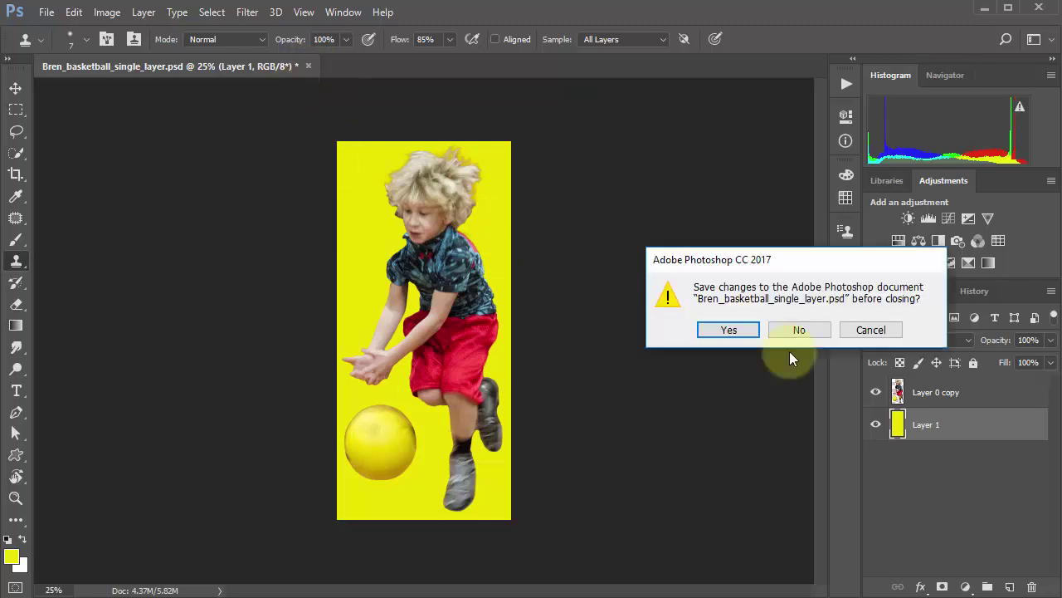
left_click(799, 329)
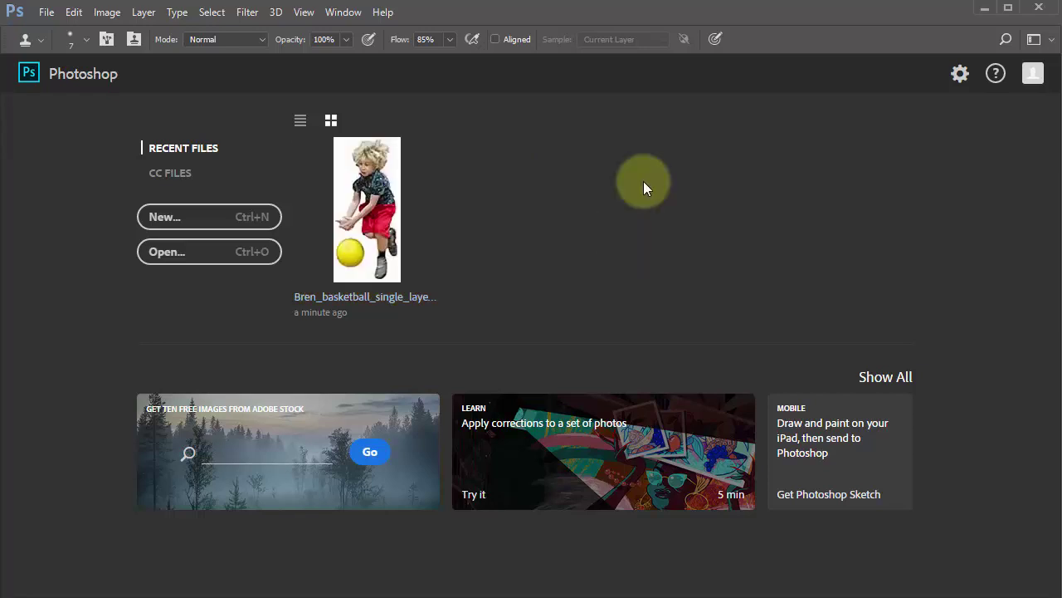
left_click(301, 120)
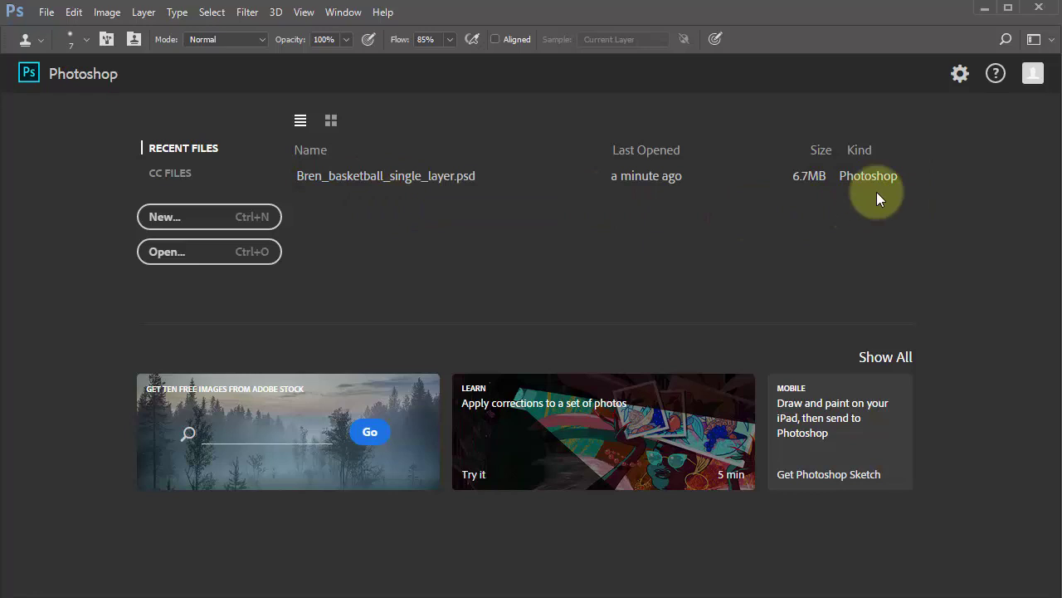
left_click(332, 123)
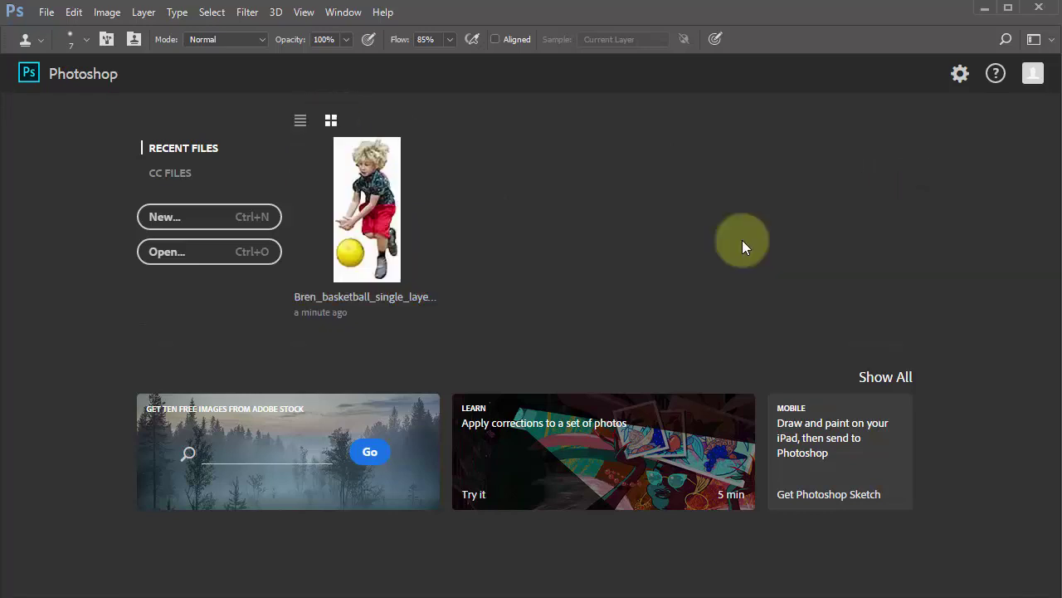
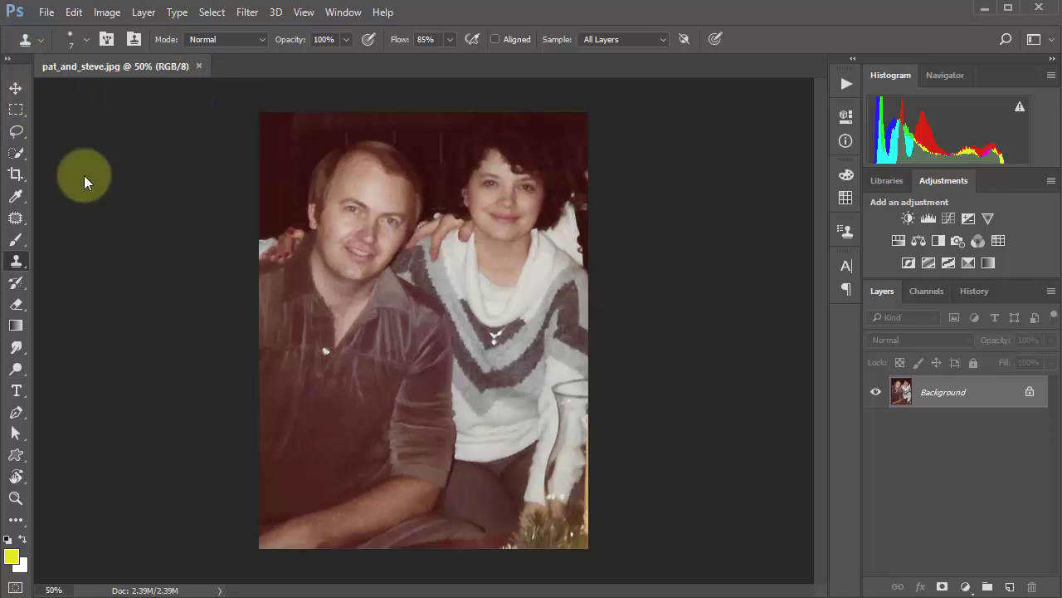
Toggle the toolbar between its single-column and double-column layouts, leaving it in two columns
left_click(8, 62)
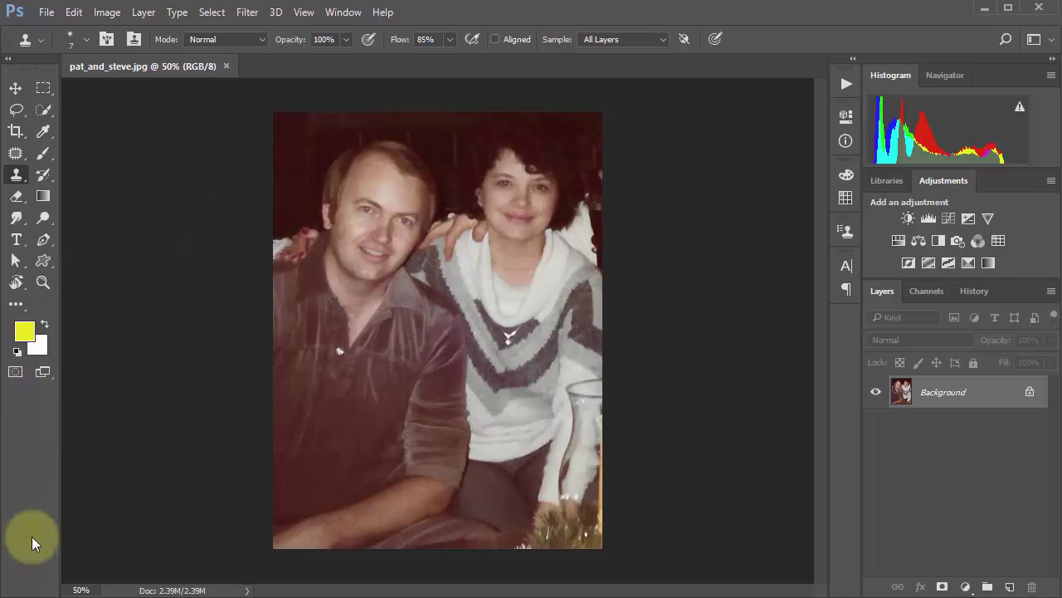
left_click(9, 58)
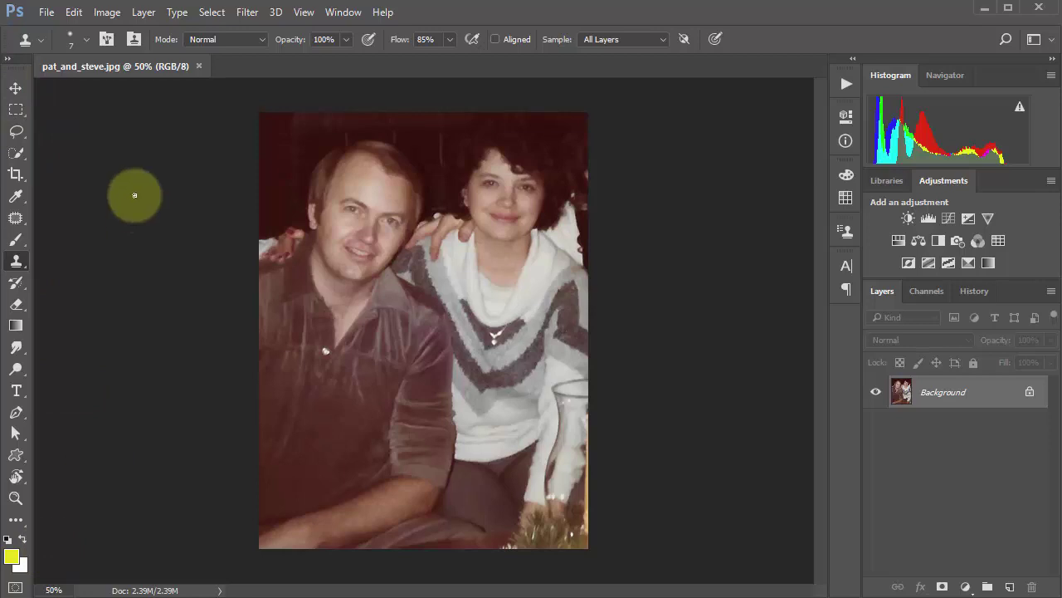
left_click(7, 59)
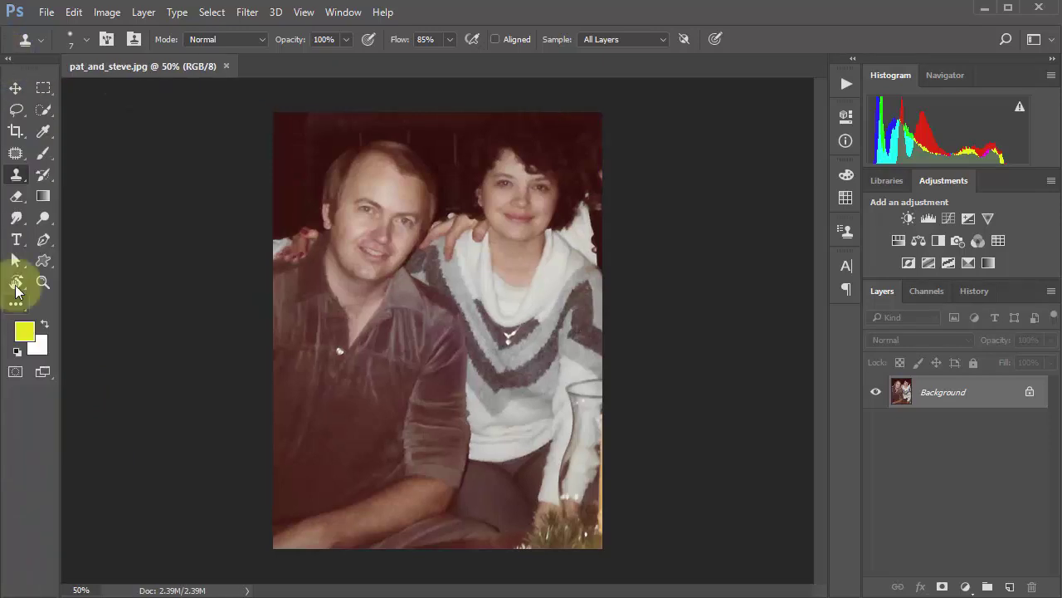
left_click(8, 59)
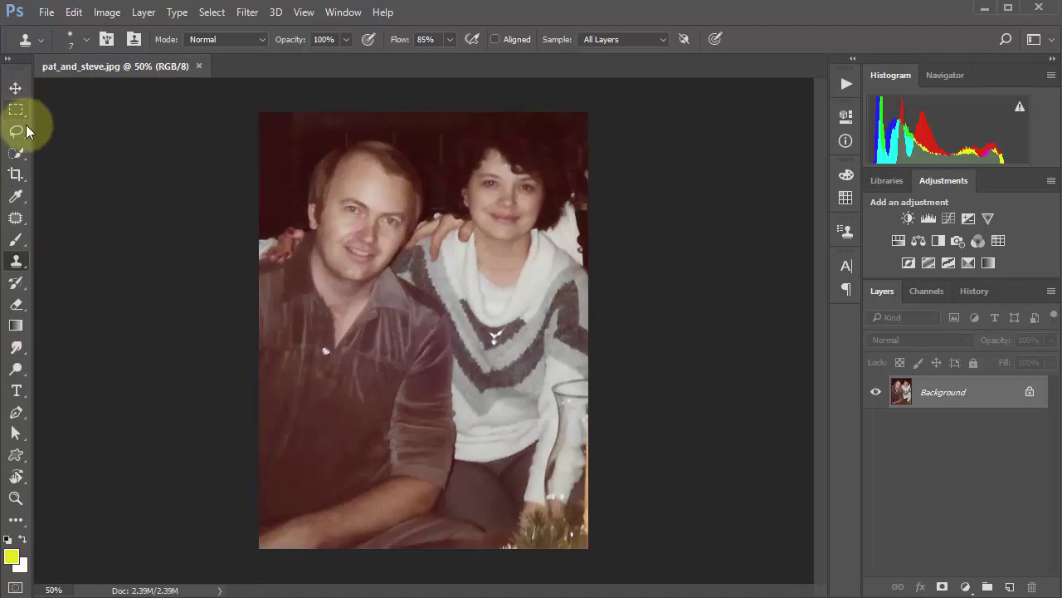
left_click(6, 61)
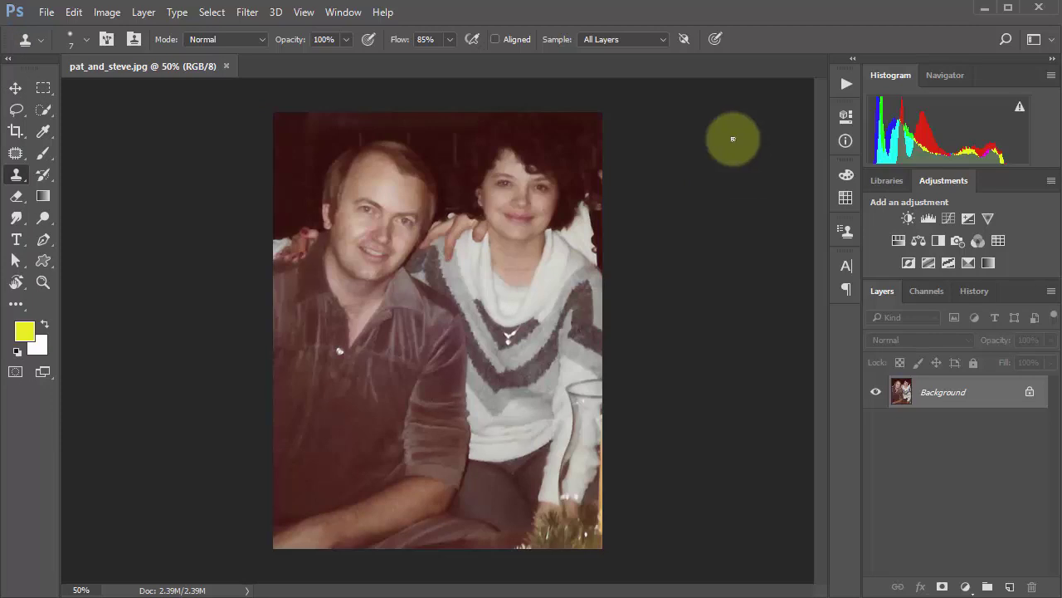
Switch the workspace to Painting and from there to Graphic and Web
left_click(347, 17)
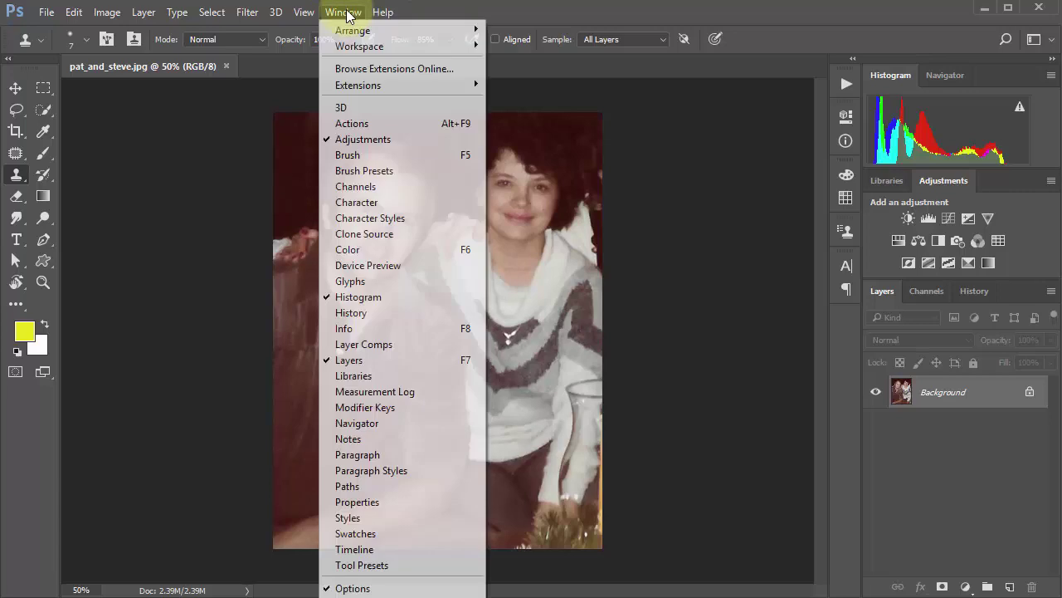
mouse_move(347, 51)
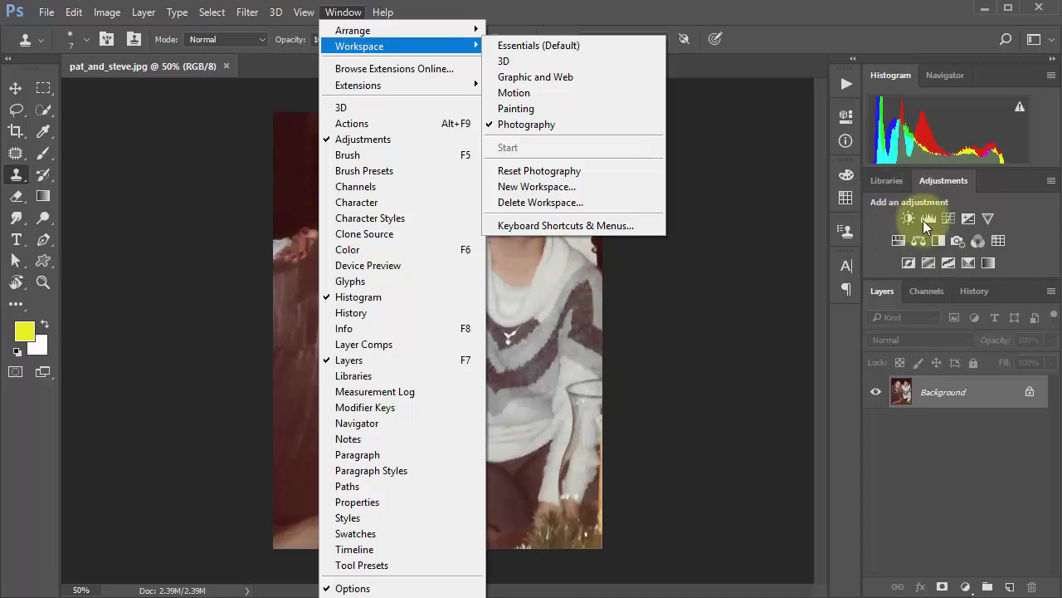
left_click(537, 109)
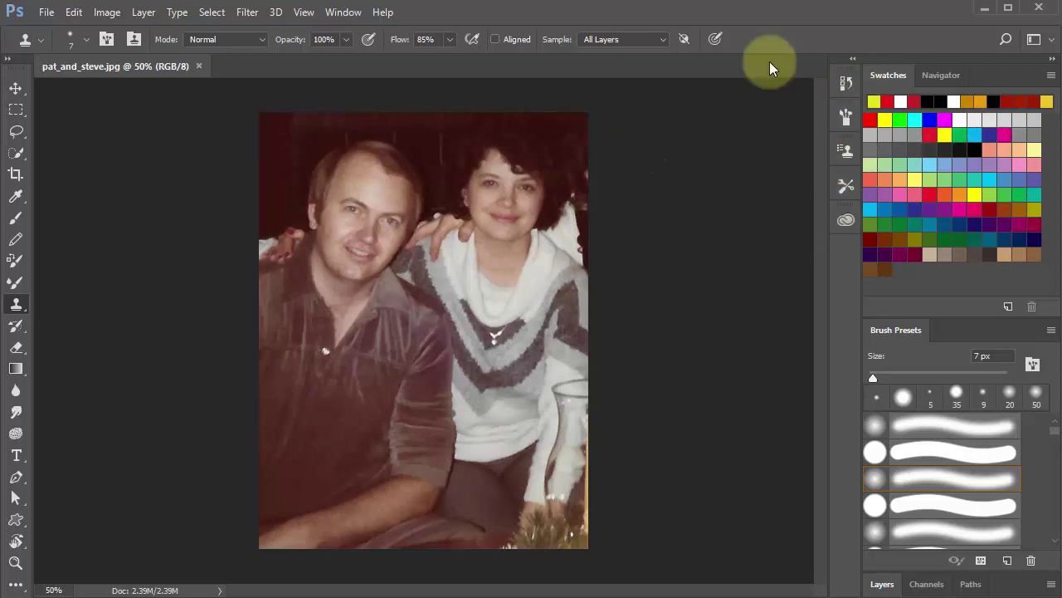
left_click(343, 13)
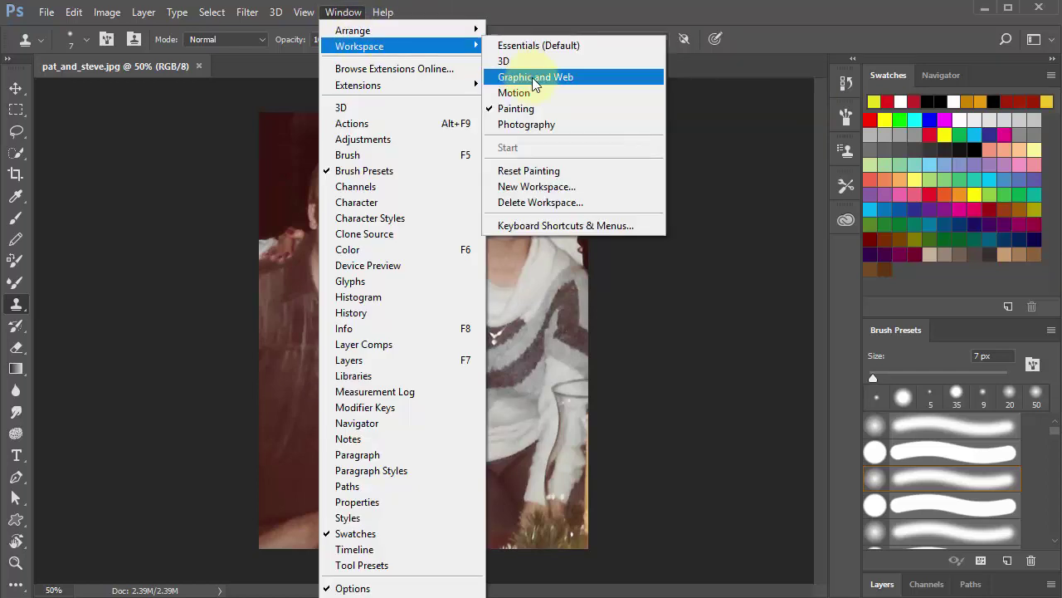
left_click(534, 81)
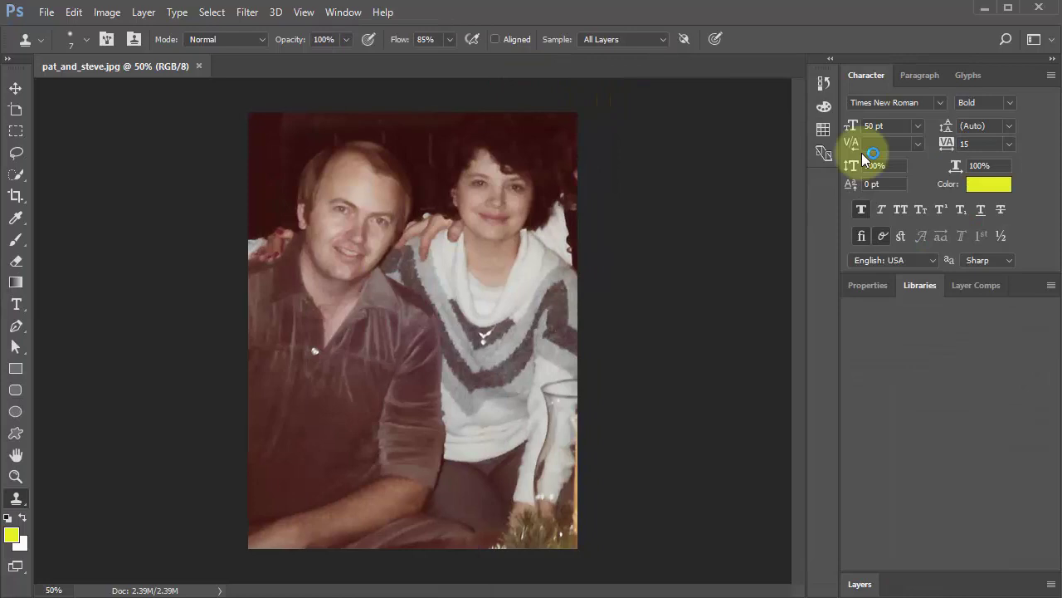
Switch the workspace to Motion and from there to 3D
left_click(344, 13)
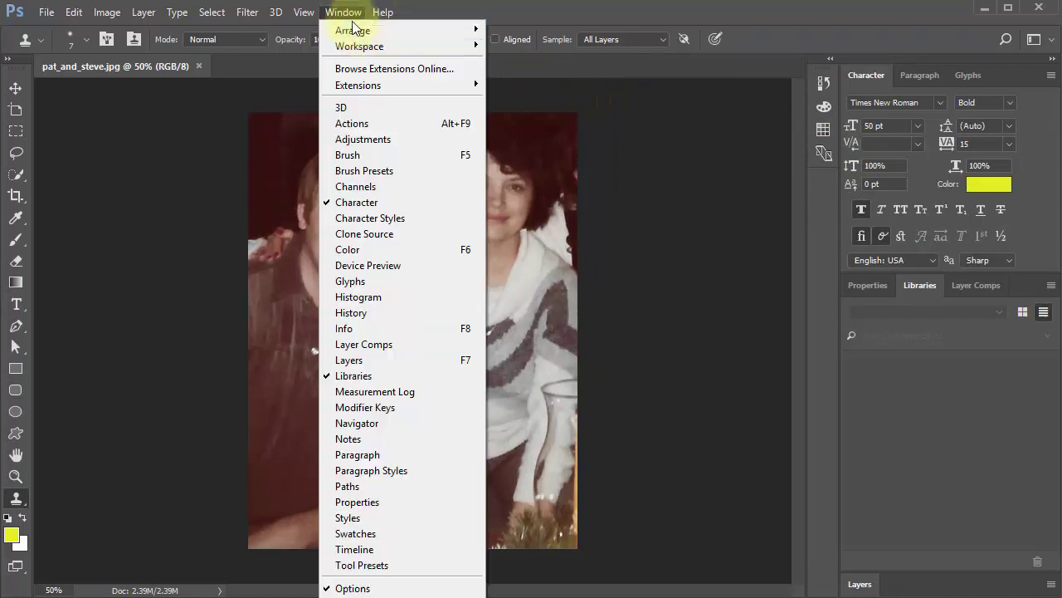
mouse_move(378, 47)
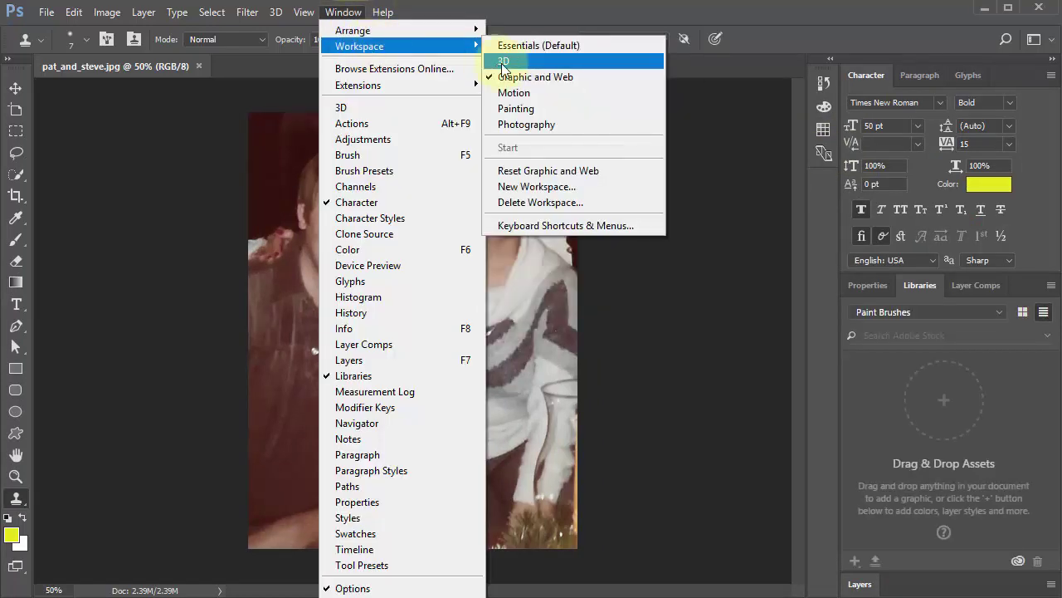
left_click(536, 93)
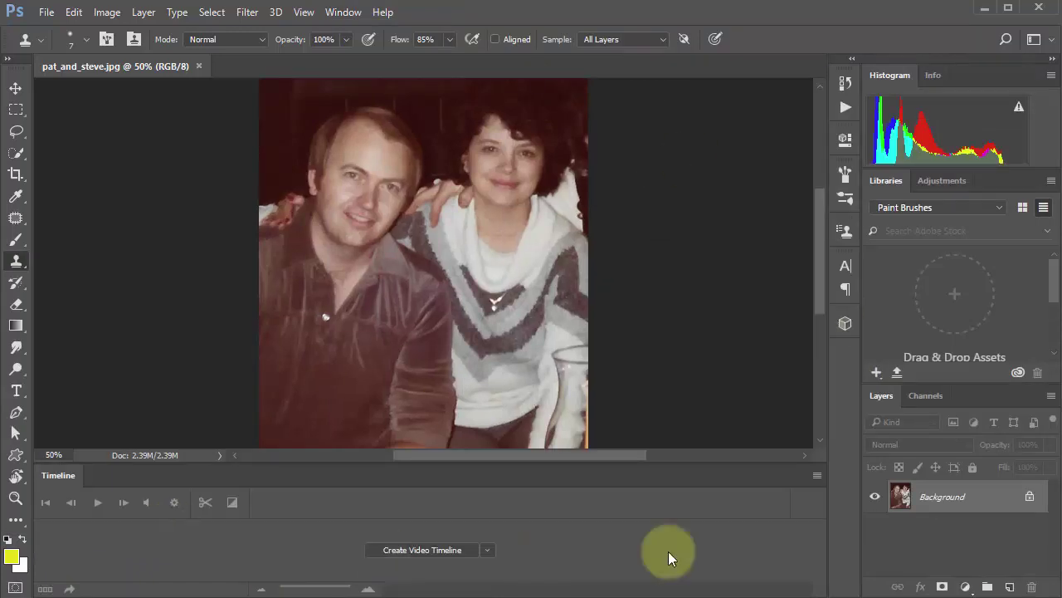
left_click(341, 12)
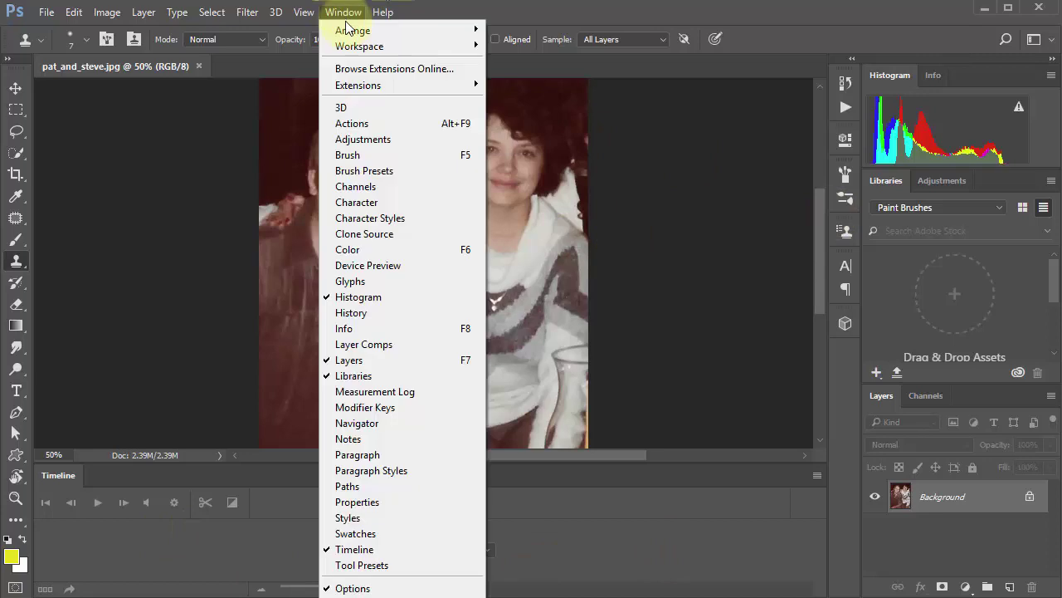
mouse_move(403, 43)
left_click(504, 62)
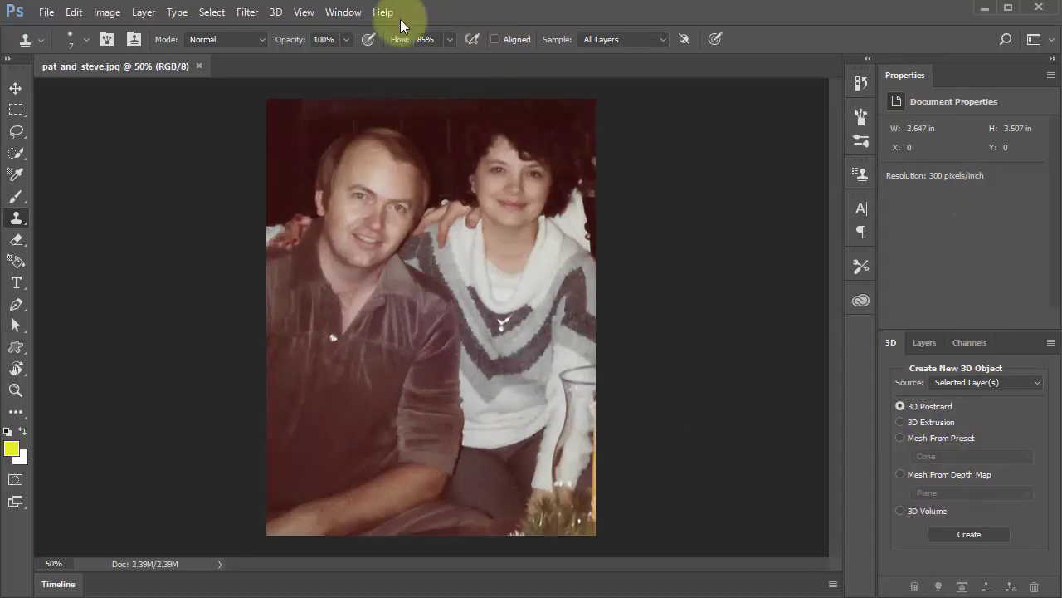
Switch the workspace to Essentials (Default) and return to Photography
left_click(341, 12)
mouse_move(359, 46)
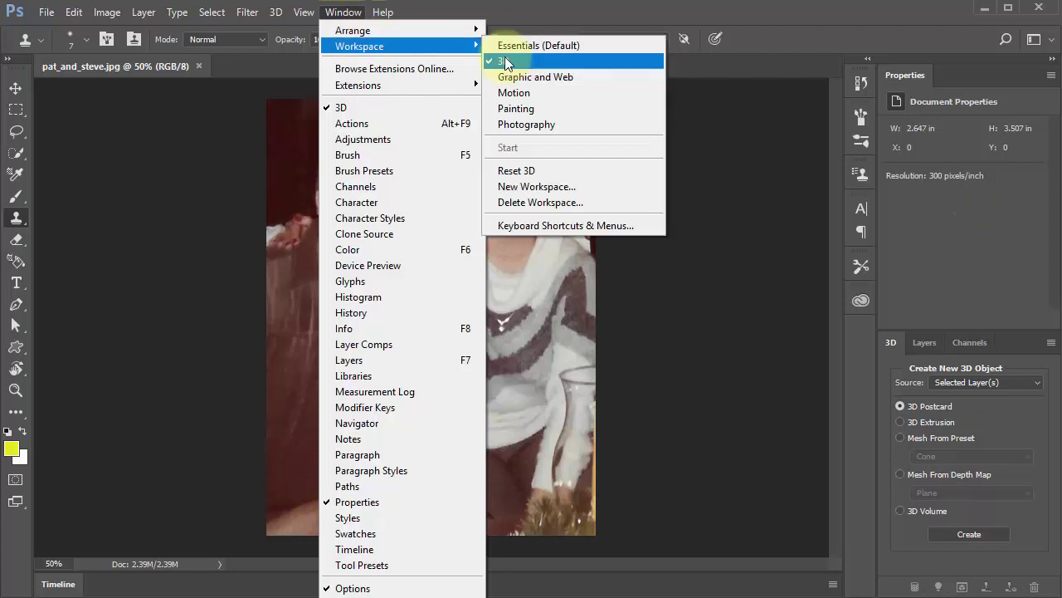
left_click(537, 48)
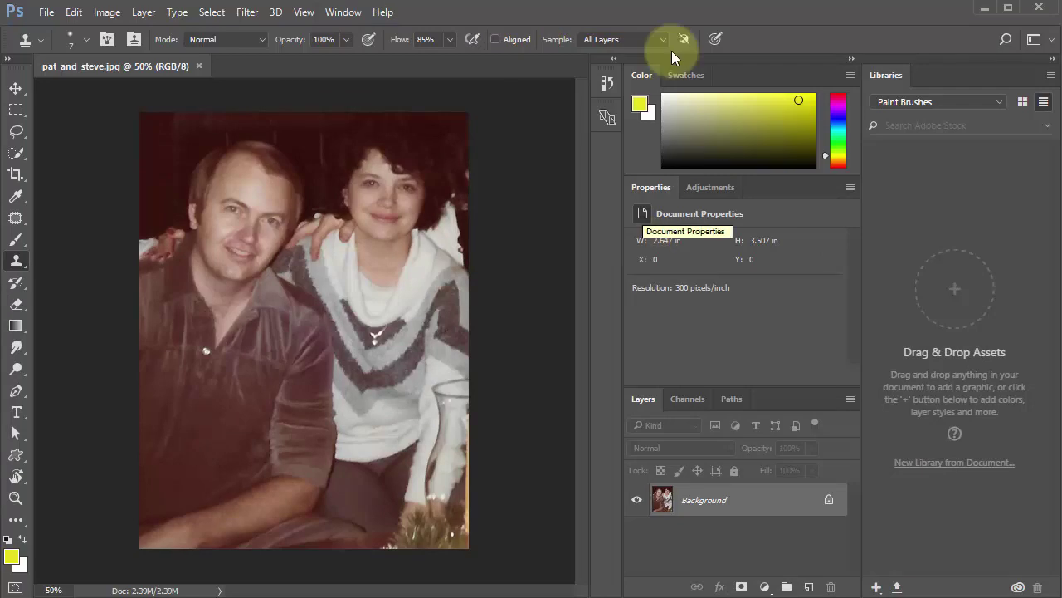
left_click(343, 12)
mouse_move(475, 48)
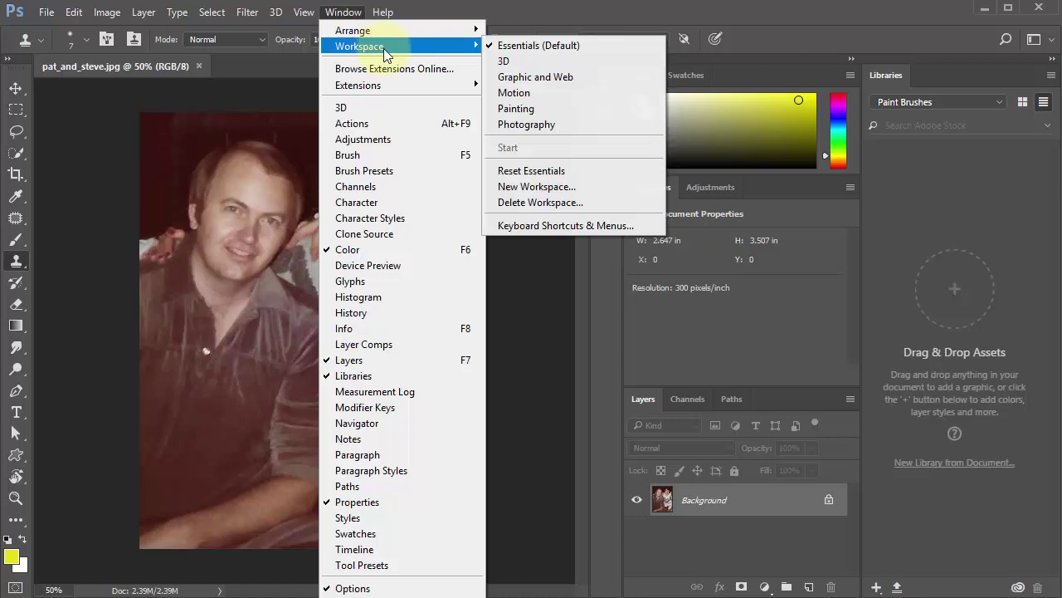
left_click(565, 127)
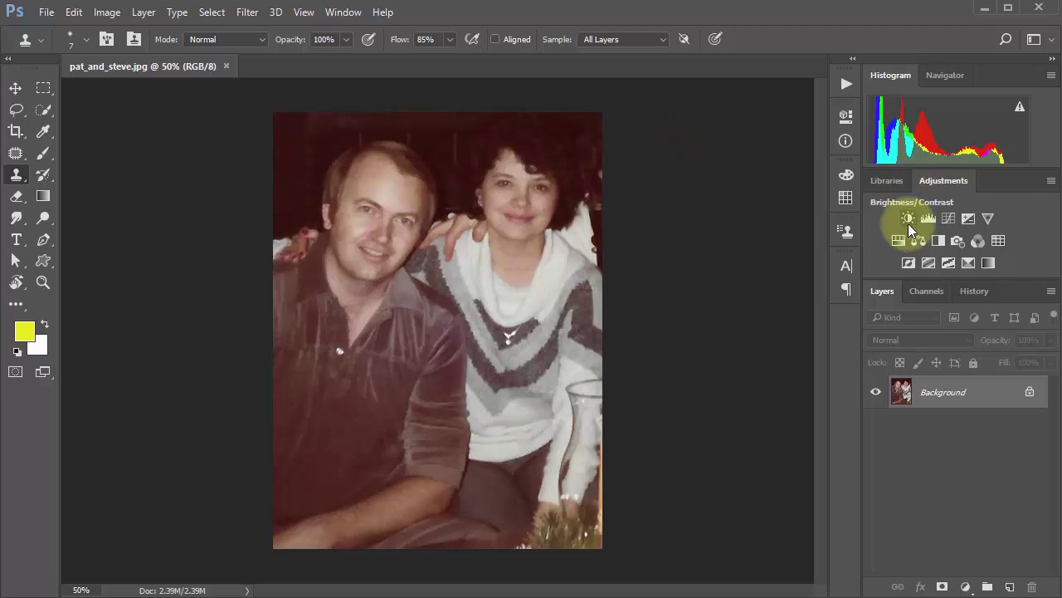
Detach the History and Layers panels from their group as floating windows and close each one
left_click_drag(979, 294, 556, 252)
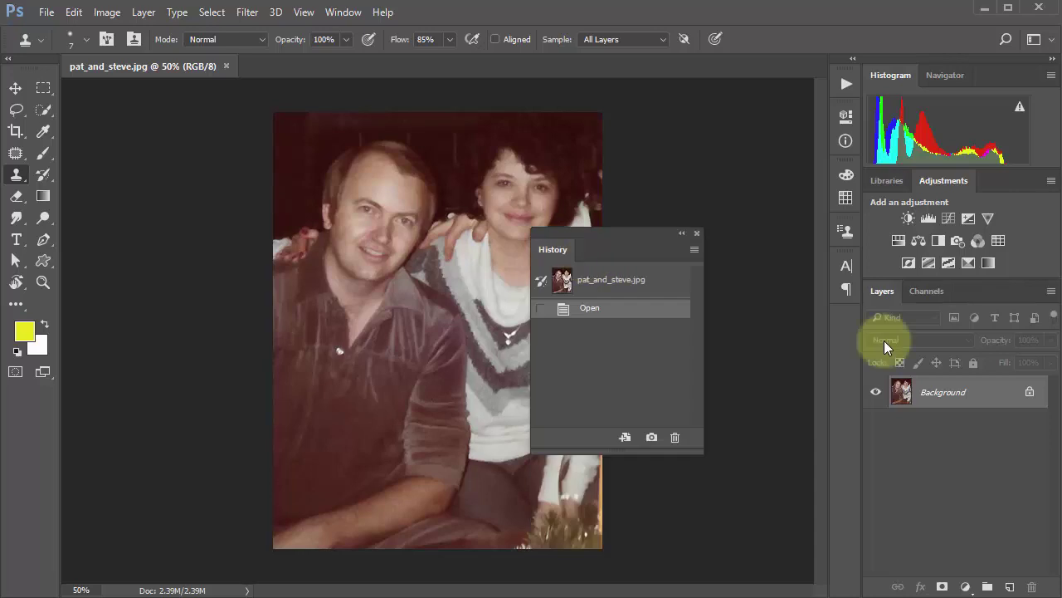
left_click(697, 232)
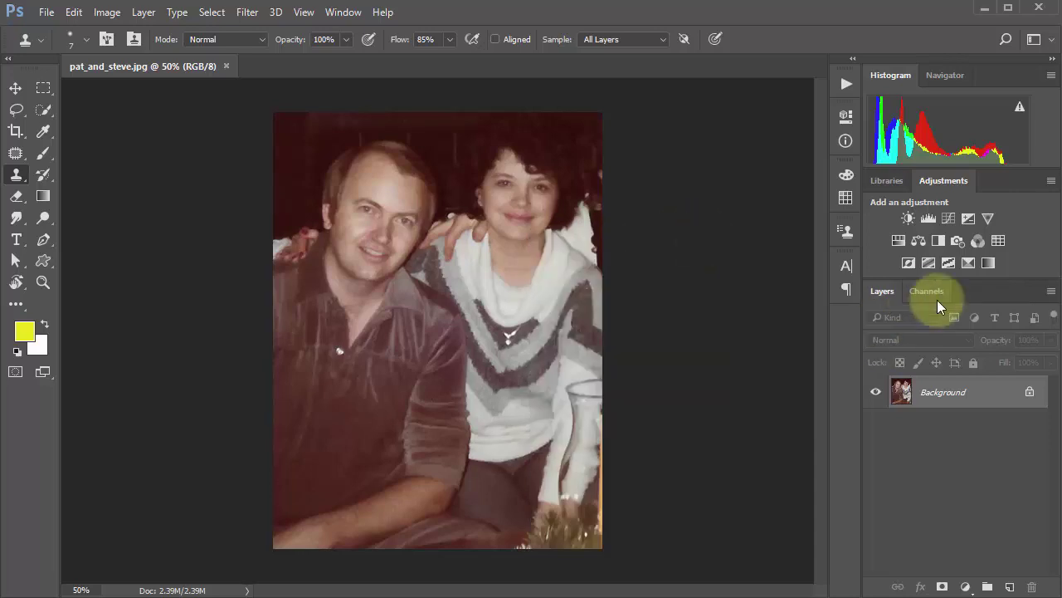
left_click_drag(884, 291, 474, 202)
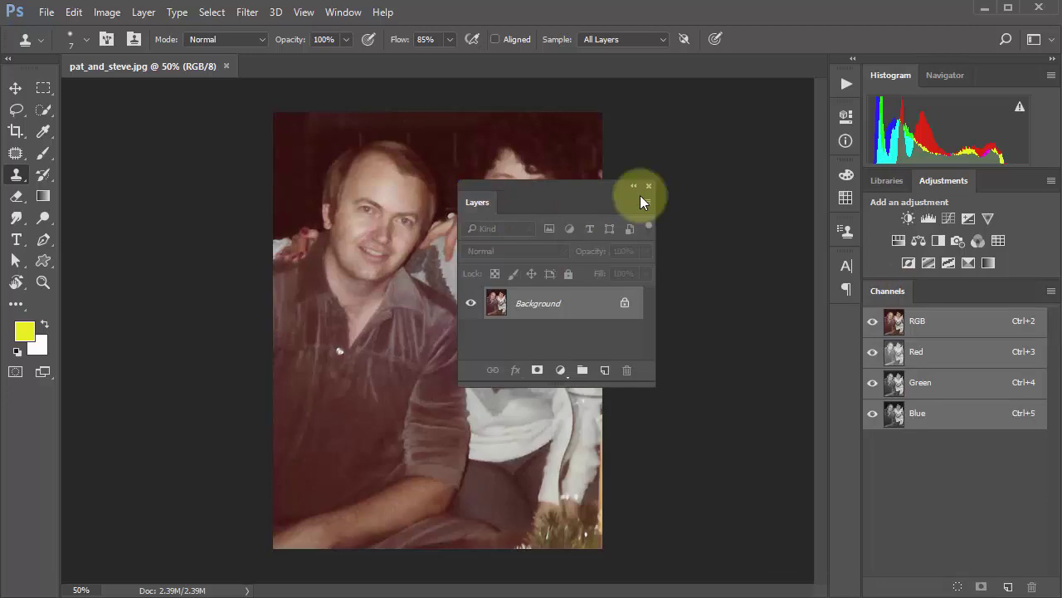
left_click(649, 186)
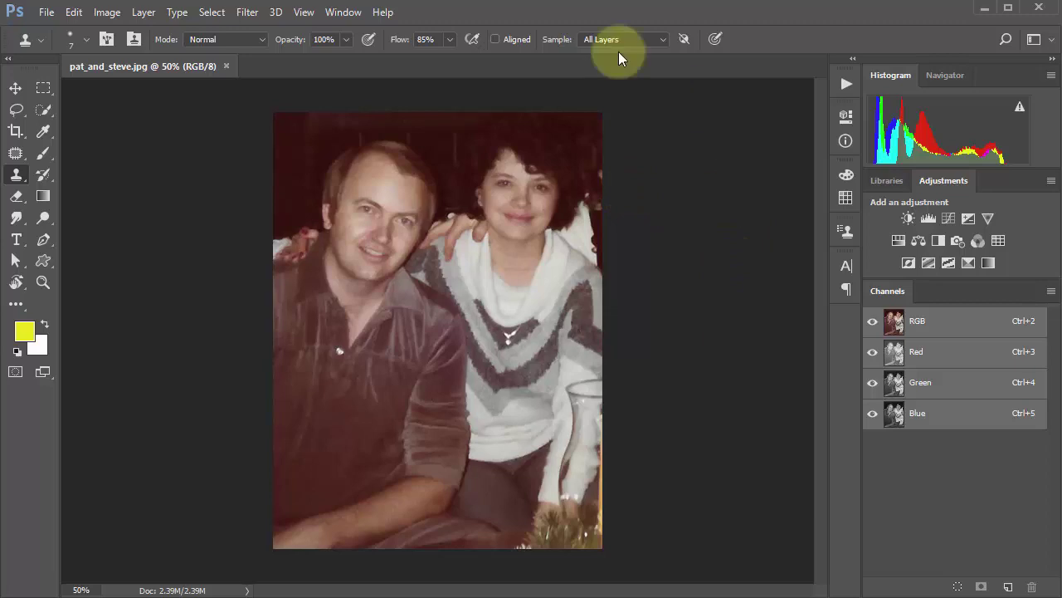
Change to the Painting workspace and back to Photography to check whether the closed panels return
left_click(342, 11)
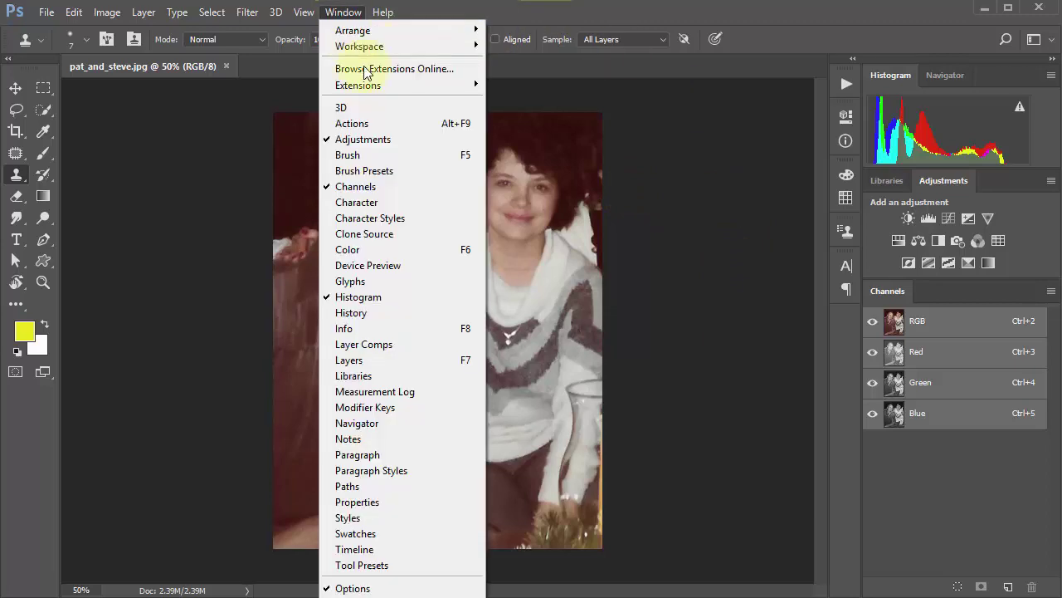
mouse_move(431, 48)
left_click(545, 106)
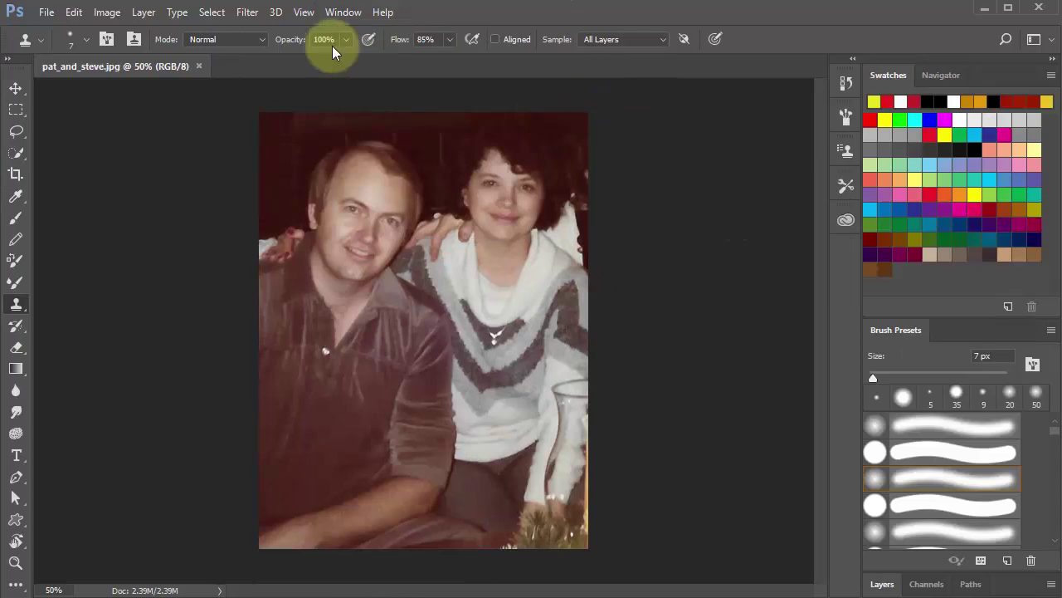
left_click(342, 11)
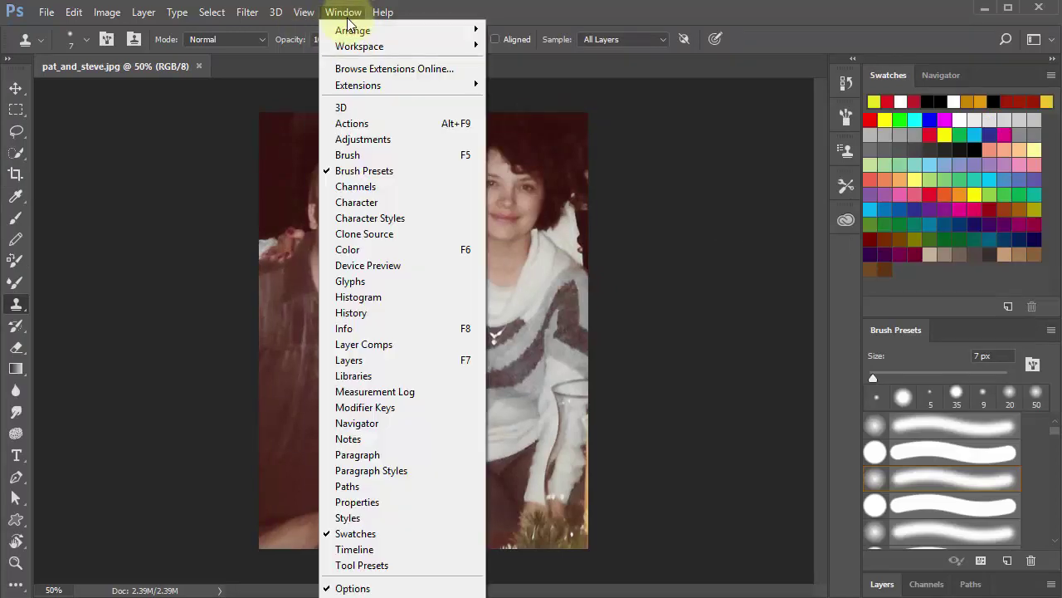
mouse_move(359, 47)
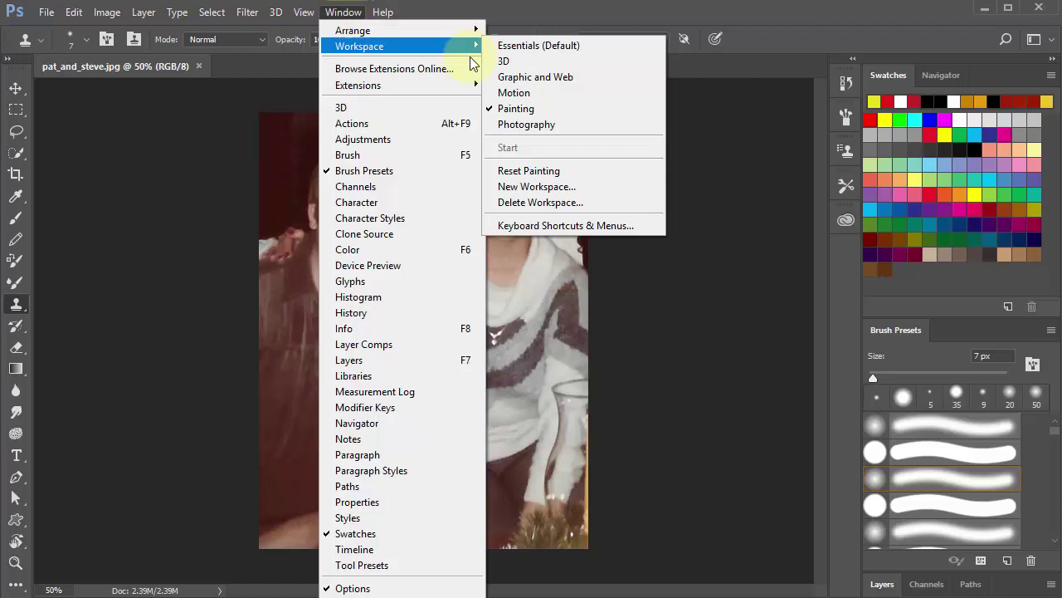
left_click(547, 130)
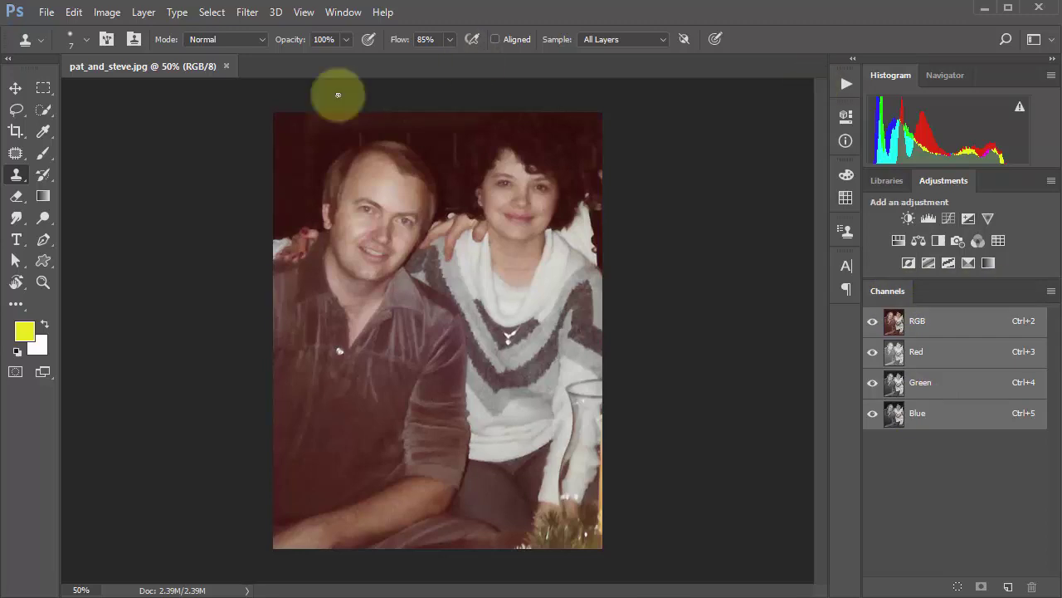
Reopen the Layers panel and dock it in the same group as Channels
left_click(342, 12)
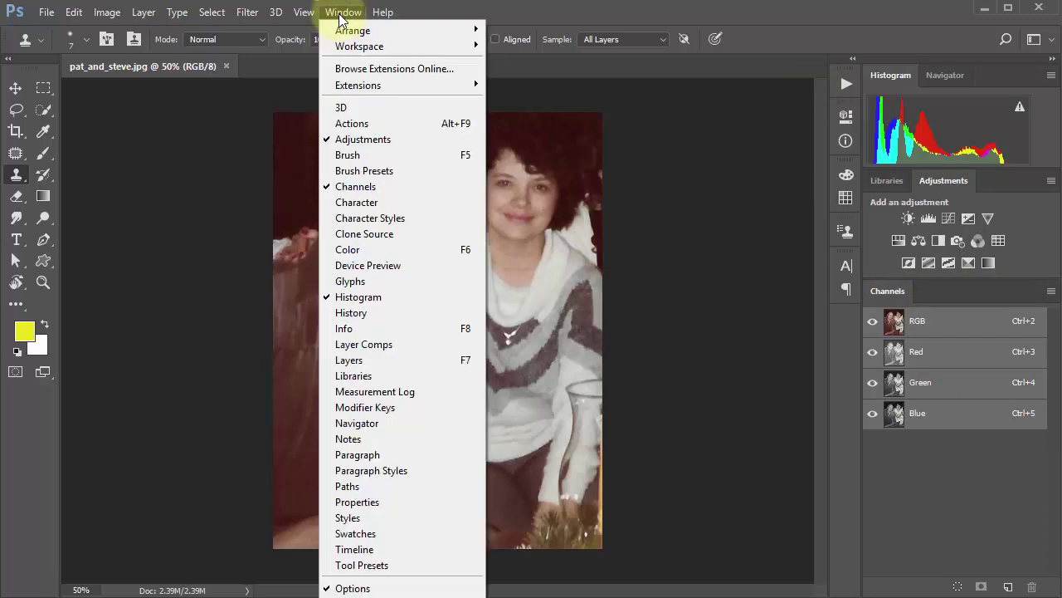
left_click(398, 359)
left_click_drag(487, 208, 950, 294)
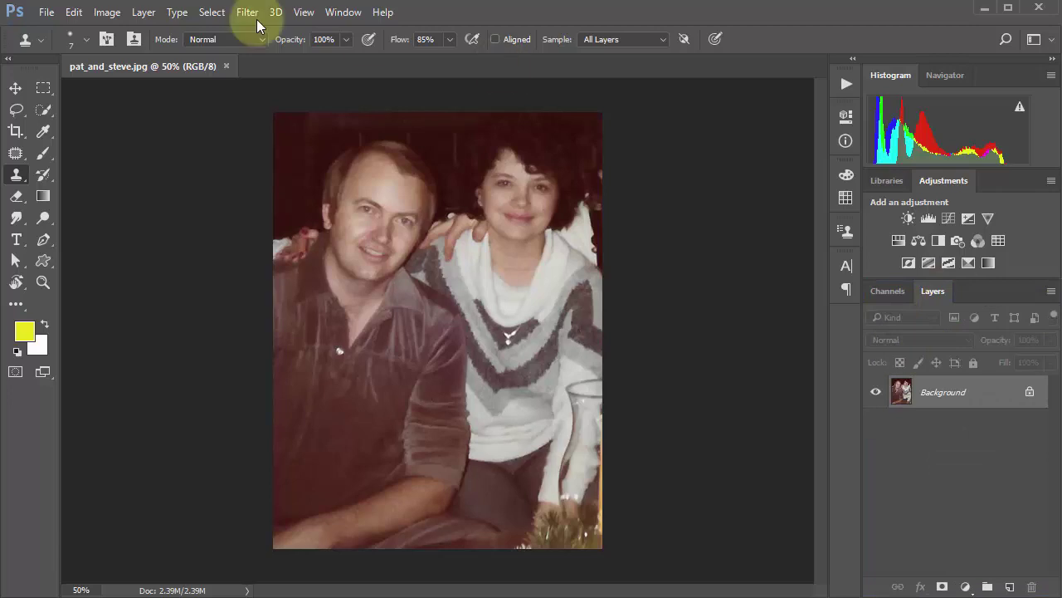
Reopen the History panel and dock it in the same group as Channels and Layers
left_click(345, 13)
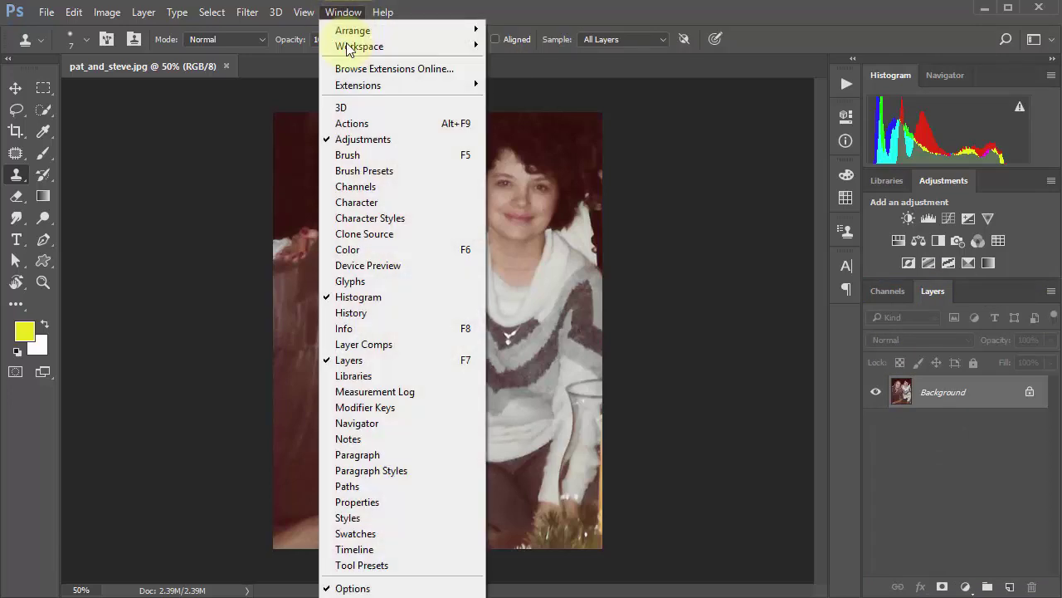
left_click(365, 313)
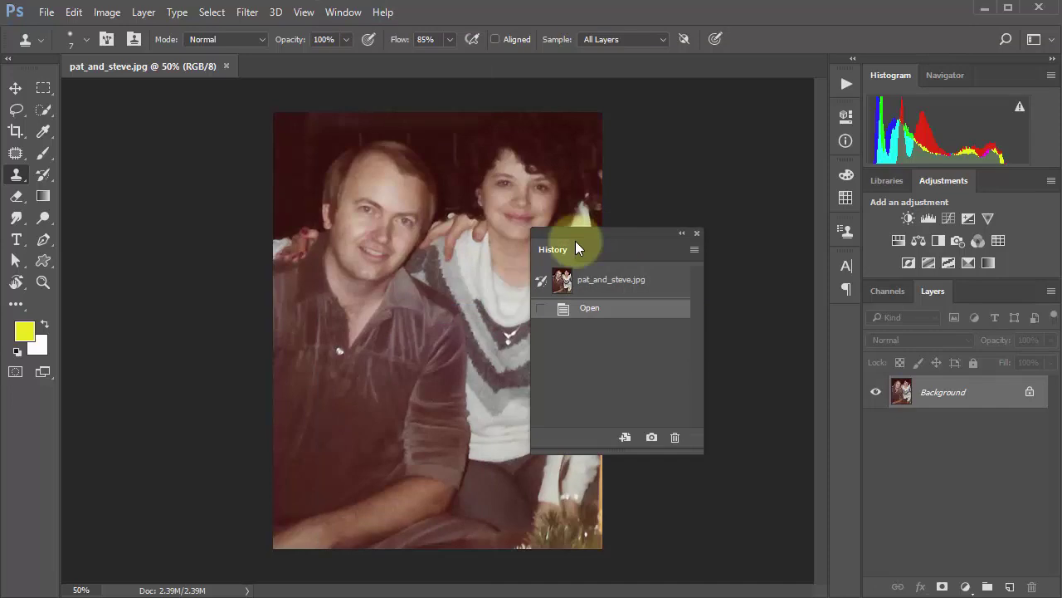
left_click_drag(561, 249, 760, 261)
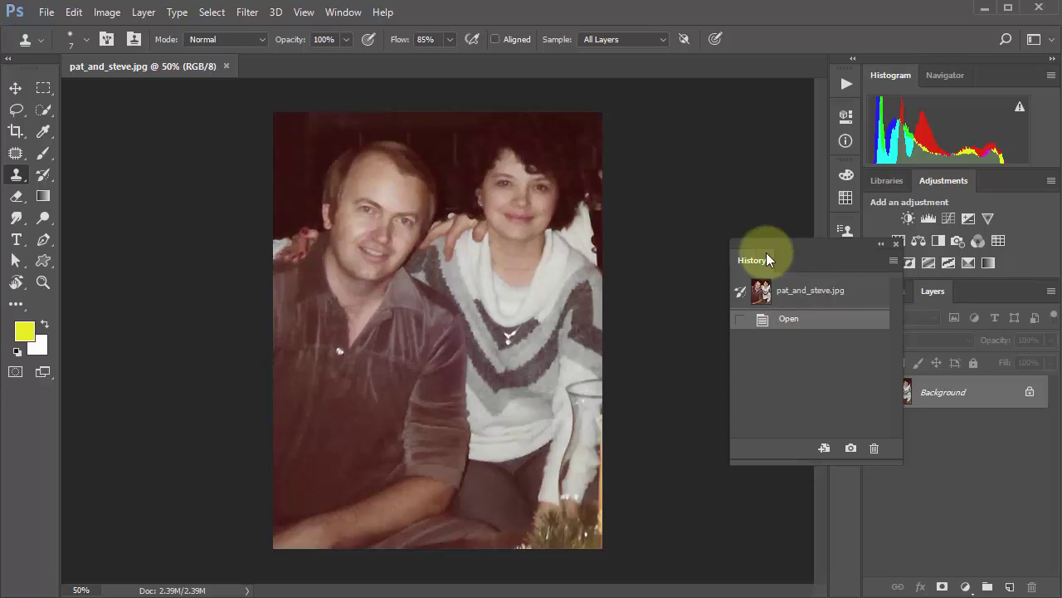
left_click_drag(758, 261, 988, 293)
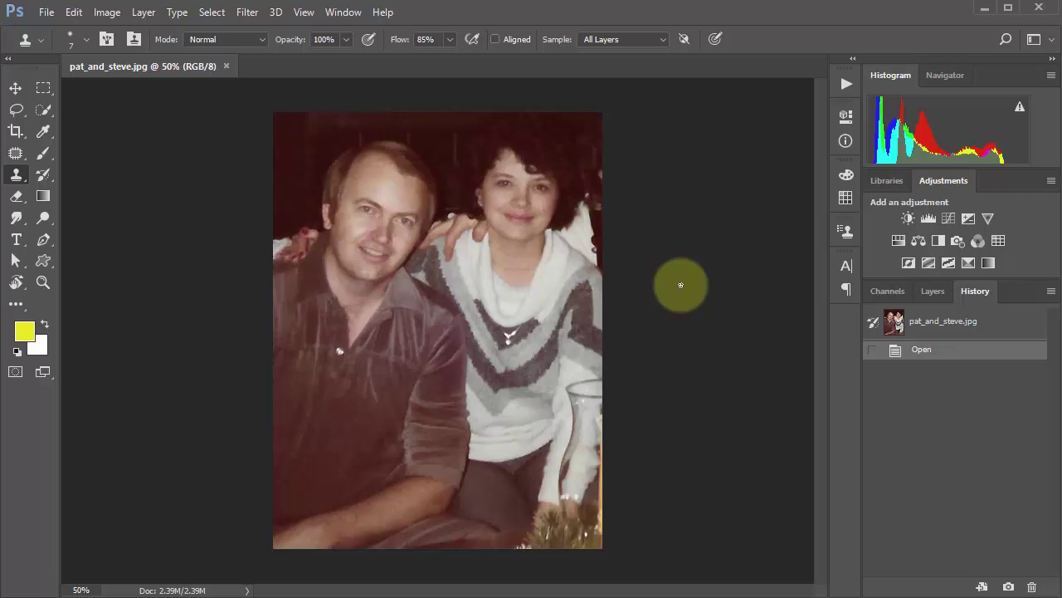
Duplicate the Background layer to a new layer, and view the Channels and Layers panels
key("ctrl+j")
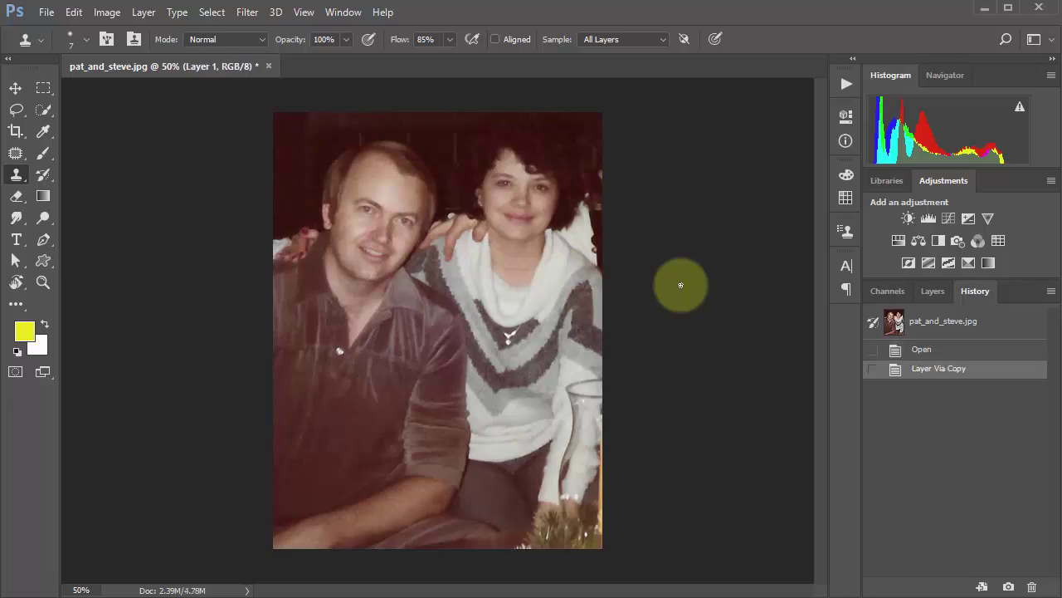
left_click(888, 290)
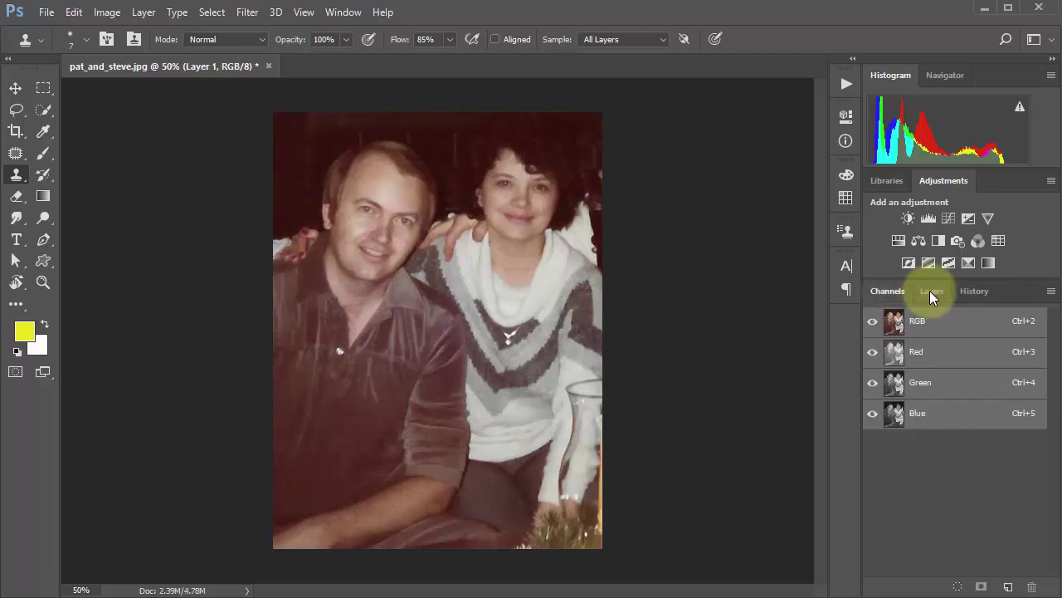
left_click(930, 292)
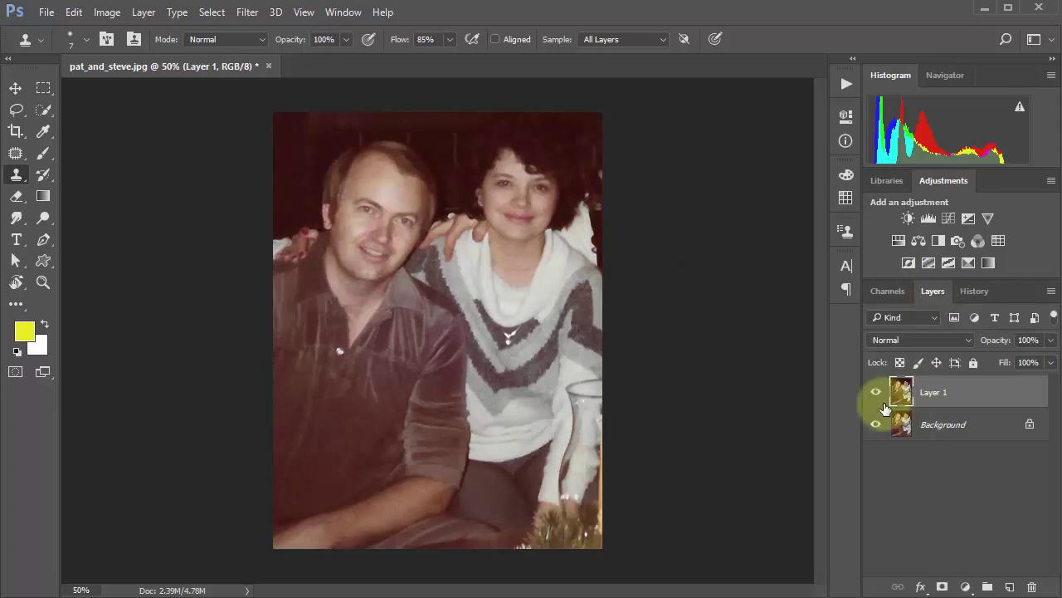
Step back to the Open history state, check the layers, and restore the Layer Via Copy state
left_click(976, 289)
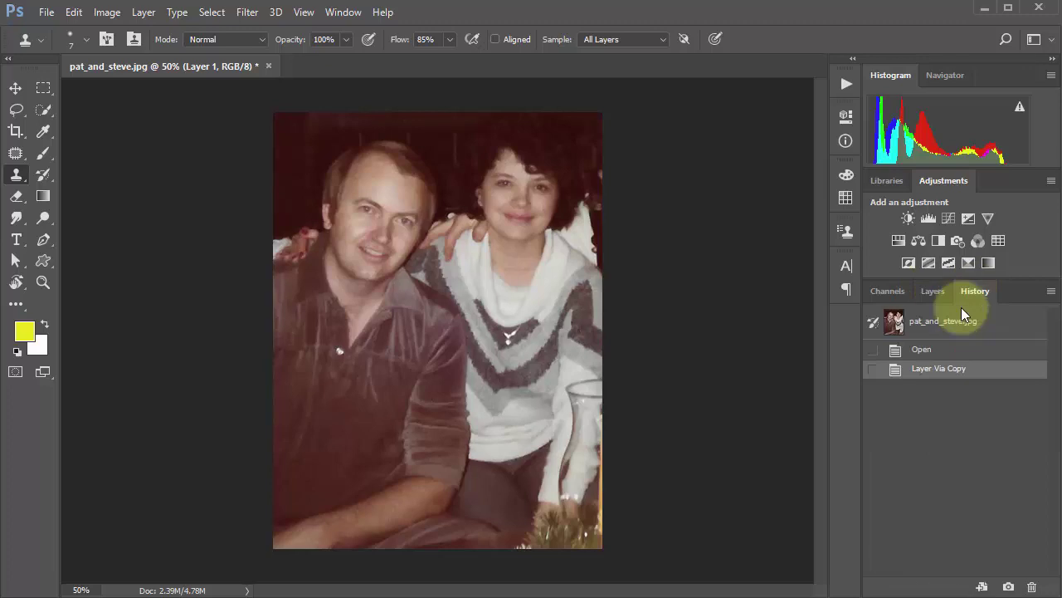
left_click(920, 351)
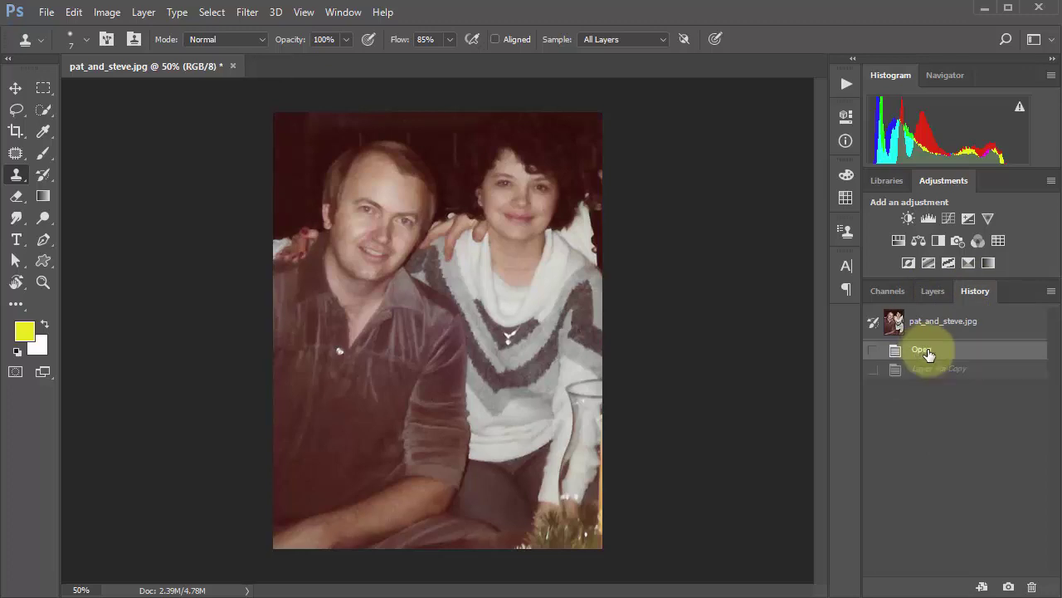
left_click(933, 291)
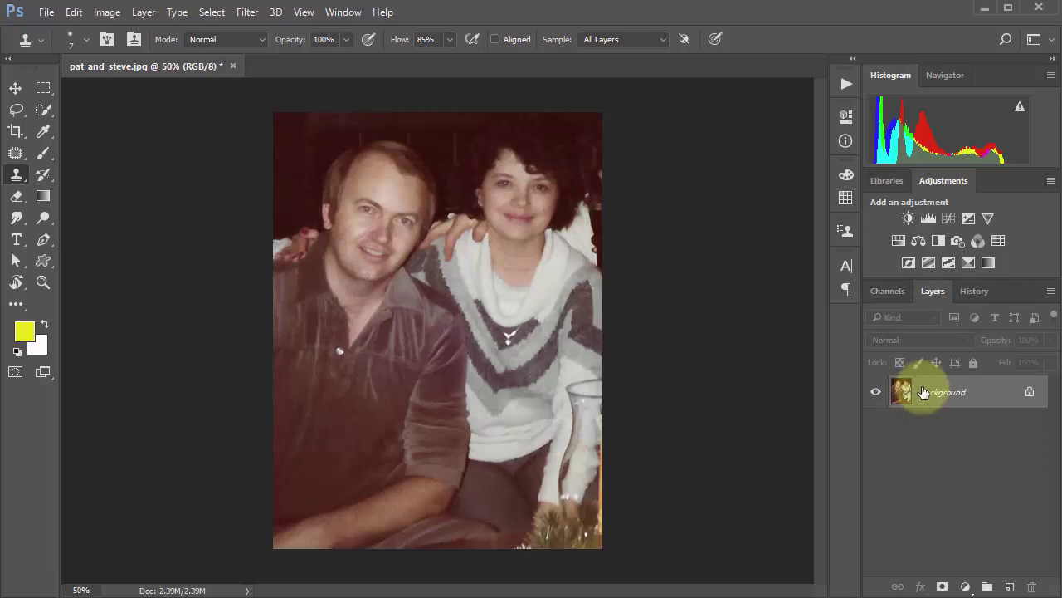
left_click(976, 292)
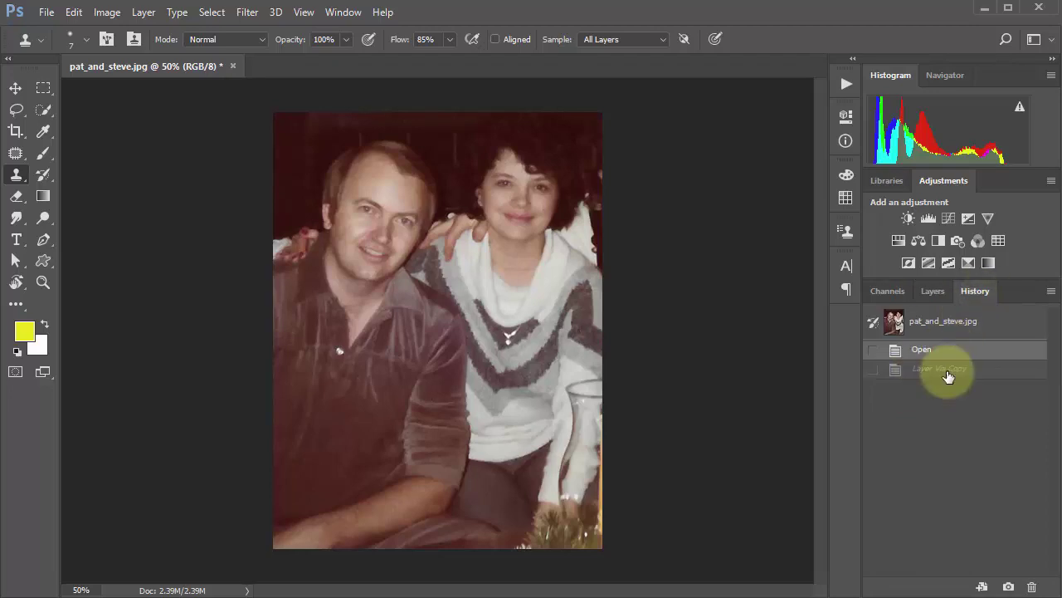
left_click(946, 369)
left_click(937, 291)
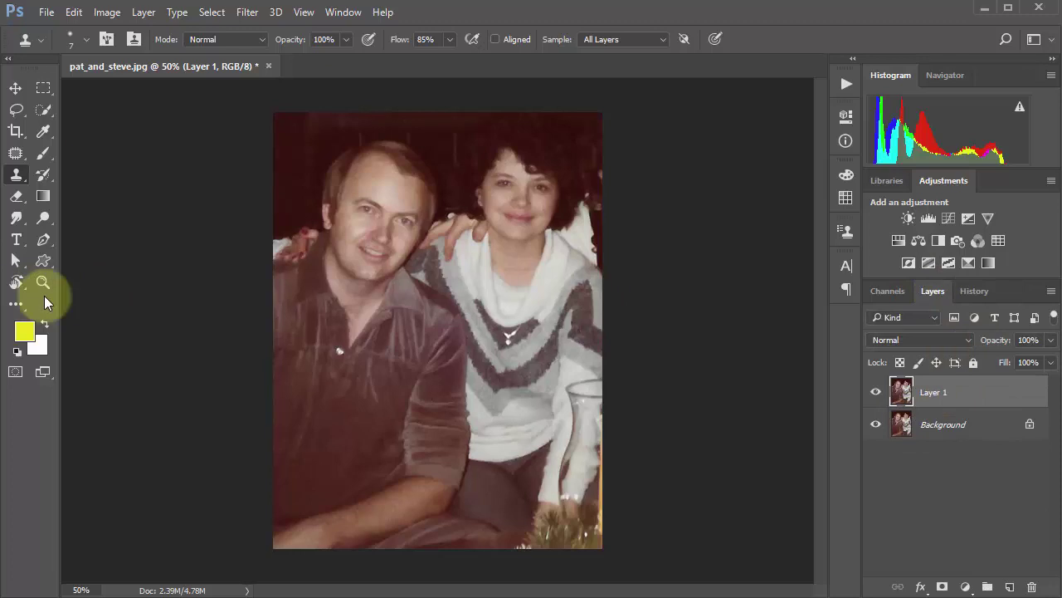
Paint two crossing yellow strokes over the photo on Layer 1 with the 25-pixel Brush tool, and toggle the layer's visibility off and on
left_click(41, 155)
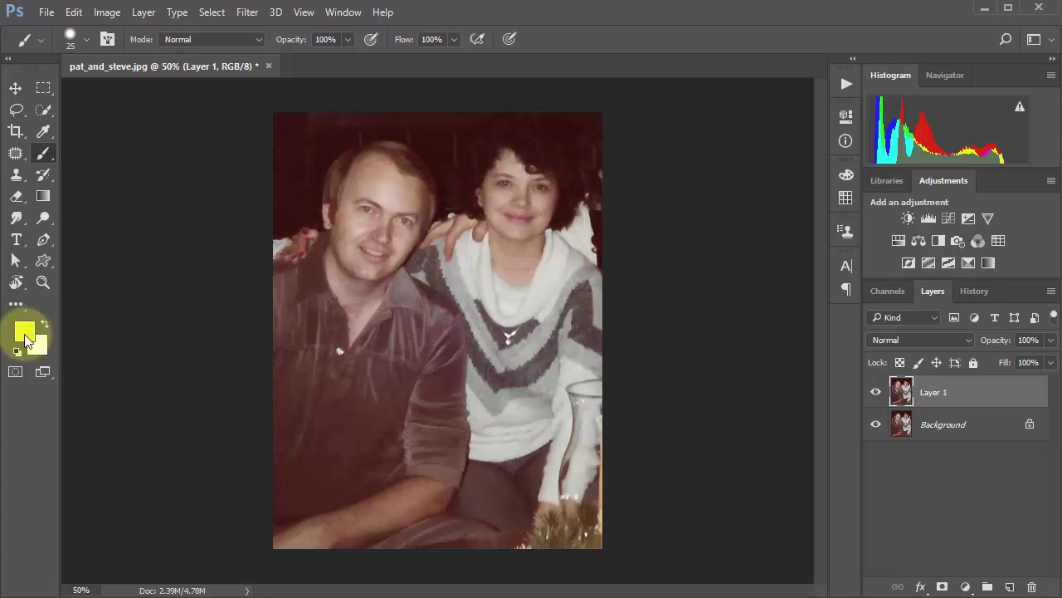
left_click_drag(347, 184, 559, 422)
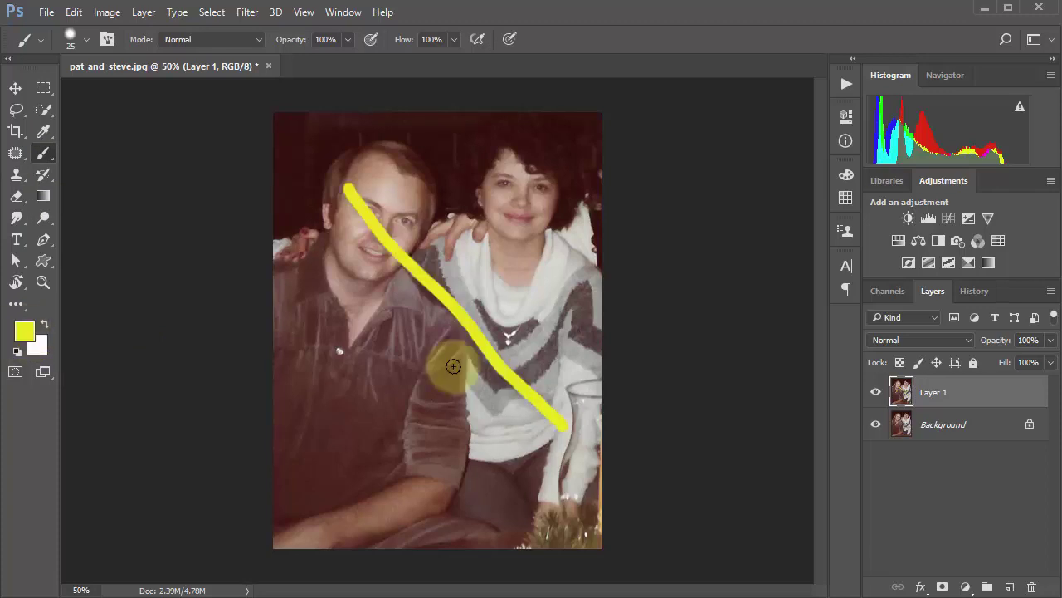
left_click_drag(503, 308, 258, 416)
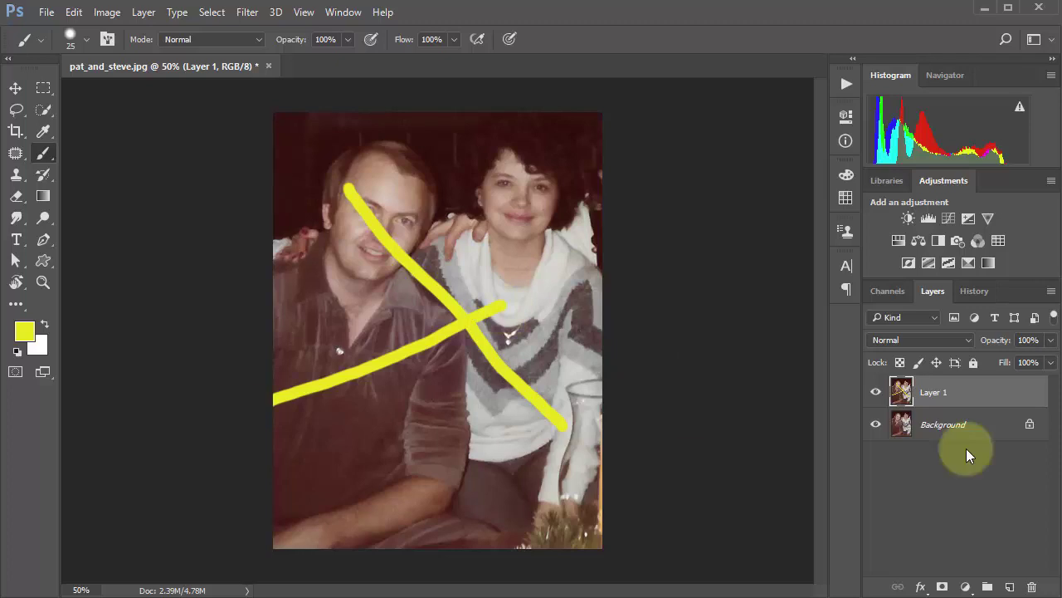
left_click(876, 391)
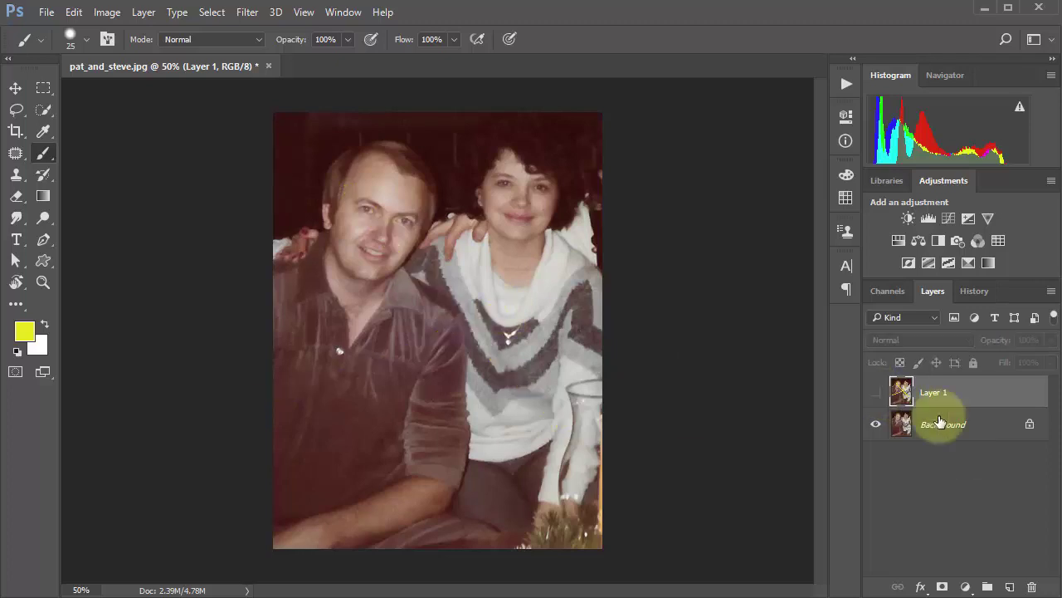
left_click(875, 394)
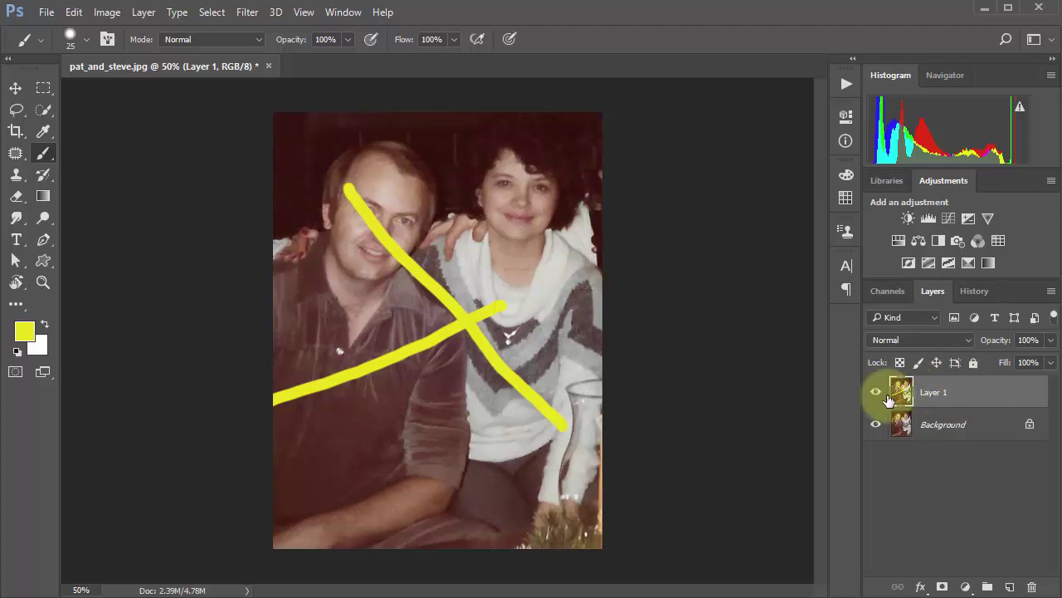
Step back through the history to Layer Via Copy, check the layers, and restore the last Brush Tool state
left_click(975, 292)
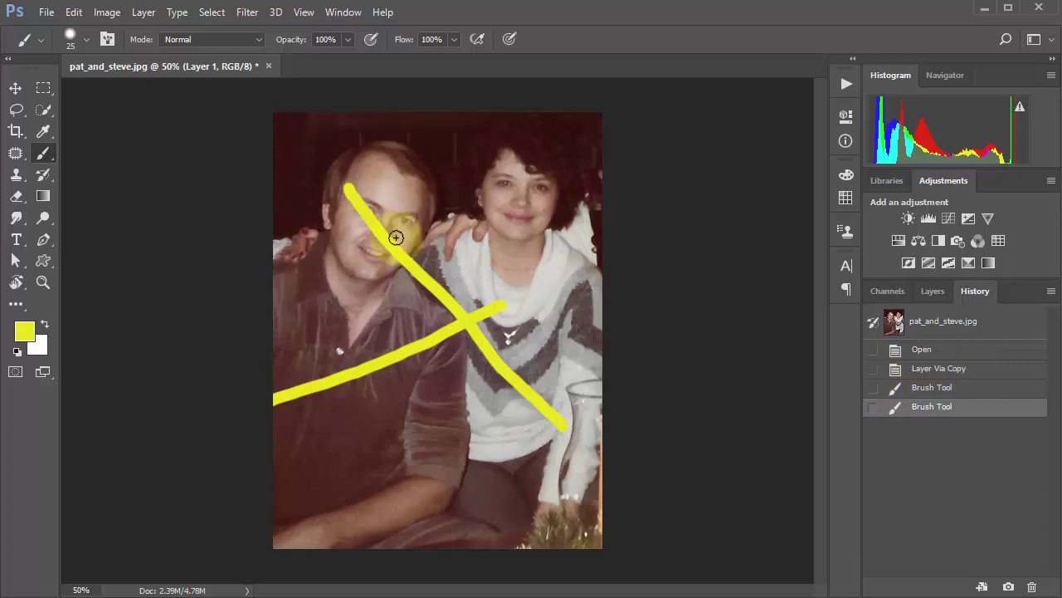
left_click(921, 389)
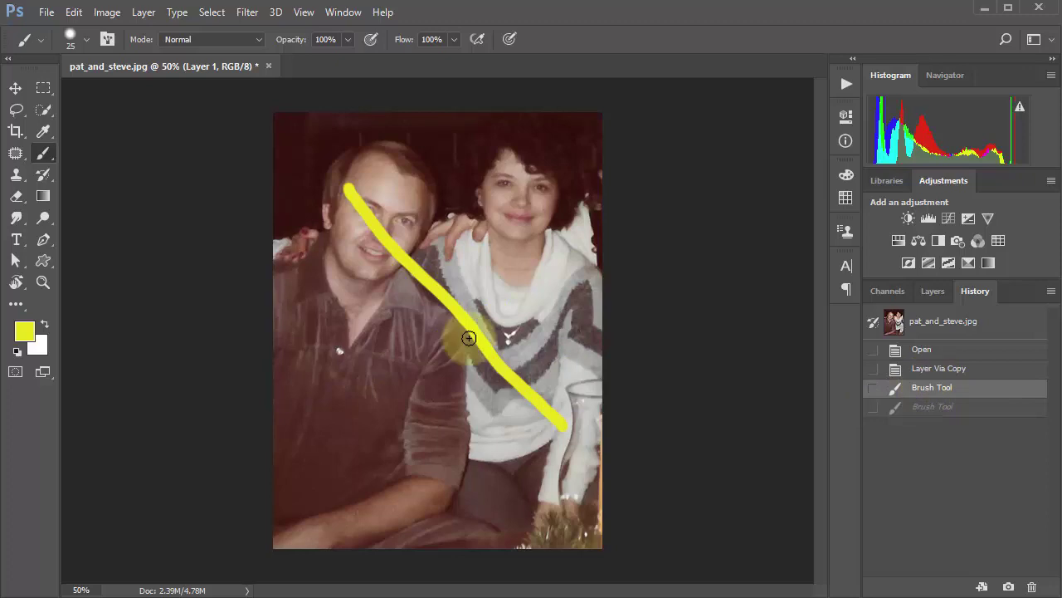
left_click(928, 370)
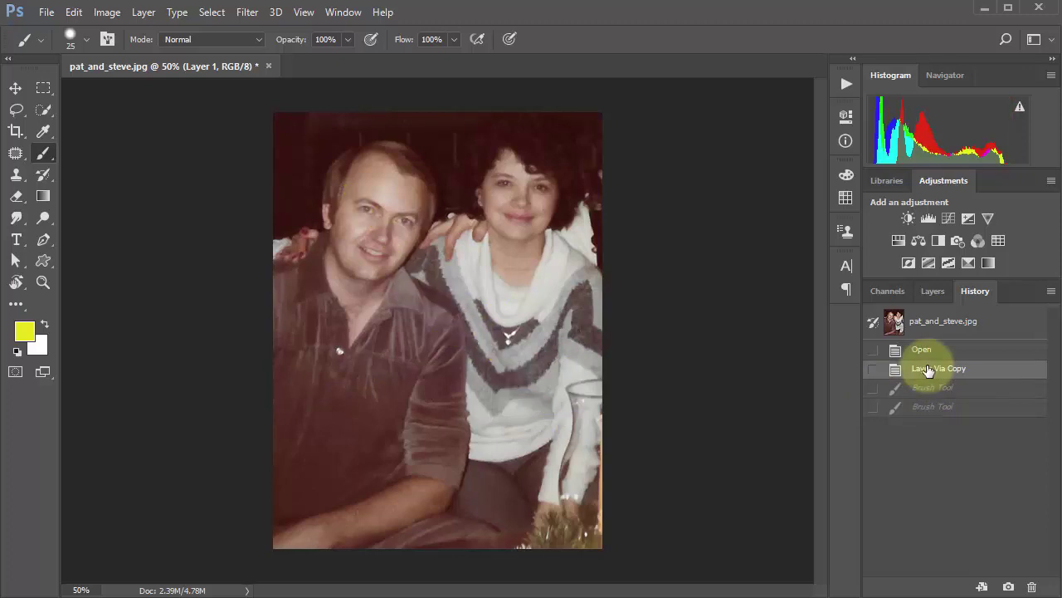
left_click(933, 291)
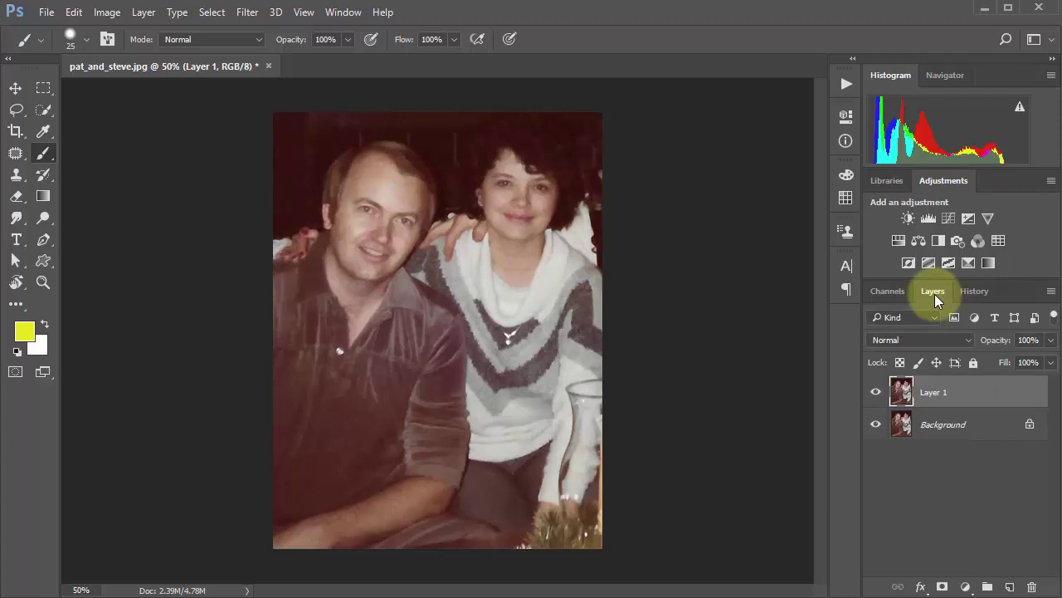
left_click(977, 290)
left_click(944, 407)
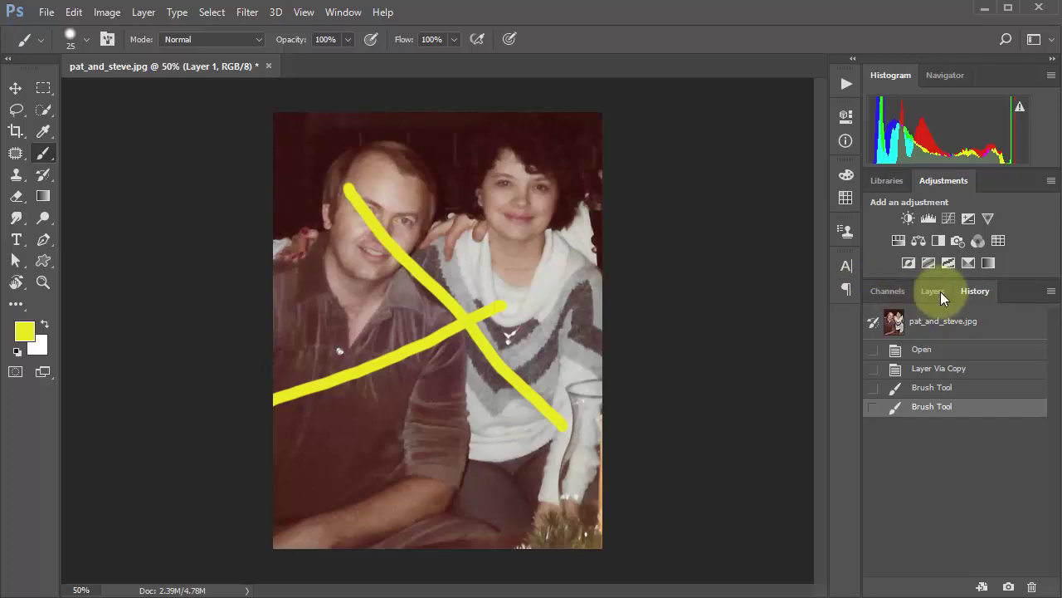
Reorder the panel group so Layers comes before Channels, and view the Red, Green and Blue channels individually before returning to RGB
left_click_drag(940, 291, 885, 291)
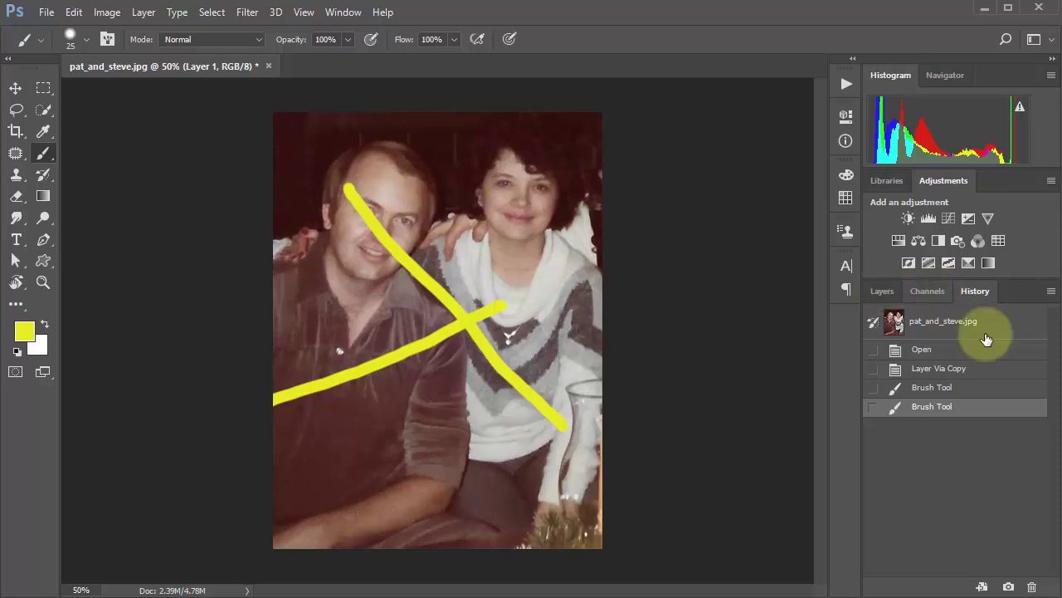
left_click(934, 288)
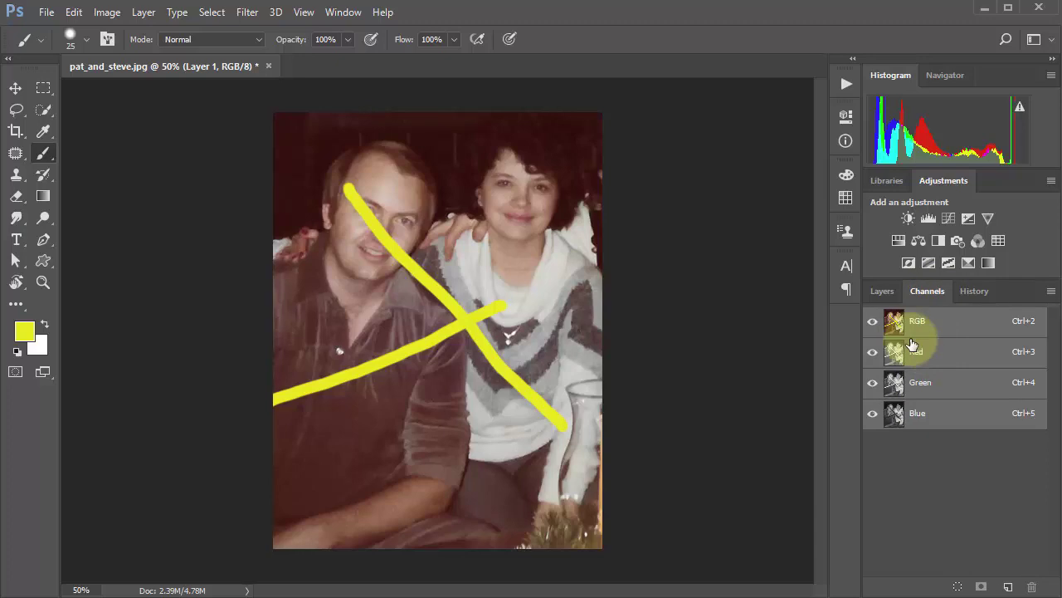
left_click(930, 357)
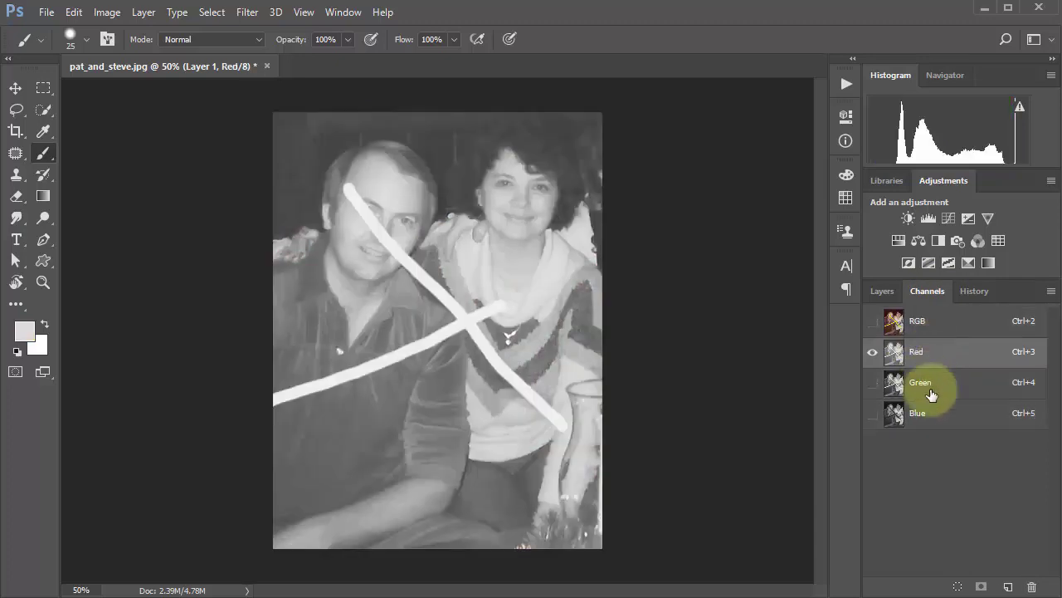
left_click(934, 389)
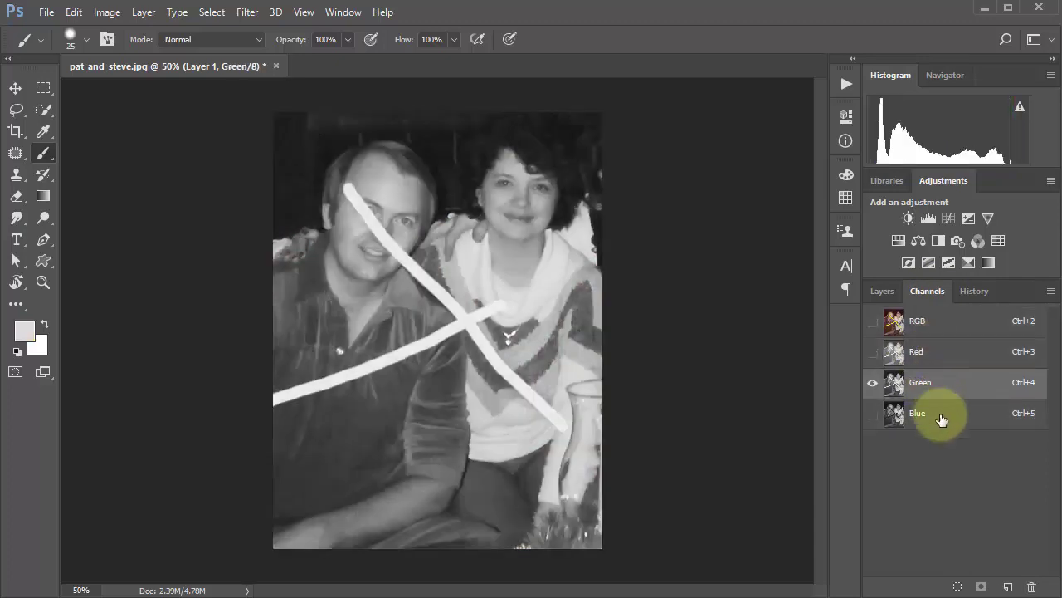
left_click(938, 414)
left_click(934, 323)
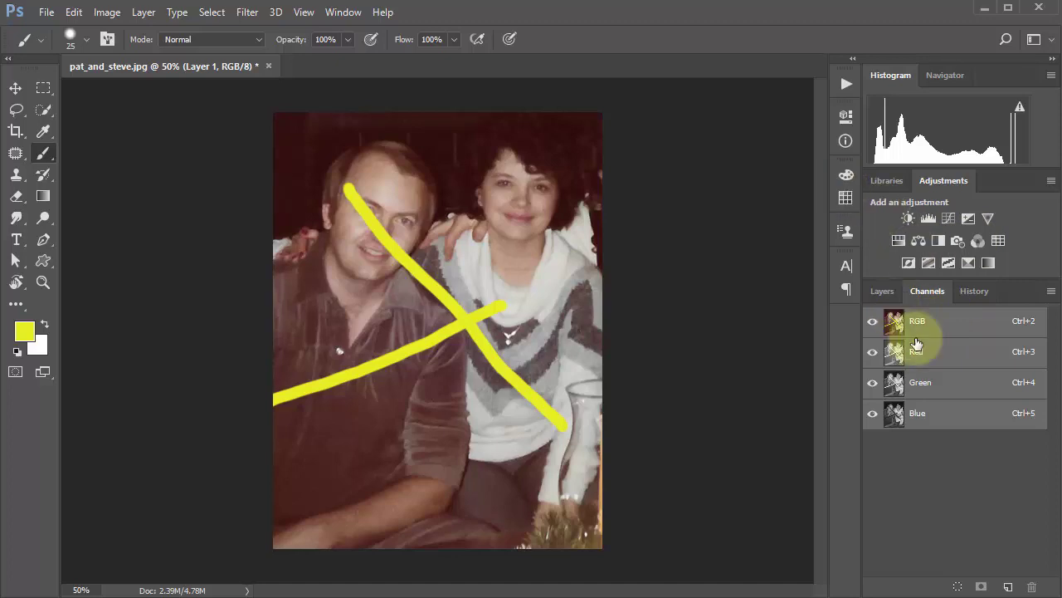
Hide Layer 1 in the Layers panel, select the Background layer, and make Layer 1 active again
left_click(880, 291)
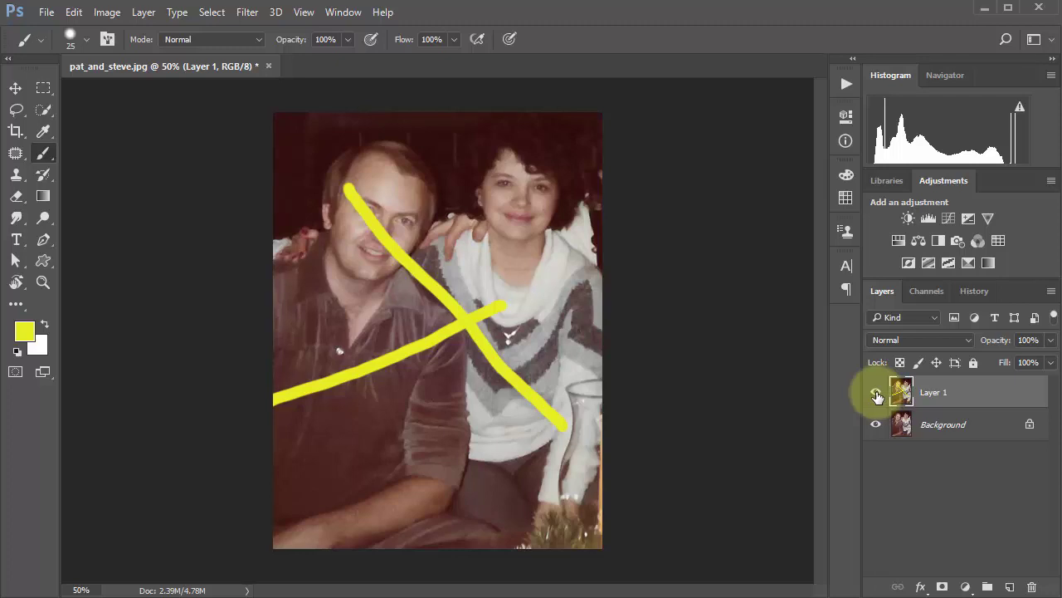
left_click(877, 394)
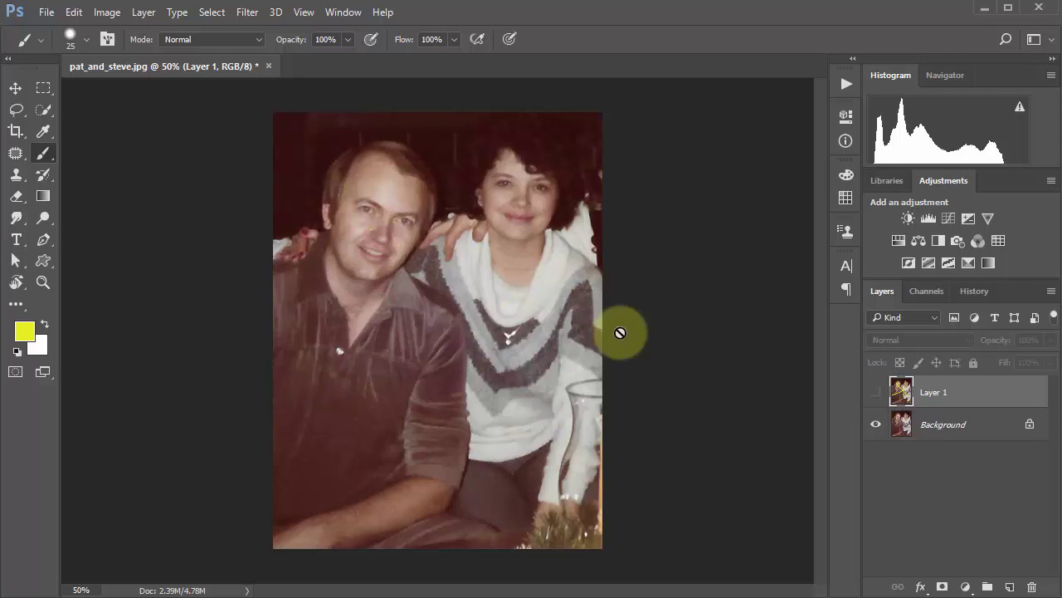
left_click(903, 430)
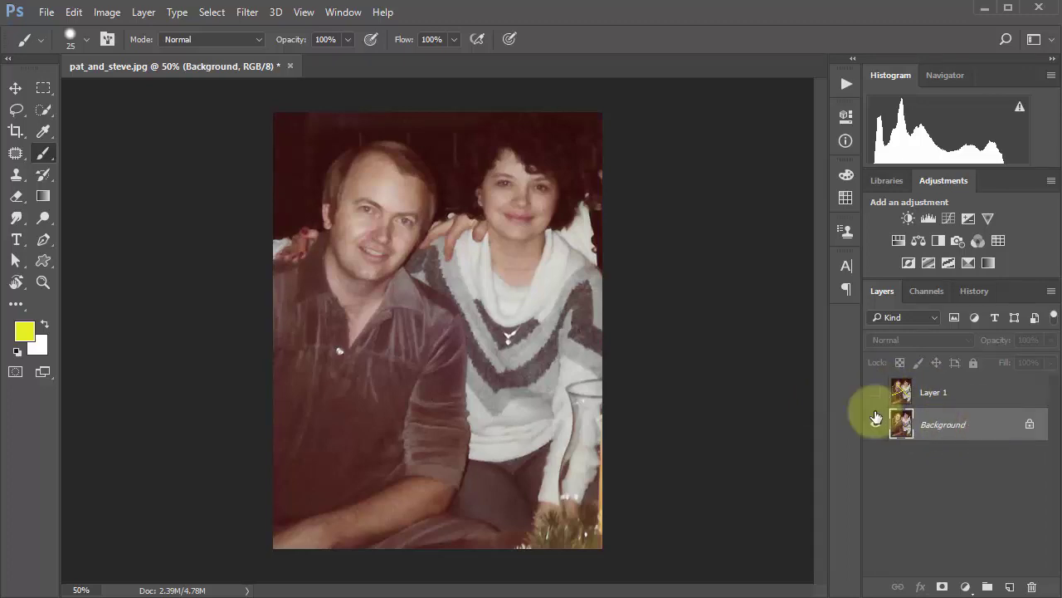
left_click(967, 388)
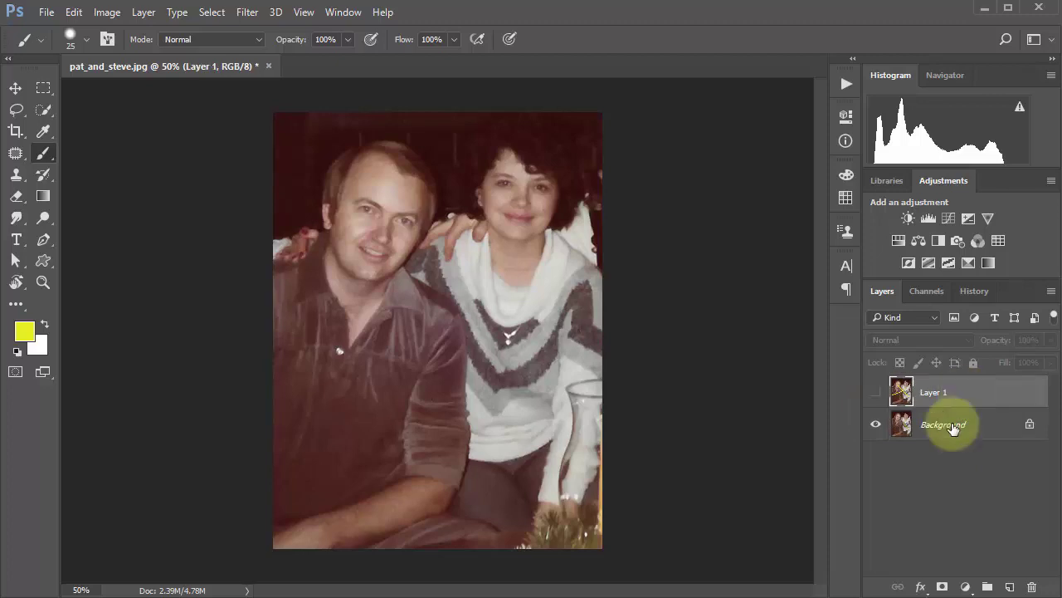
Try to paint on the hidden Layer 1 with the Brush tool, dismiss the message, and make the layer visible again
left_click(876, 393)
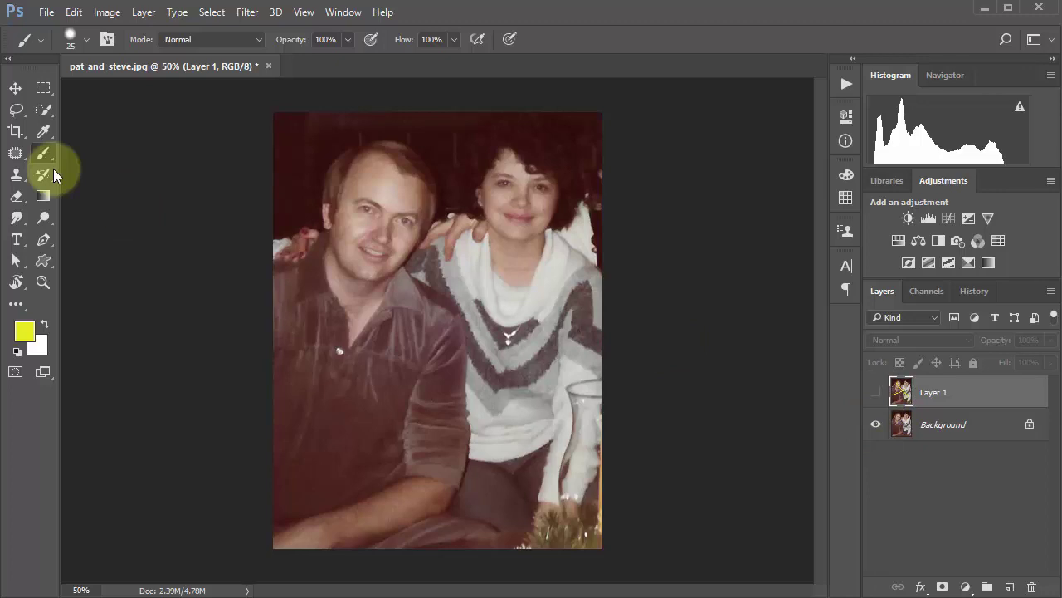
left_click(395, 214)
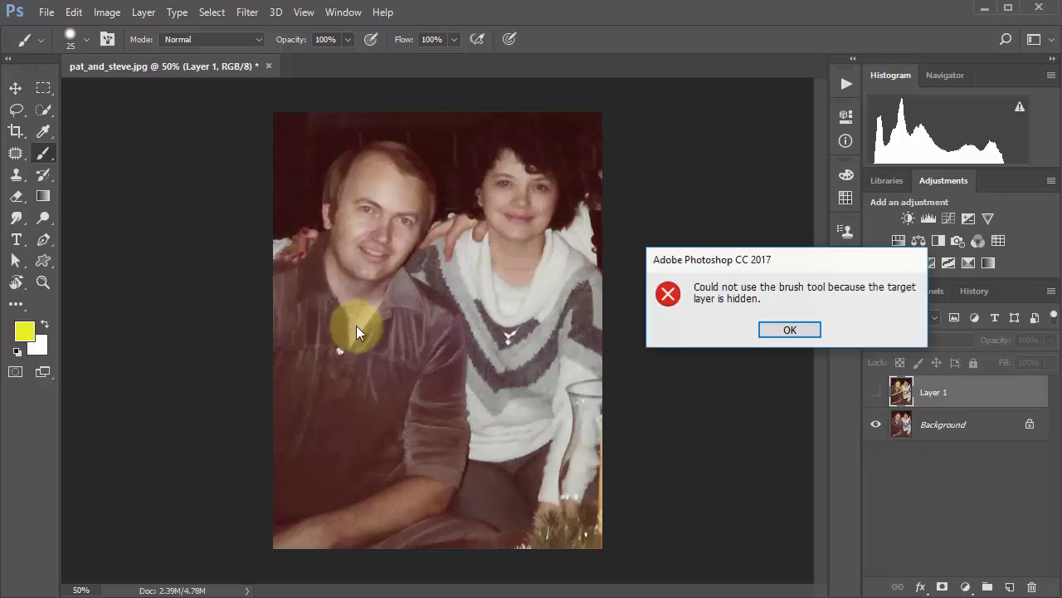
left_click(790, 331)
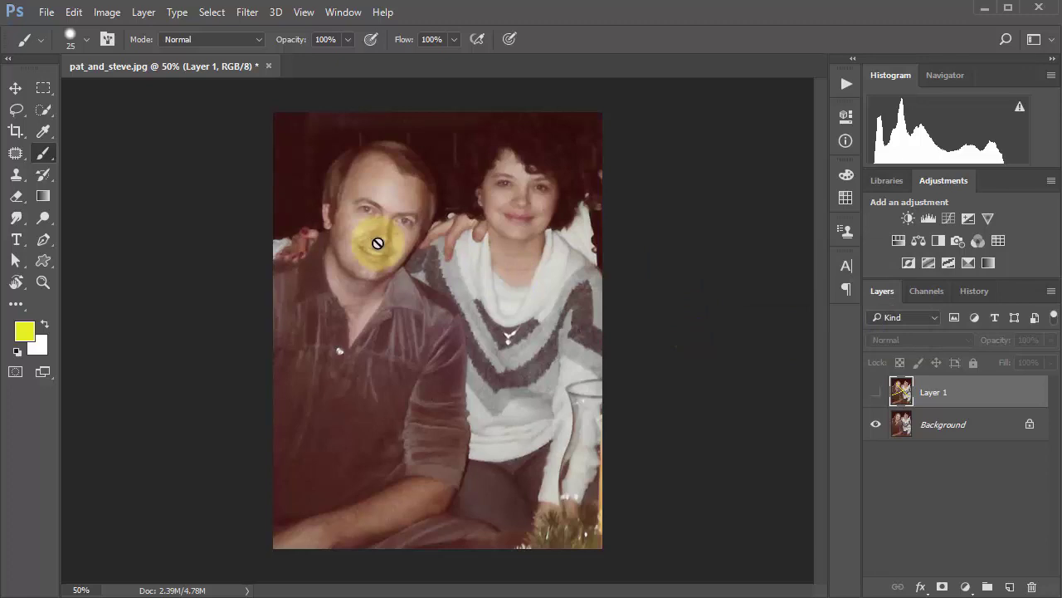
left_click(876, 393)
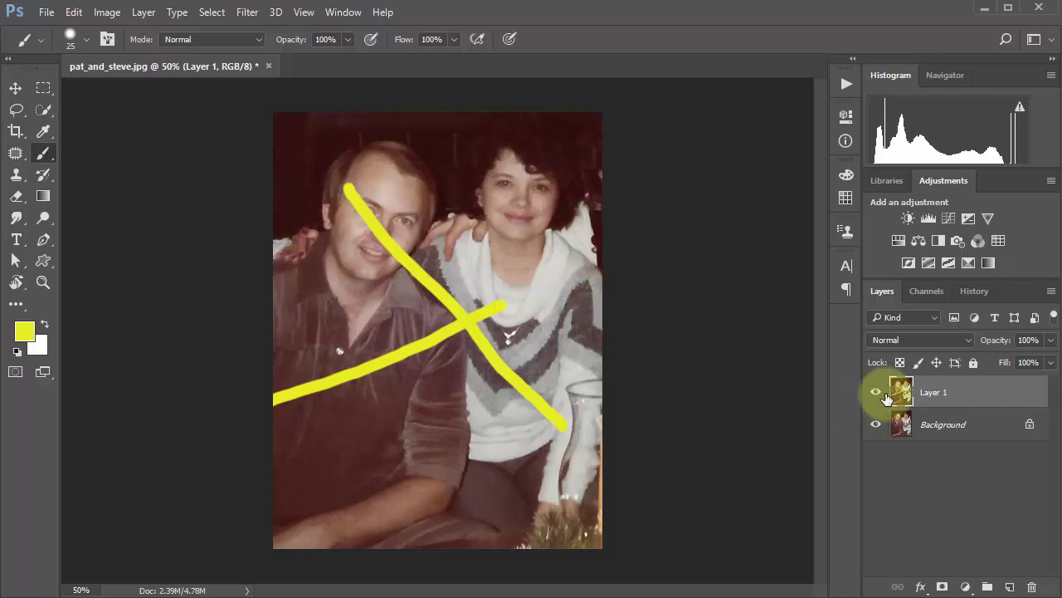
Select the Background layer, hide Layer 1, and paint a diagonal yellow brush stroke from the woman's collar down across the man's sleeve
left_click(925, 430)
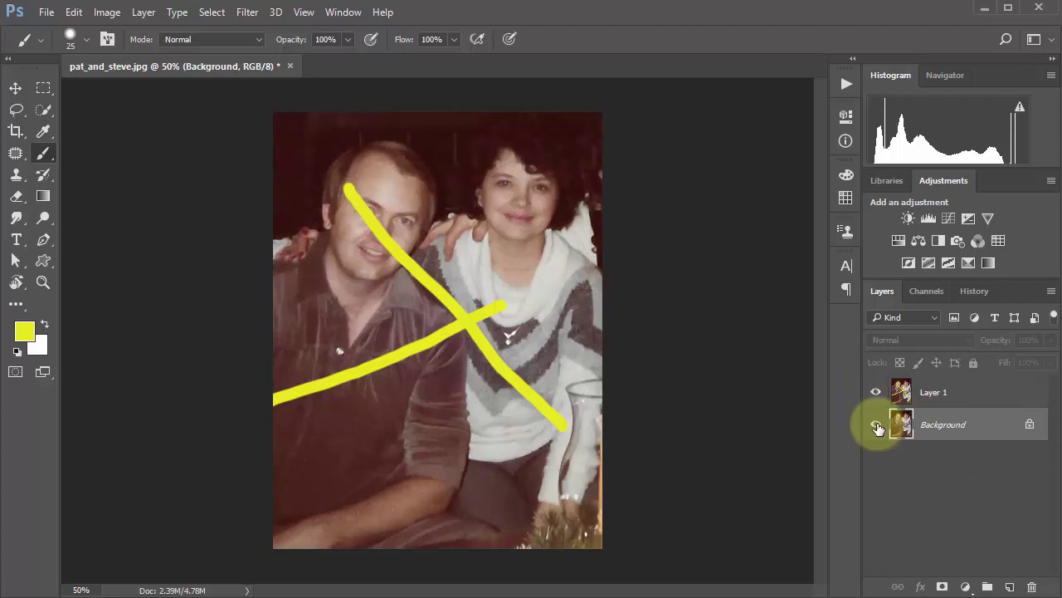
left_click(877, 393)
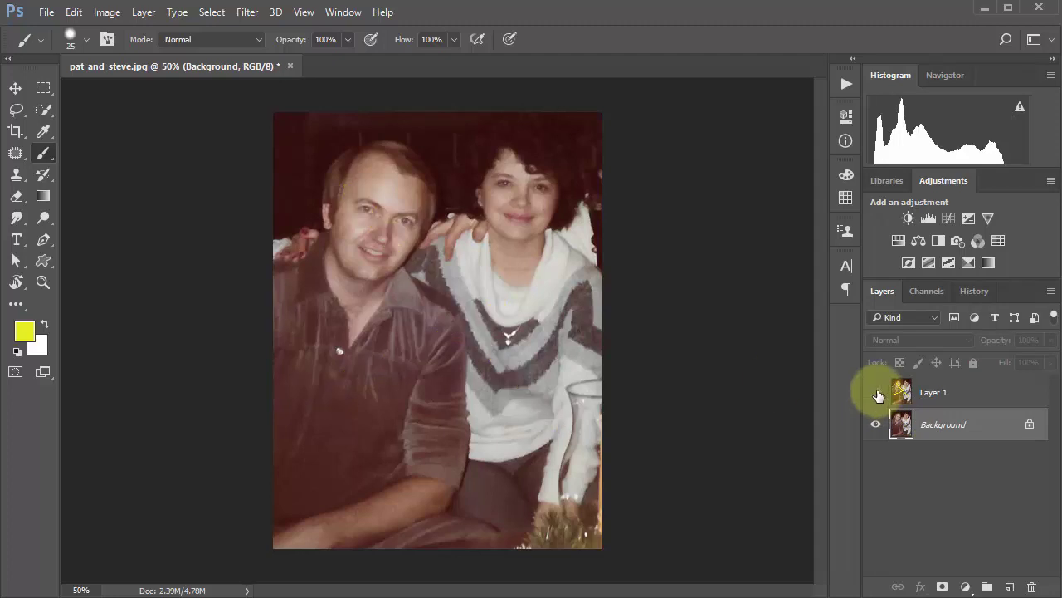
left_click_drag(497, 258, 421, 386)
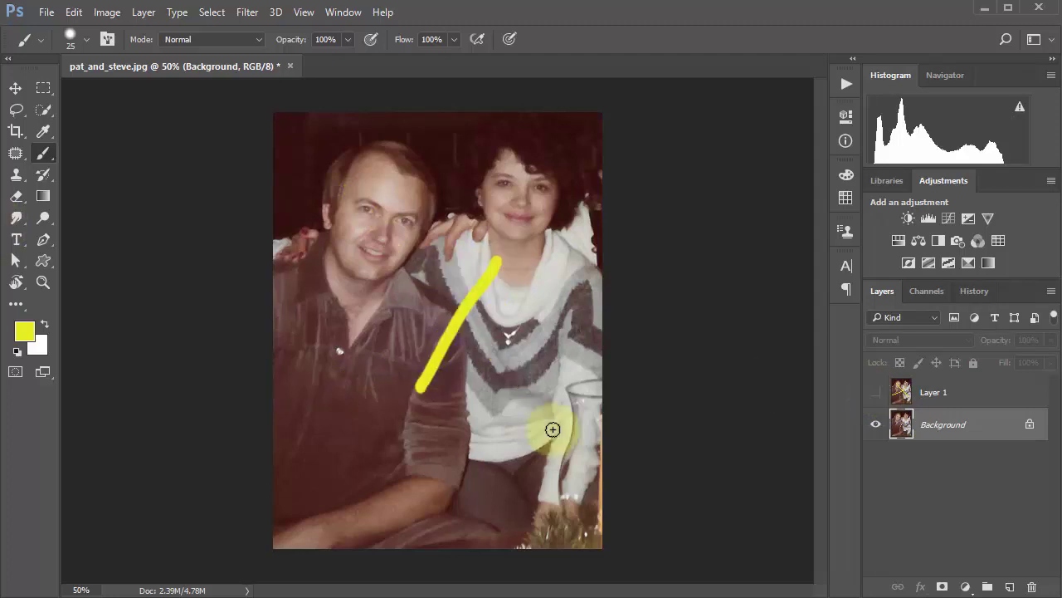
Toggle Layer 1's visibility several times to compare its strokes with the one on the Background layer, leaving it visible
left_click(876, 392)
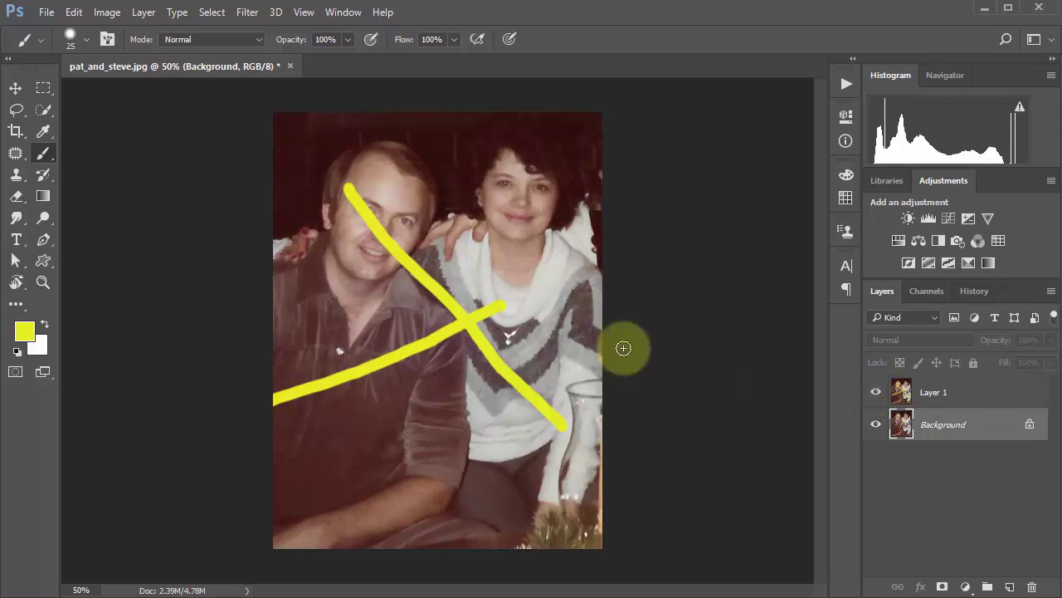
left_click(877, 393)
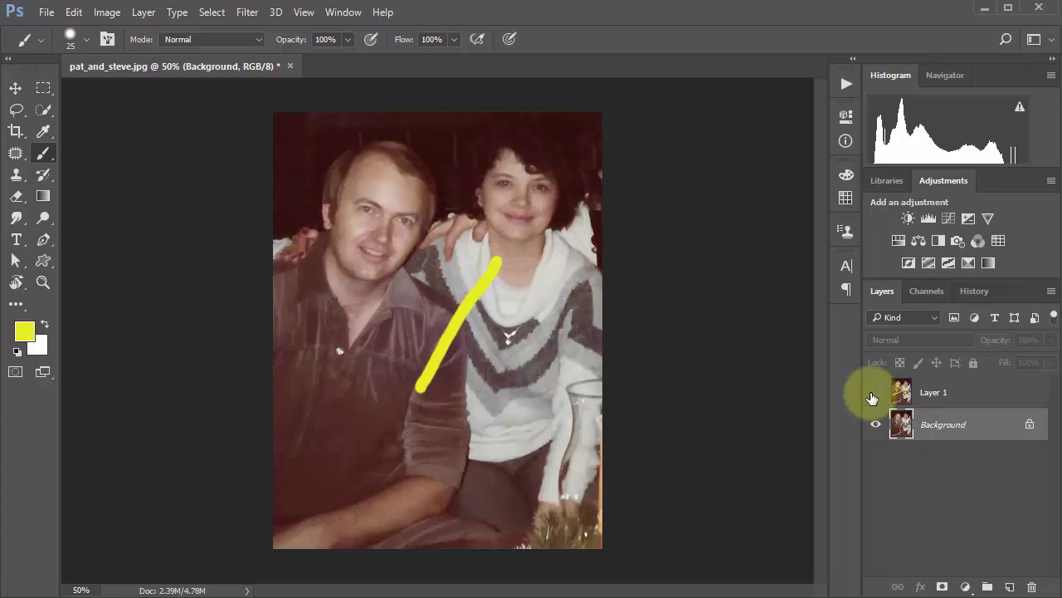
left_click(877, 393)
left_click(877, 392)
left_click(876, 393)
left_click(878, 395)
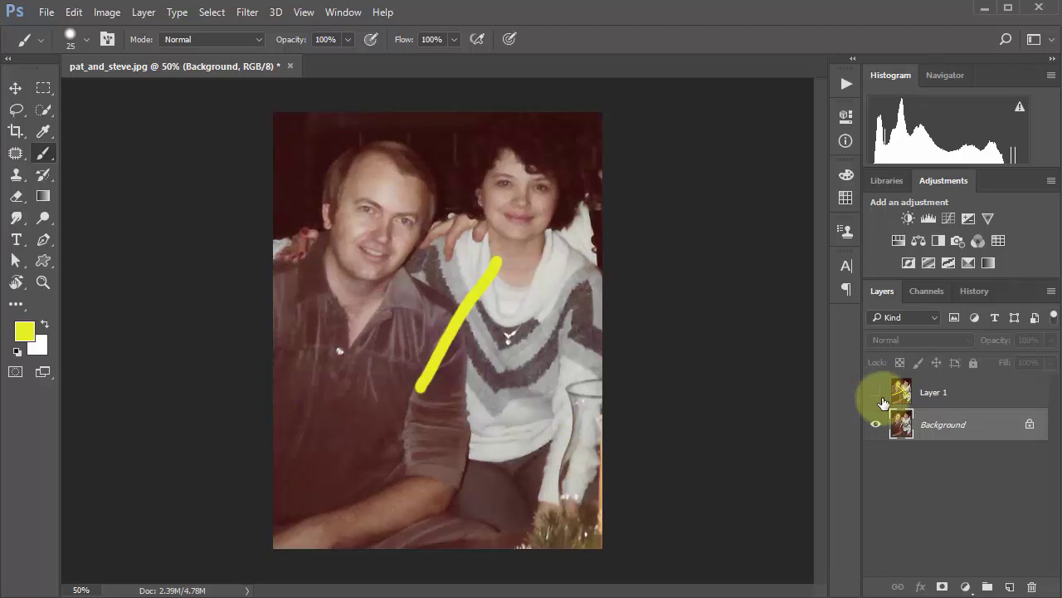
left_click(882, 400)
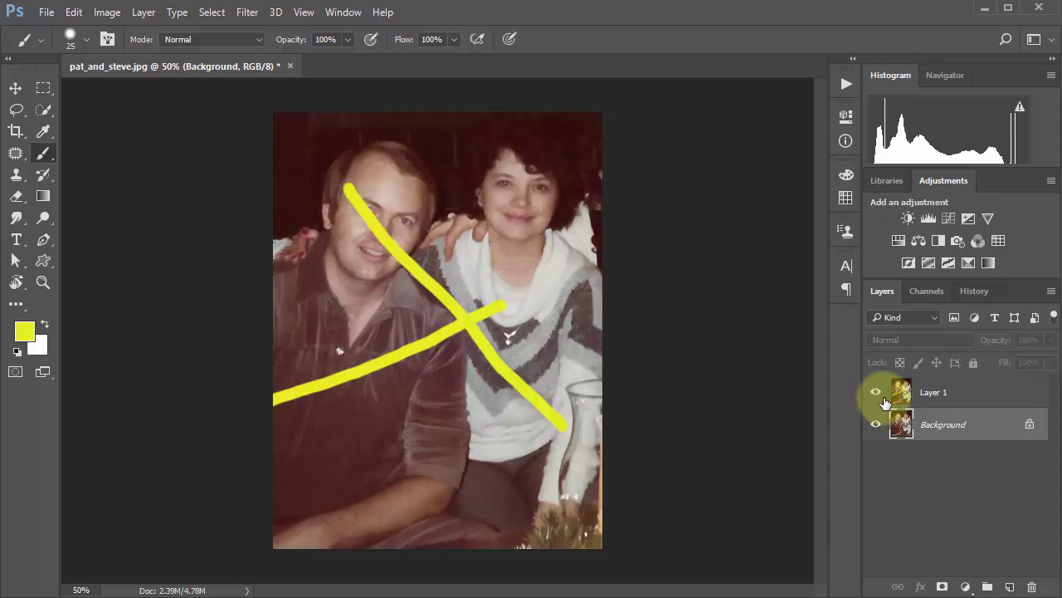
left_click(884, 400)
left_click(882, 393)
Set the foreground color to blue (1a28ea) and paint a diagonal stroke on the Background layer beneath Layer 1
left_click(24, 332)
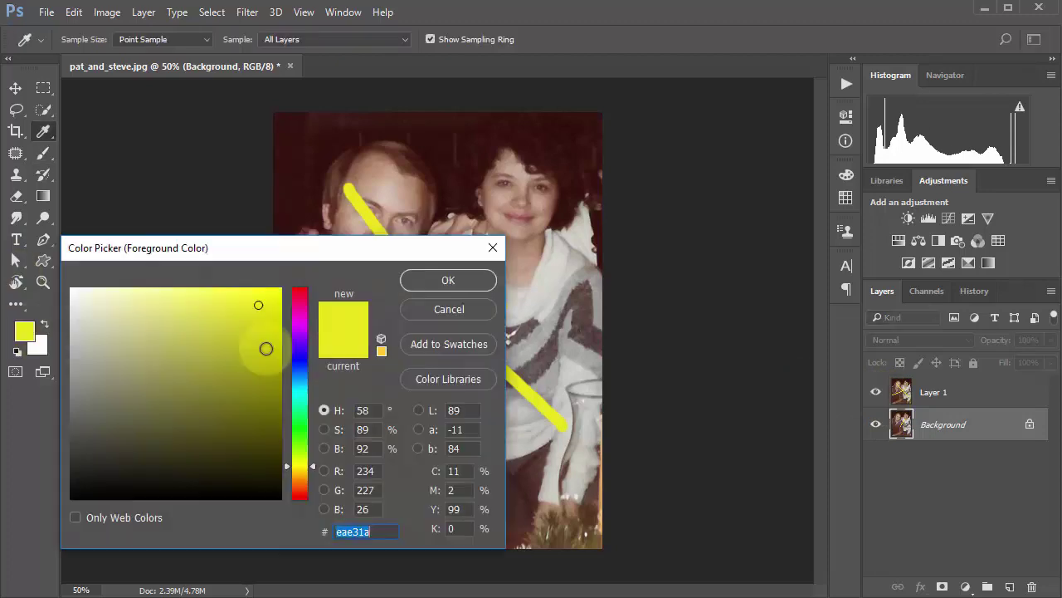
left_click(299, 491)
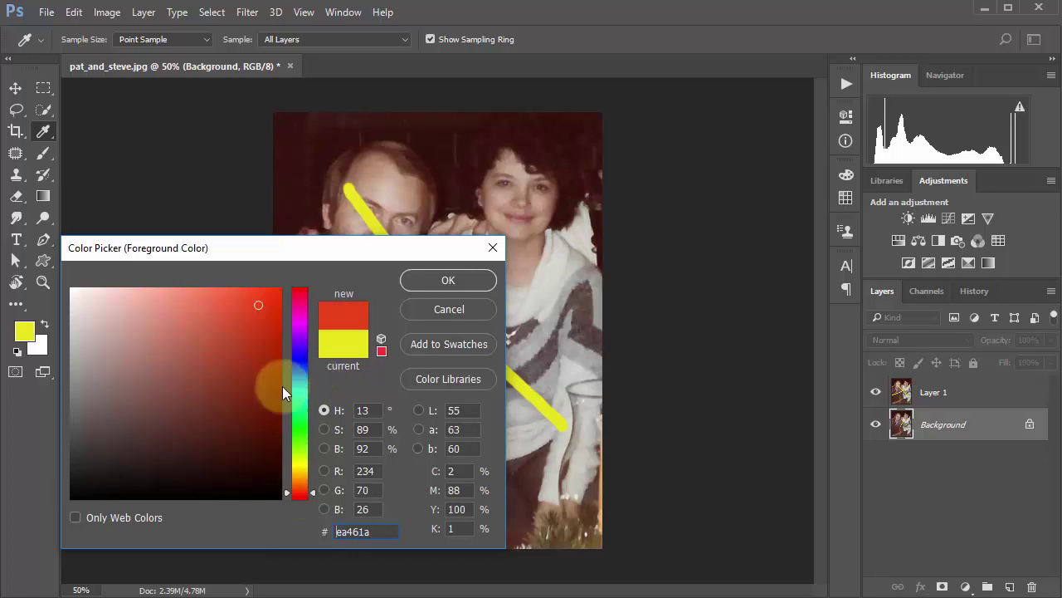
left_click(301, 362)
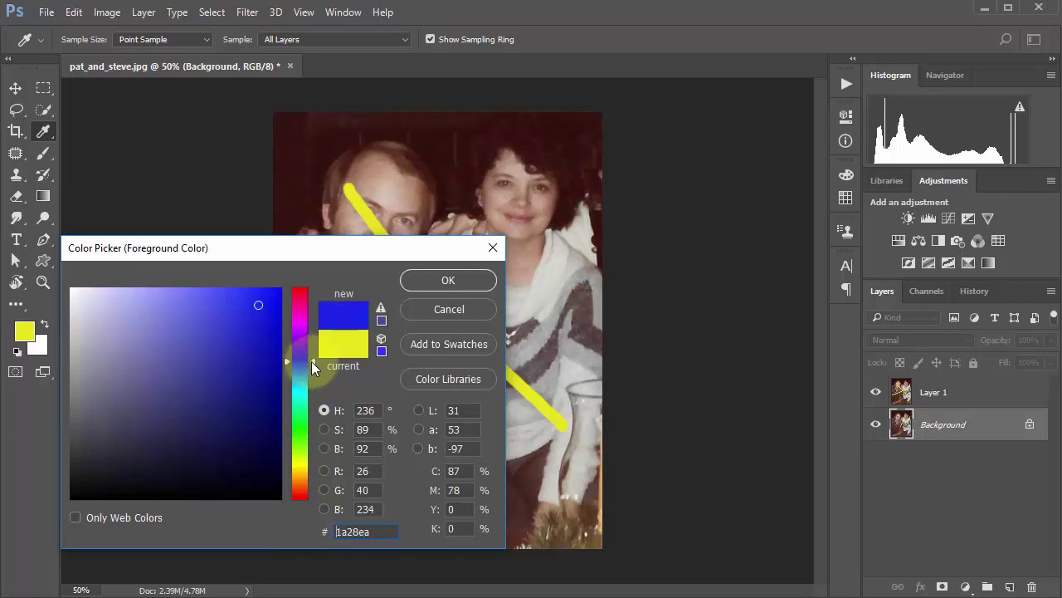
left_click(449, 282)
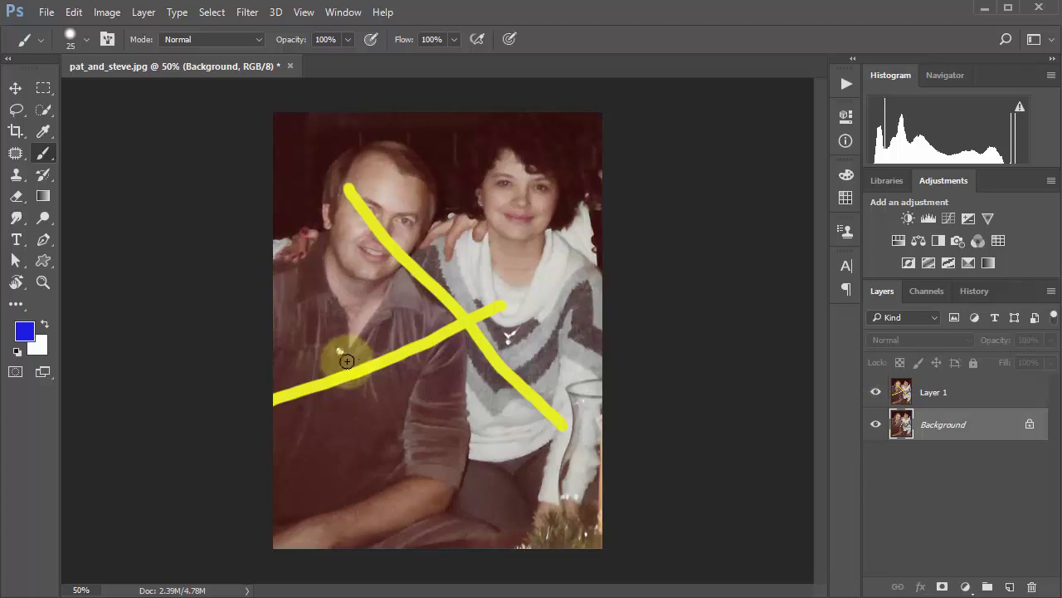
Hide and show Layer 1 to compare it with the painted Background layer, and delete Layer 1
left_click(876, 394)
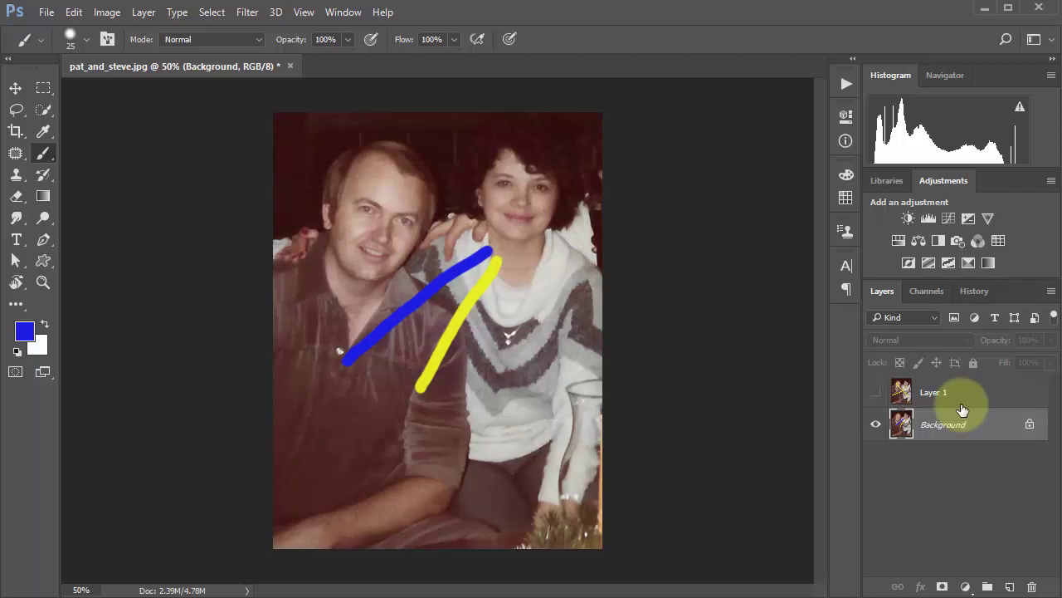
left_click(876, 393)
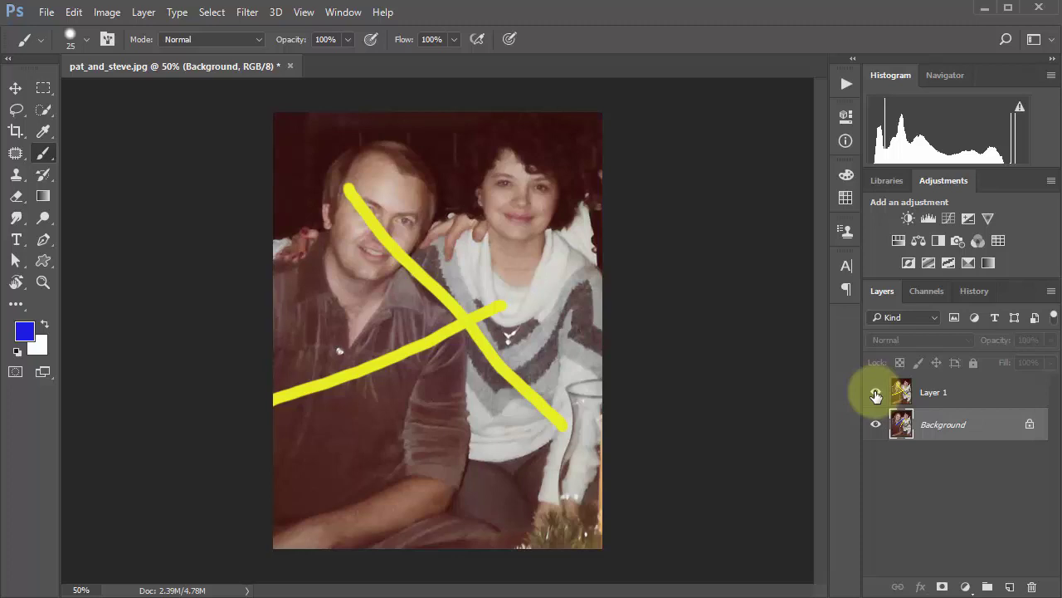
left_click(875, 392)
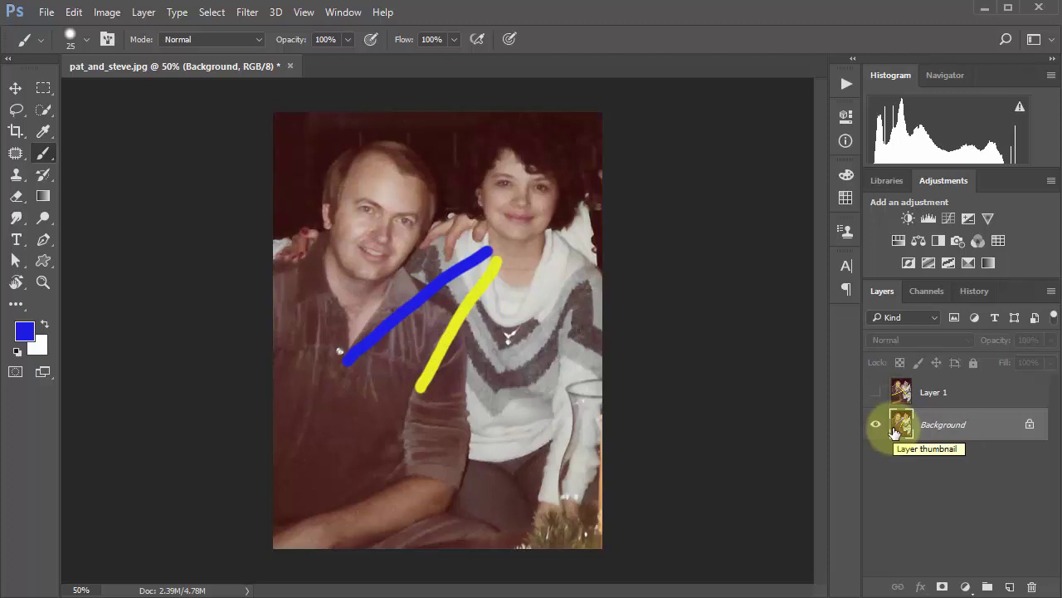
left_click(876, 393)
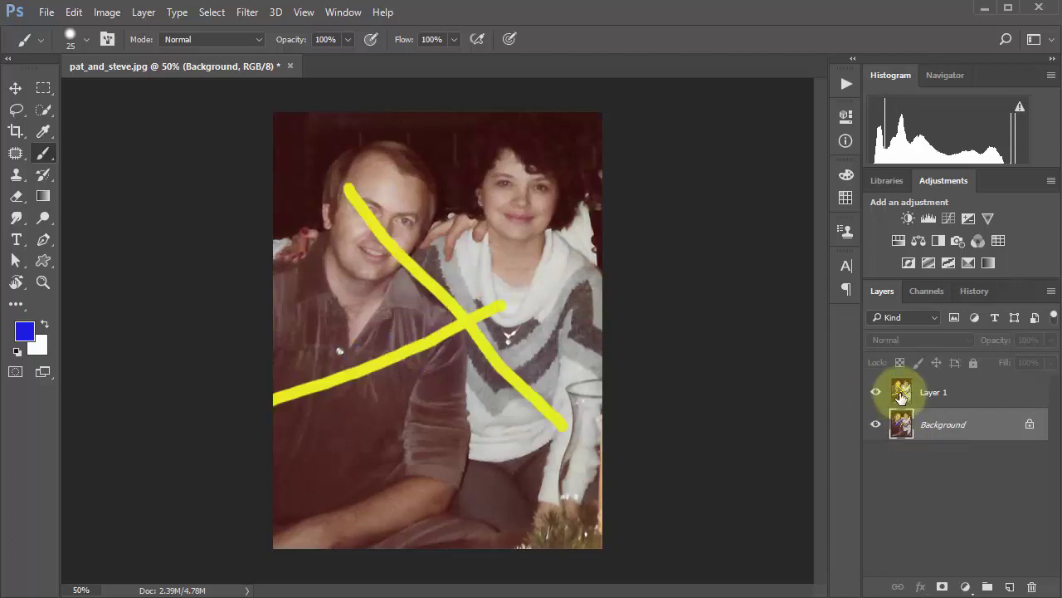
left_click(902, 395)
key("Delete")
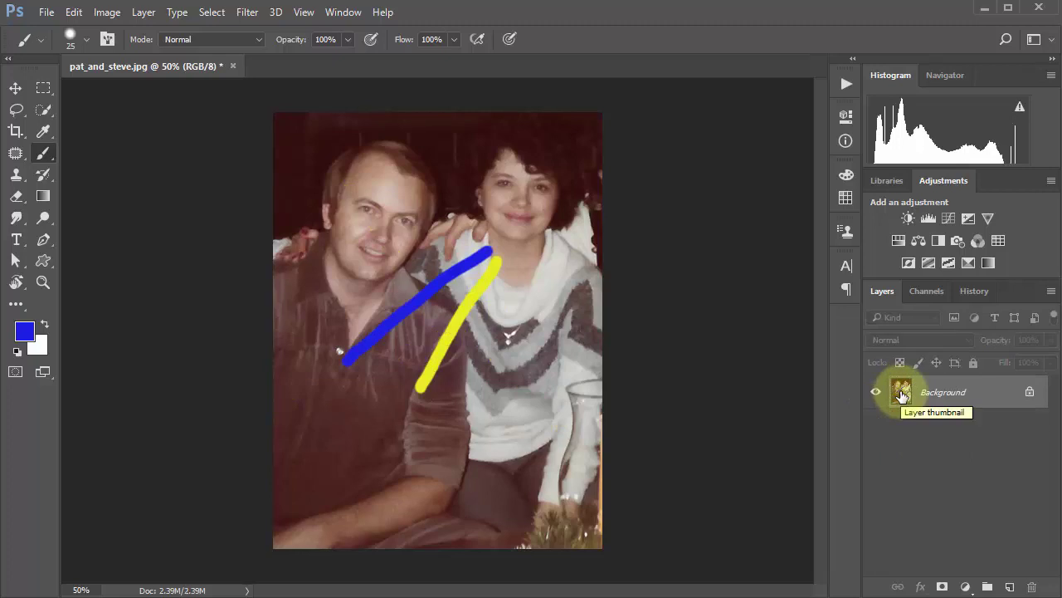
Revert the image through the history to Layer Via Copy and on to the Open state, checking the layers after each
left_click(971, 292)
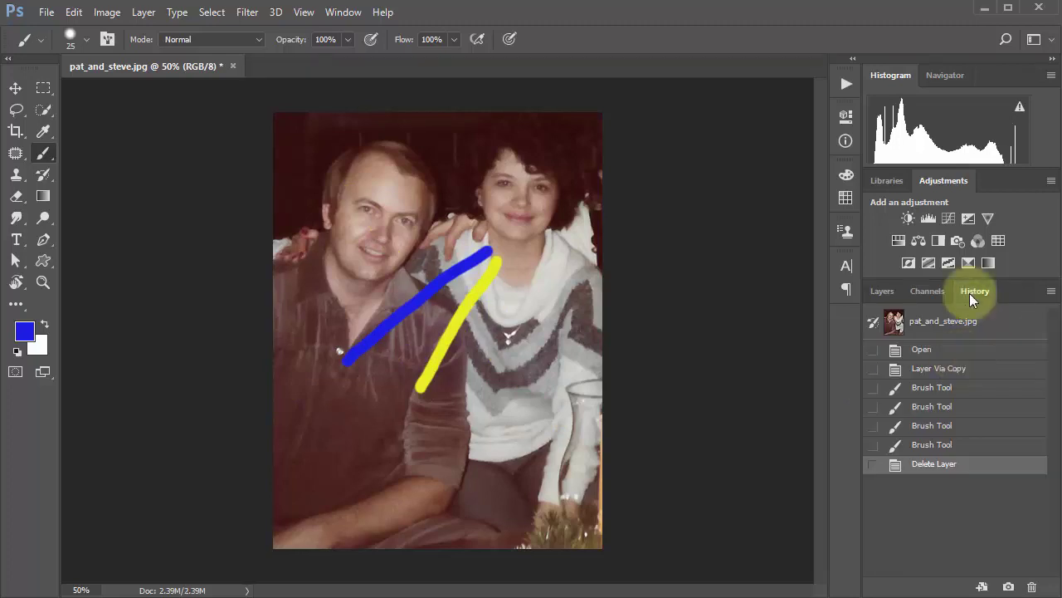
left_click(932, 443)
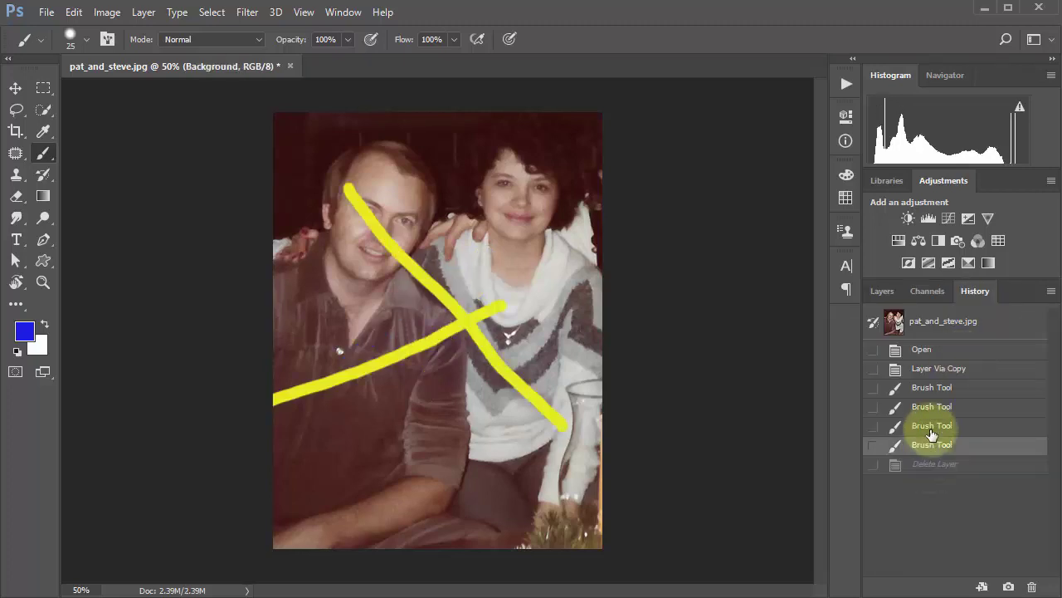
left_click(940, 388)
left_click(941, 373)
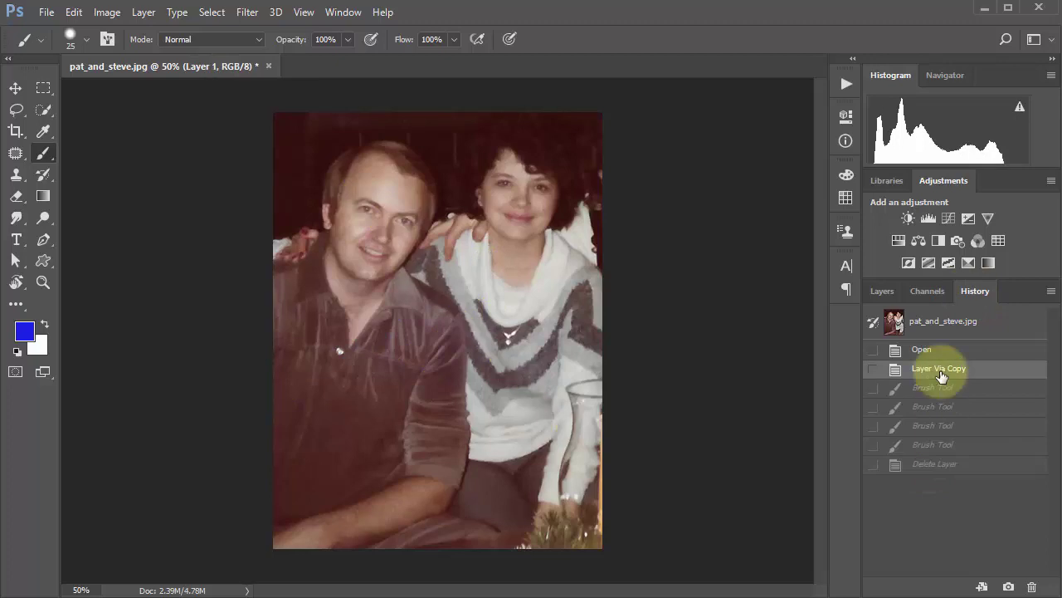
left_click(882, 290)
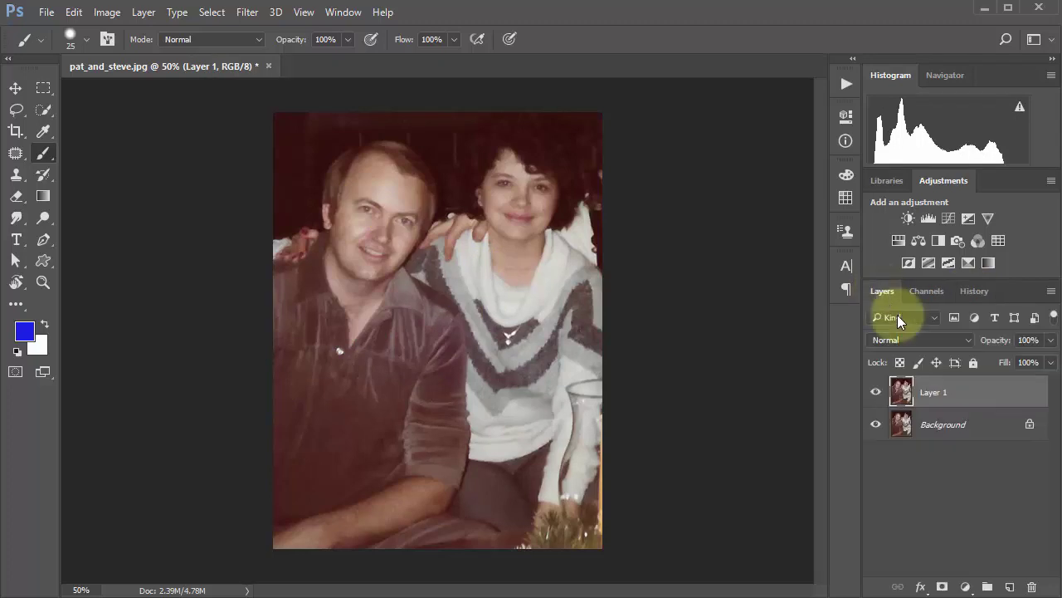
left_click(976, 292)
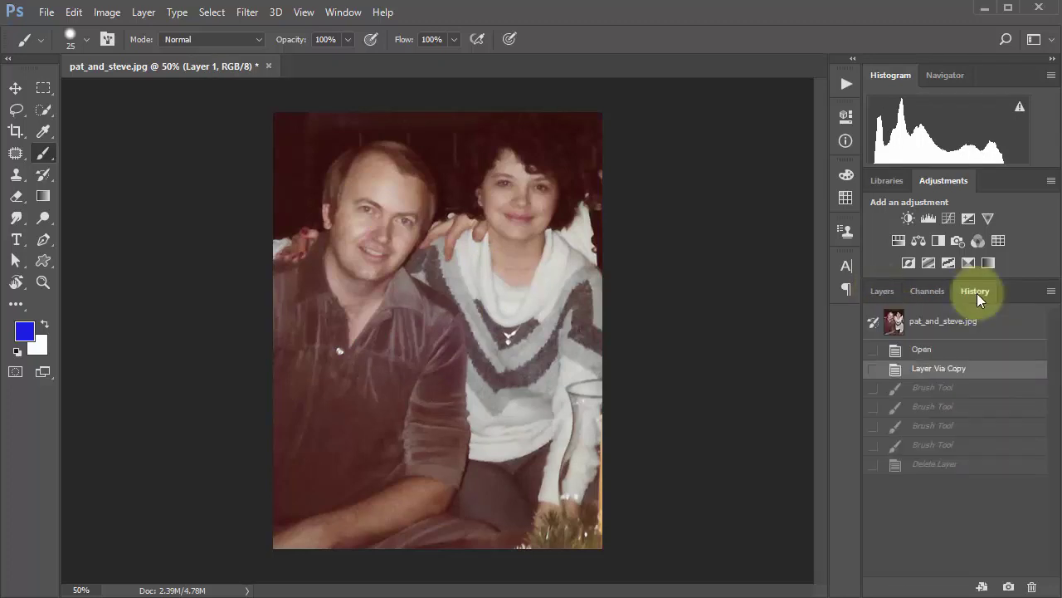
left_click(922, 349)
left_click(883, 290)
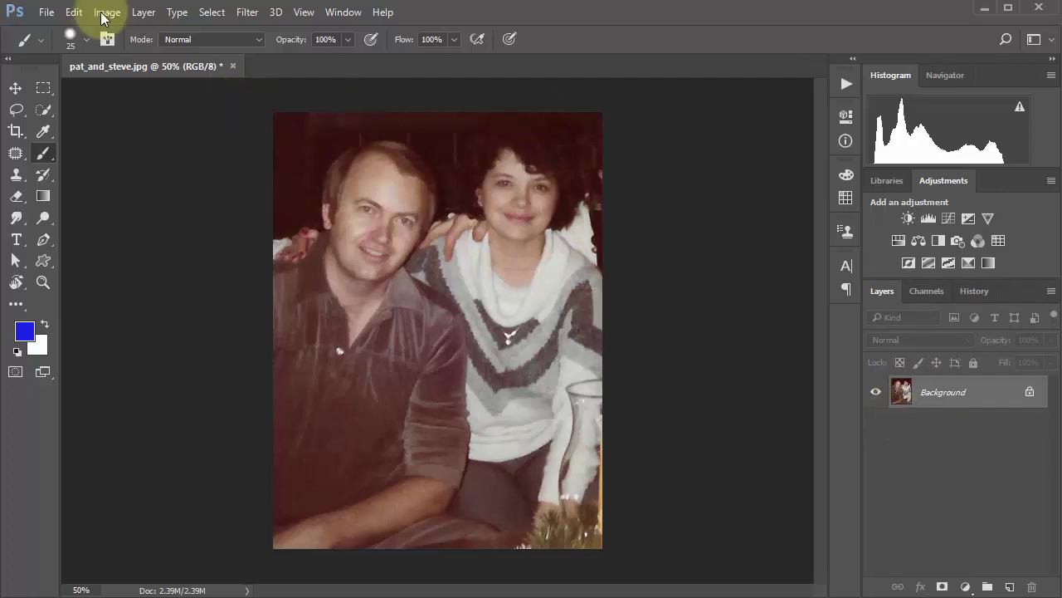
Examine the application menu settings in Keyboard Shortcuts and Menus, and leave the dialog without changing anything
left_click(73, 13)
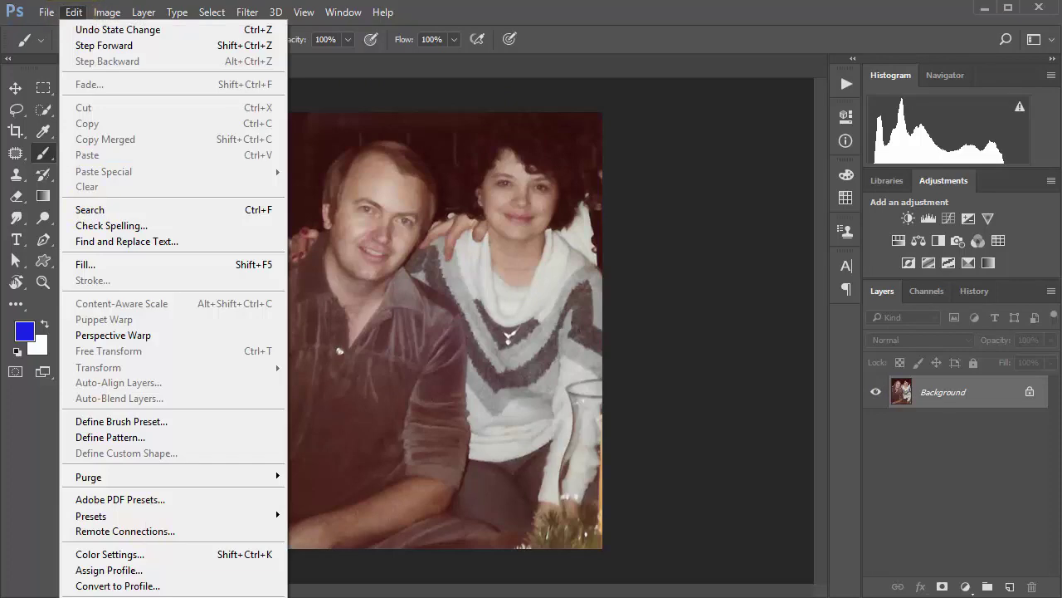
key("ctrl+alt+shift+m")
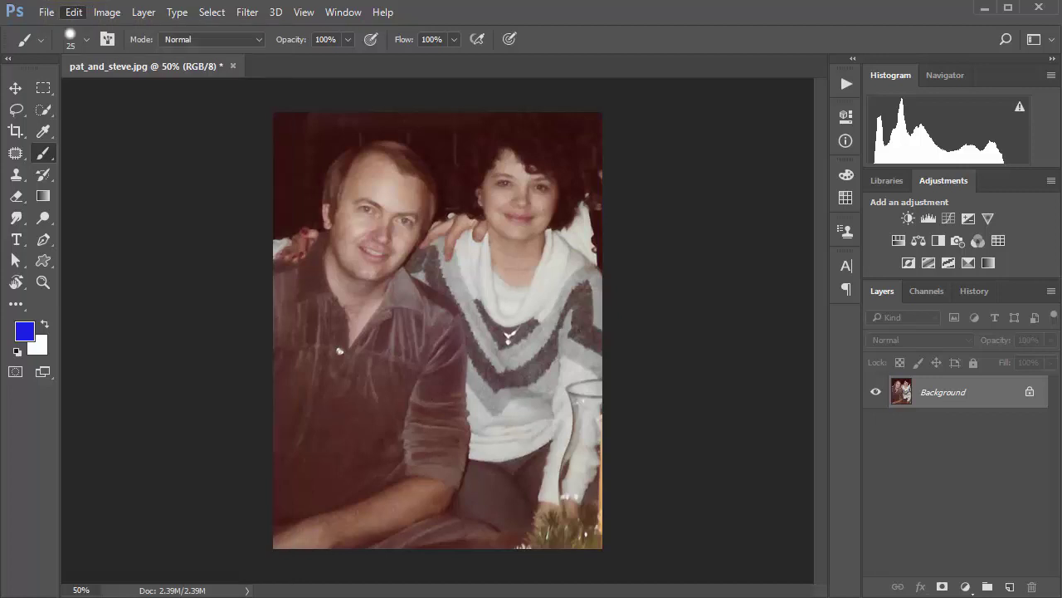
left_click_drag(792, 121, 669, 50)
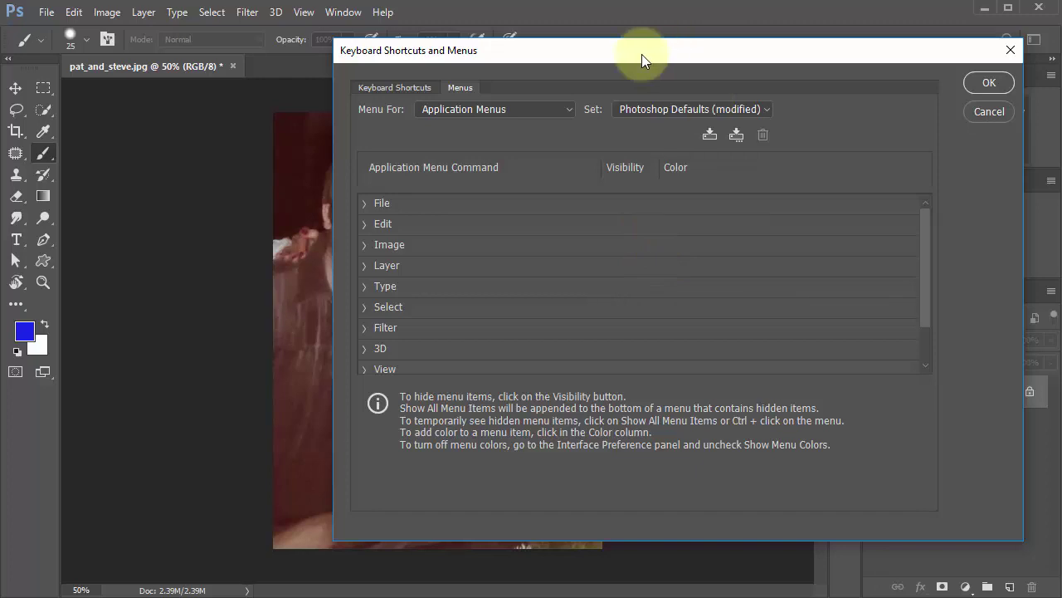
left_click_drag(466, 51, 486, 83)
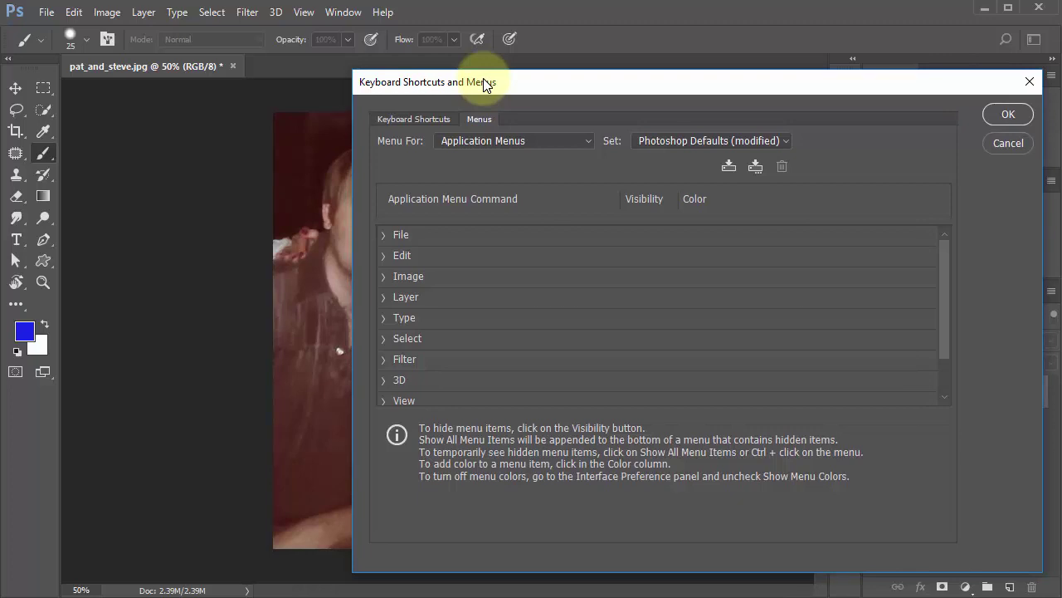
left_click(1008, 142)
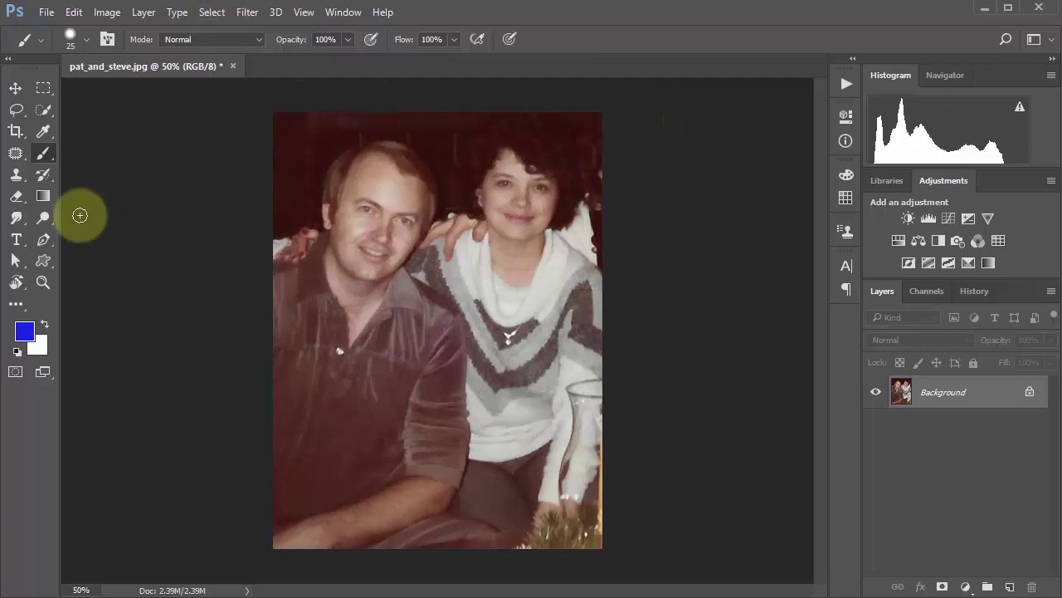
Select the man's head with the Rectangular Marquee tool and copy the selection to a new layer
left_click(40, 96)
left_click_drag(314, 136, 442, 292)
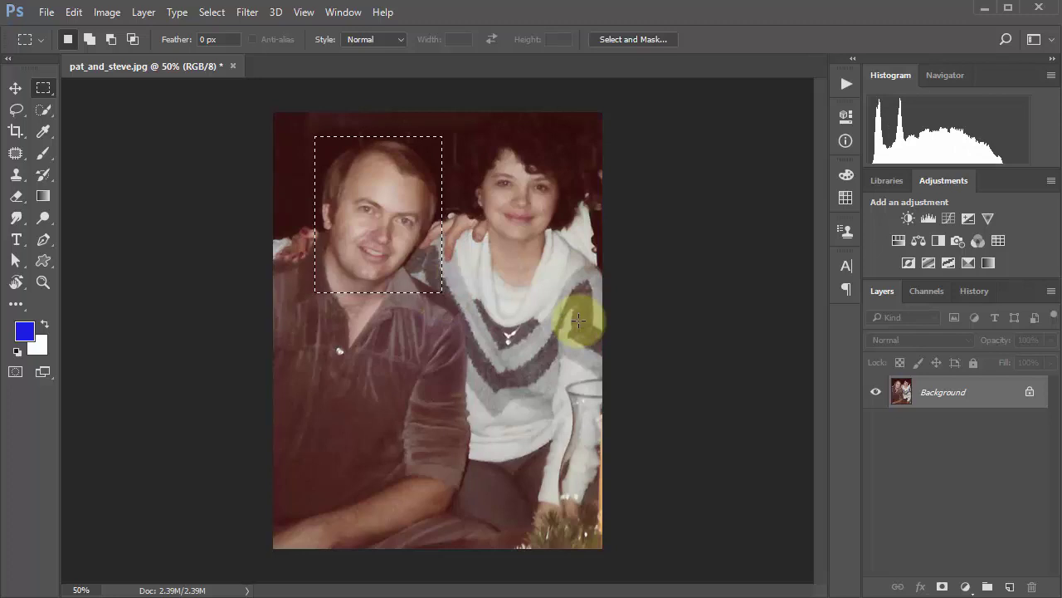
key("ctrl+j")
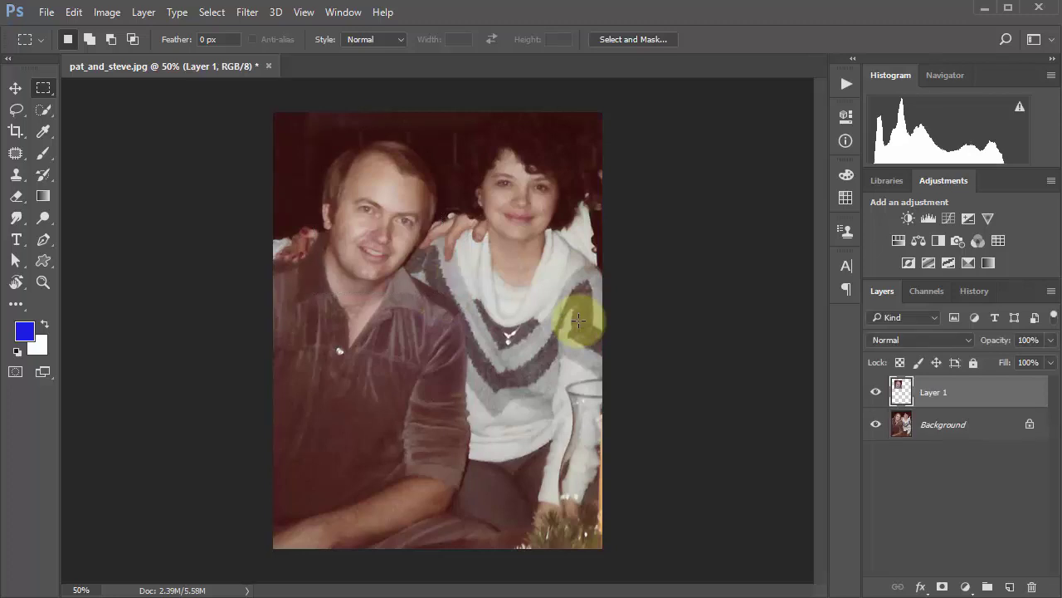
Hide and show the Background layer to view the copied head on its own, leaving the Background visible
left_click(876, 424)
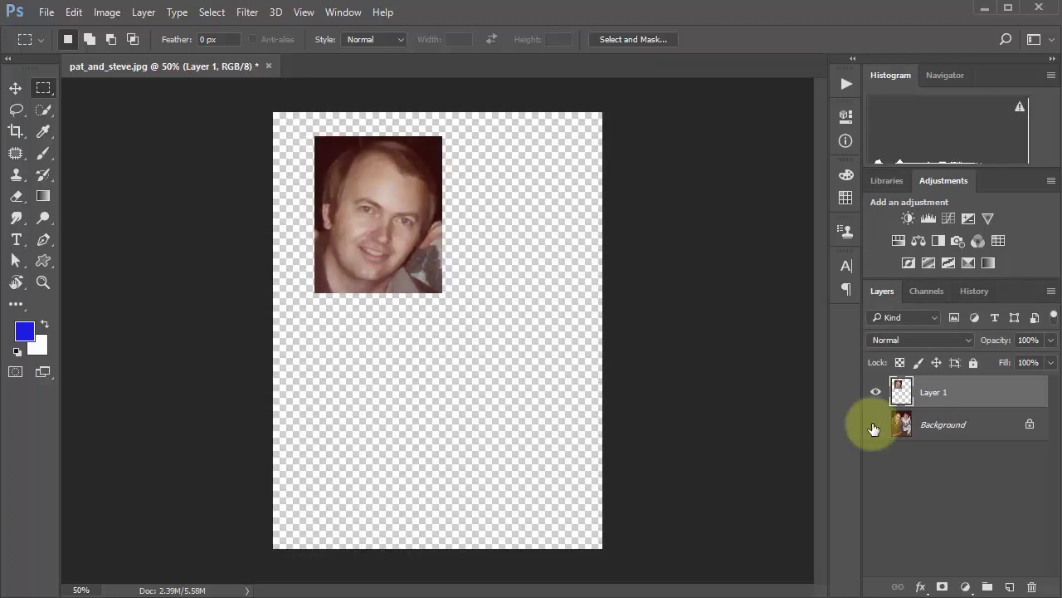
left_click(874, 427)
left_click(874, 427)
left_click(874, 428)
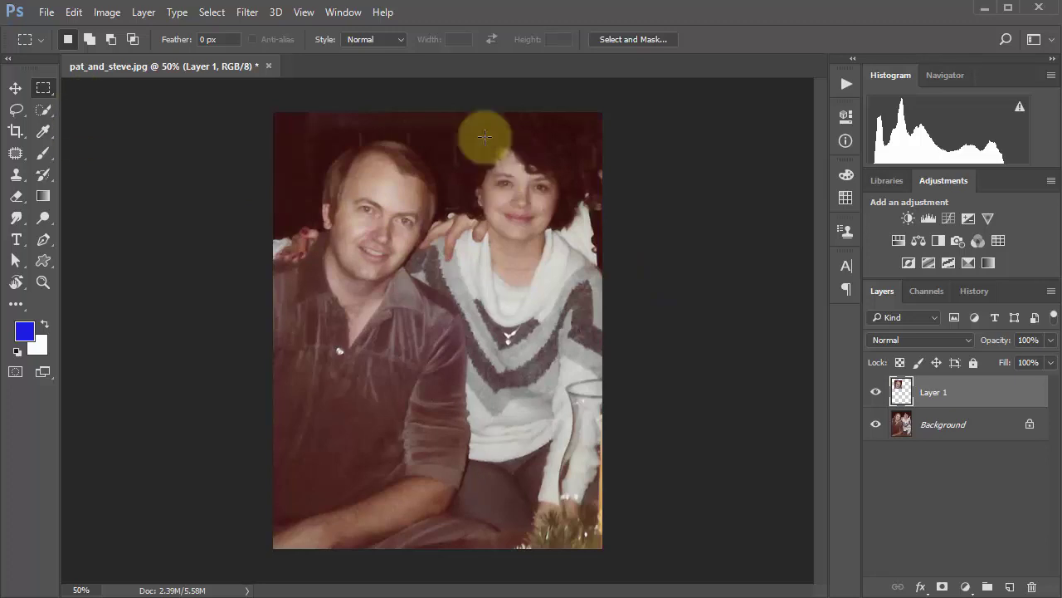
Select the woman's head with a rectangular marquee, and replace it with an Elliptical Marquee selection around her face
left_click_drag(467, 127, 583, 257)
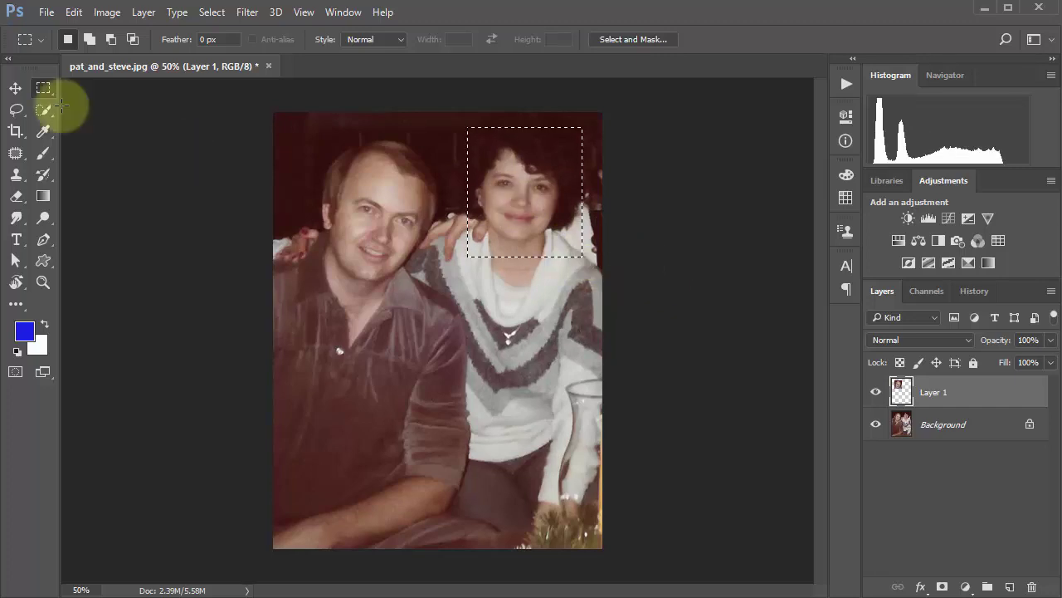
right_click(43, 89)
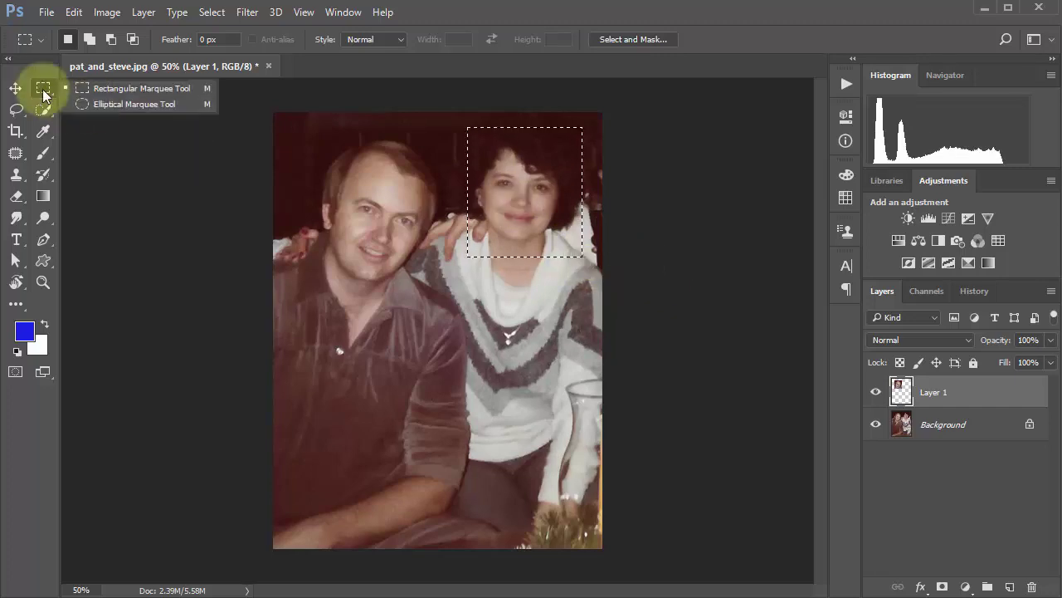
left_click(149, 104)
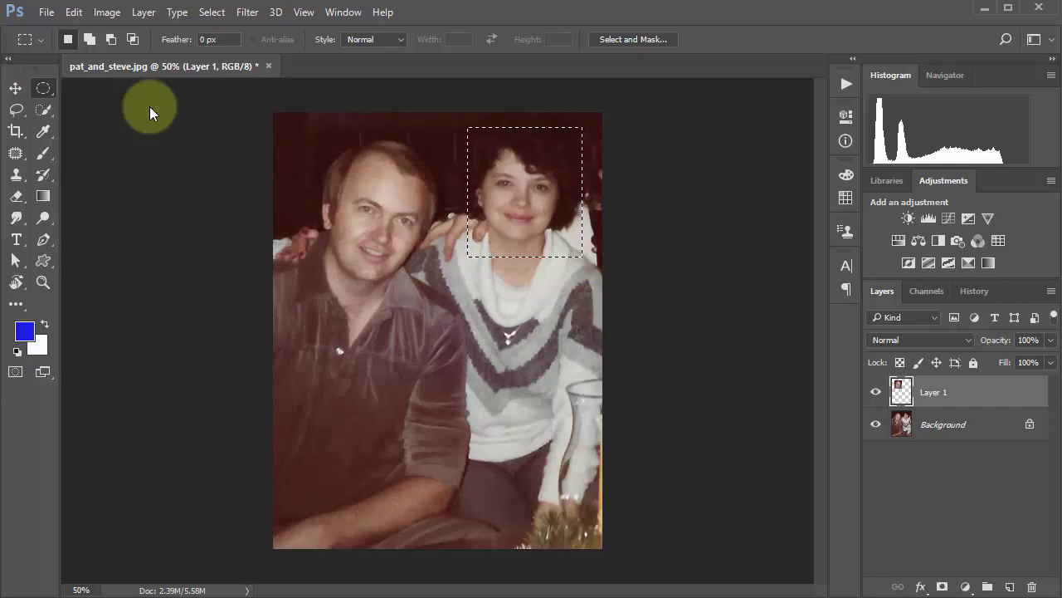
left_click(497, 151)
left_click_drag(479, 138, 560, 241)
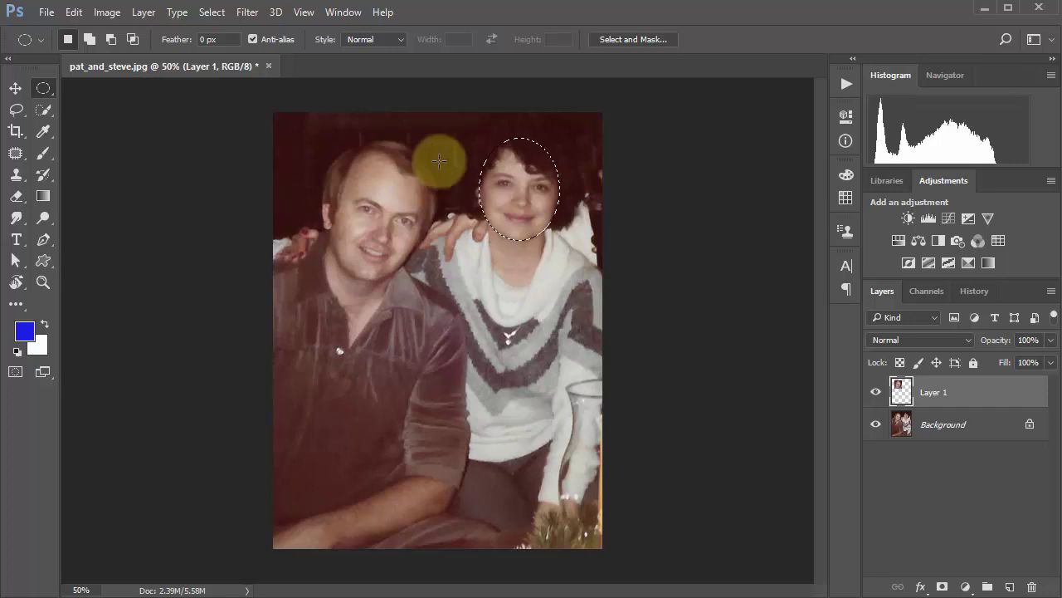
Add an elliptical area between the two heads to the selection around the woman's face, and clear the combined selection
left_click_drag(377, 141, 504, 295, "shift")
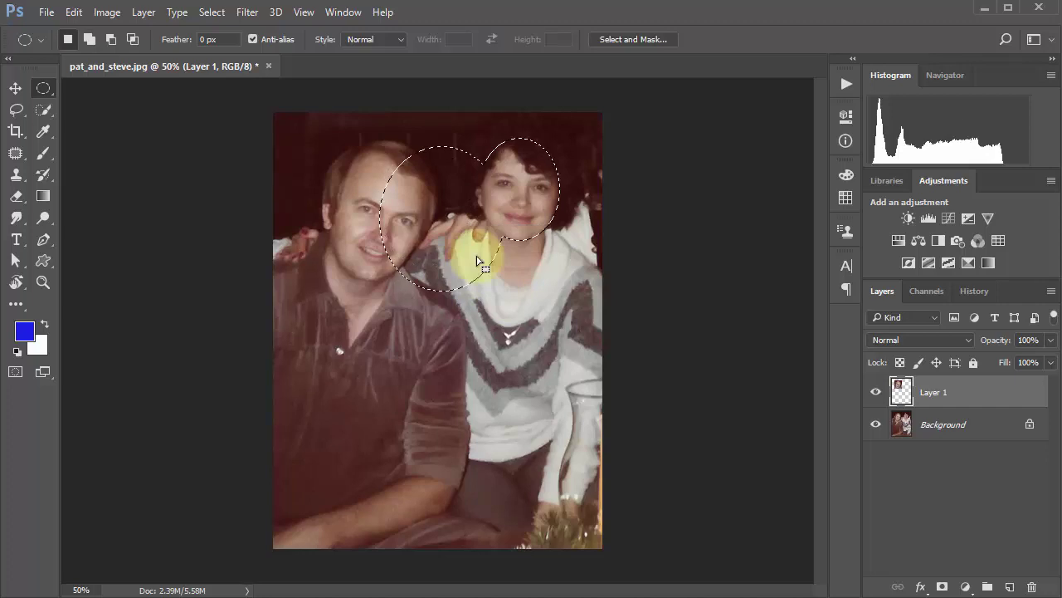
left_click(411, 296)
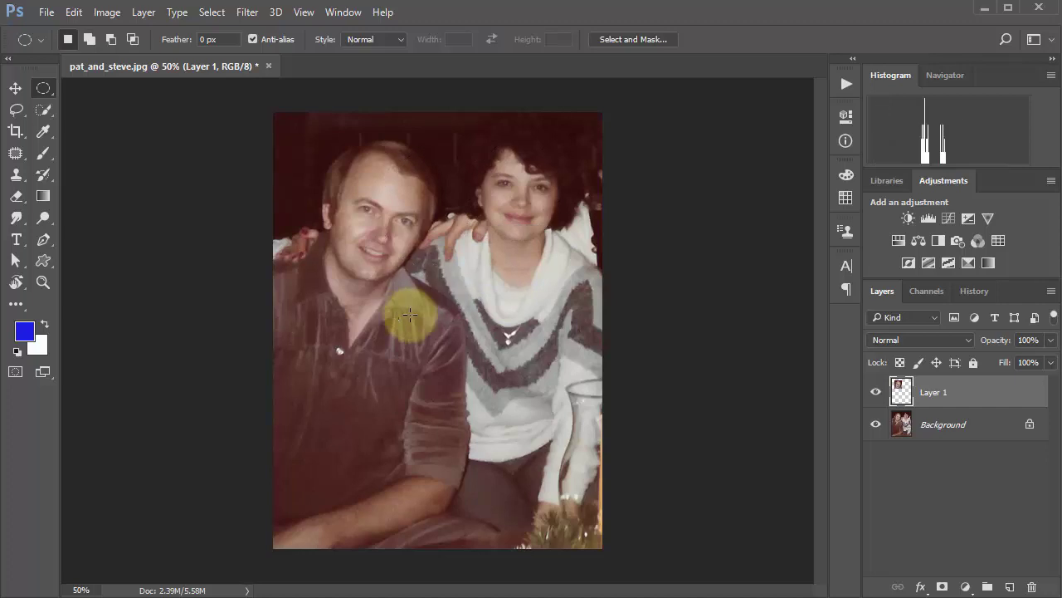
Draw trial elliptical and circular marquees over the area between the couple, clearing each selection
left_click_drag(369, 234, 503, 391, "shift")
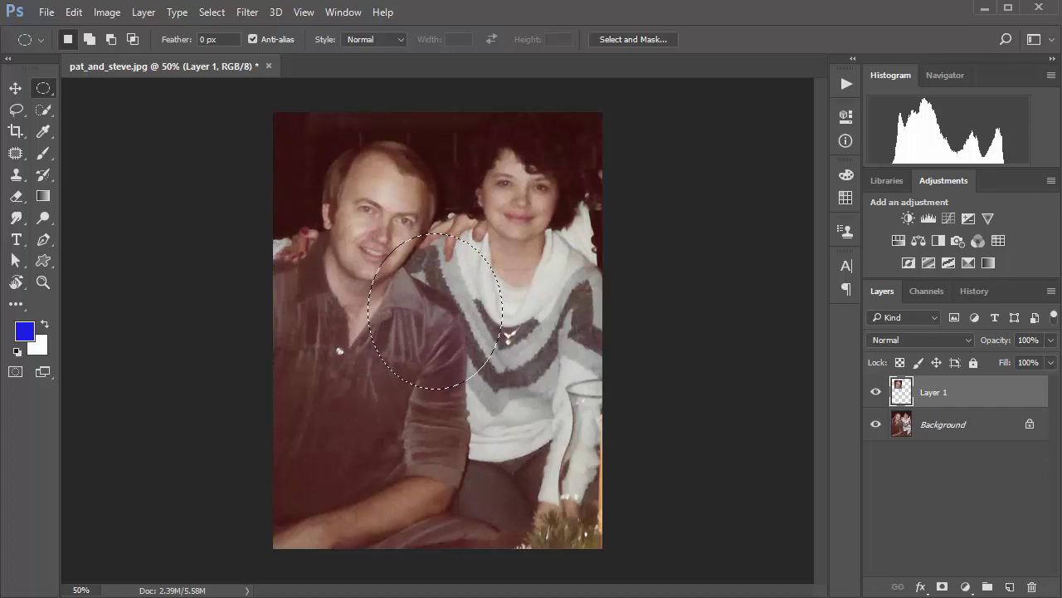
key("ctrl+d")
left_click_drag(371, 235, 502, 296)
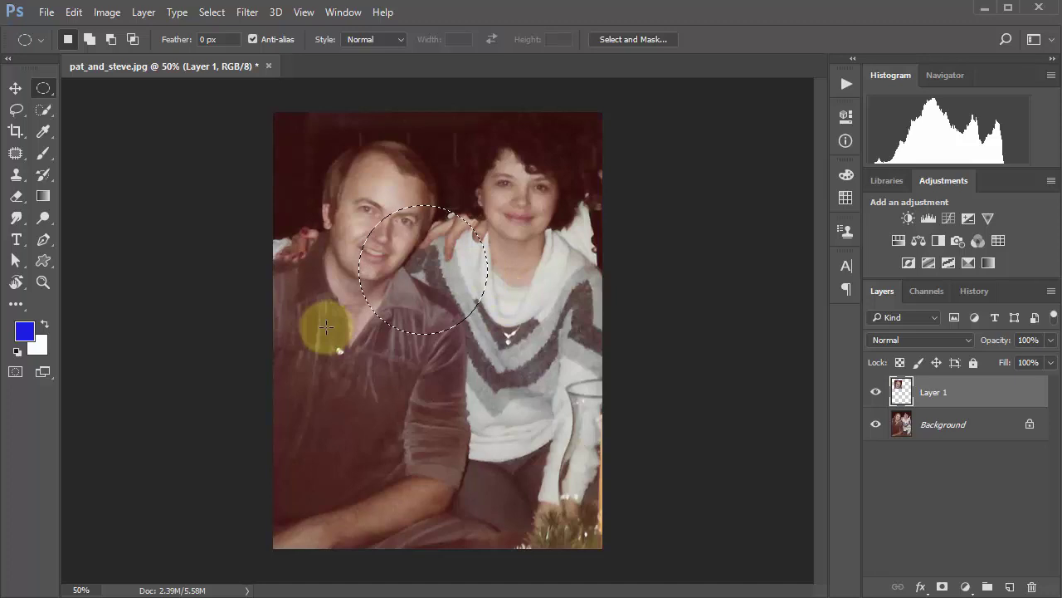
key("ctrl+d")
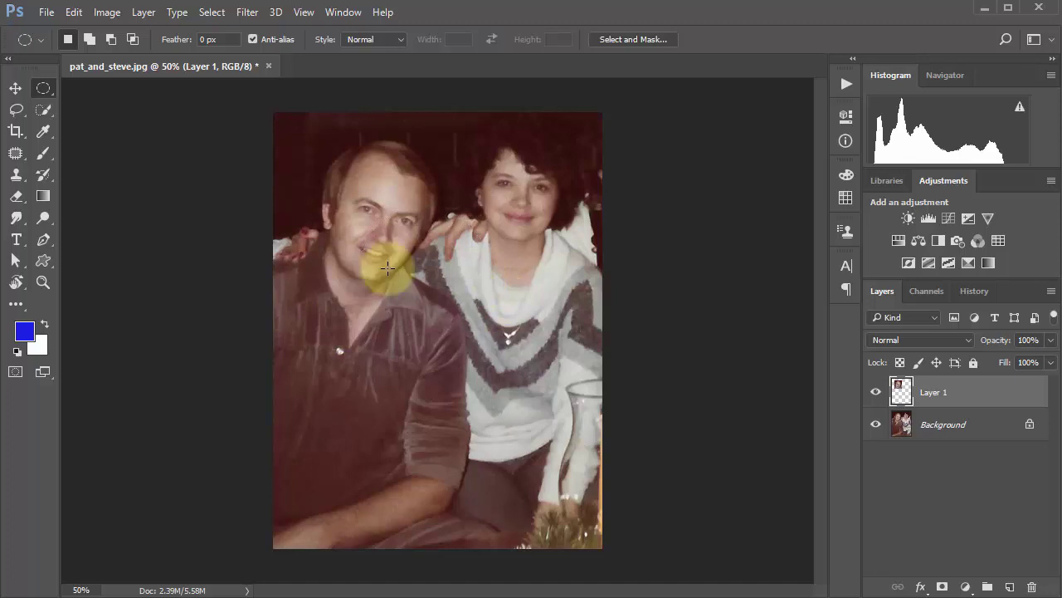
left_click_drag(362, 219, 433, 408)
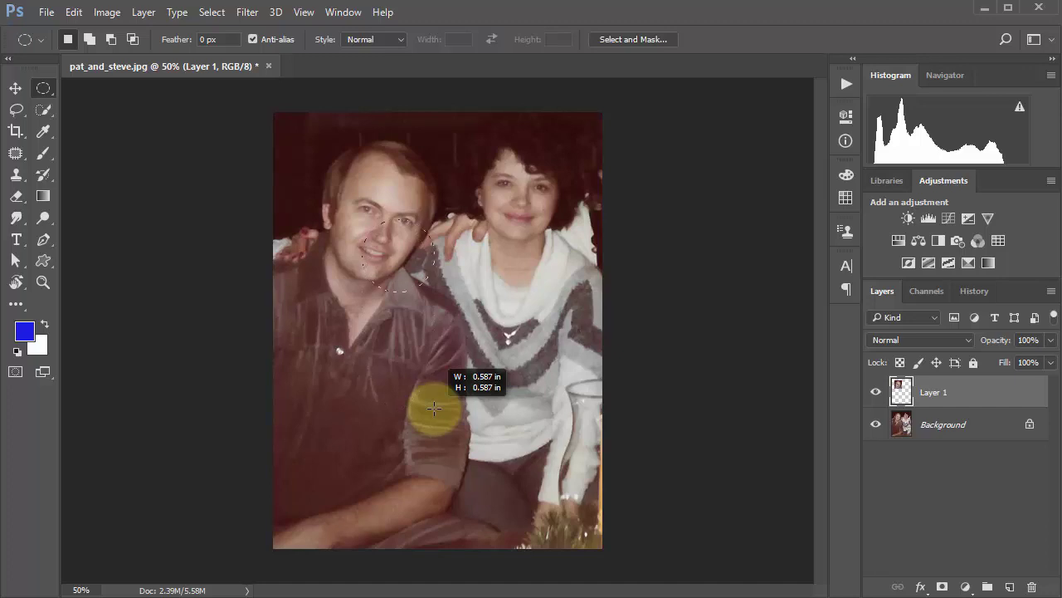
left_click_drag(434, 408, 522, 522)
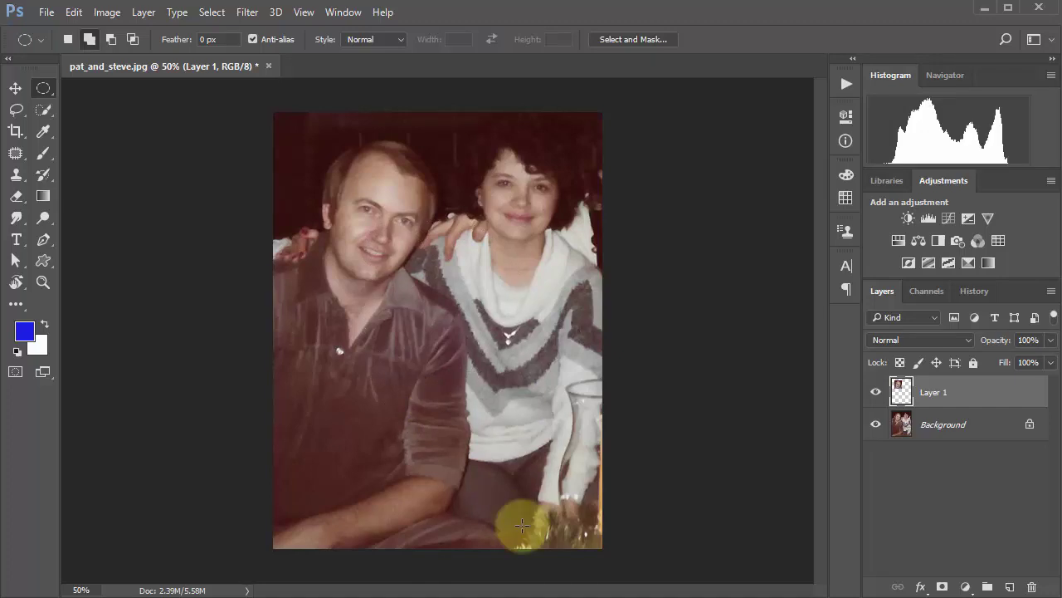
left_click(548, 404)
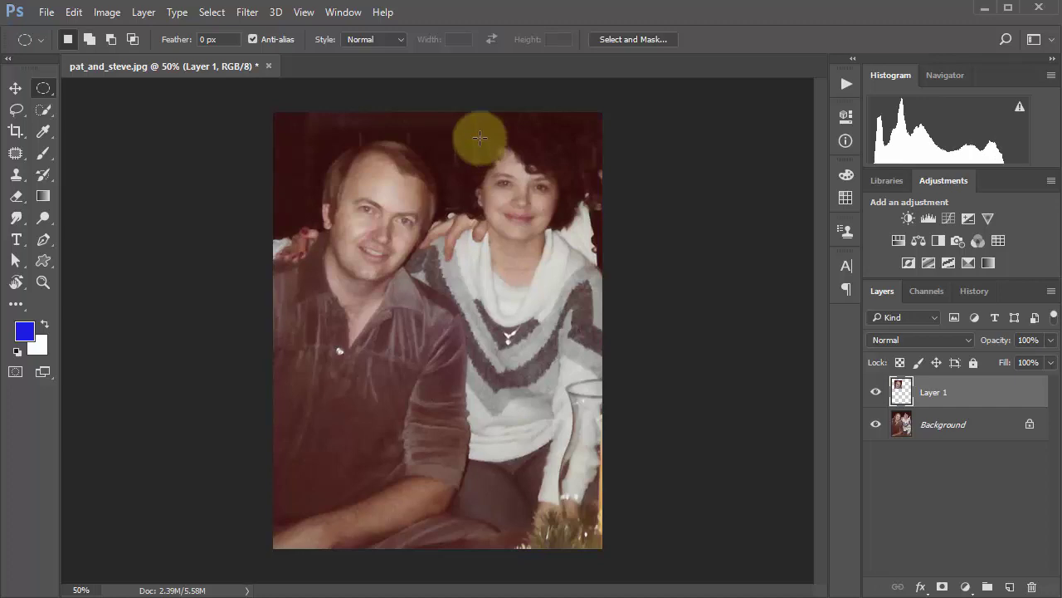
Select the woman's face with an elliptical marquee and reshape it with Transform Selection to about 105% width and 102% height, slightly skewed
left_click_drag(480, 140, 562, 244)
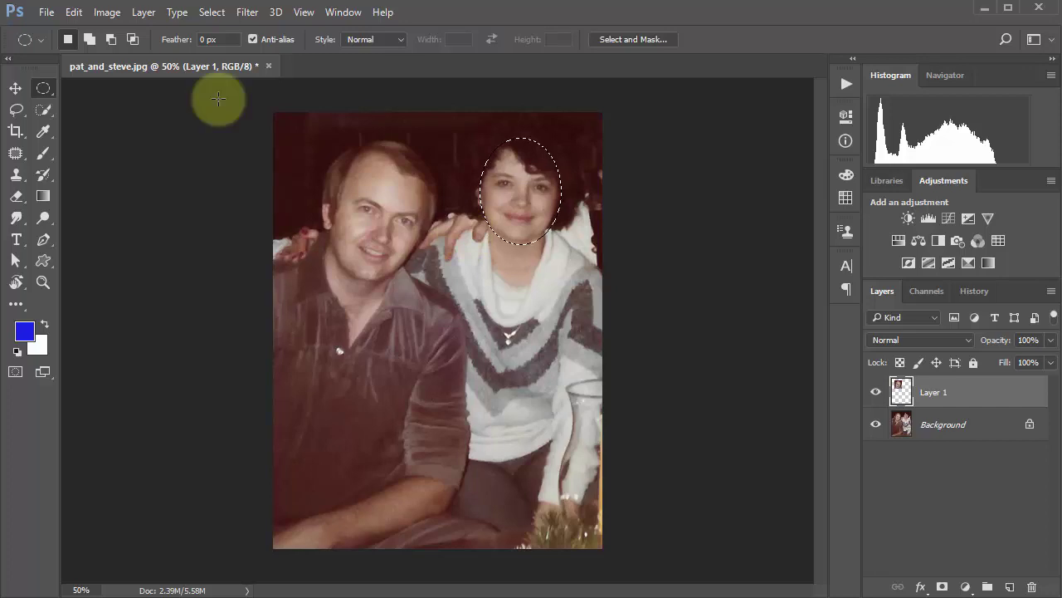
left_click(211, 13)
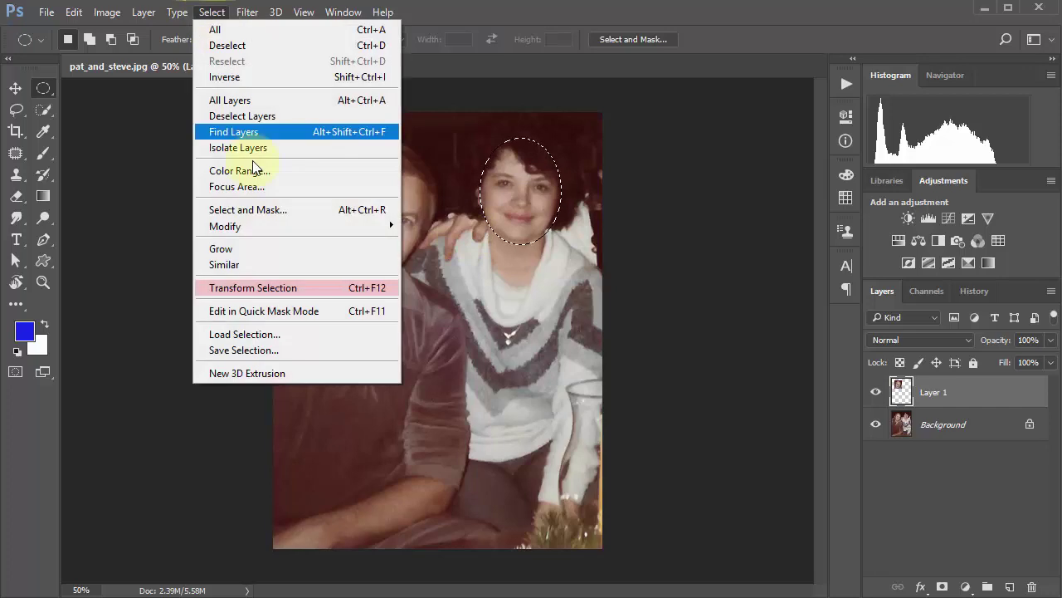
left_click(349, 290)
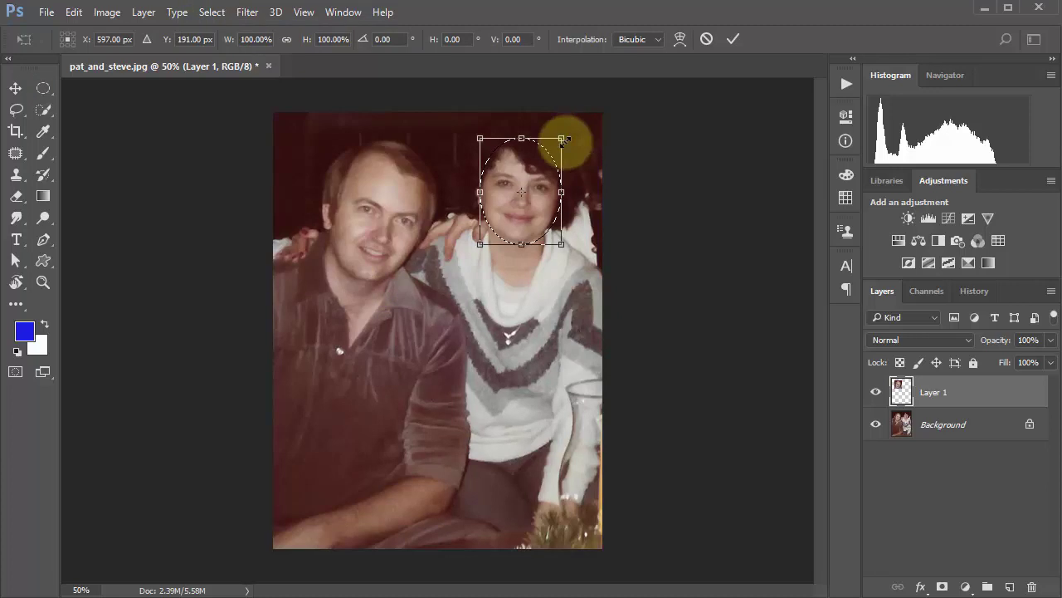
mouse_move(562, 139)
left_mouse_down()
mouse_move(576, 154)
mouse_move(524, 124)
mouse_move(493, 131)
mouse_move(586, 139)
mouse_move(559, 136)
left_mouse_up()
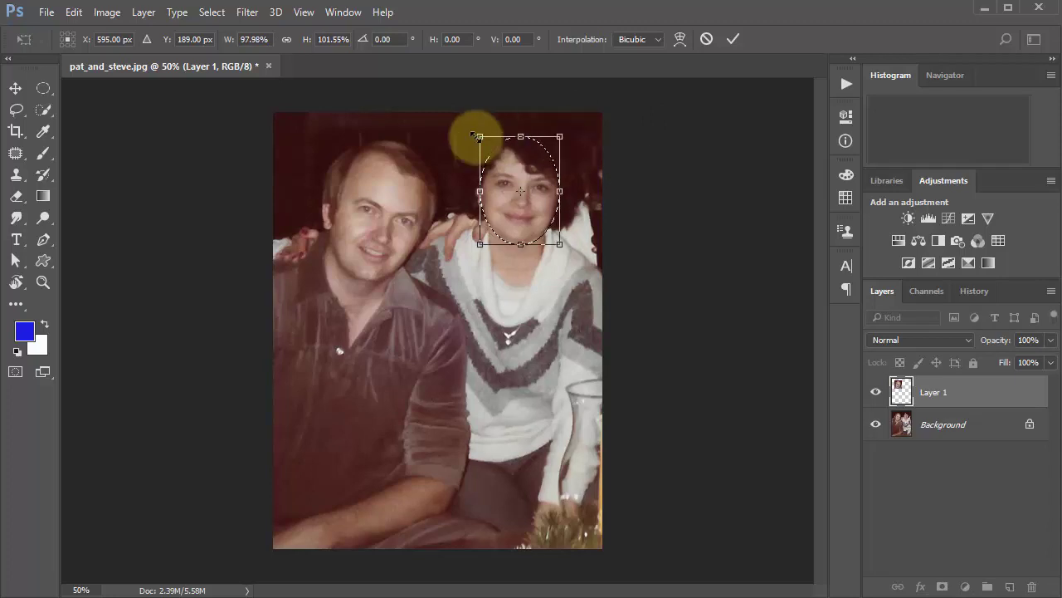
mouse_move(479, 137)
left_mouse_down()
mouse_move(434, 183)
mouse_move(481, 137)
left_mouse_up()
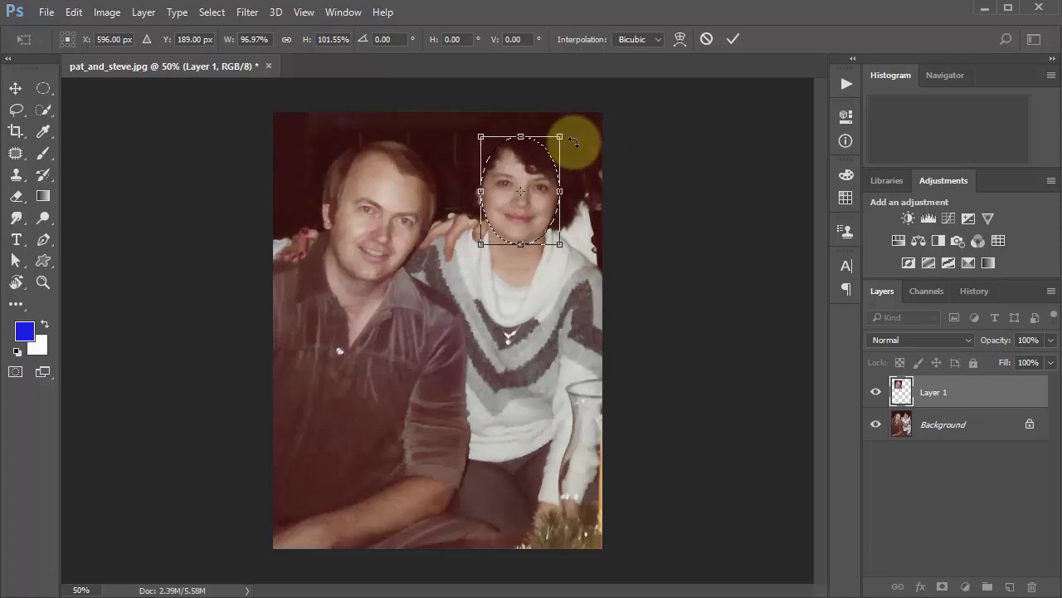
mouse_move(560, 145)
left_mouse_down()
mouse_move(585, 147)
mouse_move(567, 138)
left_mouse_up()
mouse_move(479, 251)
left_mouse_down()
mouse_move(462, 242)
mouse_move(475, 252)
left_mouse_up()
mouse_move(561, 252)
left_mouse_down()
mouse_move(562, 230)
mouse_move(557, 255)
mouse_move(556, 246)
left_mouse_up()
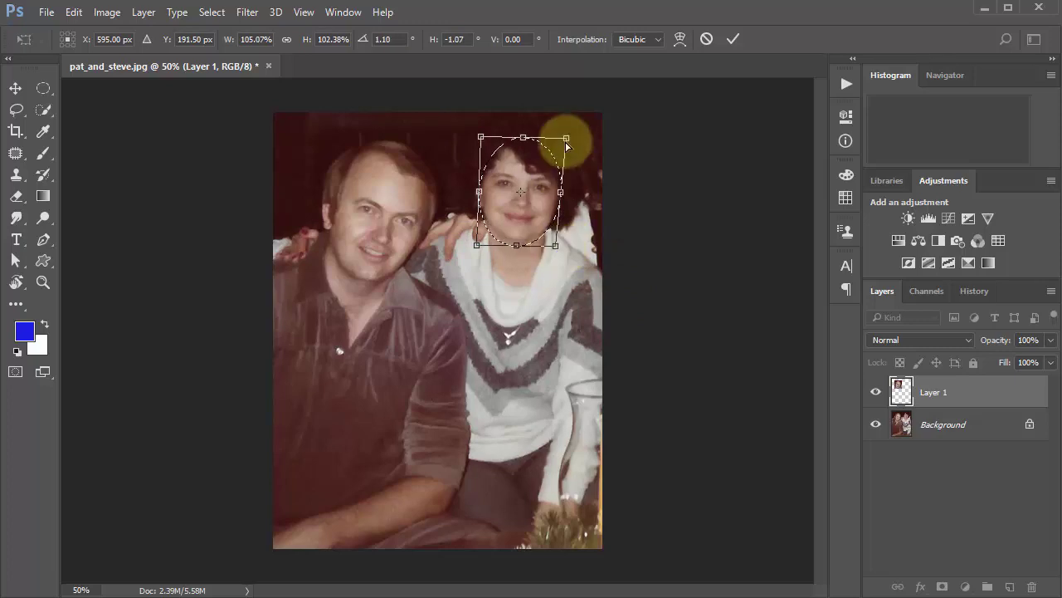
key("Return")
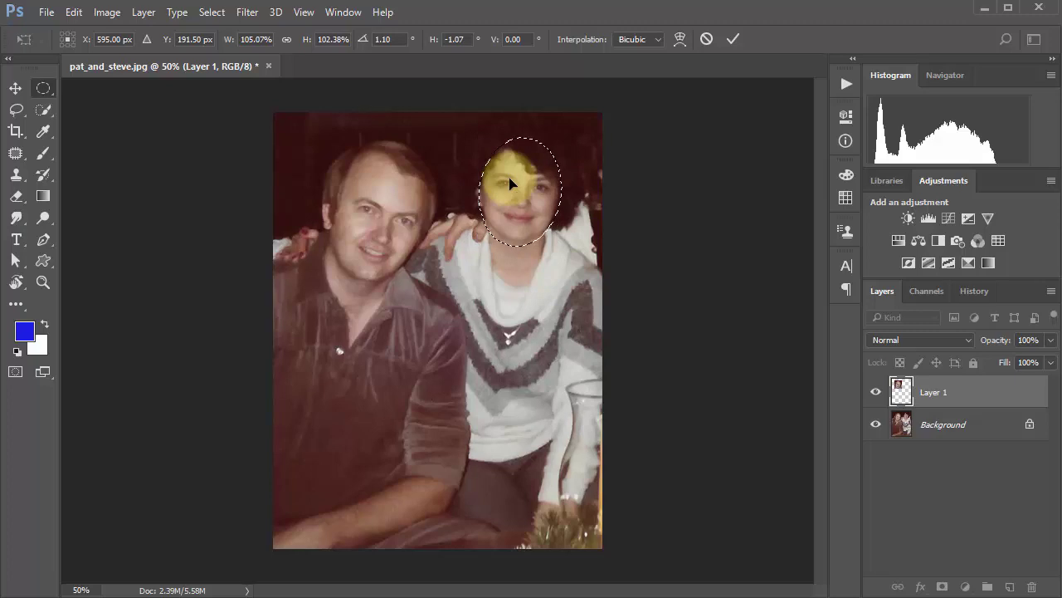
Open the application menu keyboard shortcut settings and locate Transform Selection among the Select commands
left_click(212, 12)
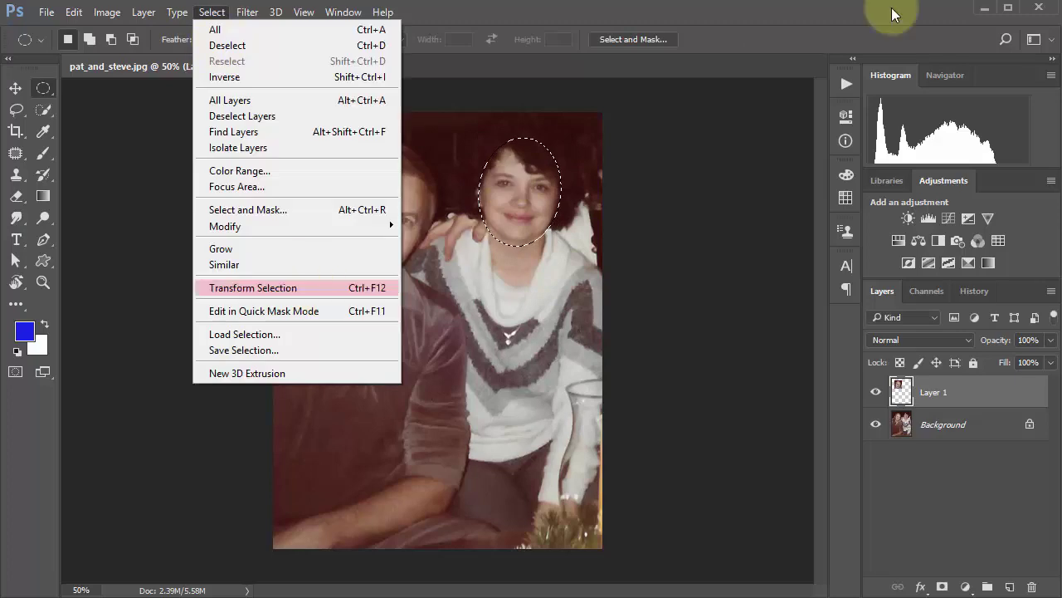
key("Escape")
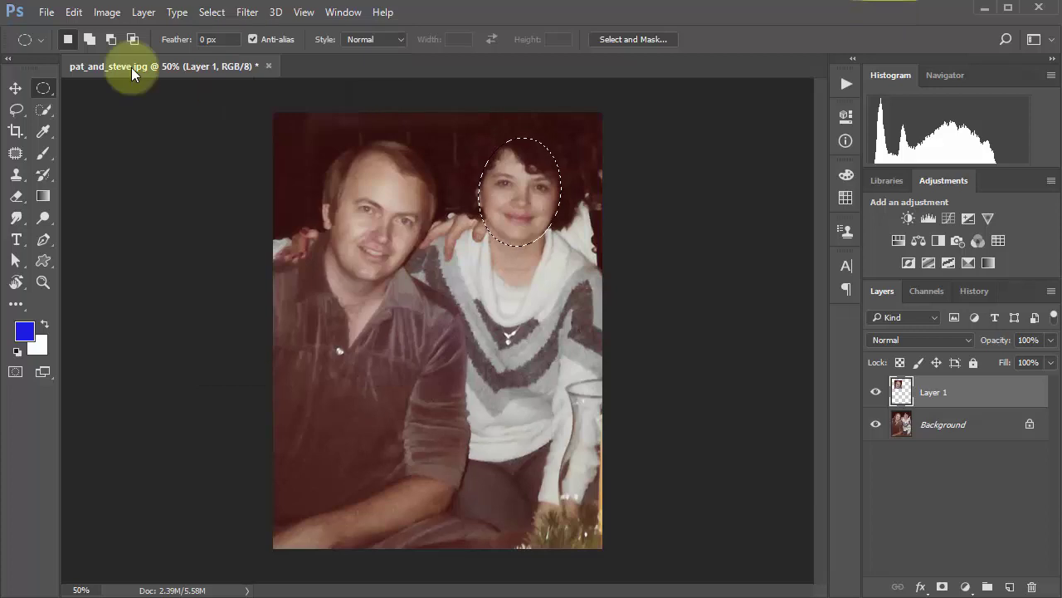
left_click(81, 15)
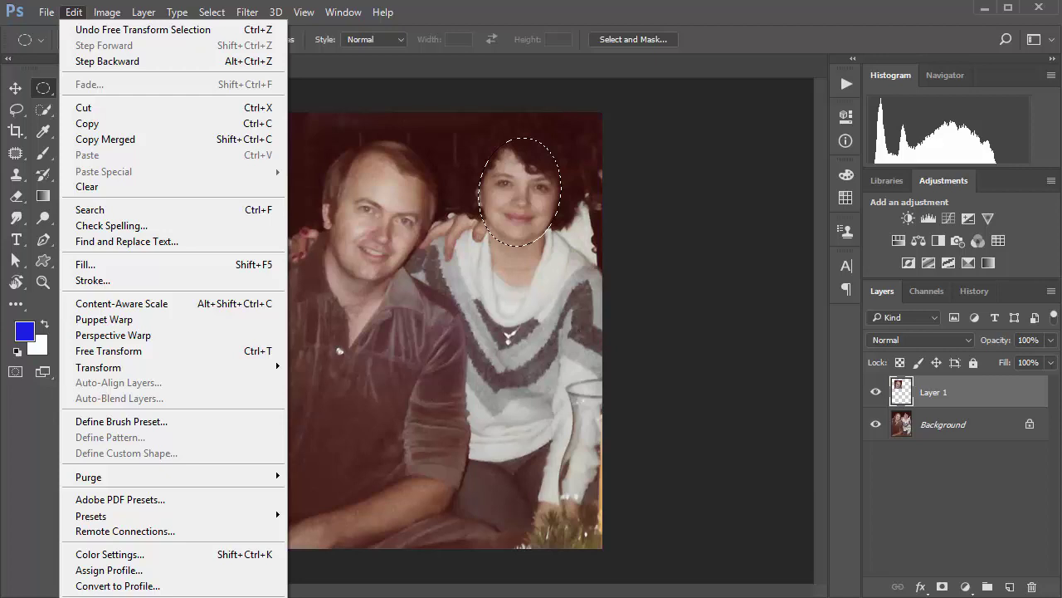
key("ctrl+alt+shift+k")
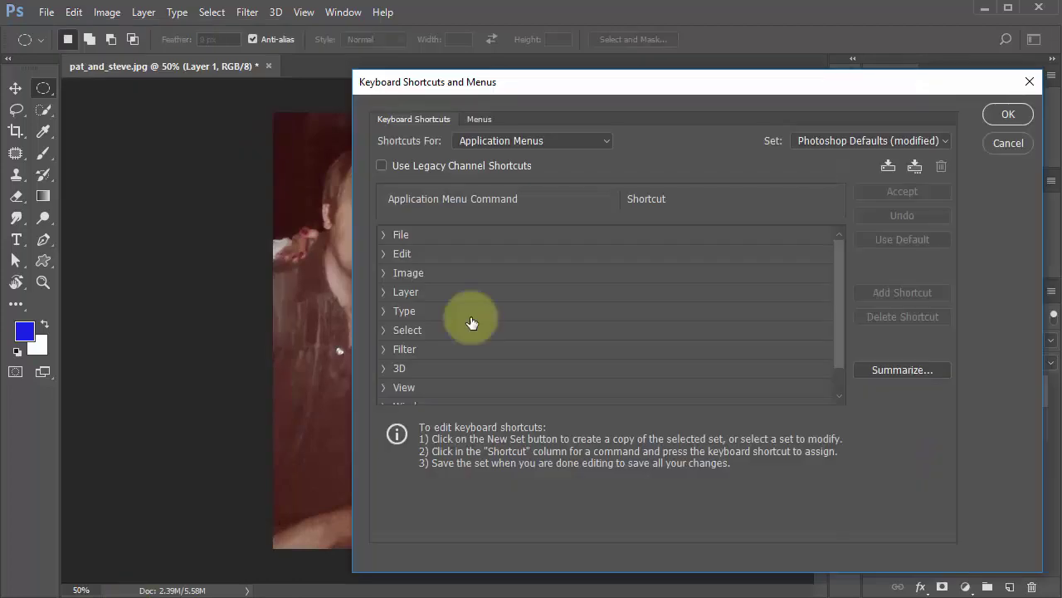
left_click(385, 330)
scroll(837, 282, "down", 5)
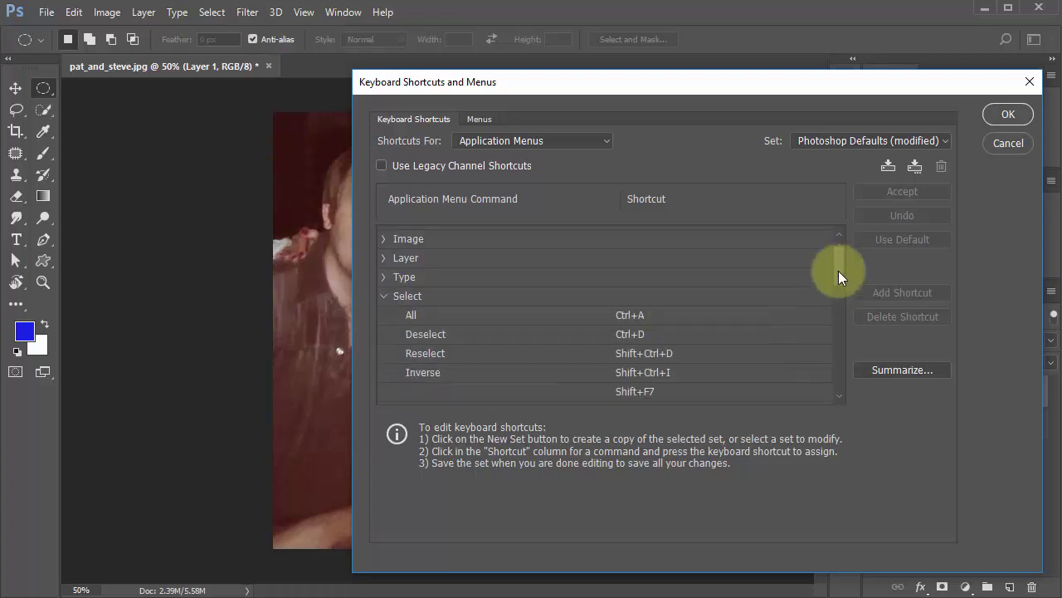
left_click_drag(834, 318, 829, 374)
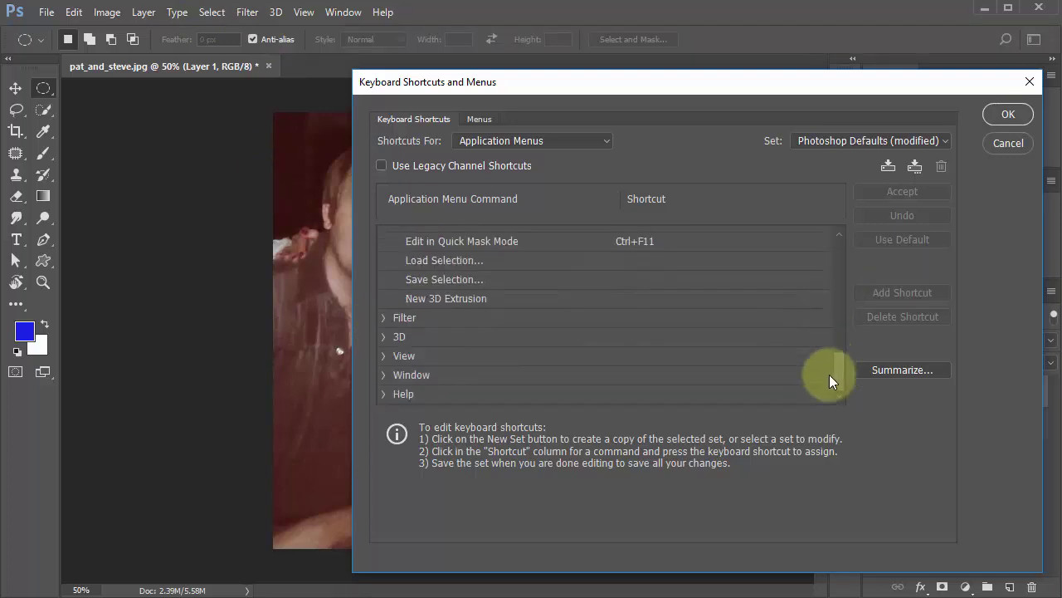
scroll(825, 357, "up", 3)
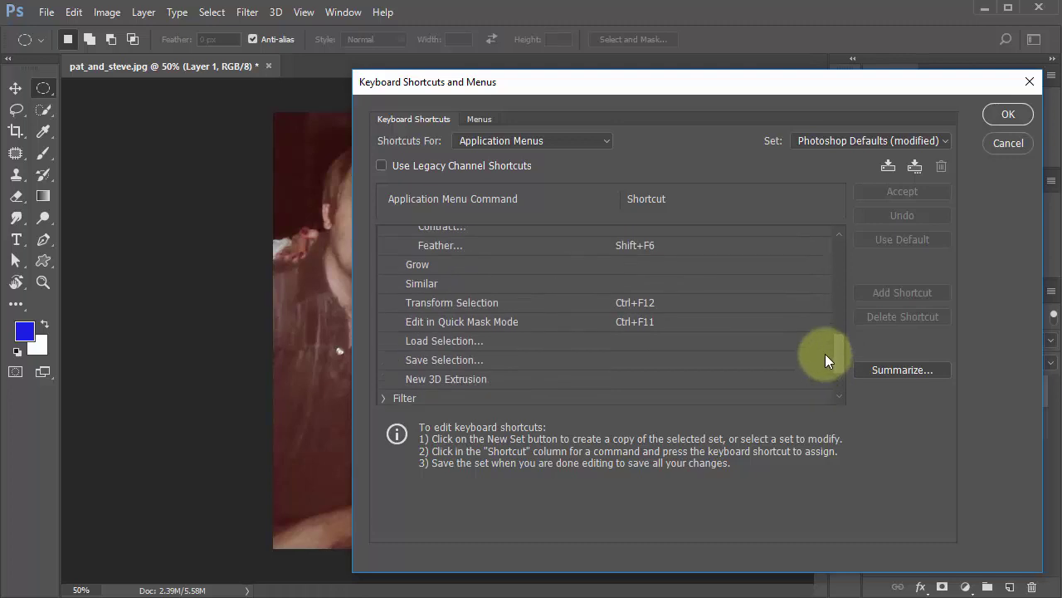
Clear the Transform Selection shortcut, assign Ctrl+F12 to it again, and save the shortcut settings
left_click(643, 305)
key("ctrl+F12")
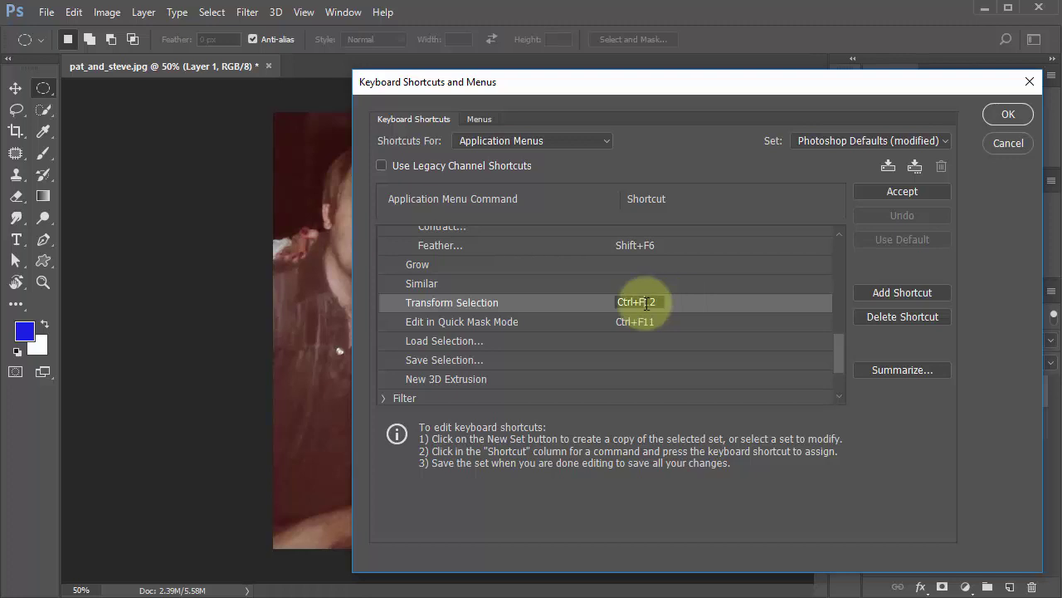
left_click_drag(653, 302, 605, 302)
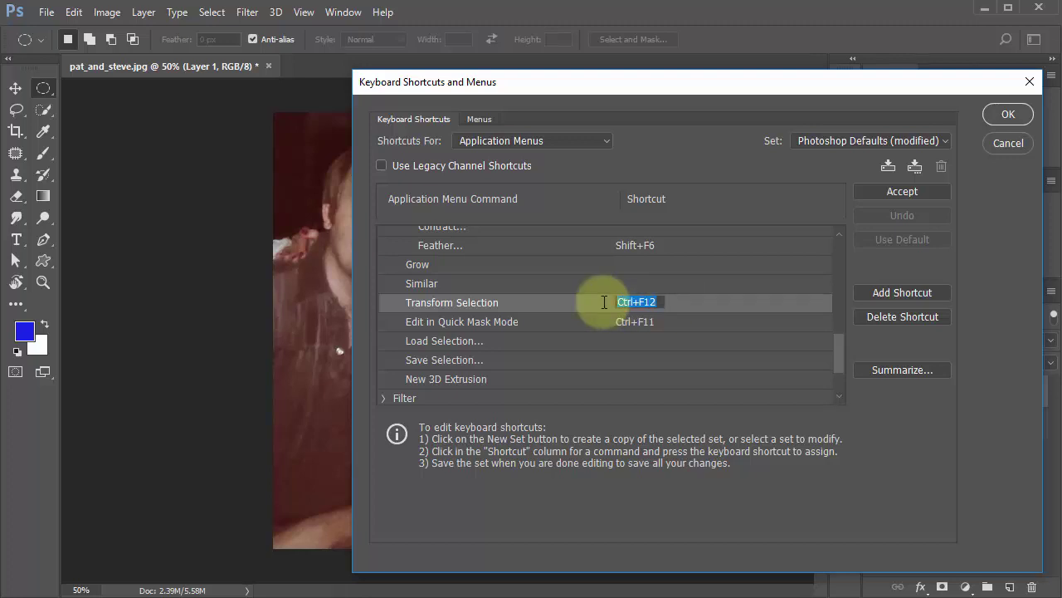
key("BackSpace")
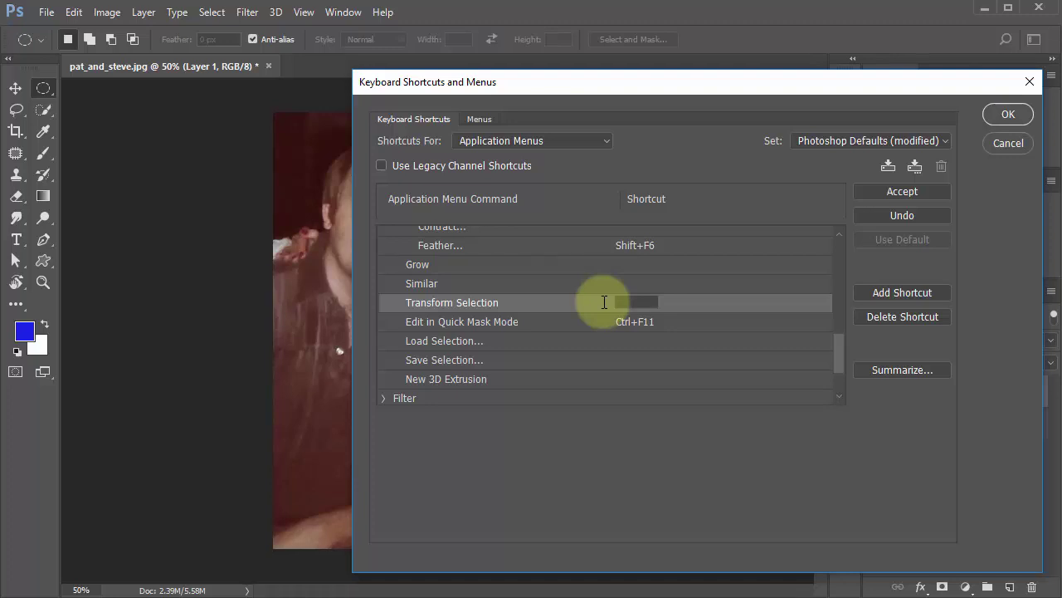
key("ctrl+F12")
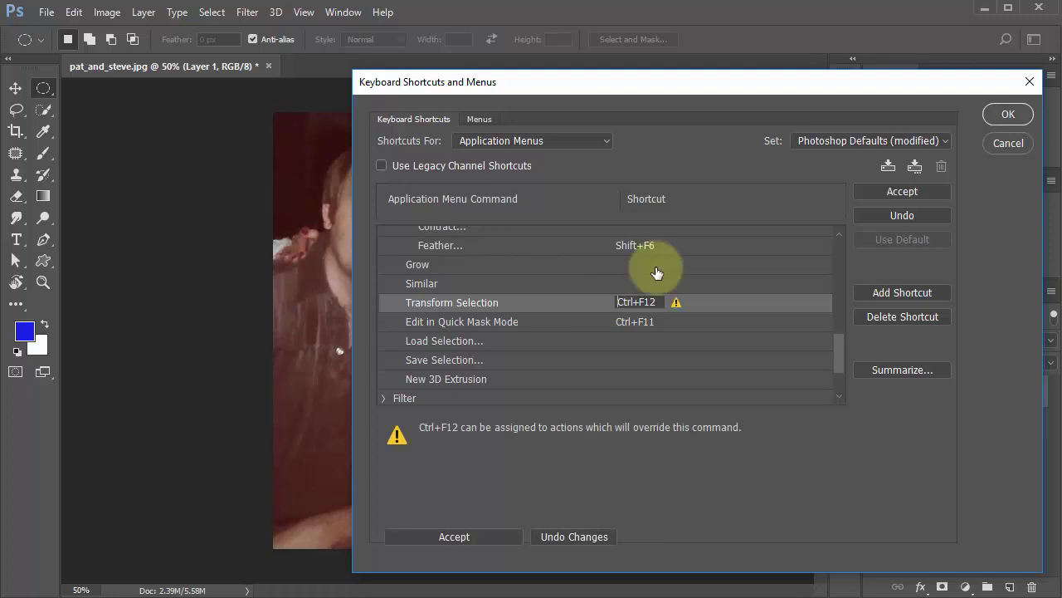
left_click(912, 192)
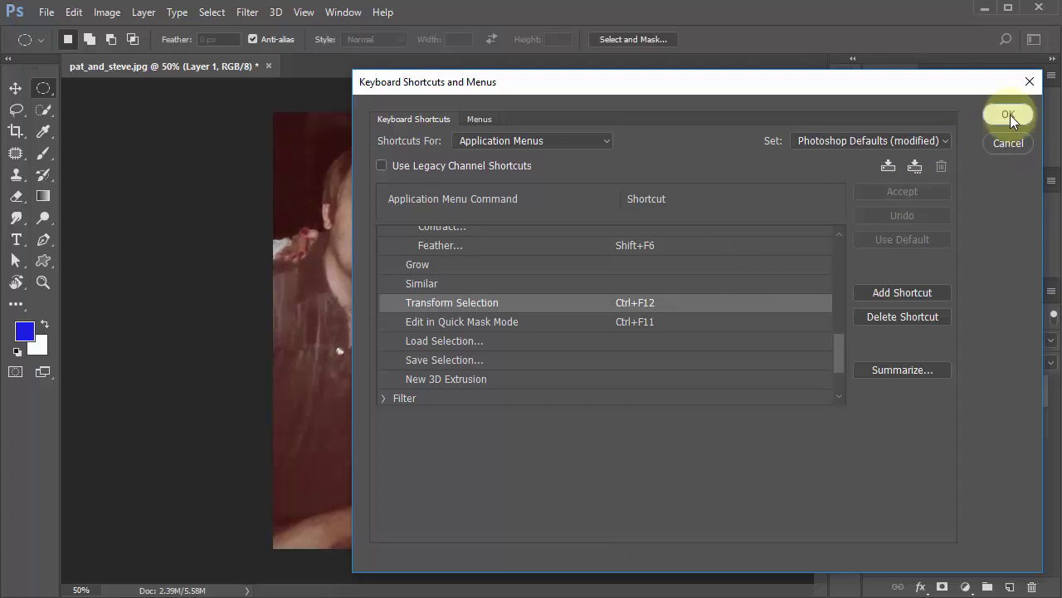
left_click(1008, 115)
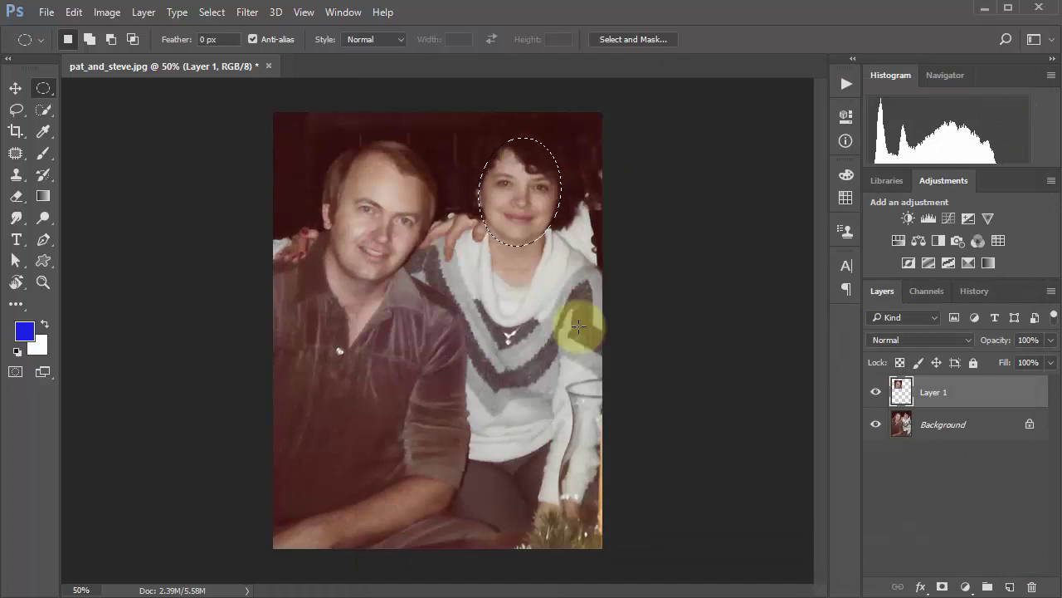
Select the man's face with an elliptical marquee, and enlarge and skew the selection outline to fit around his head
left_click_drag(340, 143, 432, 291)
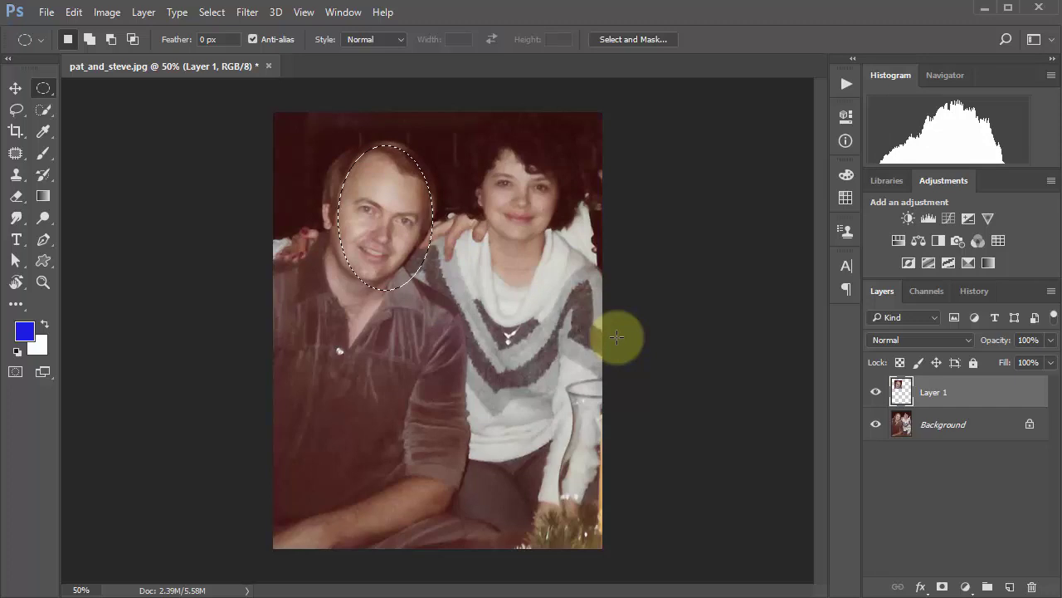
key("ctrl+t")
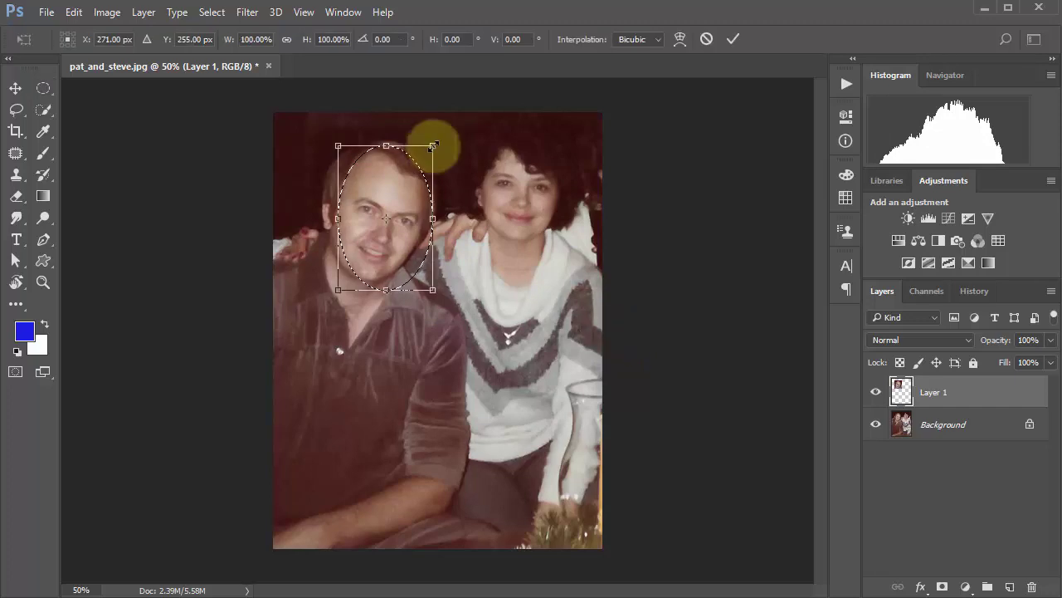
left_click_drag(433, 143, 442, 134)
left_click_drag(337, 142, 308, 142)
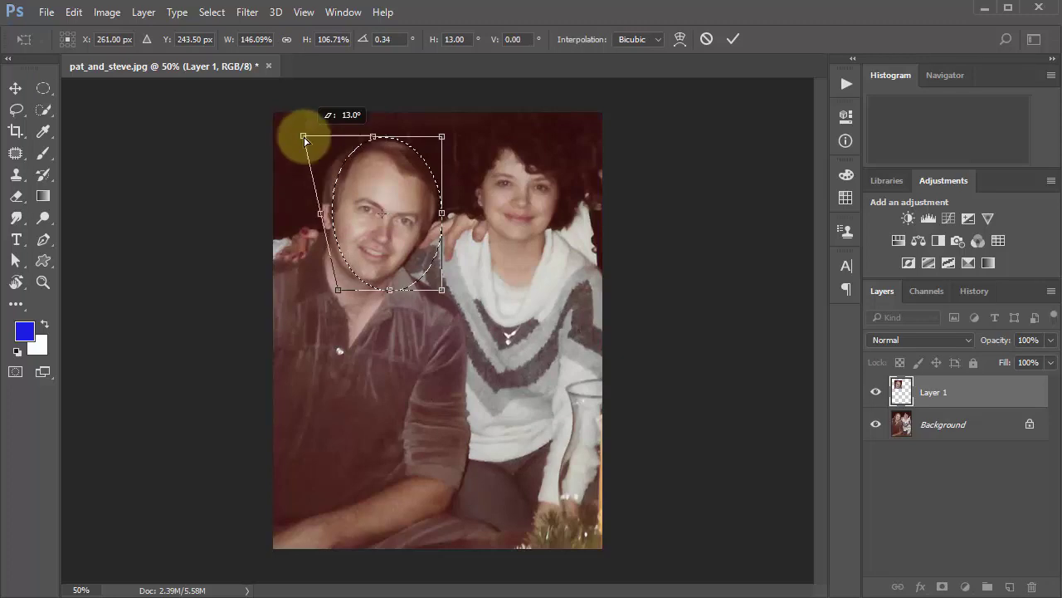
key("Return")
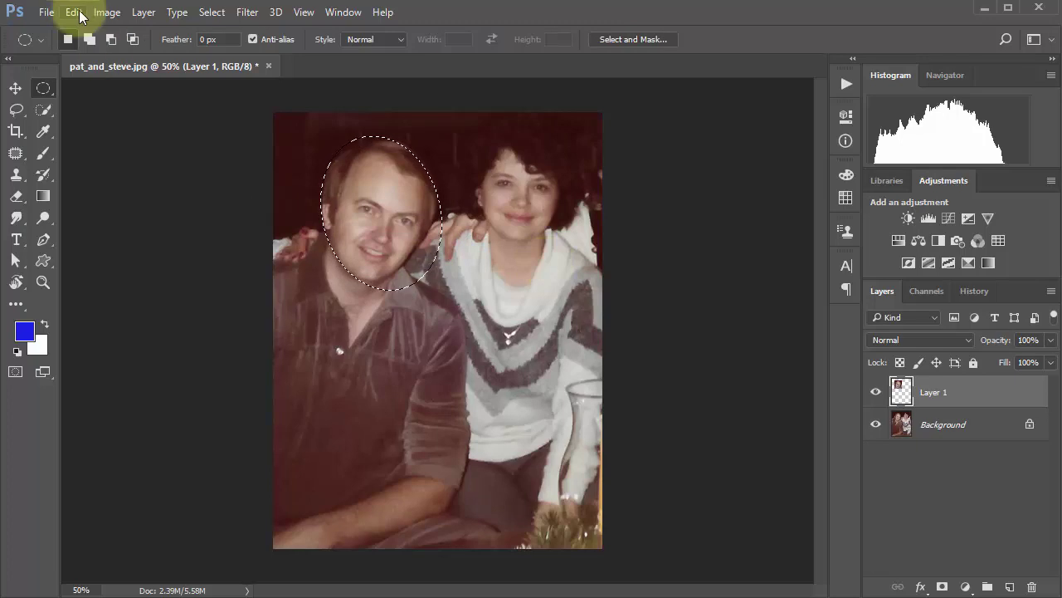
Replace the selection with a circular marquee around the man's face, and deselect it
mouse_move(315, 158)
left_mouse_down()
mouse_move(351, 177)
mouse_move(446, 285)
left_mouse_up()
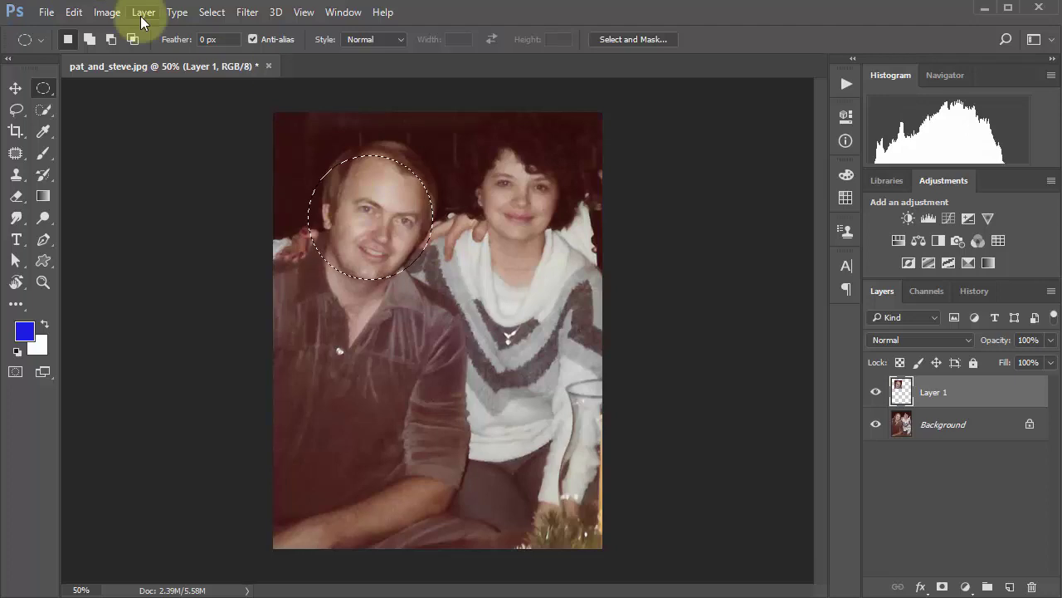
left_click(212, 13)
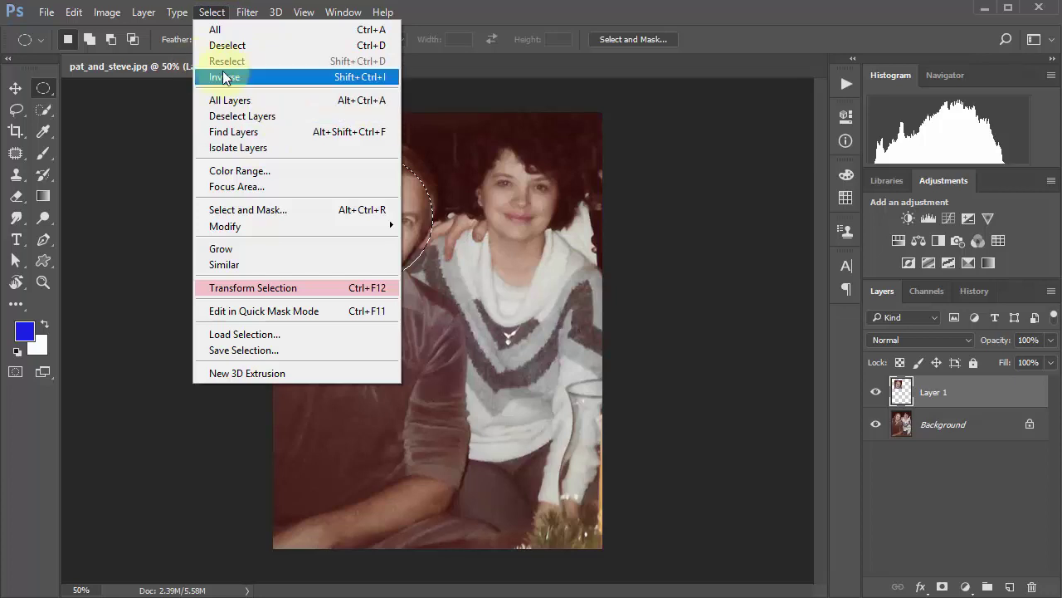
left_click(246, 45)
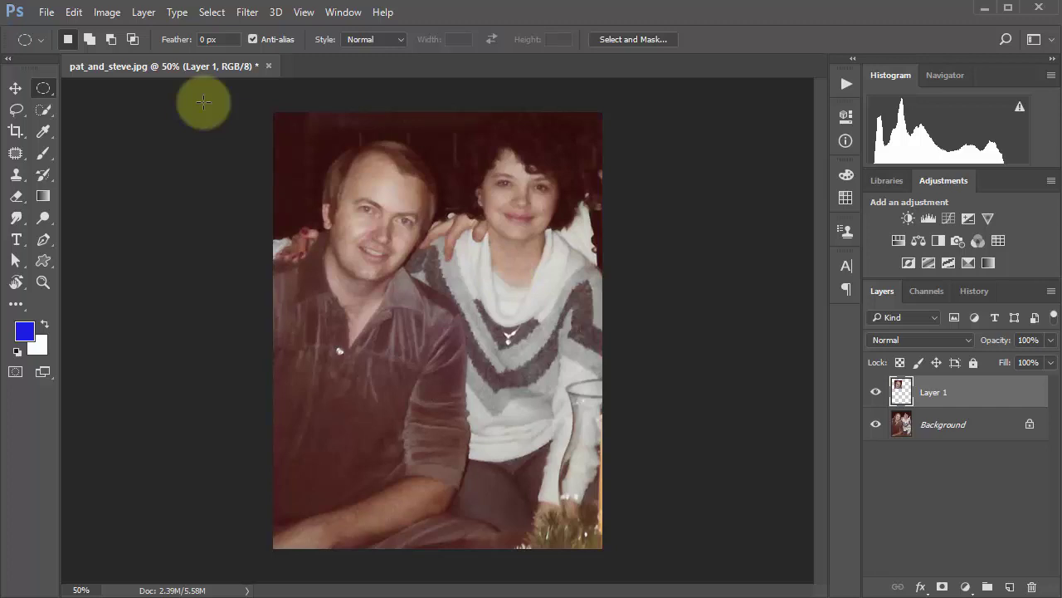
left_click(74, 13)
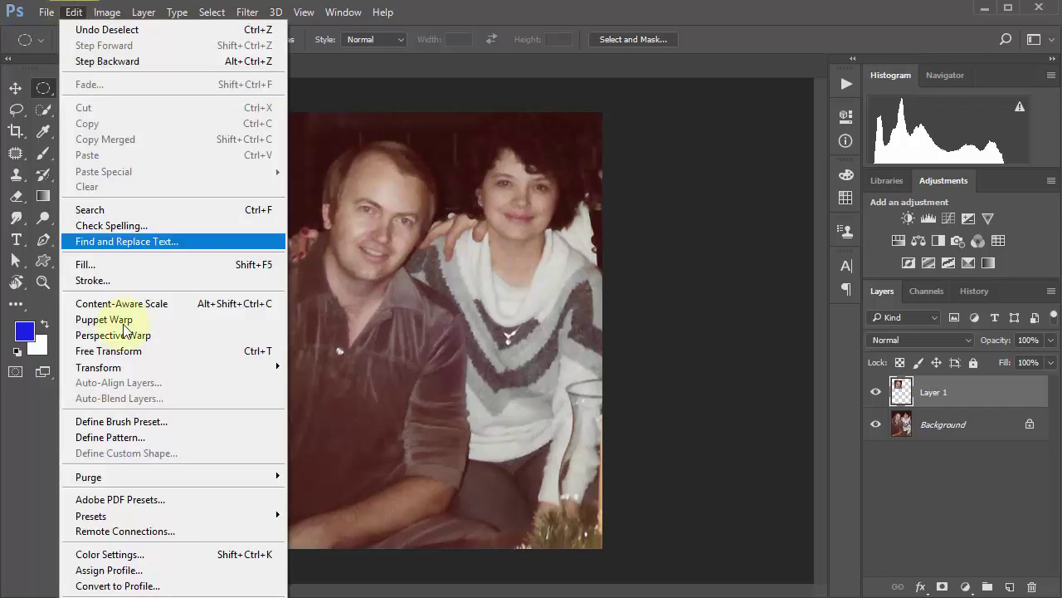
mouse_move(108, 595)
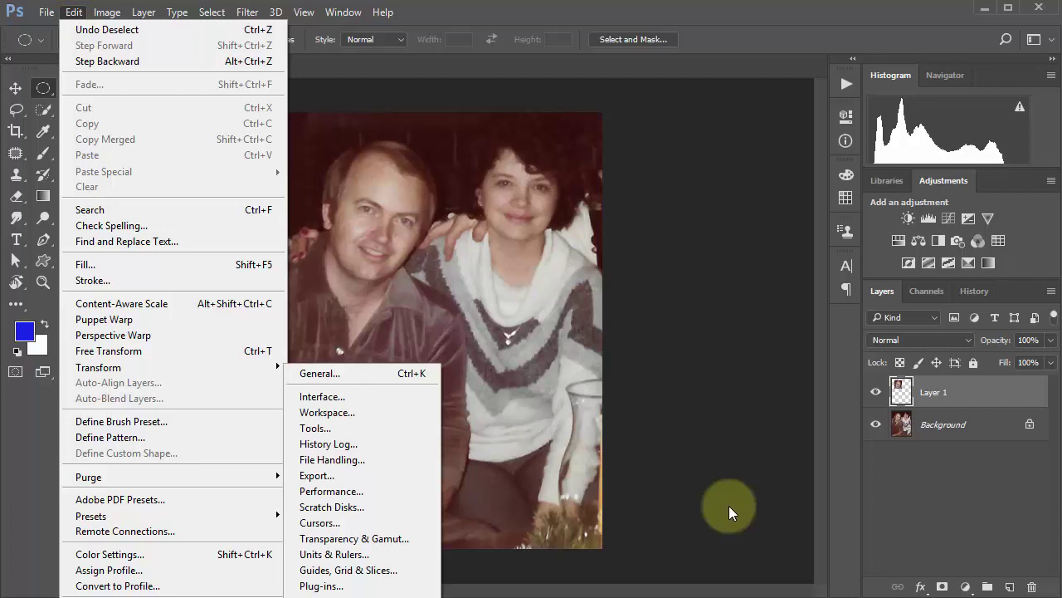
left_click(905, 521)
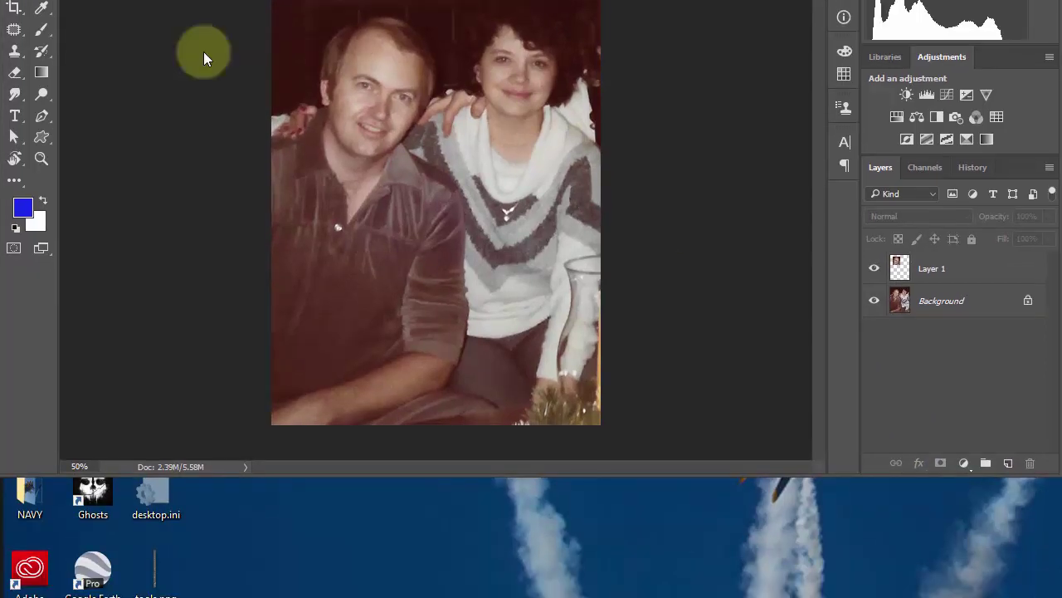
Open the General preferences and review the General, Interface, Workspace, Tools and History Log settings
left_click(73, 0)
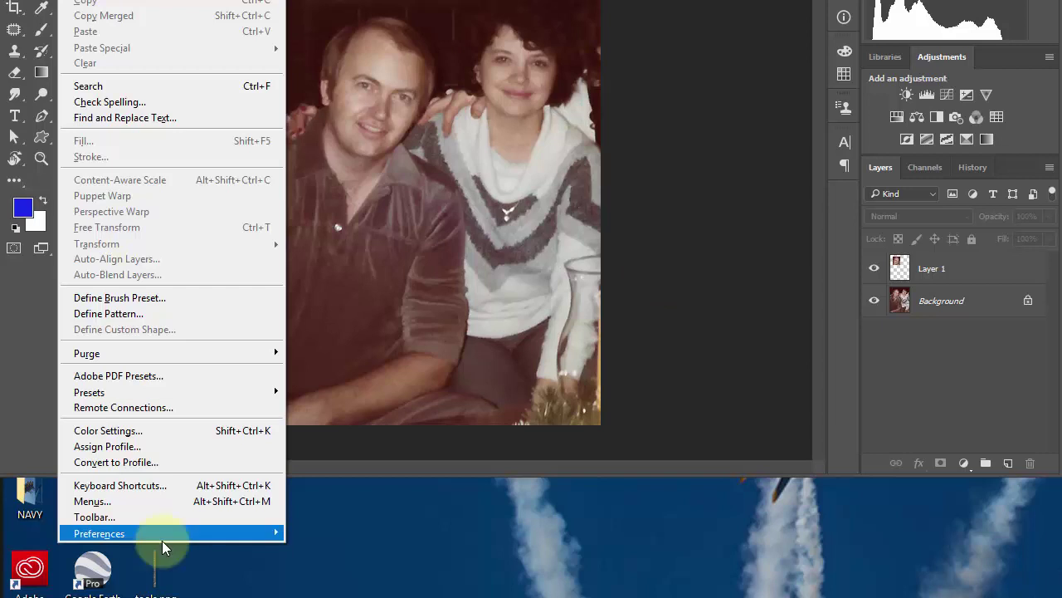
mouse_move(161, 538)
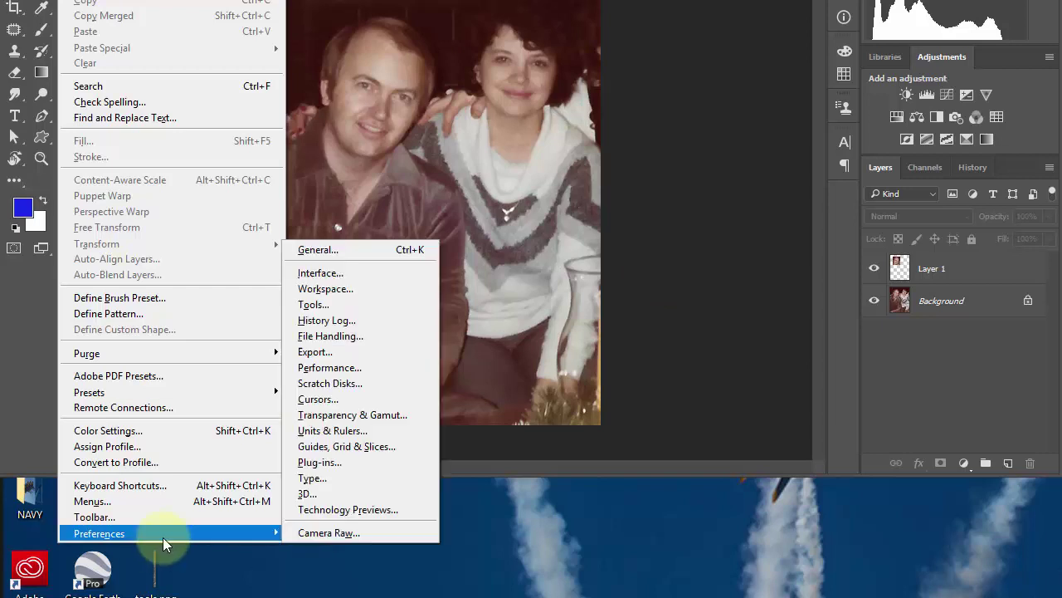
left_click(315, 250)
left_click_drag(705, 10, 427, 12)
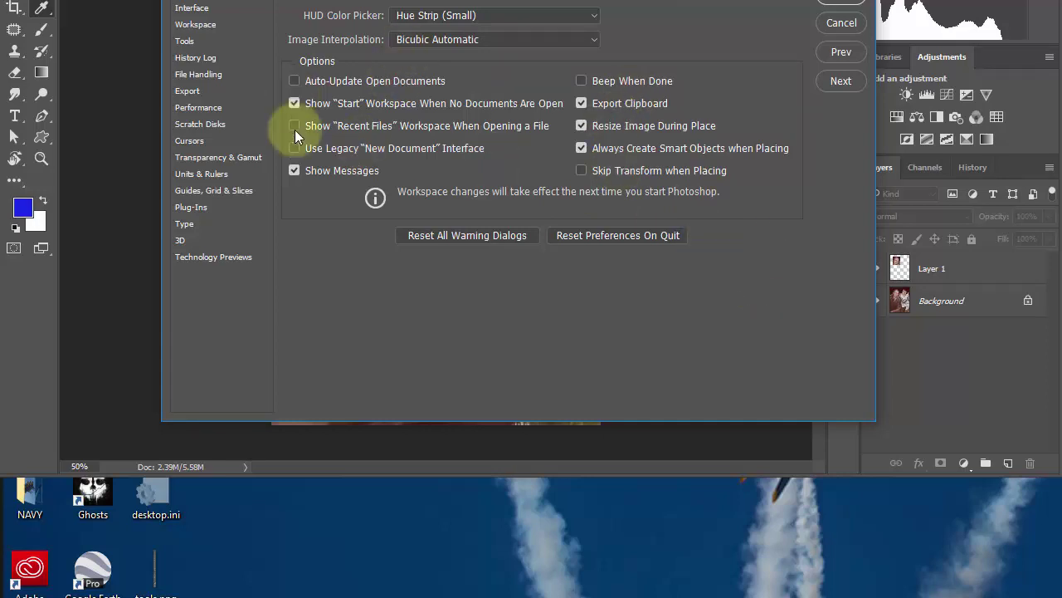
left_click(191, 8)
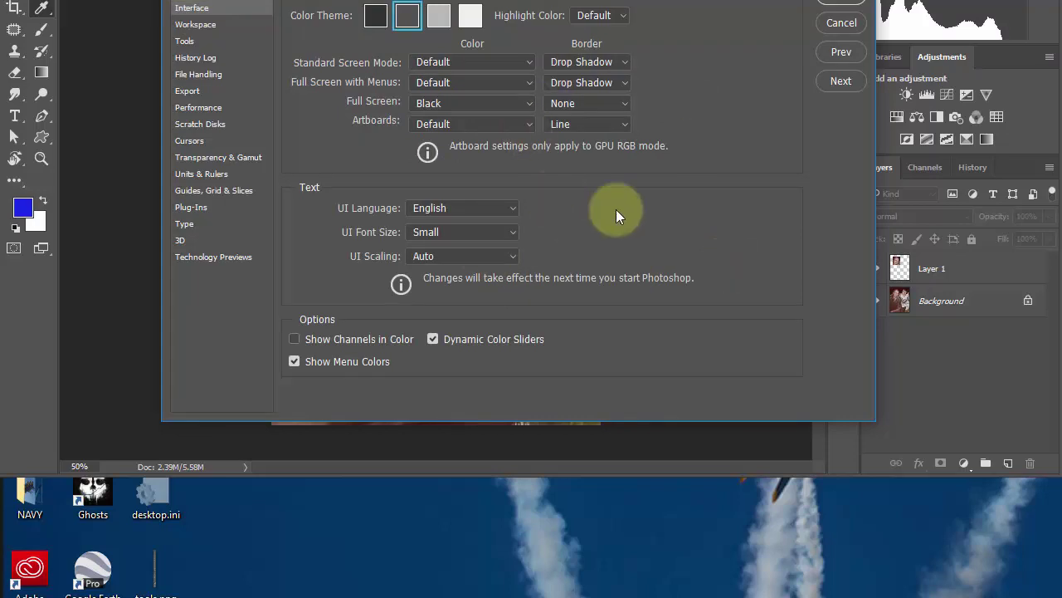
left_click(193, 27)
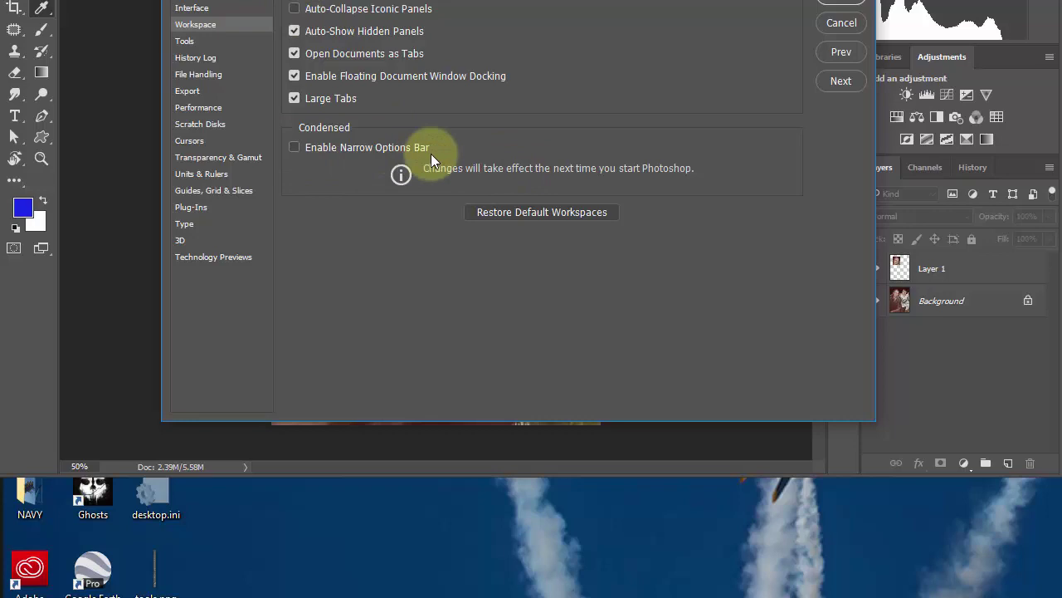
left_click(184, 41)
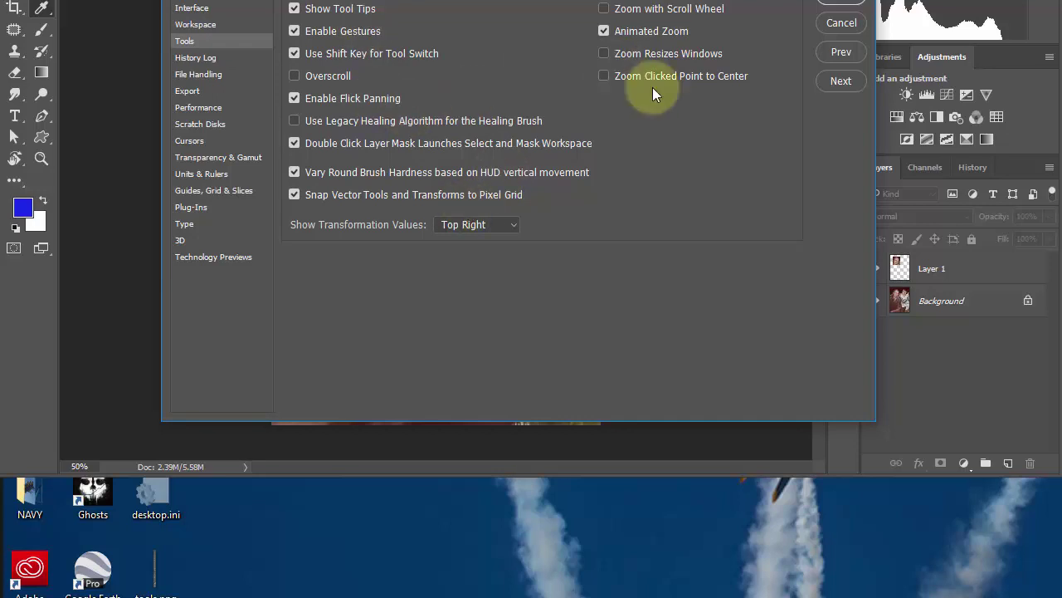
left_click(194, 60)
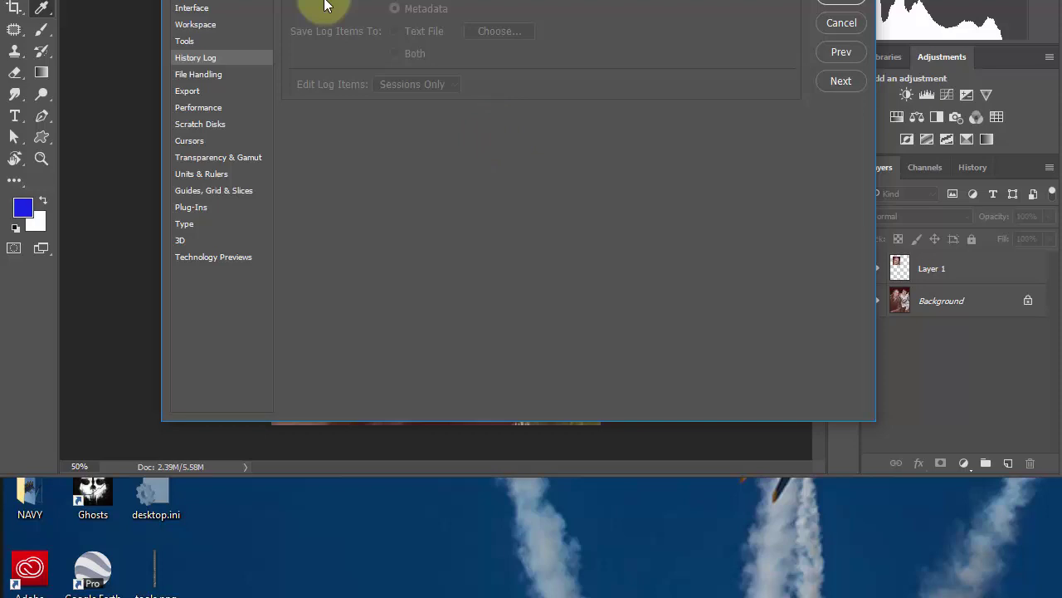
Review the File Handling preferences, including the Camera Raw preferences opened from them
left_click(209, 75)
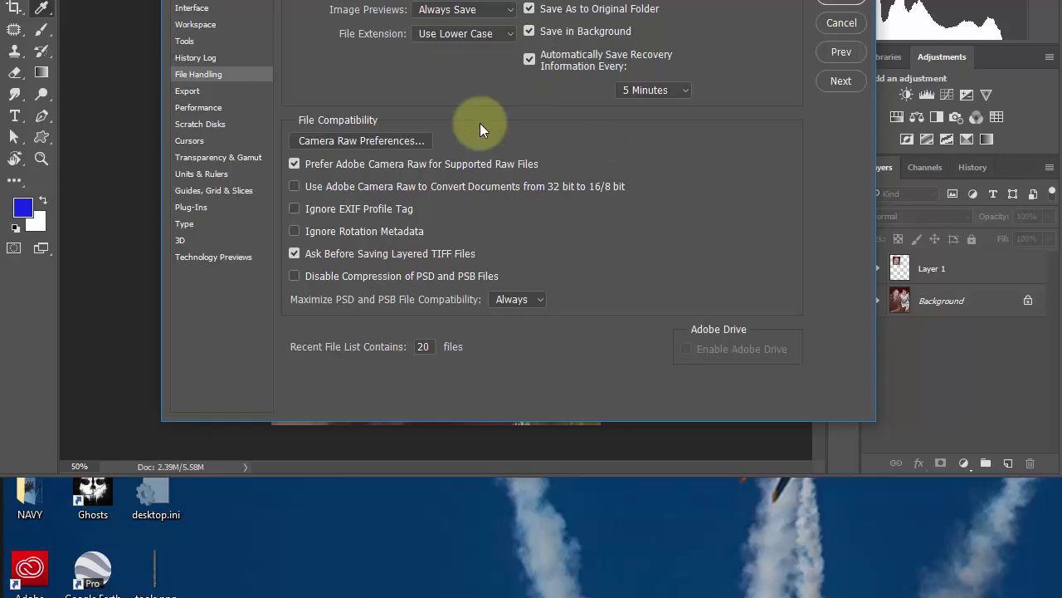
left_click(360, 144)
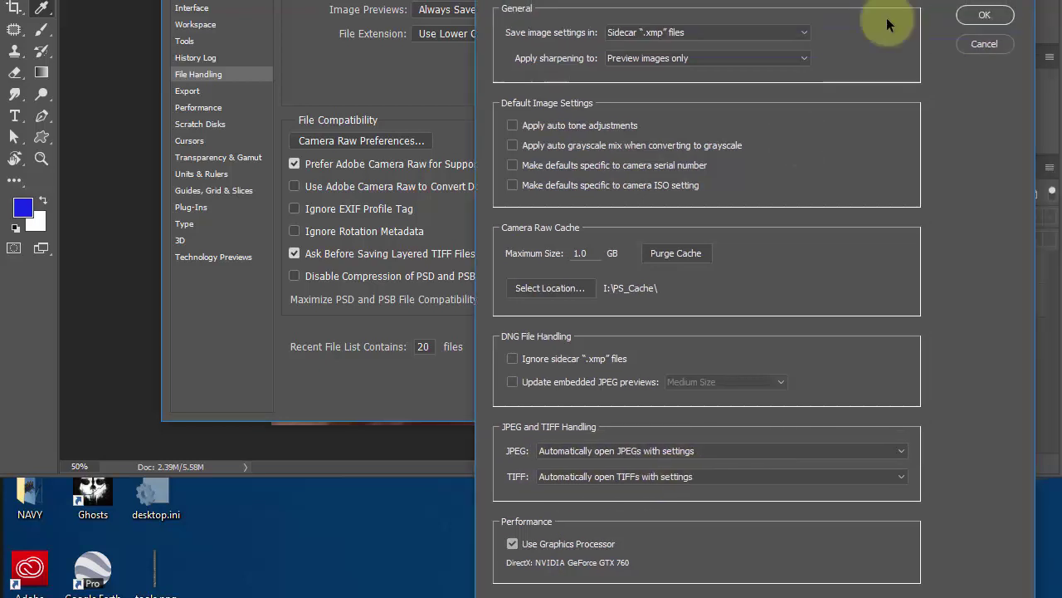
left_click(984, 17)
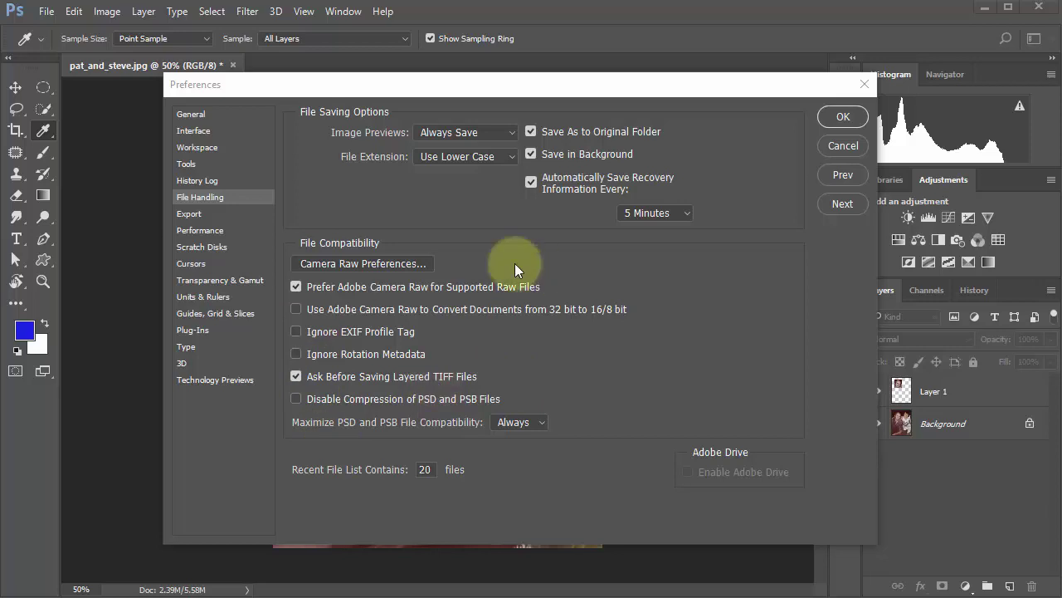
Review the Export and Performance preferences, including the advanced graphics processor settings
left_click(190, 214)
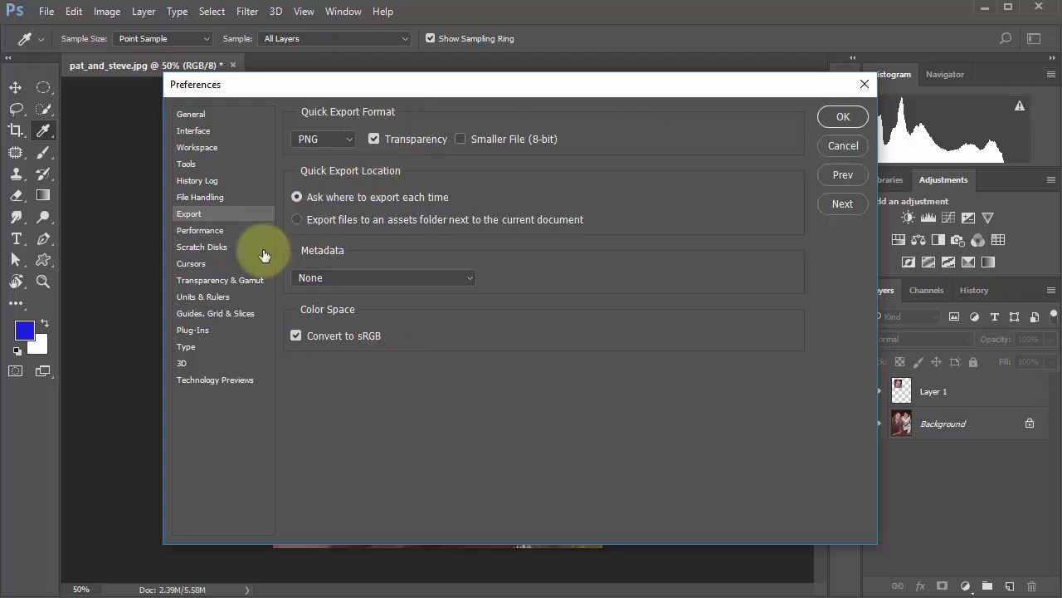
left_click(197, 232)
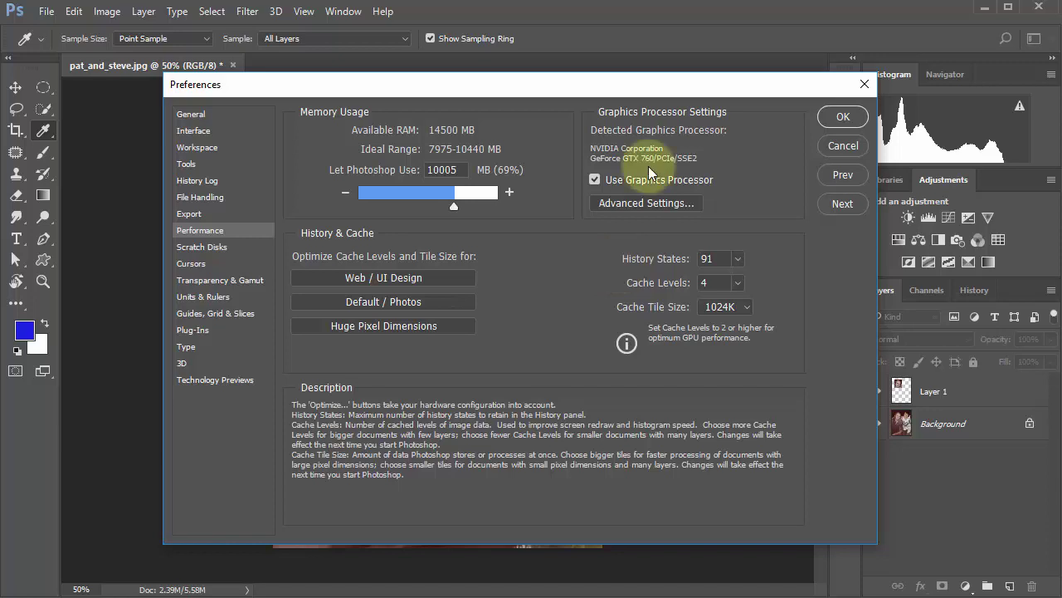
mouse_move(607, 184)
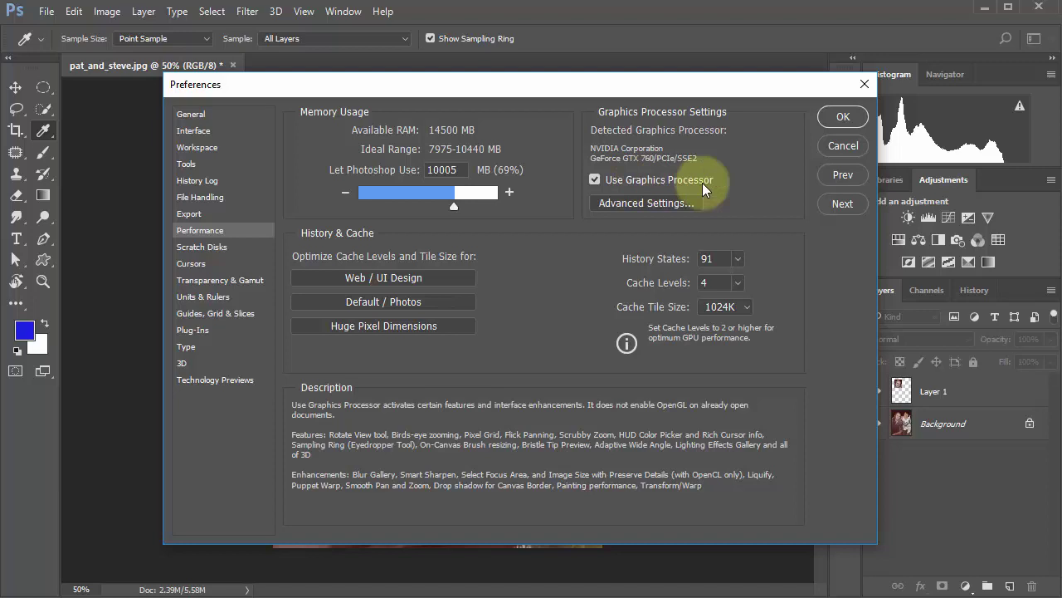
left_click(639, 204)
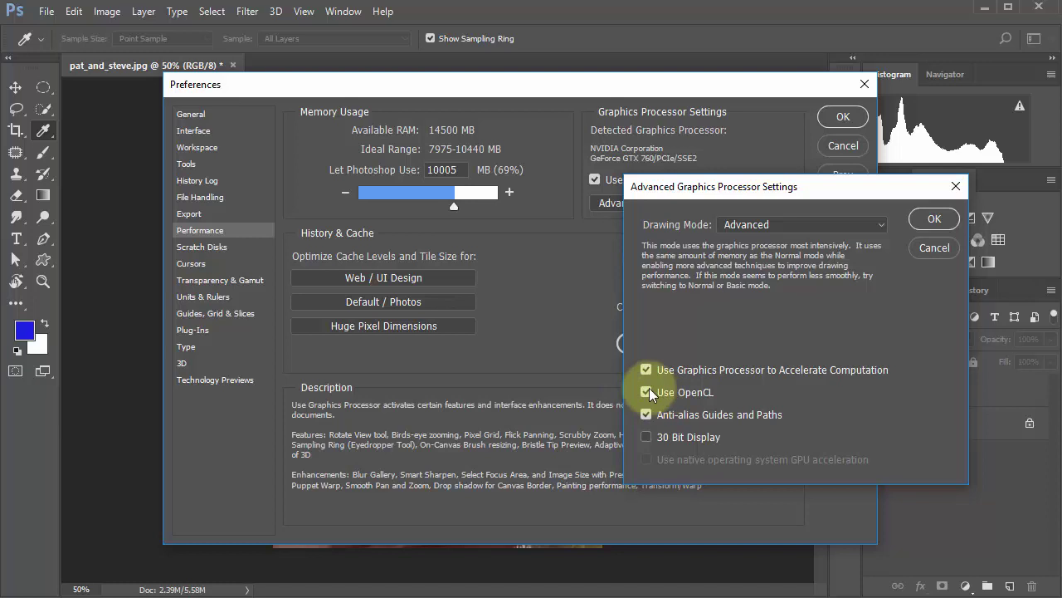
left_click(935, 219)
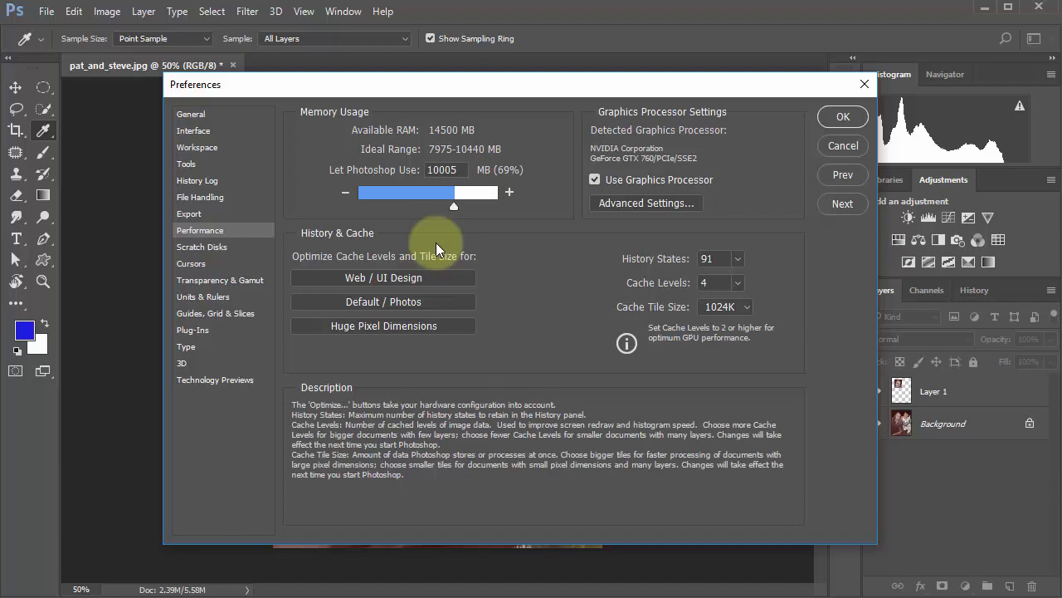
Review the Scratch Disks and Cursors preferences, and accept the preferences
left_click(199, 247)
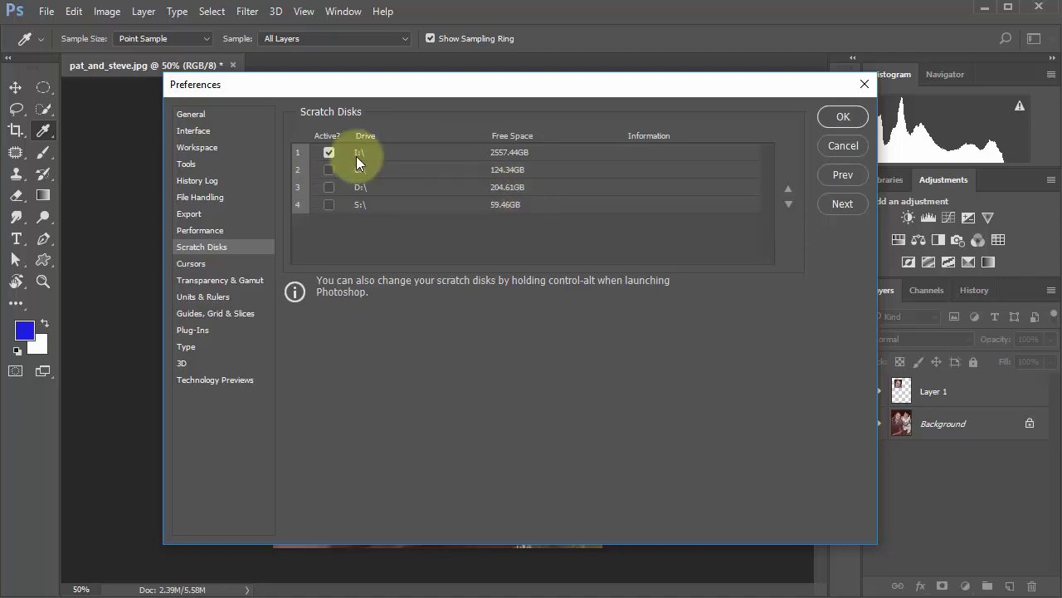
left_click(197, 263)
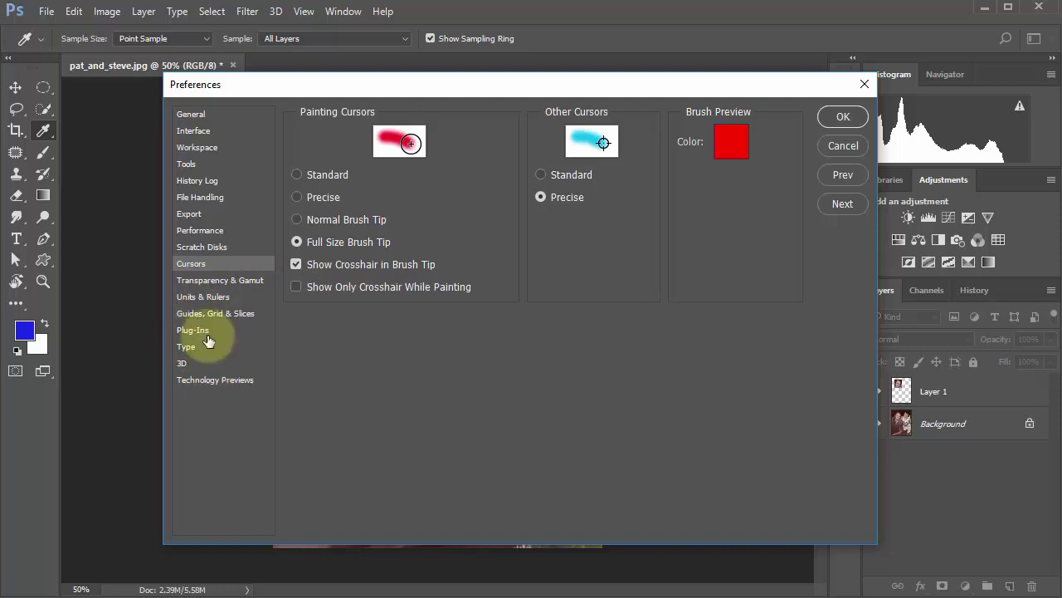
left_click(835, 120)
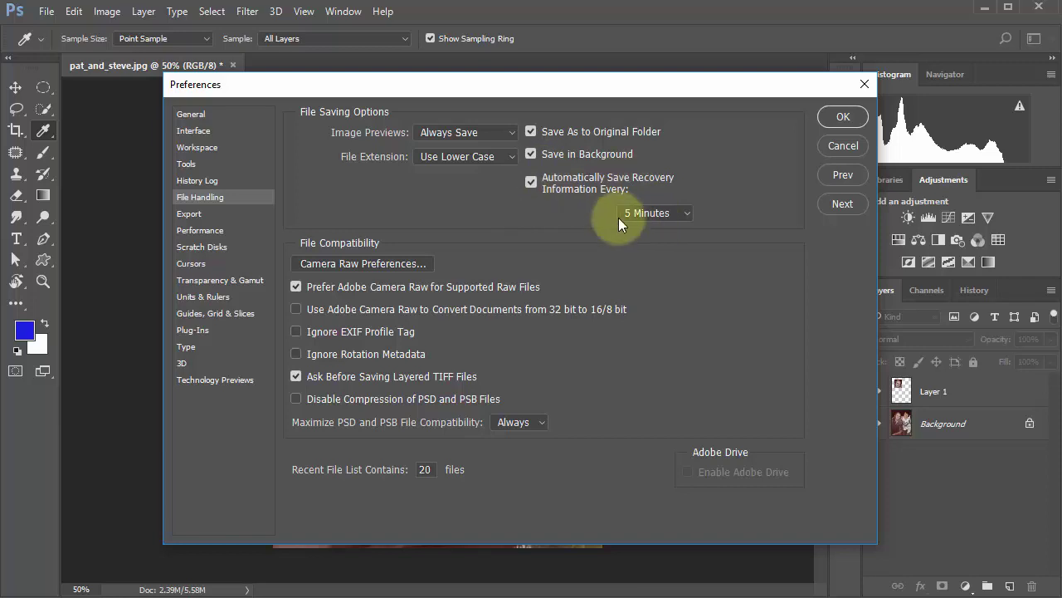
Examine the available auto-save recovery intervals in the File Handling preferences, keep 5 Minutes, and accept the preferences
left_click(683, 214)
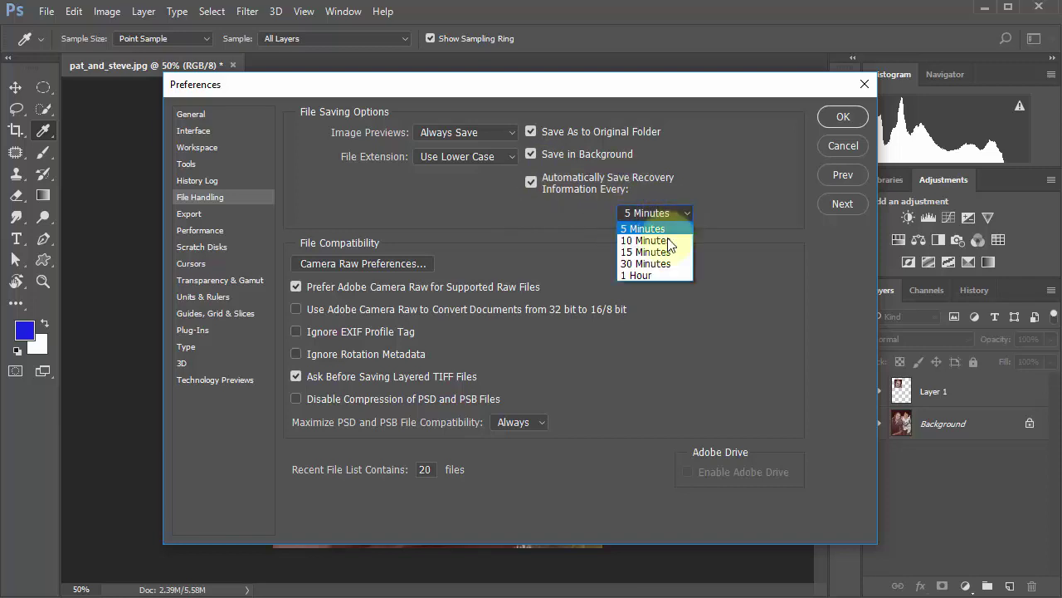
left_click(652, 216)
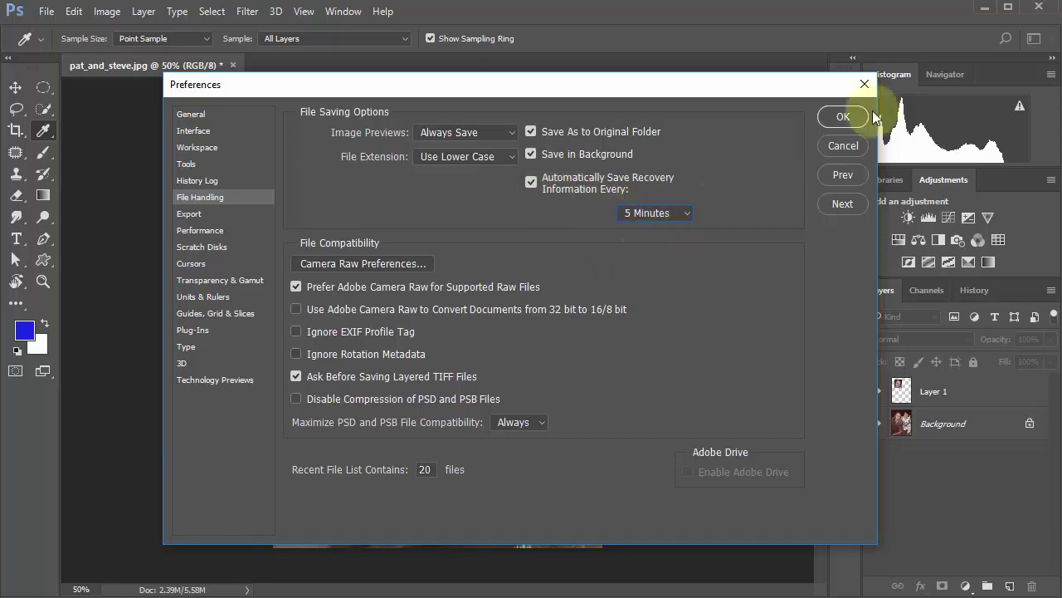
left_click(841, 117)
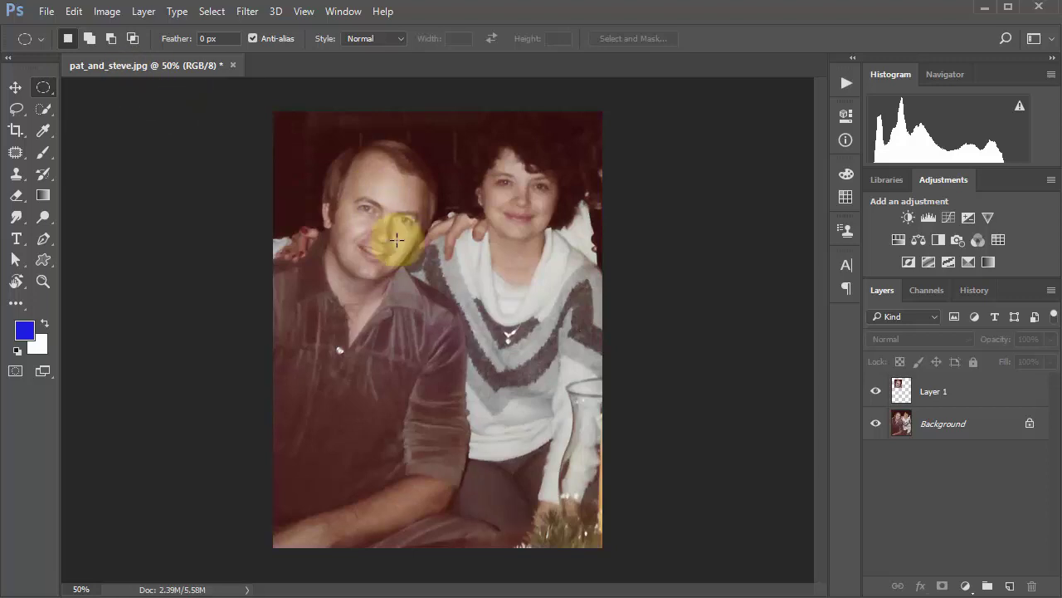
Save the layered image to the Desktop as a Photoshop file named pat_and_steve_working.psd
left_click(46, 13)
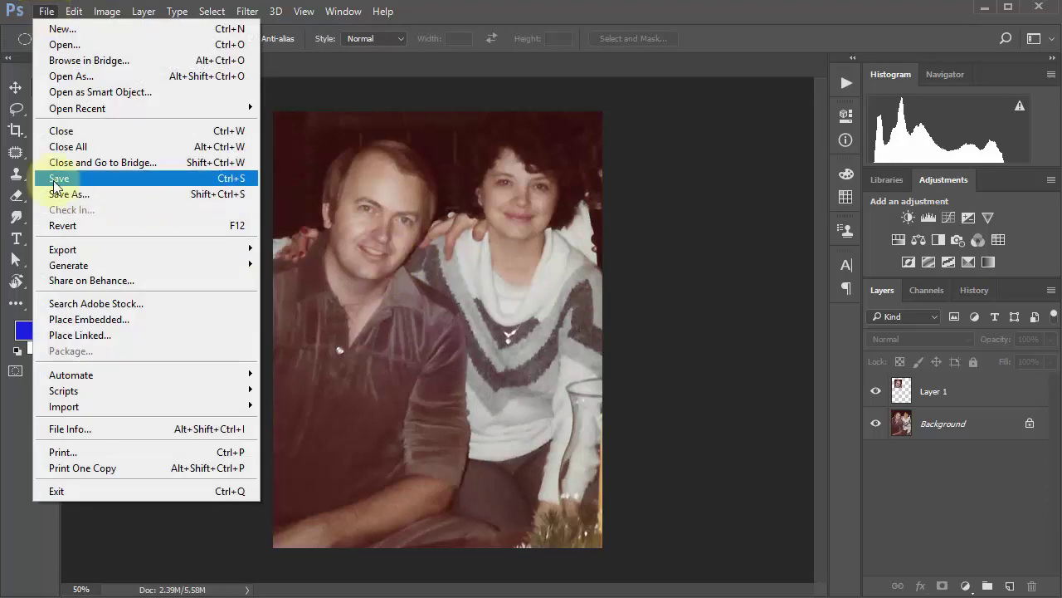
left_click(125, 192)
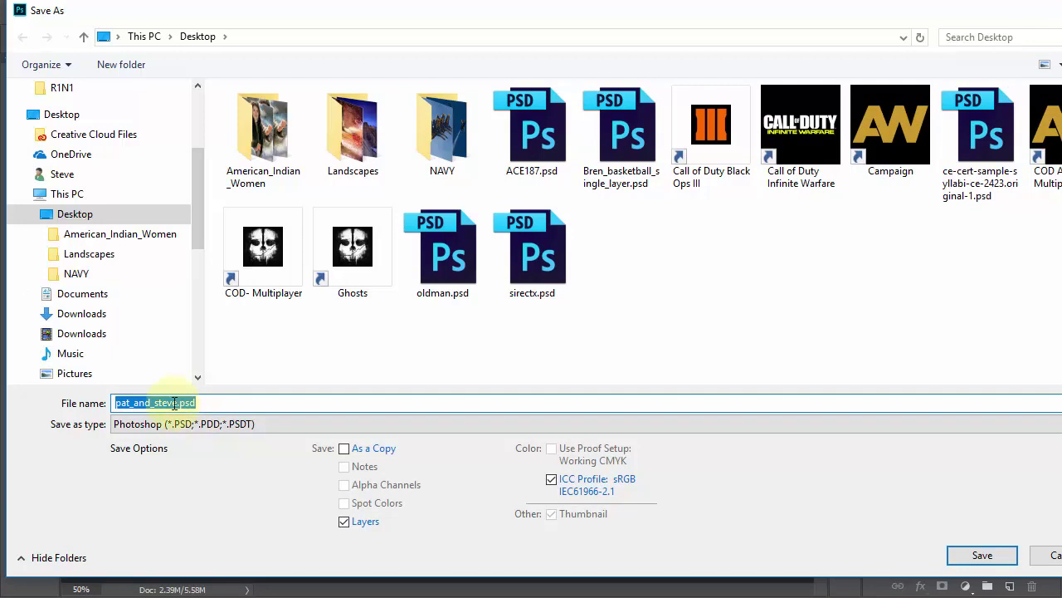
left_click(174, 402)
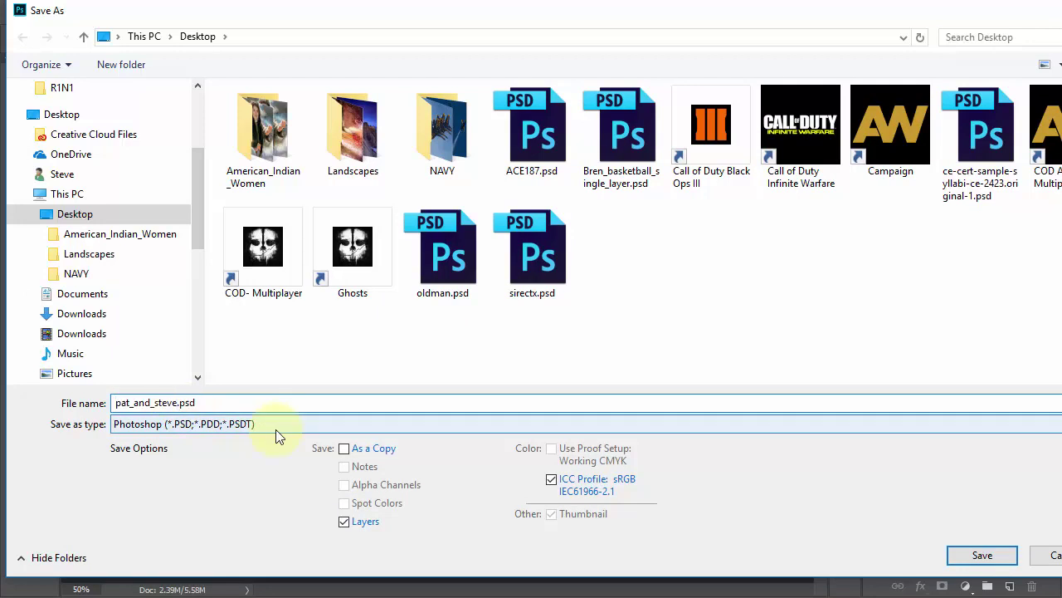
type("_working")
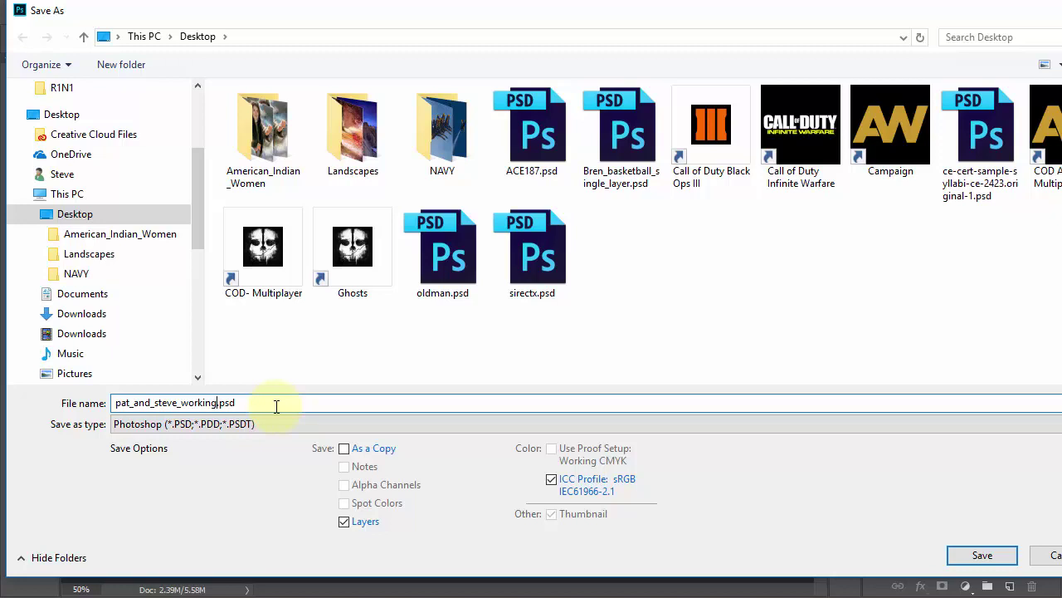
left_click(1003, 561)
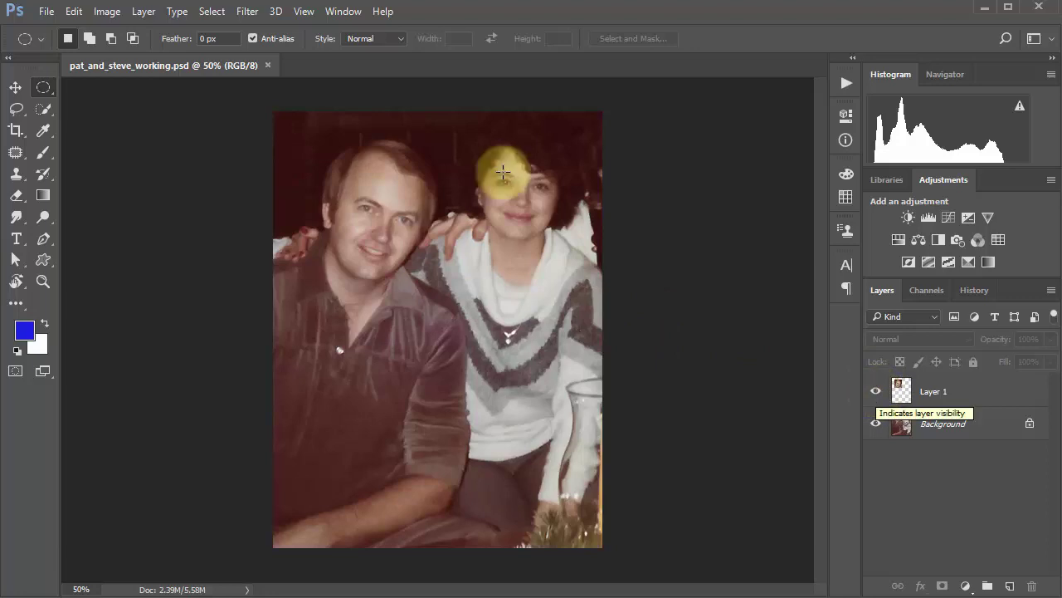
Toggle the visibility of Layer 1 and the Background layer off and on to compare them
left_click(877, 393)
left_click(877, 392)
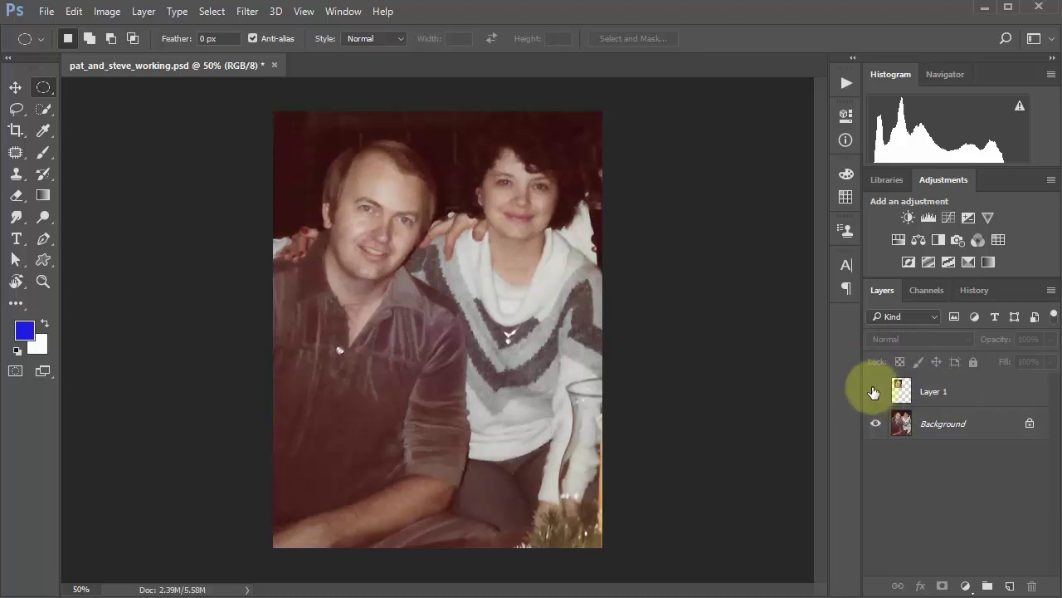
left_click(878, 424)
left_click(877, 424)
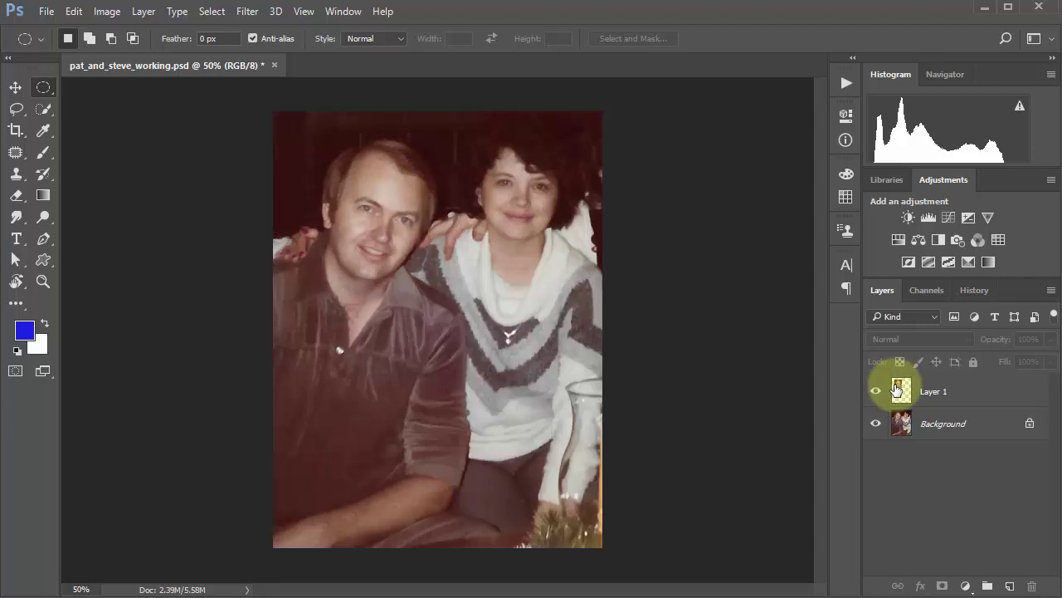
left_click(877, 391)
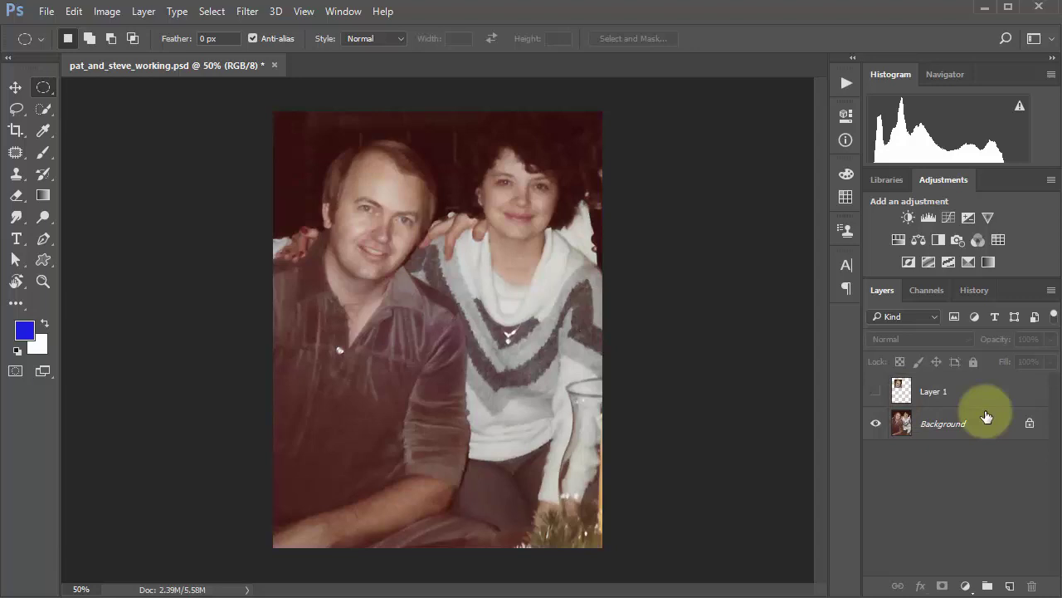
left_click(876, 391)
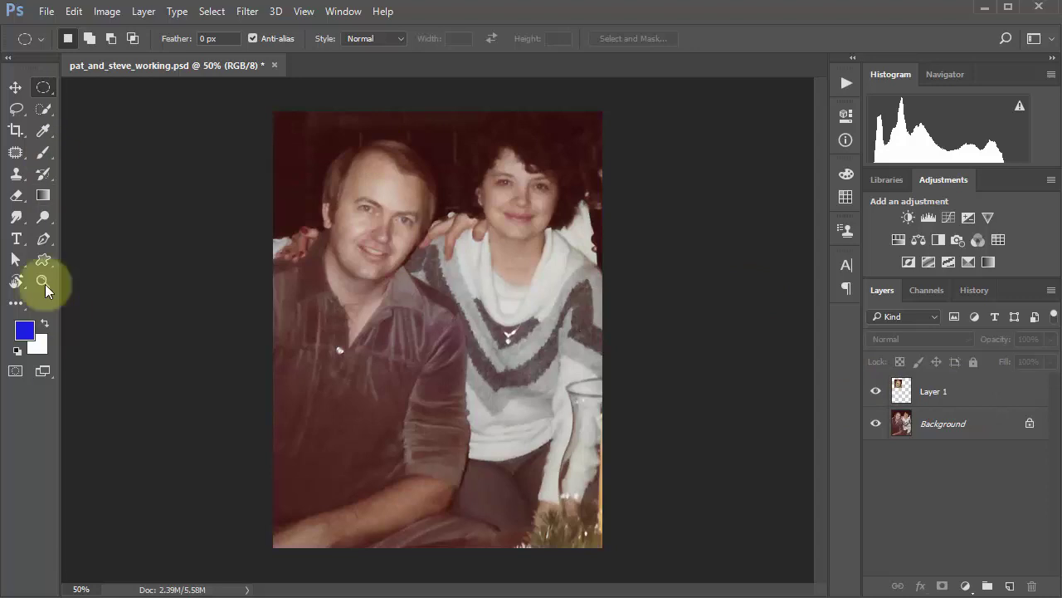
Paint a curved blue brush stroke on Layer 1, from above the man's head to the woman's far sleeve
left_click(44, 152)
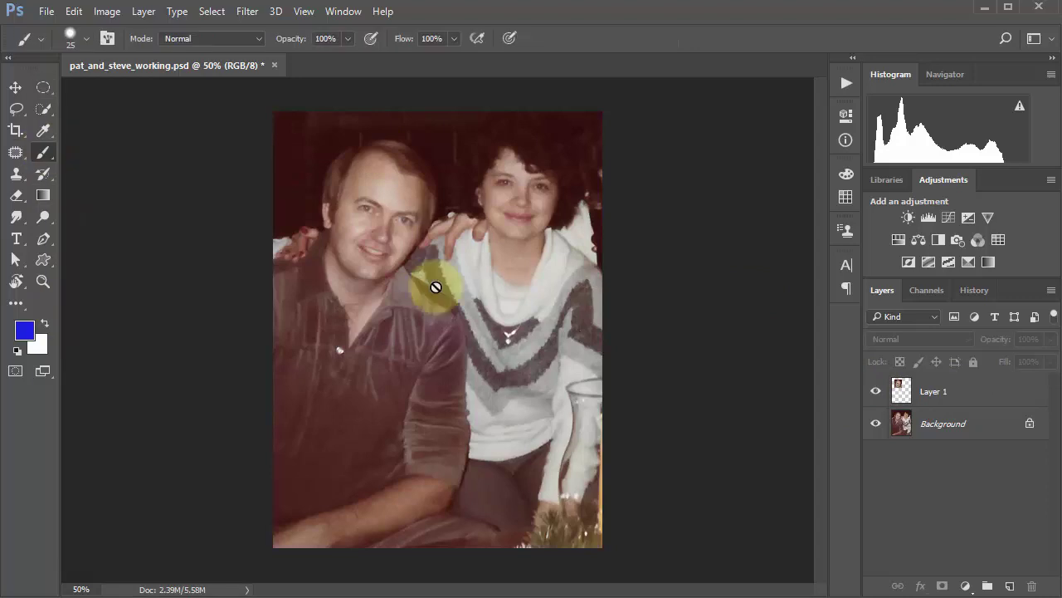
left_click(902, 391)
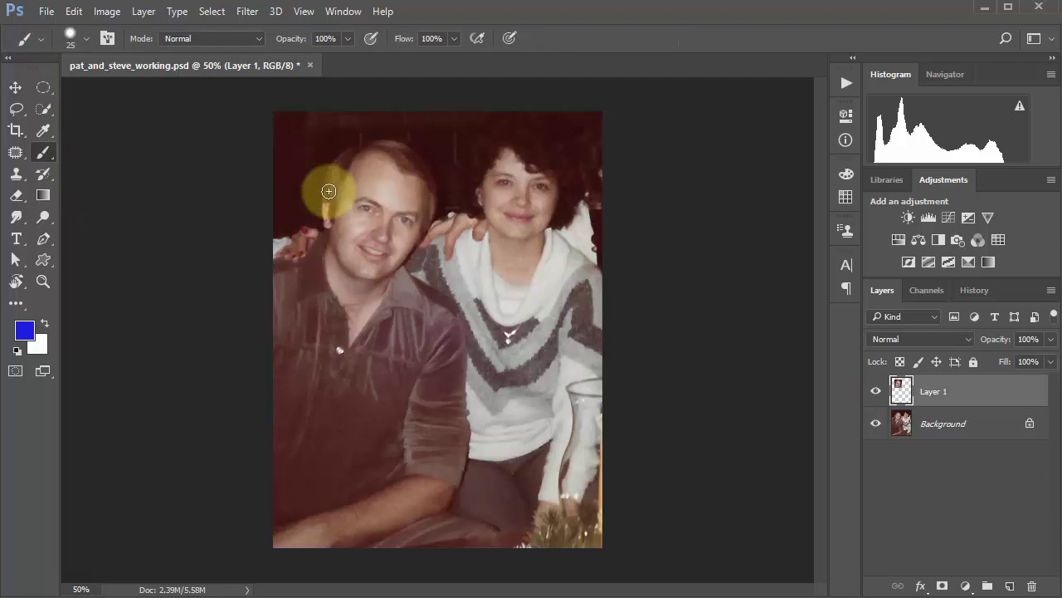
mouse_move(315, 152)
left_mouse_down()
mouse_move(410, 145)
mouse_move(447, 191)
mouse_move(399, 299)
mouse_move(610, 434)
left_mouse_up()
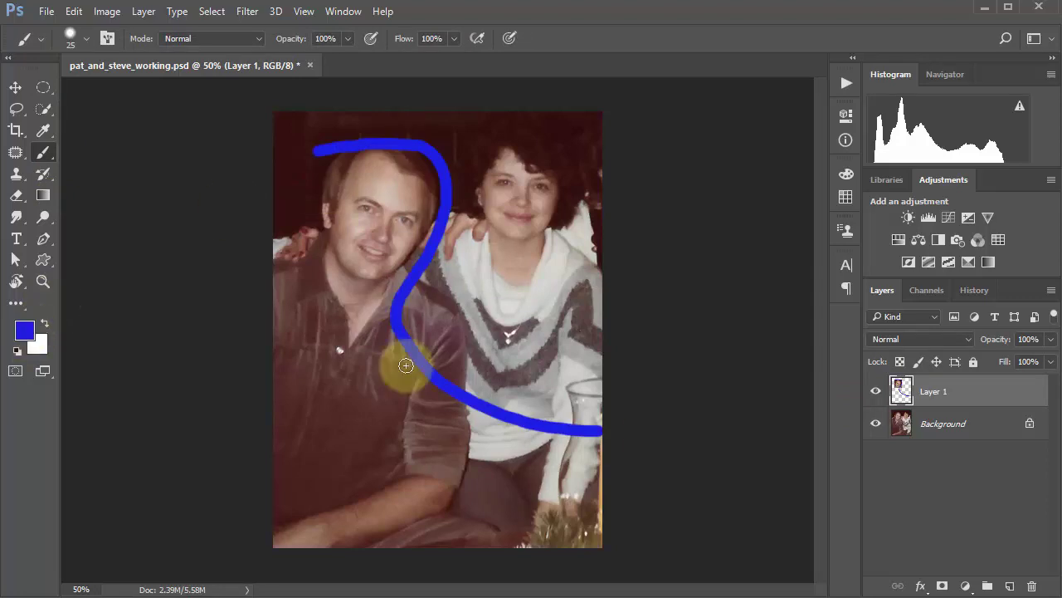
Add a new layer and paint a curved crimson brush stroke (#ea1a50) across the man's face to the woman's sweater
left_click(1010, 586)
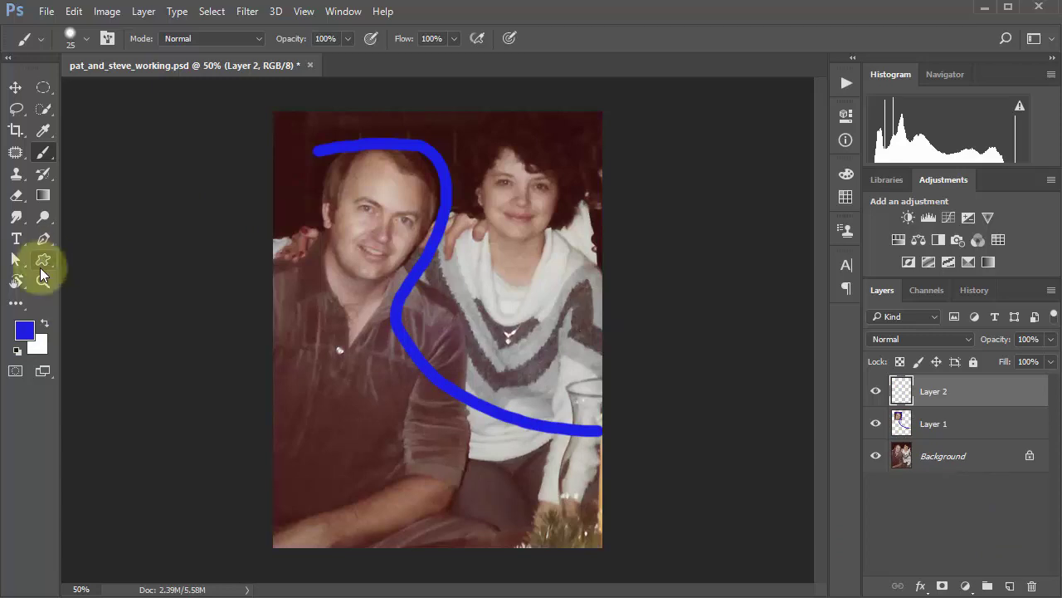
left_click(24, 331)
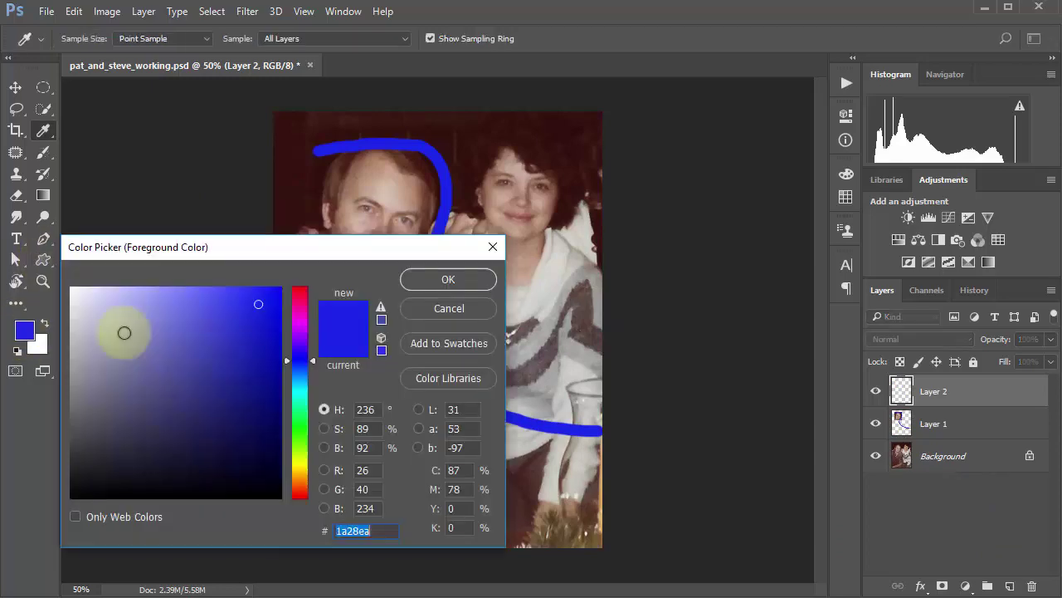
left_click(296, 296)
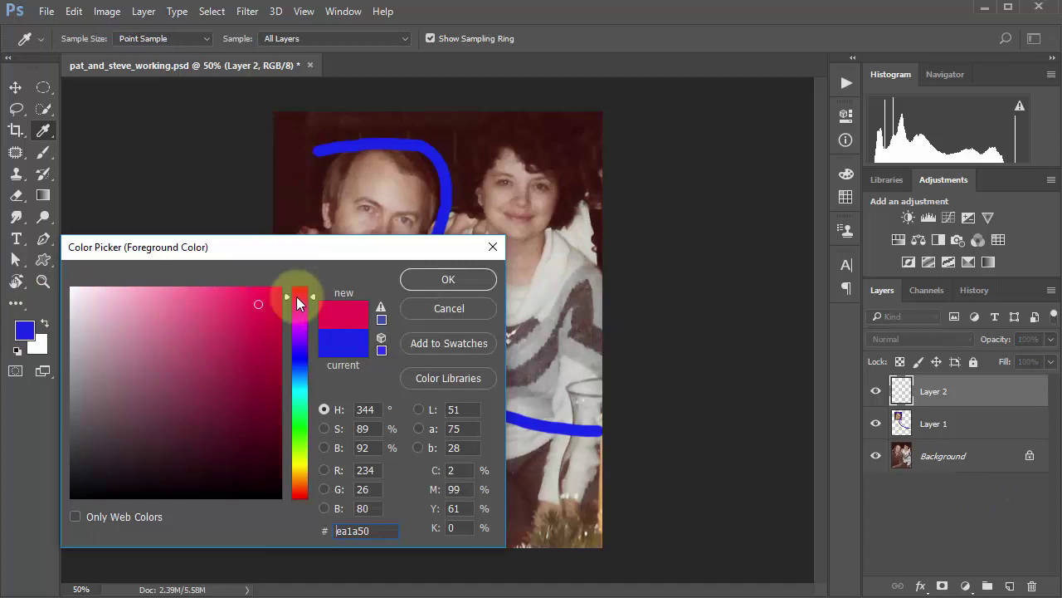
left_click(473, 283)
mouse_move(484, 170)
left_mouse_down()
mouse_move(339, 225)
mouse_move(433, 331)
mouse_move(523, 357)
left_mouse_up()
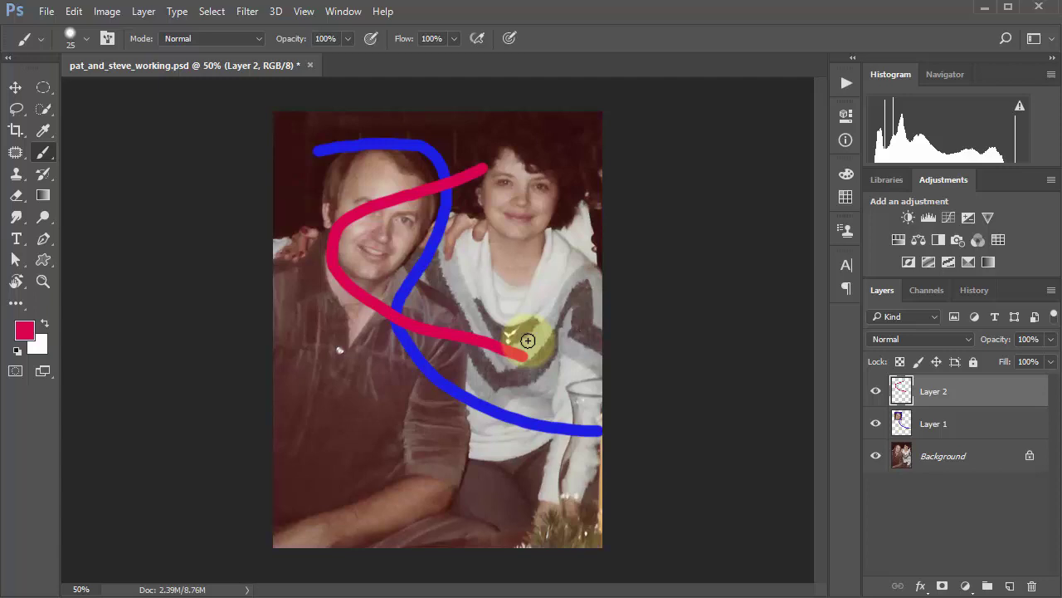
Save the working file, and duplicate Layer 2 five times
left_click(47, 12)
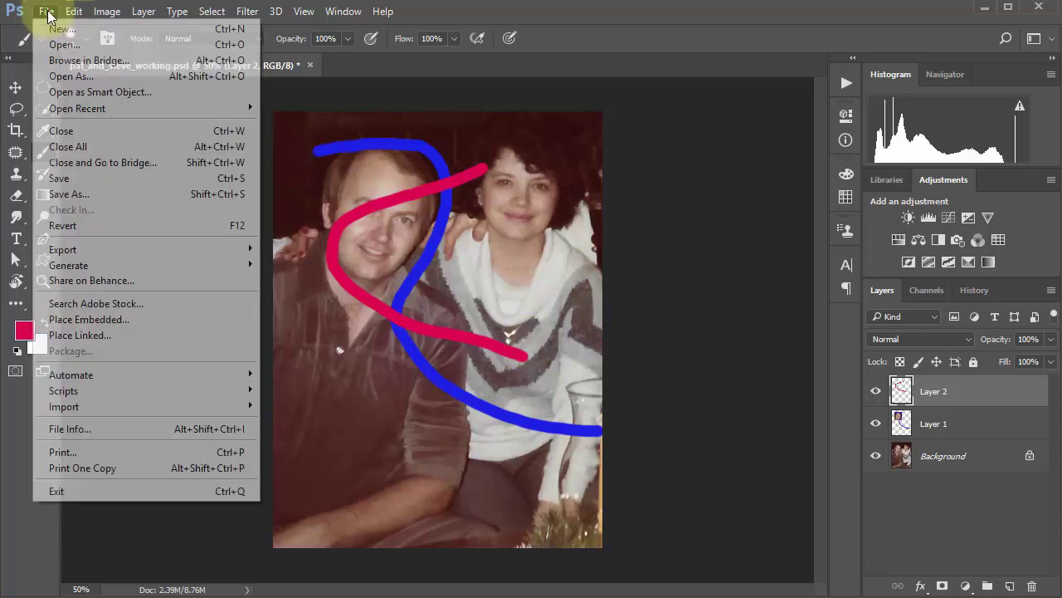
left_click(94, 178)
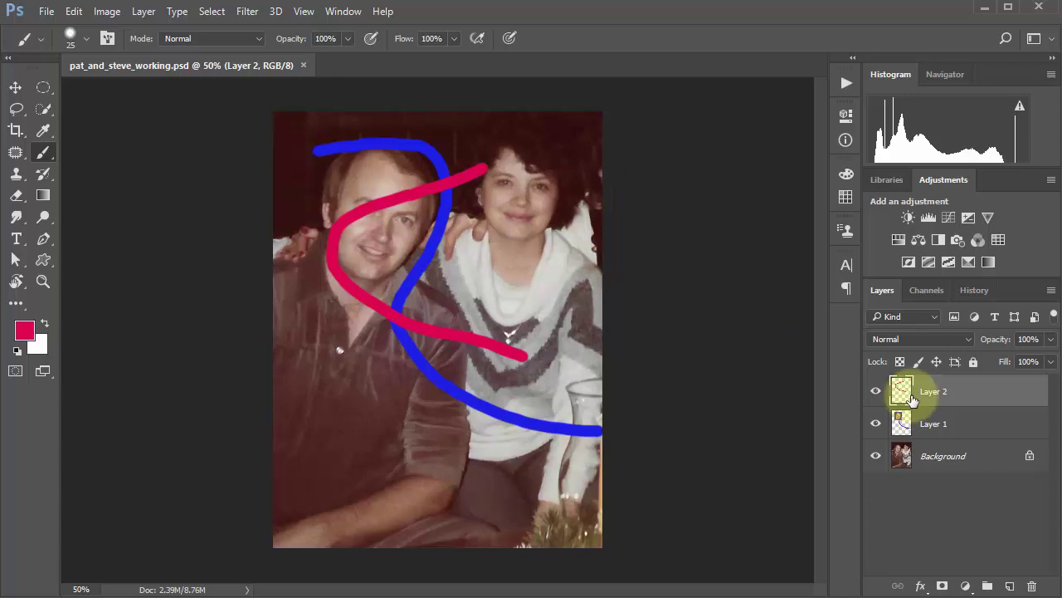
key("ctrl+j")
key("ctrl+j")
key("ctrl+j")
key("ctrl+j")
key("ctrl+j")
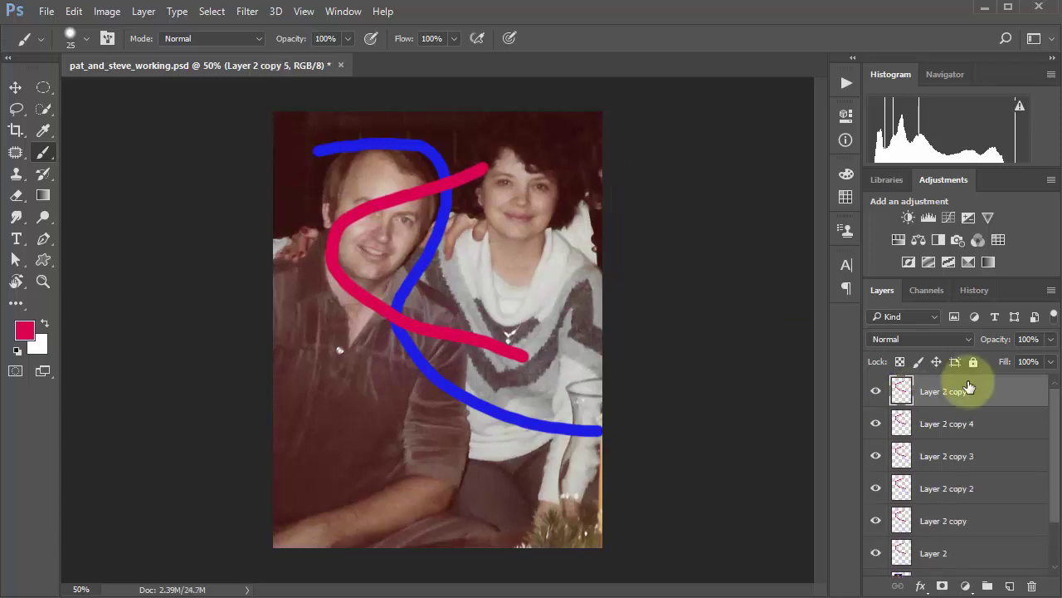
scroll(1045, 429, "down", 1)
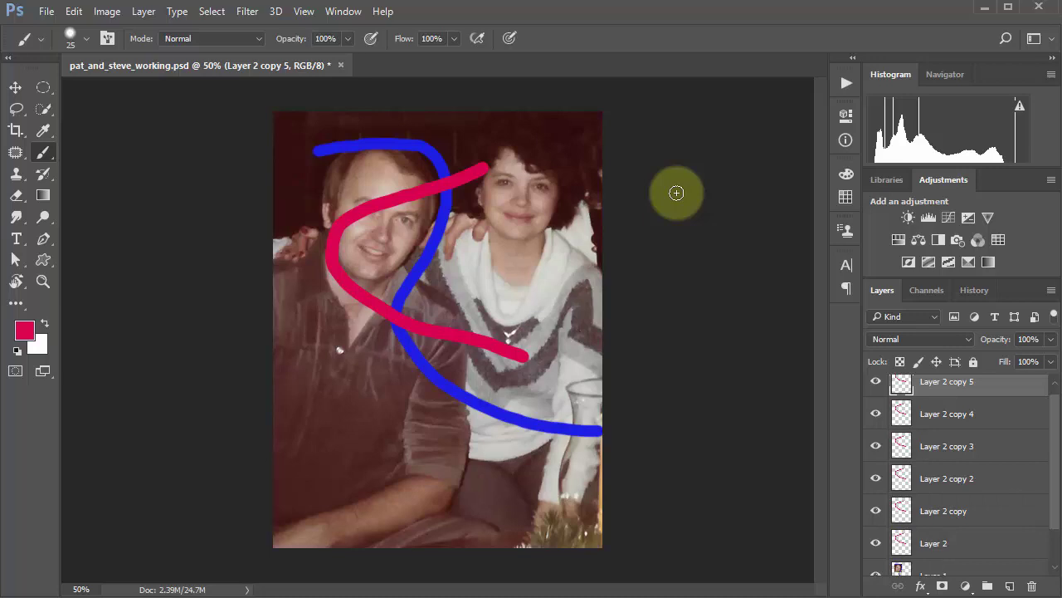
Save and close pat_and_steve_working.psd, and reopen it from the recent files to check its layers
key("ctrl+s")
left_click(333, 65)
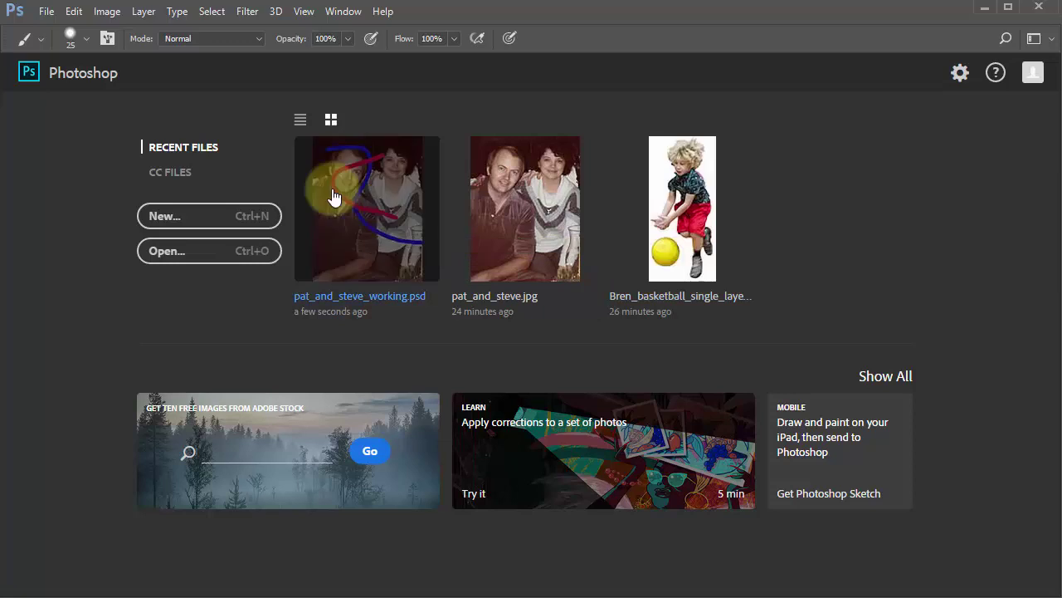
left_click(375, 204)
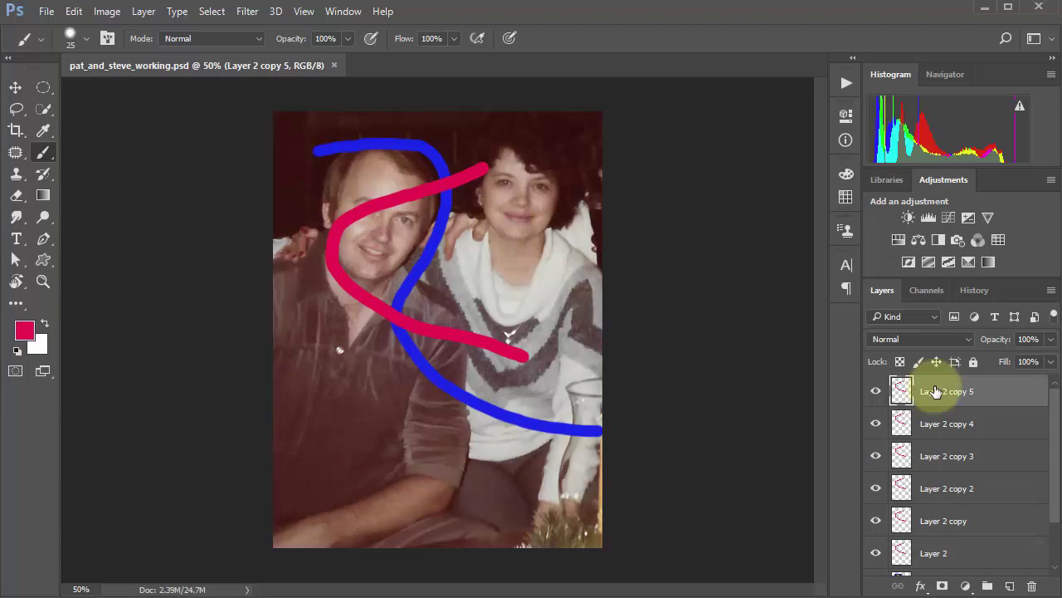
scroll(1043, 470, "down", 3)
scroll(1044, 402, "up", 3)
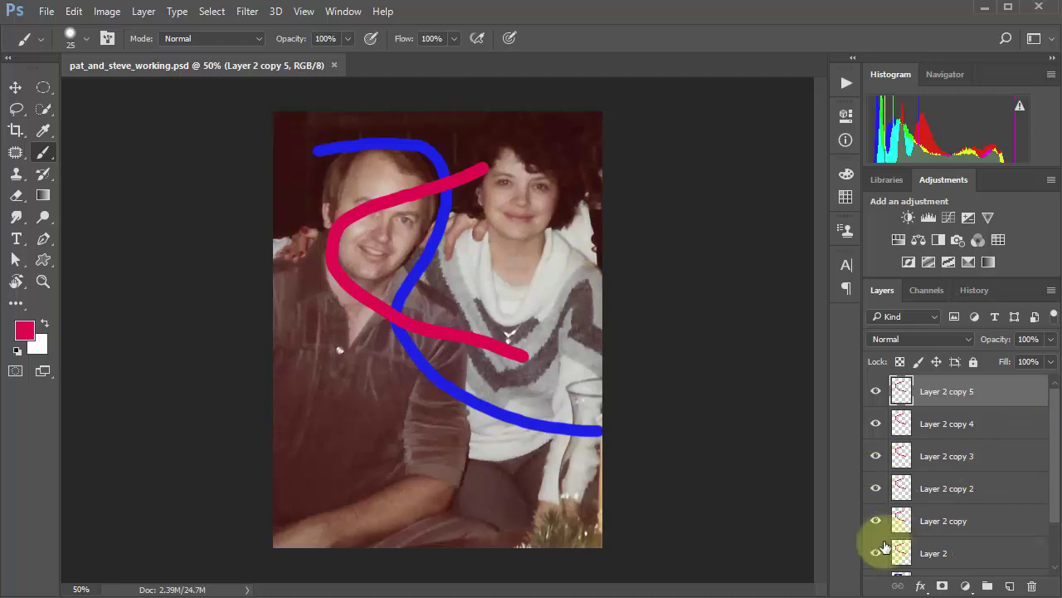
Hide Layer 1, Layer 2 and all the Layer 2 copies, leaving only the Background showing
left_click_drag(873, 559, 880, 391)
scroll(1039, 485, "down", 2)
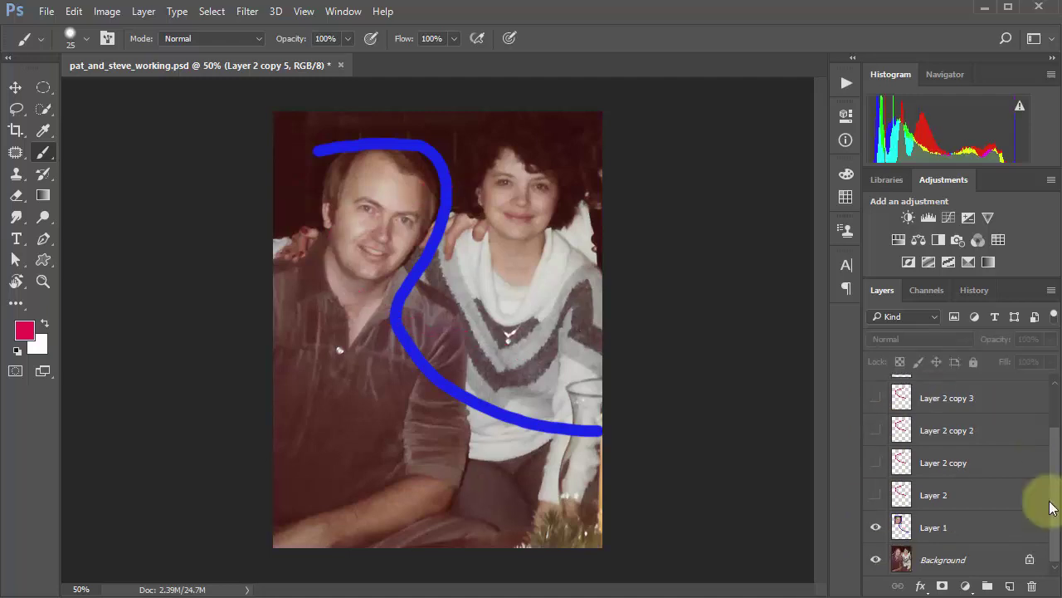
left_click(876, 527)
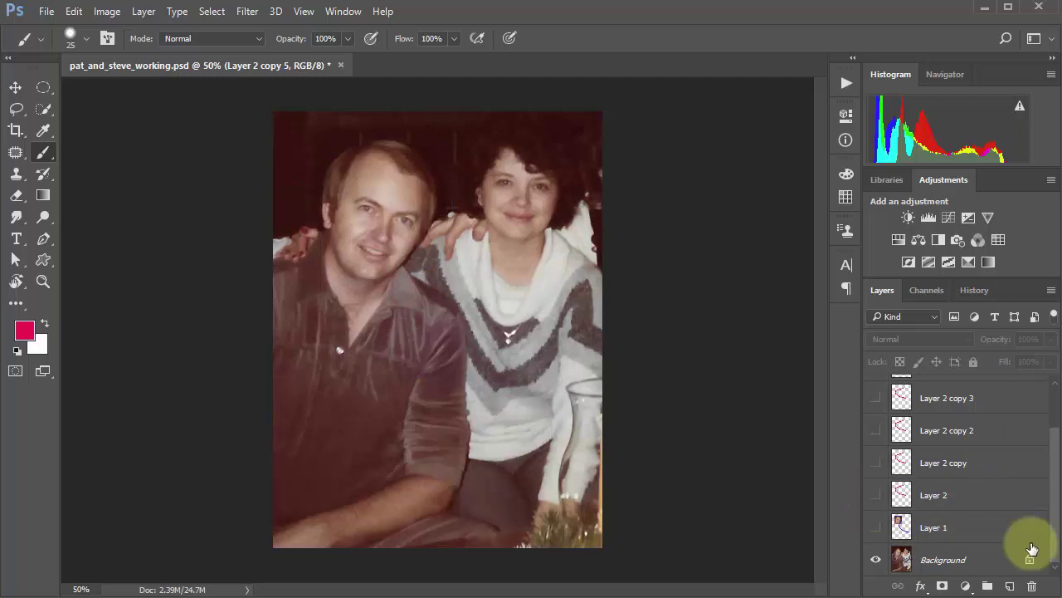
Delete every layer above the Background, from Layer 2 copy 5 down to Layer 1
scroll(1043, 408, "up", 2)
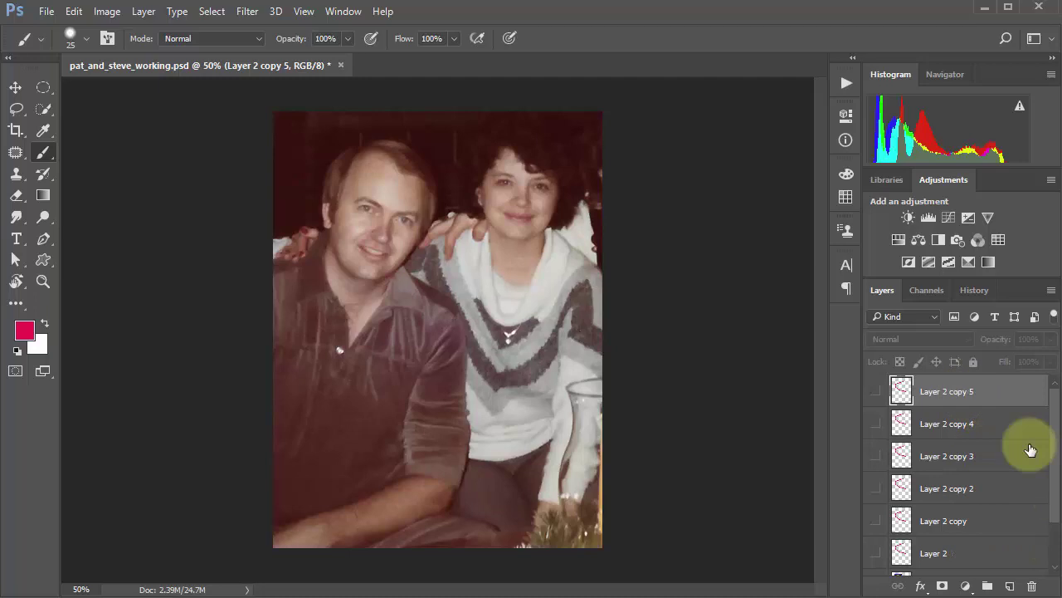
scroll(1053, 526, "down", 2)
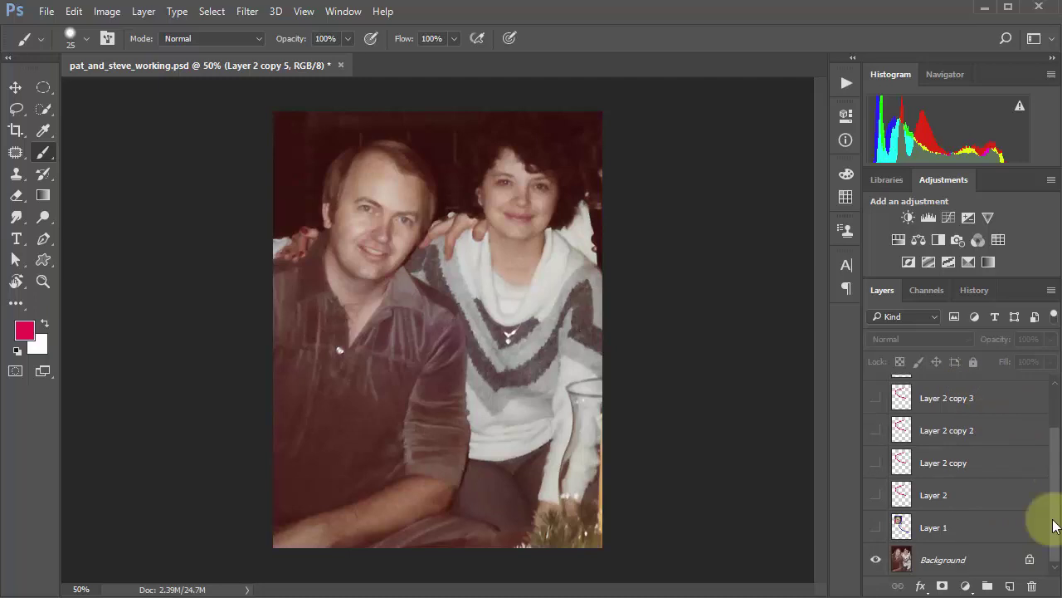
left_click(934, 529, "shift")
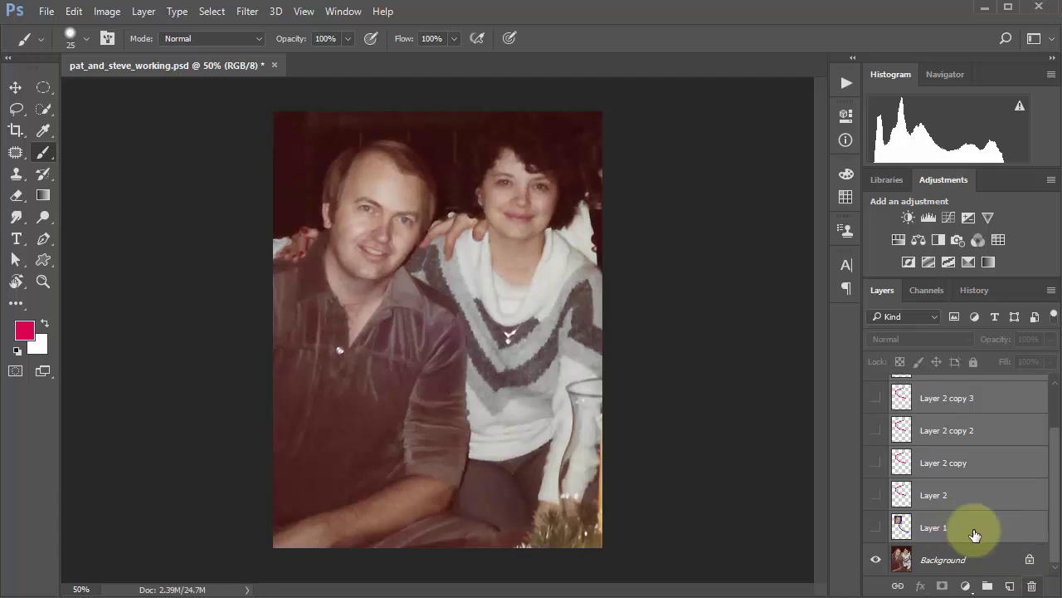
left_click(1031, 586)
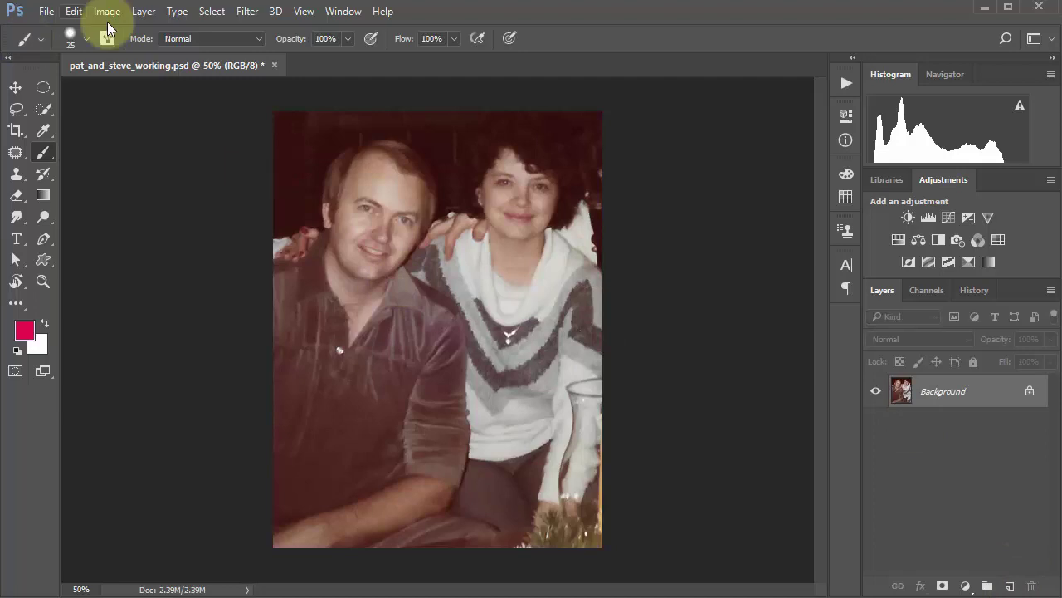
Open the Customize Toolbar settings and look over the Toolbar and Extra Tools lists
left_click(74, 12)
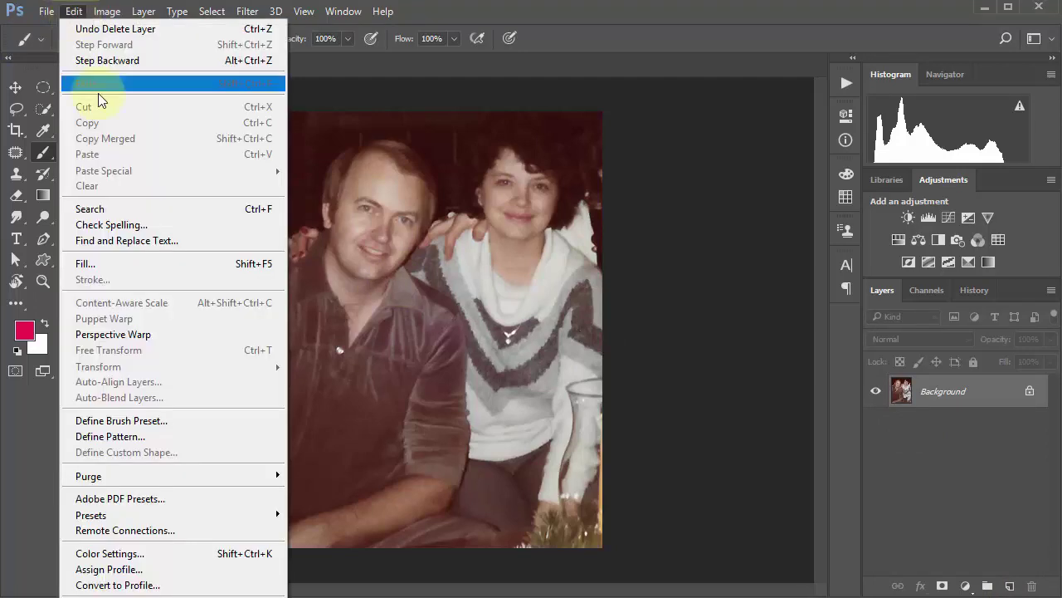
left_click(1041, 585)
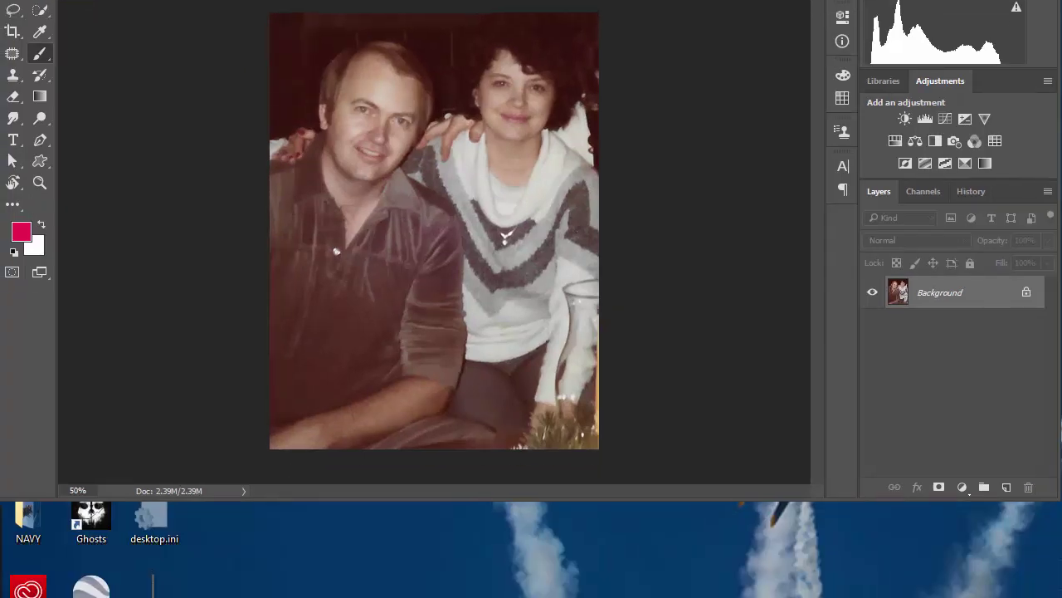
key("alt+e")
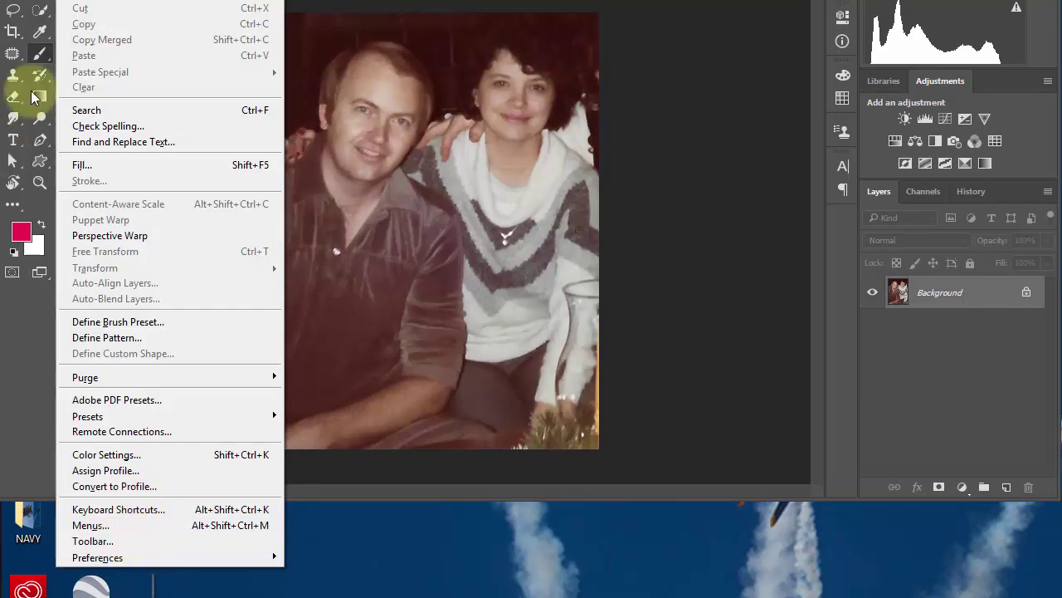
left_click(119, 539)
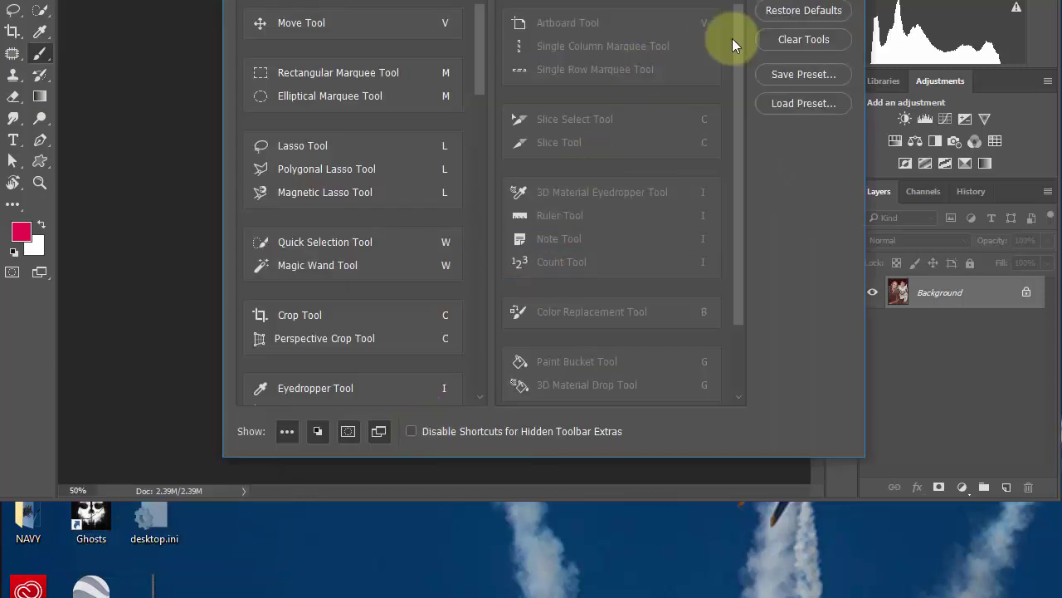
mouse_move(741, 35)
left_mouse_down()
mouse_move(741, 142)
mouse_move(744, 38)
left_mouse_up()
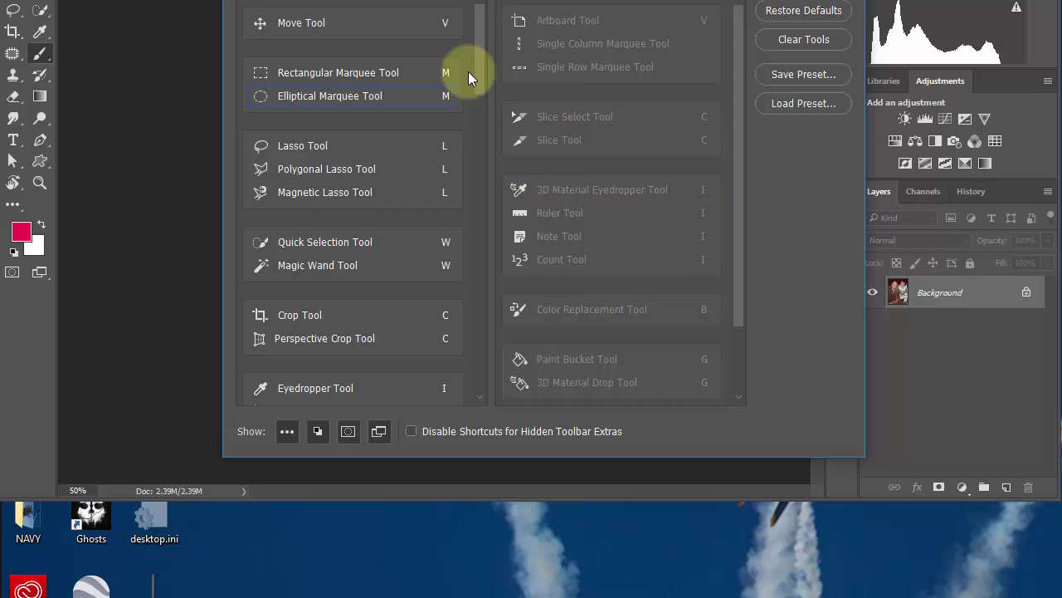
mouse_move(475, 59)
left_mouse_down()
mouse_move(479, 261)
mouse_move(466, 365)
mouse_move(447, 171)
mouse_move(415, 28)
left_mouse_up()
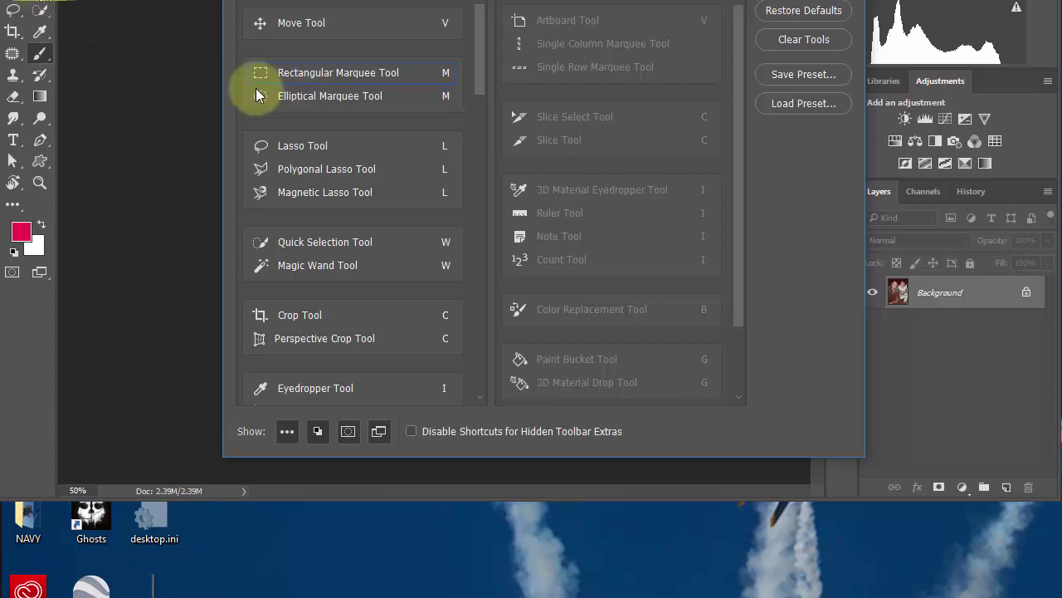
Move the Elliptical Marquee Tool to the Extra Tools, return it below the Rectangular Marquee Tool, and accept the toolbar
left_click_drag(260, 99, 552, 79)
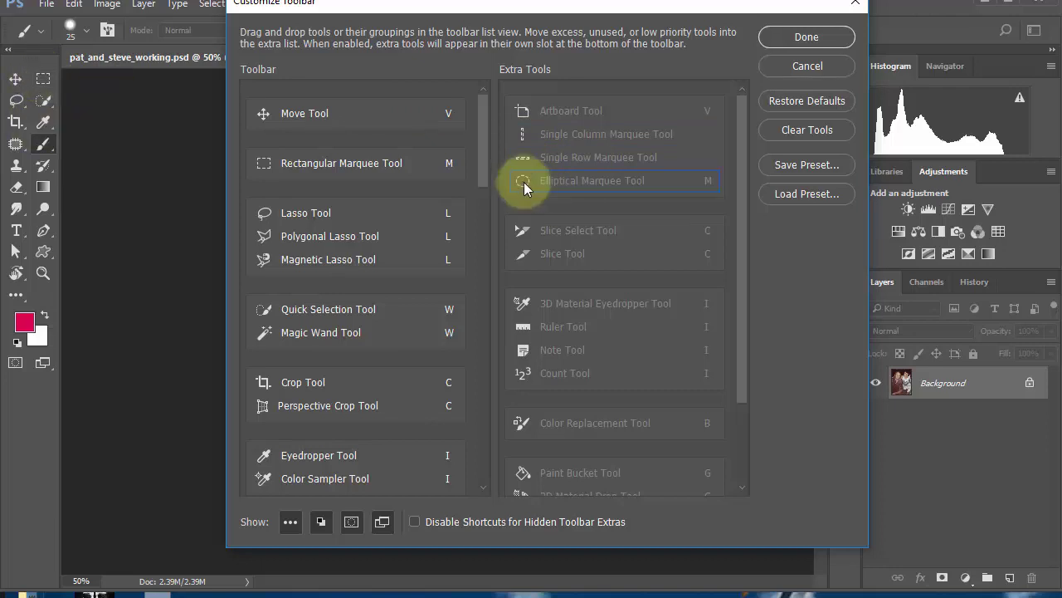
left_click_drag(517, 177, 274, 169)
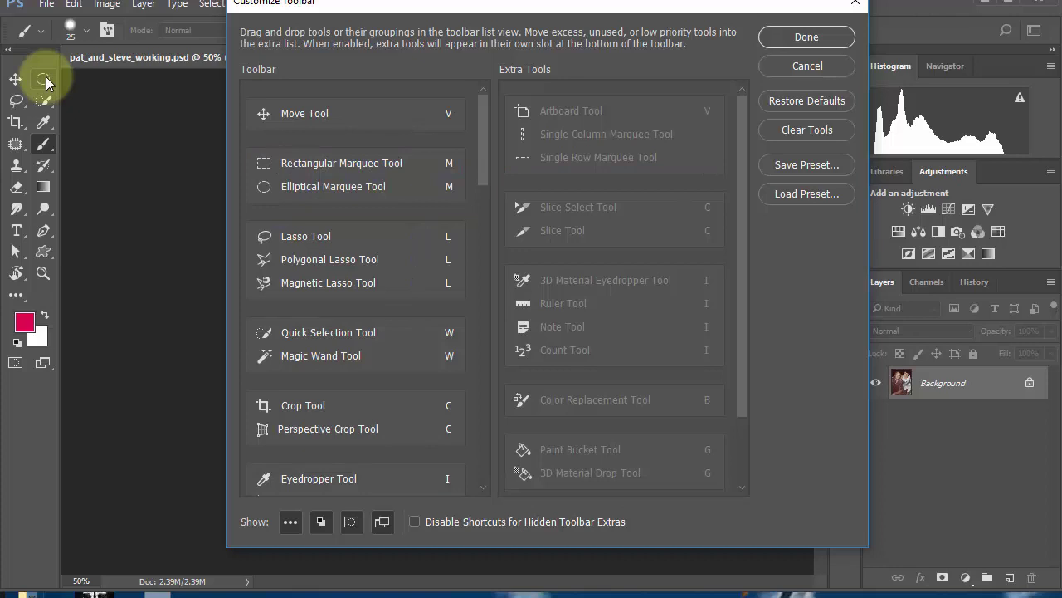
left_click(810, 38)
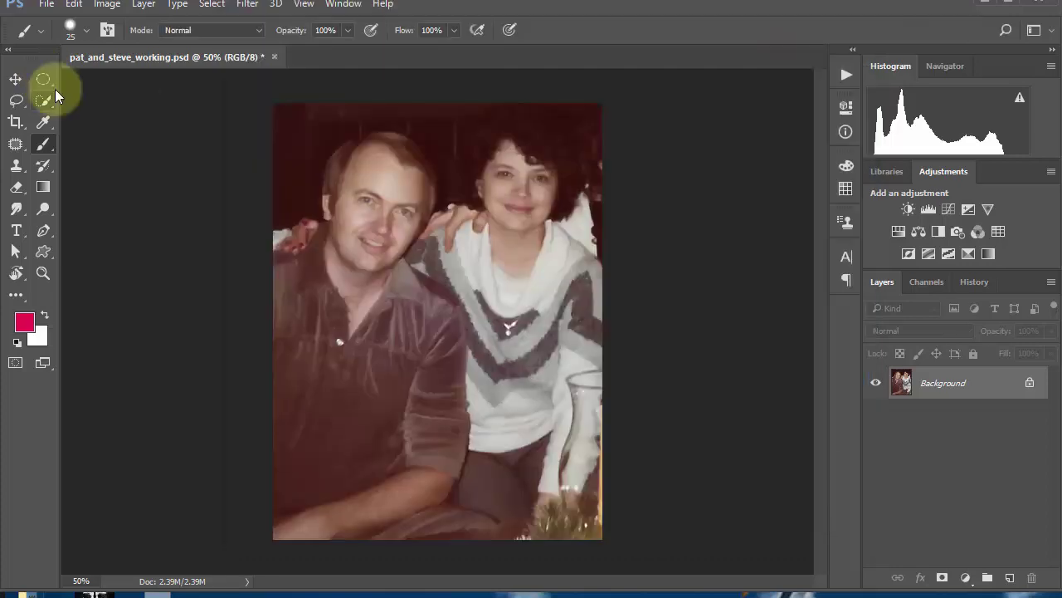
Select the Elliptical Marquee Tool from the marquee tool group
left_click(42, 82)
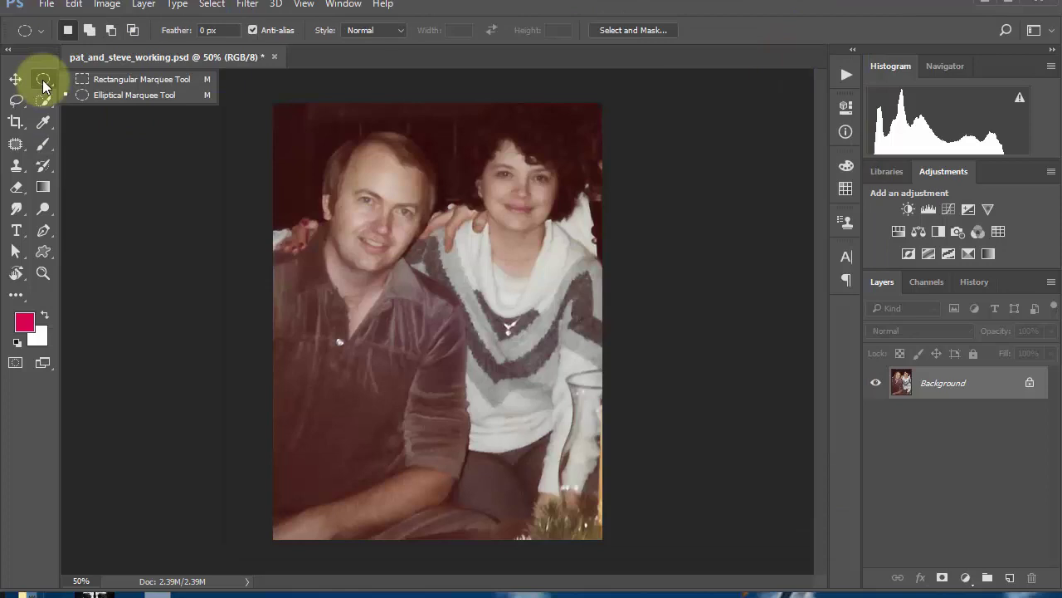
left_click(143, 93)
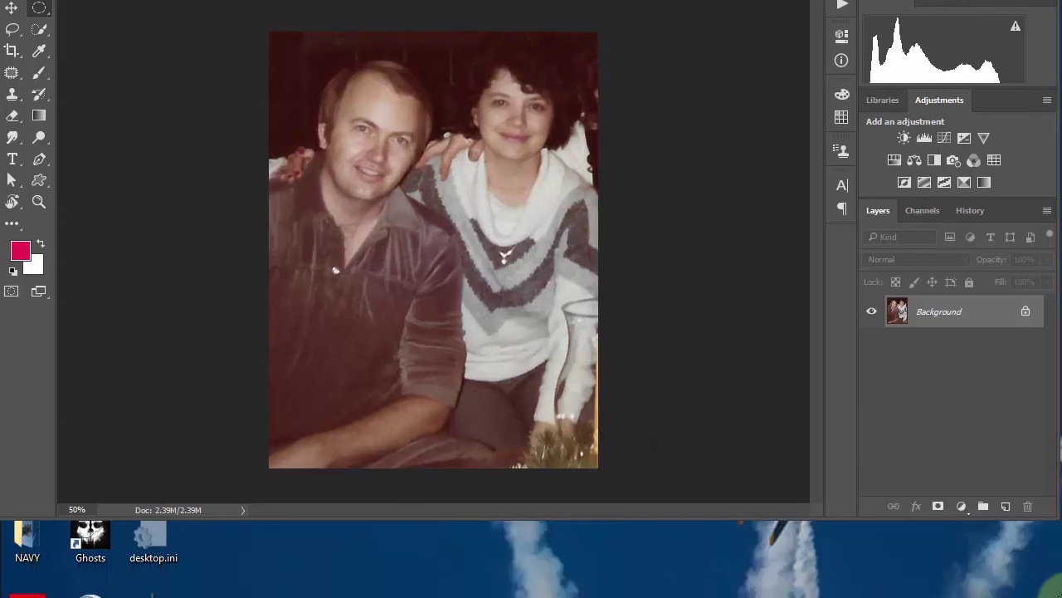
Reopen the toolbar customization and review how the tools are divided between Toolbar and Extra Tools
key("alt+e")
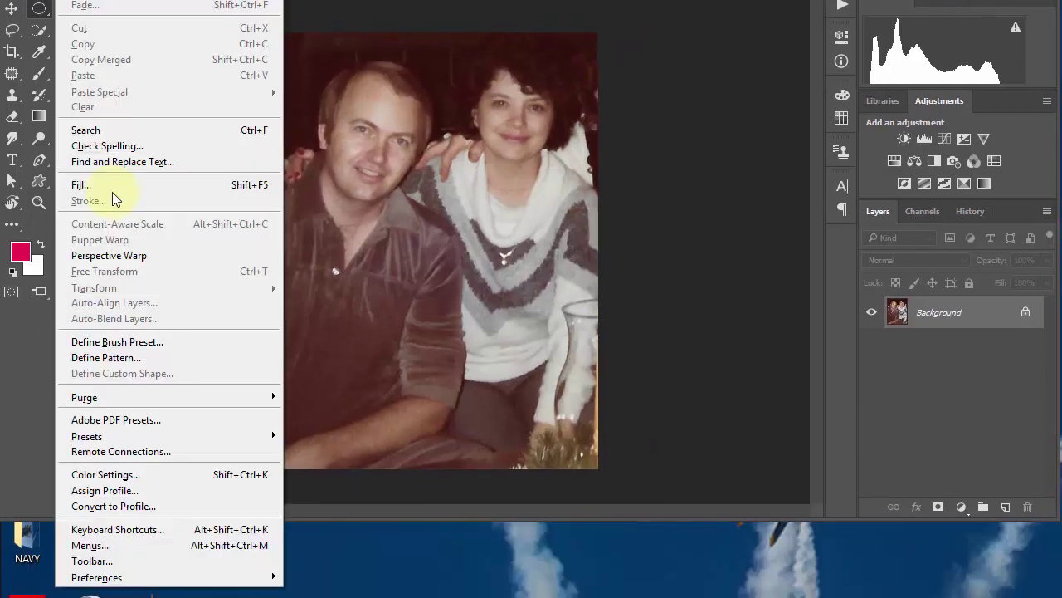
left_click(143, 563)
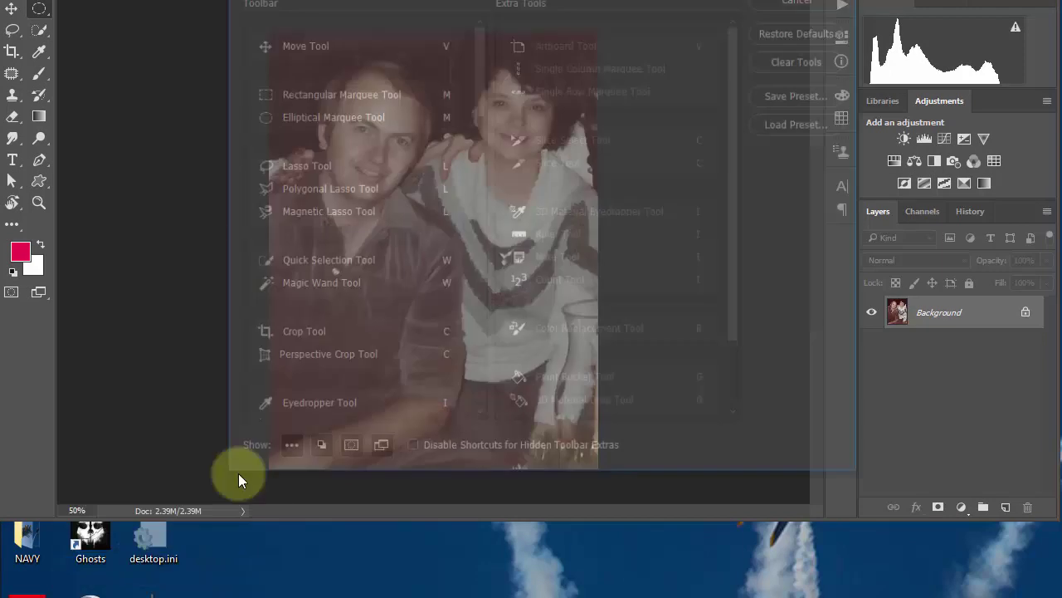
left_click_drag(320, 117, 457, 130)
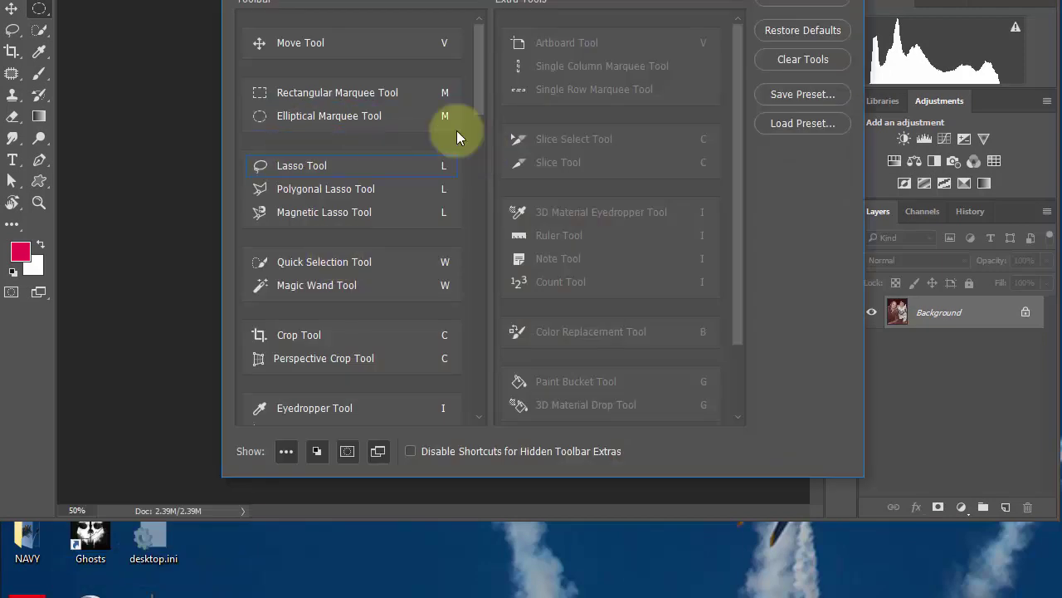
mouse_move(344, 191)
left_mouse_down()
mouse_move(550, 171)
mouse_move(493, 173)
left_mouse_up()
mouse_move(638, 172)
left_mouse_down()
mouse_move(345, 163)
mouse_move(256, 219)
mouse_move(294, 166)
mouse_move(349, 192)
mouse_move(464, 89)
left_mouse_up()
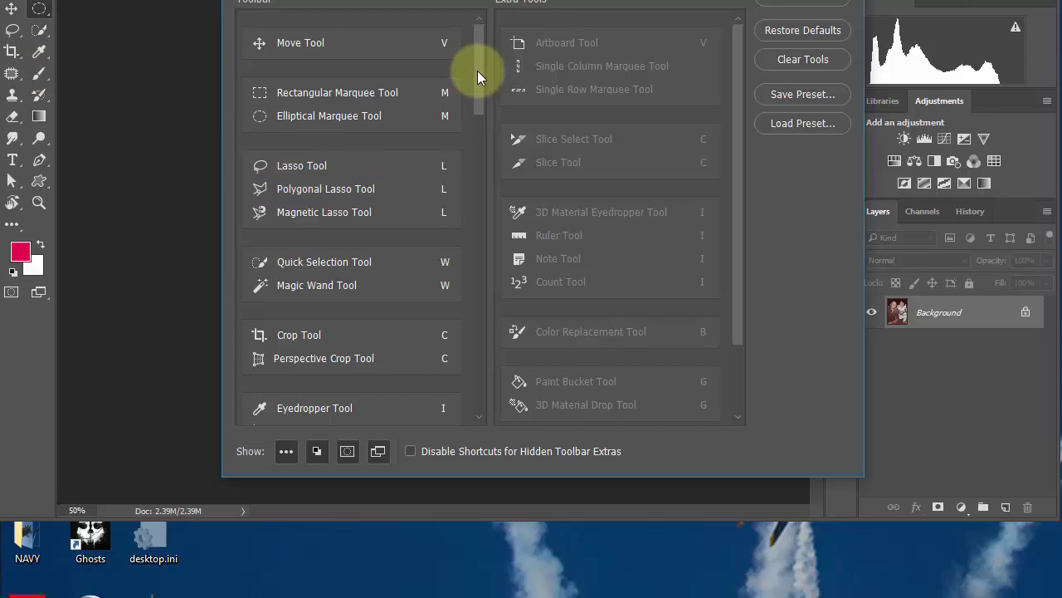
Review the remaining tool groups in the customization's Toolbar list down to the Zoom Tool, then close the dialog
left_click_drag(477, 73, 471, 155)
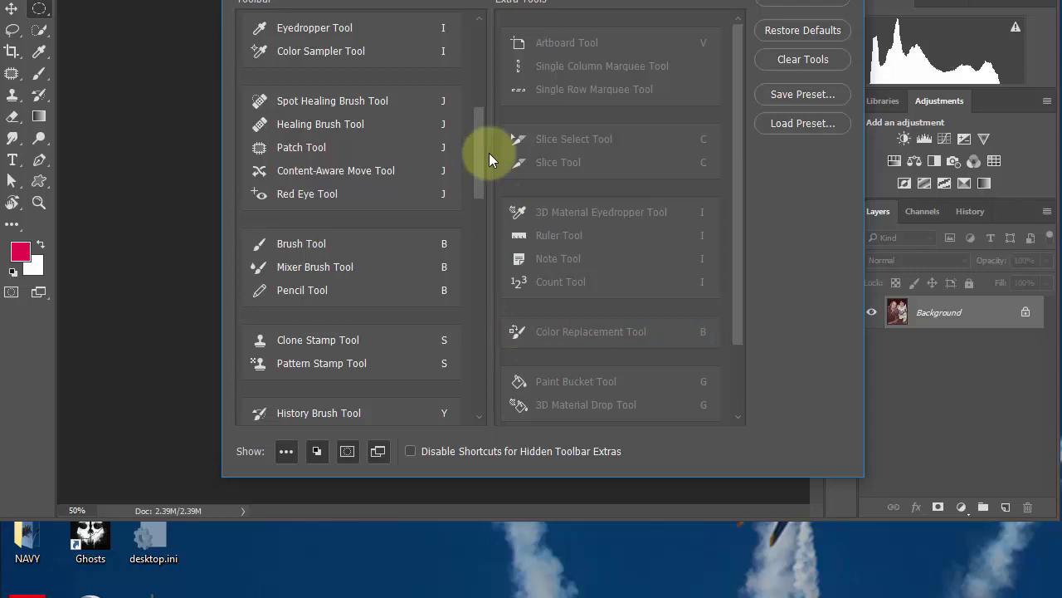
left_click_drag(481, 135, 487, 201)
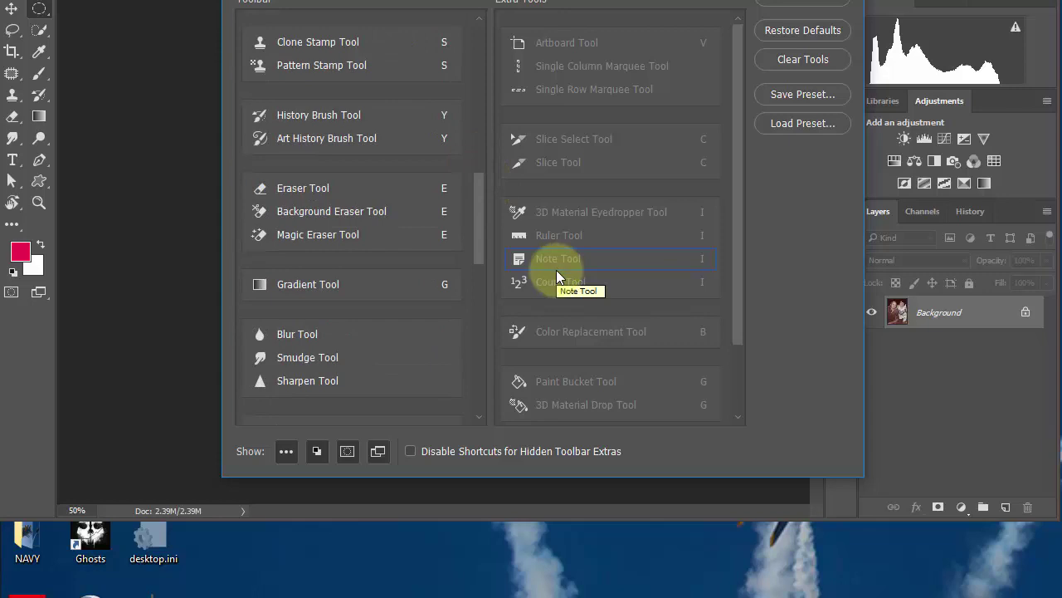
left_click_drag(482, 200, 486, 260)
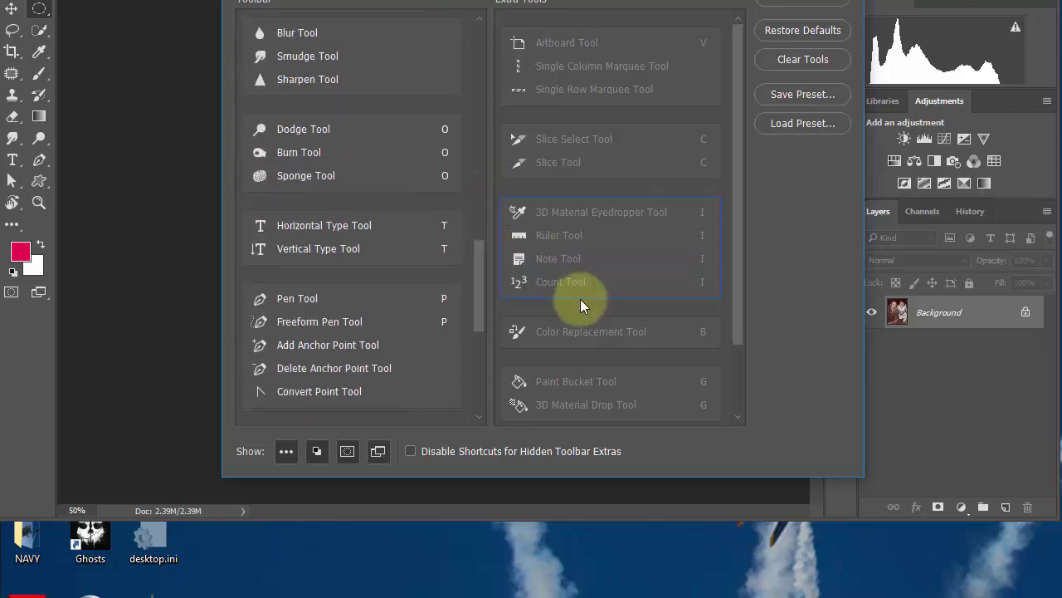
left_click_drag(574, 299, 571, 298)
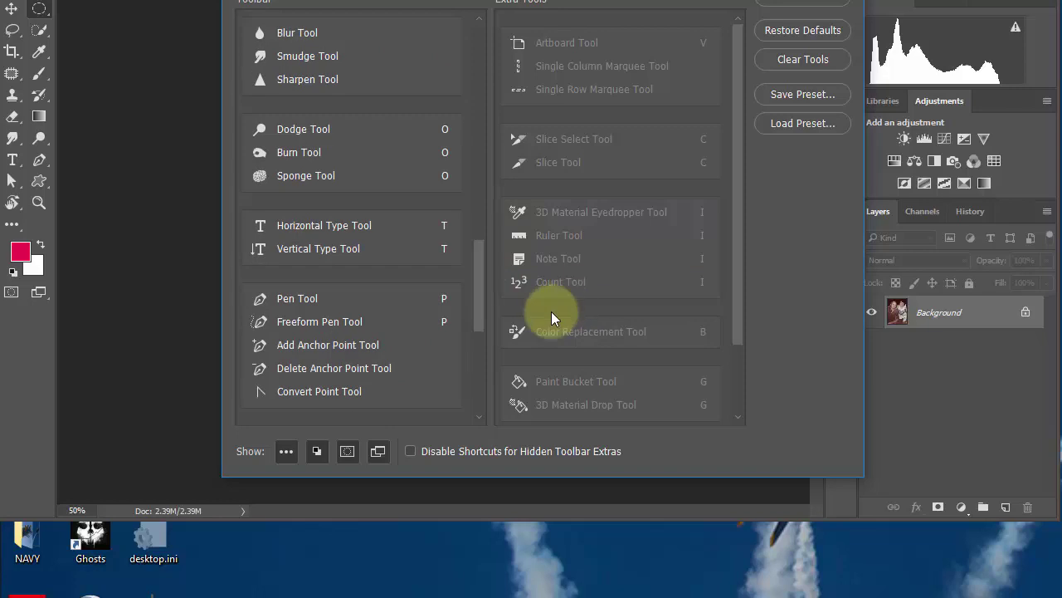
left_click_drag(477, 258, 479, 342)
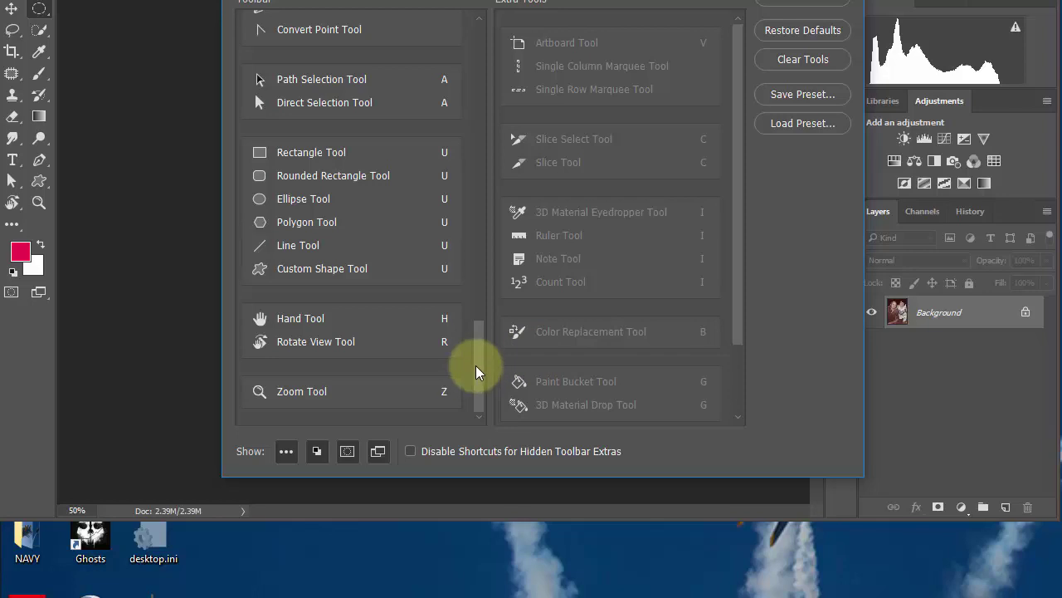
mouse_move(481, 374)
left_mouse_down()
mouse_move(483, 343)
mouse_move(483, 354)
left_mouse_up()
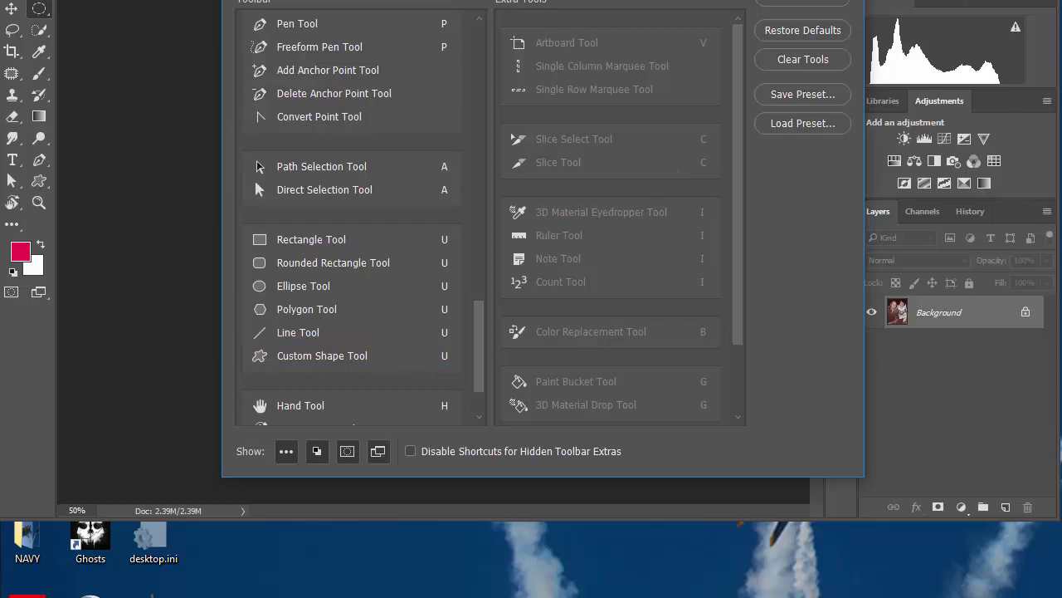
key("Return")
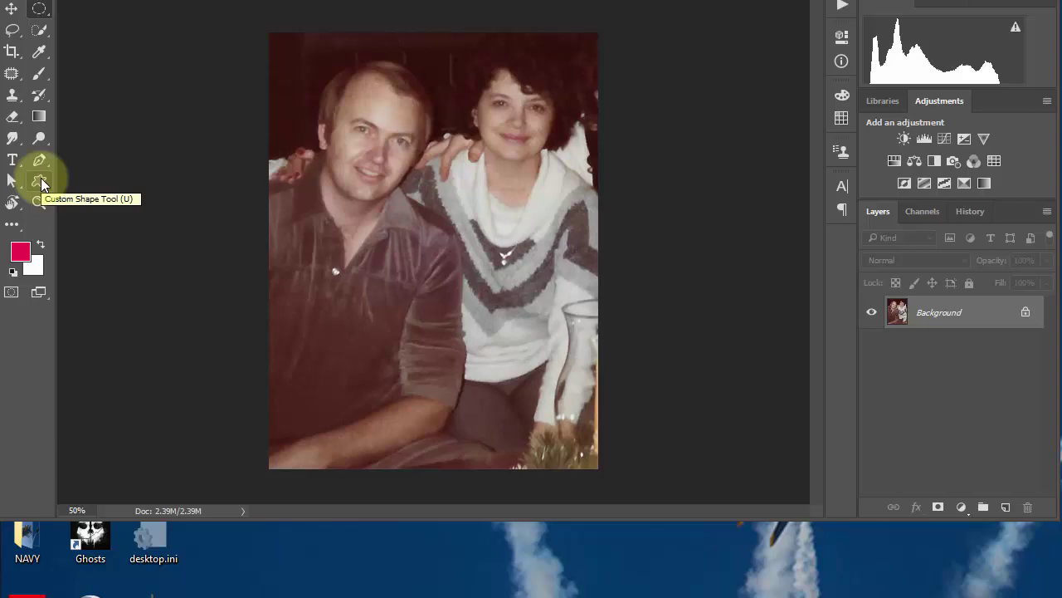
Show the tools grouped under the Custom Shape Tool, the Pen Tool and the Brush Tool
left_click(41, 177)
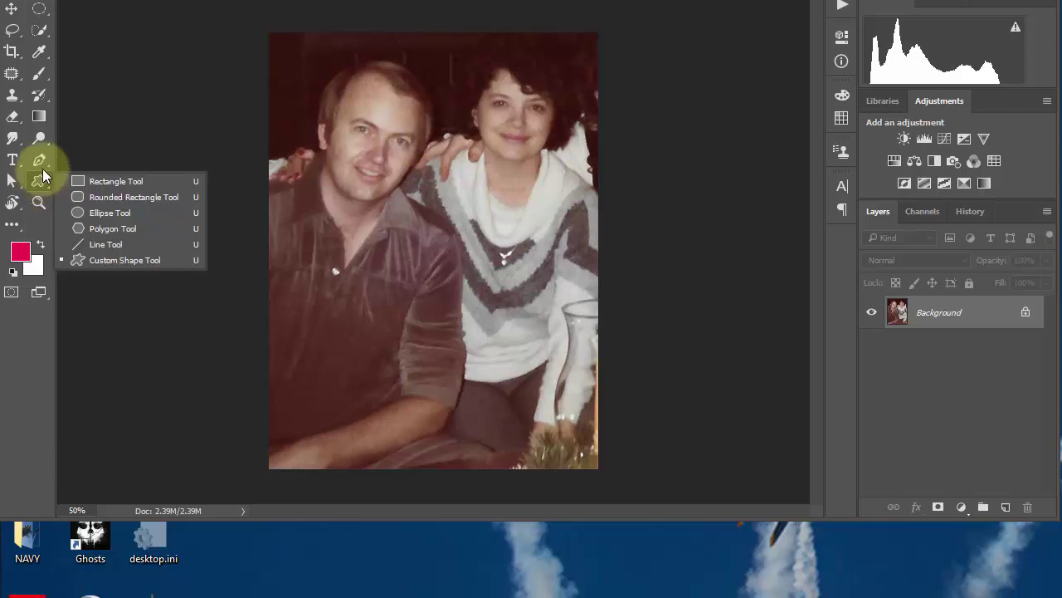
left_click(39, 165)
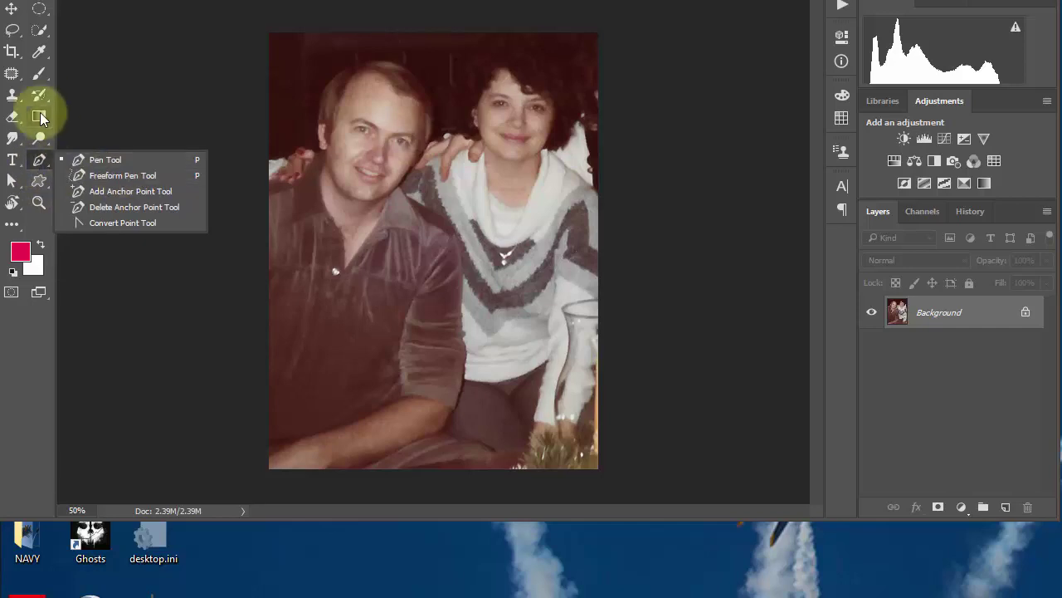
left_click(40, 75)
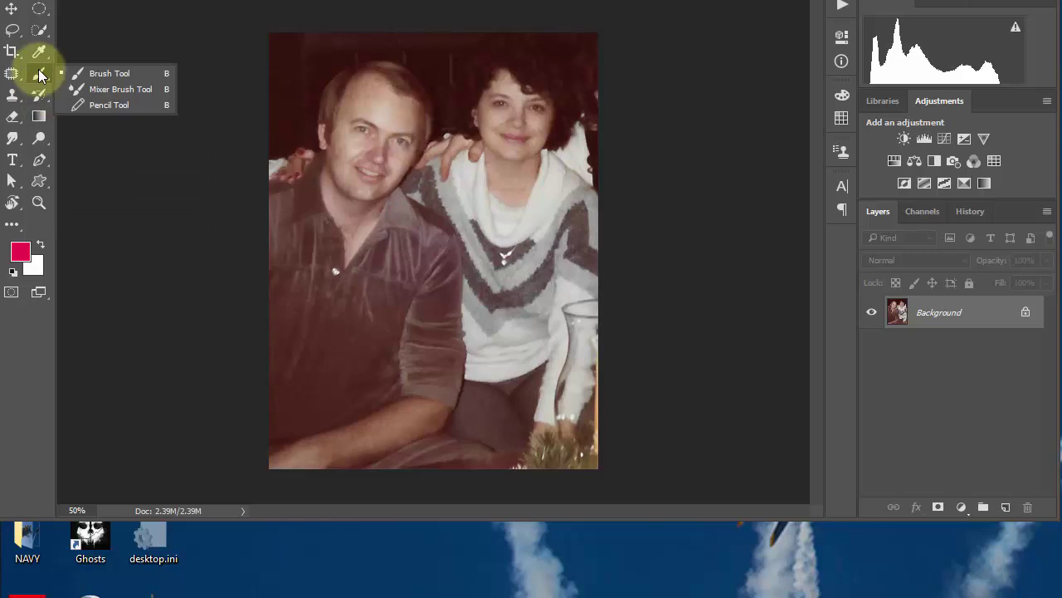
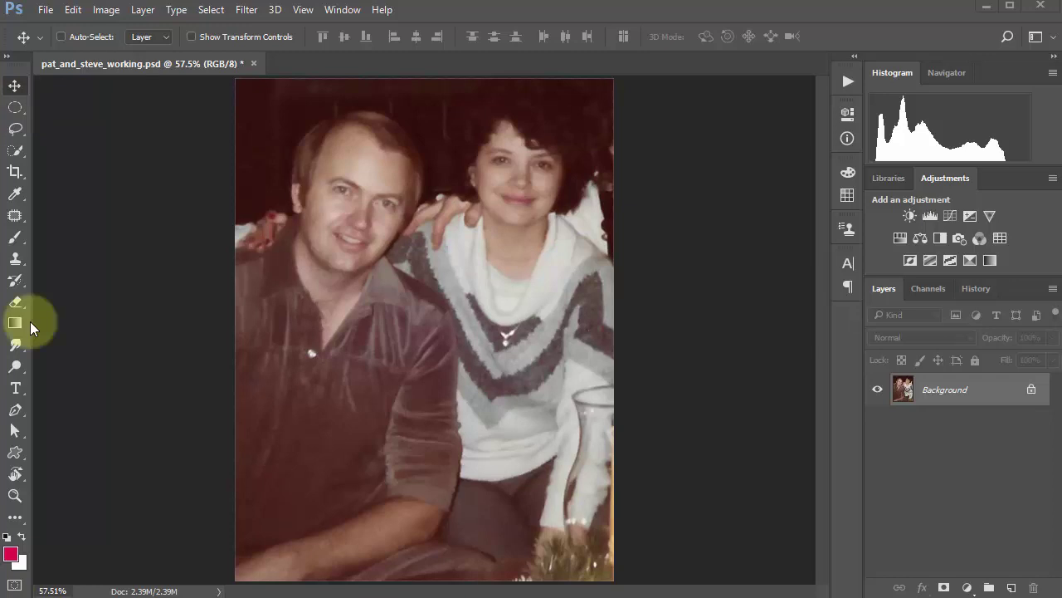
Activate the Brush Tool, then switch back to the Move Tool
left_click(15, 237)
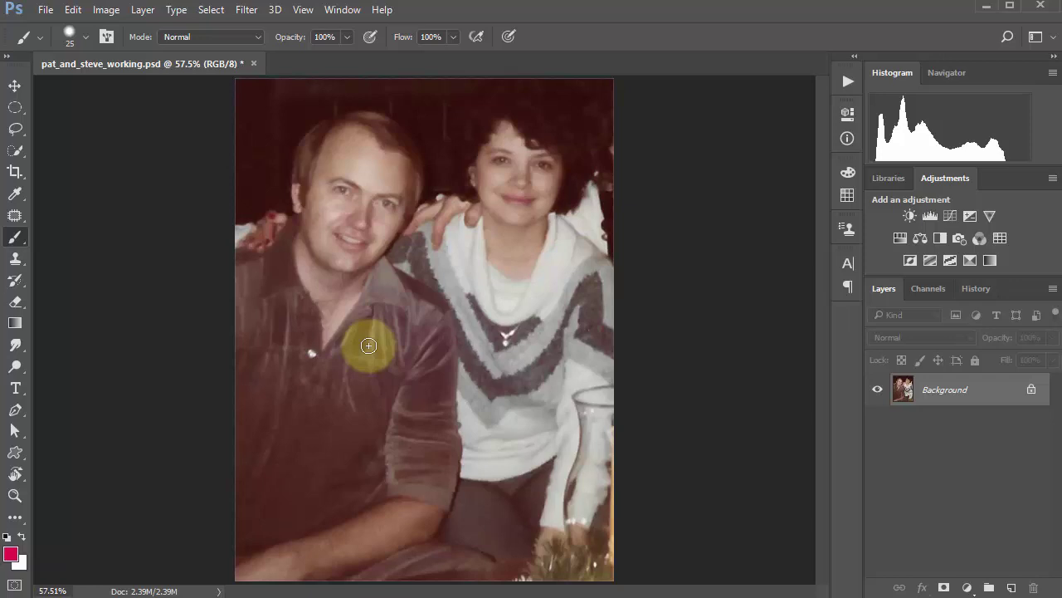
key("v")
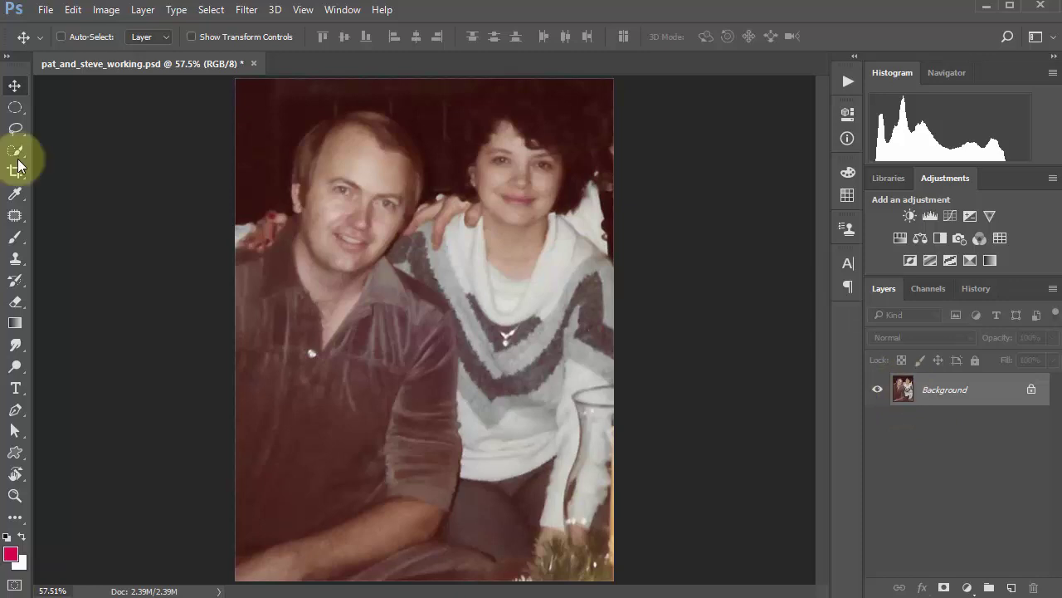
Draw a selection around the man's head with the Rectangular Marquee Tool
left_click_drag(15, 106, 59, 105)
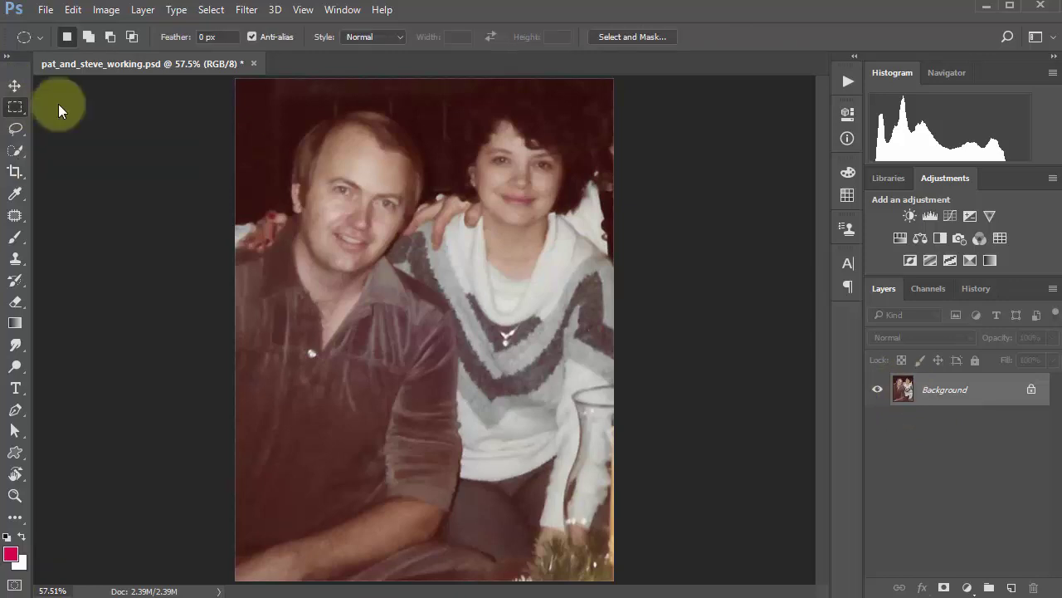
left_click_drag(284, 107, 424, 287)
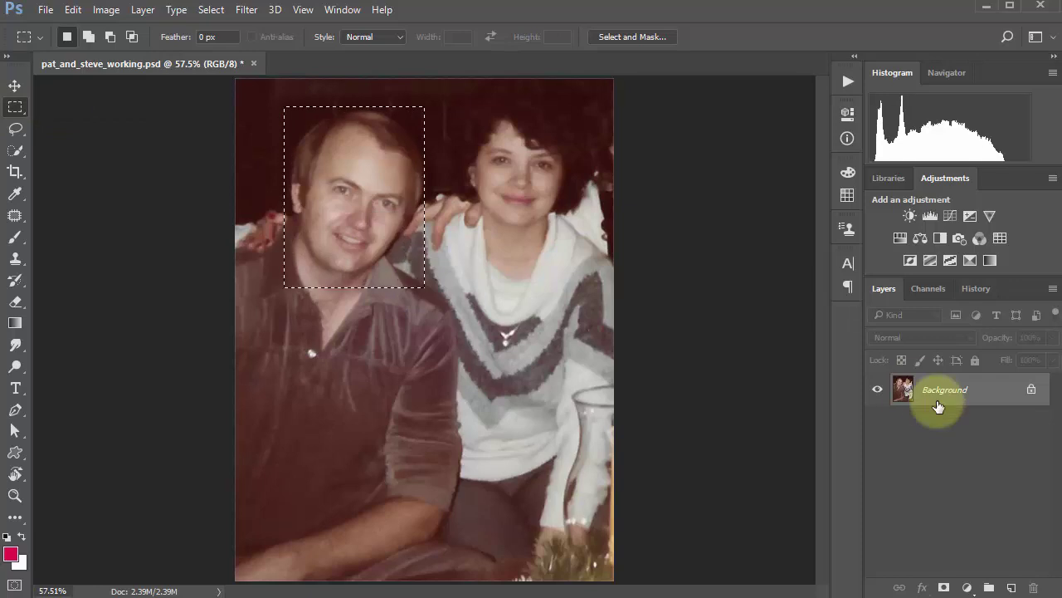
Copy the selected head and paste it as a new layer, checking it by toggling the Background layer's visibility
left_click(73, 9)
left_click(116, 122)
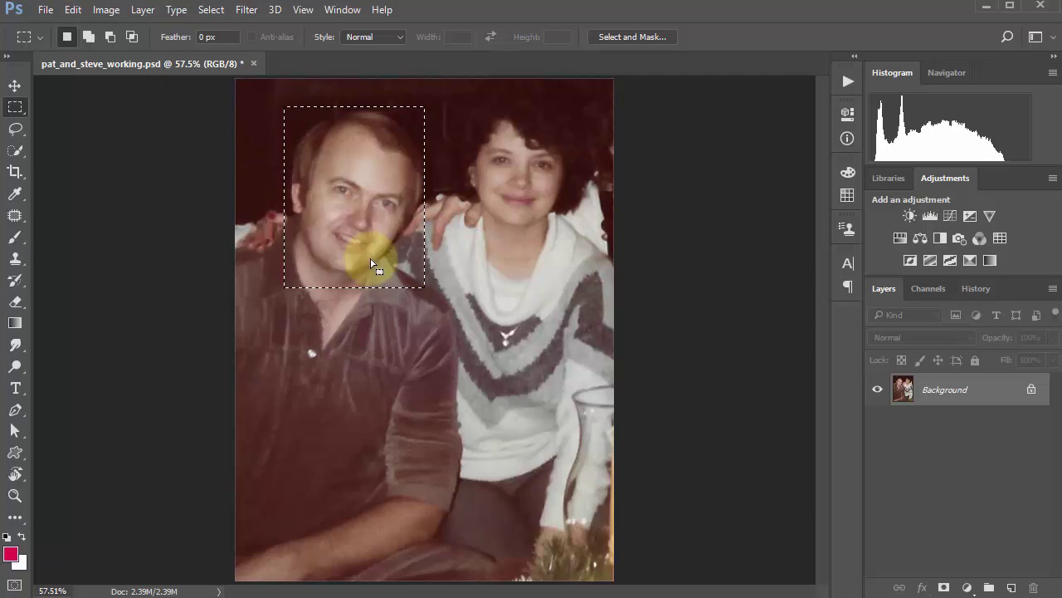
left_click(73, 10)
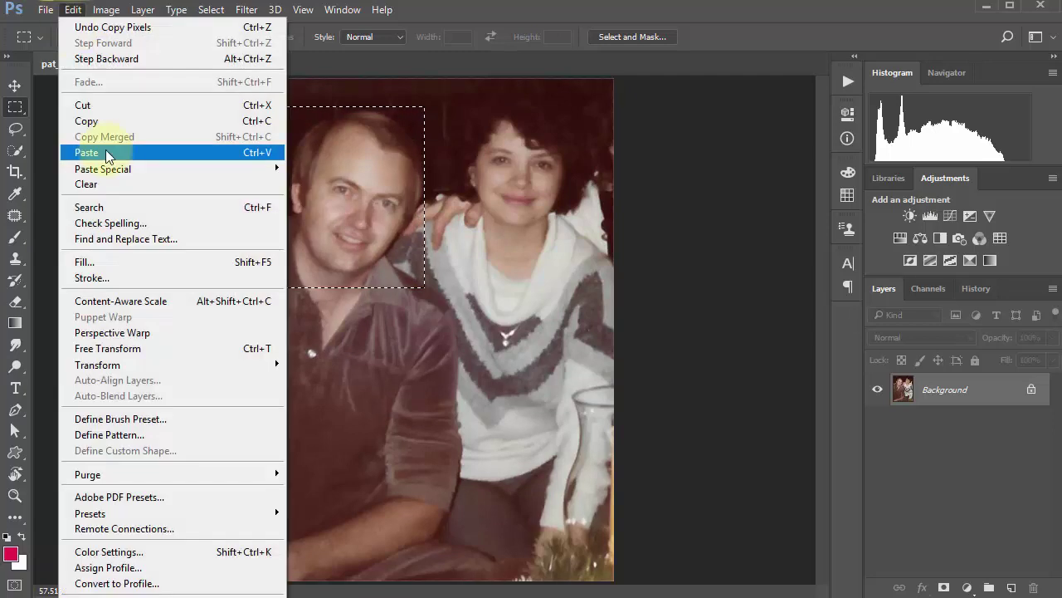
left_click(111, 156)
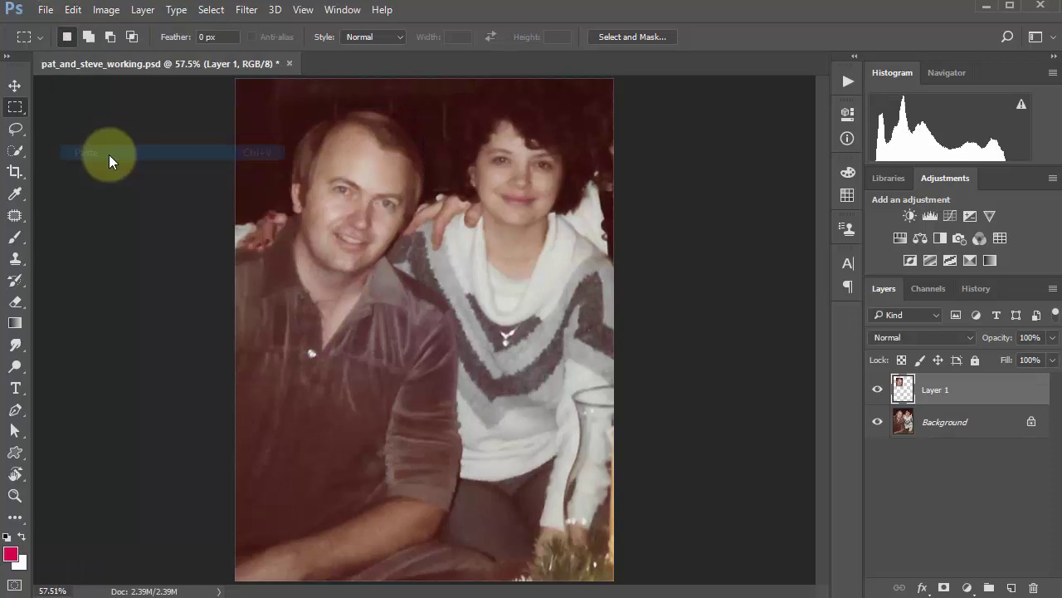
left_click(878, 429)
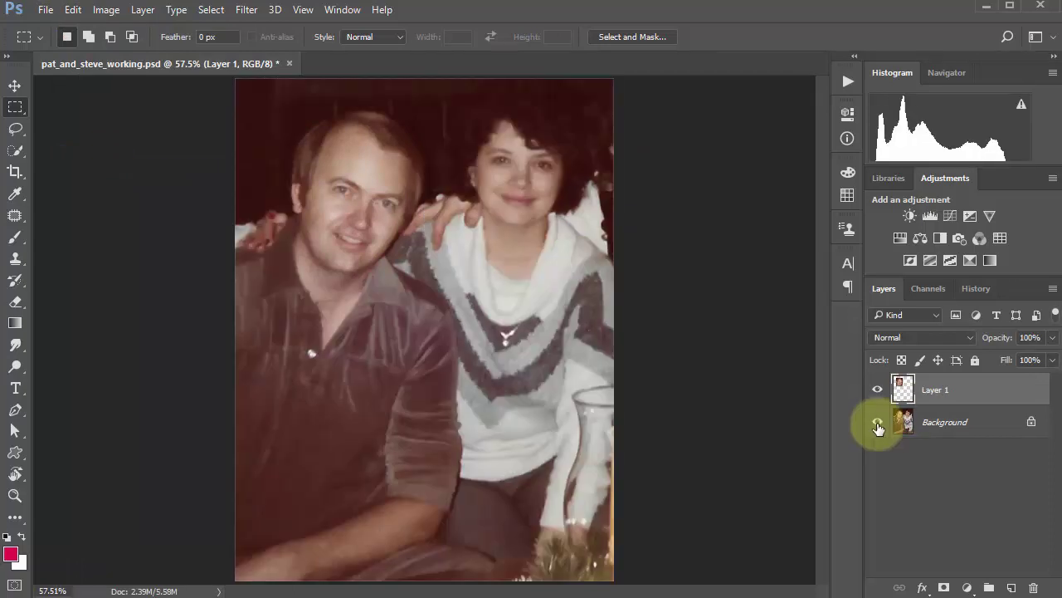
Load the pasted layer's outline as a selection and delete that layer
left_click(903, 389, "ctrl")
left_click(1034, 587)
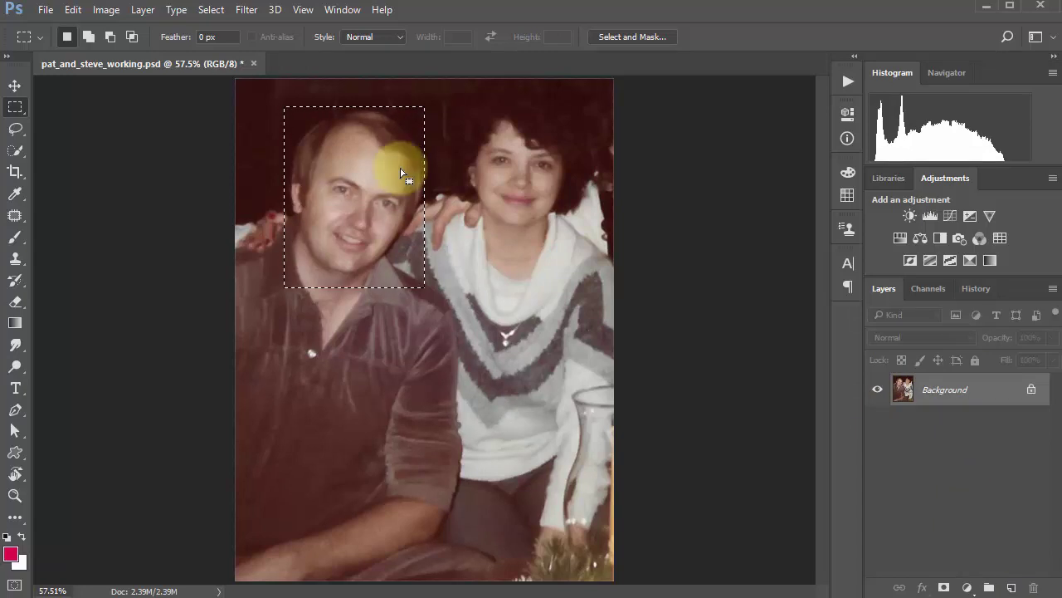
Copy the selected head onto a new layer in one command and check it by hiding and showing the Background layer
key("ctrl+j")
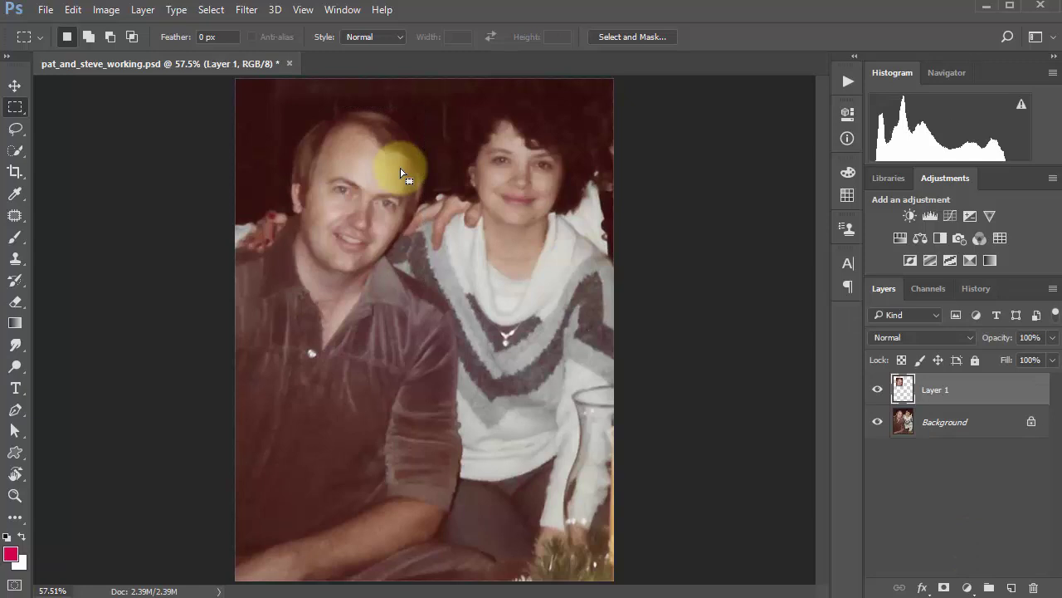
left_click(880, 423)
left_click(880, 424)
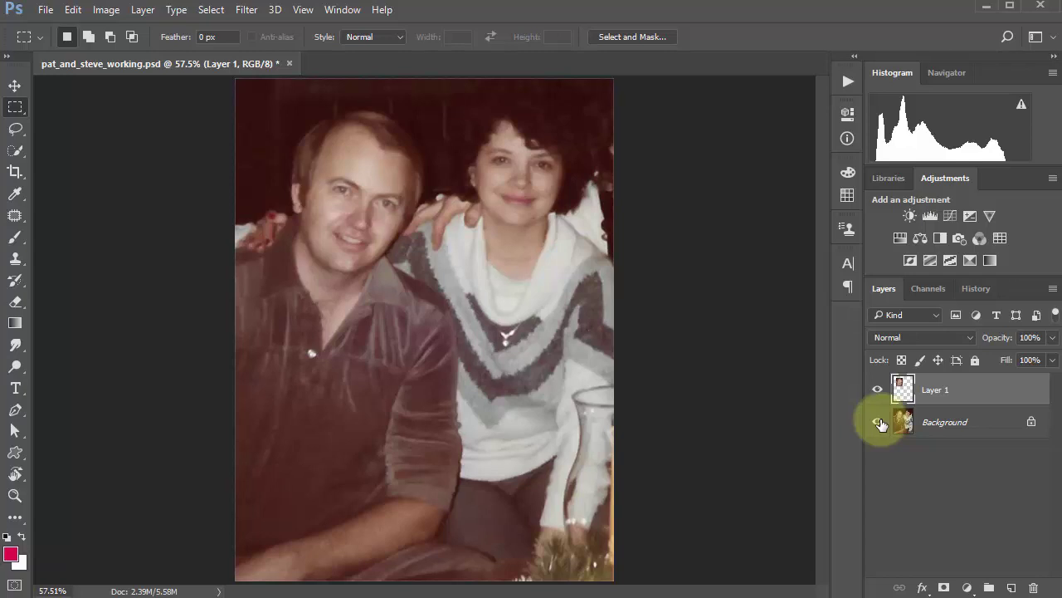
Hide Layer 1, duplicate the whole Background layer, and delete the duplicate
left_click(877, 389)
left_click(967, 419)
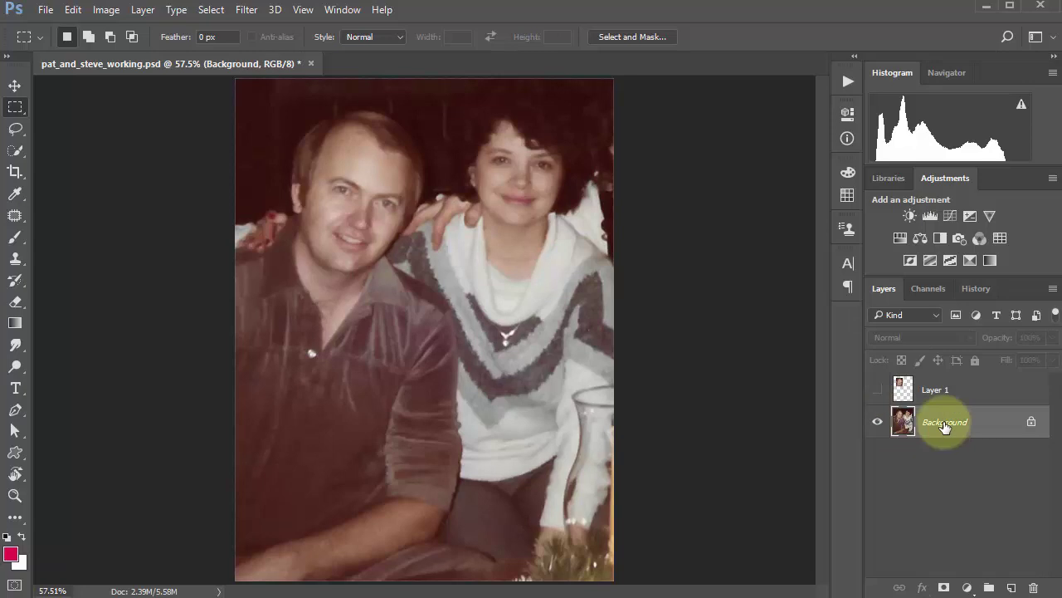
key("ctrl+j")
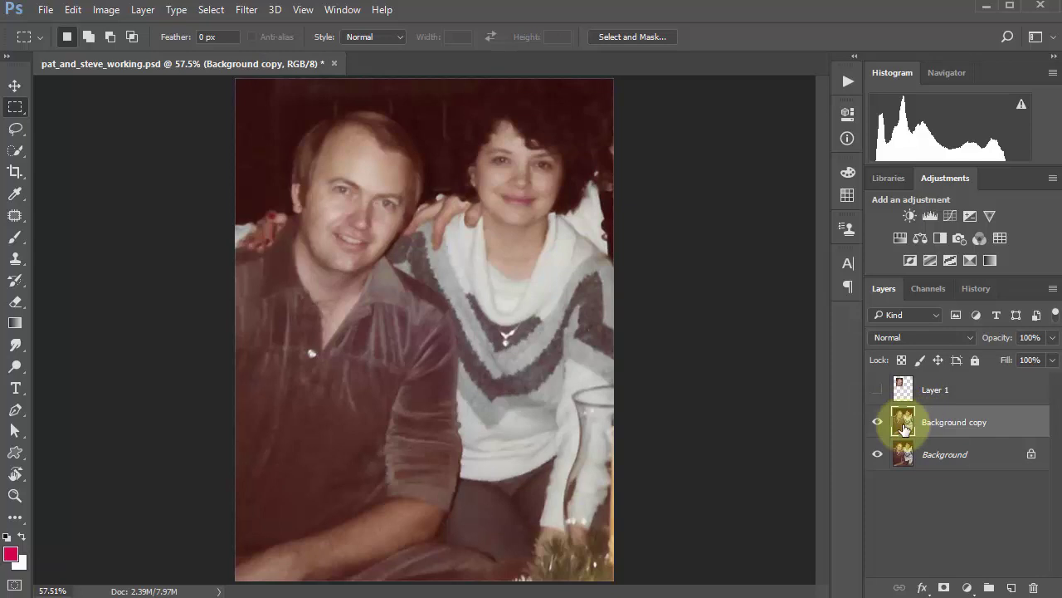
left_click_drag(944, 428, 1033, 586)
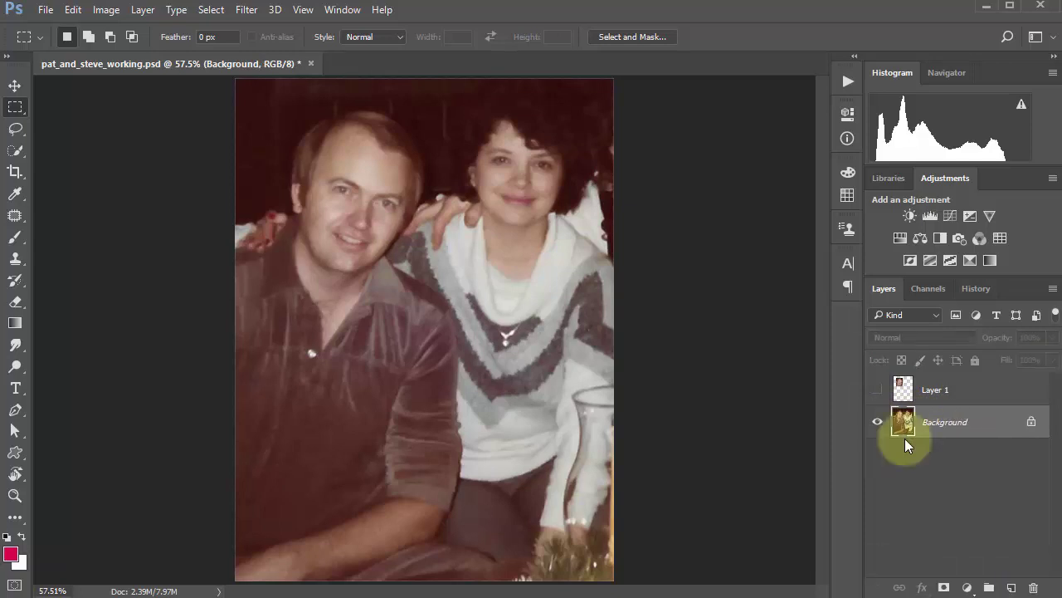
Show and select Layer 1, and move its head copy over the woman's face and down onto her sweater with the Move Tool
left_click(907, 392)
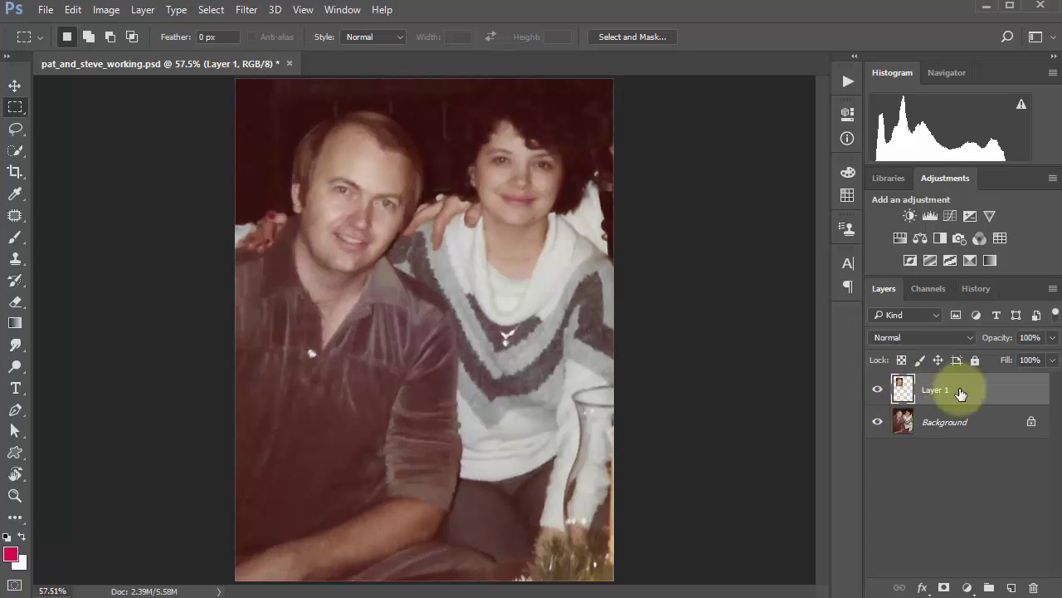
left_click(16, 88)
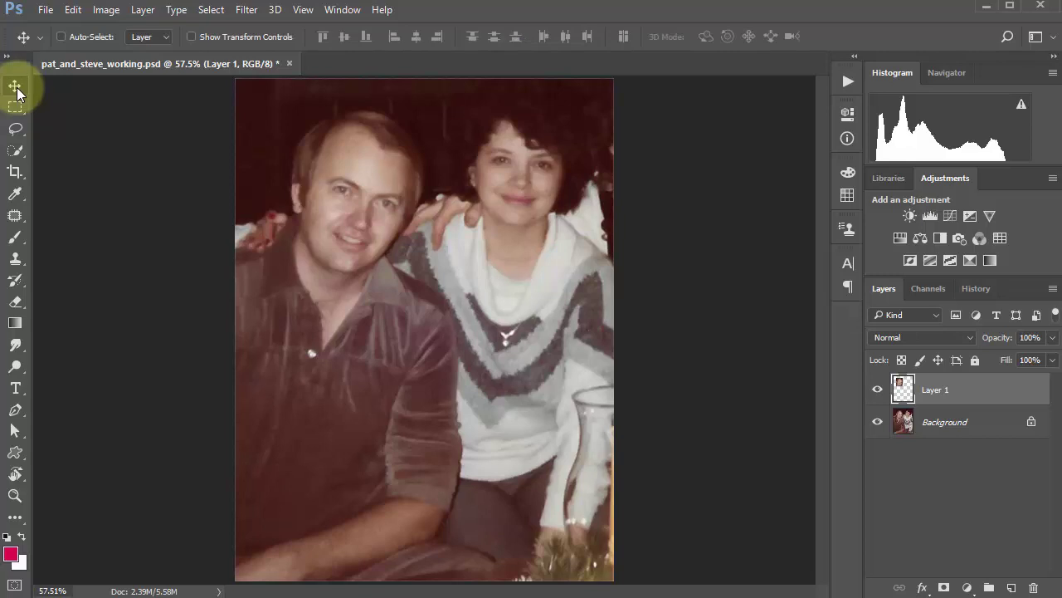
left_click_drag(357, 205, 536, 159)
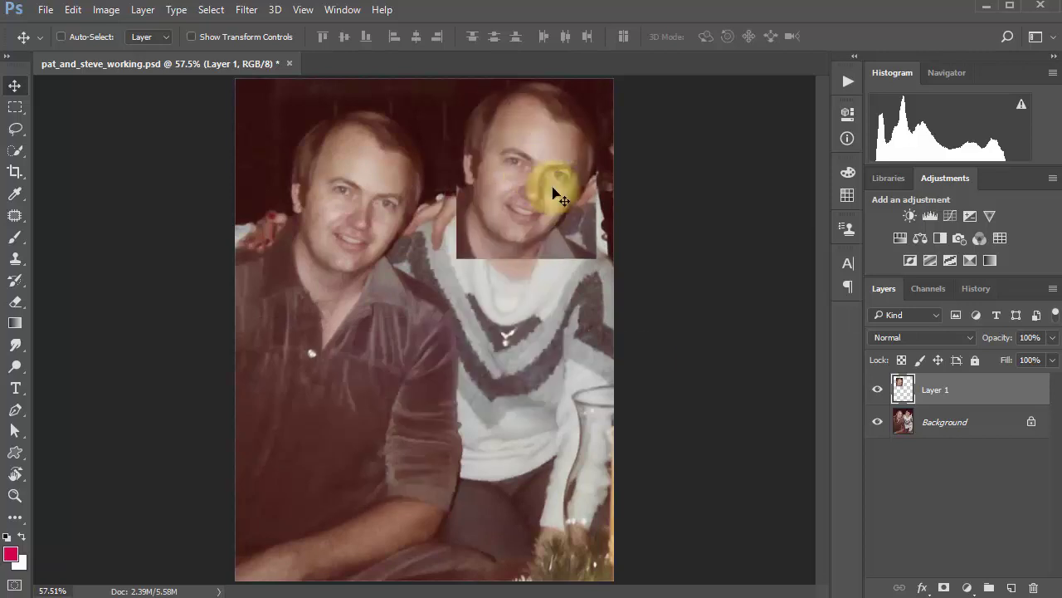
left_click_drag(541, 203, 518, 329)
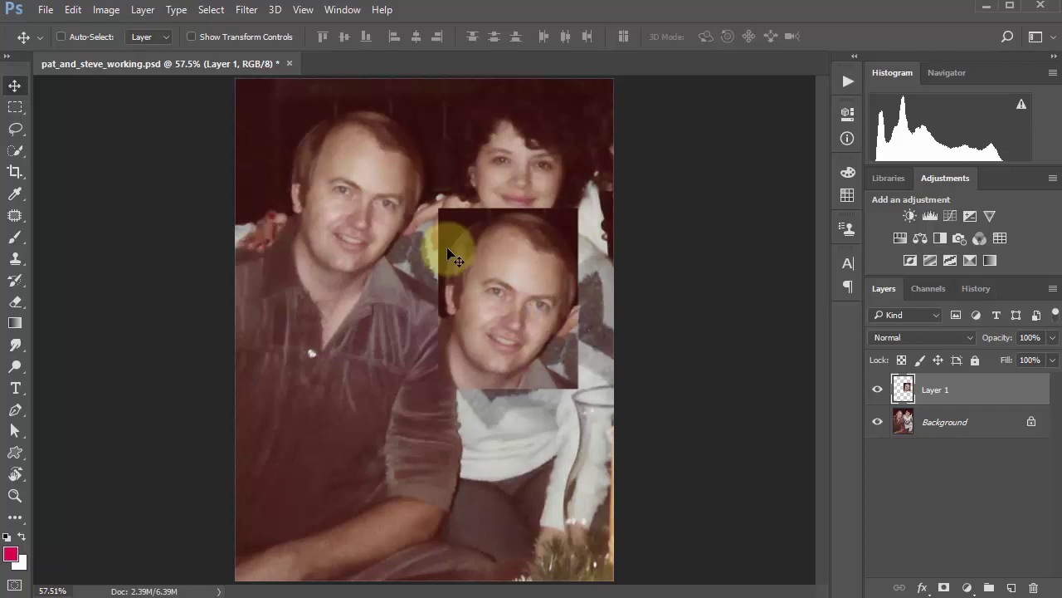
left_click_drag(496, 284, 503, 349)
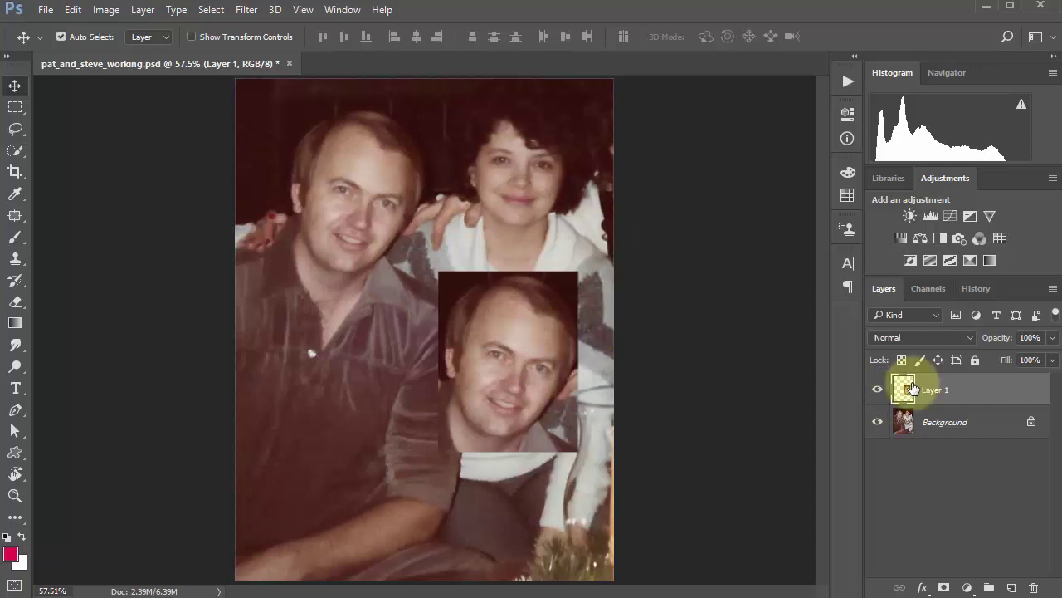
Duplicate Layer 1 twice, moving Layer 1 copy 2 over the woman's face and Layer 1 copy to the photo's lower-left area
key("ctrl+j")
key("ctrl+j")
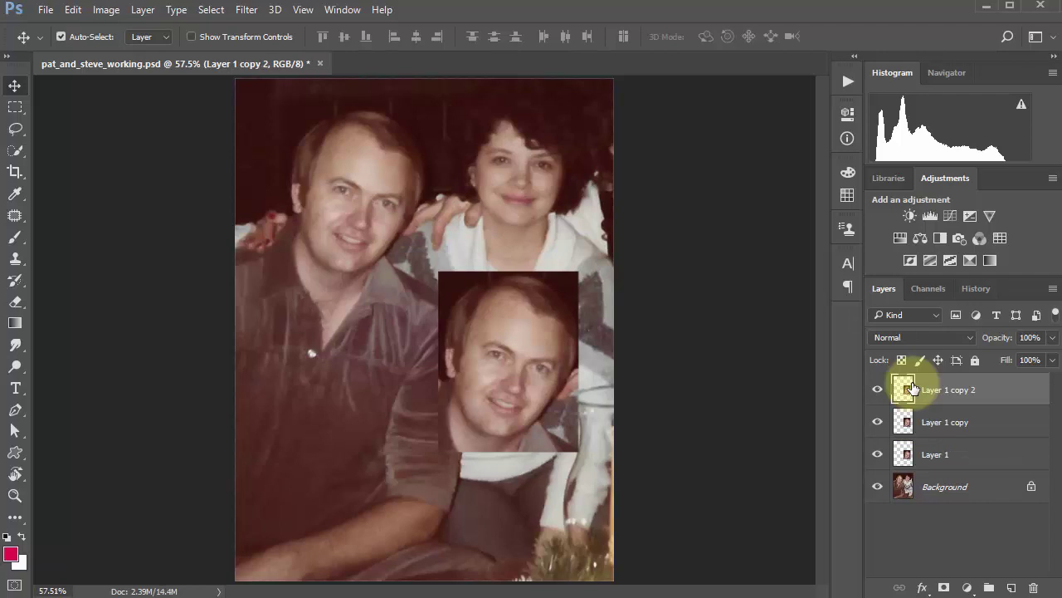
left_click_drag(503, 323, 536, 139)
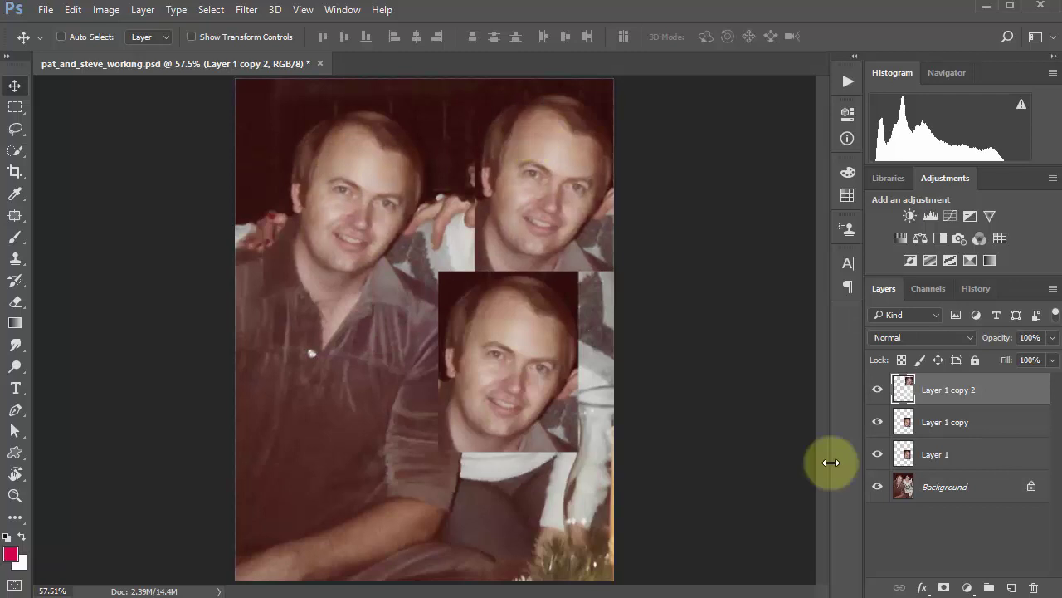
left_click(895, 427)
left_click_drag(474, 375, 290, 474)
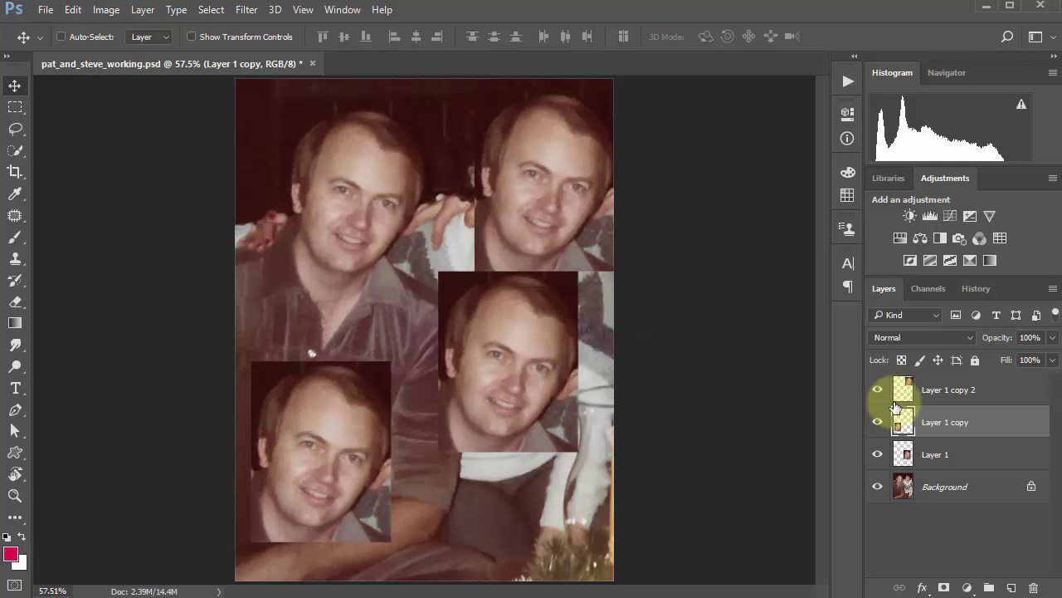
Select Layer 1, then use the Move Tool's Auto-Select to pick Layer 1 copy 2 directly from the head over the woman's face
left_click(904, 456)
mouse_move(541, 169)
left_mouse_down()
mouse_move(517, 166)
mouse_move(527, 167)
left_mouse_up()
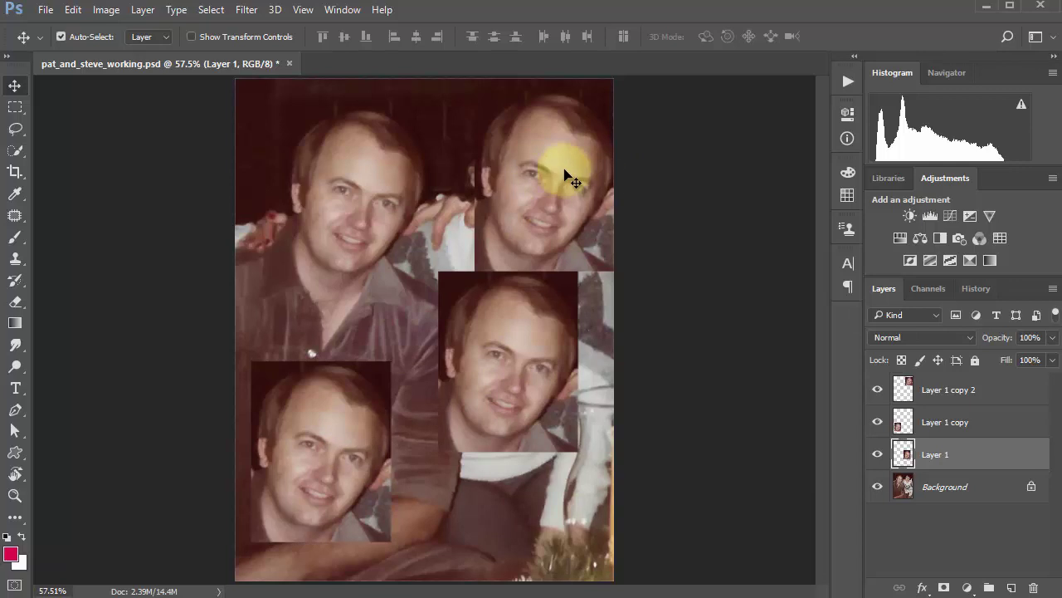
left_click(560, 166)
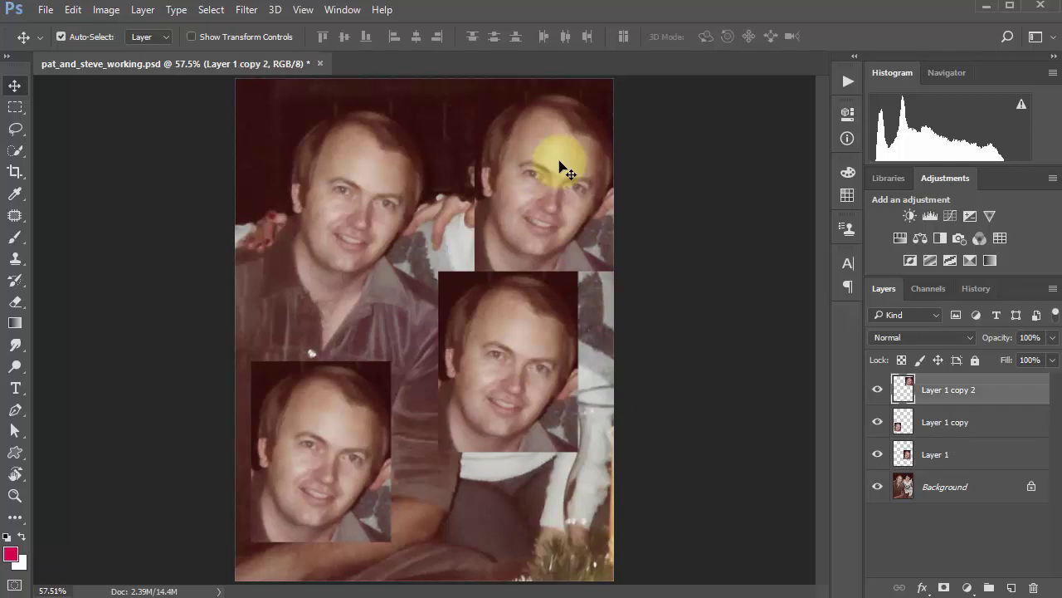
Move Layer 1 copy 2 slightly up, then auto-select and move all three head copies into an overlapping stack over the man
left_click_drag(562, 206, 547, 180)
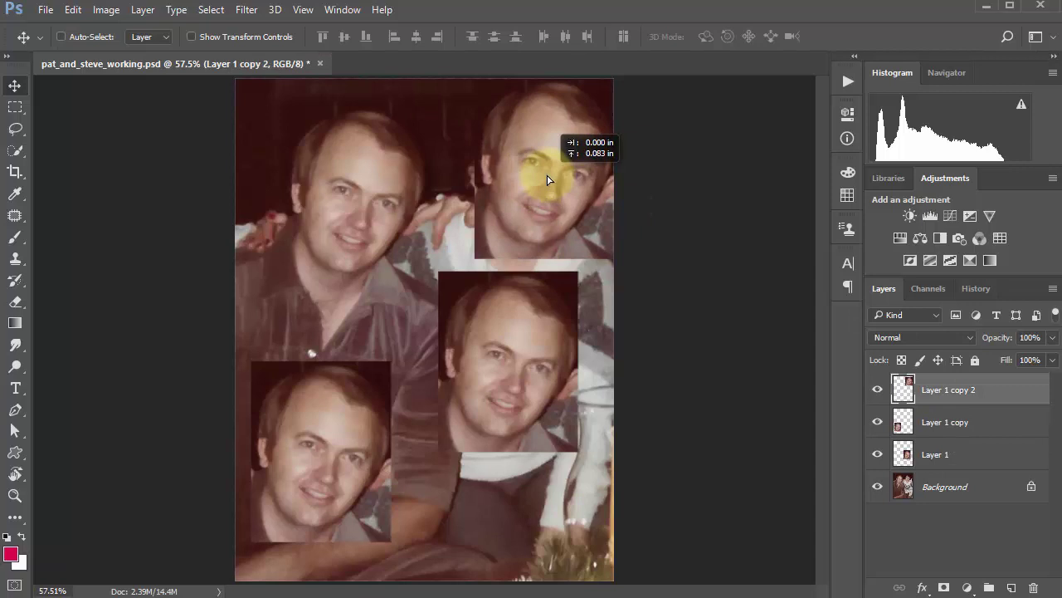
key("ctrl")
left_click(306, 438)
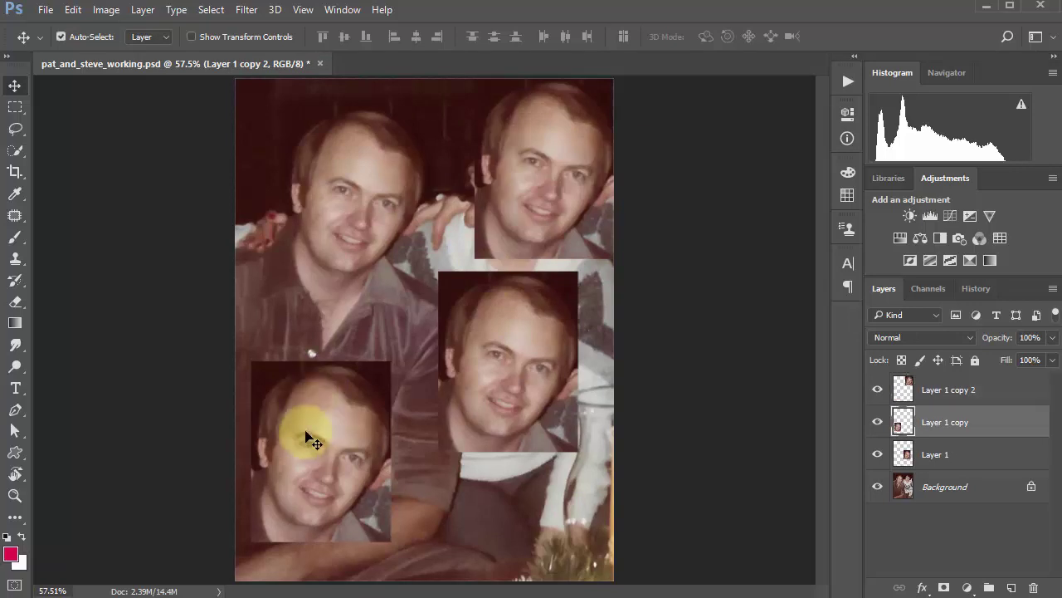
left_click_drag(307, 429, 324, 452)
left_click_drag(514, 325, 319, 204)
left_click_drag(523, 209, 315, 290)
left_click_drag(351, 482, 356, 268)
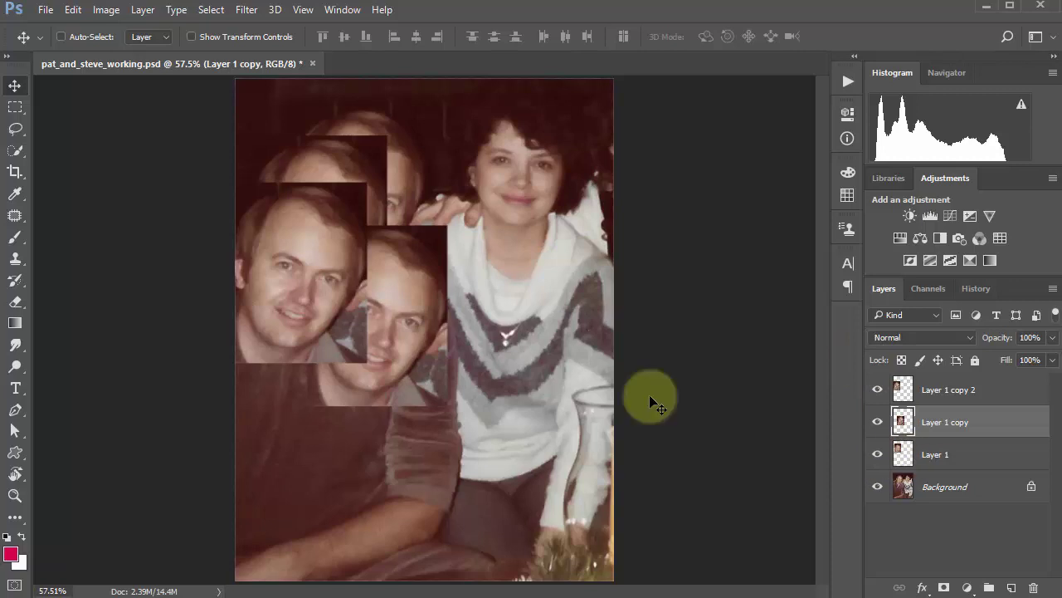
Move Layer 1 copy out of the overlapping heads onto the woman's lower sweater, and hide all three head layers
left_click_drag(428, 304, 397, 290)
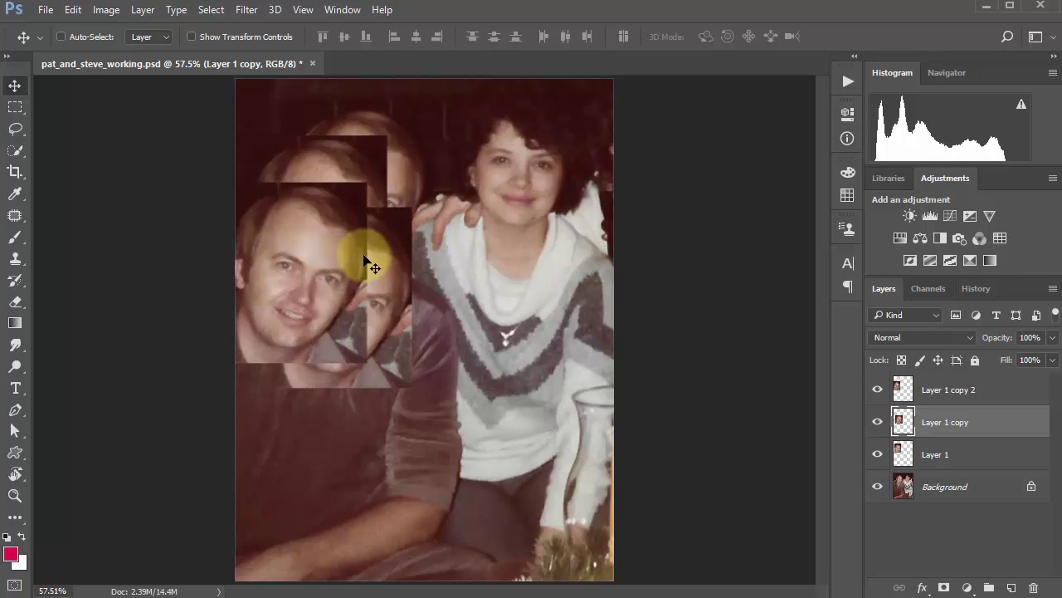
left_click_drag(403, 268, 533, 335)
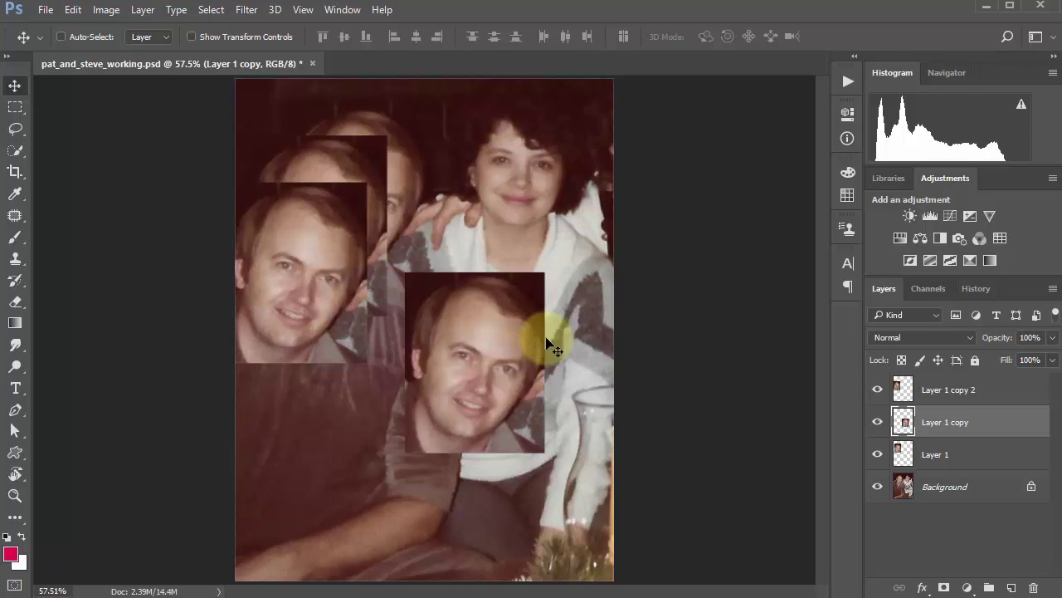
left_click_drag(321, 238, 295, 285)
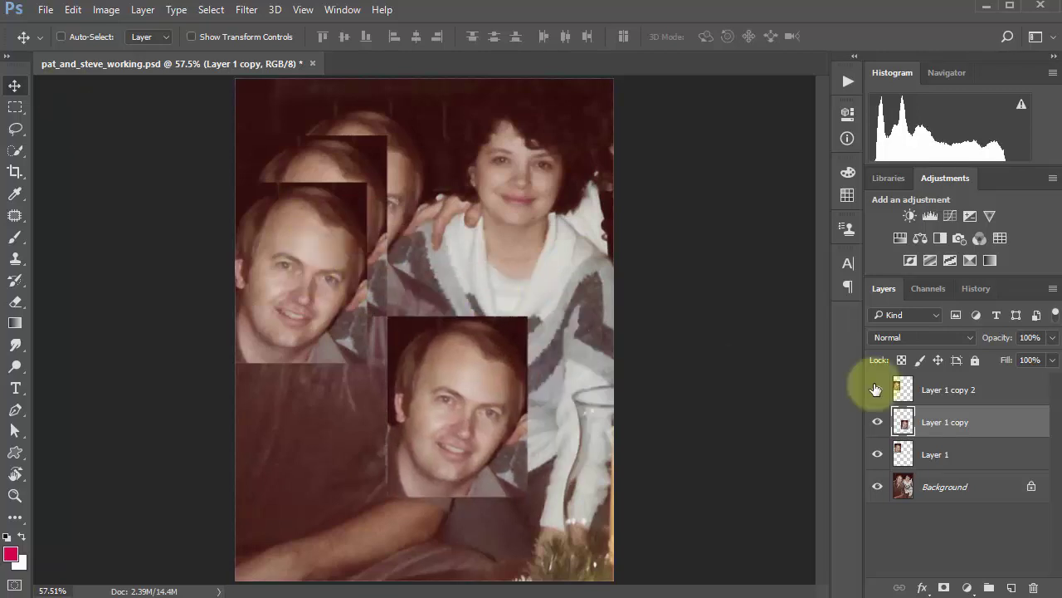
left_click_drag(878, 390, 877, 454)
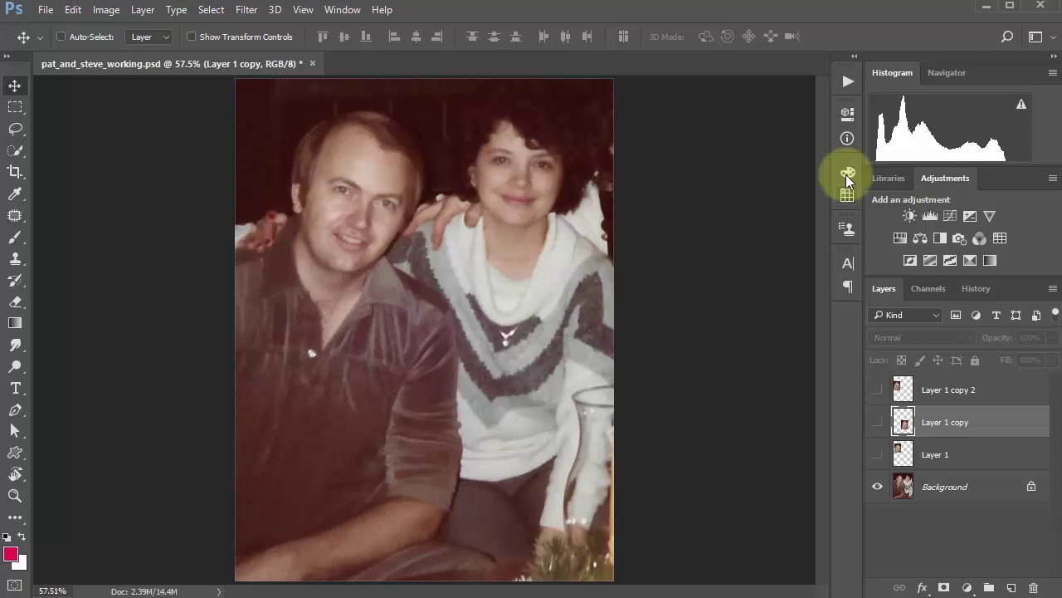
left_click(339, 11)
mouse_move(382, 43)
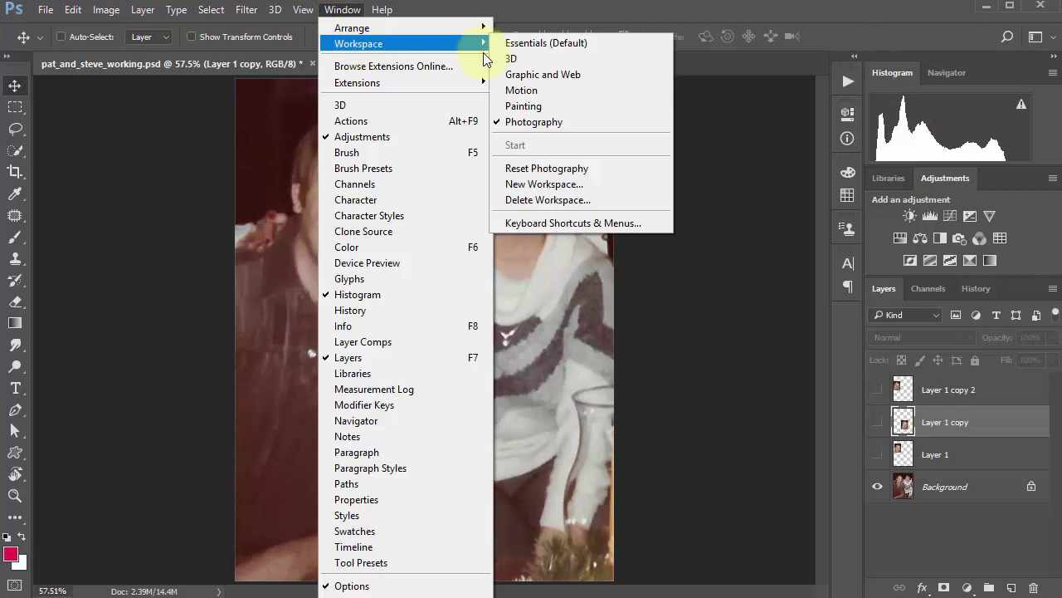
left_click(854, 15)
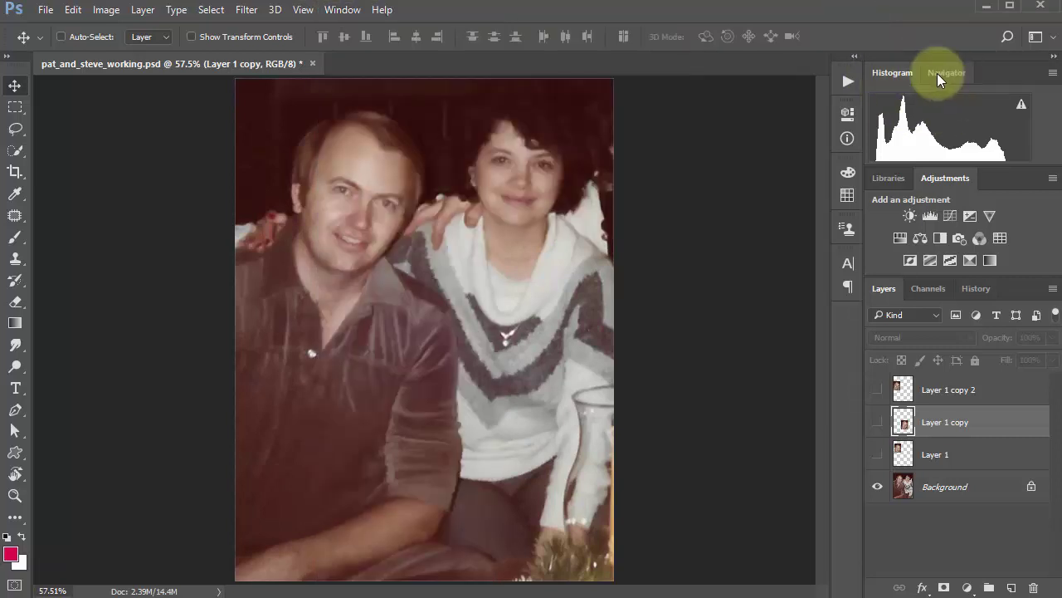
Use the Navigator to magnify the woman's face to 201% and 386%, zoom back out to 57.69%, and return to the Histogram
left_click(939, 74)
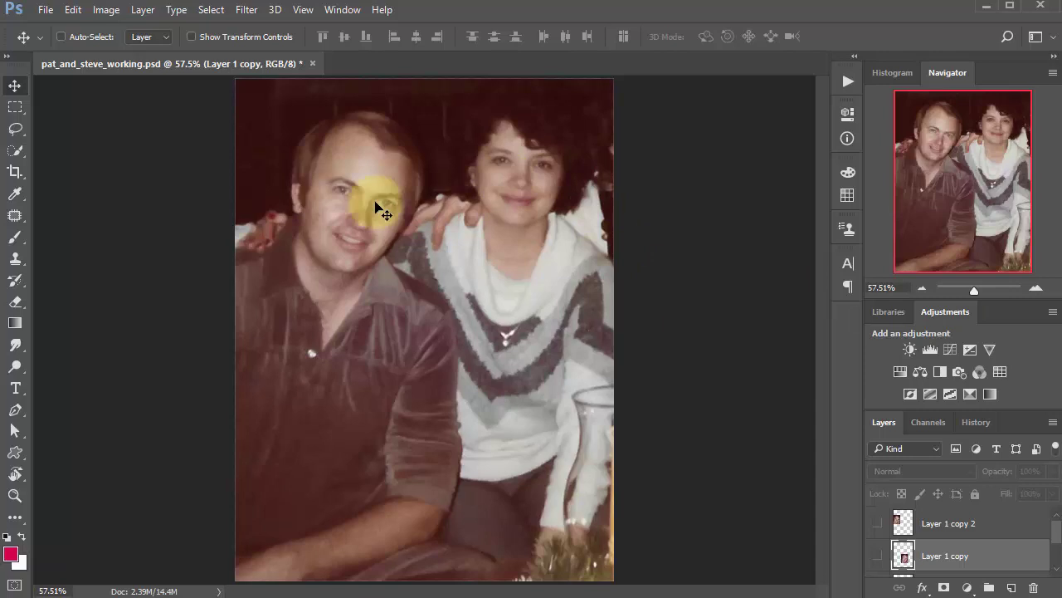
mouse_move(975, 289)
left_mouse_down()
mouse_move(995, 290)
mouse_move(952, 287)
mouse_move(987, 287)
left_mouse_up()
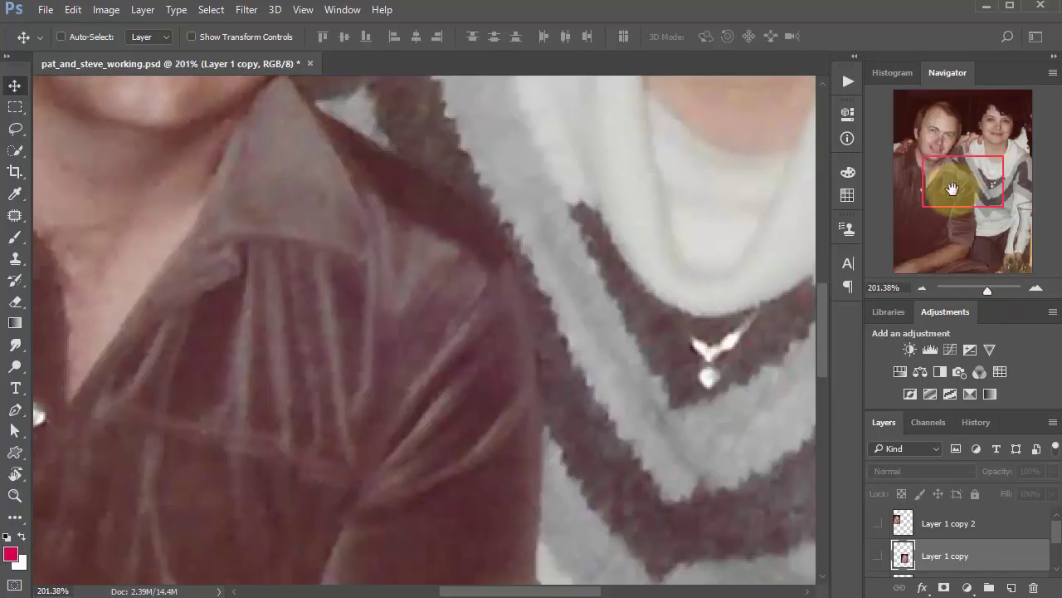
left_click_drag(966, 179, 985, 124)
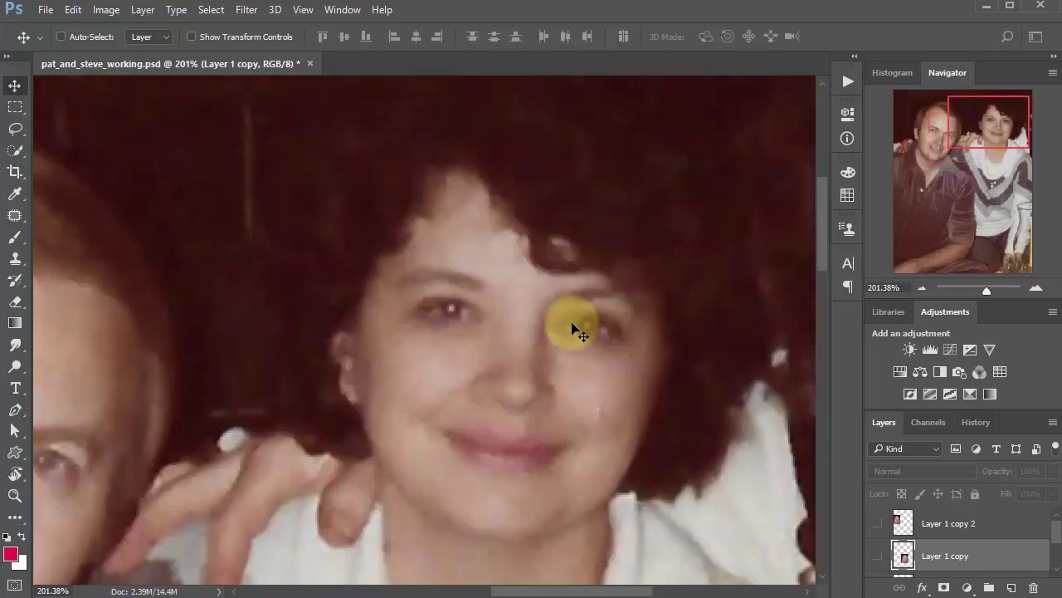
mouse_move(998, 138)
left_mouse_down()
mouse_move(935, 274)
mouse_move(957, 208)
mouse_move(967, 142)
mouse_move(956, 139)
mouse_move(1002, 140)
left_mouse_up()
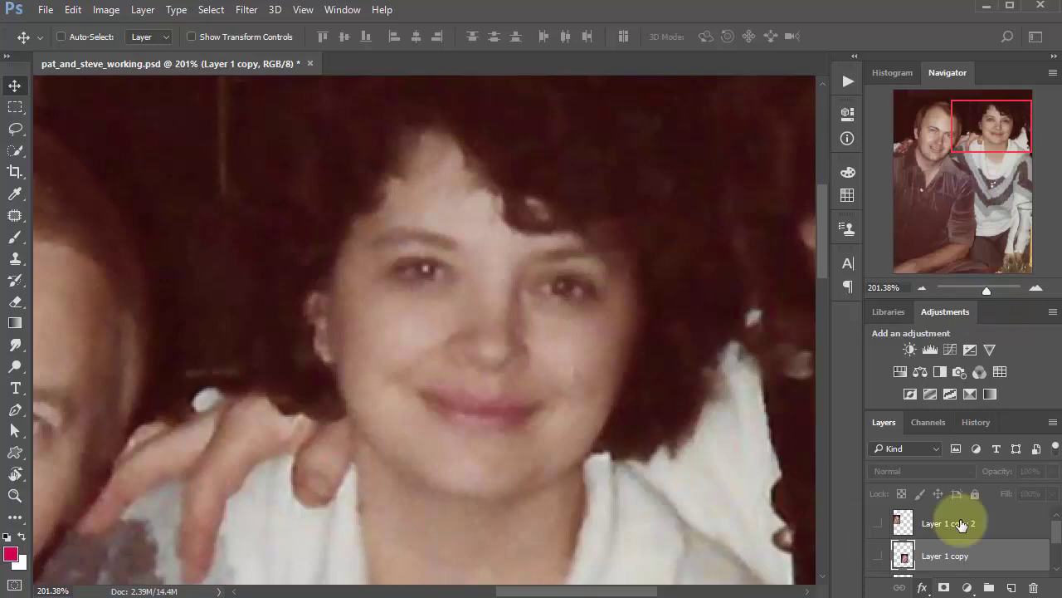
left_click_drag(987, 291, 995, 289)
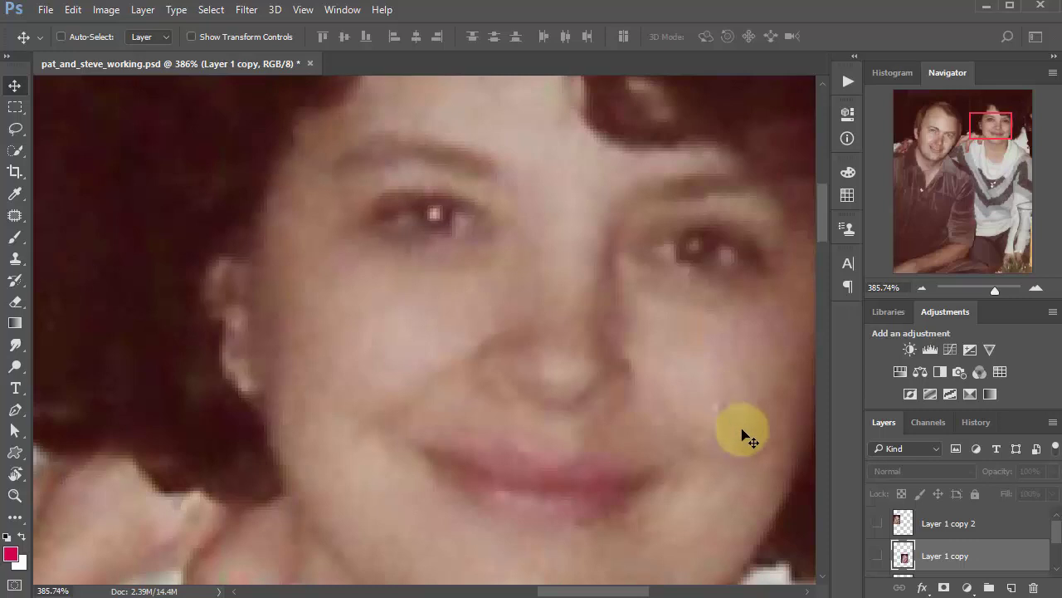
left_click_drag(990, 290, 975, 290)
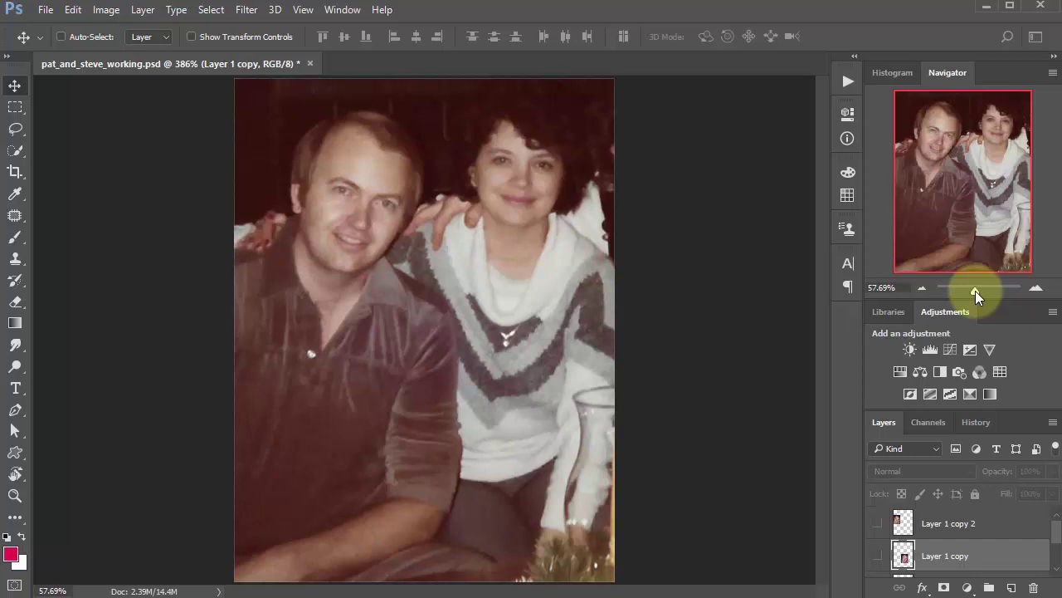
left_click(885, 74)
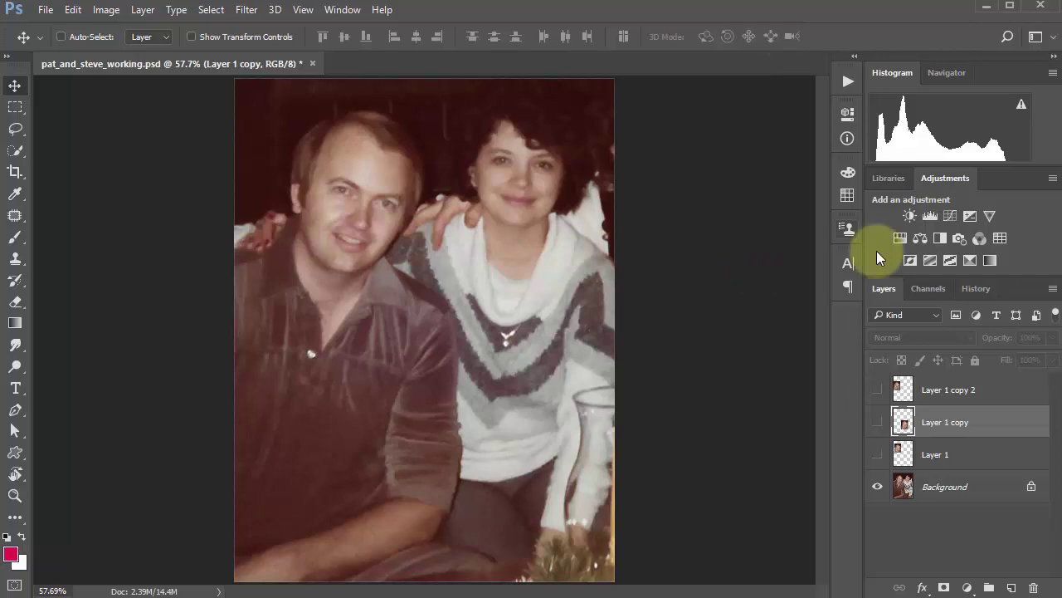
left_click(342, 9)
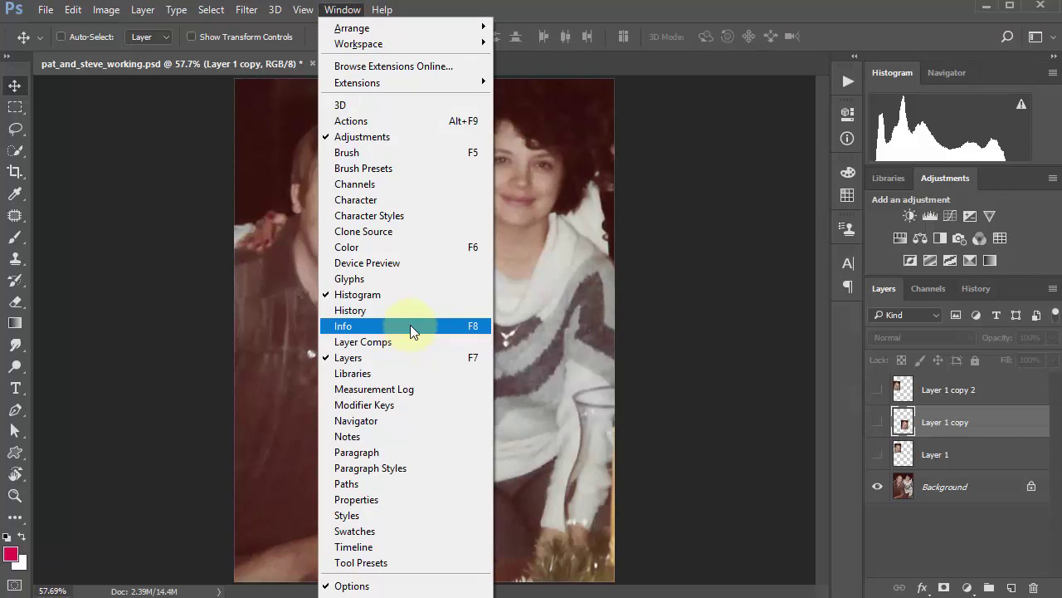
left_click(913, 490)
left_click(913, 489)
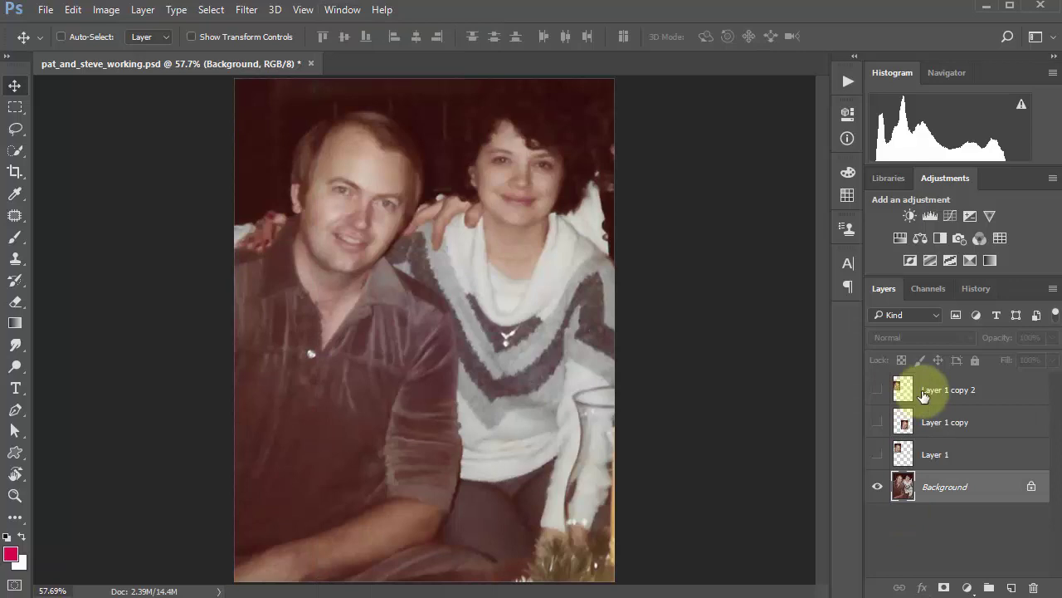
left_click(949, 392)
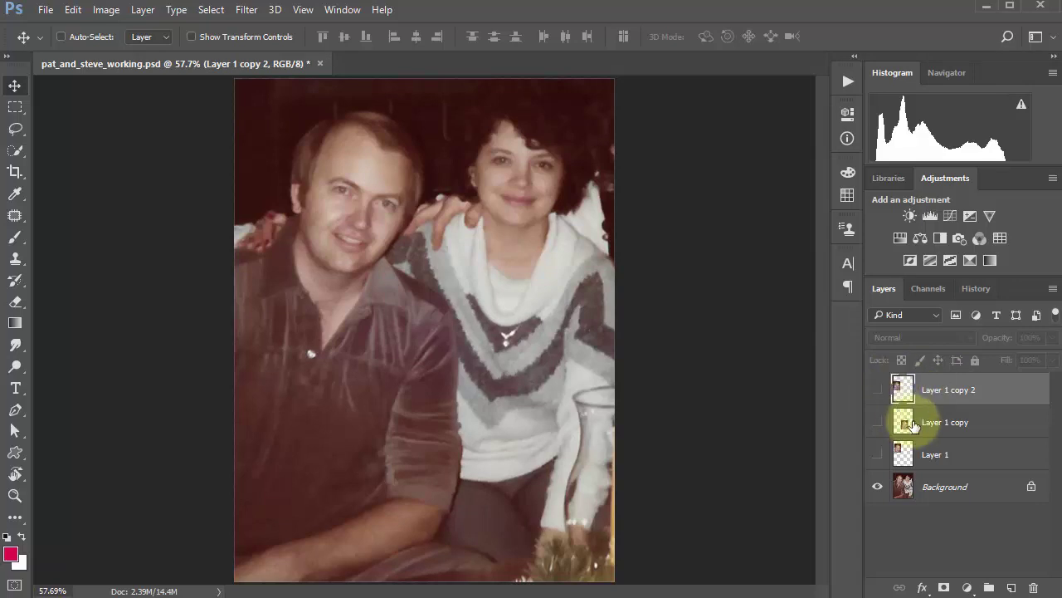
left_click(246, 10)
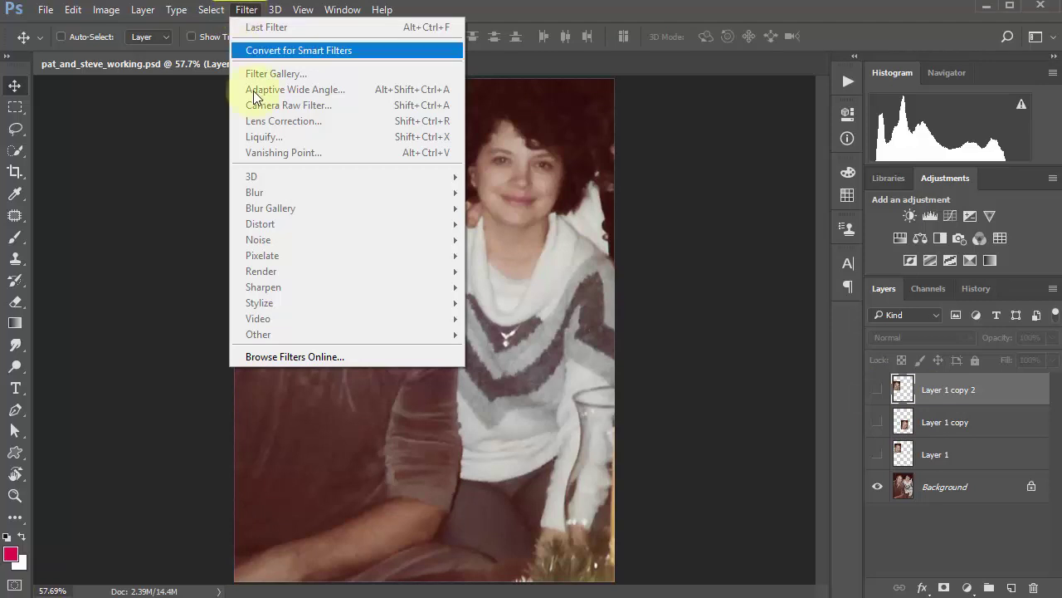
Start a Levels adjustment on the Background layer and set the RGB input black point to 7 and white point to 218
left_click(919, 481)
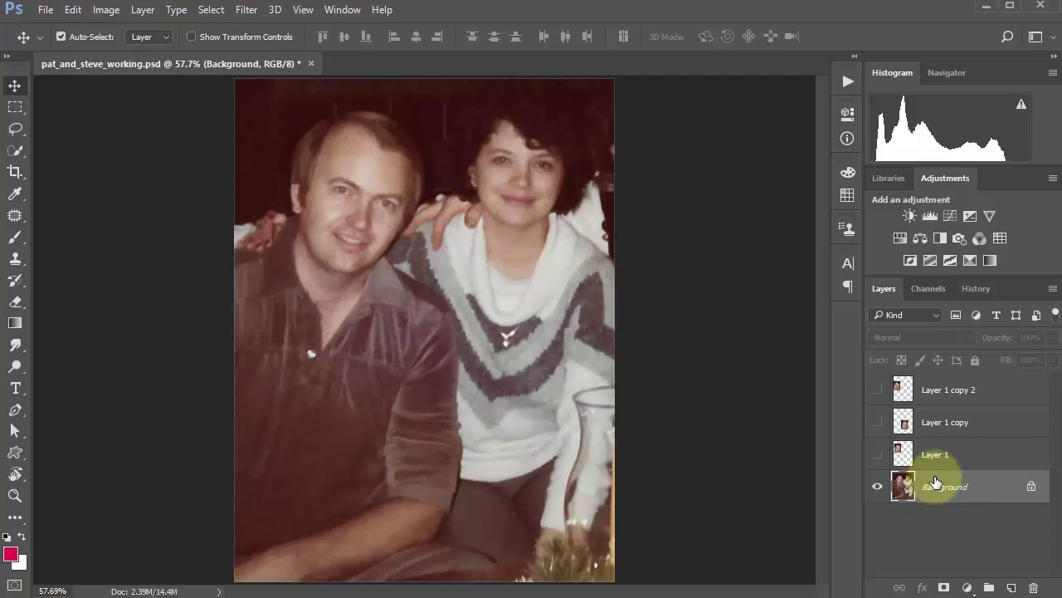
key("i")
key("ctrl+l")
left_click_drag(916, 311, 660, 102)
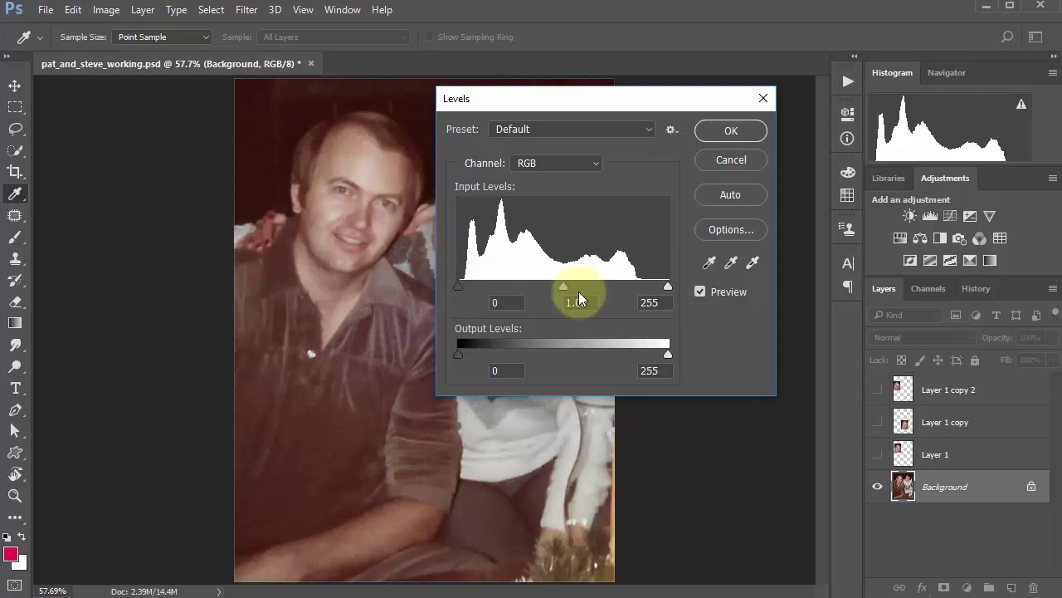
left_click_drag(606, 103, 762, 212)
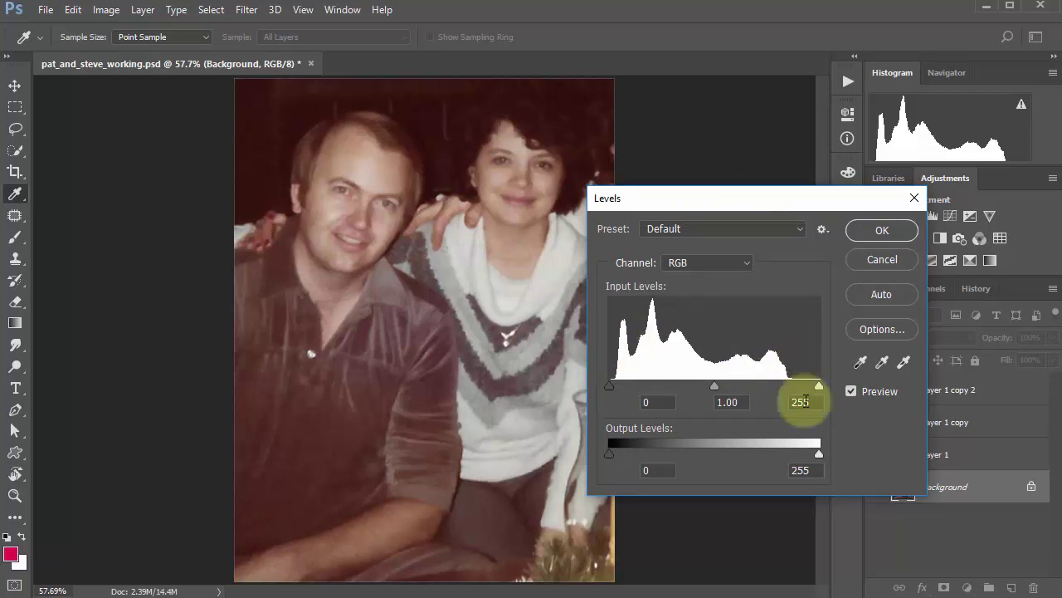
left_click_drag(819, 387, 788, 389)
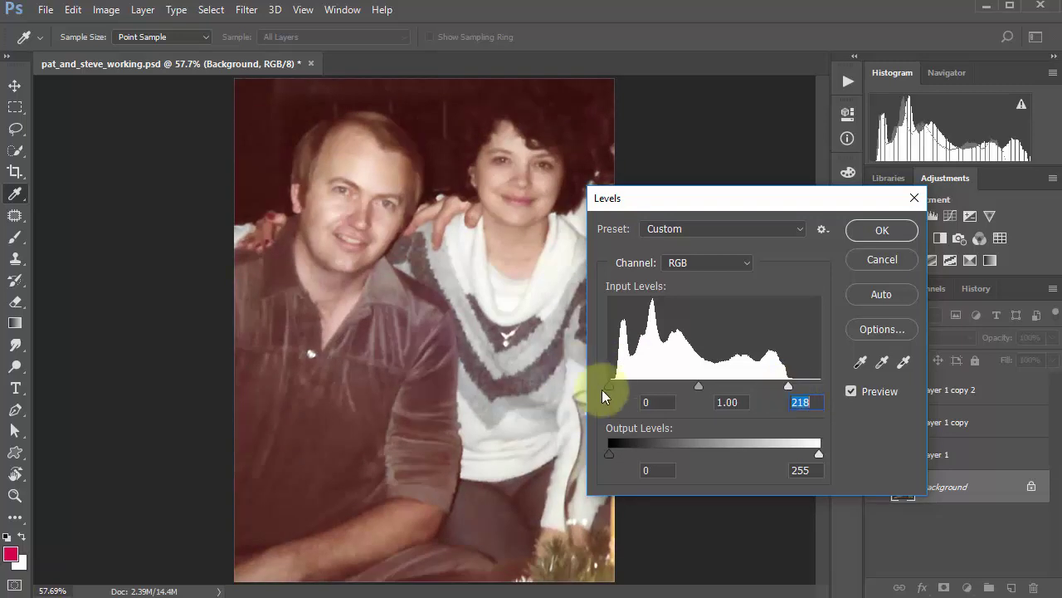
mouse_move(608, 385)
left_mouse_down()
mouse_move(662, 387)
mouse_move(615, 385)
left_mouse_up()
Set the Red channel's midtone input to 0.77 and apply the Levels adjustment
left_click(697, 264)
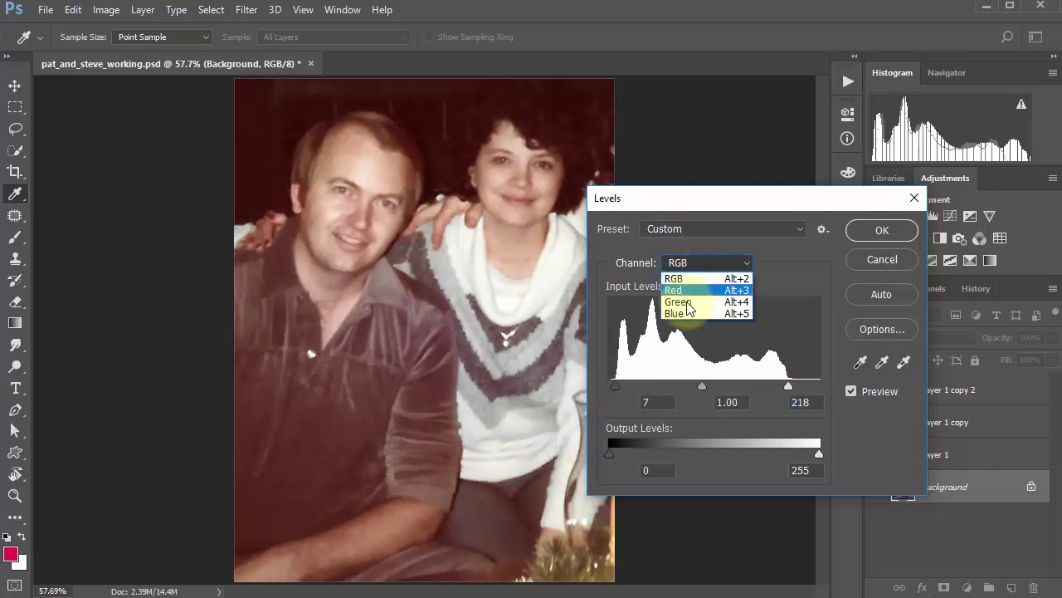
left_click(681, 292)
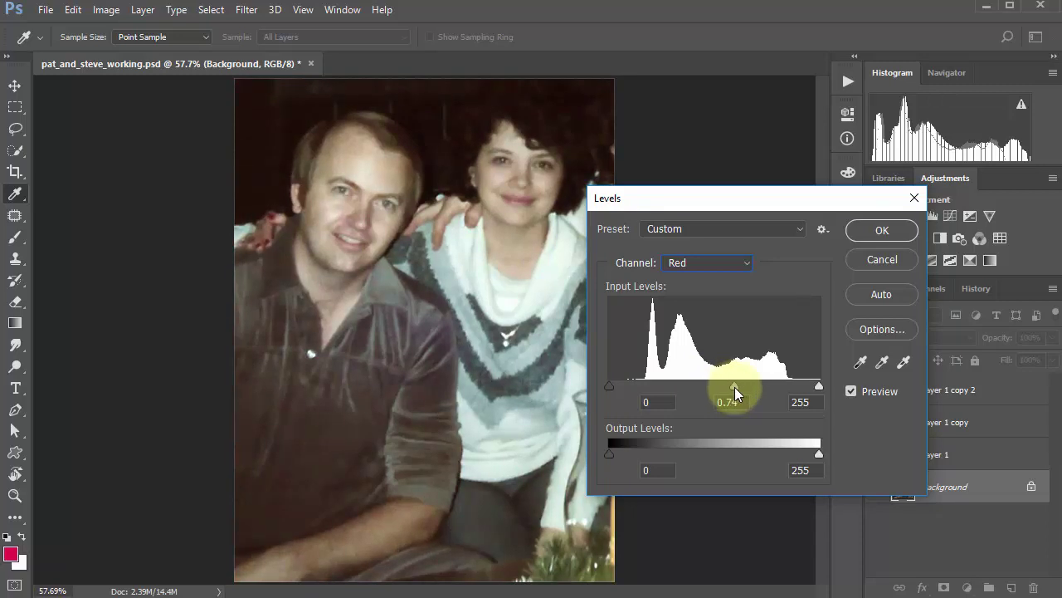
left_click(732, 386)
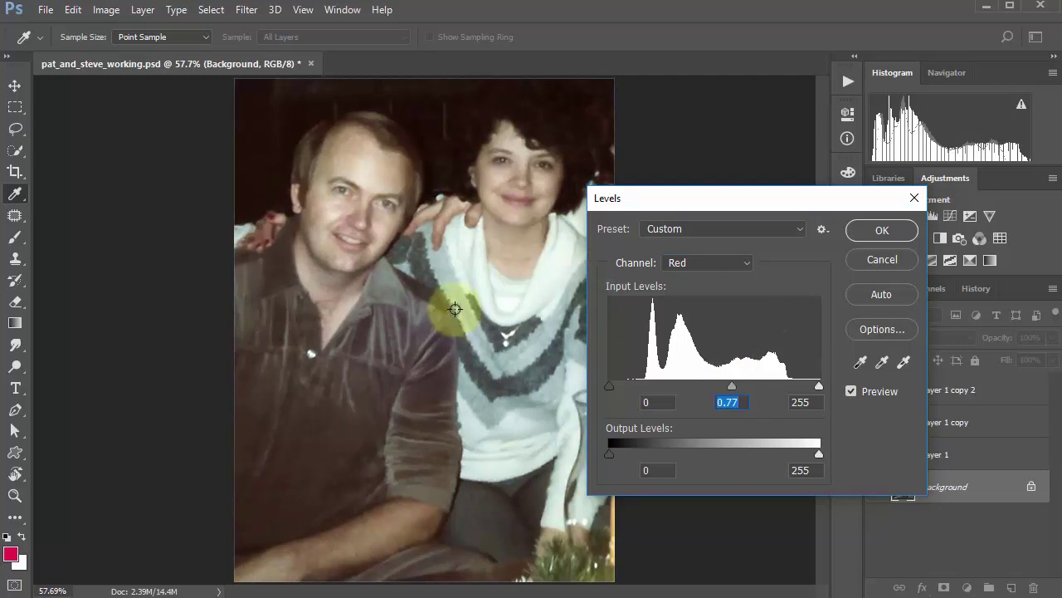
key("v")
left_click(881, 231)
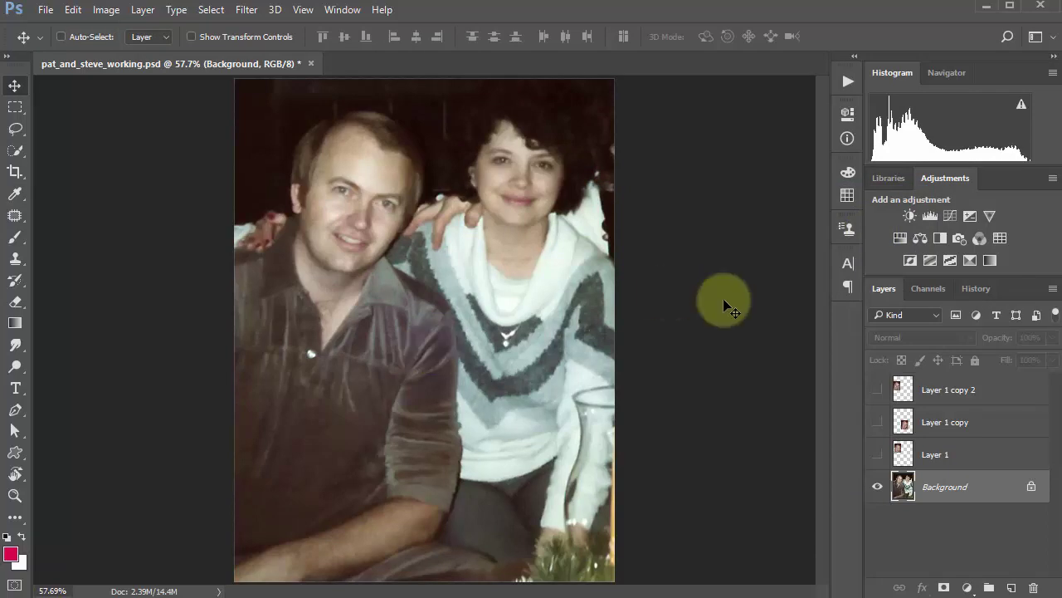
key("ctrl")
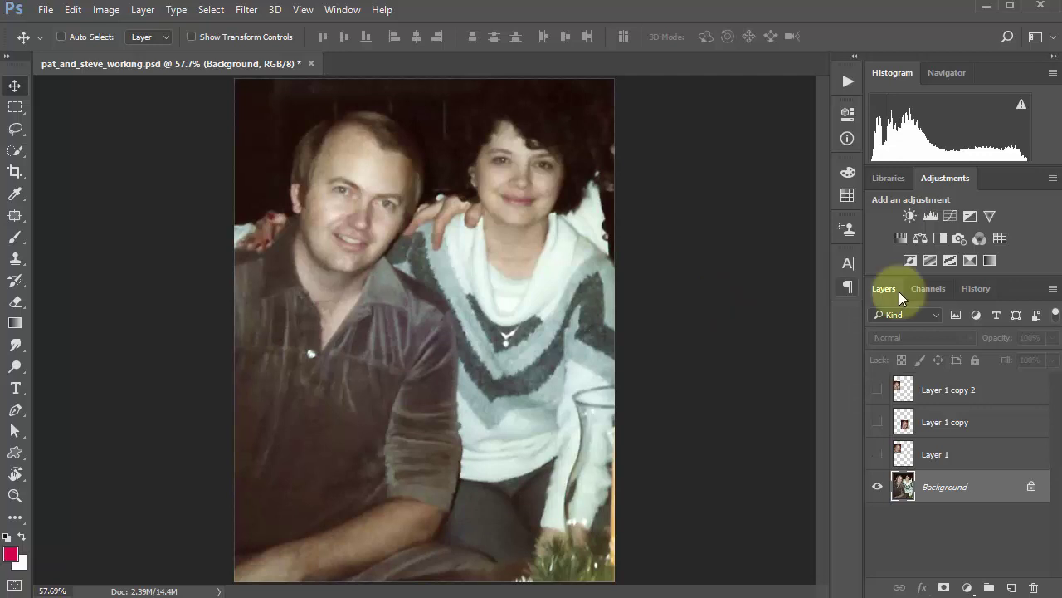
Compare the photo before and after Levels in the History, and revert to the last Move state before the adjustment
left_click(976, 289)
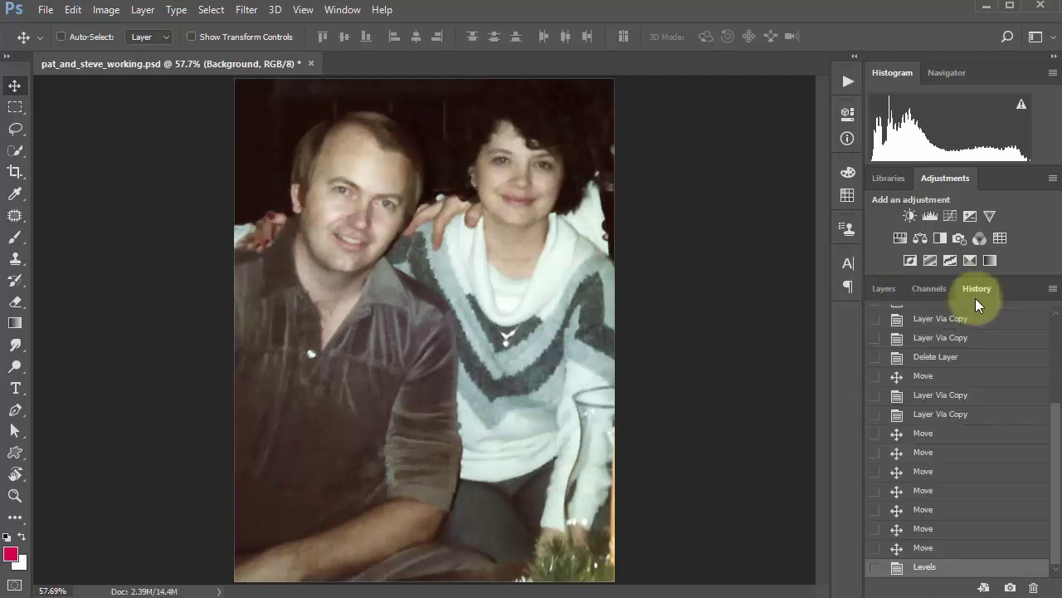
left_click(927, 550)
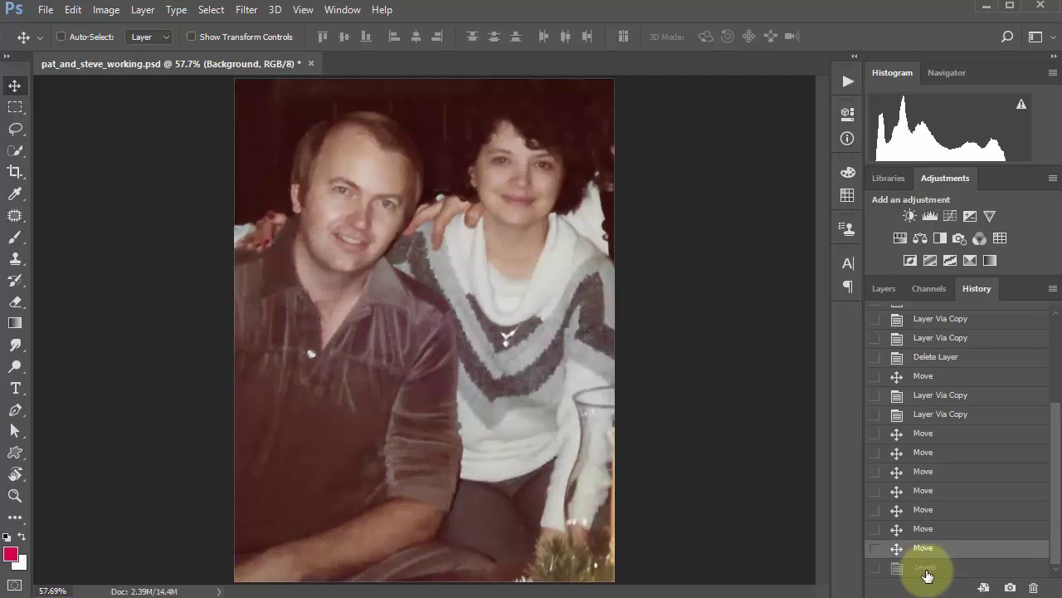
left_click(926, 568)
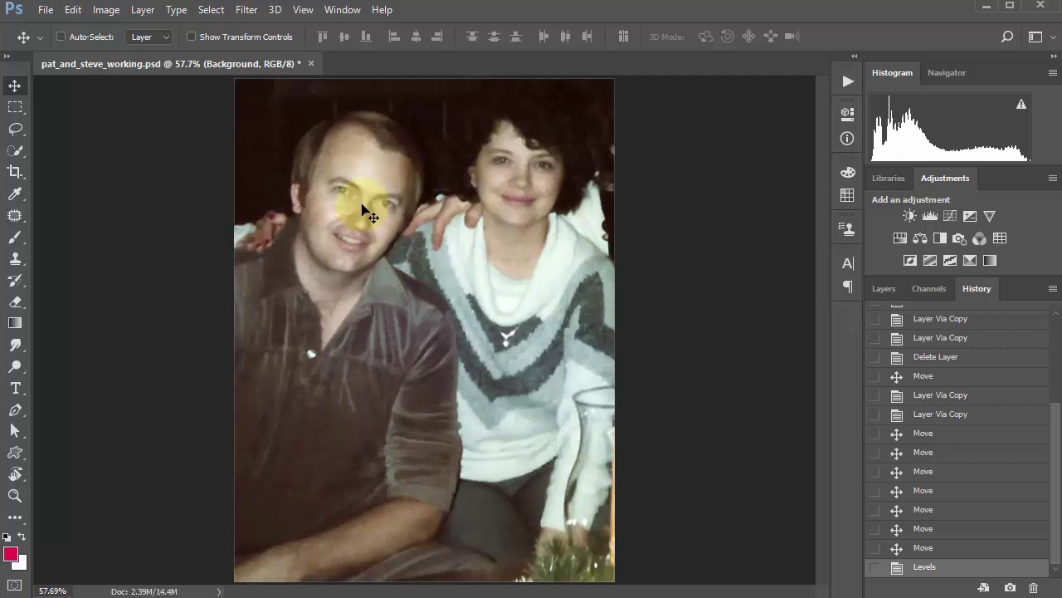
left_click(949, 548)
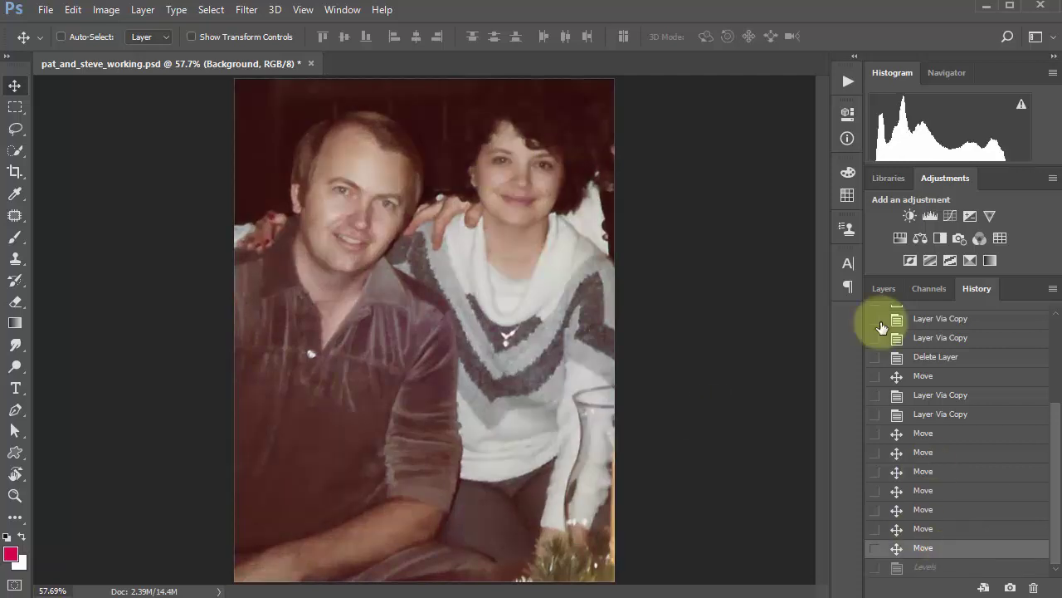
Delete Layer 1 copy 2, Layer 1 copy and Layer 1, leaving only the Background layer
left_click(885, 290)
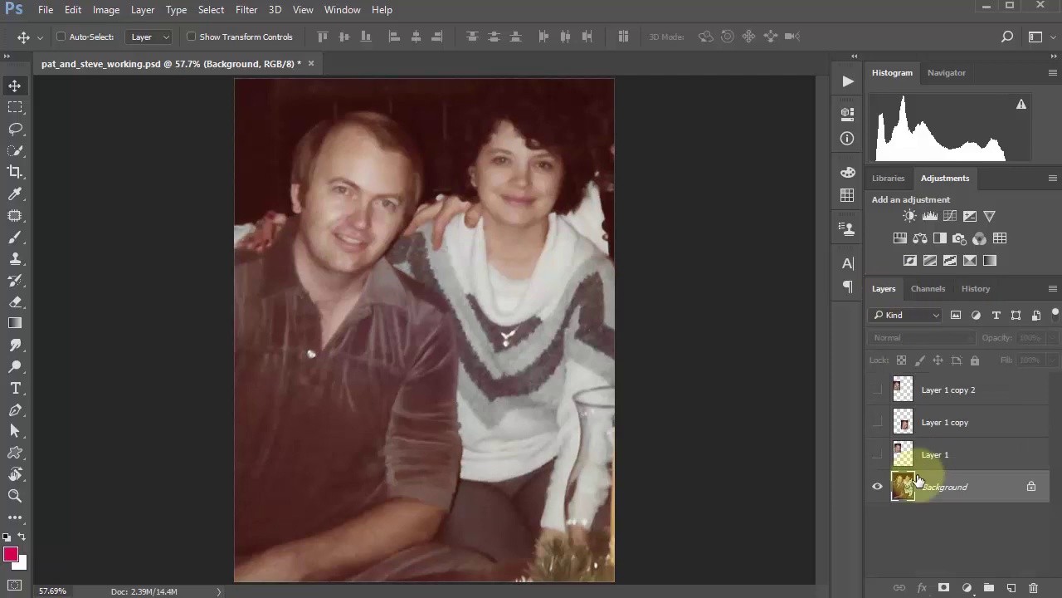
left_click(911, 389)
key("Delete")
key("Delete")
key("Delete")
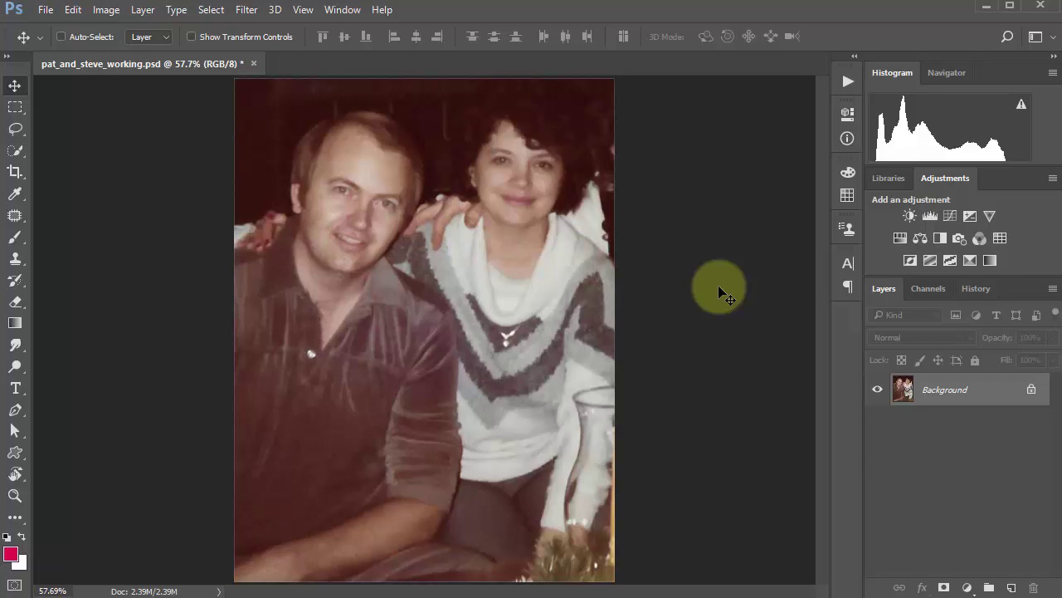
Apply Levels with the Find Dark & Light Colors algorithm to the Background layer, and revert to the last Delete Layer state in History
key("ctrl+l")
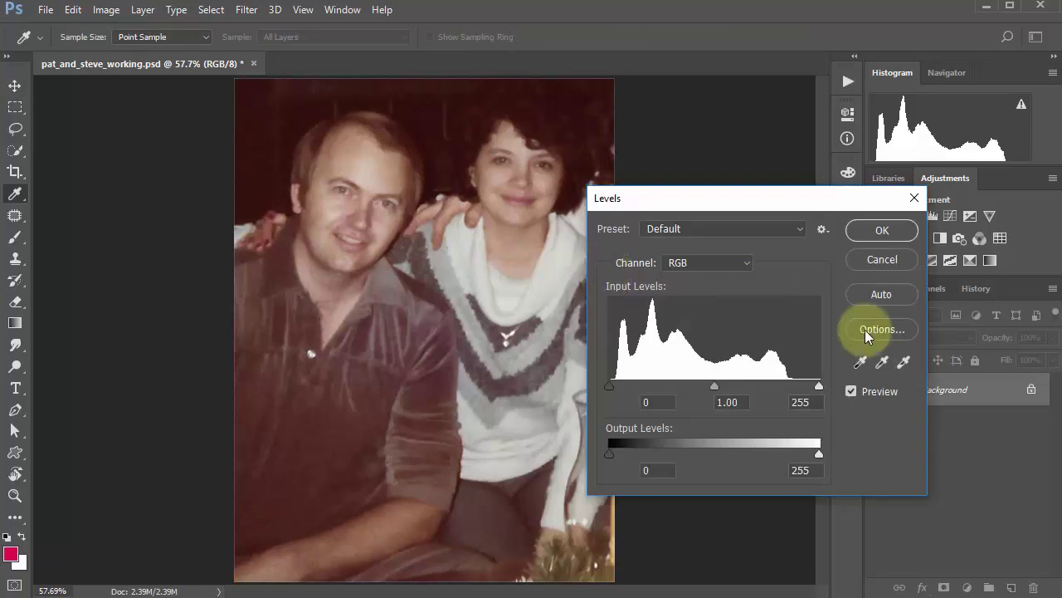
left_click(881, 327)
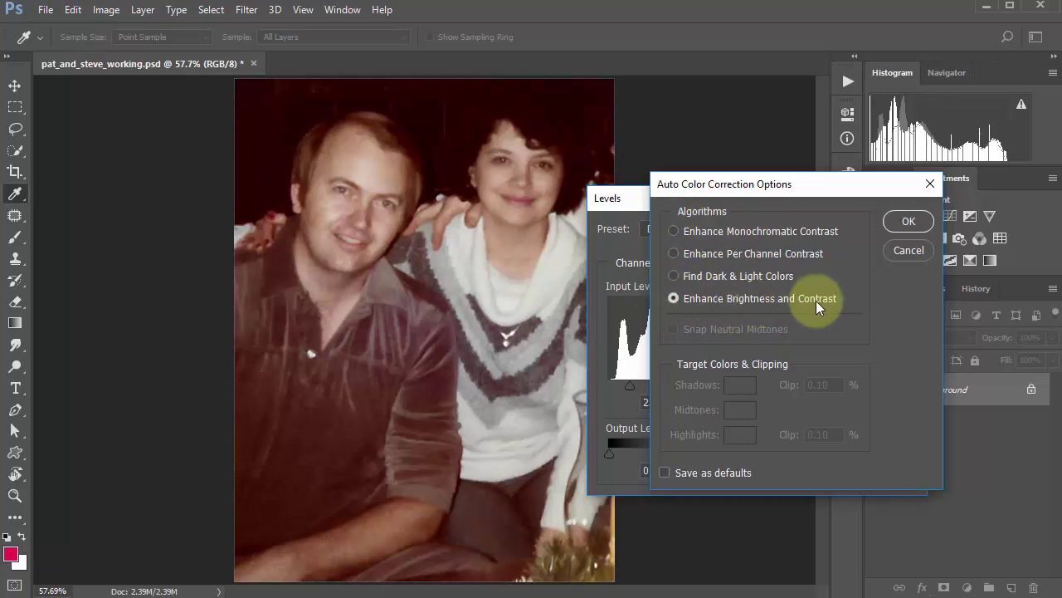
left_click(672, 275)
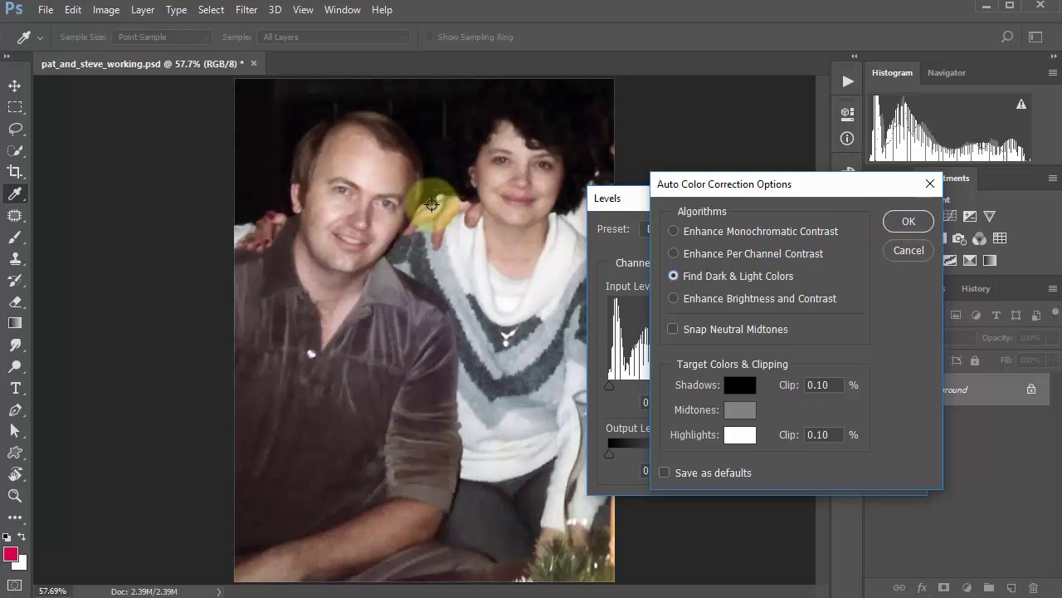
left_click(910, 221)
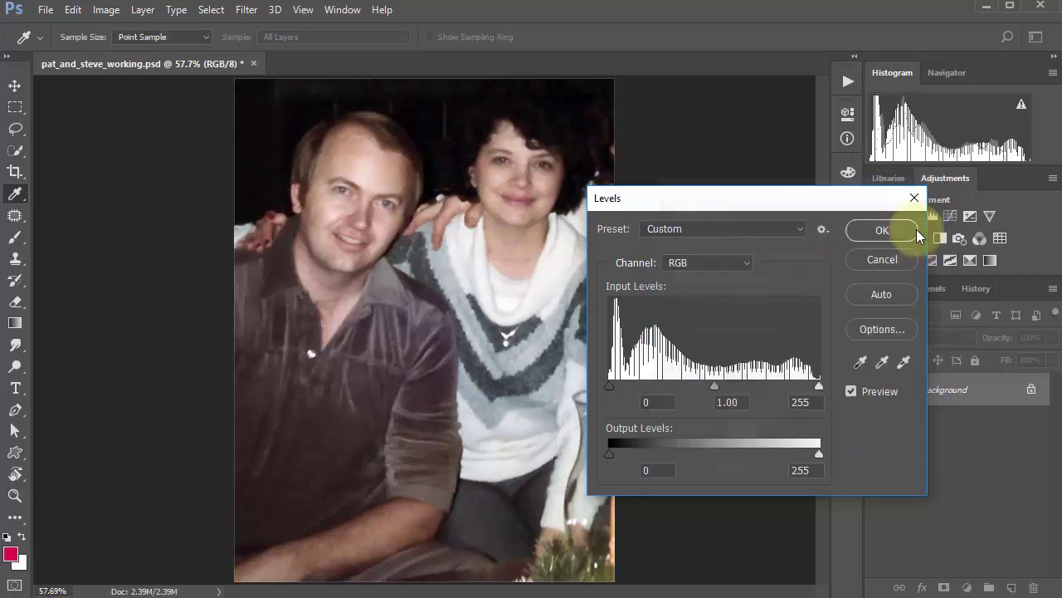
left_click(881, 232)
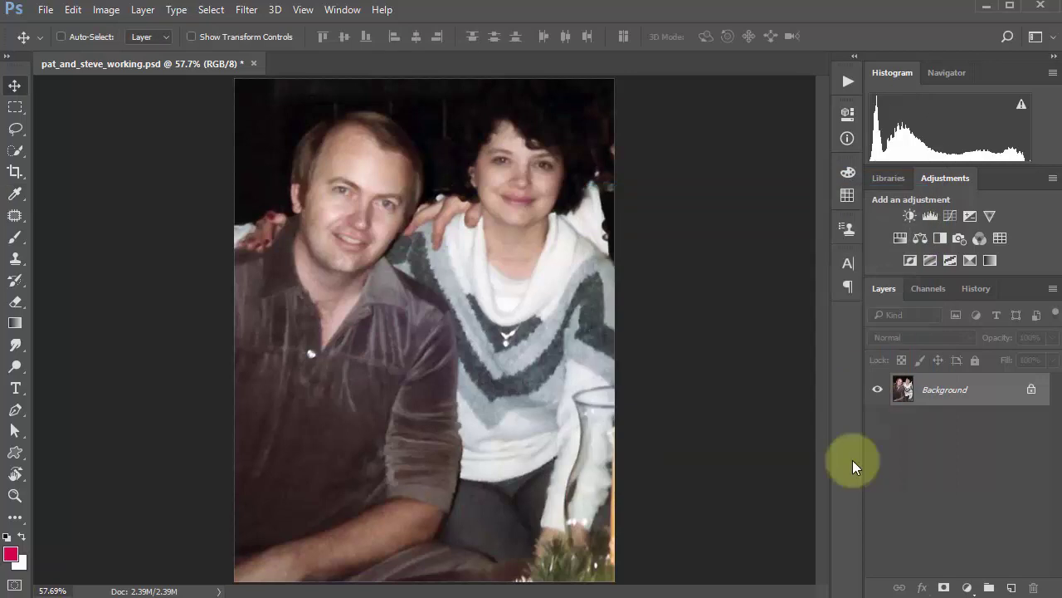
left_click(976, 290)
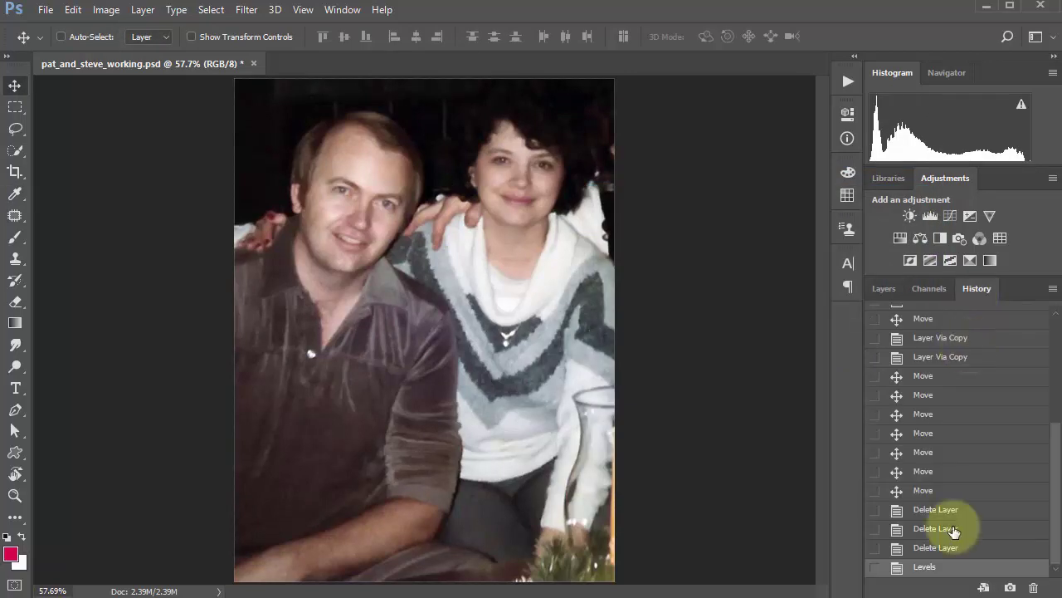
left_click(946, 547)
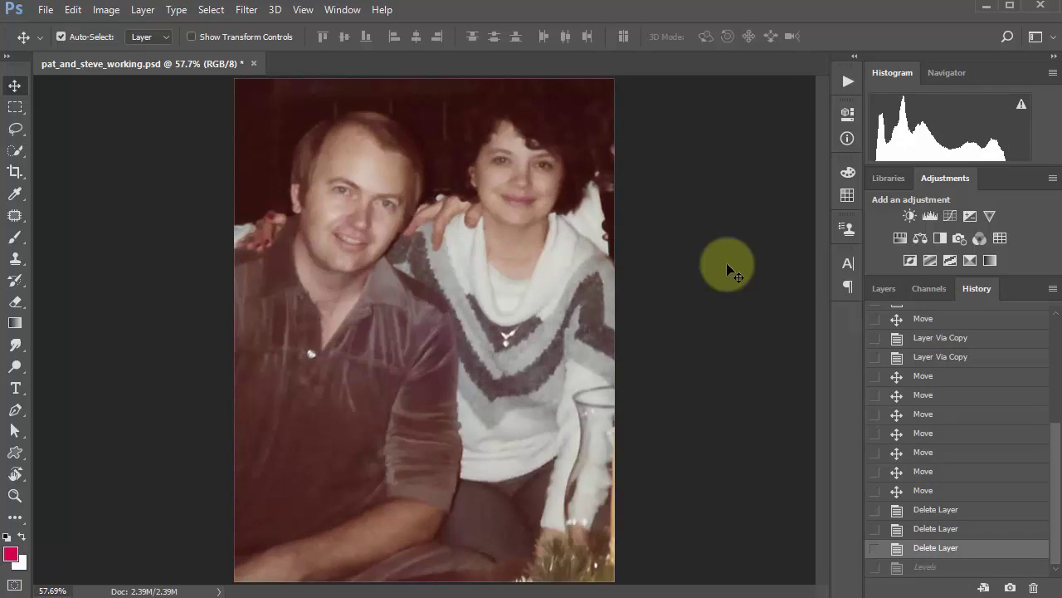
Try the Auto correction in a Levels adjustment on the Background layer and reset the Levels settings to default
key("ctrl+l")
left_click(884, 296)
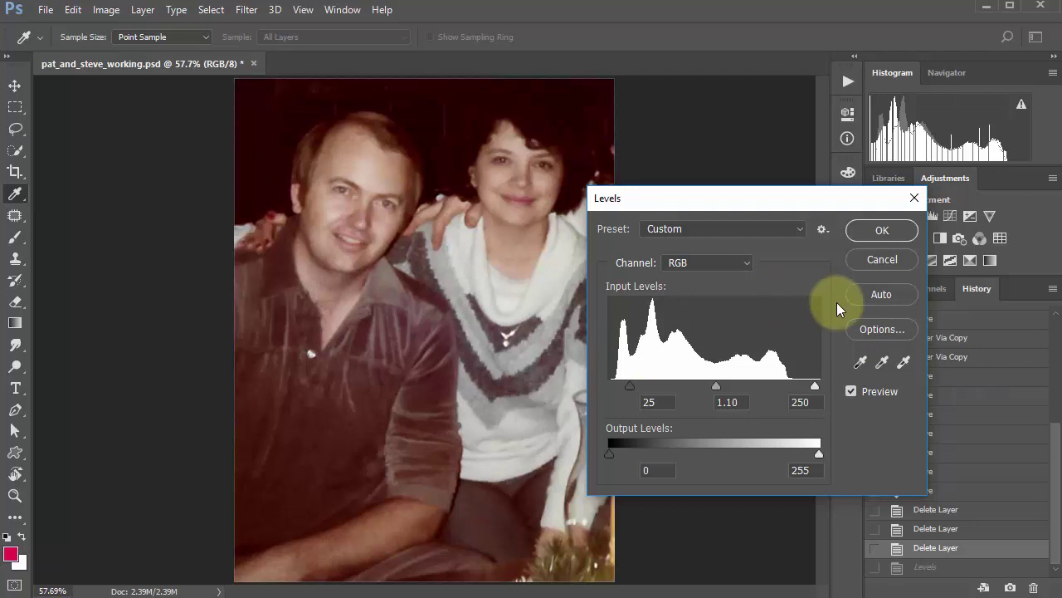
key("alt")
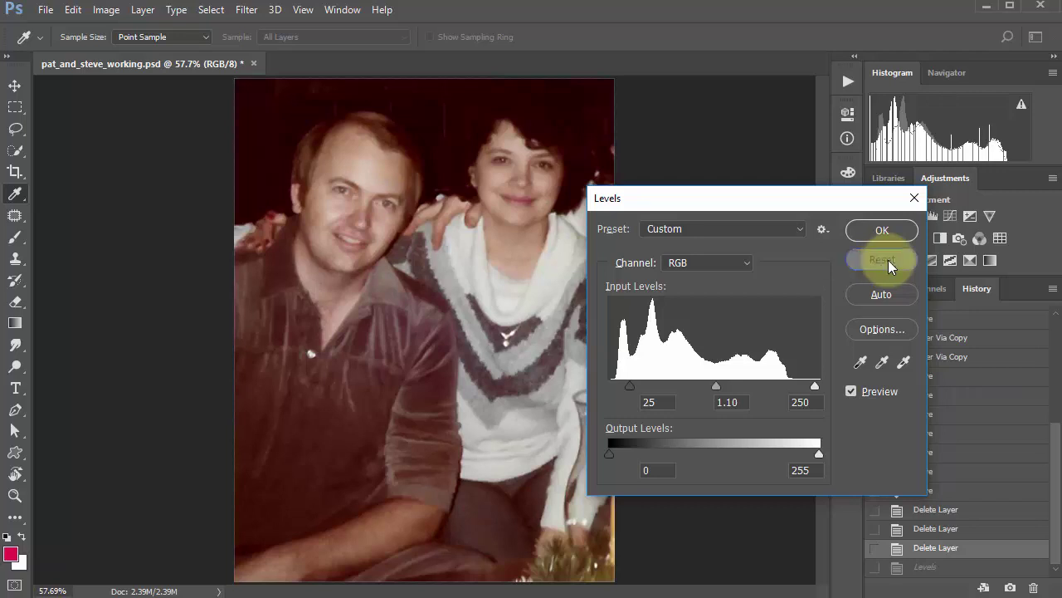
left_click(884, 259)
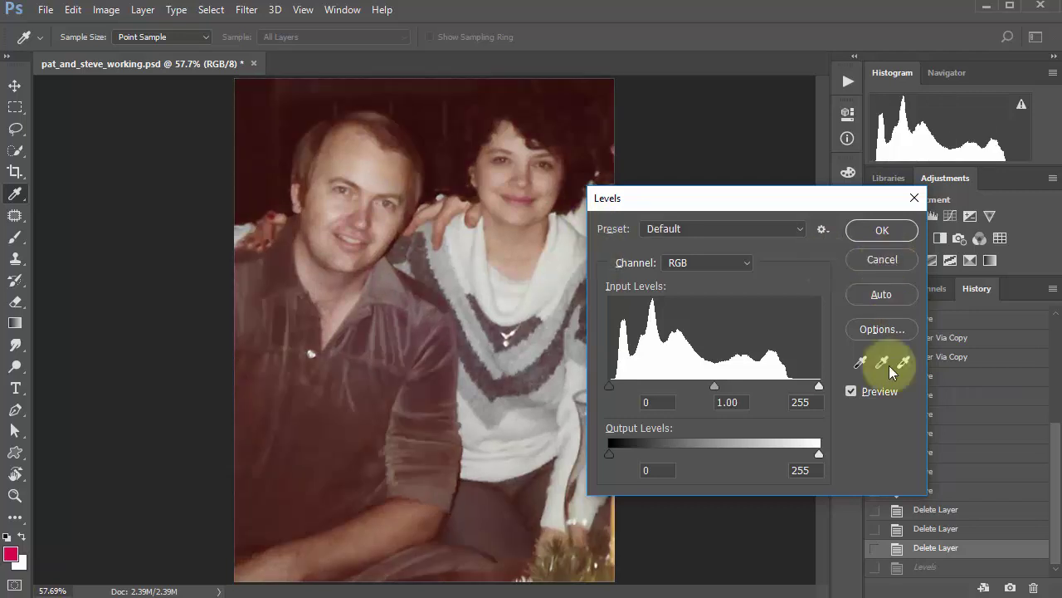
Switch the Levels auto correction to Find Dark & Light Colors, apply it, and revert to the History state before Levels
left_click(878, 329)
left_click(679, 275)
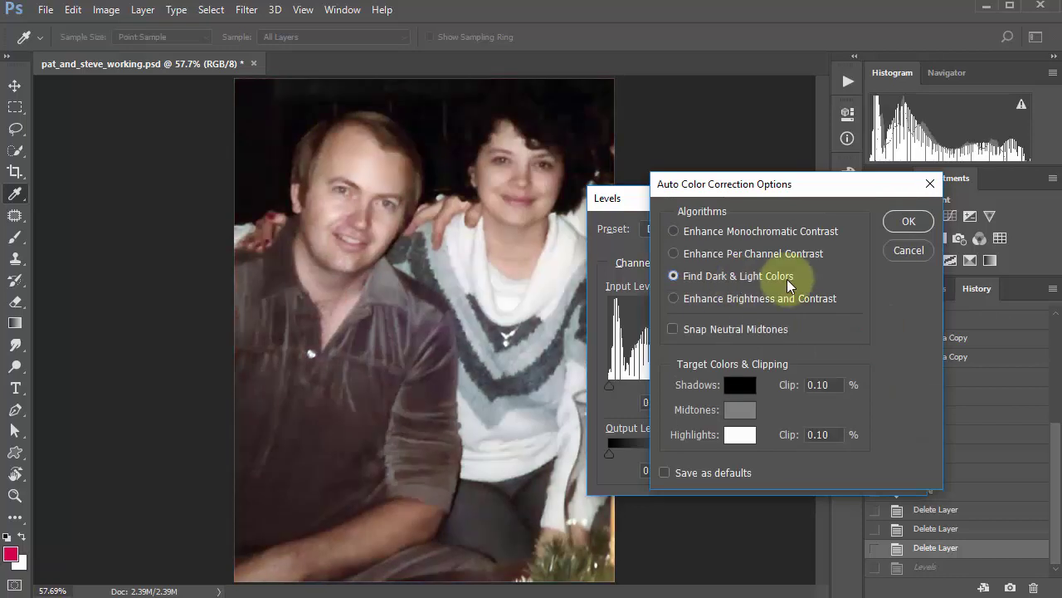
left_click(907, 221)
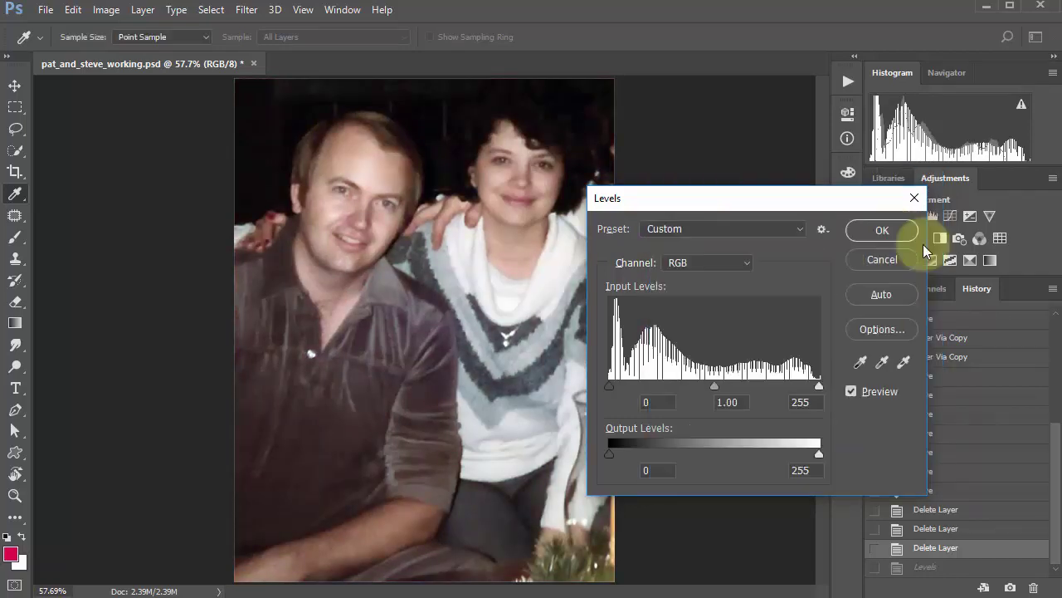
left_click(882, 230)
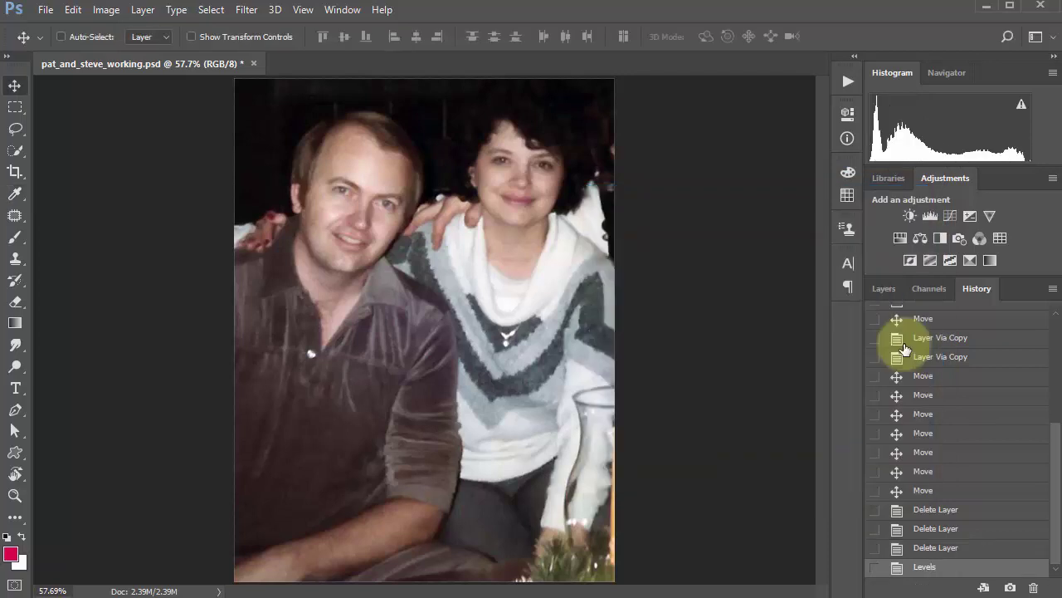
left_click(935, 547)
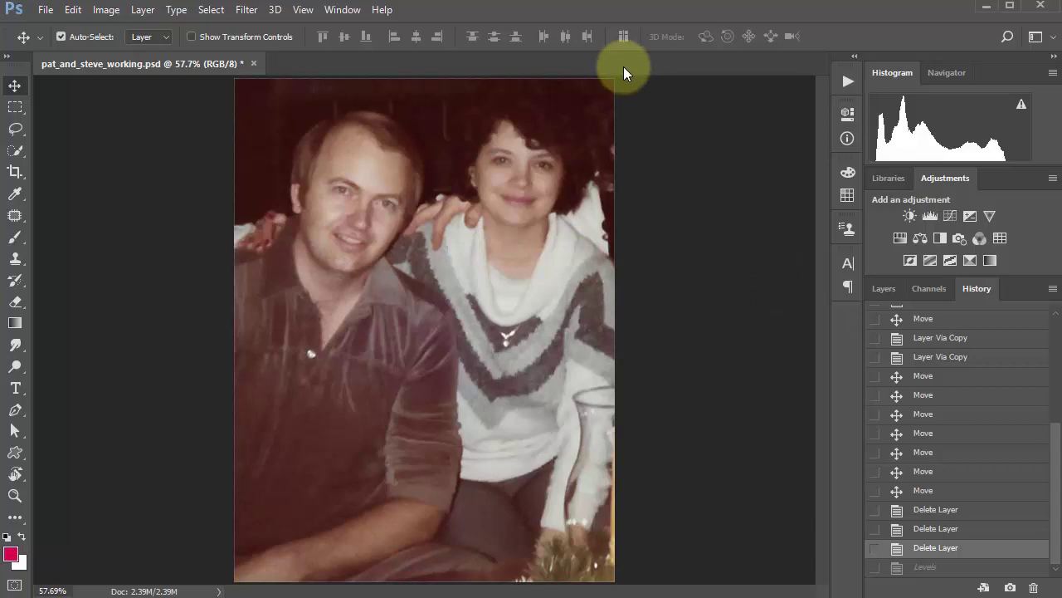
Compare the Auto result with the auto color correction options and apply Levels to the Background using Find Dark & Light Colors
key("ctrl+l")
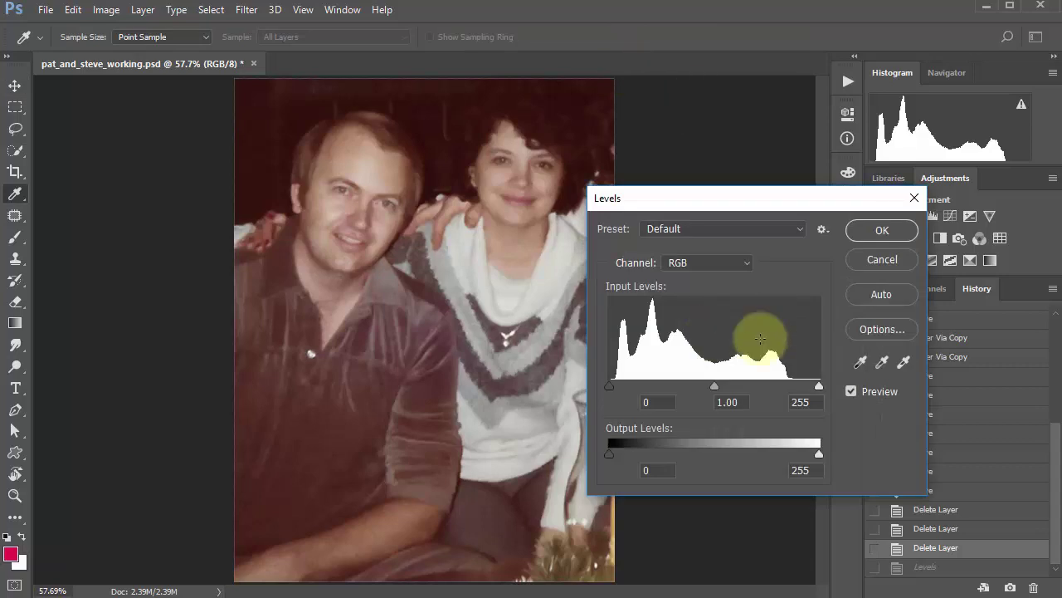
left_click(882, 300)
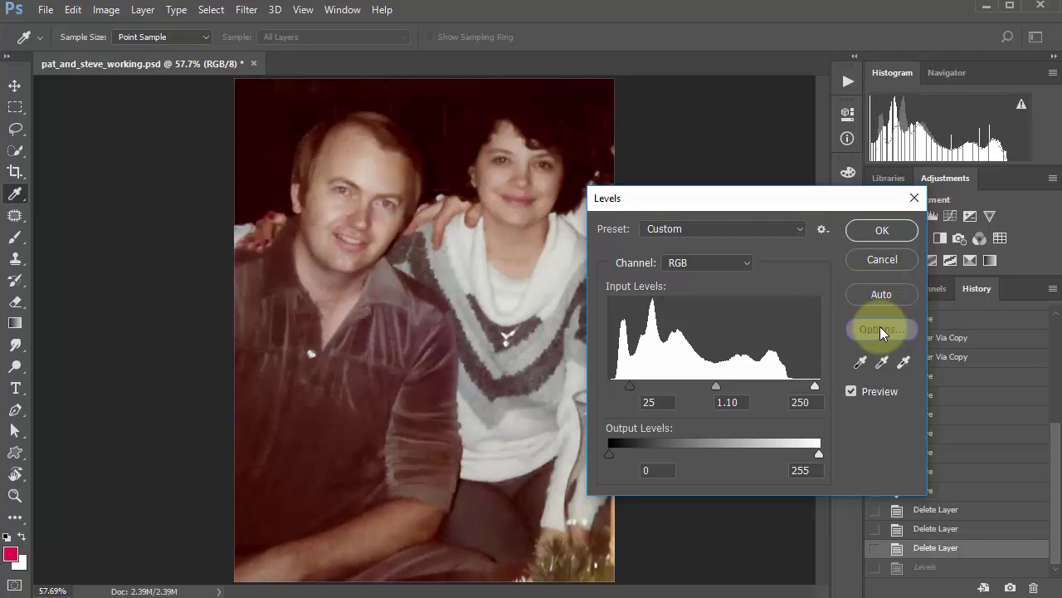
left_click(881, 328)
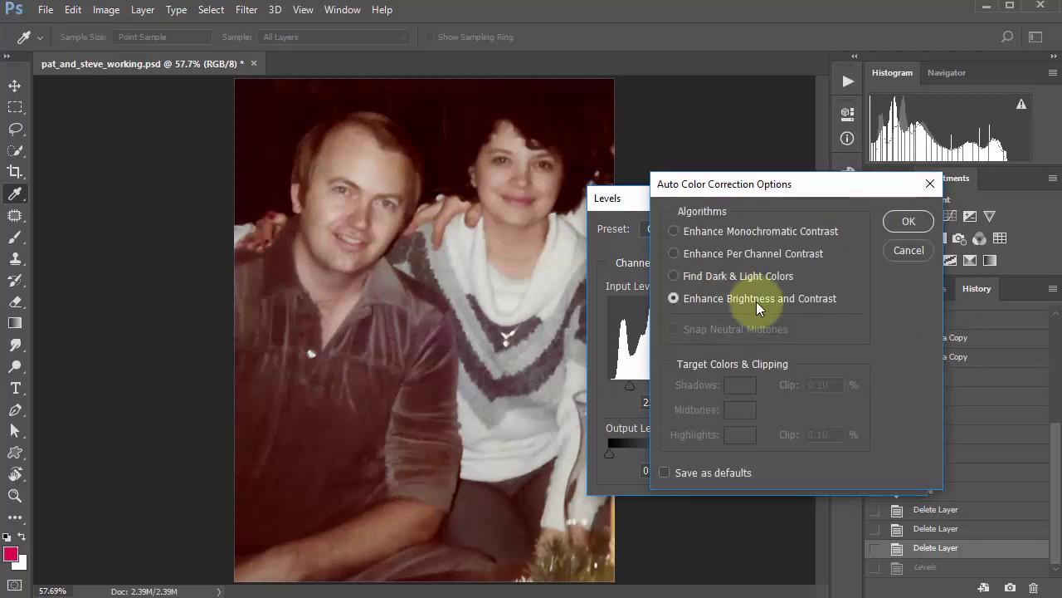
left_click(913, 249)
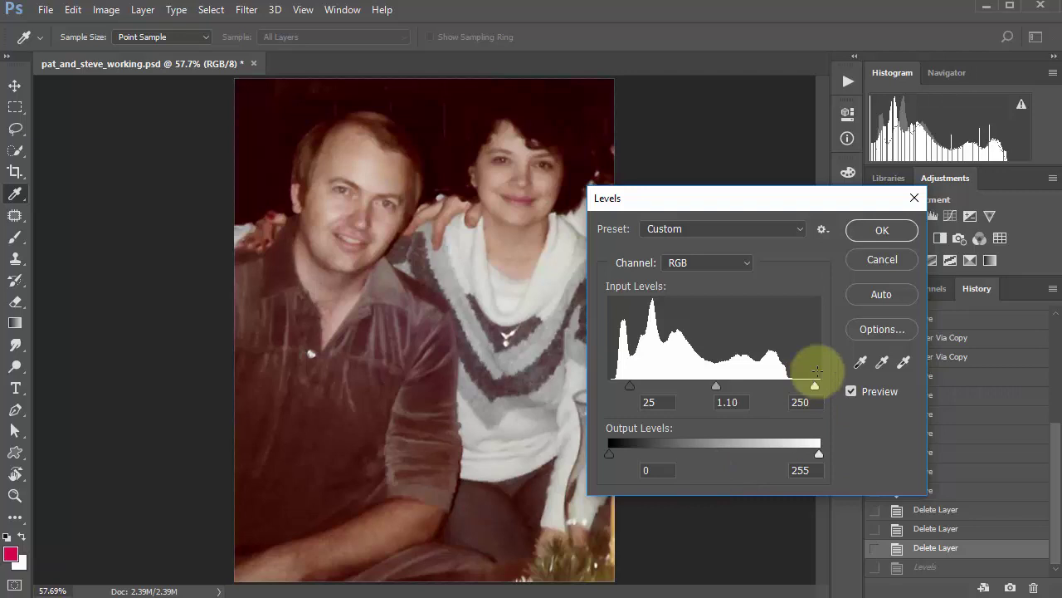
left_click(893, 329)
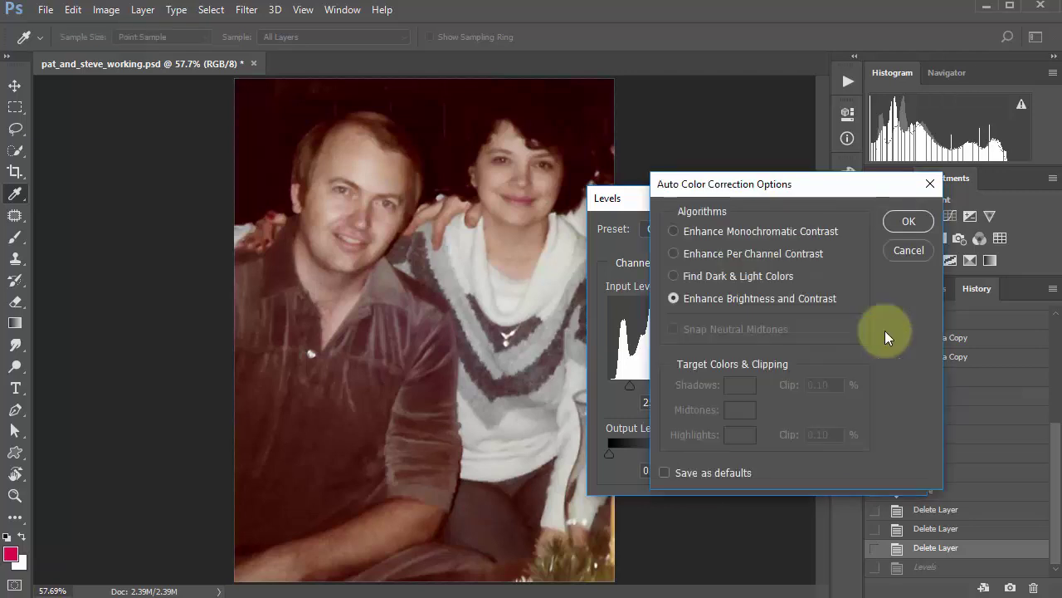
left_click(674, 275)
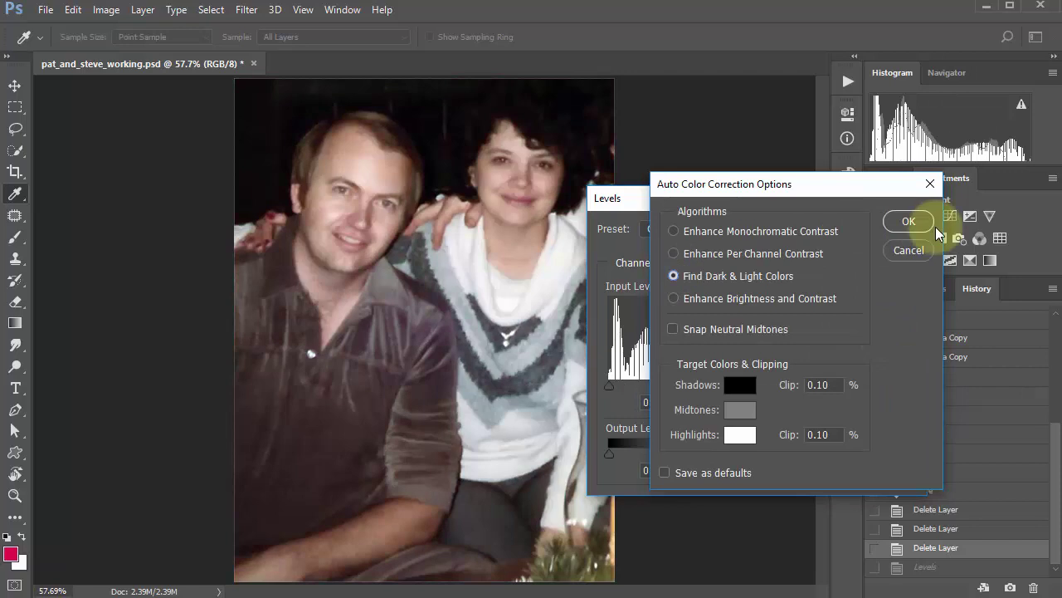
left_click(905, 222)
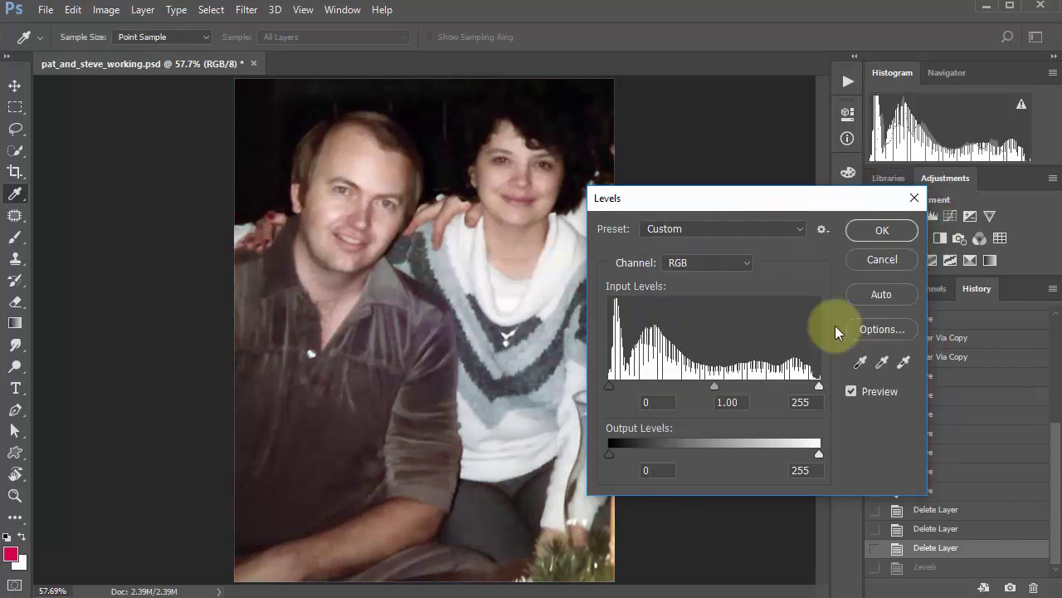
left_click(887, 231)
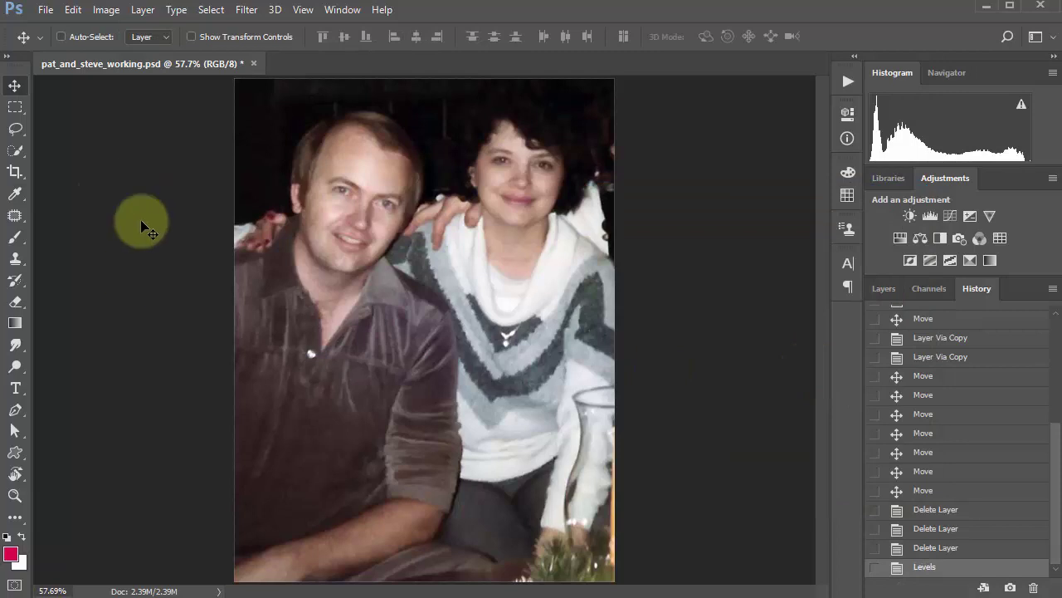
Try the Red Eye Tool on the woman's eye nearer the man, and undo the red eye removal
left_click(13, 216)
left_click_drag(13, 220, 104, 285)
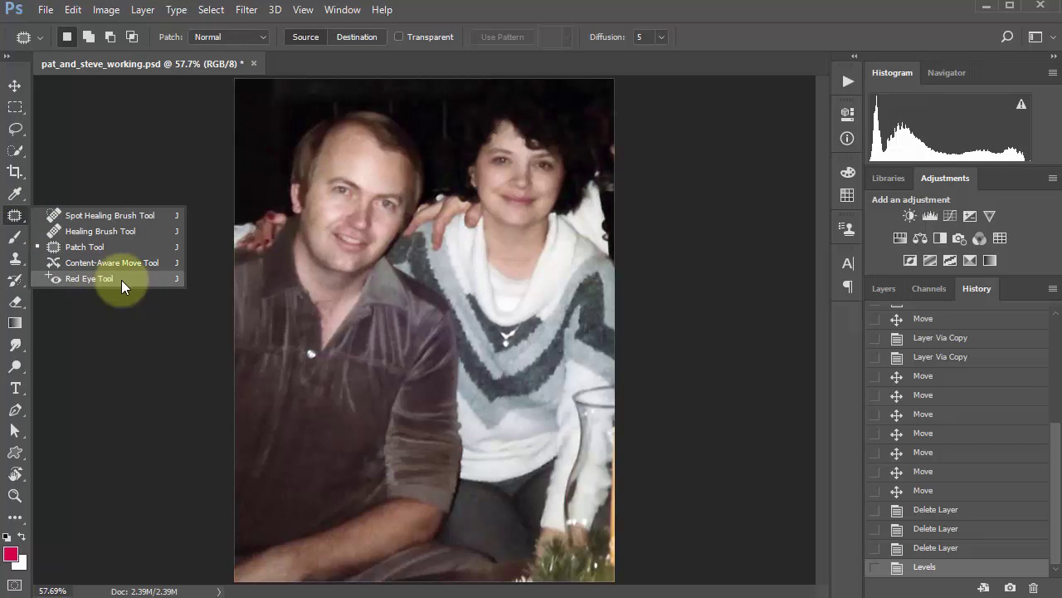
left_click_drag(121, 280, 121, 279)
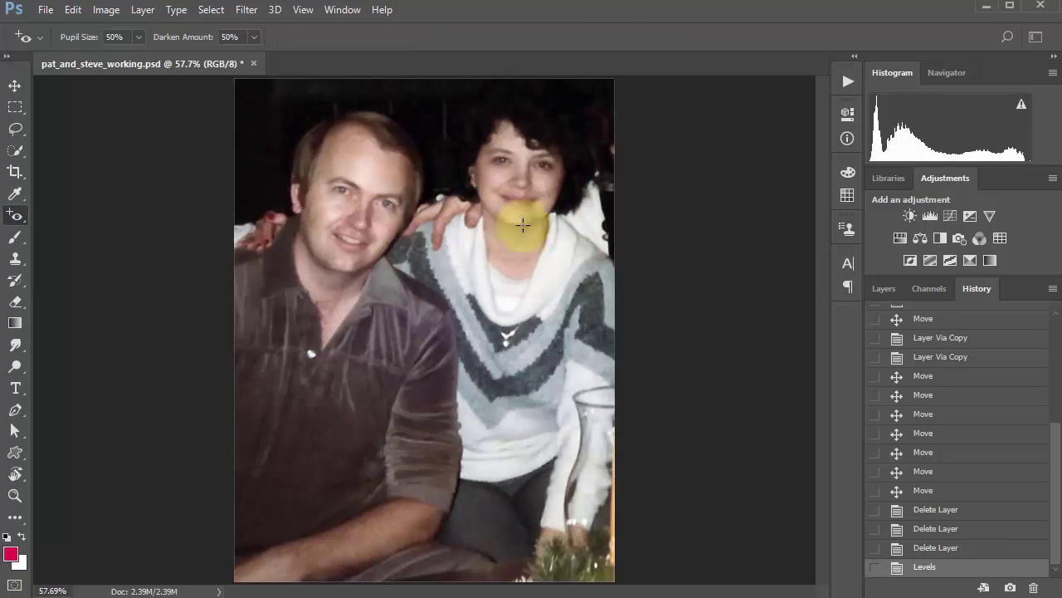
left_click_drag(531, 163, 581, 259)
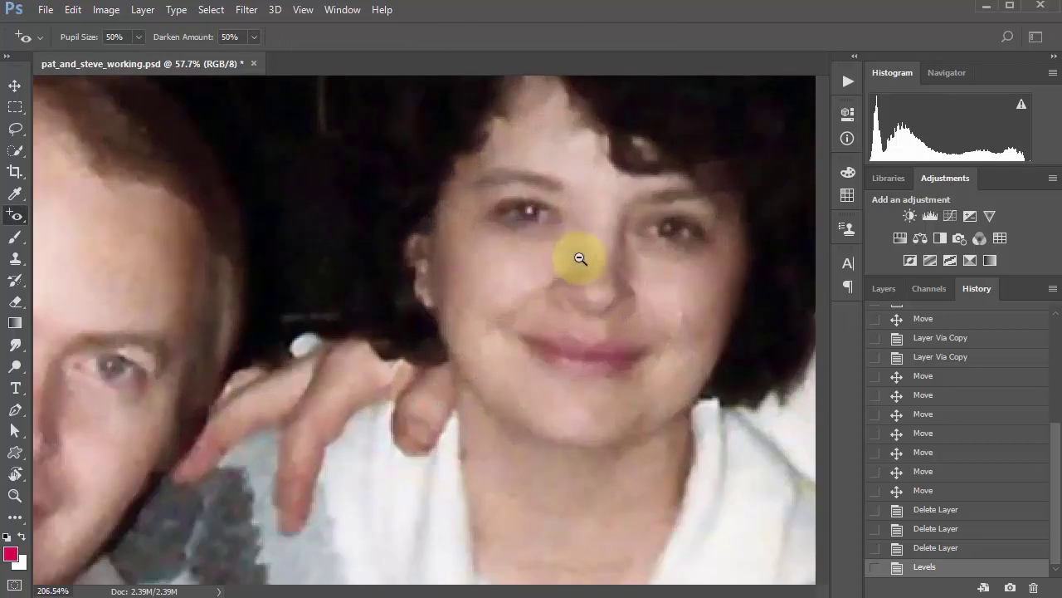
left_click(526, 213)
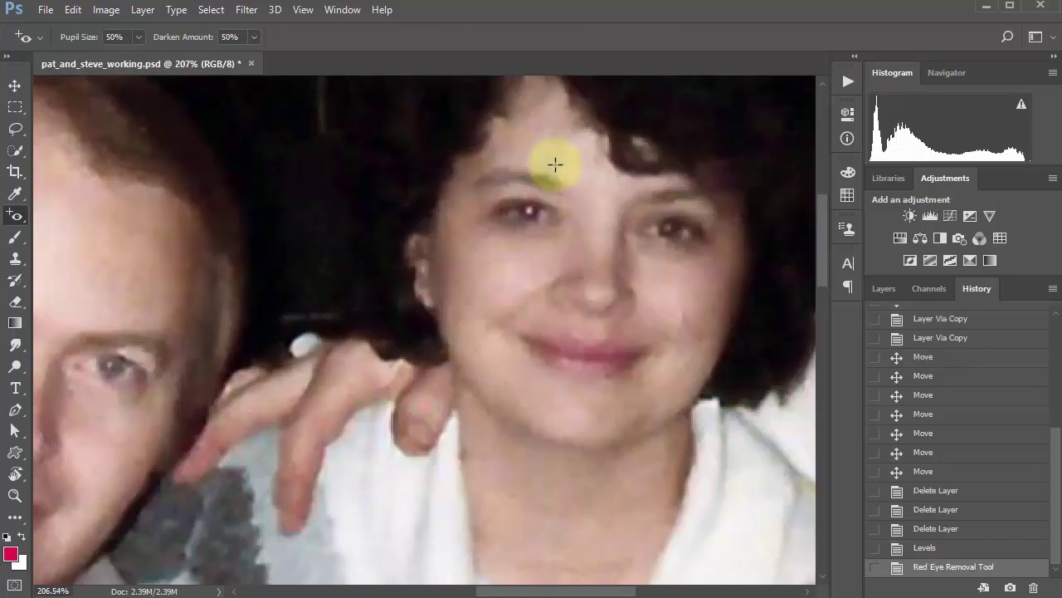
key("ctrl+z")
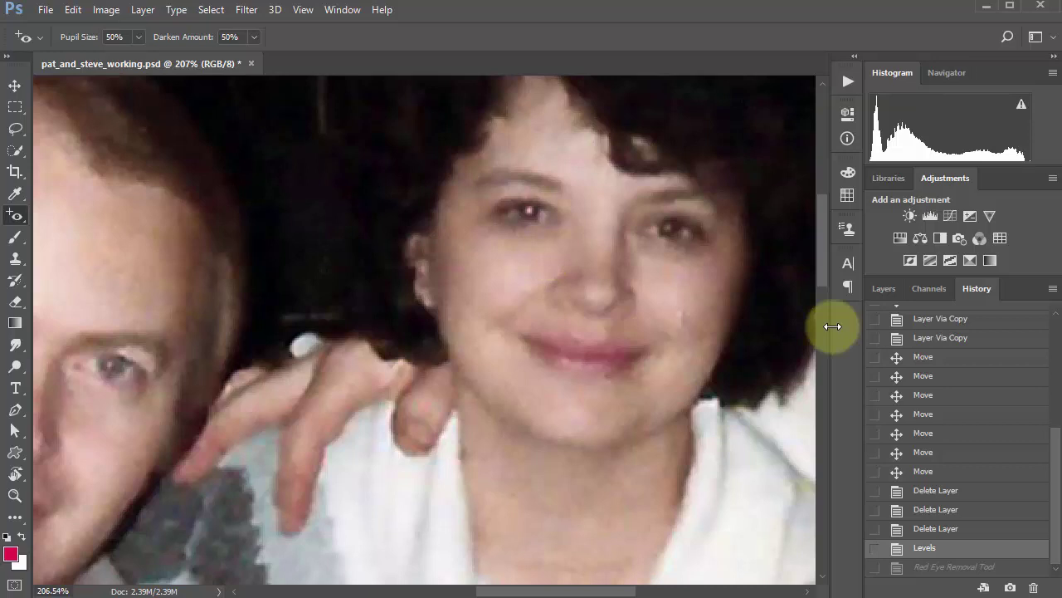
Draw a rectangular marquee selection tightly around the woman's eye nearer the man, replacing a first selection around both eyes
left_click(882, 290)
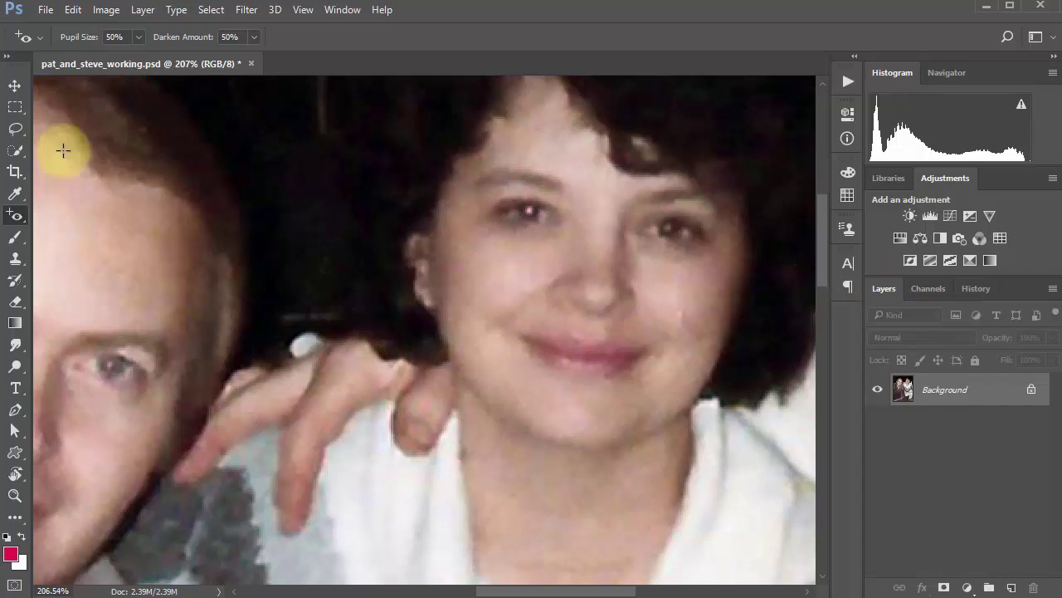
left_click(17, 108)
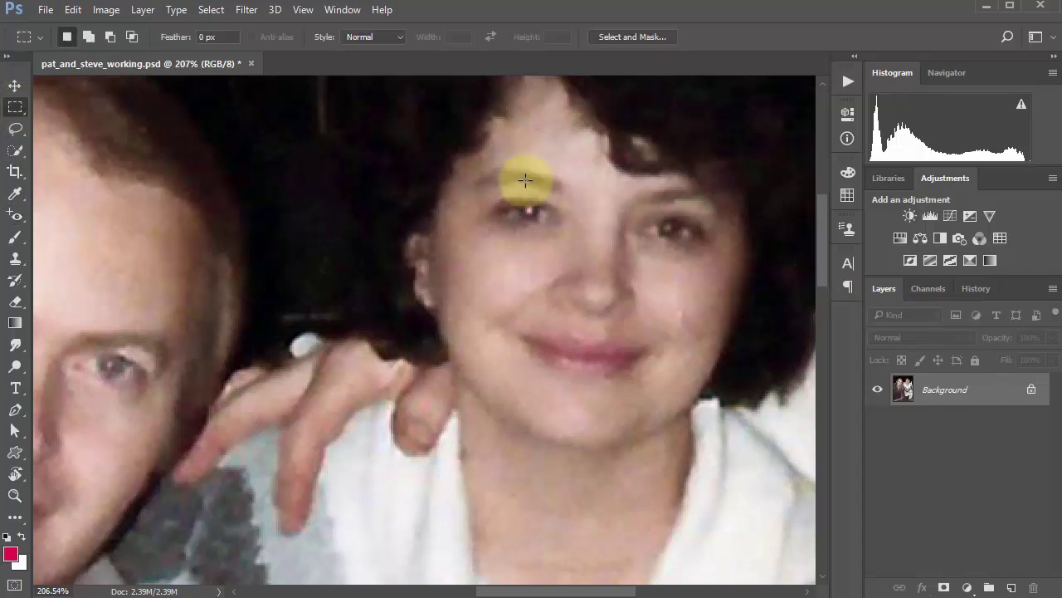
left_click_drag(479, 173, 724, 275)
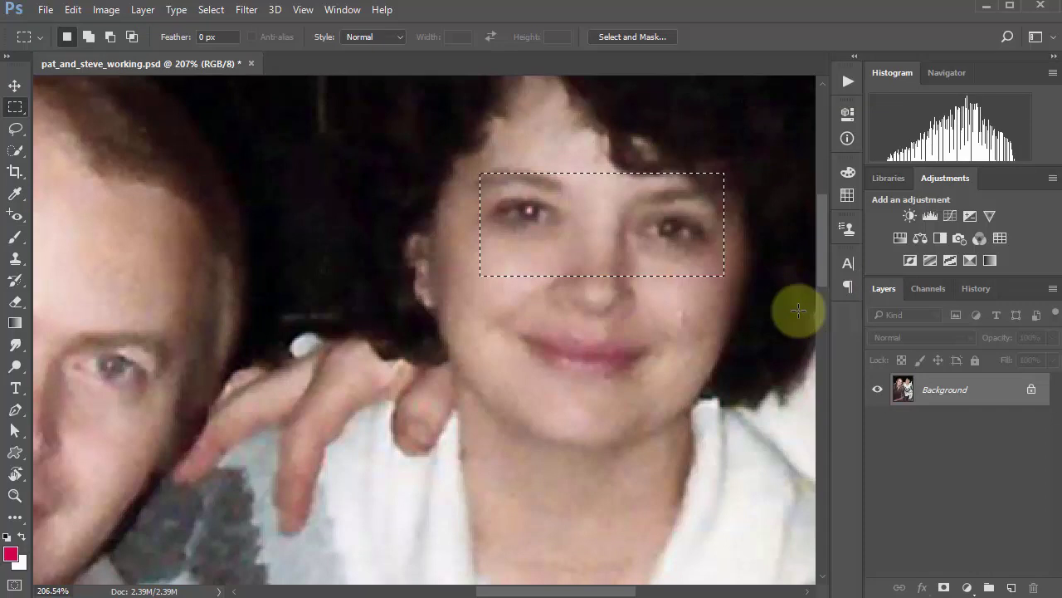
left_click(468, 176)
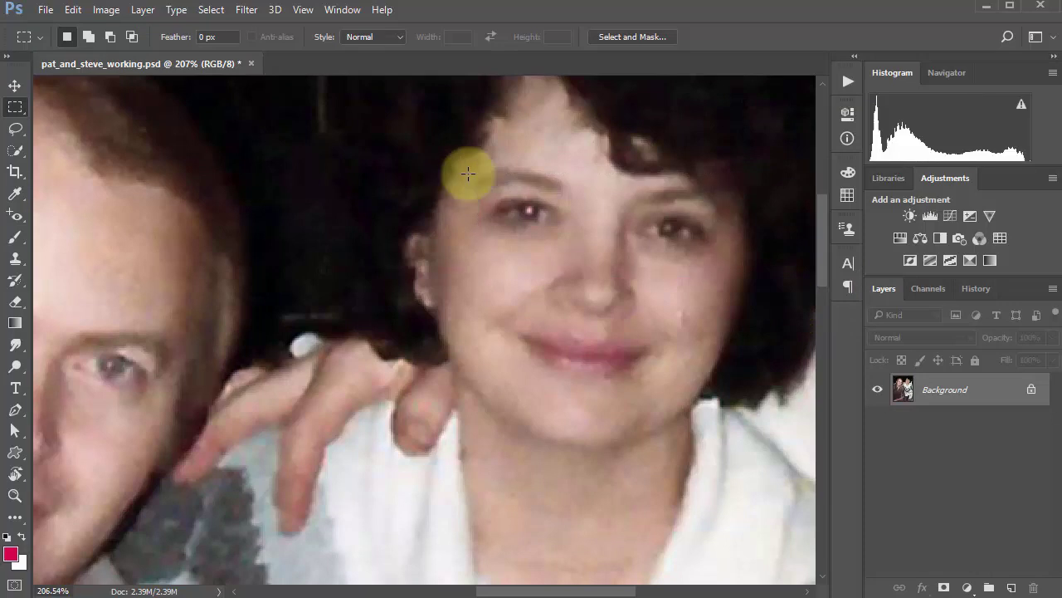
left_click_drag(481, 177, 570, 243)
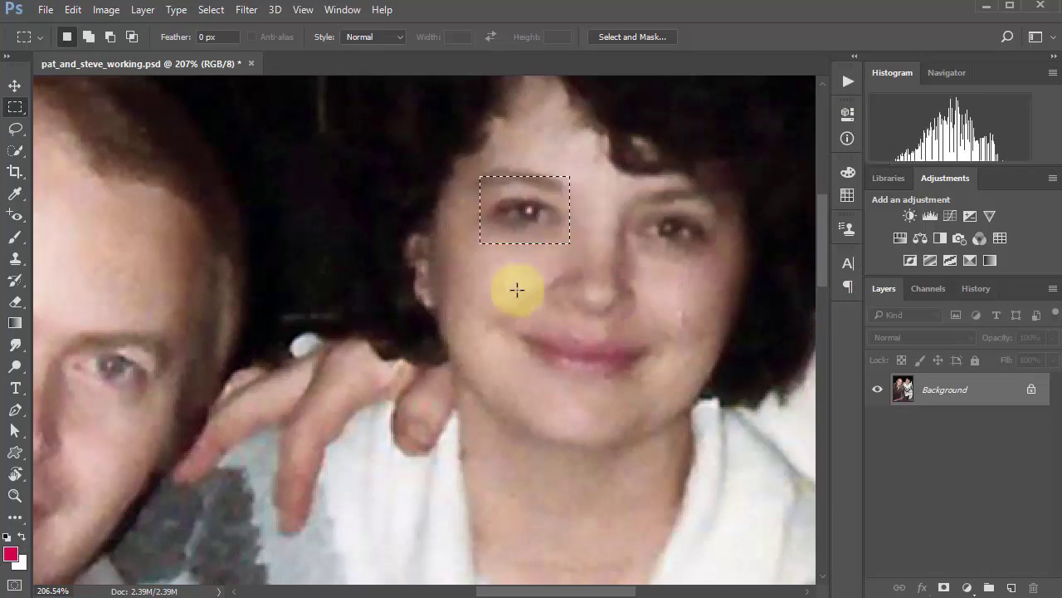
Remove the red from the selected eye with two applications of the Red Eye Tool, and deselect it
left_click(12, 214)
left_click(527, 209)
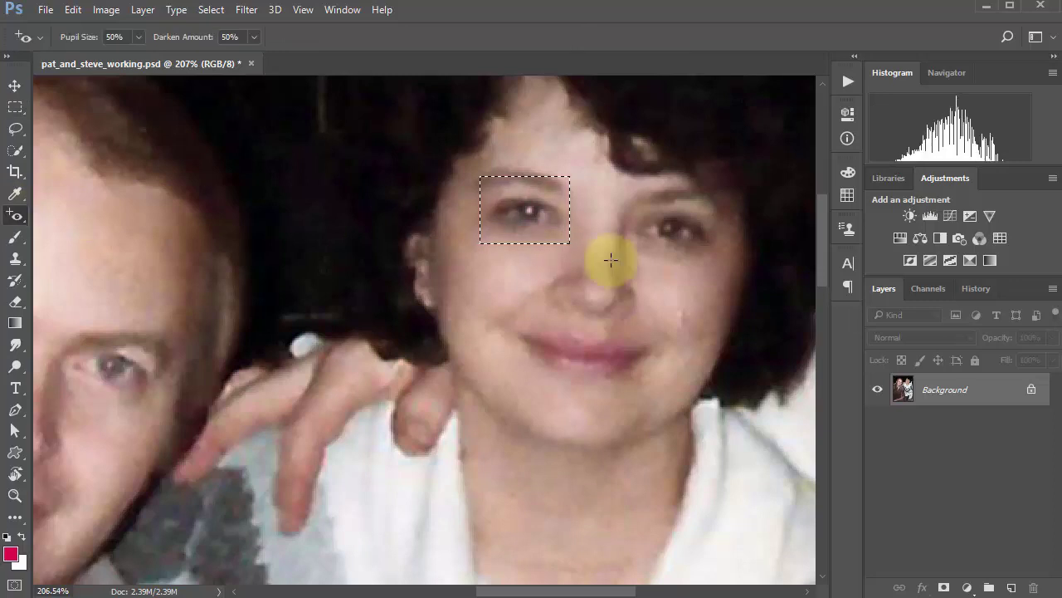
left_click(517, 213)
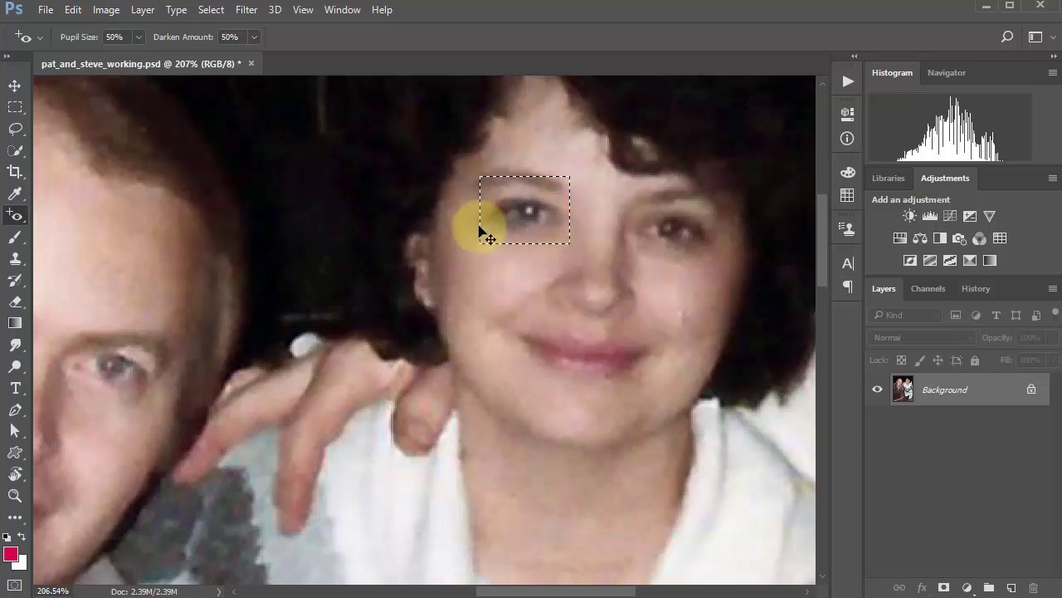
key("ctrl+d")
key("ctrl+minus")
key("ctrl+minus")
key("ctrl+minus")
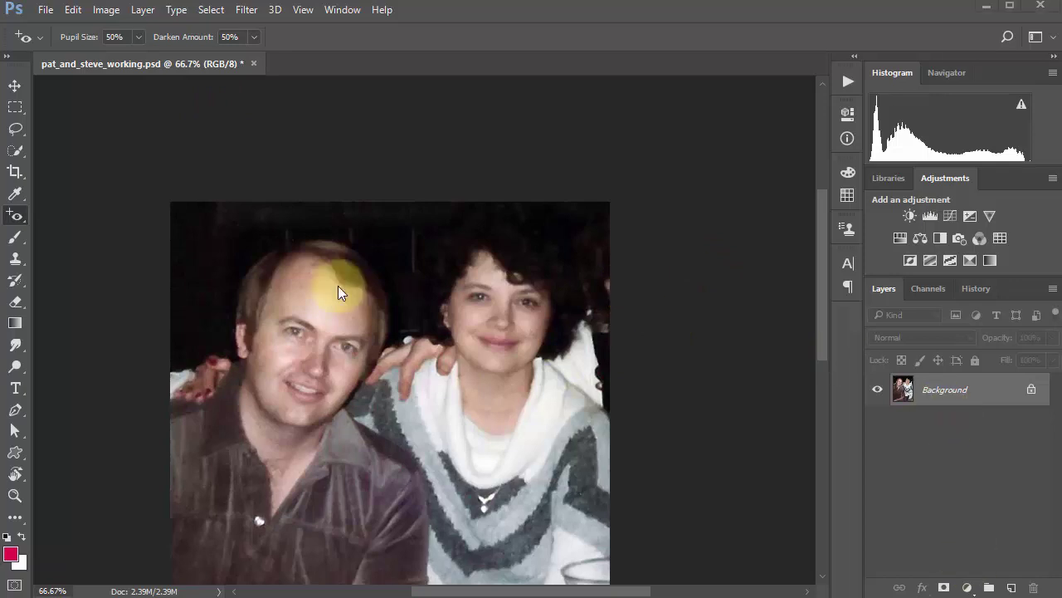
Practise drawing rectangular marquee selections over the couple, ending with one around the man's lower face and collar
left_click(16, 110)
left_click(389, 158)
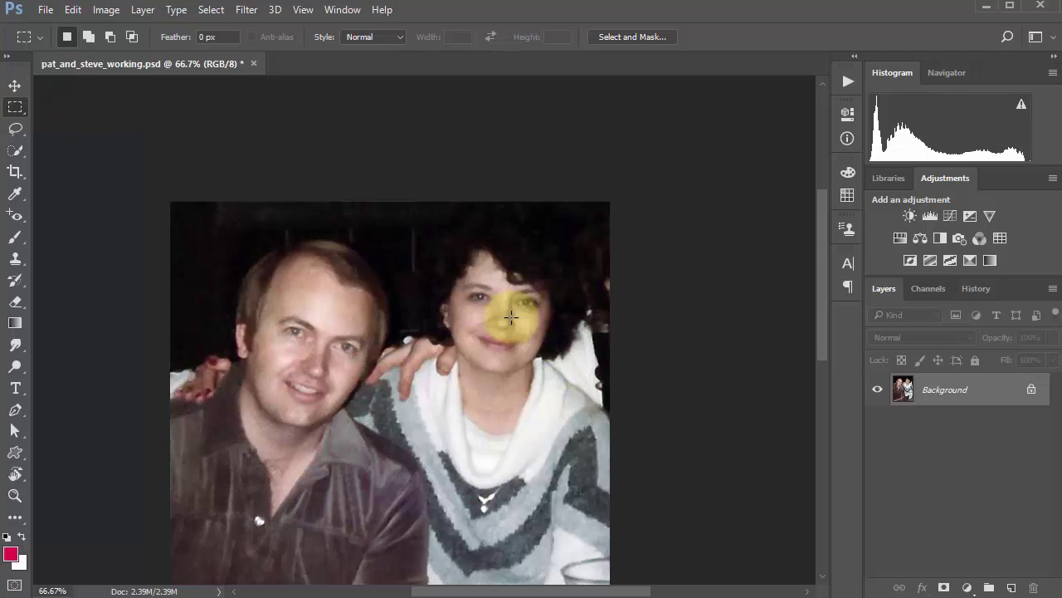
key("ctrl+0")
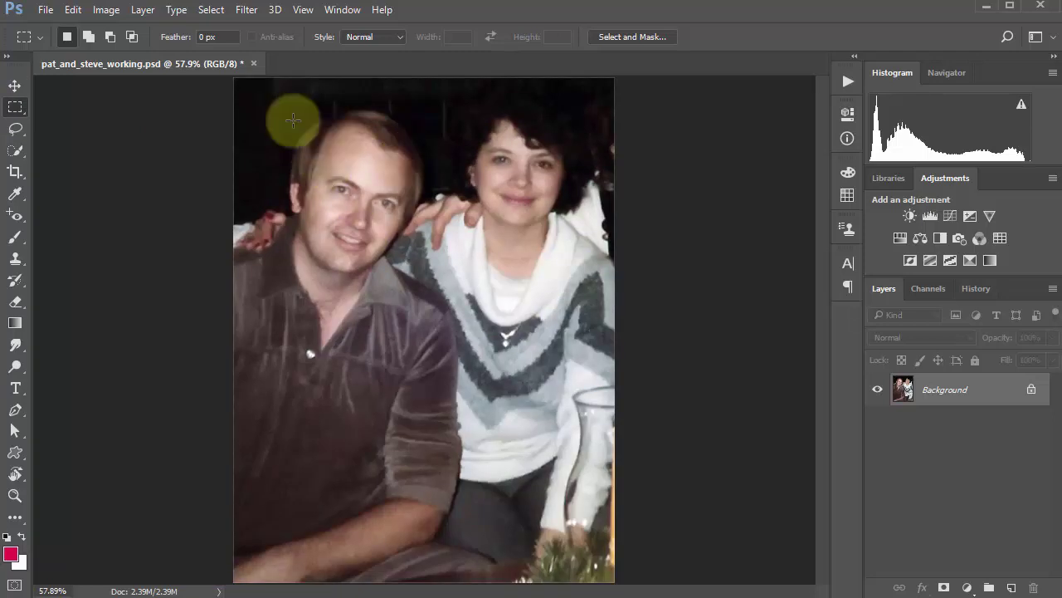
left_click_drag(296, 121, 432, 280)
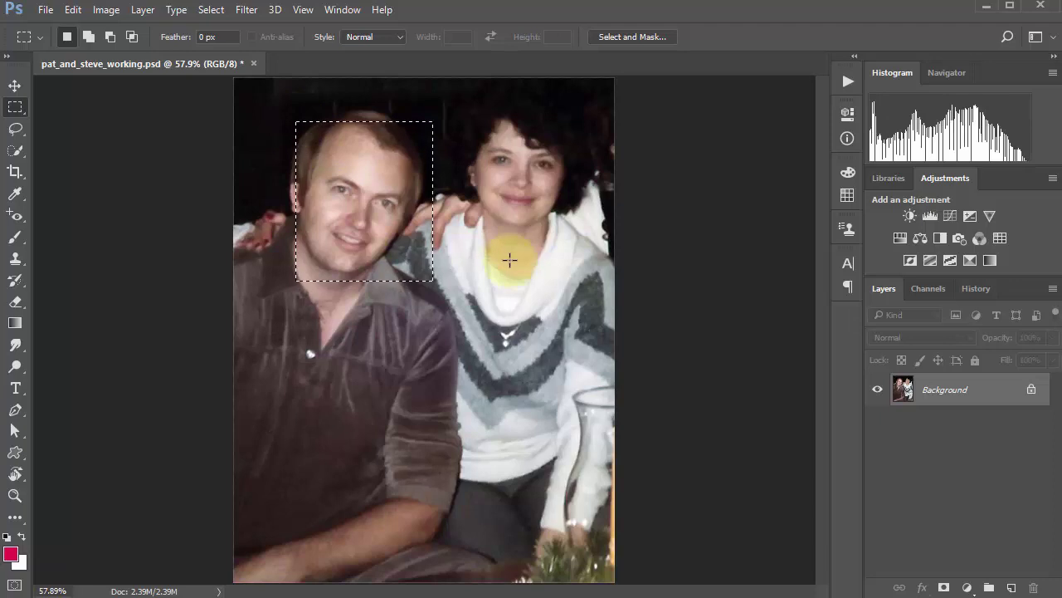
left_click_drag(491, 243, 585, 313)
left_click_drag(285, 279, 520, 395)
left_click_drag(334, 177, 497, 313)
left_click(328, 395)
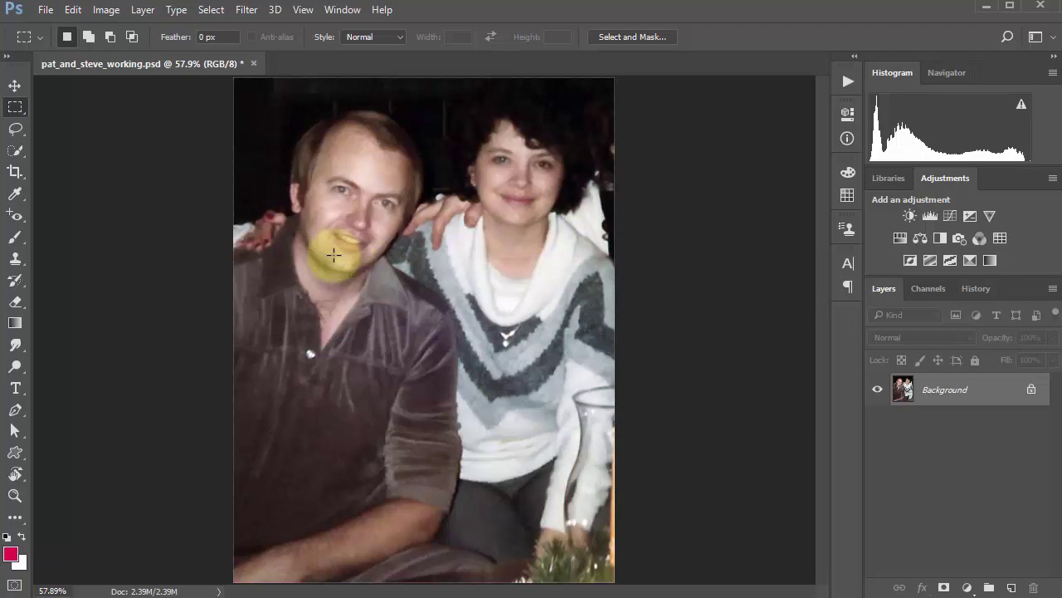
left_click_drag(294, 197, 406, 309)
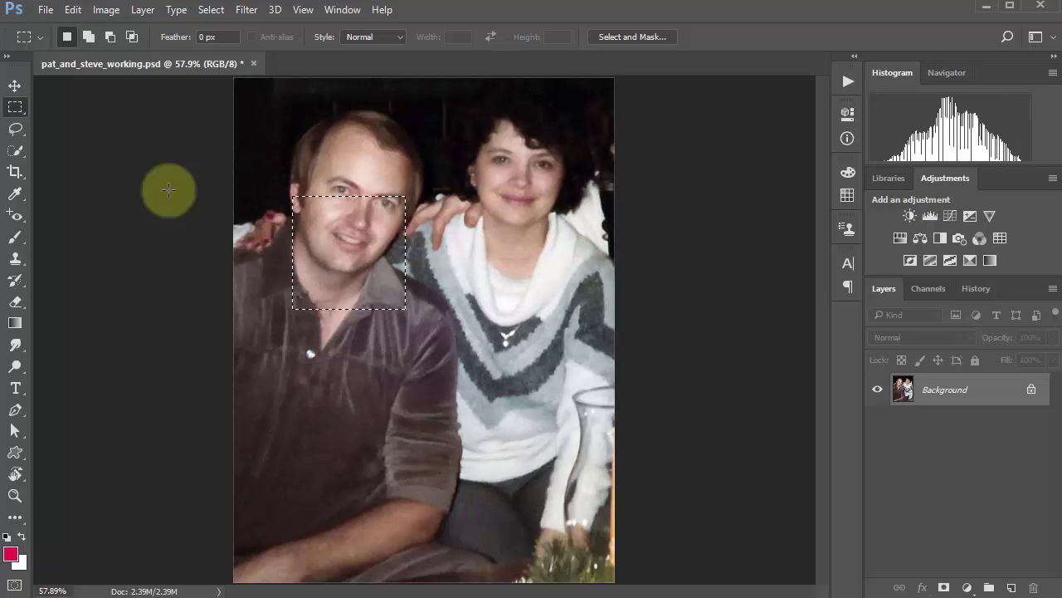
Draw an elliptical marquee selection over the man's face and collar, and clear the selection
left_click(18, 109)
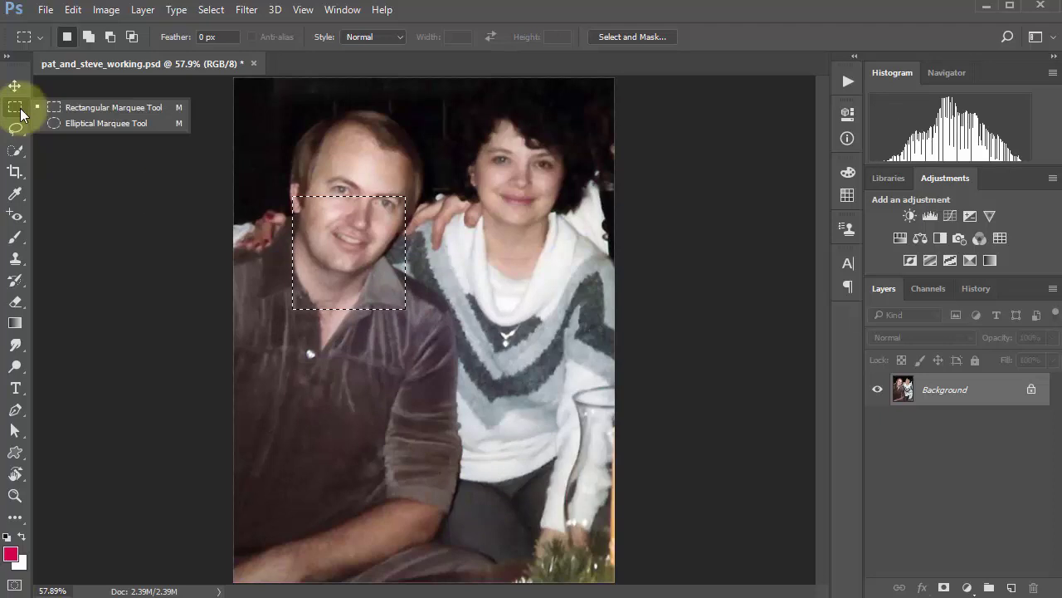
left_click(78, 123)
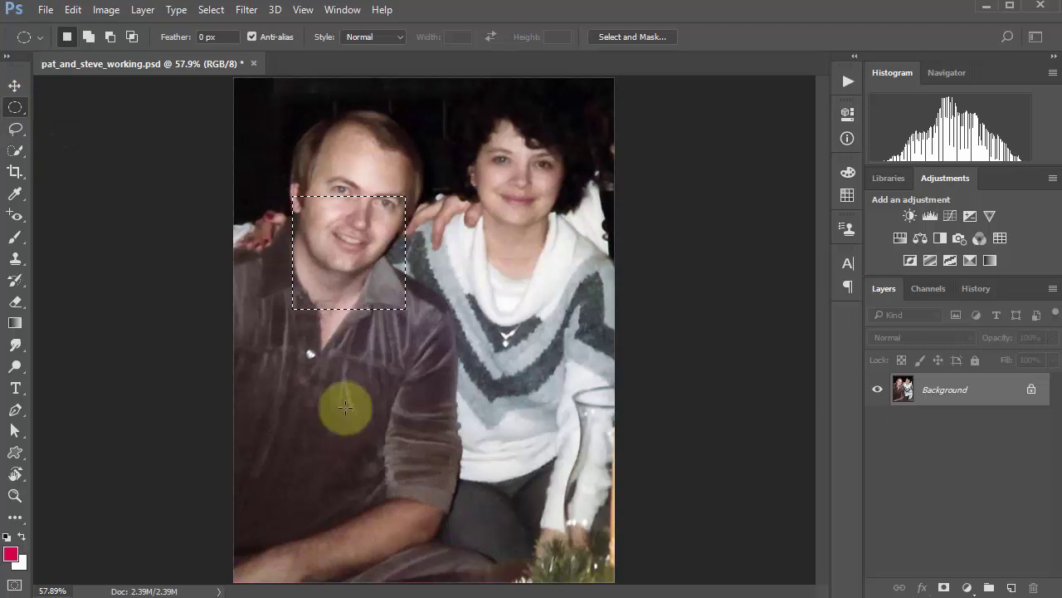
left_click_drag(315, 327, 470, 165)
key("ctrl+d")
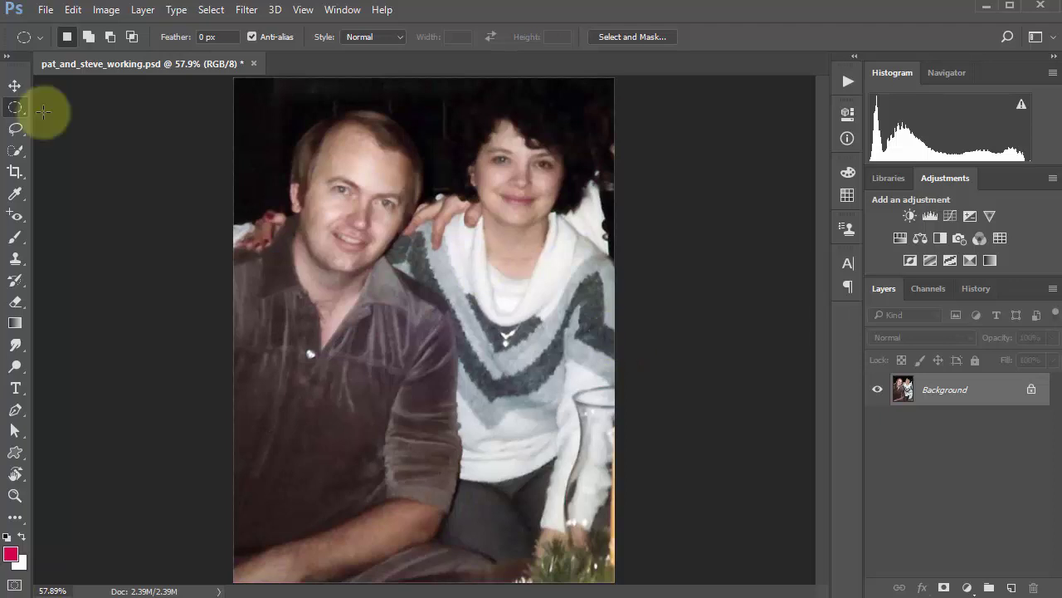
Crop the photo to a rectangular marquee selection around both people's heads and upper bodies, and deselect
left_click(15, 107)
left_click(93, 111)
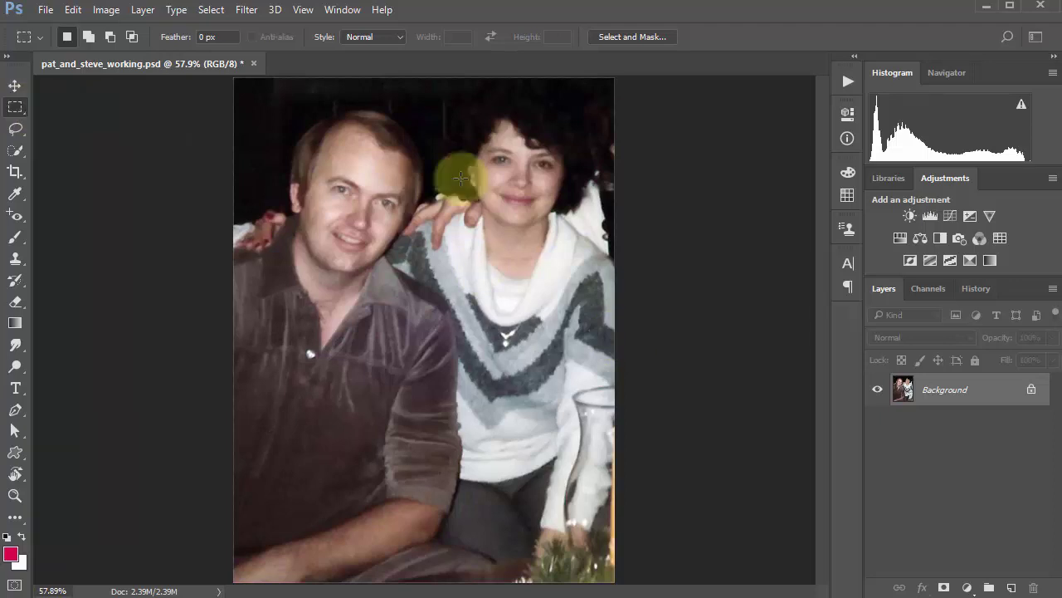
left_click_drag(267, 83, 595, 411)
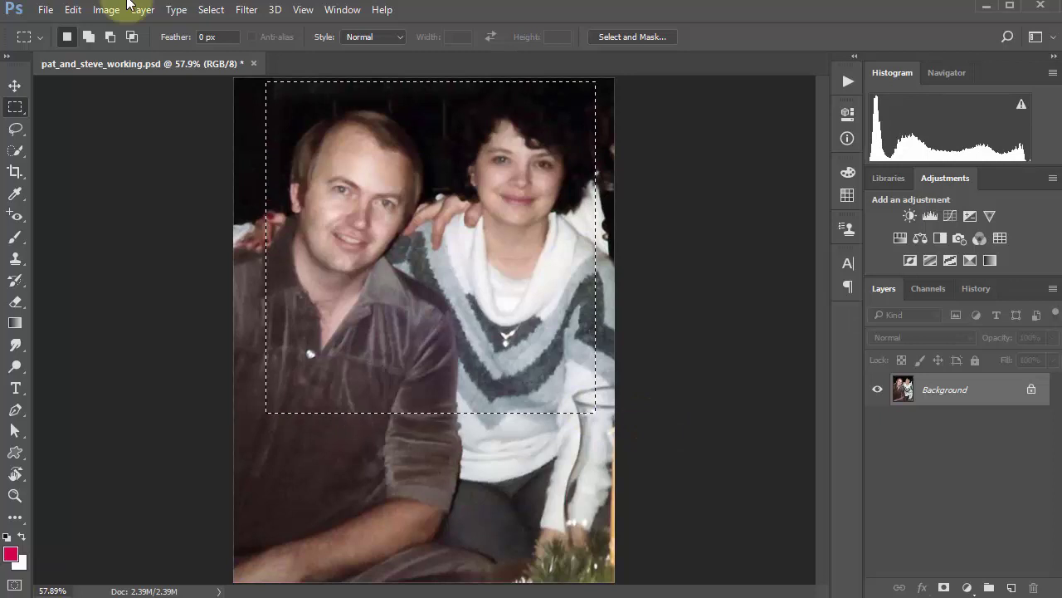
left_click(103, 9)
left_click(175, 175)
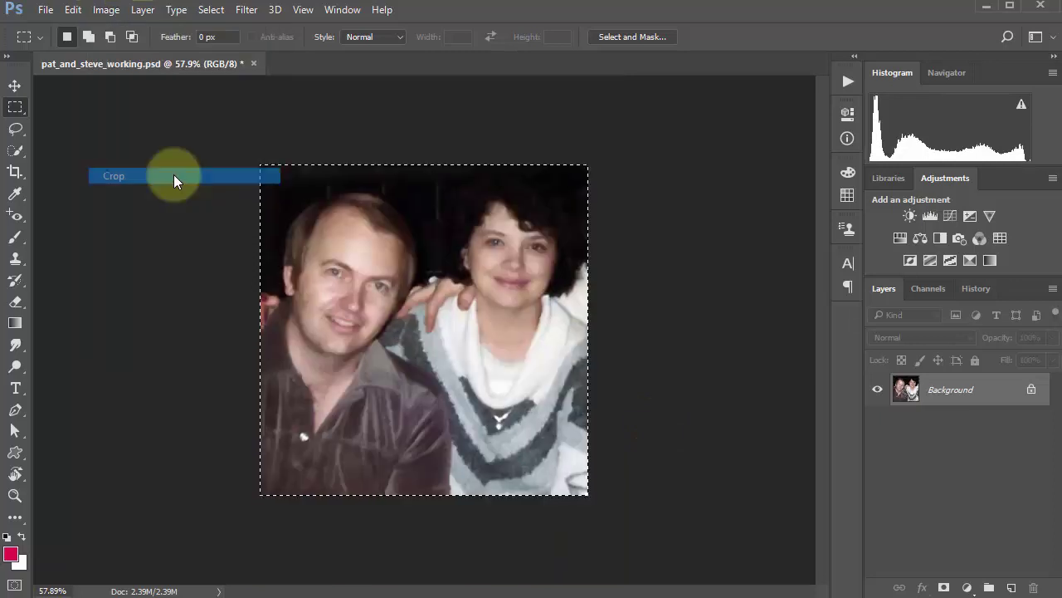
key("ctrl+d")
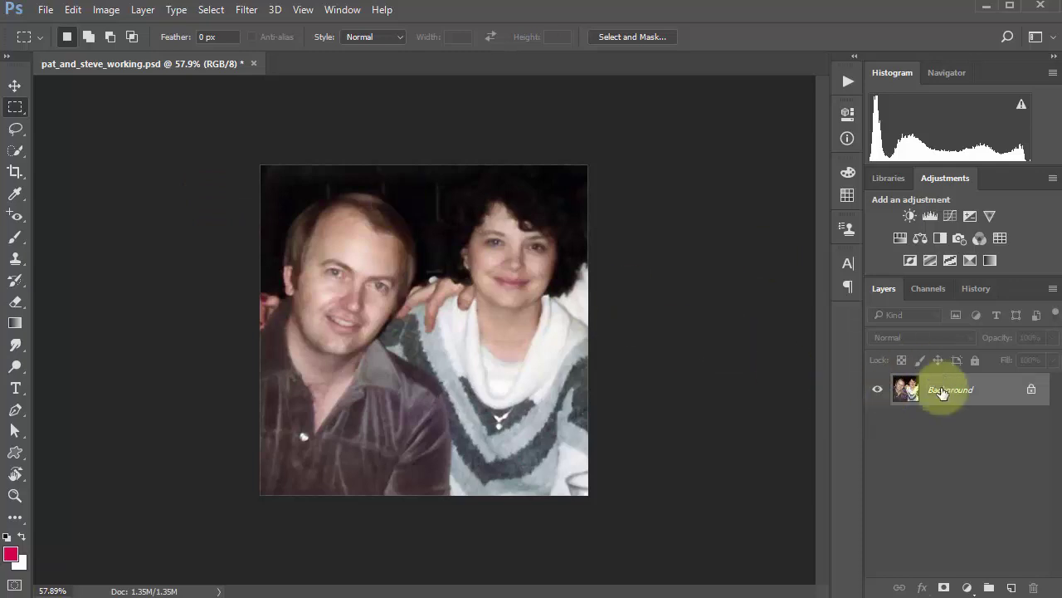
Revert the image history to the rectangular marquee state before the crop, and clear the selection
left_click(973, 290)
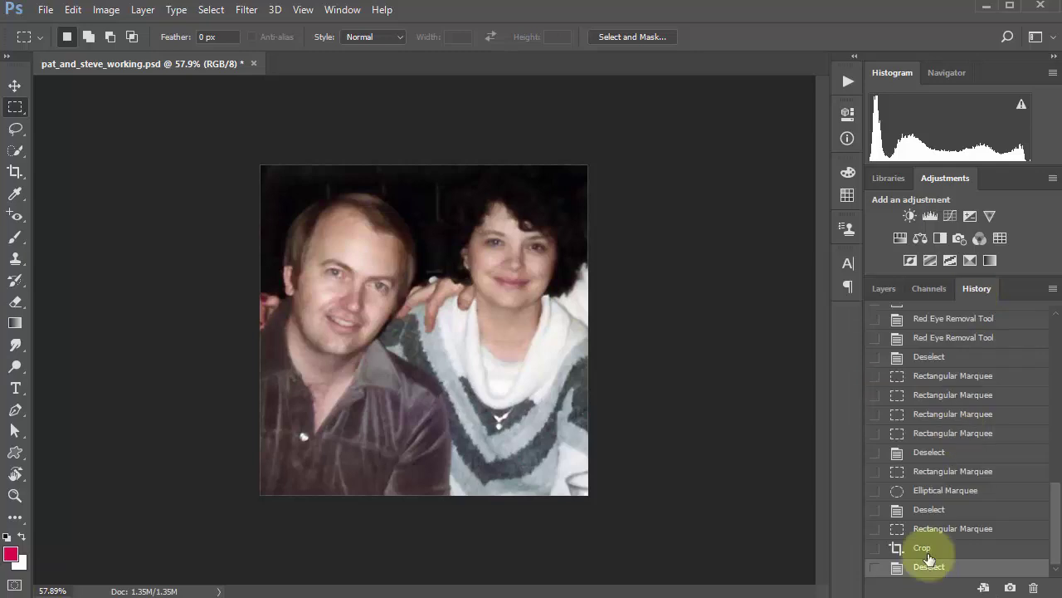
left_click(942, 528)
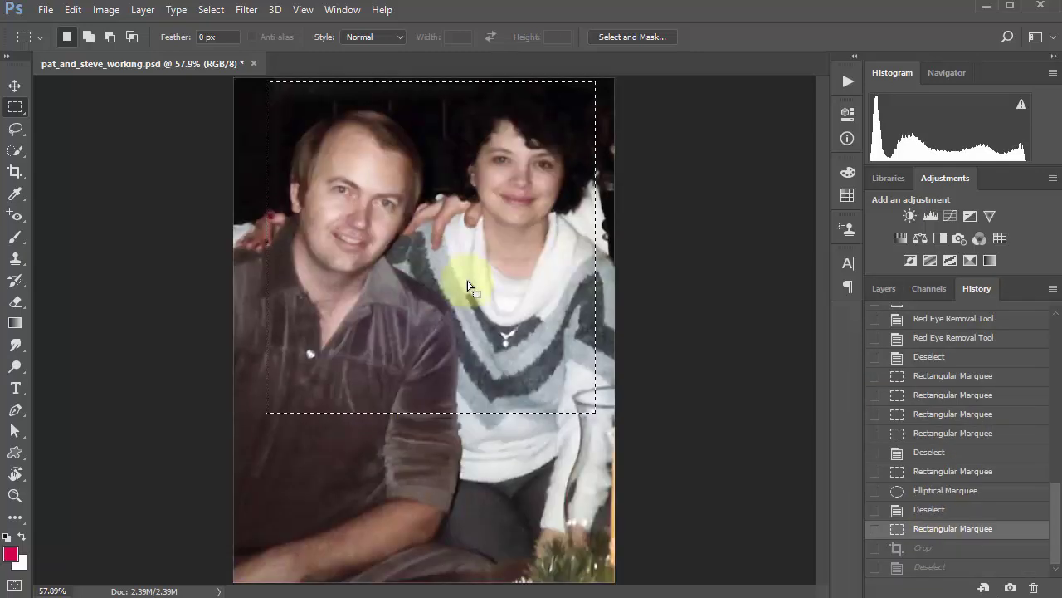
left_click(423, 429)
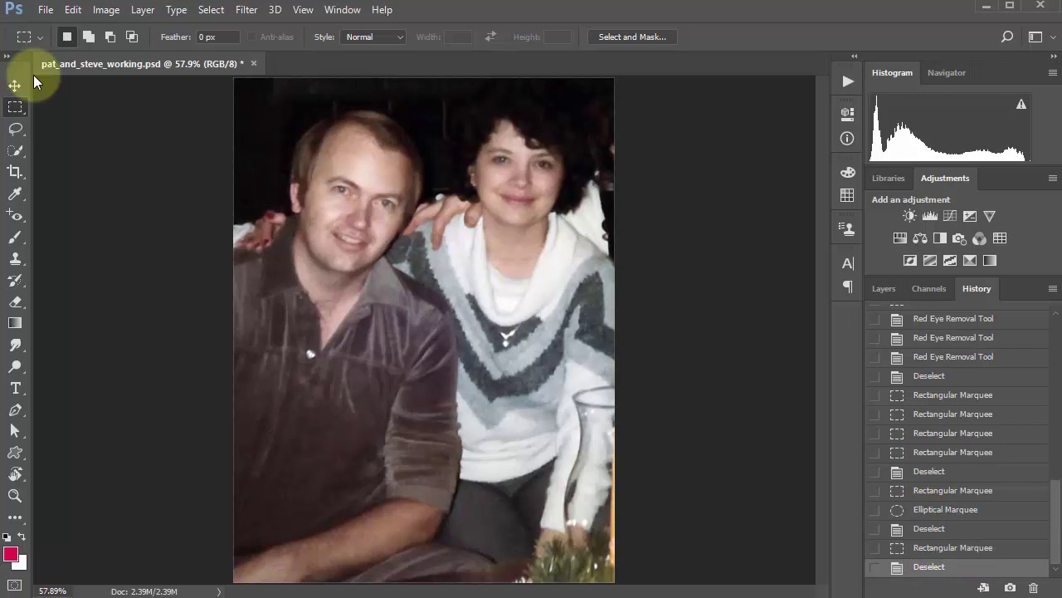
Draw a freehand selection around the man's face with the Lasso tool
left_click(19, 111)
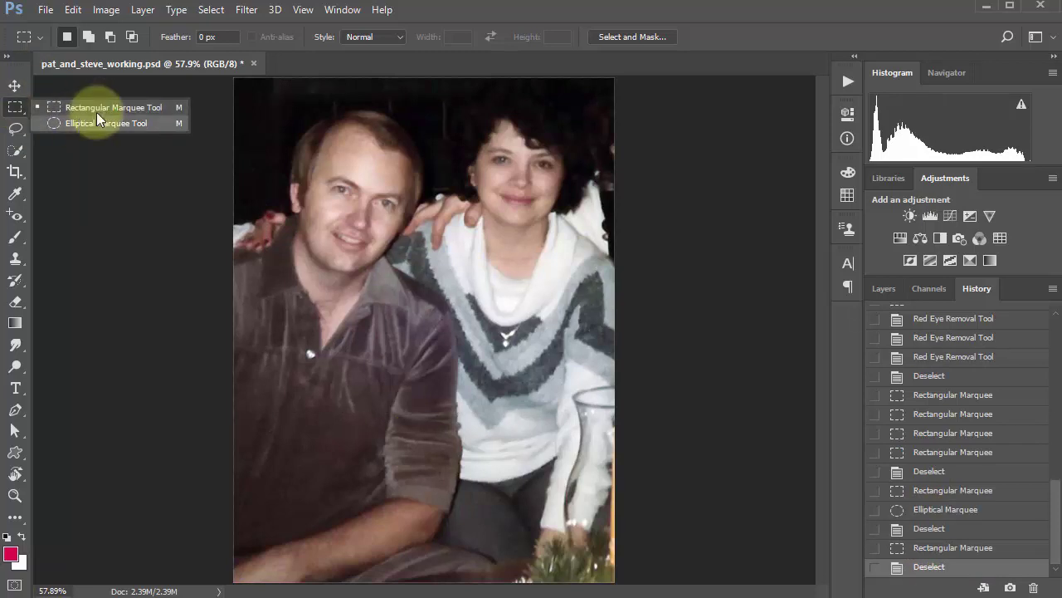
left_click(91, 112)
left_click(16, 131)
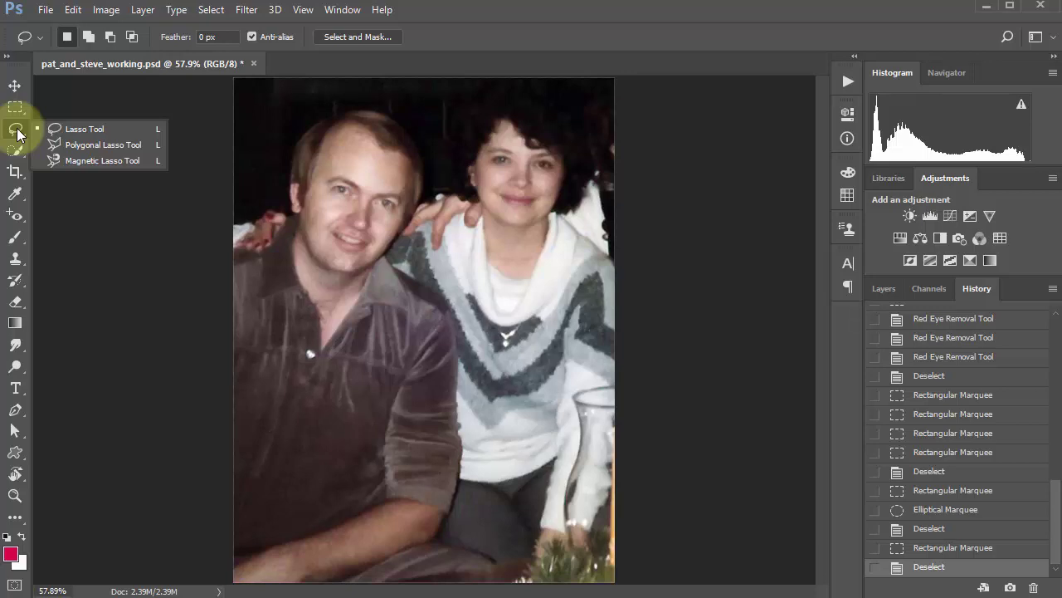
left_click(87, 130)
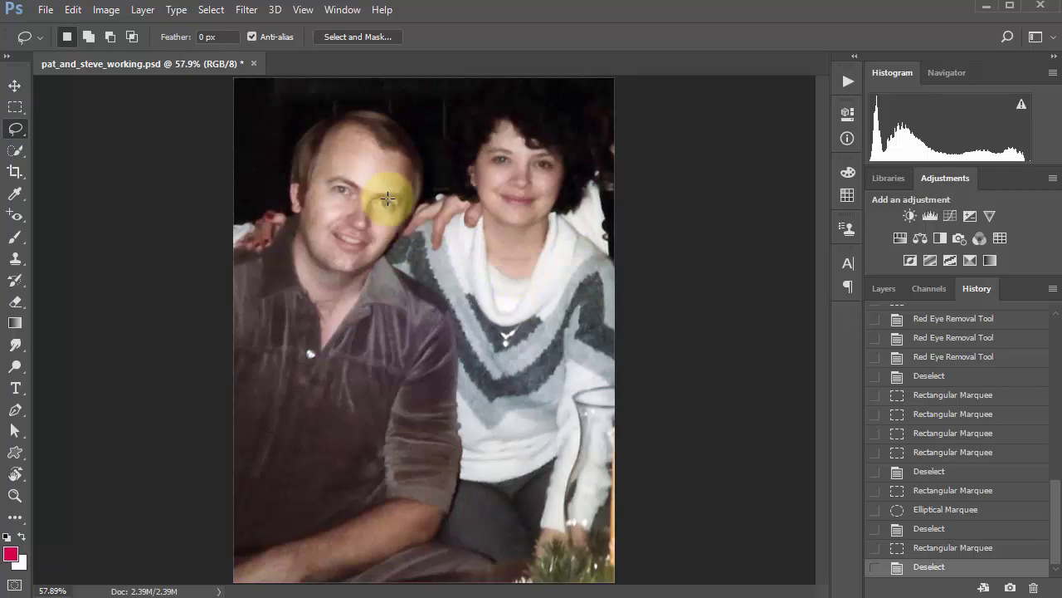
mouse_move(414, 201)
left_mouse_down()
mouse_move(412, 130)
mouse_move(357, 109)
mouse_move(280, 203)
mouse_move(320, 267)
mouse_move(412, 205)
mouse_move(581, 190)
mouse_move(440, 199)
left_mouse_up()
mouse_move(384, 175)
left_mouse_down()
mouse_move(305, 219)
mouse_move(371, 155)
left_mouse_up()
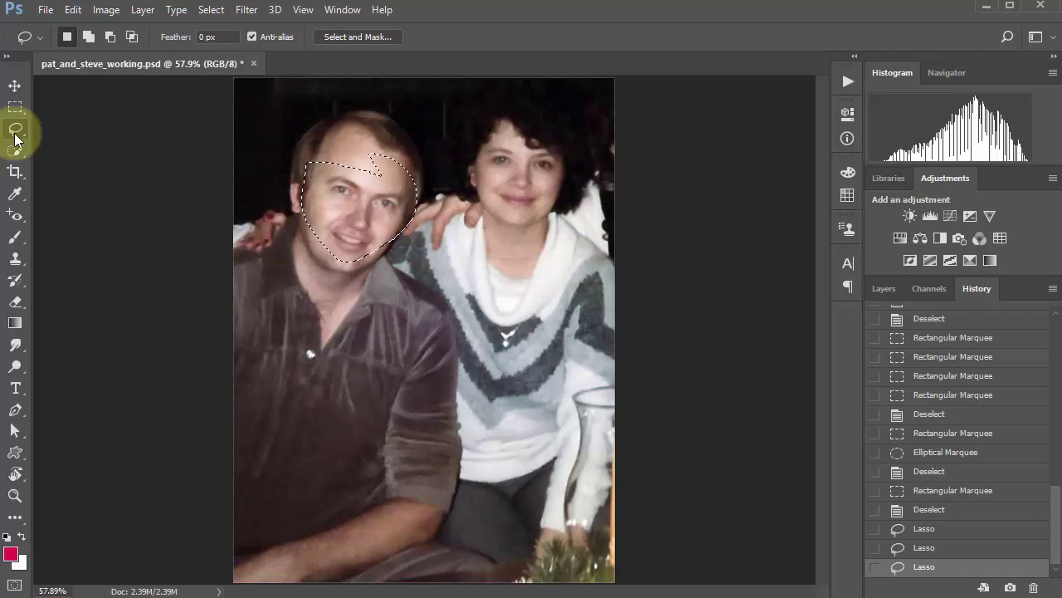
Draw rectangular marquee selections over the man's shoulder, the man's face and the woman's face in turn, and deselect
left_click(15, 107)
left_click_drag(370, 304, 480, 398)
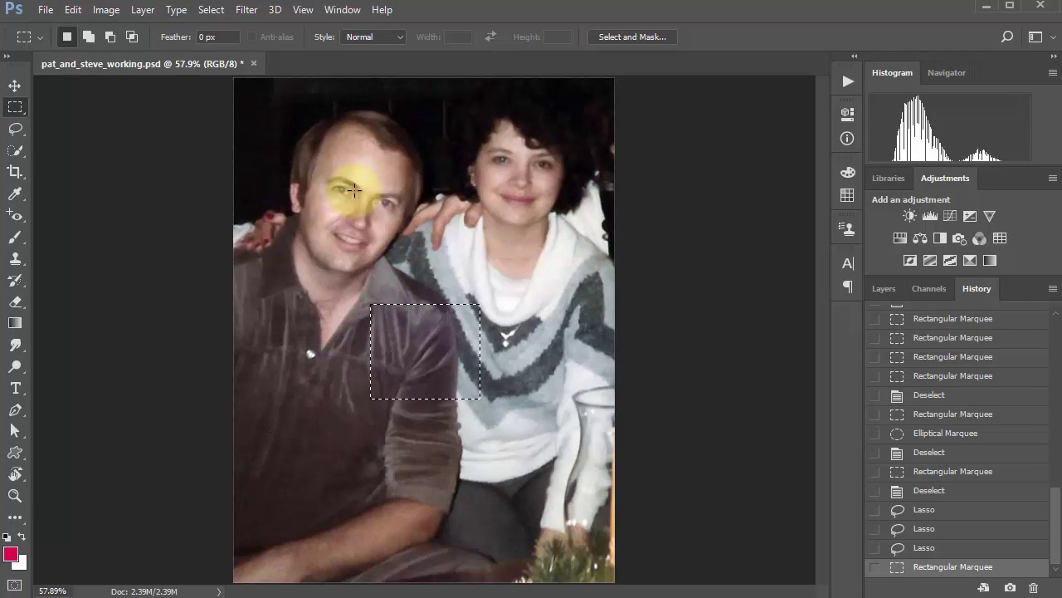
left_click_drag(347, 180, 379, 251)
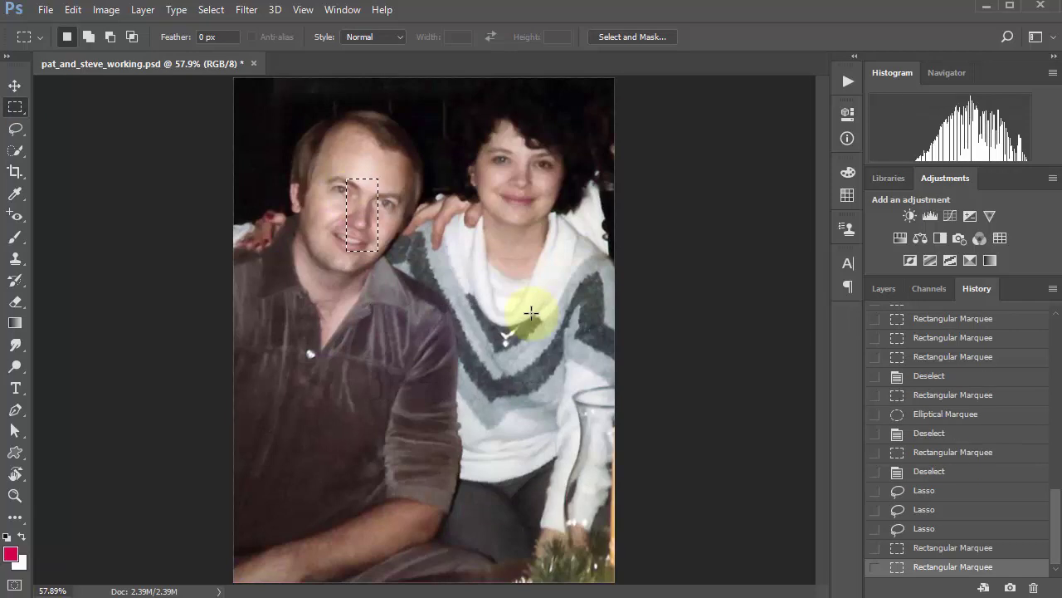
left_click_drag(502, 143, 535, 191)
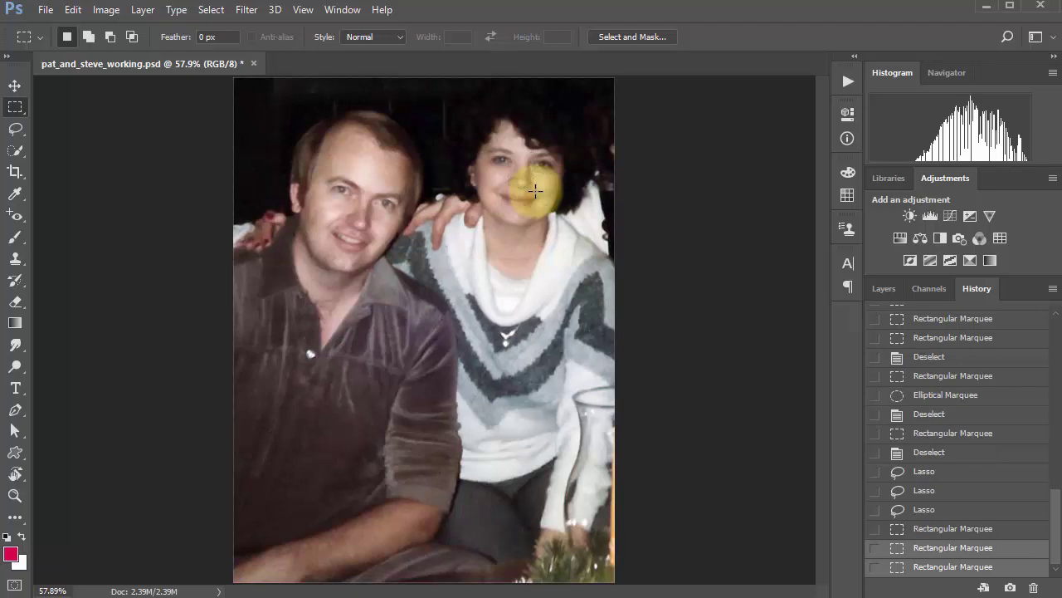
left_click(446, 241)
Draw a freehand Lasso selection around the man's eye on the left side of his face as pictured
left_click(15, 129)
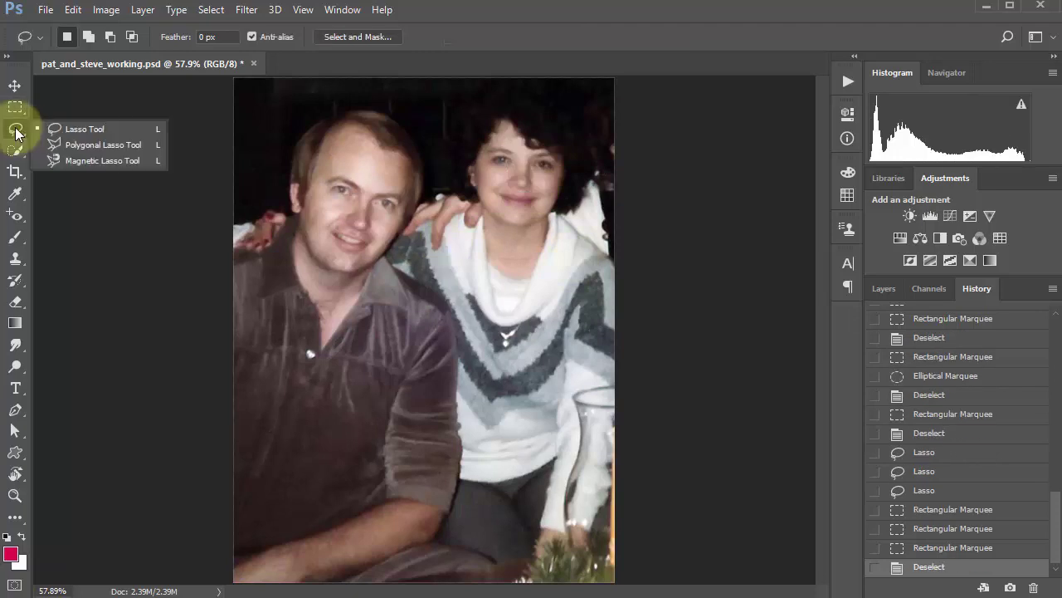
left_click(363, 216)
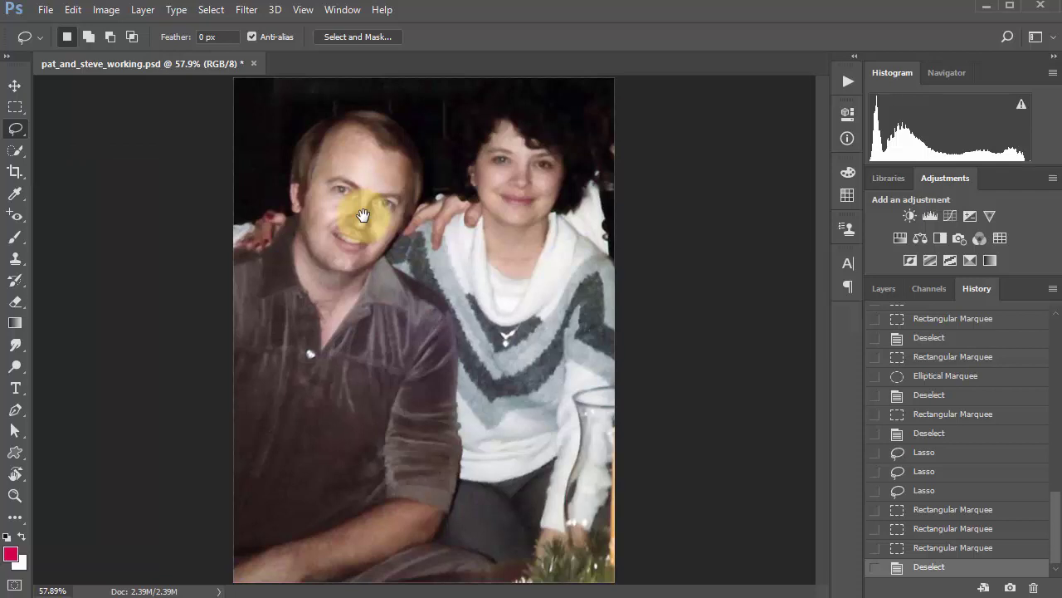
left_click(359, 192)
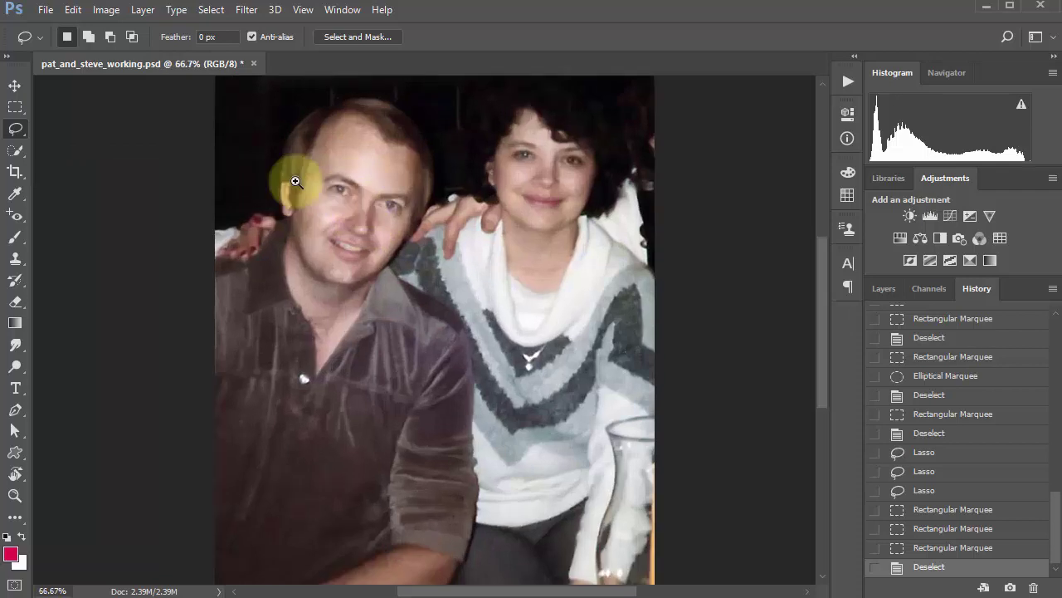
left_click(328, 184)
left_click(329, 184)
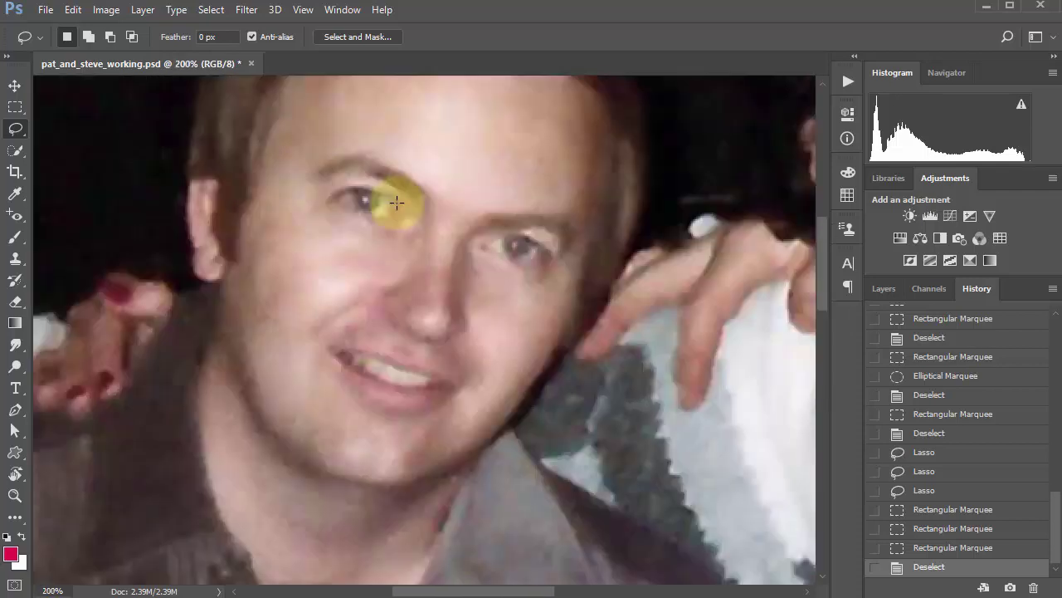
mouse_move(396, 202)
left_mouse_down()
mouse_move(361, 188)
mouse_move(328, 195)
mouse_move(368, 213)
mouse_move(397, 201)
left_mouse_up()
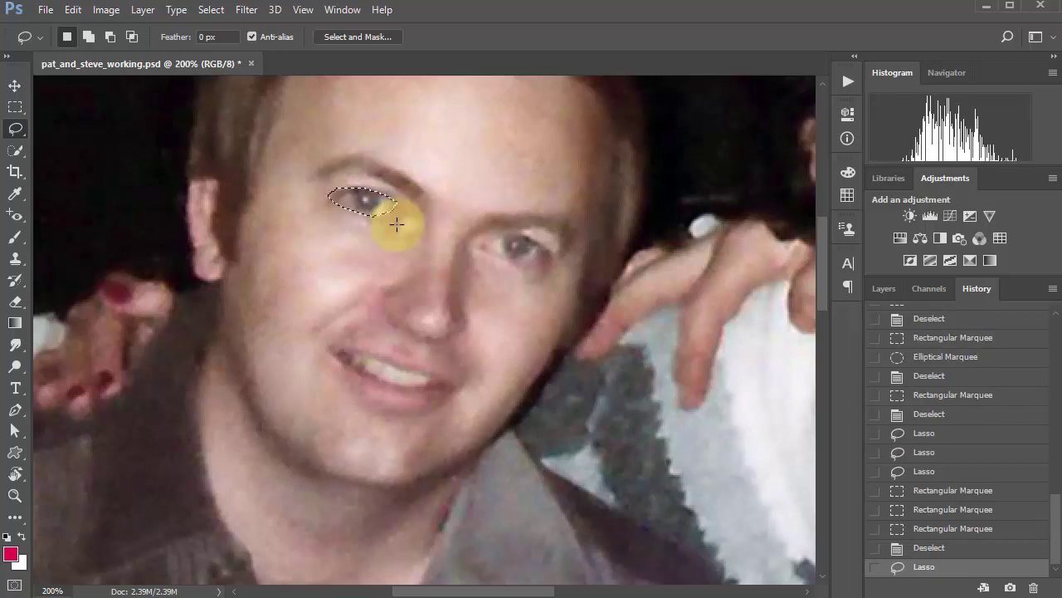
Trim the eye selection down to the iris by subtracting the surrounding corners and lids with the Lasso, and clear the selection
scroll(371, 212, "up", 2)
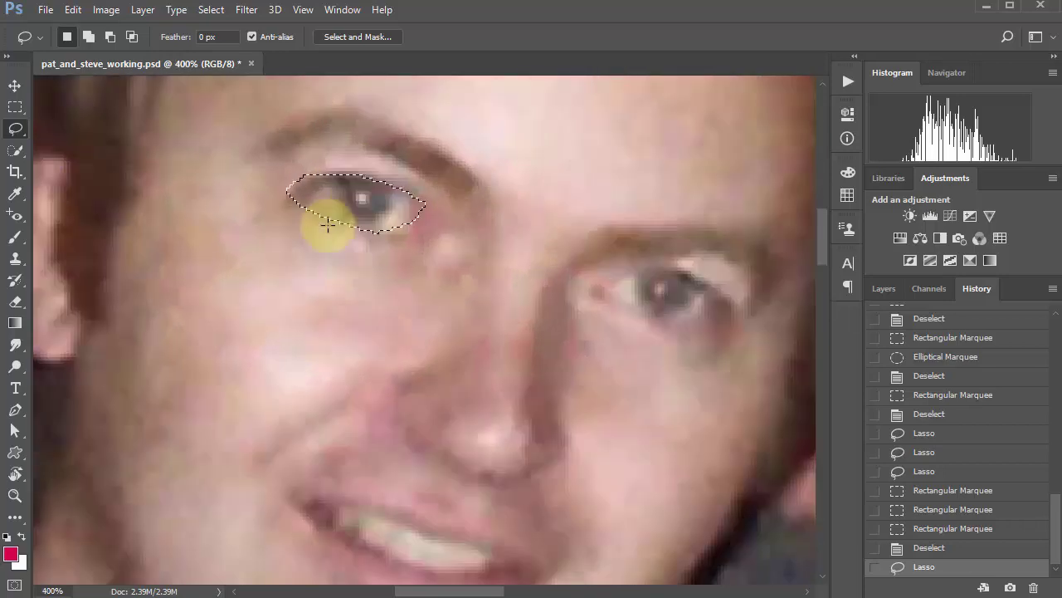
key("alt")
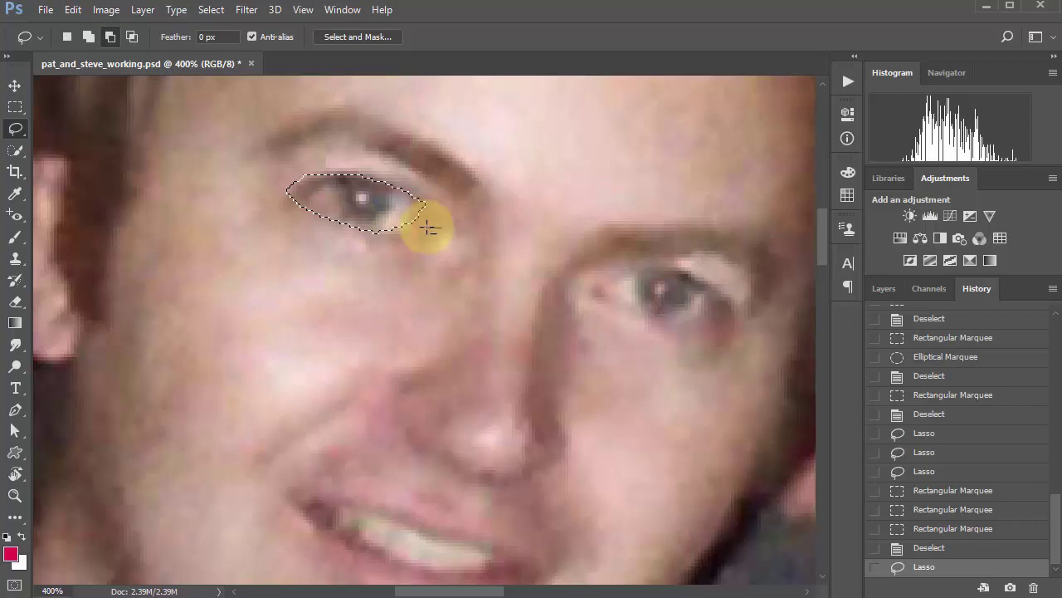
mouse_move(428, 194)
left_mouse_down()
mouse_move(474, 244)
mouse_move(415, 218)
mouse_move(427, 178)
mouse_move(415, 220)
left_mouse_up()
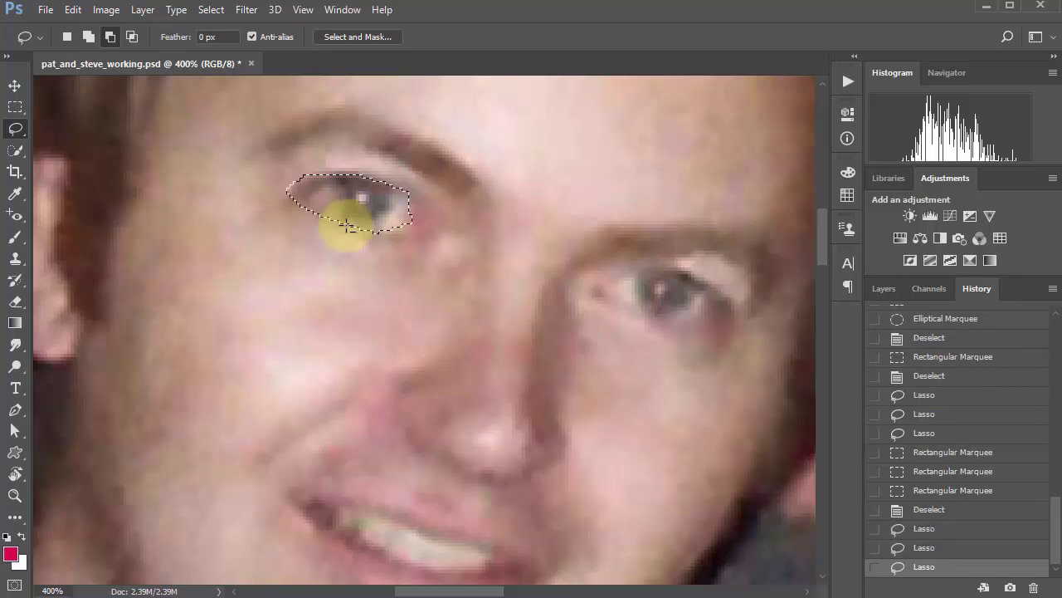
mouse_move(334, 165)
left_mouse_down()
mouse_move(320, 185)
mouse_move(268, 178)
mouse_move(391, 161)
mouse_move(409, 188)
left_mouse_up()
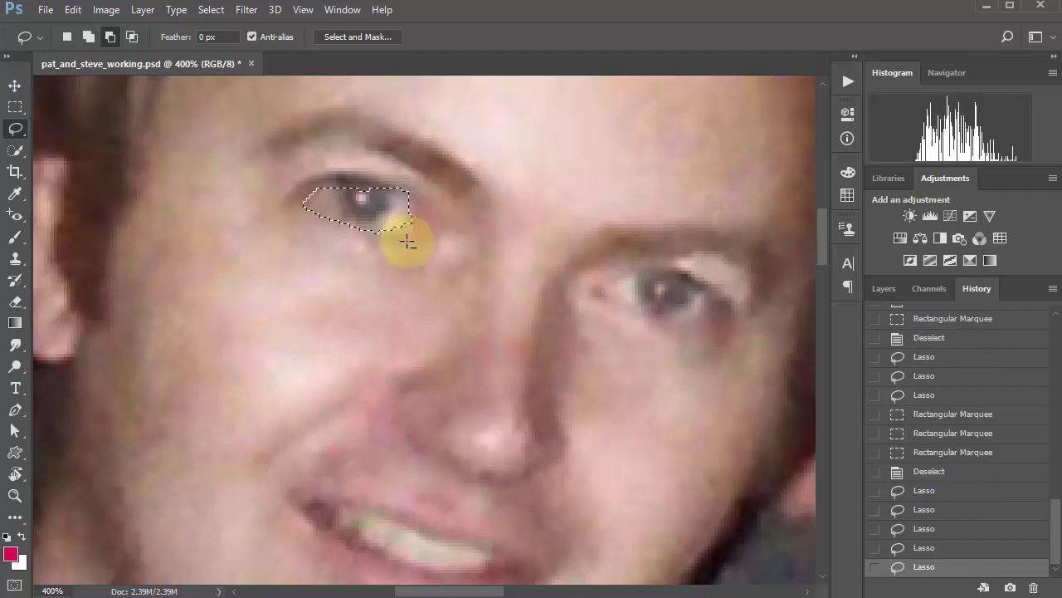
mouse_move(375, 232)
left_mouse_down()
mouse_move(386, 254)
mouse_move(434, 268)
left_mouse_up()
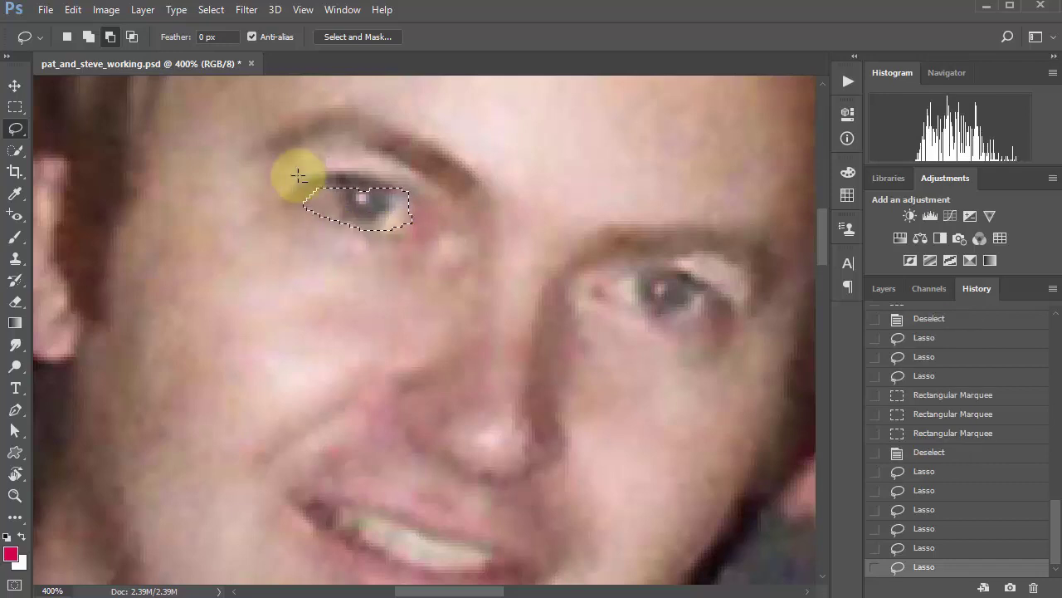
mouse_move(342, 223)
left_mouse_down()
mouse_move(451, 230)
mouse_move(408, 227)
left_mouse_up()
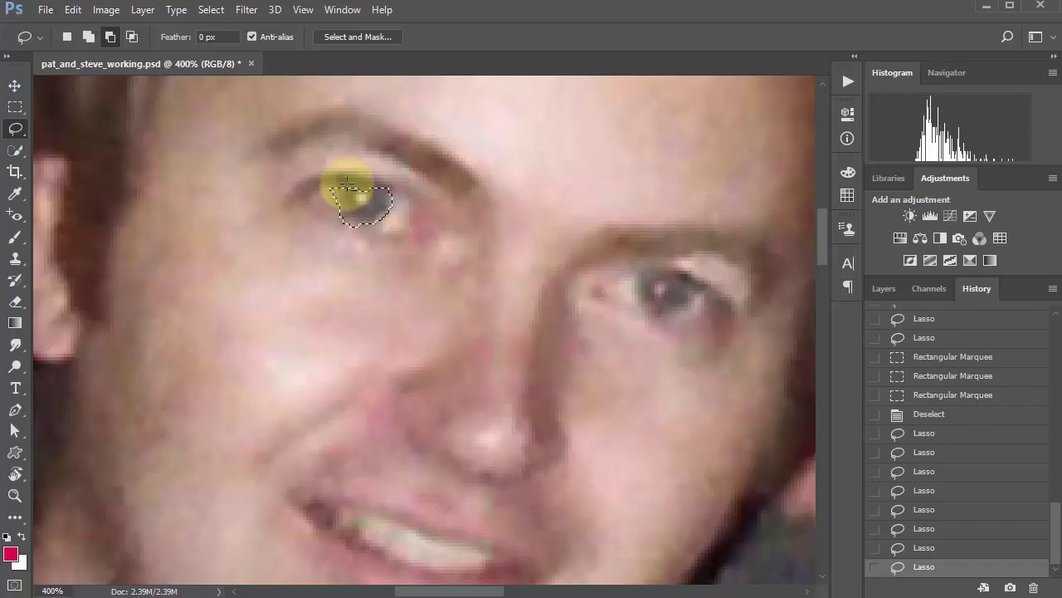
left_click_drag(315, 172, 330, 186)
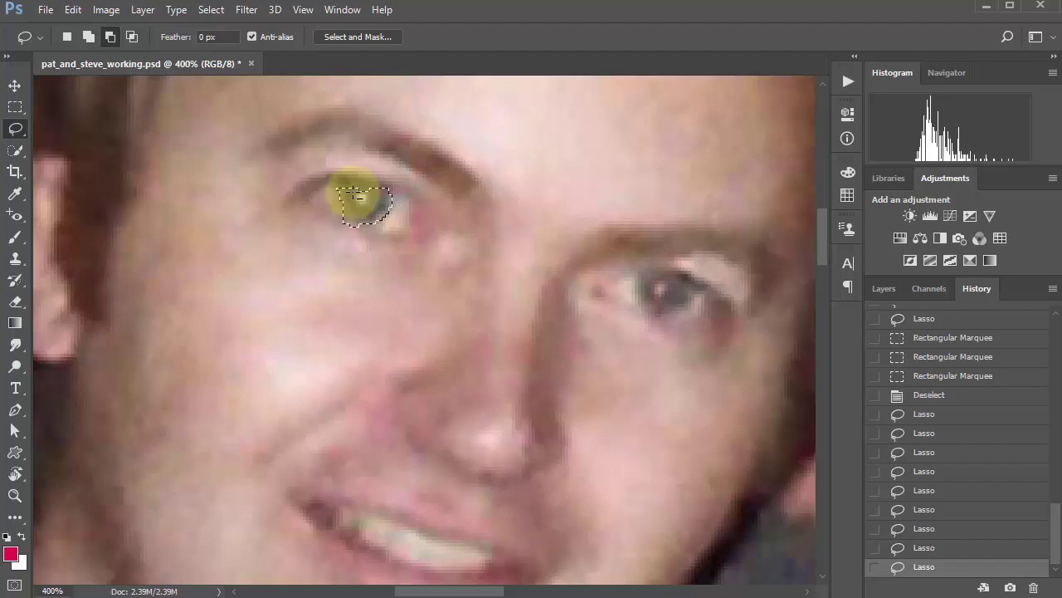
left_click(432, 230)
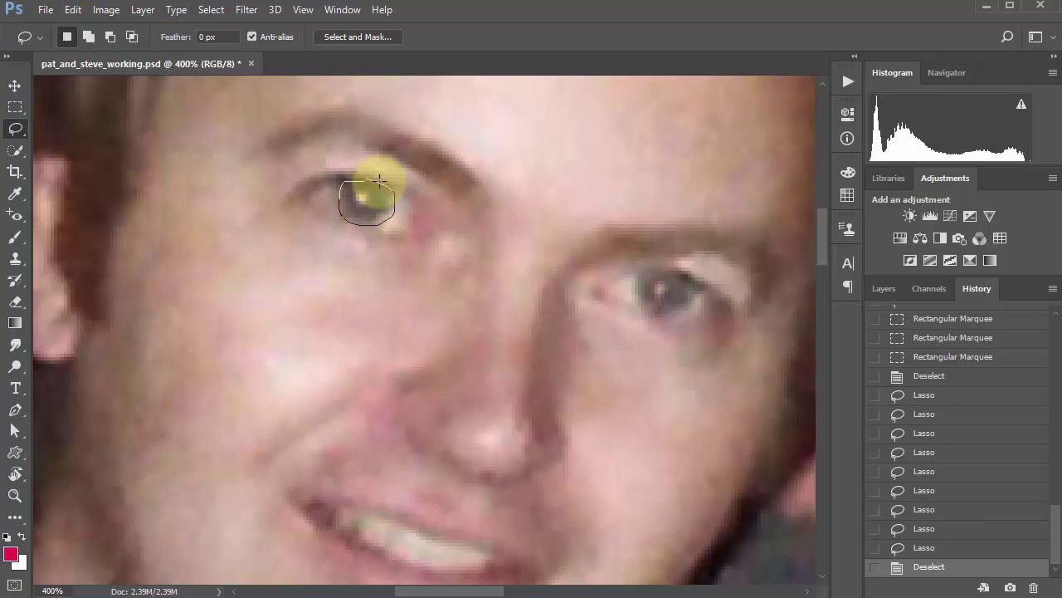
Select both of the man's irises with the Lasso, outlining the left-hand one and adding the right-hand one to the selection
left_click_drag(379, 180, 371, 179)
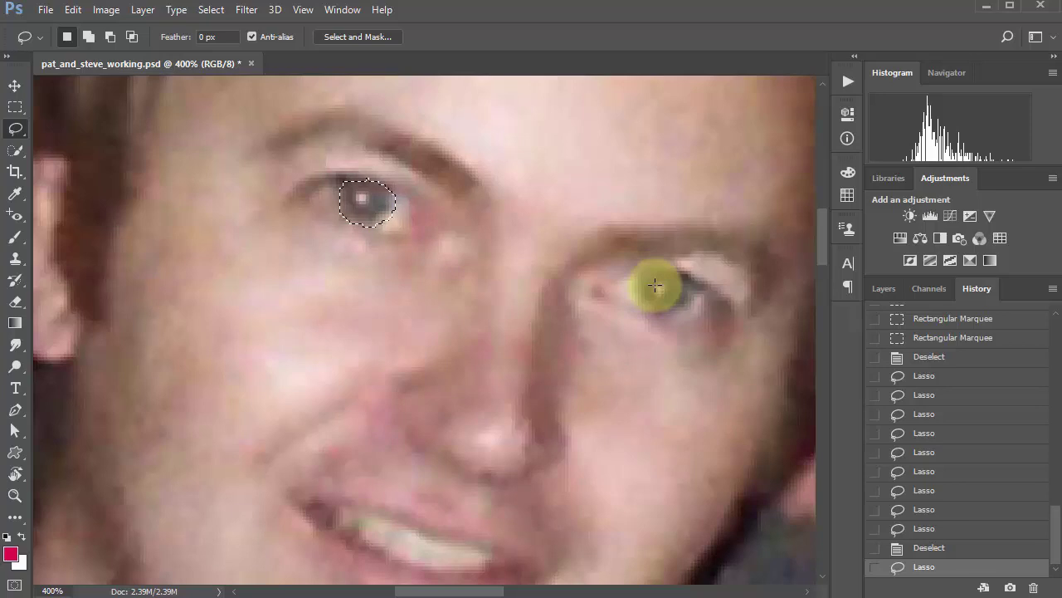
mouse_move(695, 280)
left_mouse_down()
mouse_move(673, 273)
mouse_move(638, 292)
left_mouse_up()
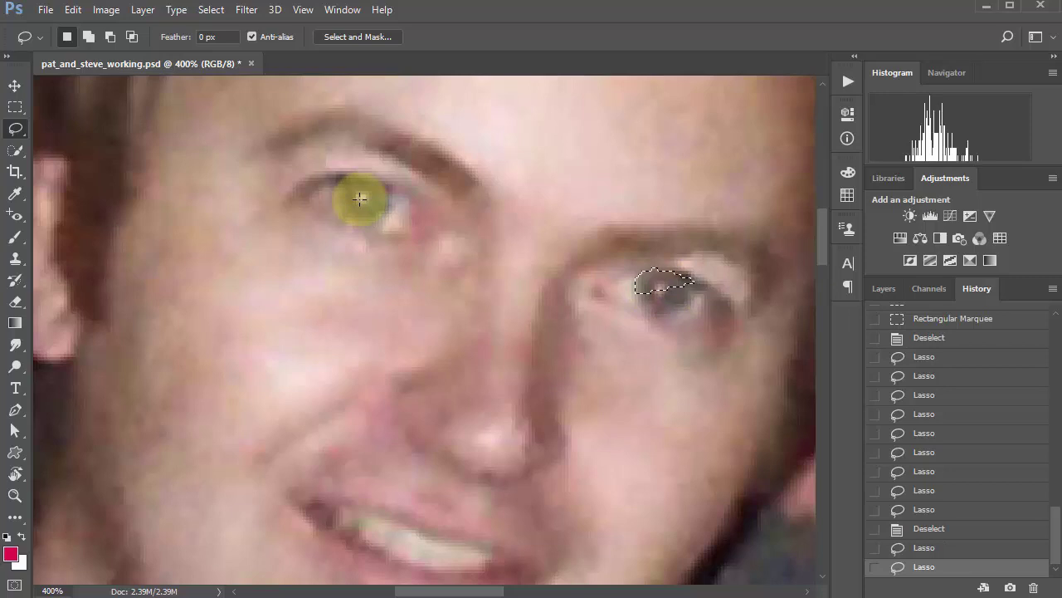
key("ctrl+z")
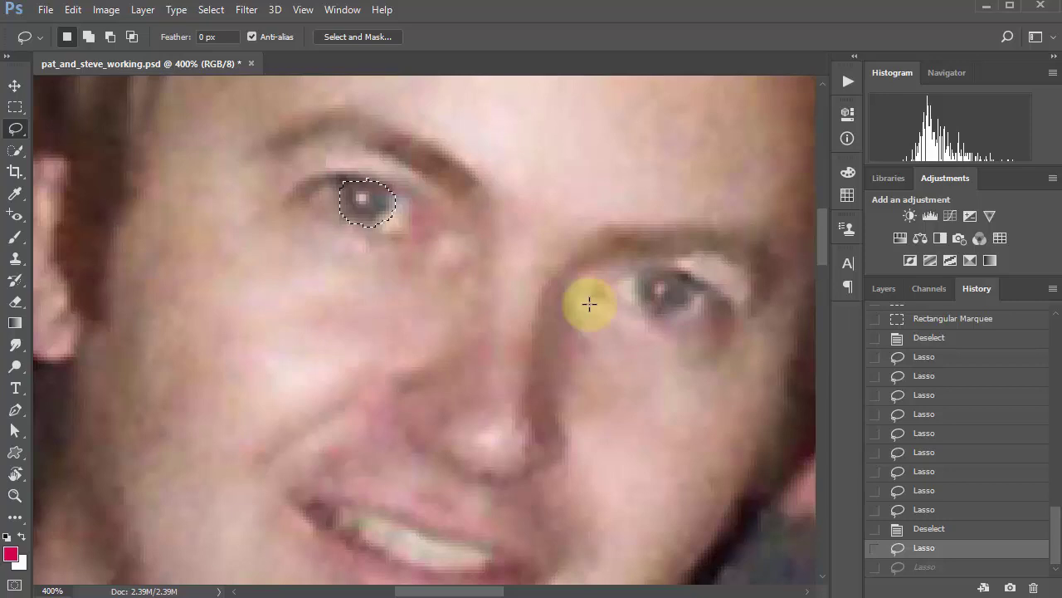
key("shift")
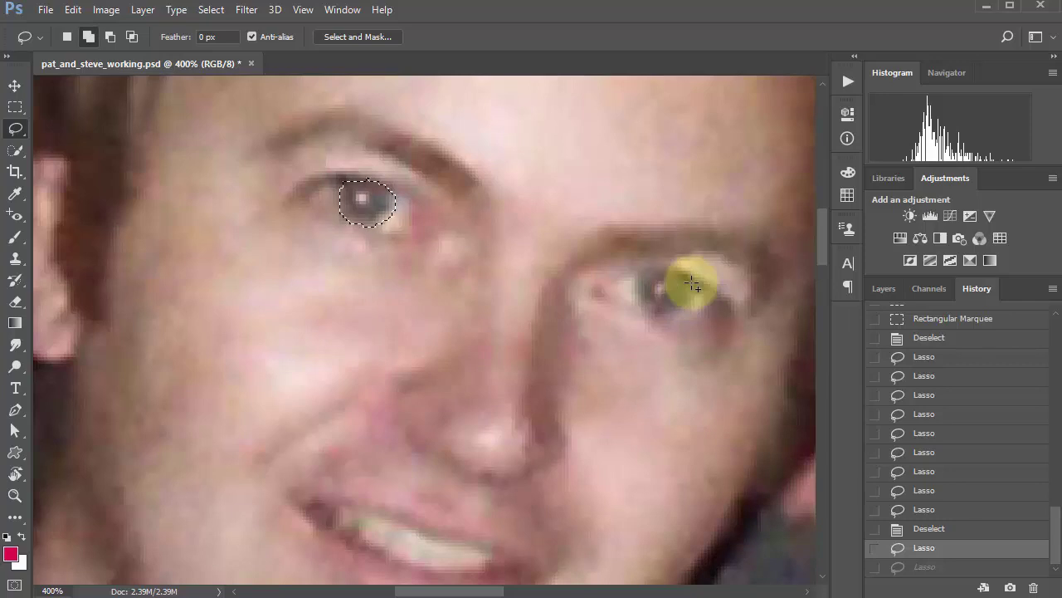
mouse_move(692, 283)
left_mouse_down()
mouse_move(655, 267)
mouse_move(636, 281)
mouse_move(635, 301)
mouse_move(676, 301)
mouse_move(690, 284)
left_mouse_up()
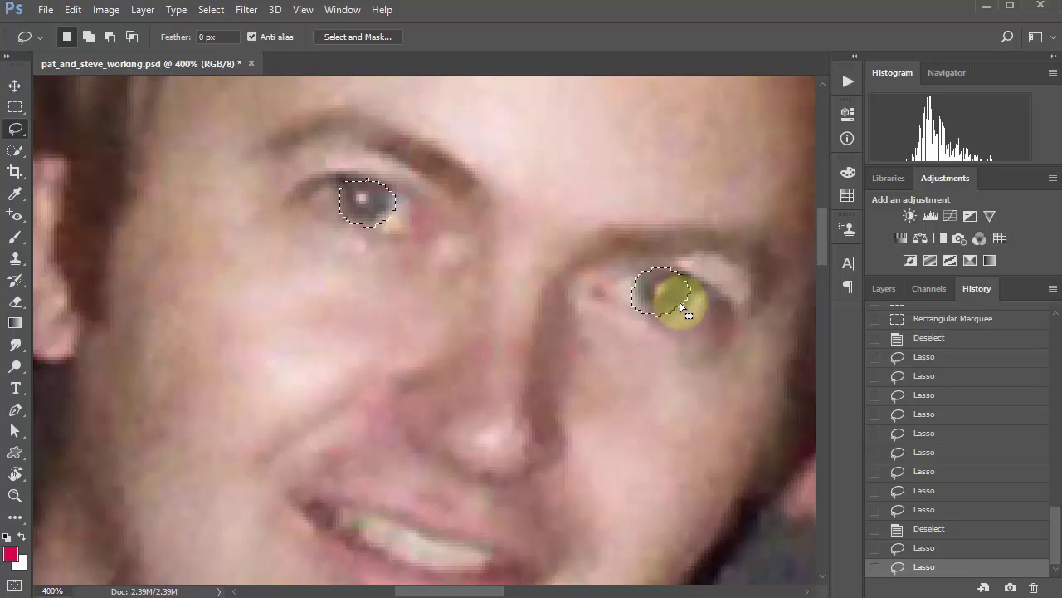
Step back through the Lasso states in the history to the first eye outline, and return to the most recent state
key("ctrl+z")
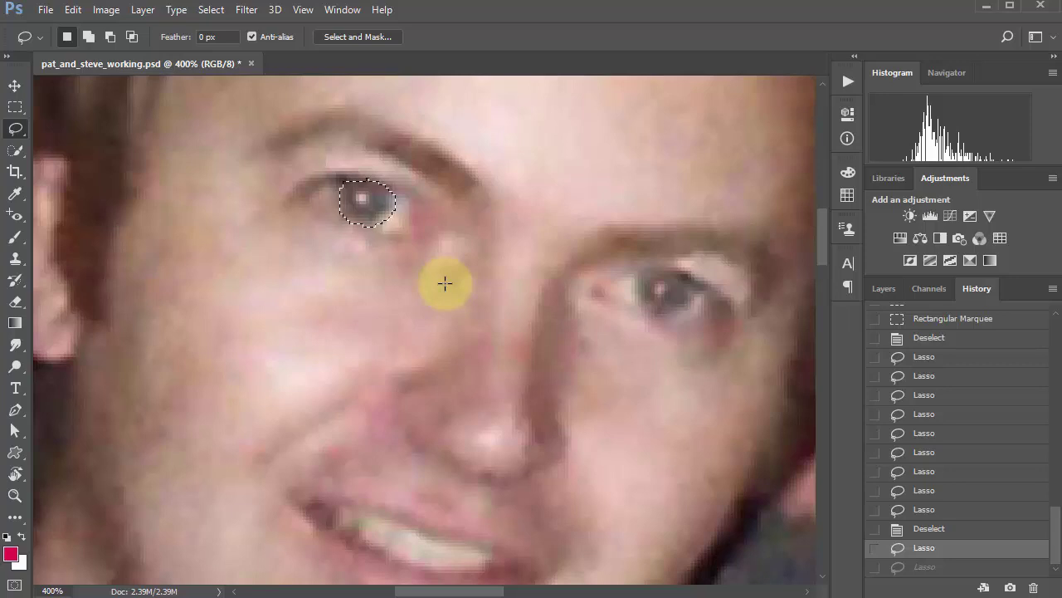
key("ctrl+z")
key("ctrl+alt+z")
key("ctrl+alt+z")
key("ctrl+alt+z")
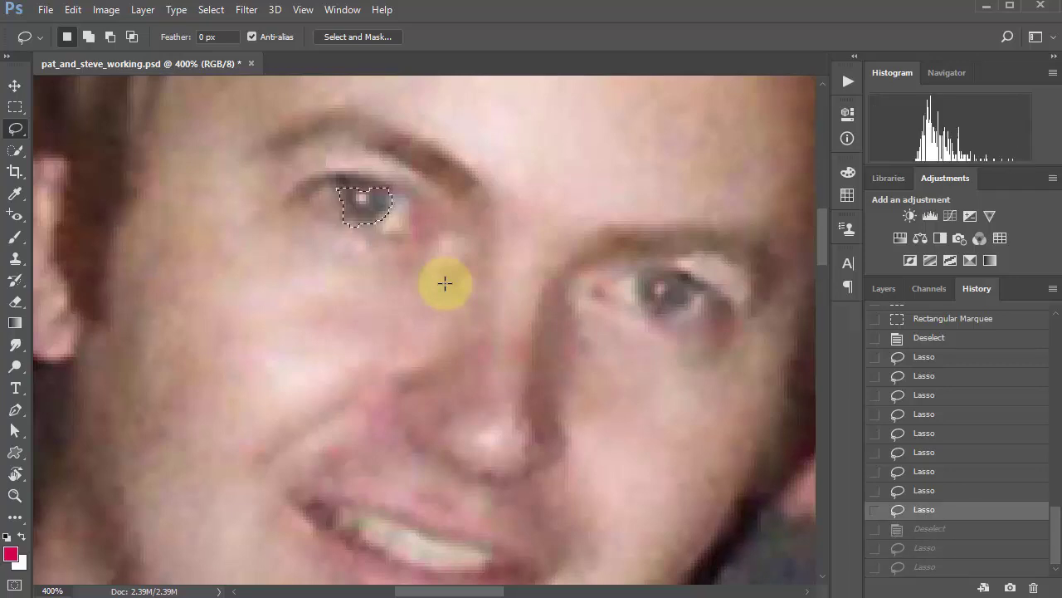
key("ctrl+alt+z")
key("ctrl+alt+z")
key("ctrl+alt+z")
key("ctrl+alt+z")
key("ctrl+alt+z")
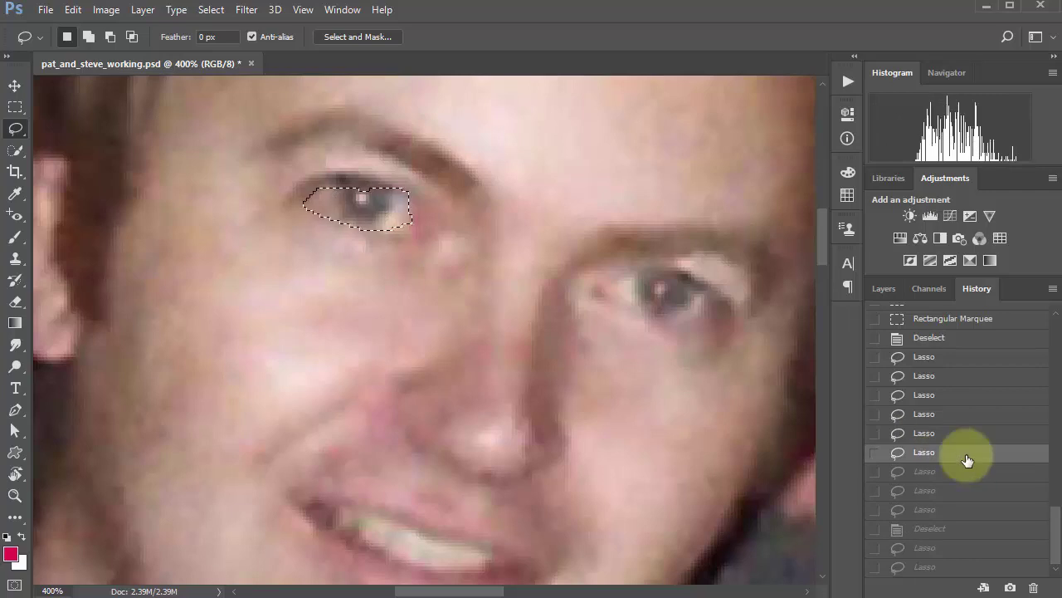
key("ctrl+alt+z")
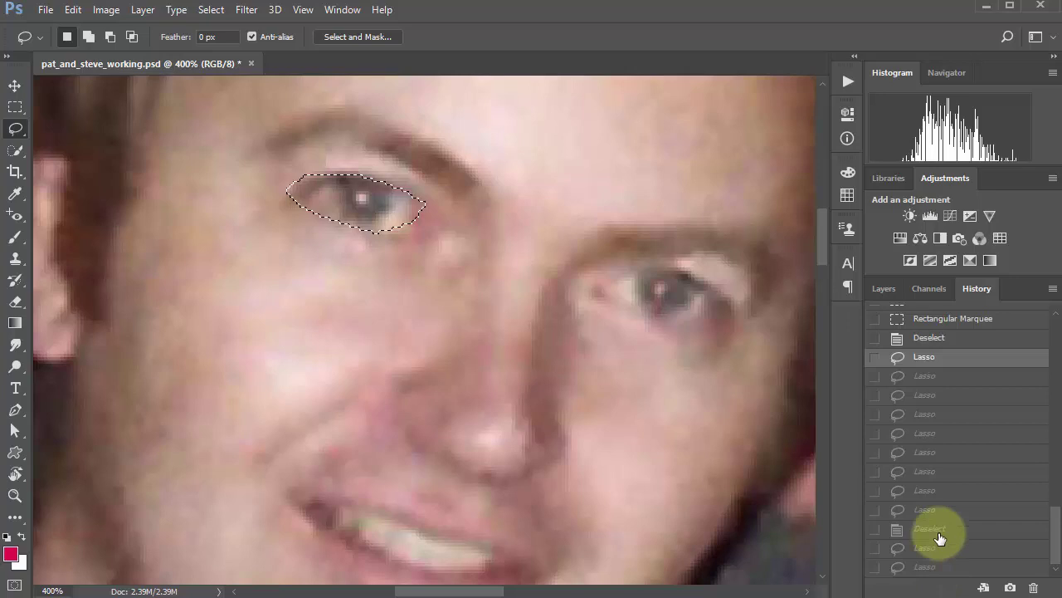
left_click(930, 568)
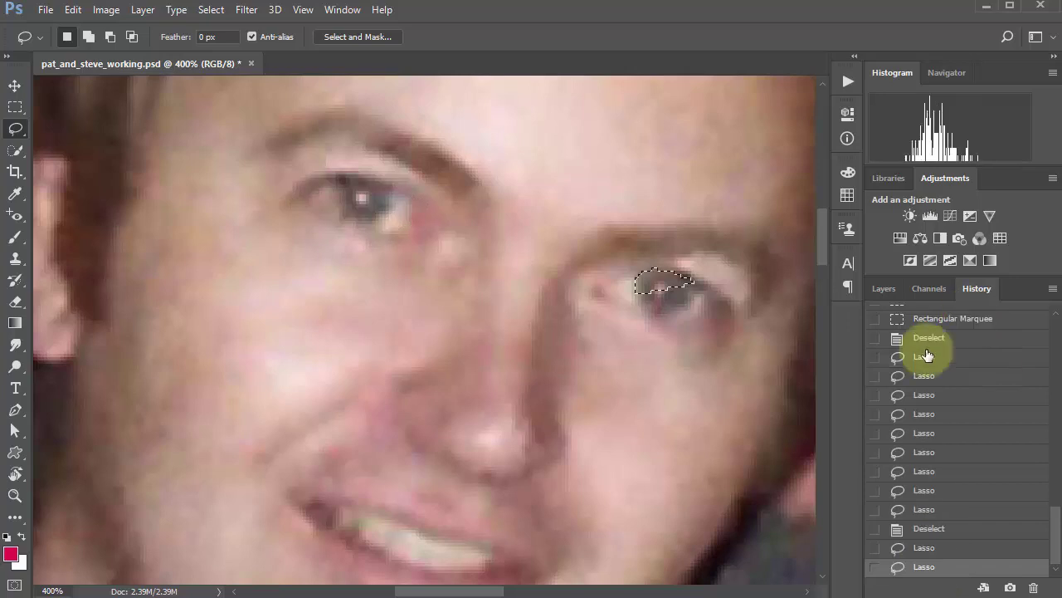
Clear the selection and outline a four-sided area across the man's nose and right-hand eye with the Polygonal Lasso
left_click(627, 329)
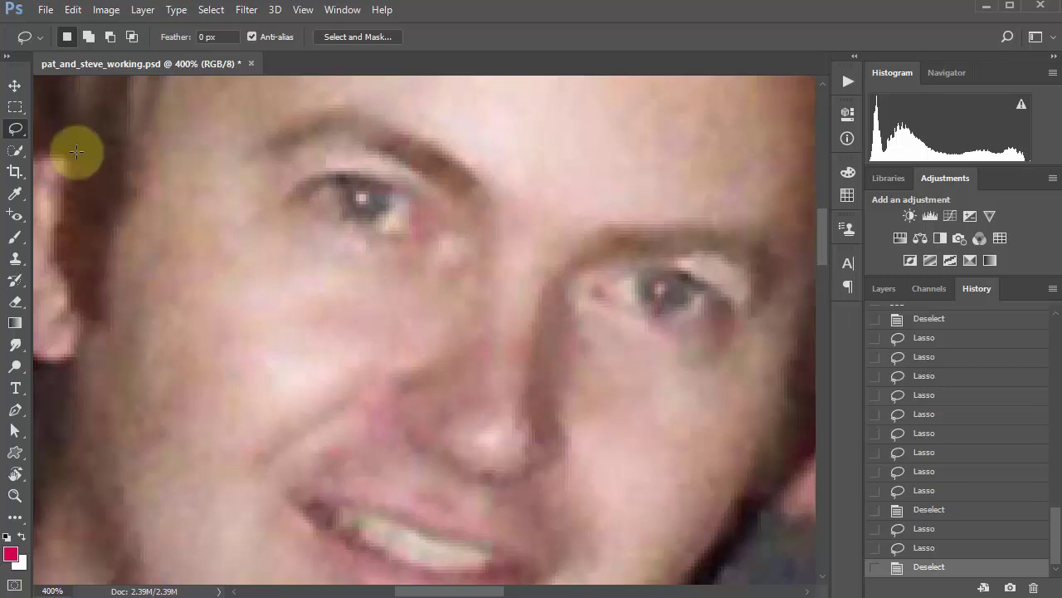
left_click(14, 131)
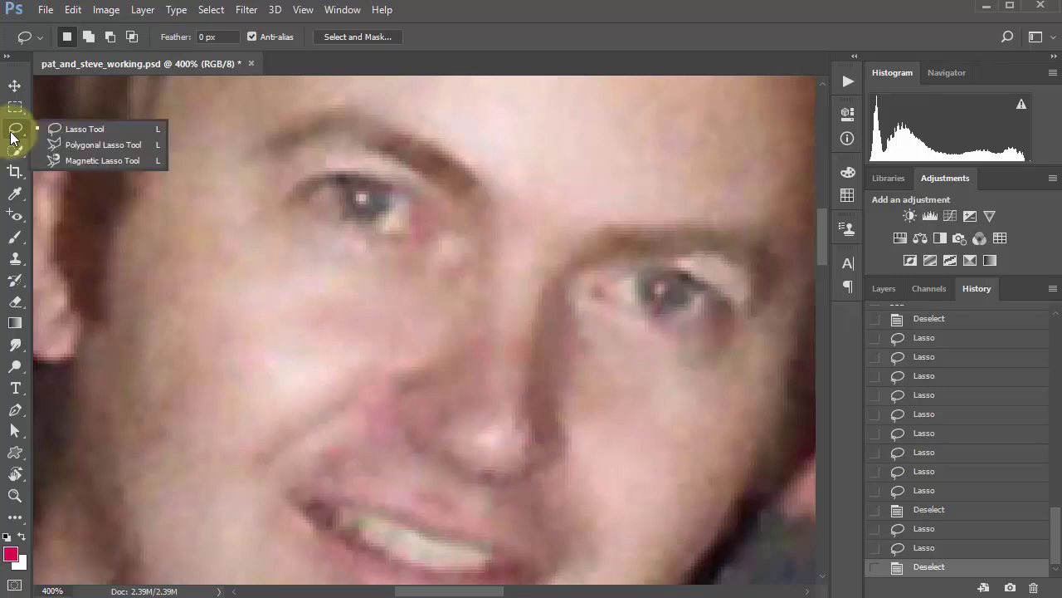
left_click(118, 145)
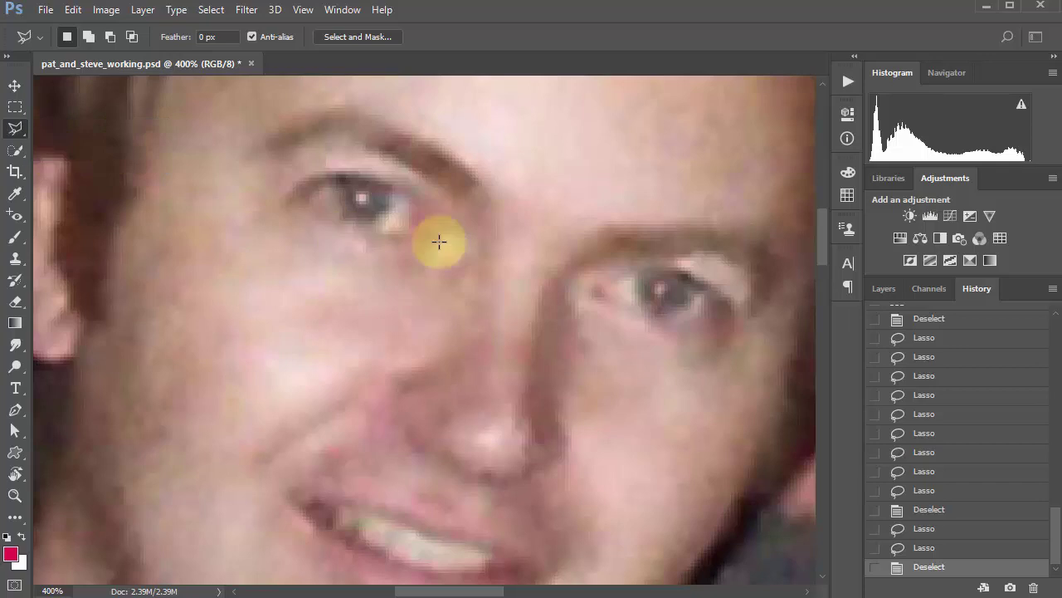
left_click(484, 191)
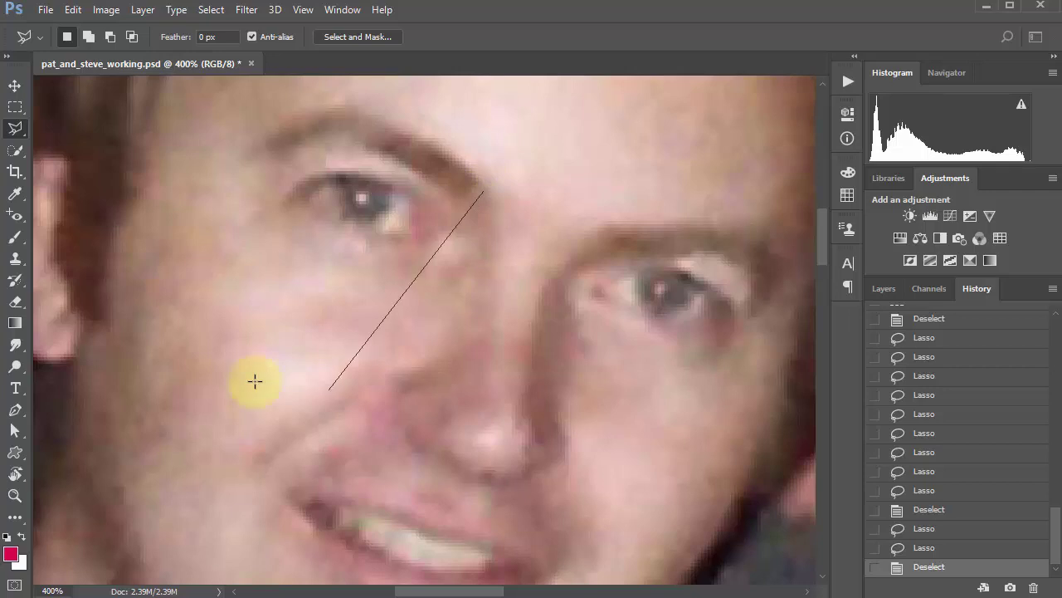
left_click(271, 401)
left_click(647, 522)
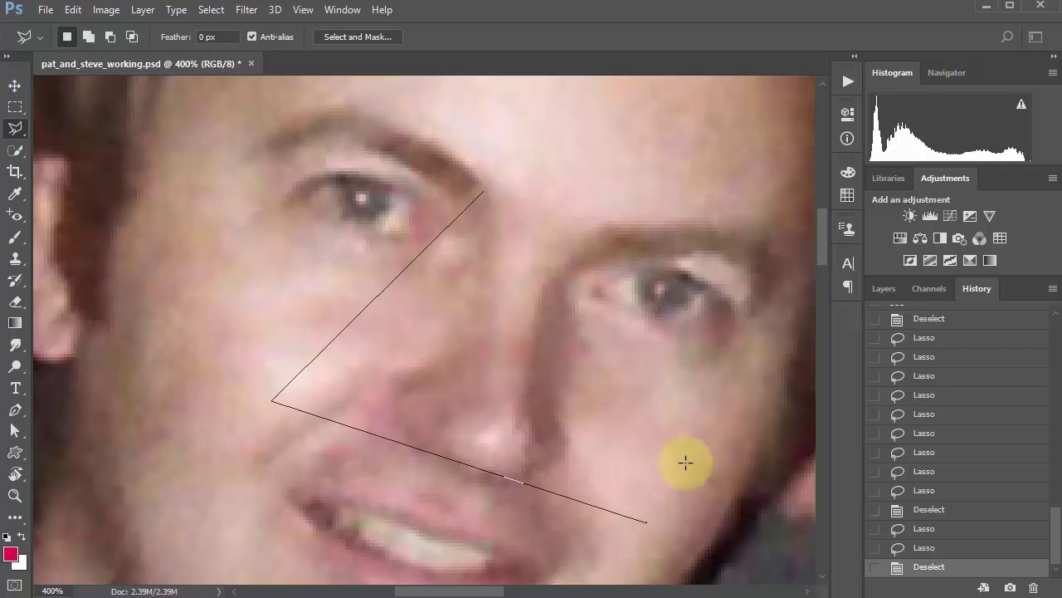
left_click(740, 218)
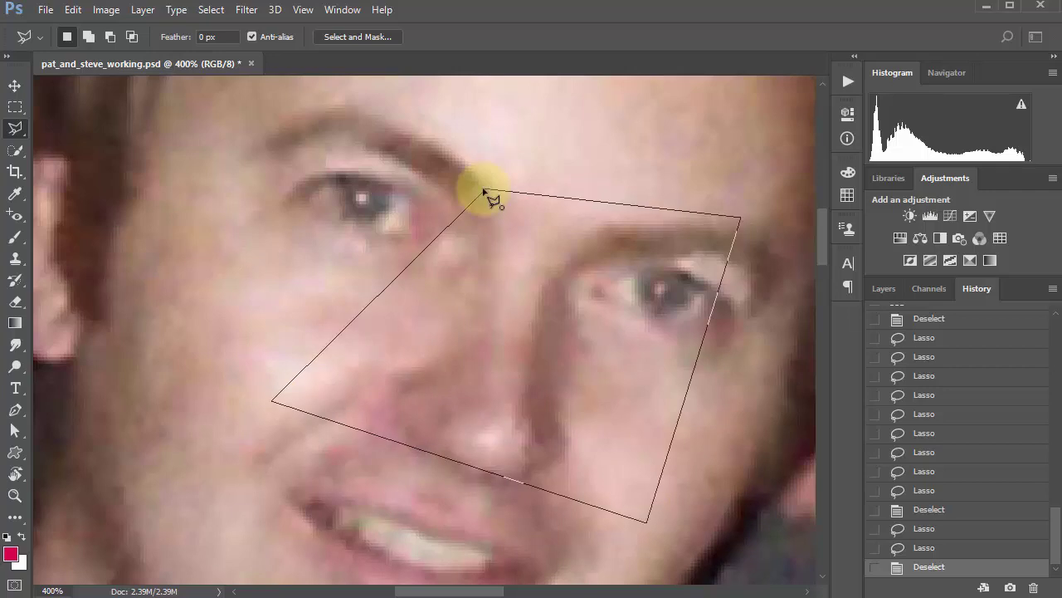
left_click(485, 192)
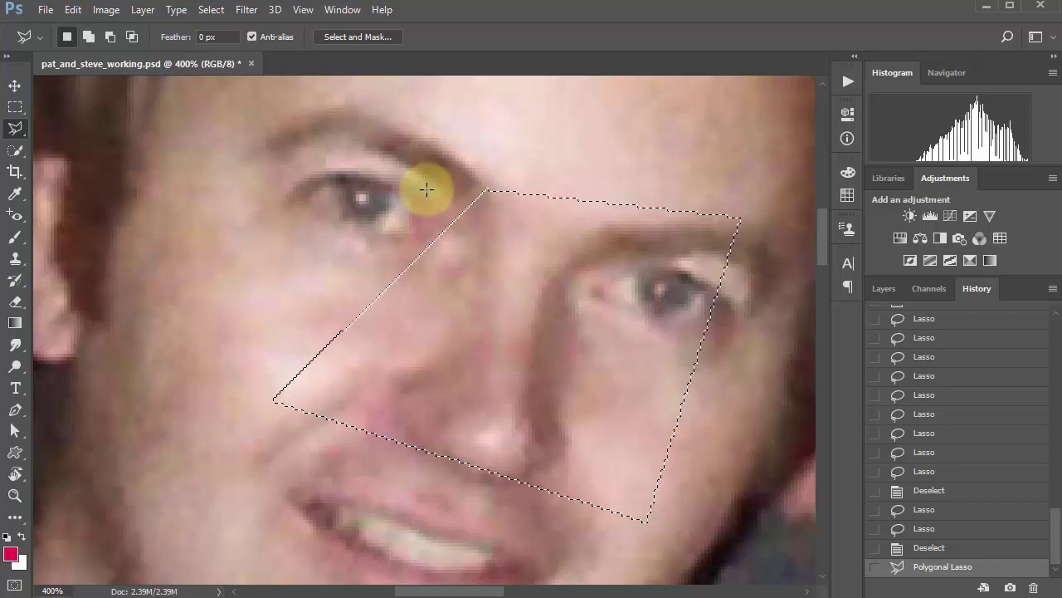
Draw another four-sided Polygonal Lasso selection from the forehead down across cheek and nose, and deselect it
left_click(479, 135)
left_click(285, 335)
left_click(566, 461)
left_click(713, 218)
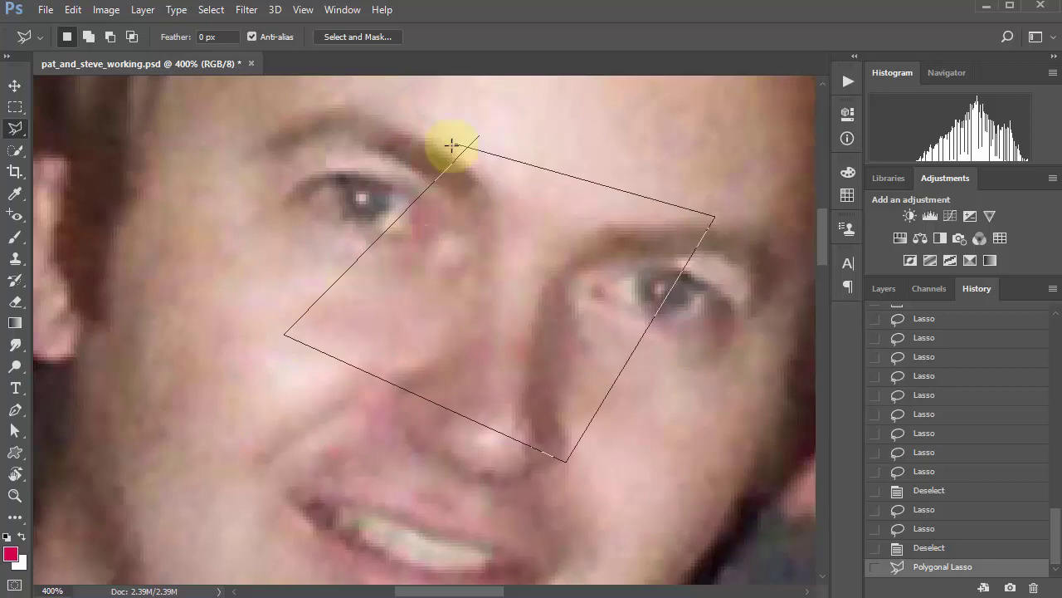
left_click(481, 136)
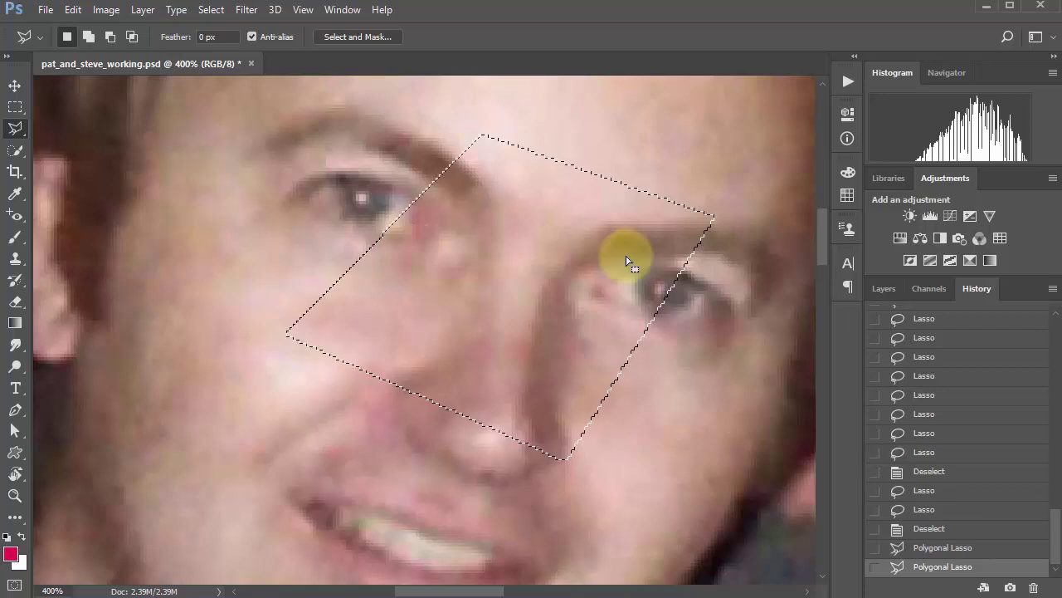
left_click(131, 184)
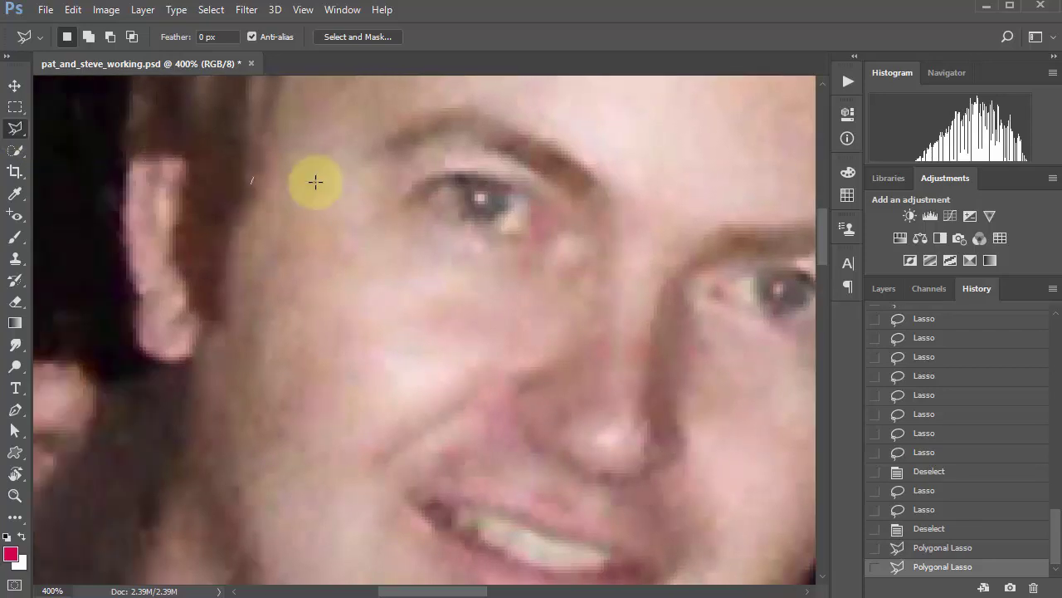
key("Return")
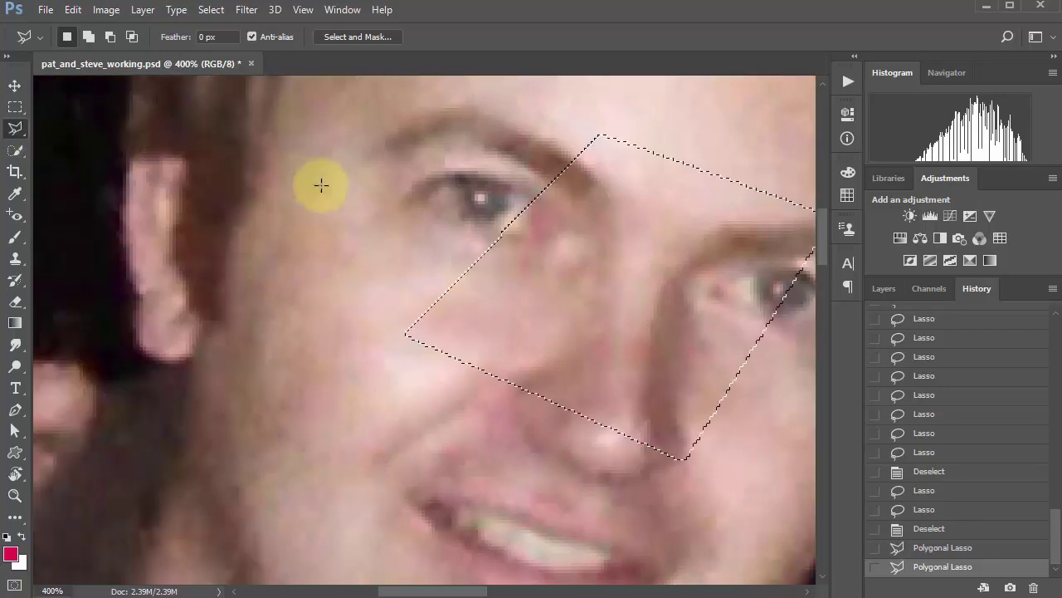
key("ctrl+d")
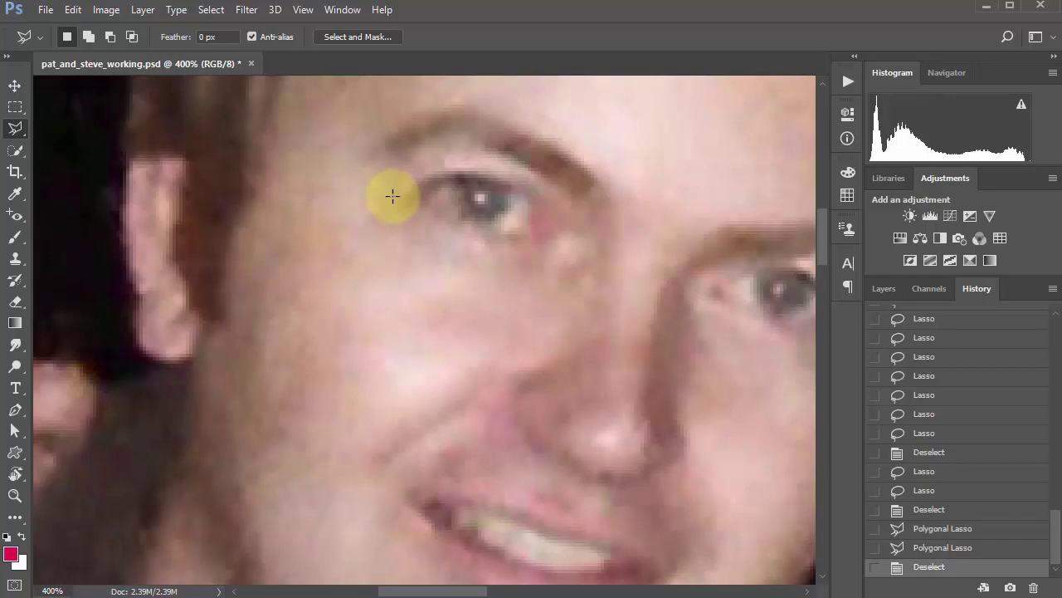
Switch to the Magnetic Lasso tool and reduce its detection width to 1 px
right_click(16, 129)
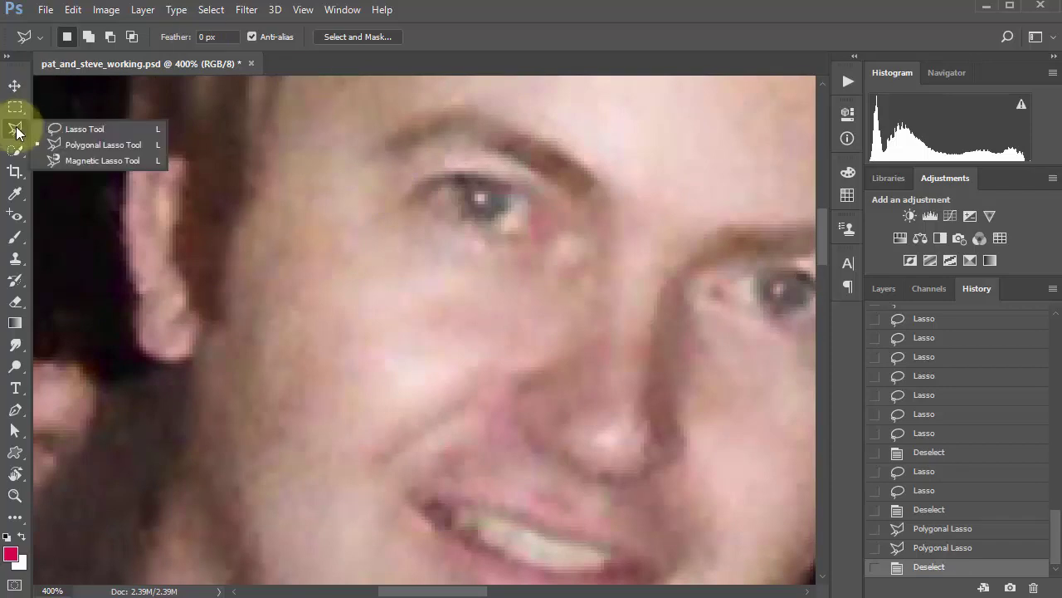
left_click(132, 160)
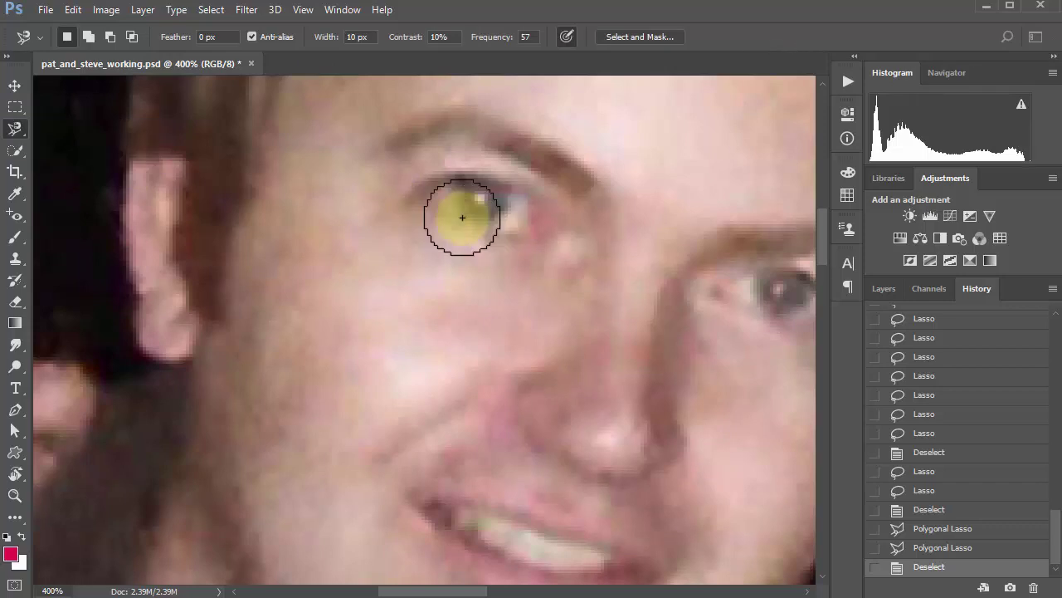
key("bracketleft")
key("bracketleft")
key("bracketleft")
key("bracketleft")
key("bracketleft")
key("bracketleft")
key("bracketleft")
key("bracketleft")
key("bracketleft")
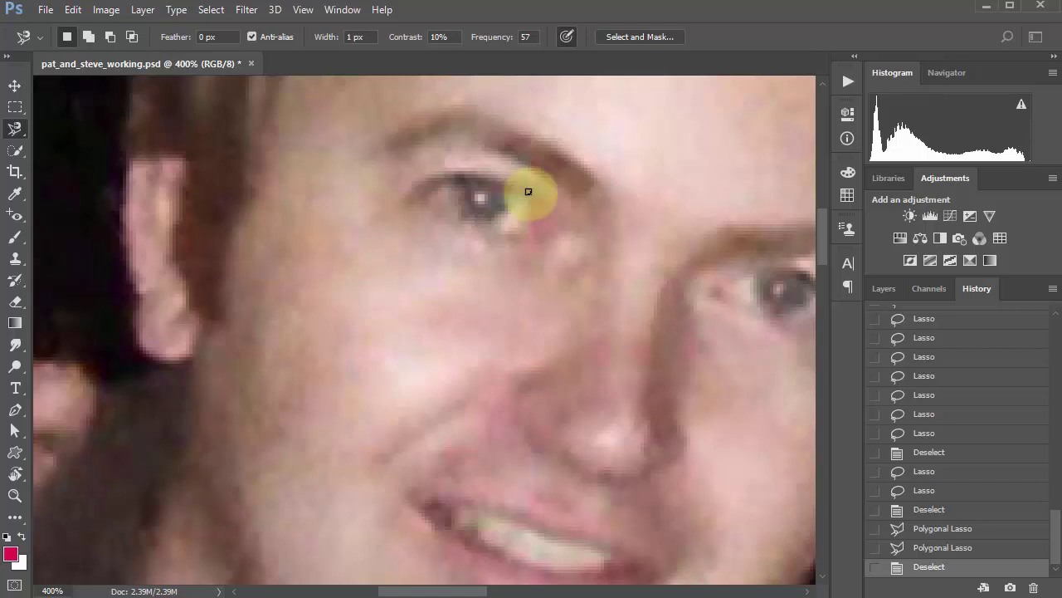
Trace a closed Magnetic Lasso selection around the man's left-hand eyebrow as pictured
left_click(586, 174)
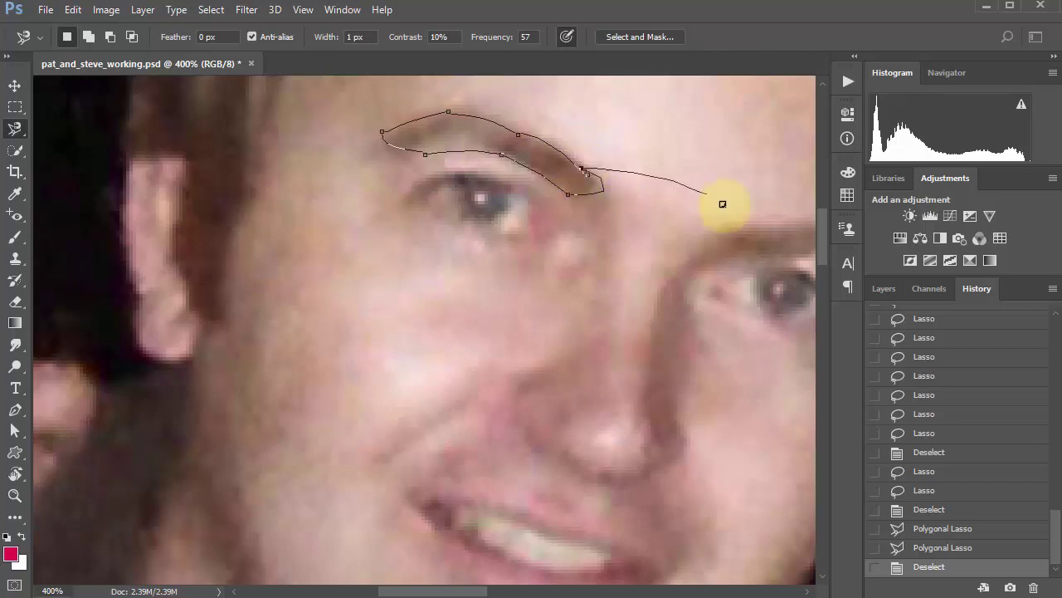
key("Escape")
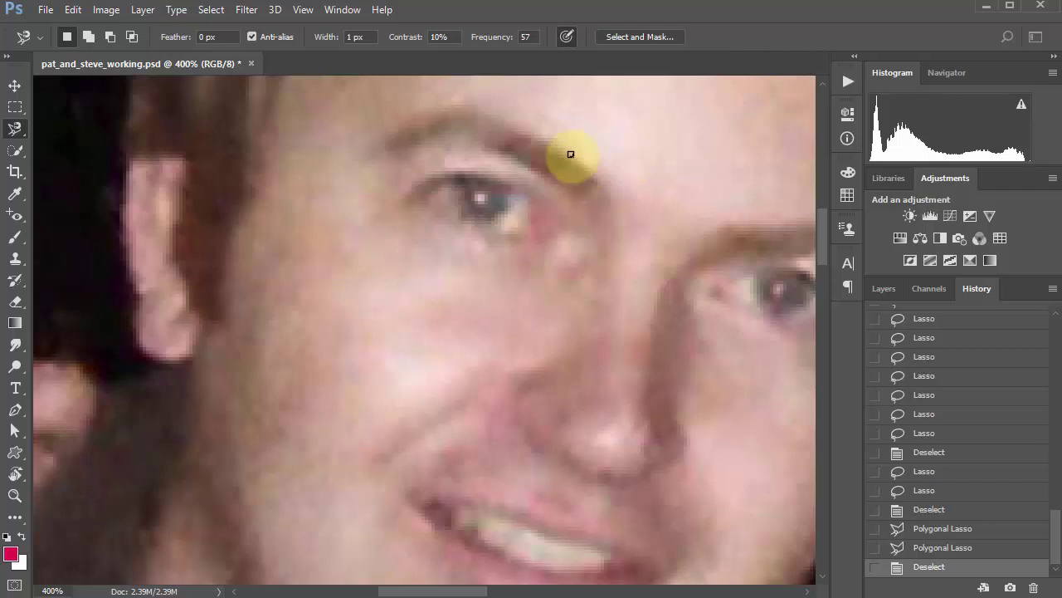
left_click(587, 173)
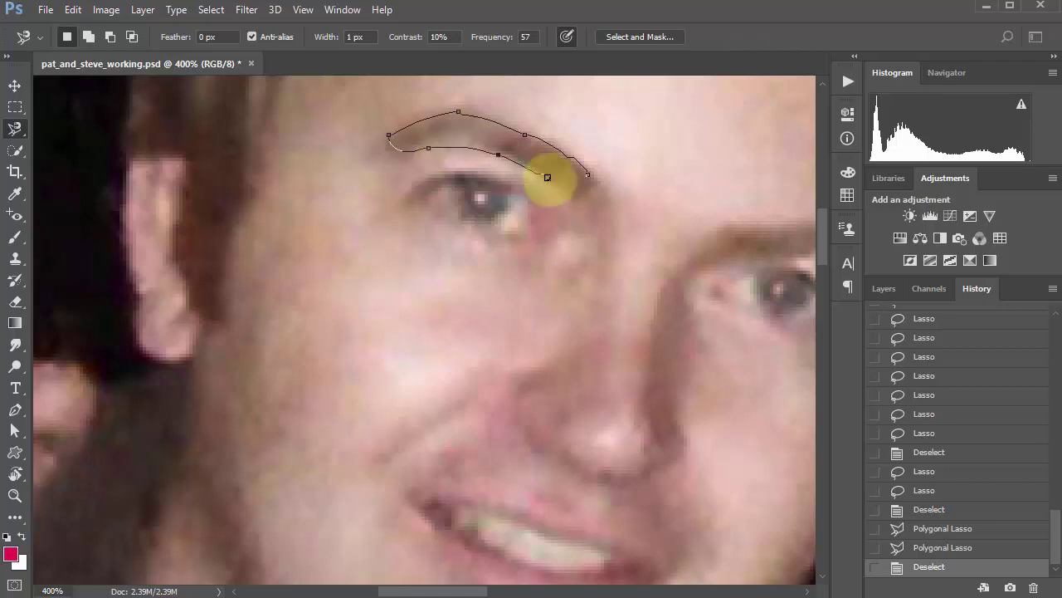
left_click(599, 182)
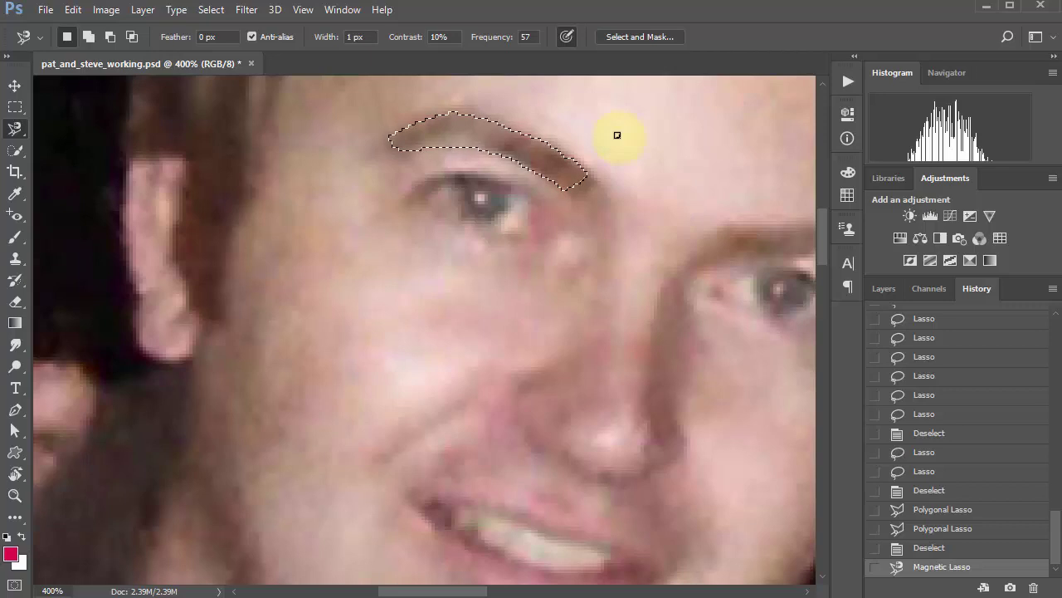
Switch to the Quick Selection tool and clear the eyebrow selection
right_click(19, 130)
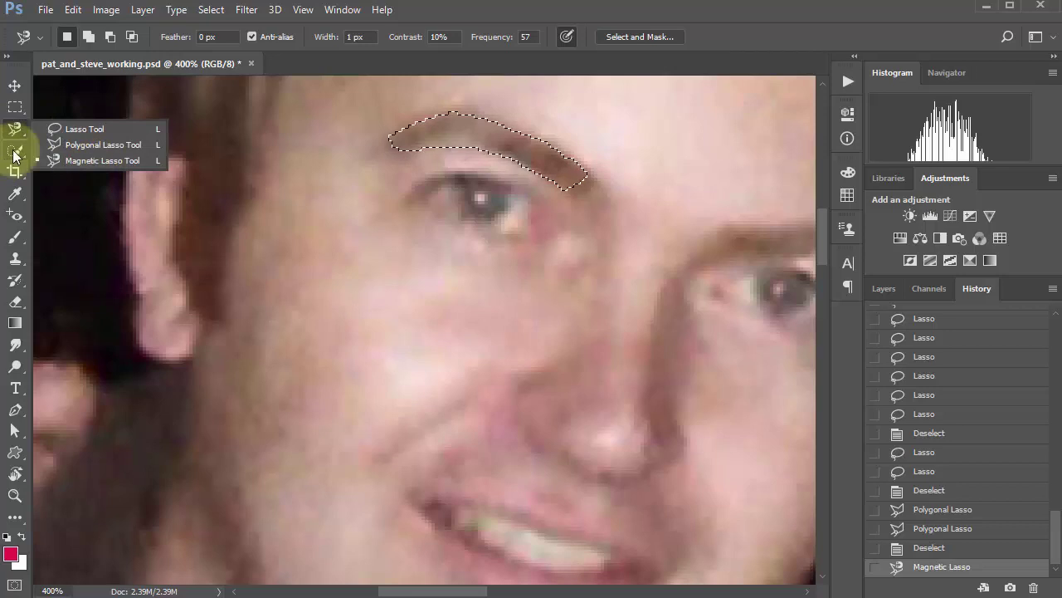
left_click(84, 166)
left_click(15, 150)
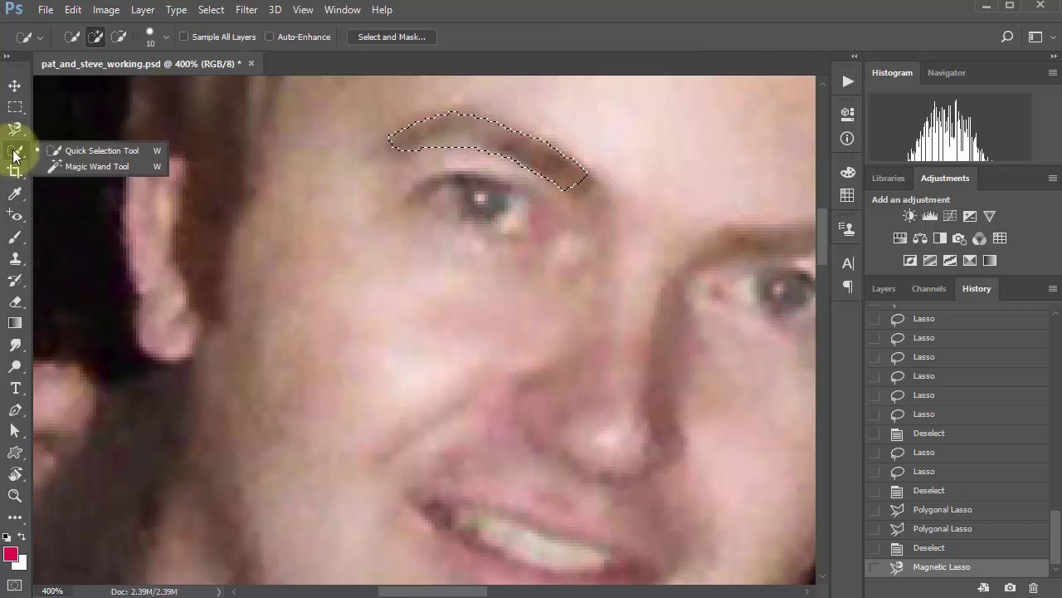
left_click(120, 150)
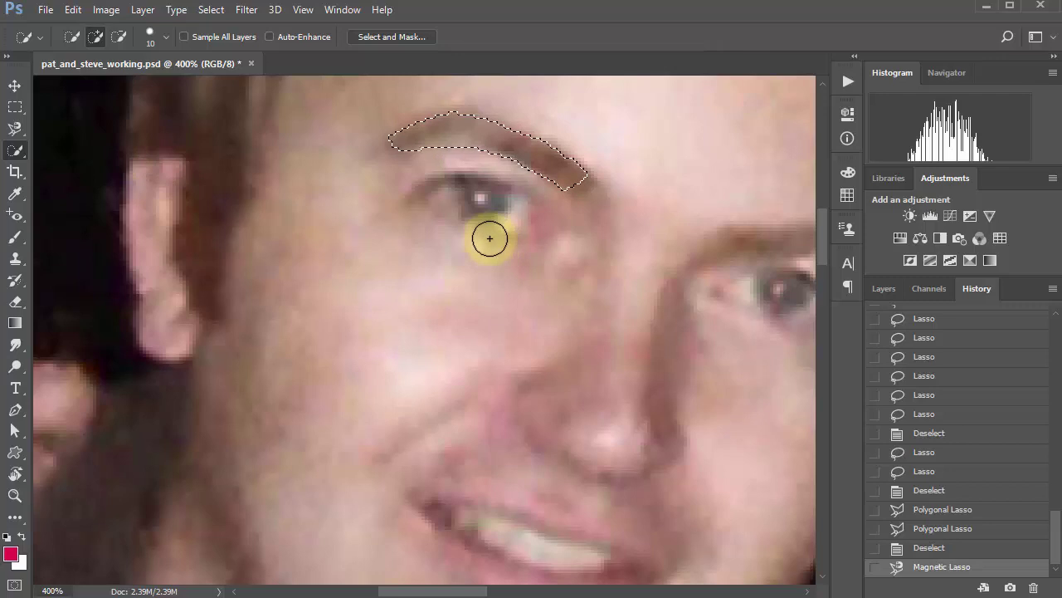
key("ctrl+d")
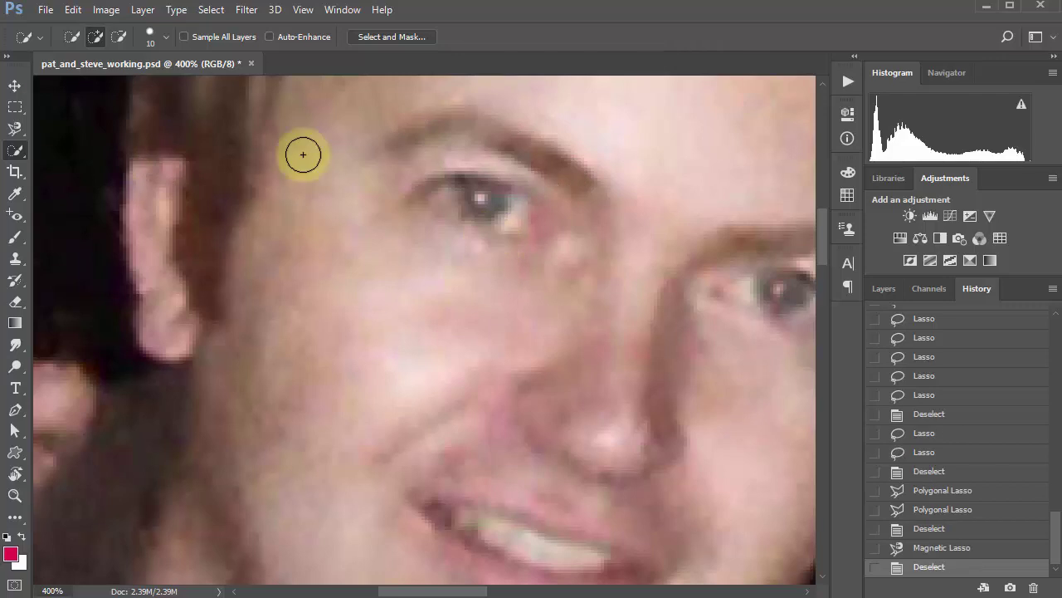
Brush a Quick Selection over the man's left-hand iris and extend it across the eyebrow above
right_click(17, 151)
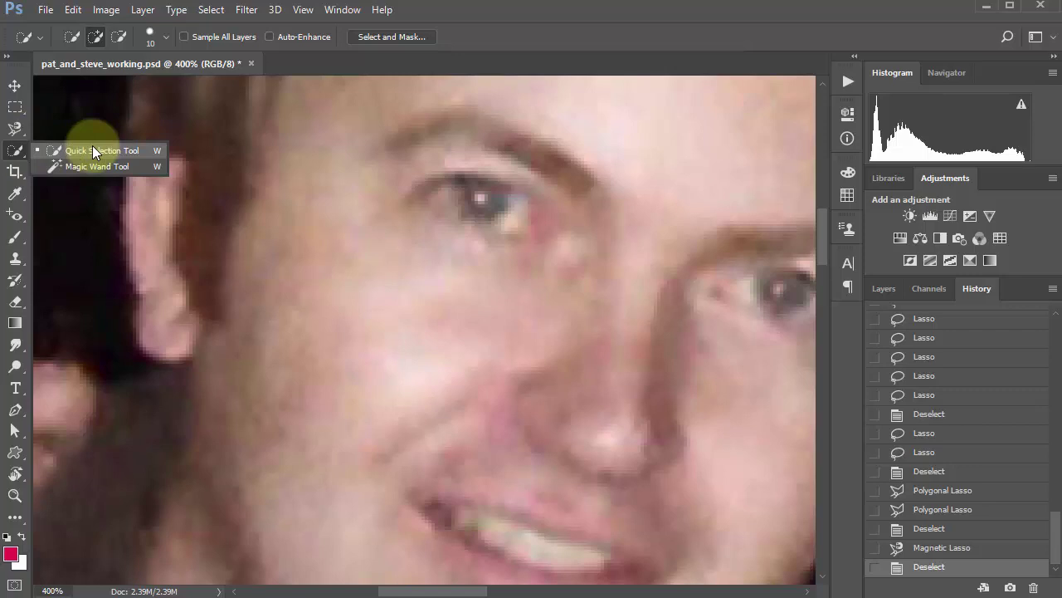
left_click(600, 21)
mouse_move(485, 205)
left_mouse_down()
mouse_move(474, 206)
mouse_move(476, 192)
mouse_move(481, 203)
left_mouse_up()
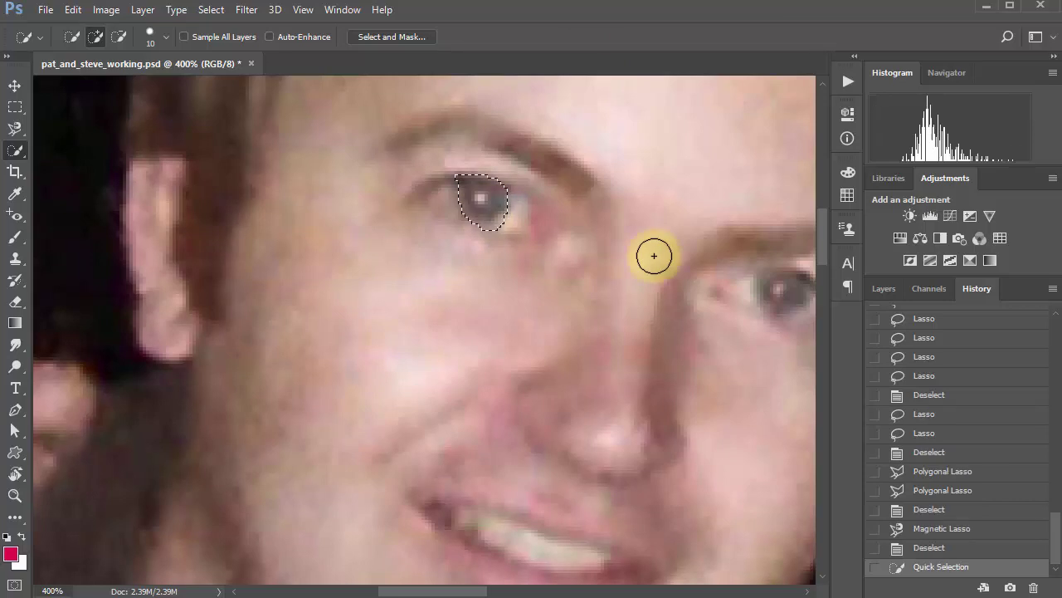
mouse_move(588, 168)
left_mouse_down()
mouse_move(583, 194)
mouse_move(503, 133)
mouse_move(446, 123)
mouse_move(405, 144)
left_mouse_up()
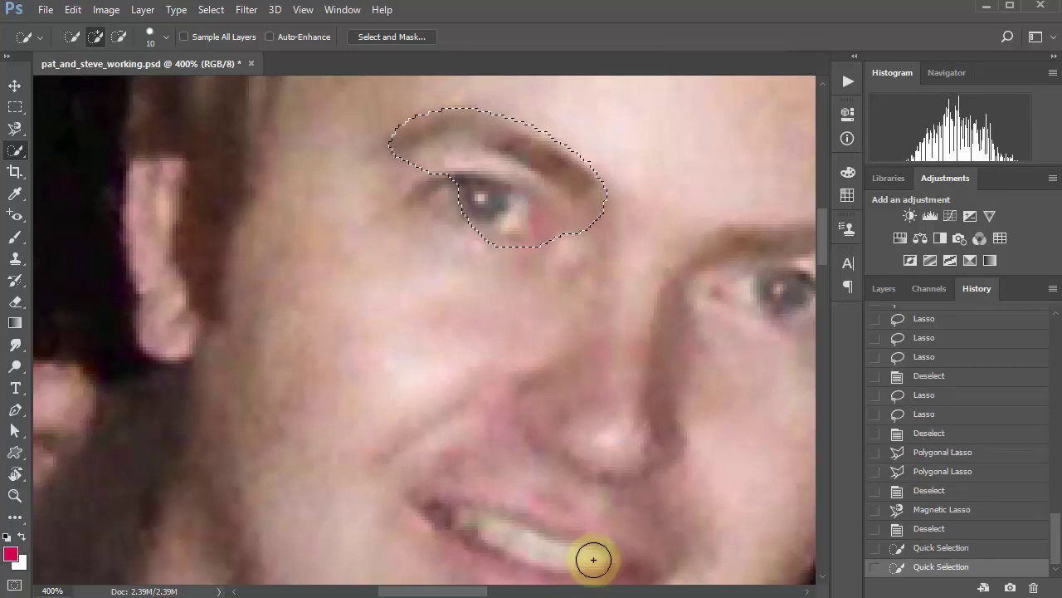
Add the man's teeth to the selection with the Quick Selection brush
mouse_move(594, 552)
left_mouse_down()
mouse_move(487, 533)
mouse_move(616, 560)
mouse_move(540, 526)
left_mouse_up()
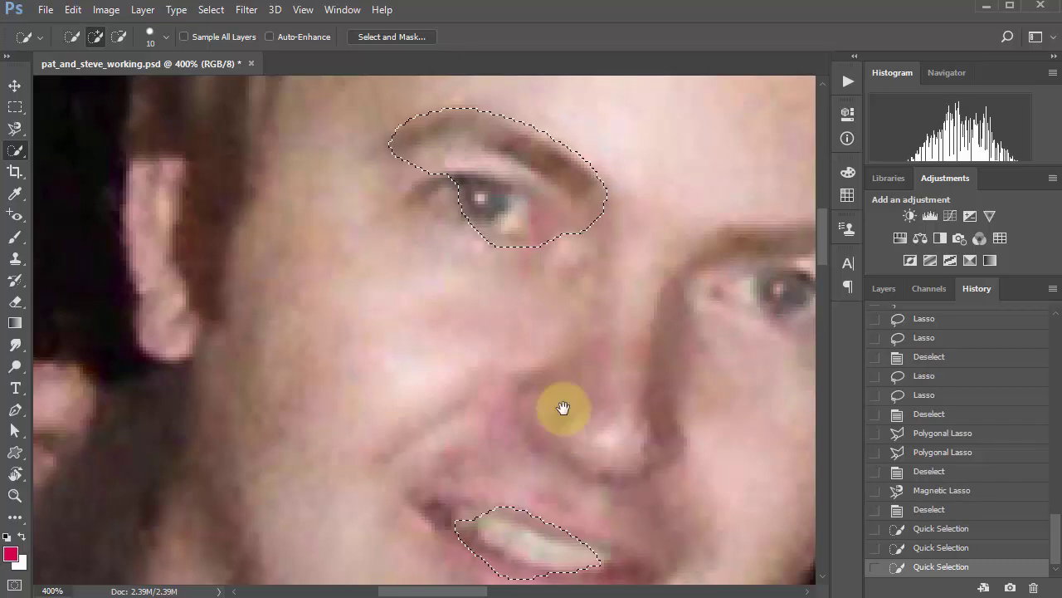
left_click_drag(563, 408, 509, 268)
left_click_drag(478, 398, 422, 389)
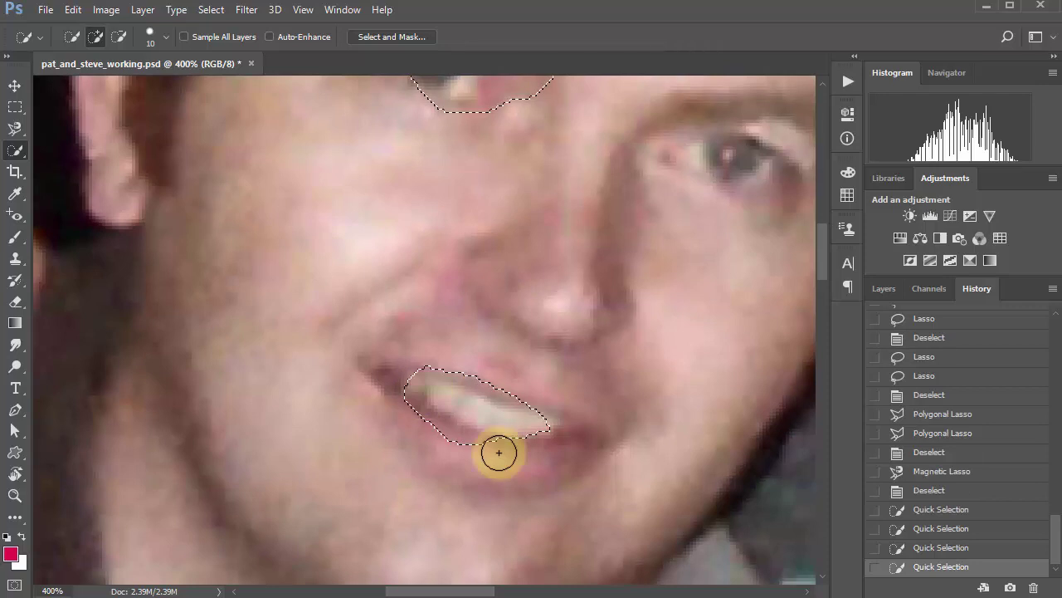
Refine the teeth selection with the Quick Selection brush, subtracting the lips and the dark left-hand mouth corner while restoring missing teeth
key("alt")
left_click_drag(487, 448, 383, 397)
mouse_move(539, 391)
left_mouse_down()
mouse_move(406, 351)
mouse_move(405, 370)
left_mouse_up()
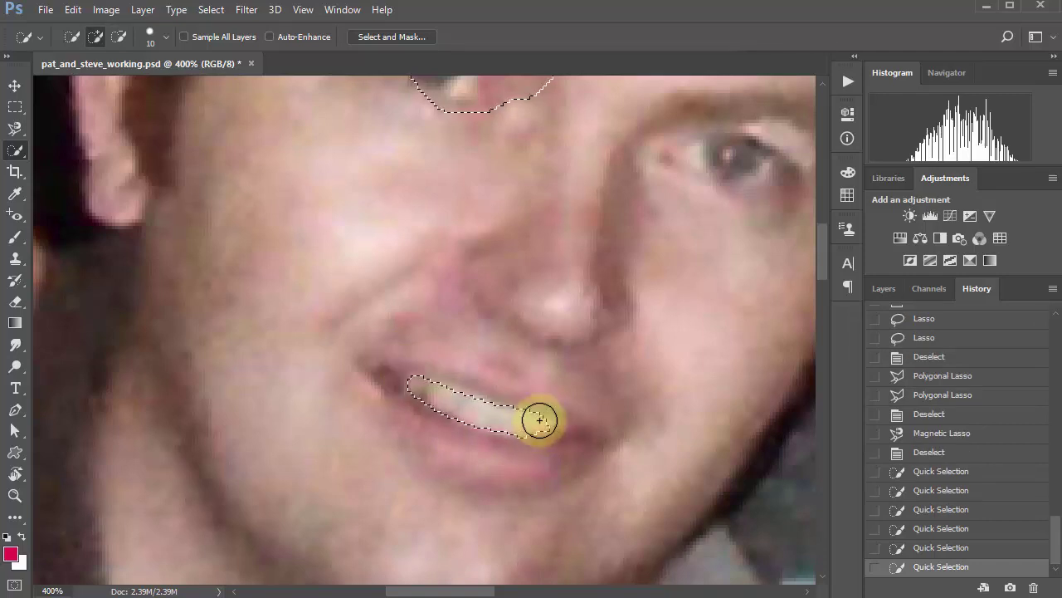
mouse_move(531, 423)
left_mouse_down()
mouse_move(600, 432)
mouse_move(423, 405)
mouse_move(510, 415)
left_mouse_up()
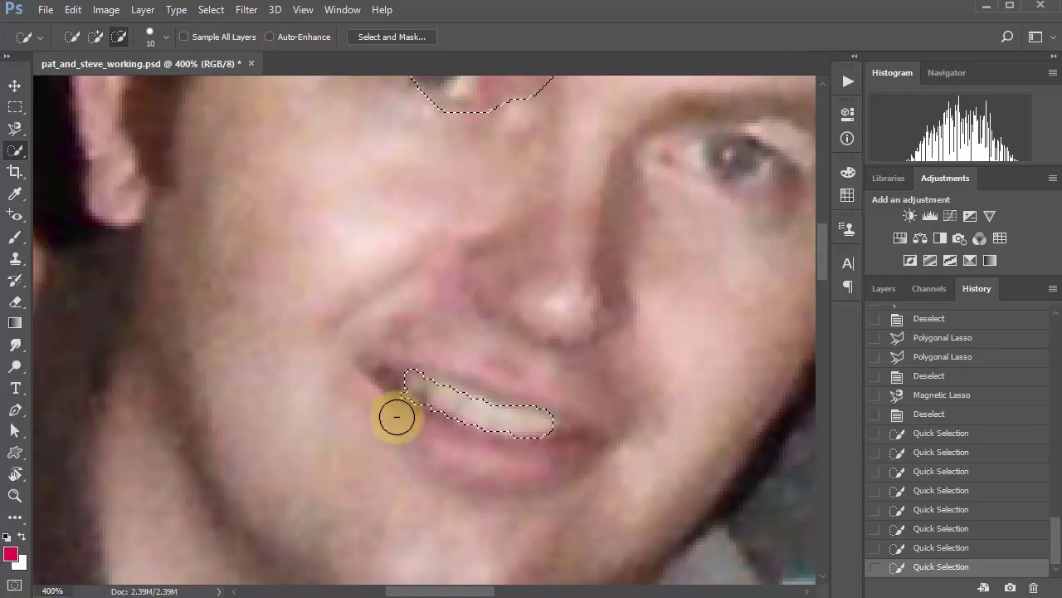
mouse_move(398, 410)
left_mouse_down()
mouse_move(573, 461)
mouse_move(539, 390)
left_mouse_up()
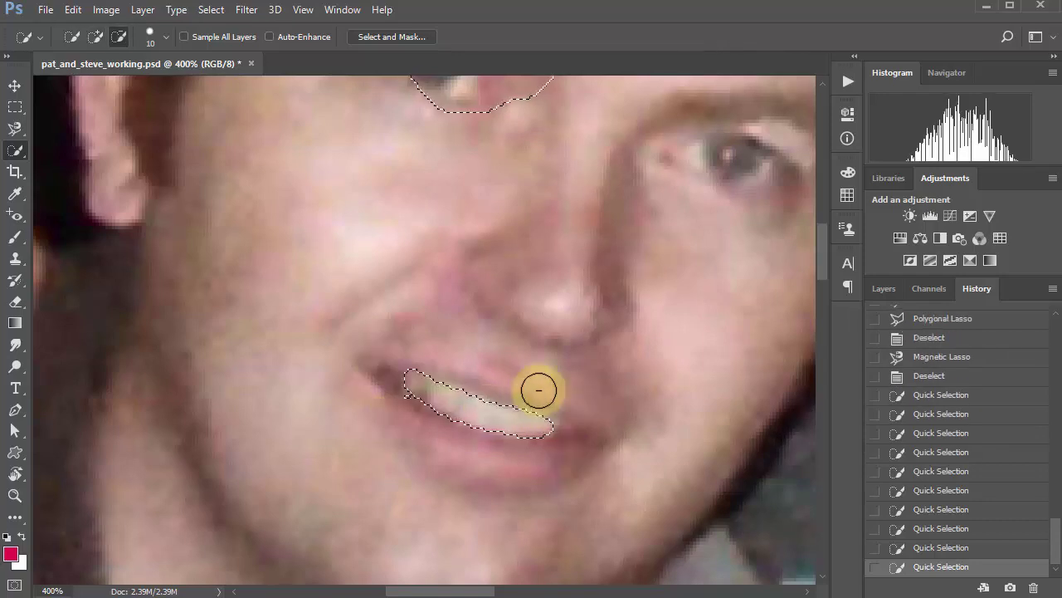
mouse_move(415, 368)
left_mouse_down()
mouse_move(401, 397)
mouse_move(457, 394)
mouse_move(397, 378)
mouse_move(398, 426)
left_mouse_up()
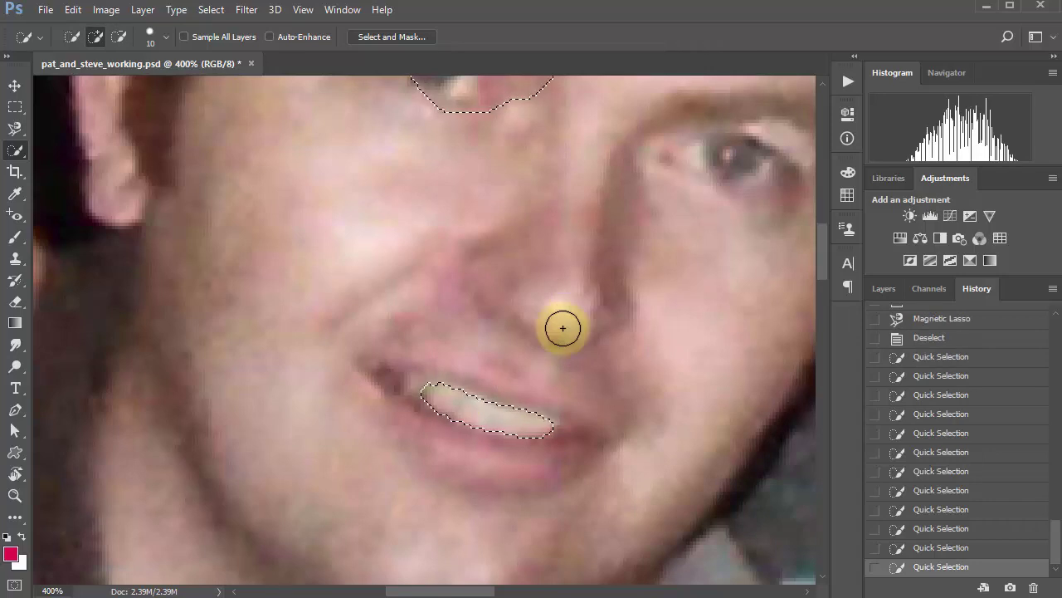
Switch to the Magic Wand tool and clear the selection on the man's face
right_click(19, 152)
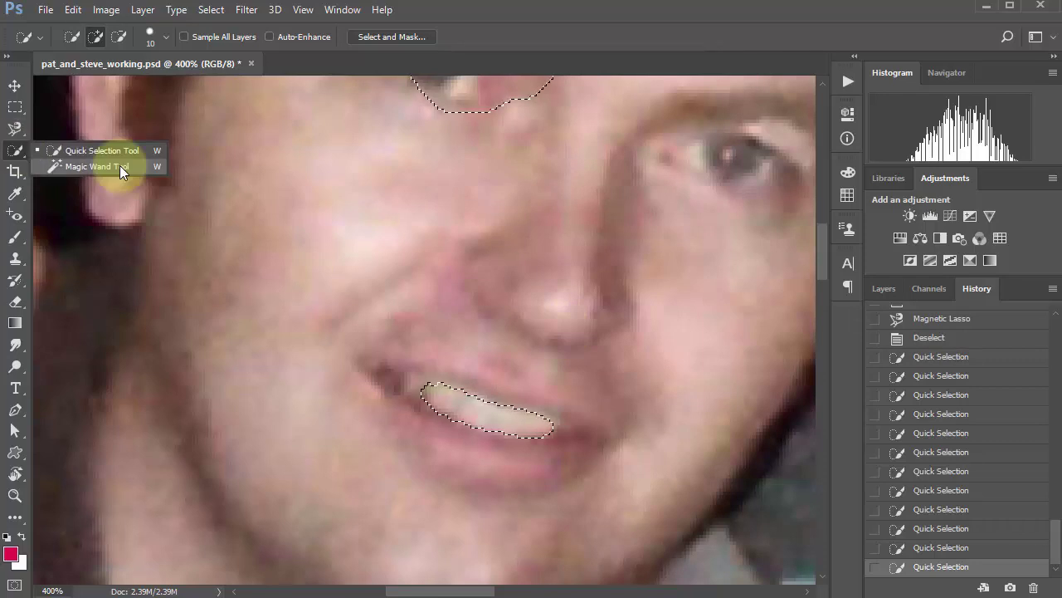
left_click(120, 165)
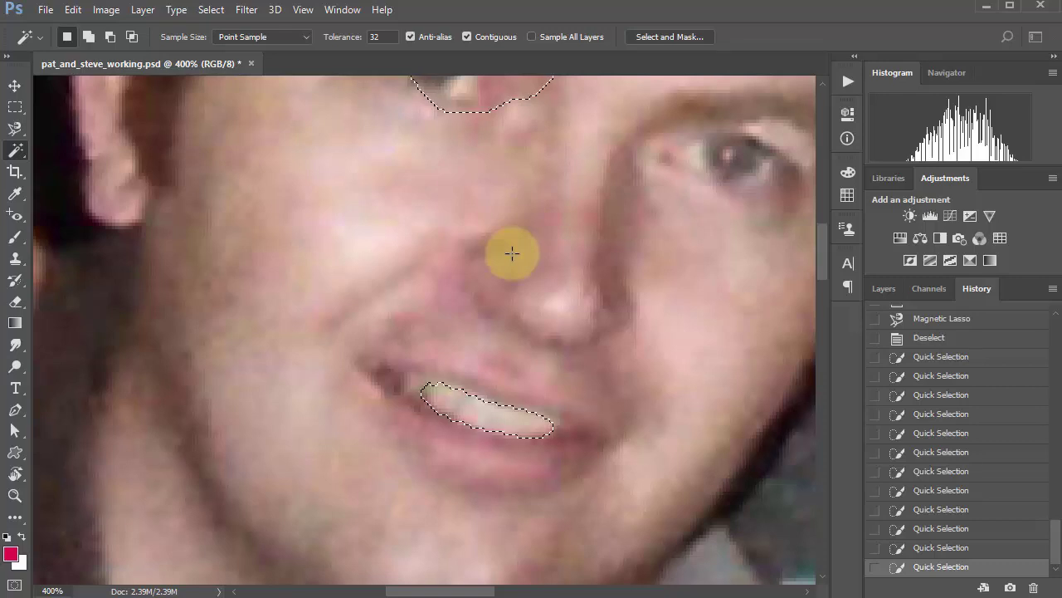
key("ctrl+d")
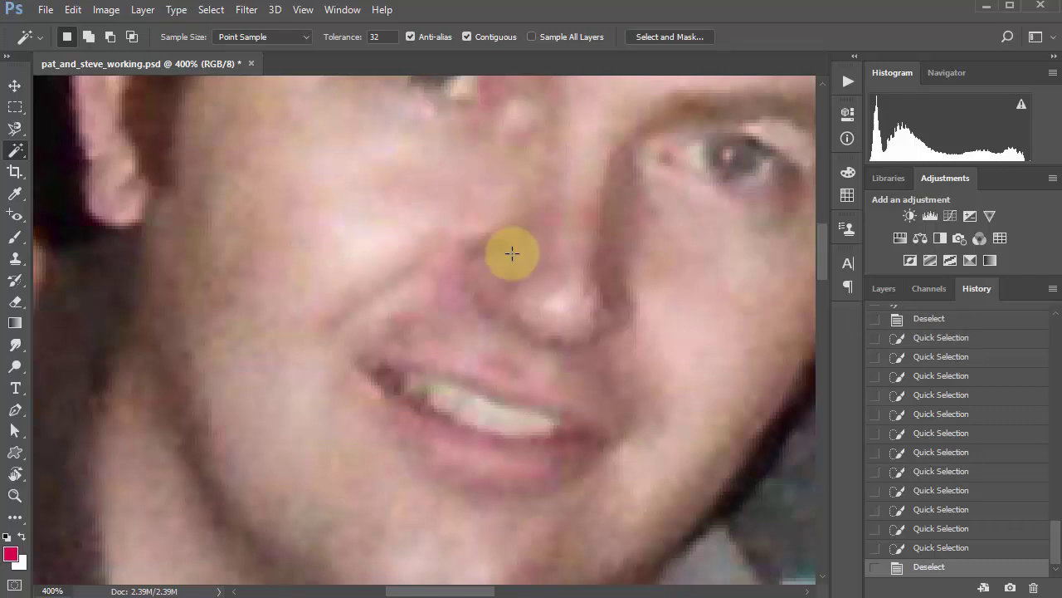
Sample the man's teeth and his right-hand eyebrow with the Magic Wand using Point Sample at tolerance 32, and clear the resulting selection
scroll(505, 375, "up", 3)
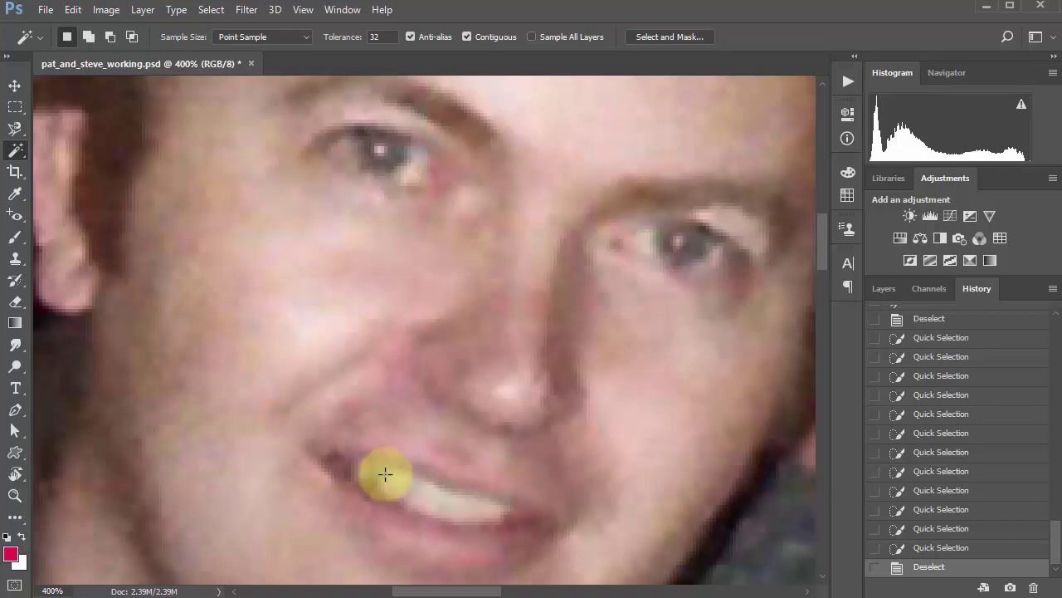
left_click(482, 509)
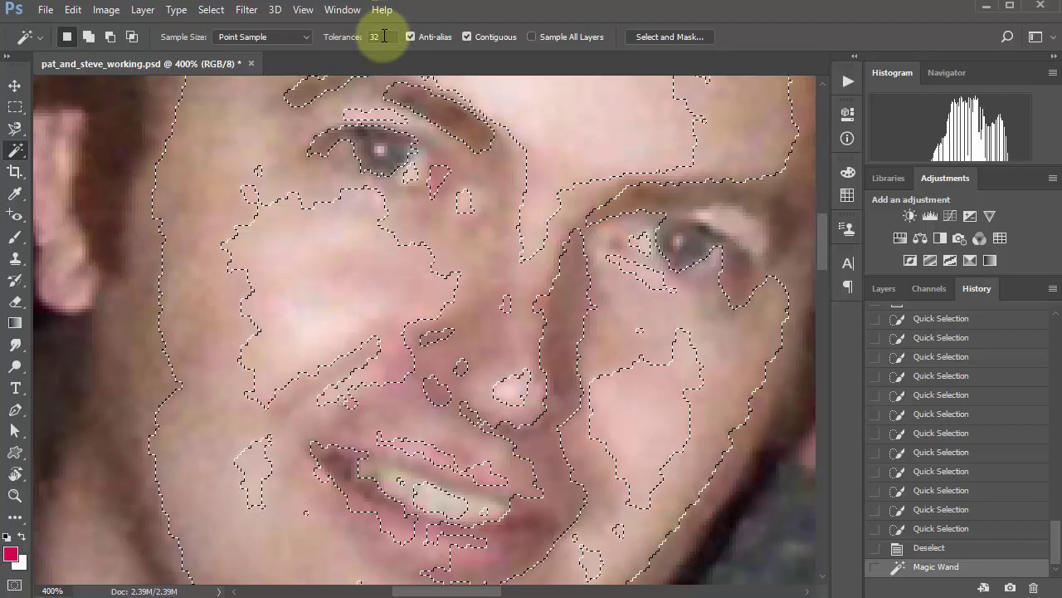
left_click(300, 39)
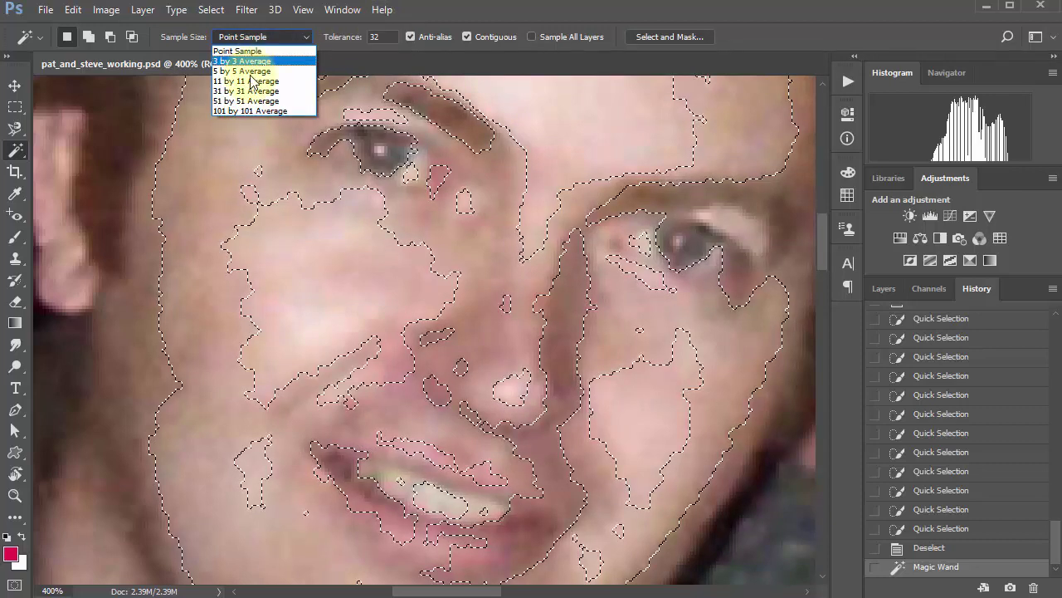
left_click(446, 14)
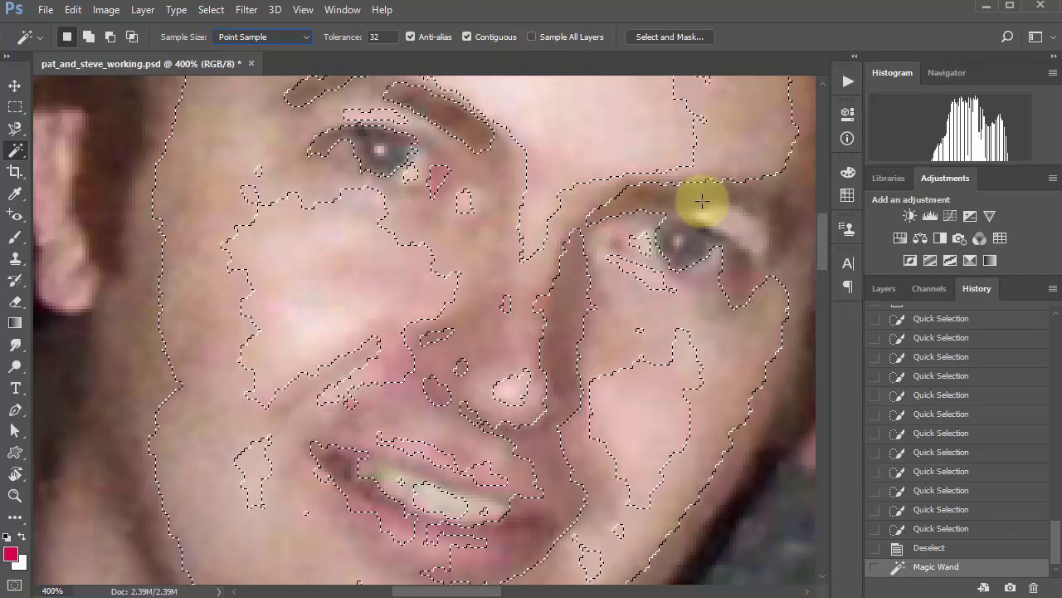
left_click(740, 193)
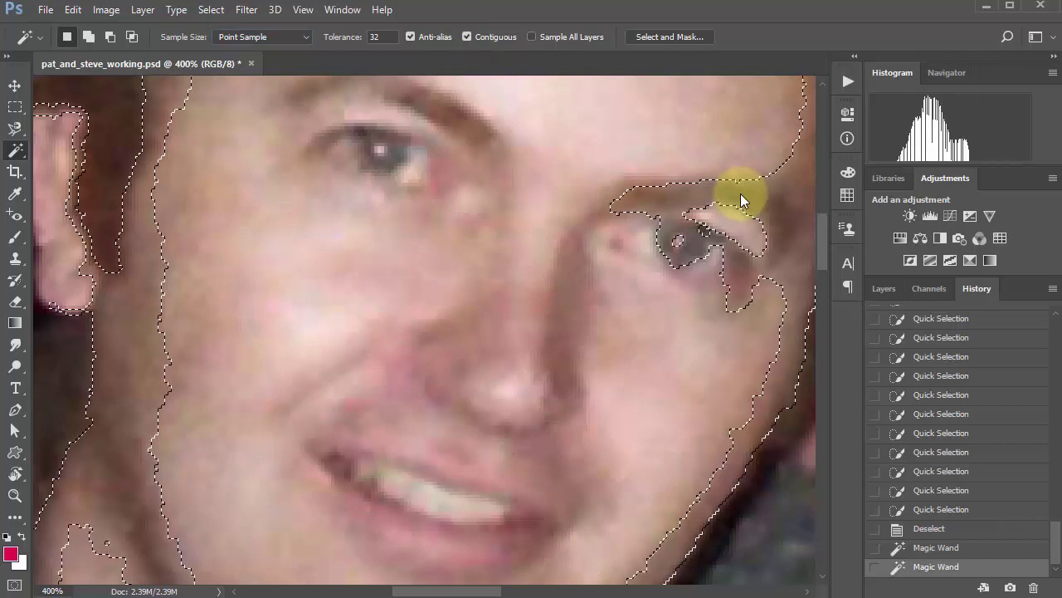
key("ctrl+d")
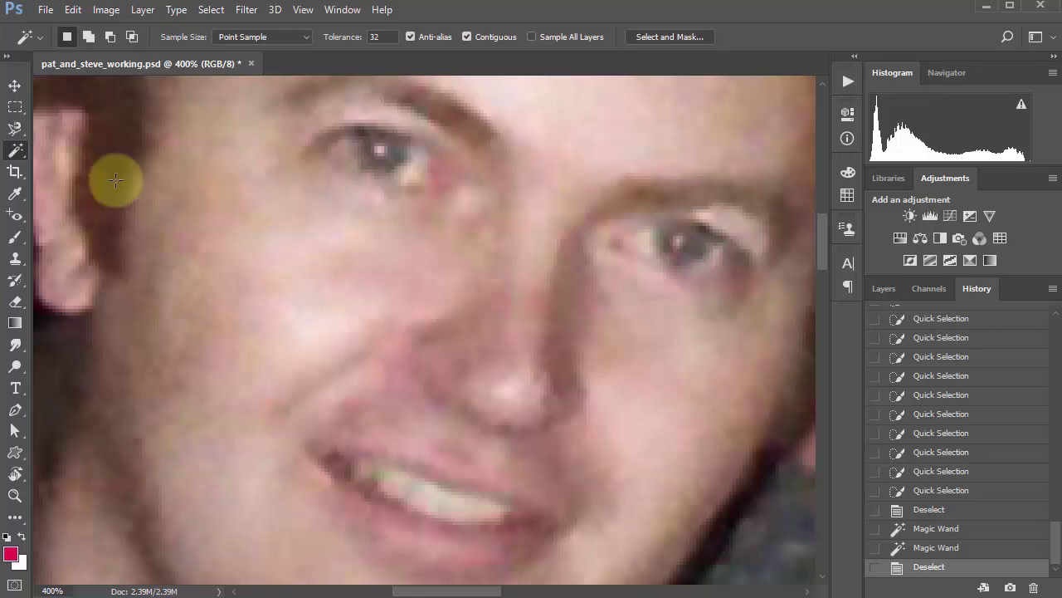
Activate the Crop tool in W x H x Resolution mode with the whole photo fitted in view
left_click(8, 171)
left_click(73, 173)
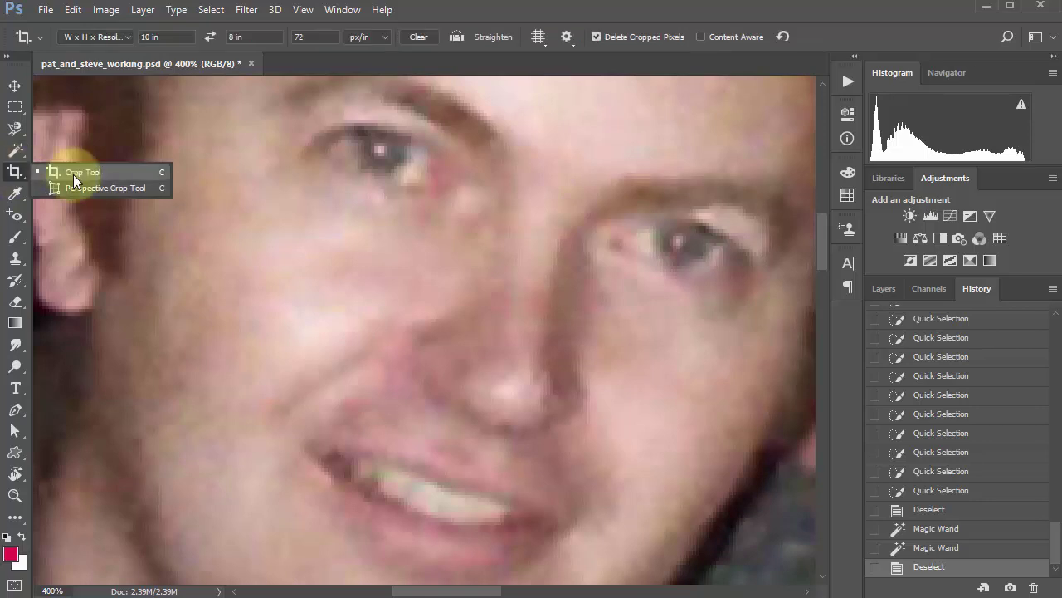
left_click(104, 172)
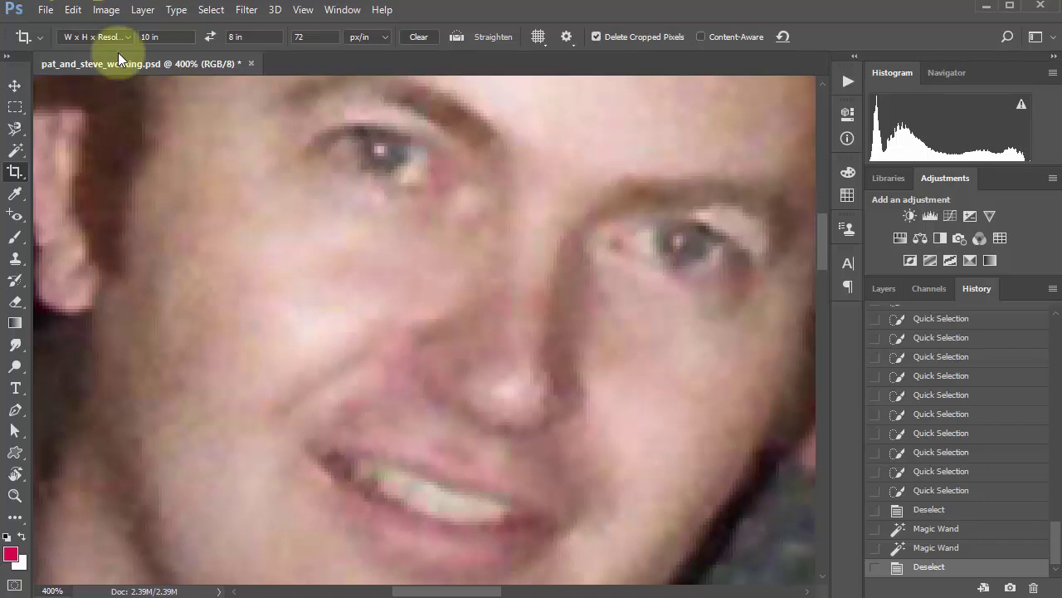
left_click(98, 37)
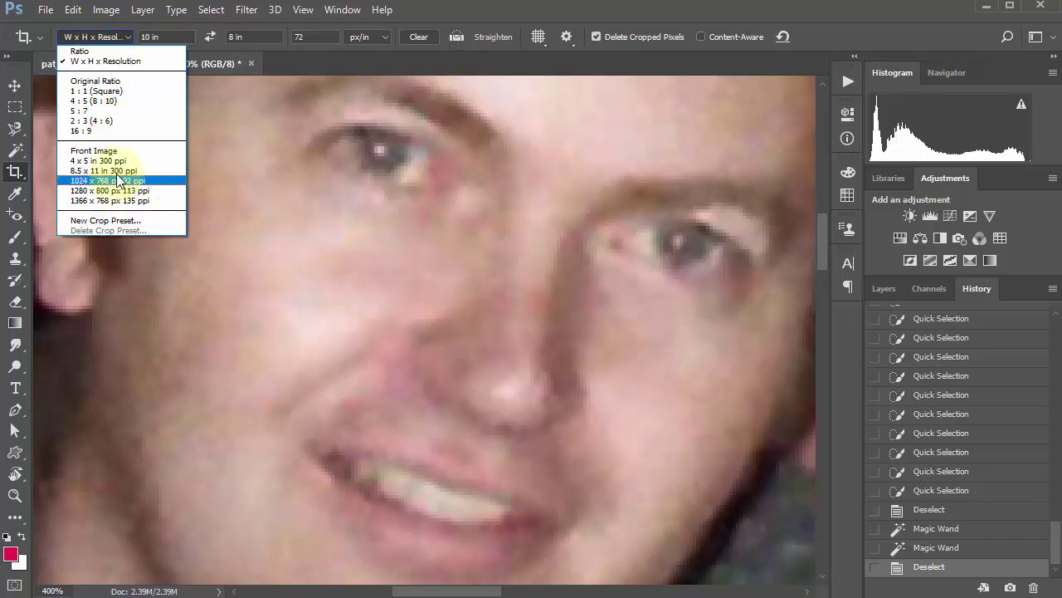
left_click(138, 62)
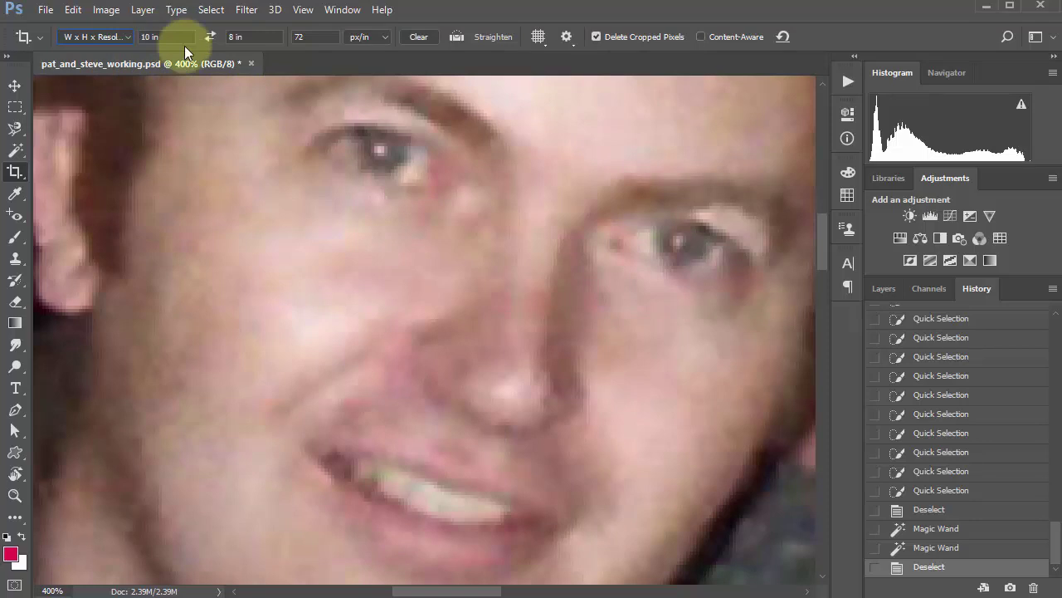
key("ctrl+0")
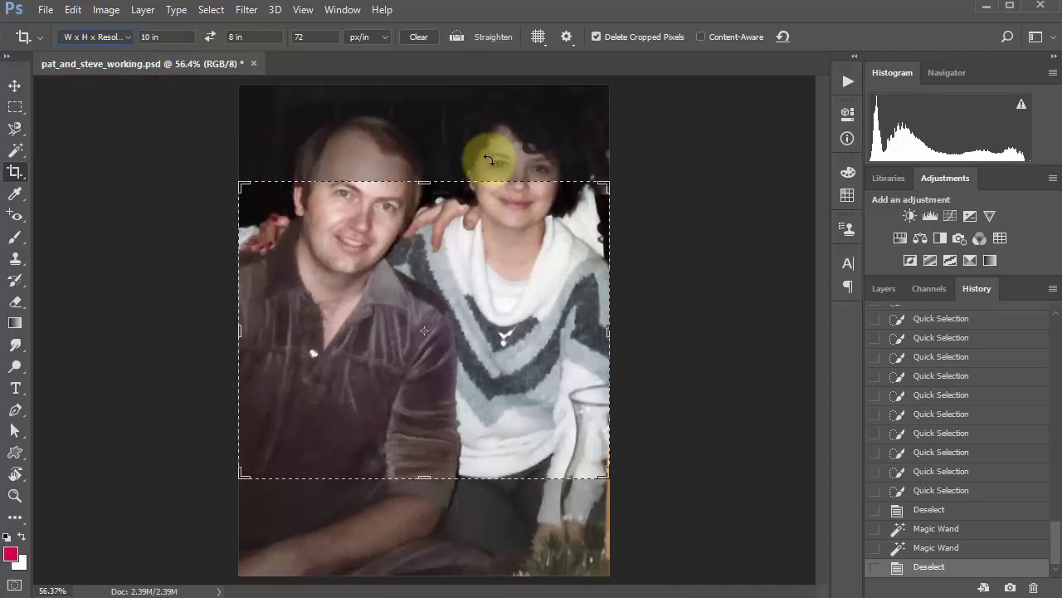
key("v")
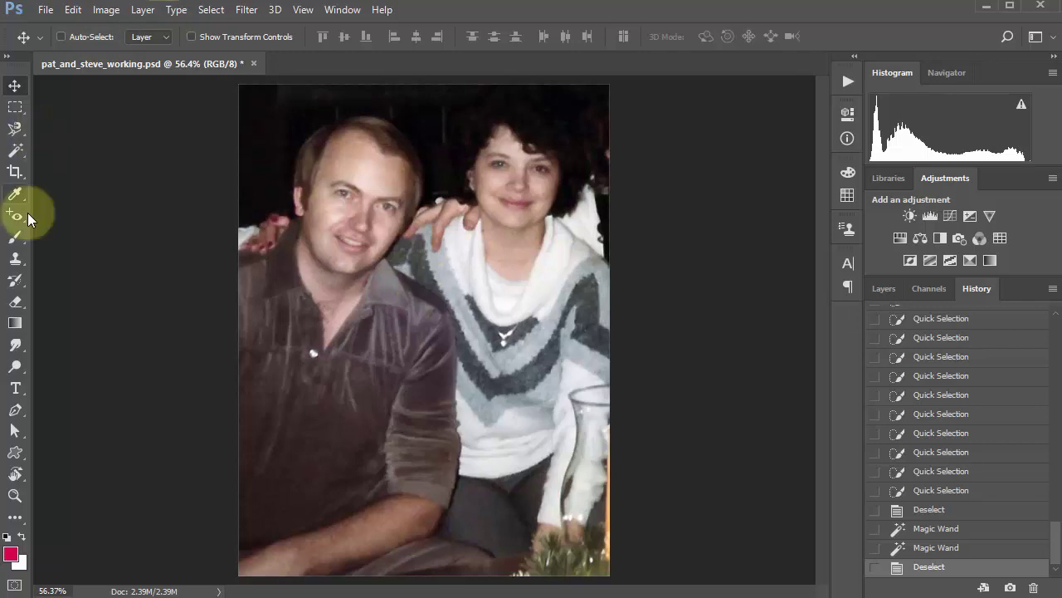
left_click(15, 171)
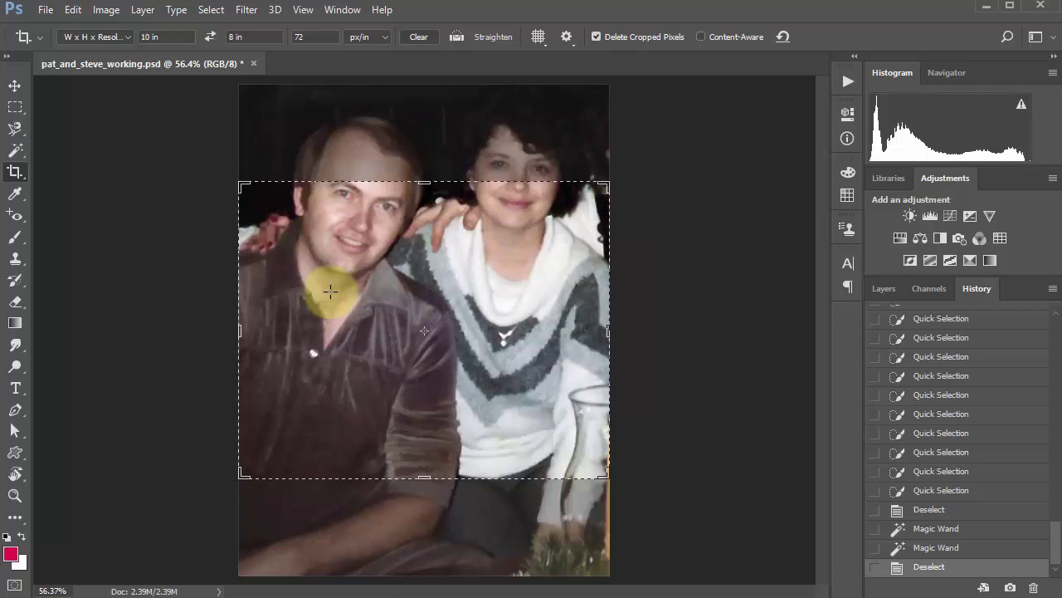
Try a crop size of 5 by 5 in, followed by 7 in wide by 5 in high
double_click(144, 37)
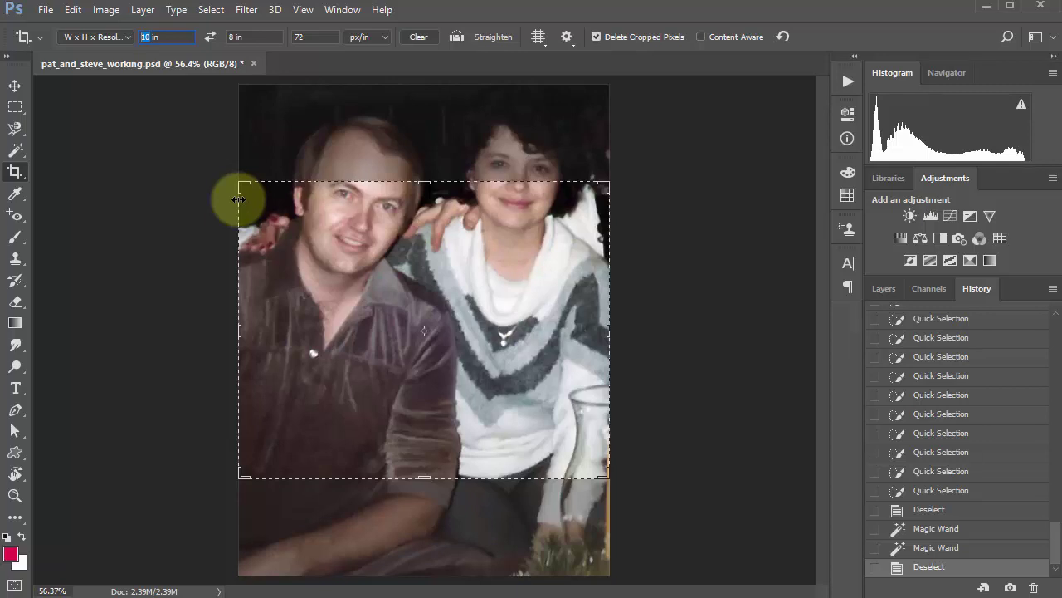
type("5")
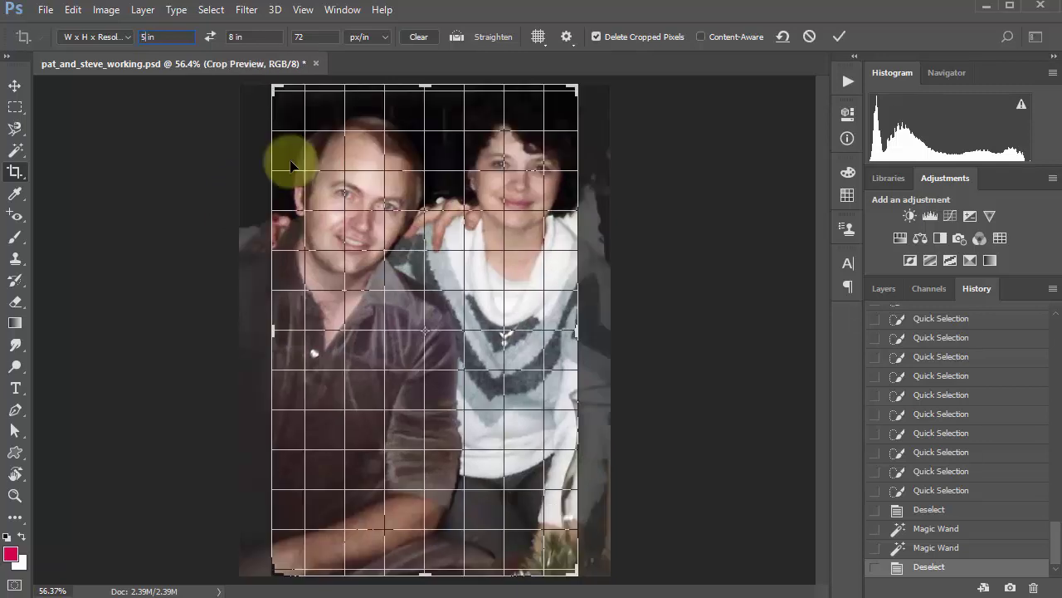
left_click(236, 37)
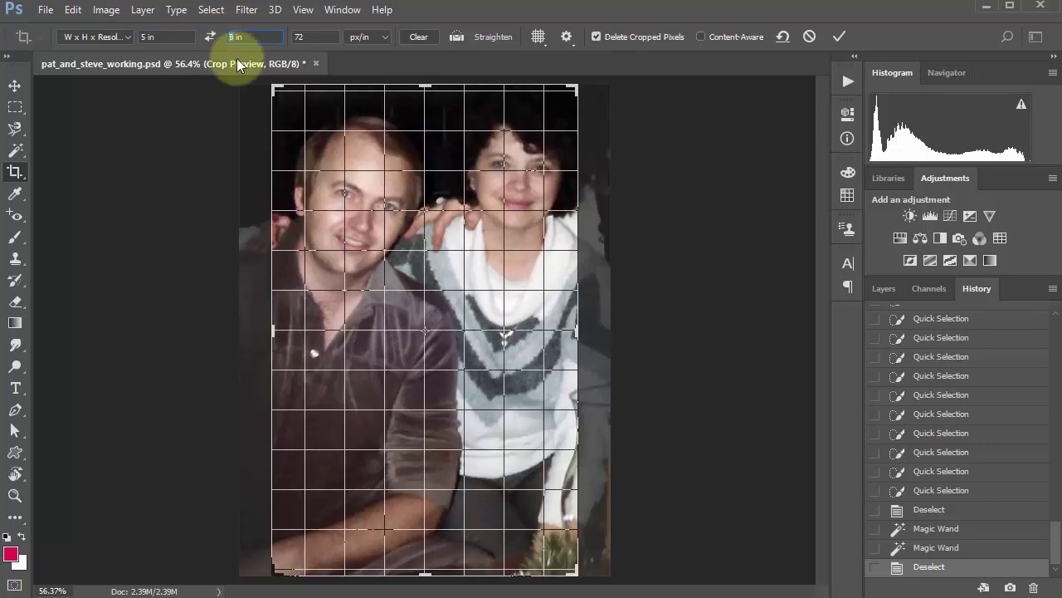
type("5")
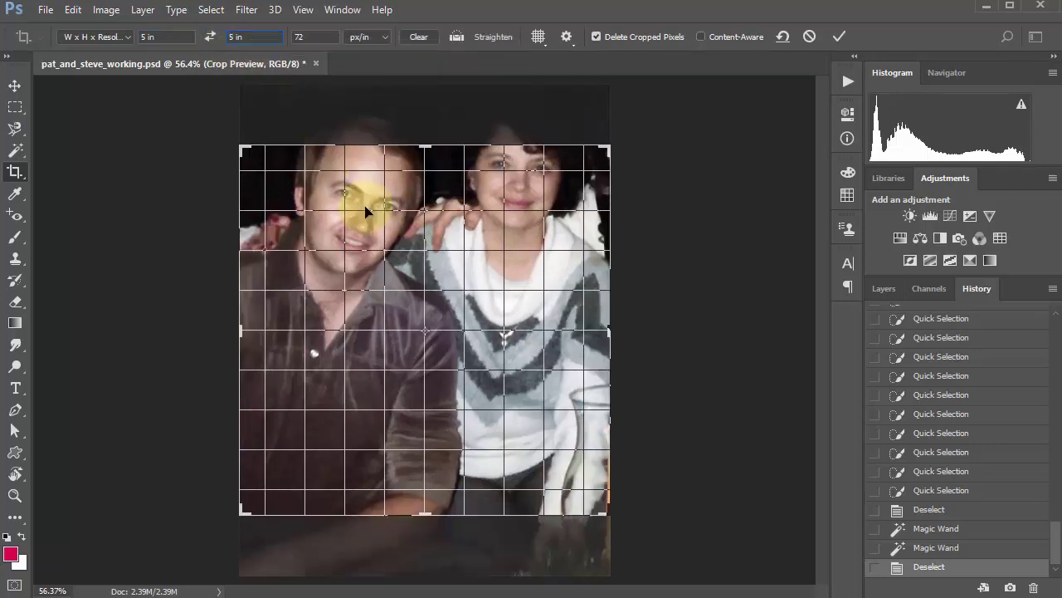
left_click(137, 37)
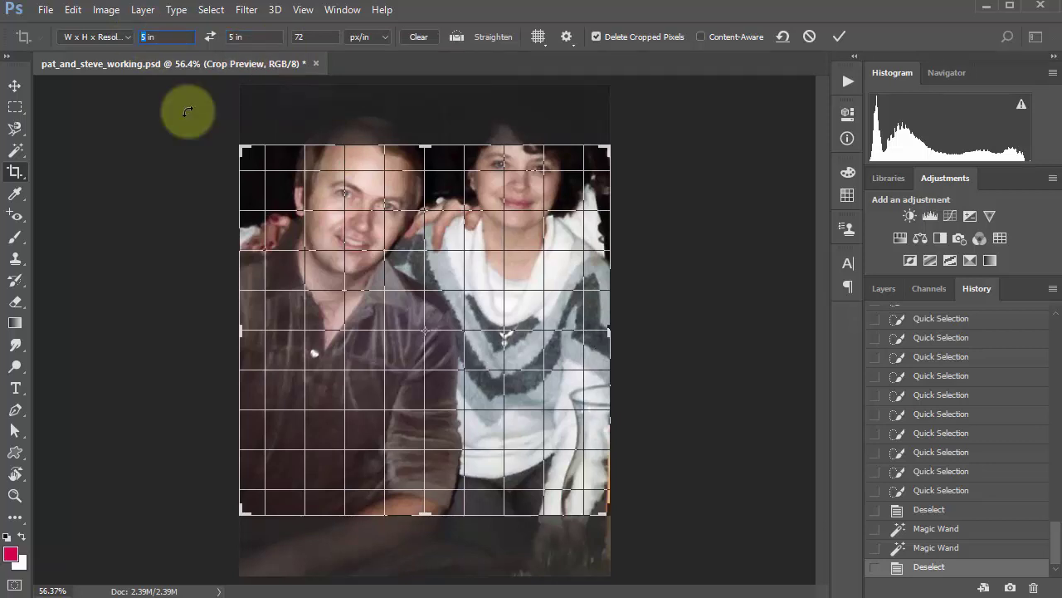
type("7")
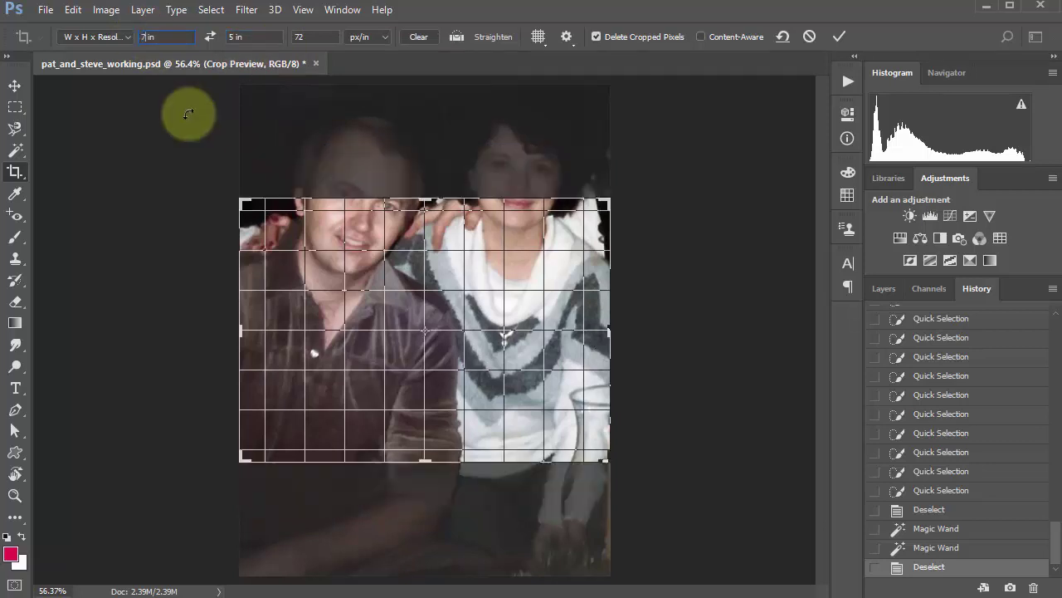
Set the crop size to 5 in wide by 7 in high at a resolution of 300 px/in
double_click(145, 37)
type("5")
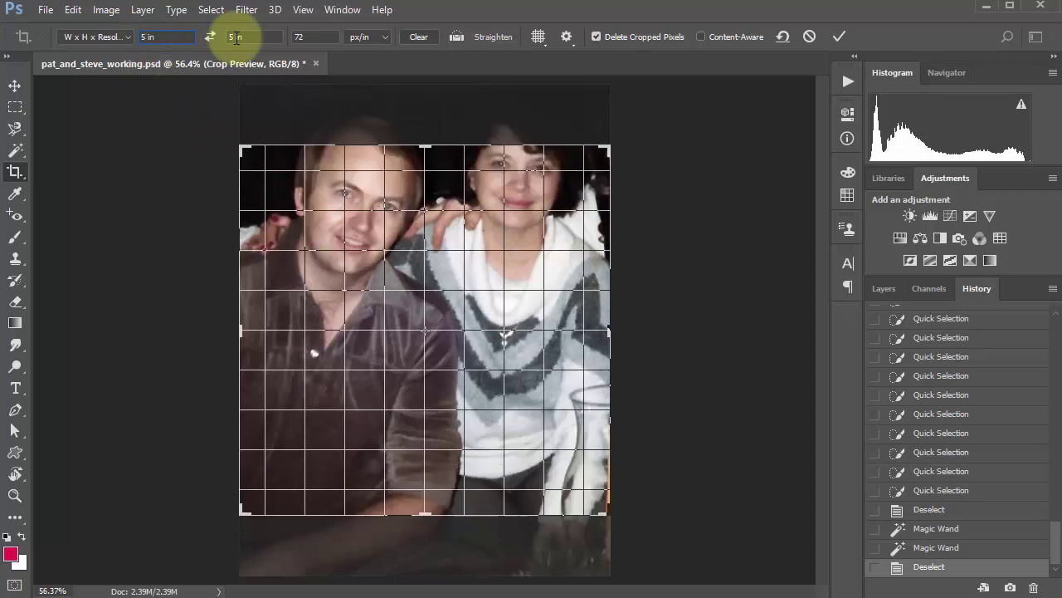
double_click(236, 36)
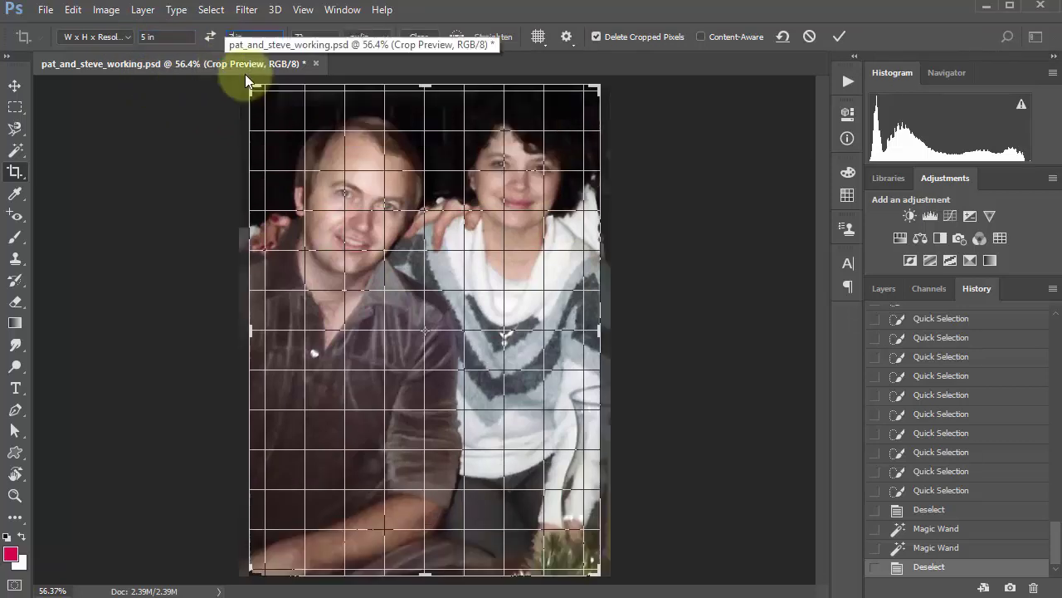
type("7")
key("Tab")
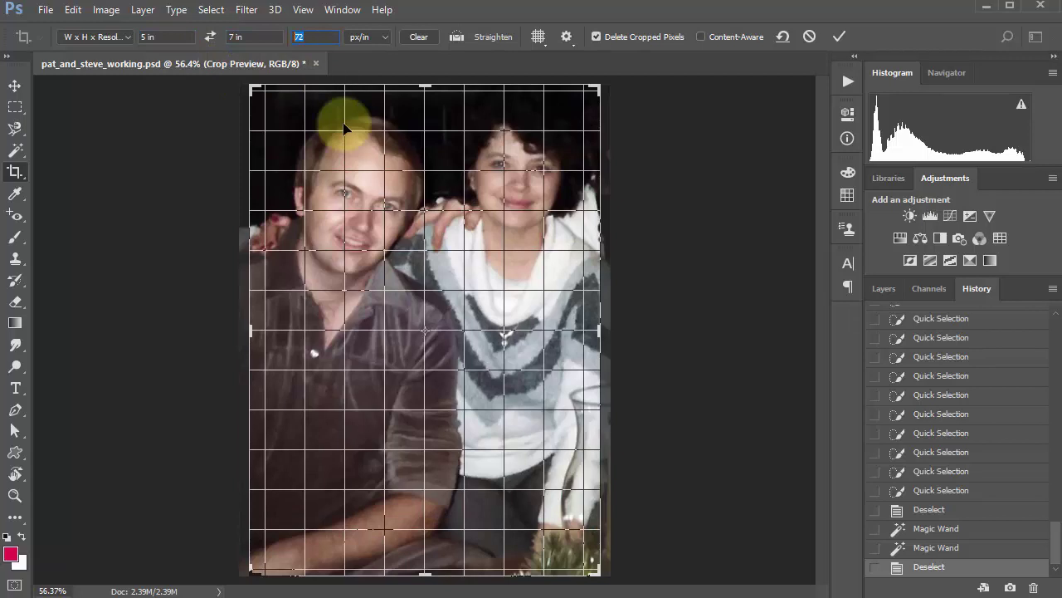
type("300")
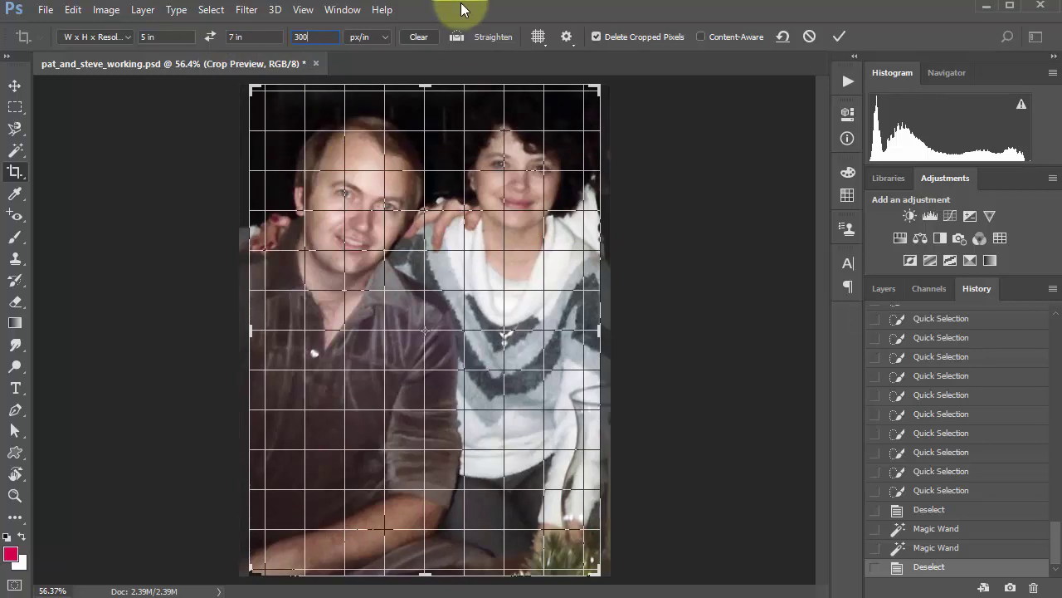
Change the crop overlay from the fine grid to Rule of Thirds
mouse_move(252, 93)
left_mouse_down()
mouse_move(263, 107)
mouse_move(246, 95)
mouse_move(248, 113)
mouse_move(241, 101)
left_mouse_up()
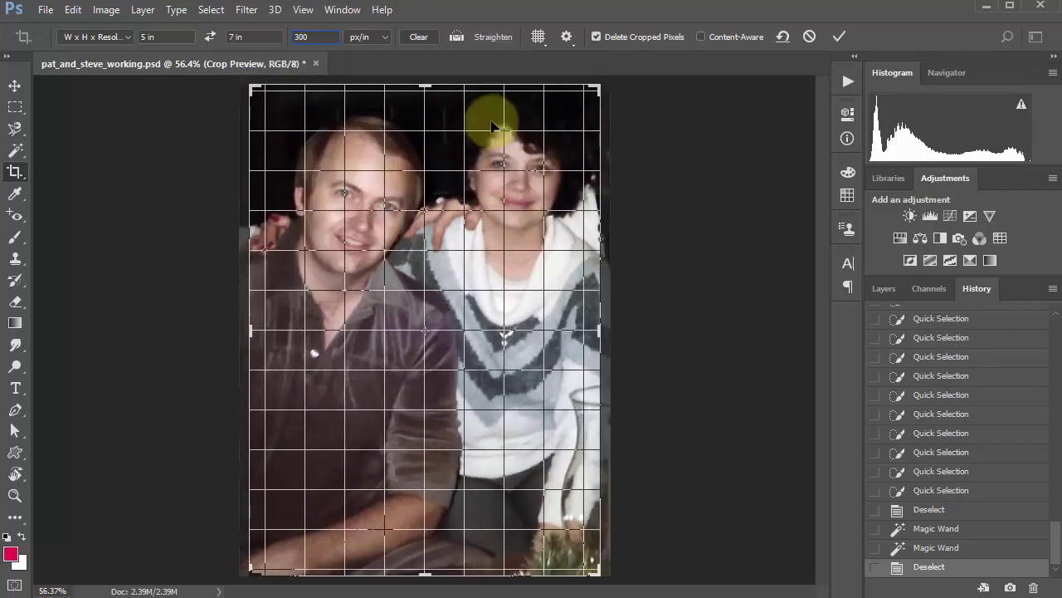
left_click(538, 36)
left_click(568, 59)
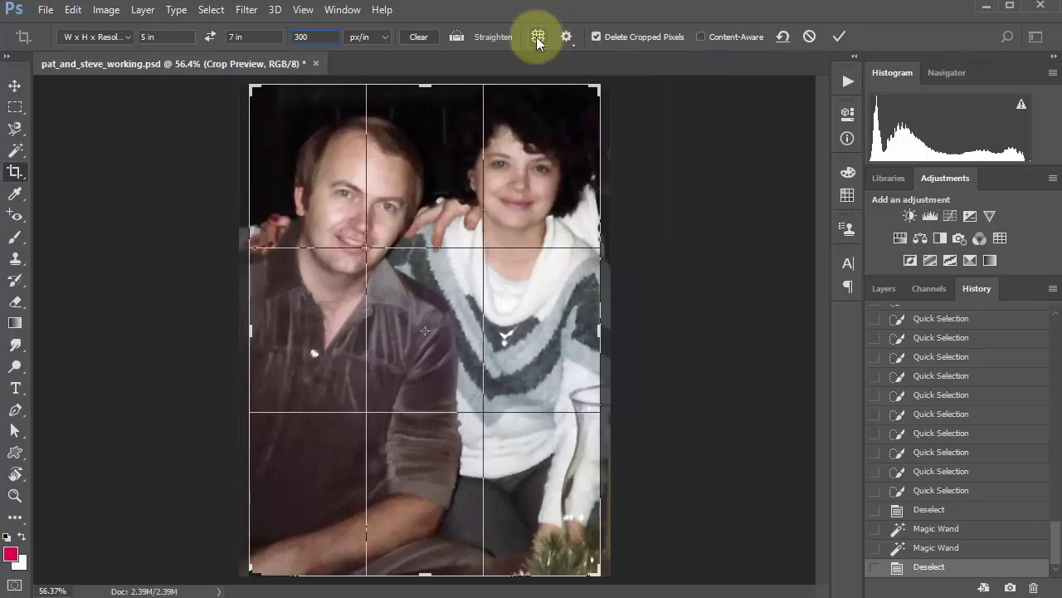
left_click(538, 37)
left_click(558, 60)
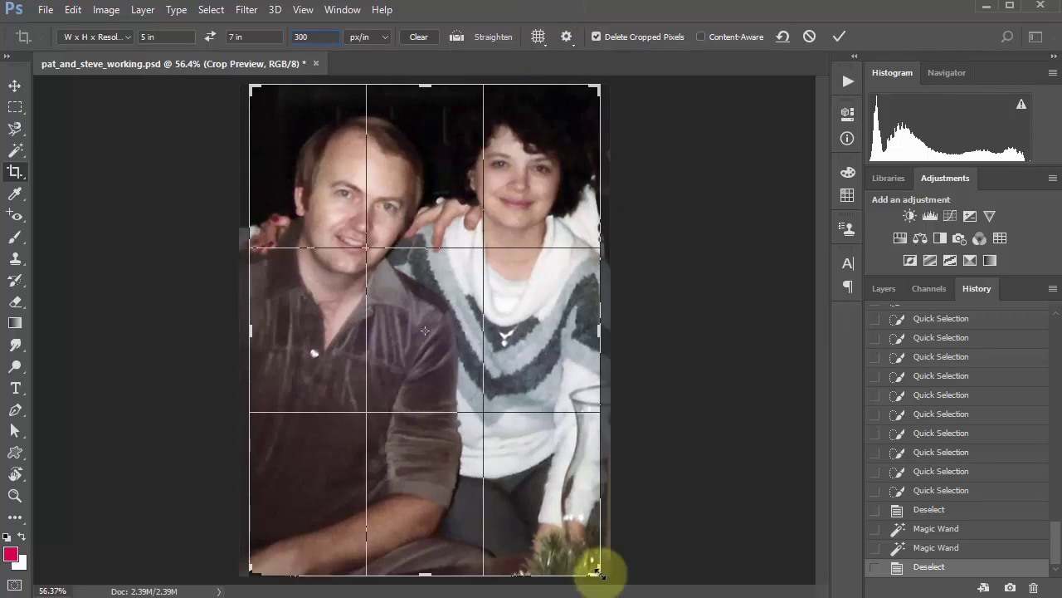
Try cropping the photo to a tighter frame of about 2.27 by 3.18 in around the couple
left_click_drag(592, 562, 584, 506)
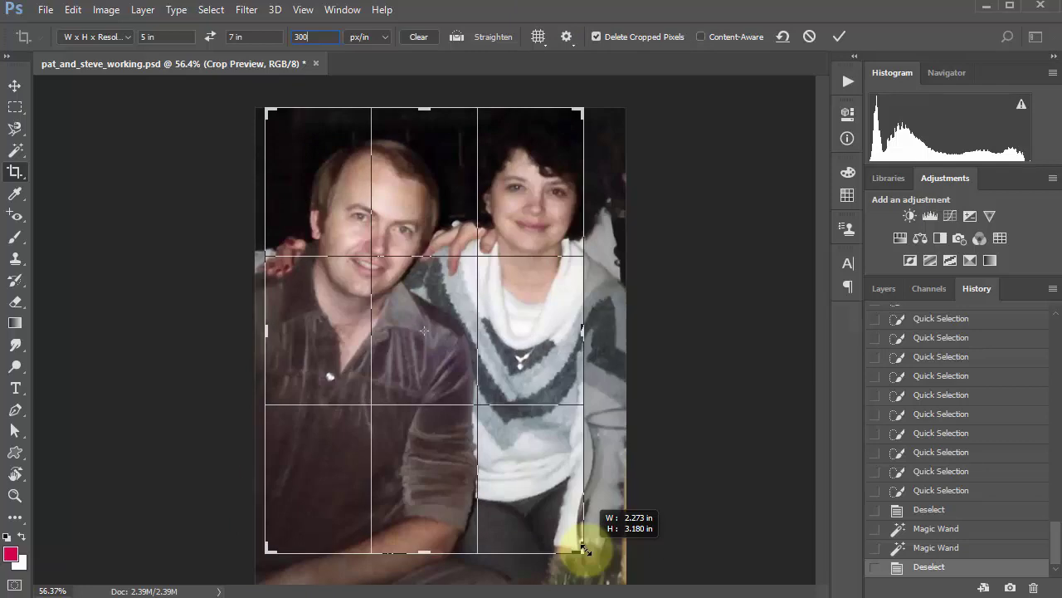
left_click_drag(507, 365, 504, 370)
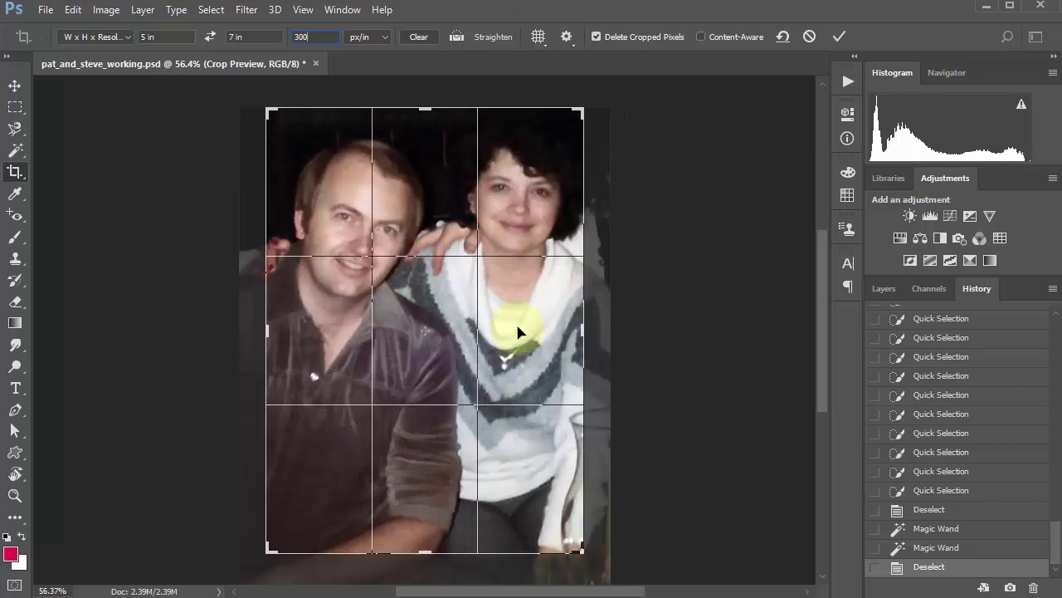
key("Return")
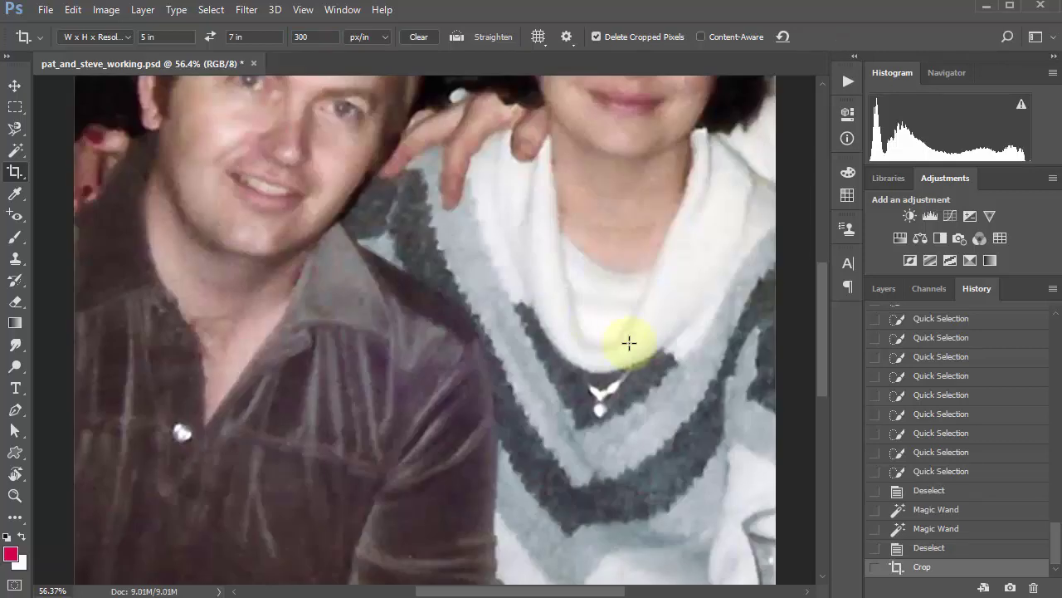
key("ctrl+0")
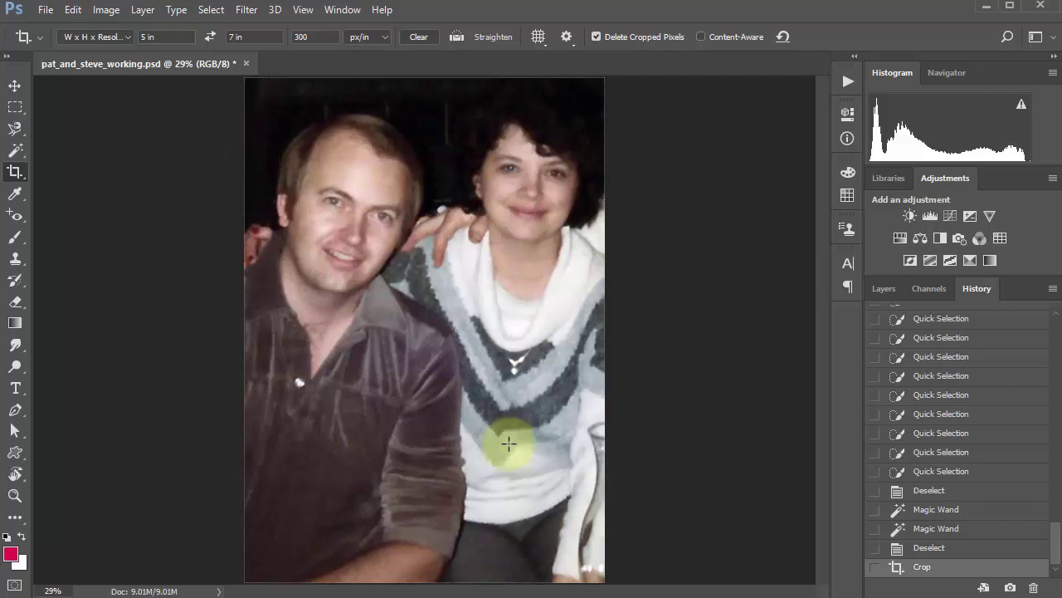
left_click(937, 551)
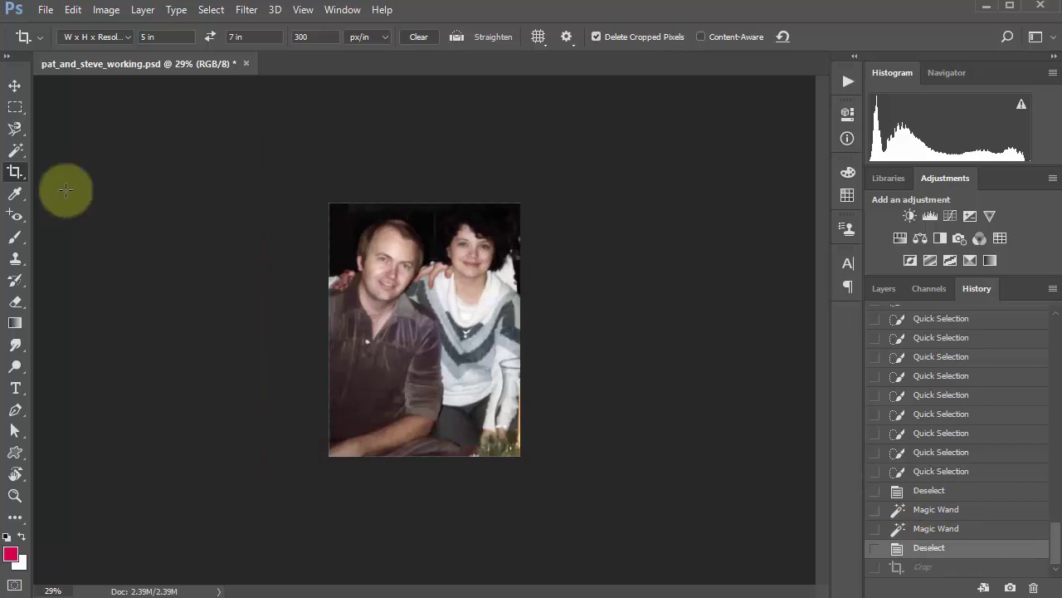
Try a perspective crop by placing its four corners around the couple's faces and torsos
right_click(23, 171)
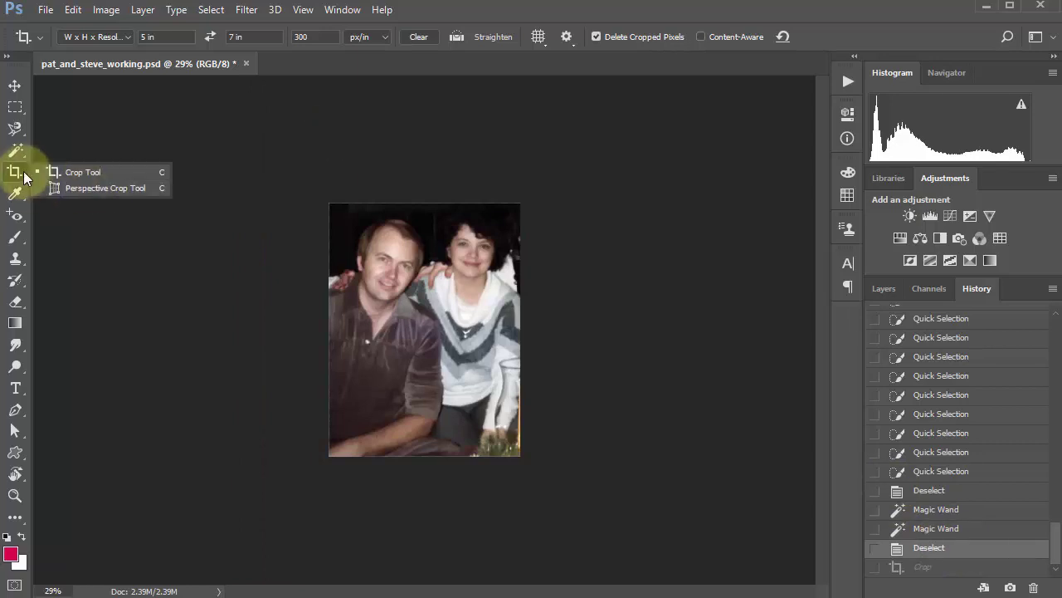
left_click(86, 188)
left_click(367, 249)
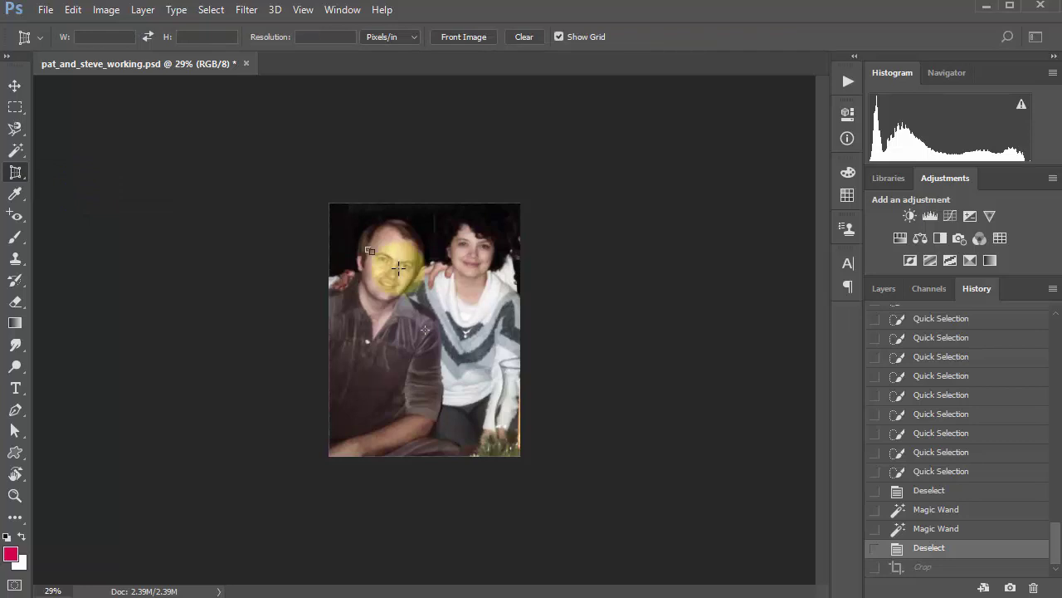
left_click(495, 242)
left_click(414, 402)
left_click(356, 410)
Widen the perspective grid's upper and lower left corners, pull in the lower right one, then apply and undo the perspective crop
left_click_drag(368, 249, 350, 226)
left_click_drag(495, 244, 509, 216)
left_click_drag(350, 227, 340, 213)
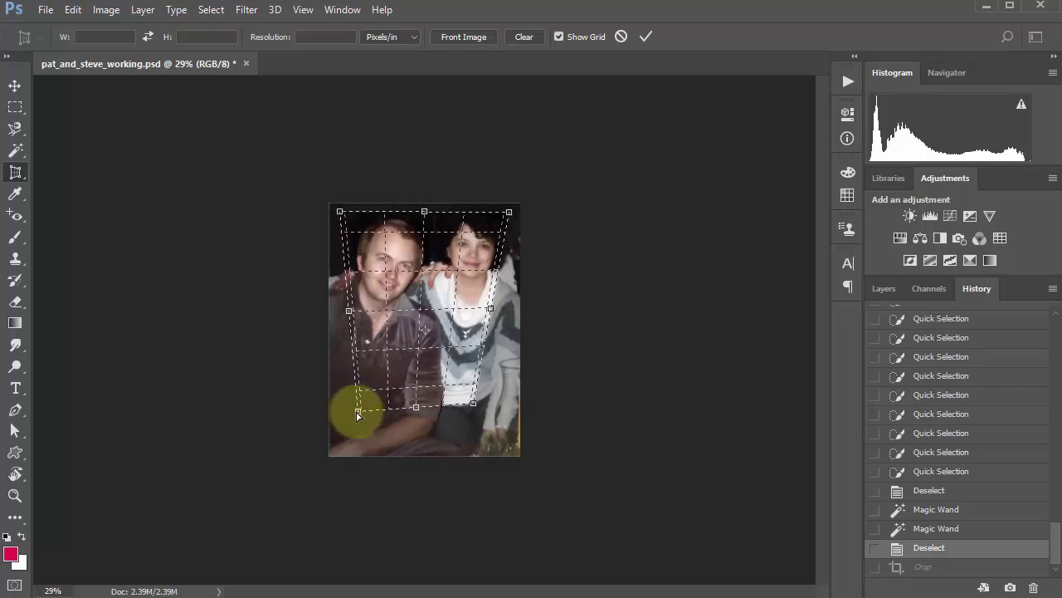
left_click_drag(351, 415, 340, 415)
left_click_drag(475, 407, 451, 378)
double_click(434, 297)
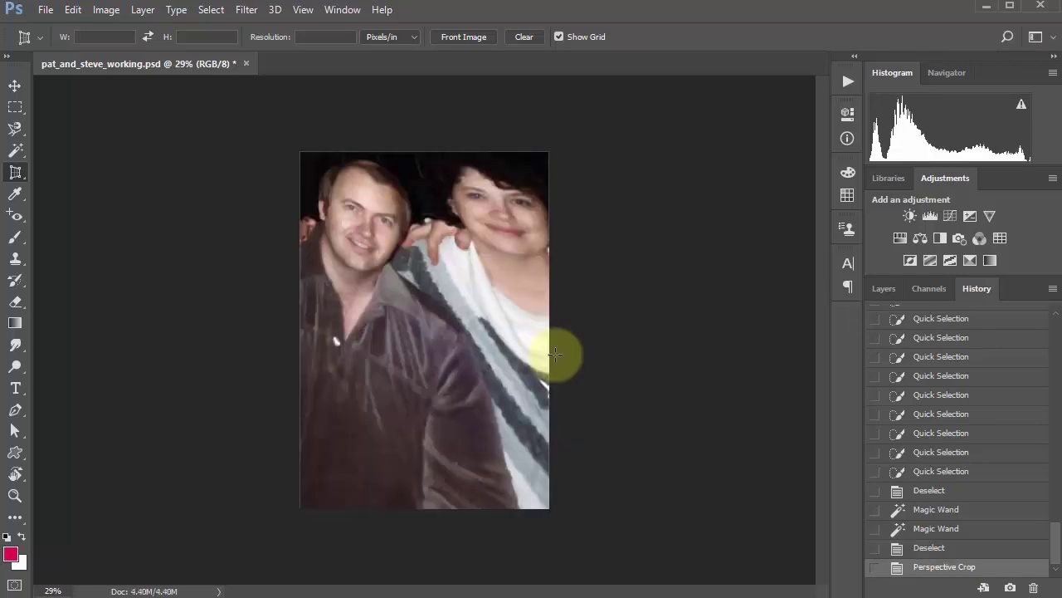
key("ctrl+z")
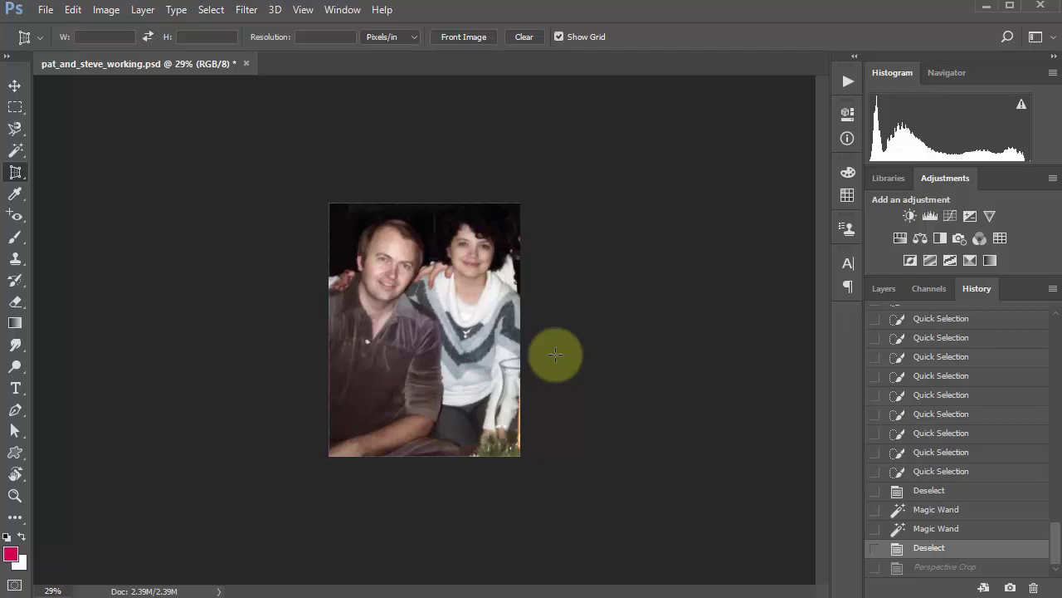
Sample foreground colors with the Eyedropper from the woman's face, the man's shirt, the white sweater, its dark stripe and the man's collar
key("ctrl+0")
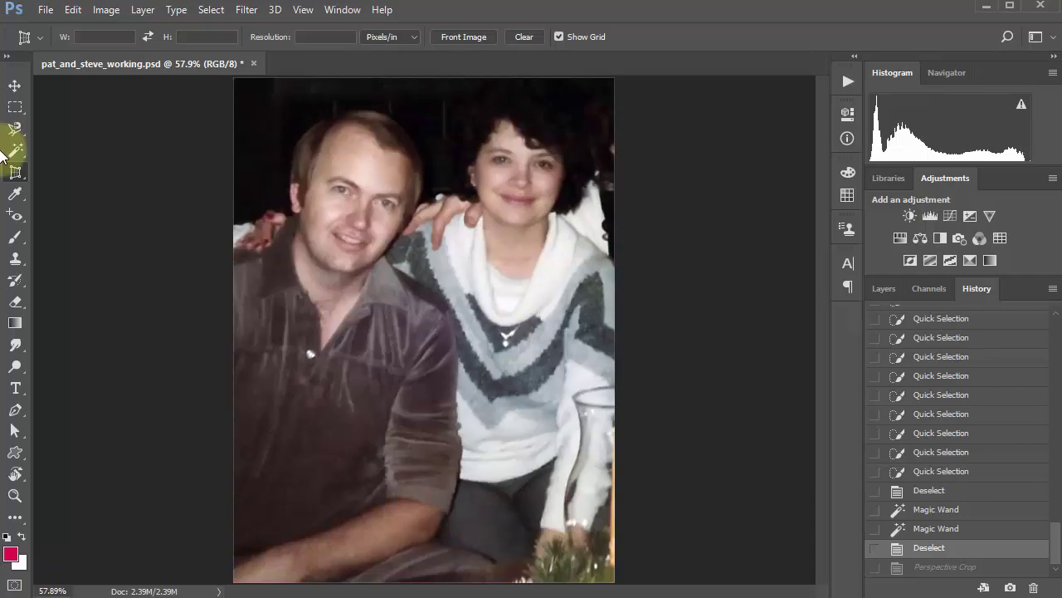
left_click(11, 194)
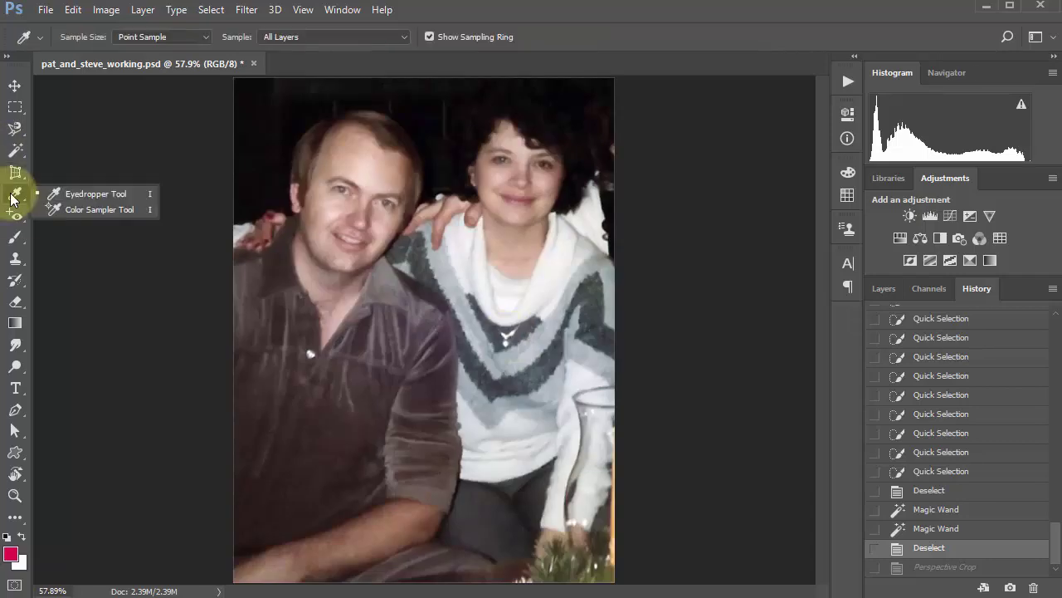
left_click(113, 196)
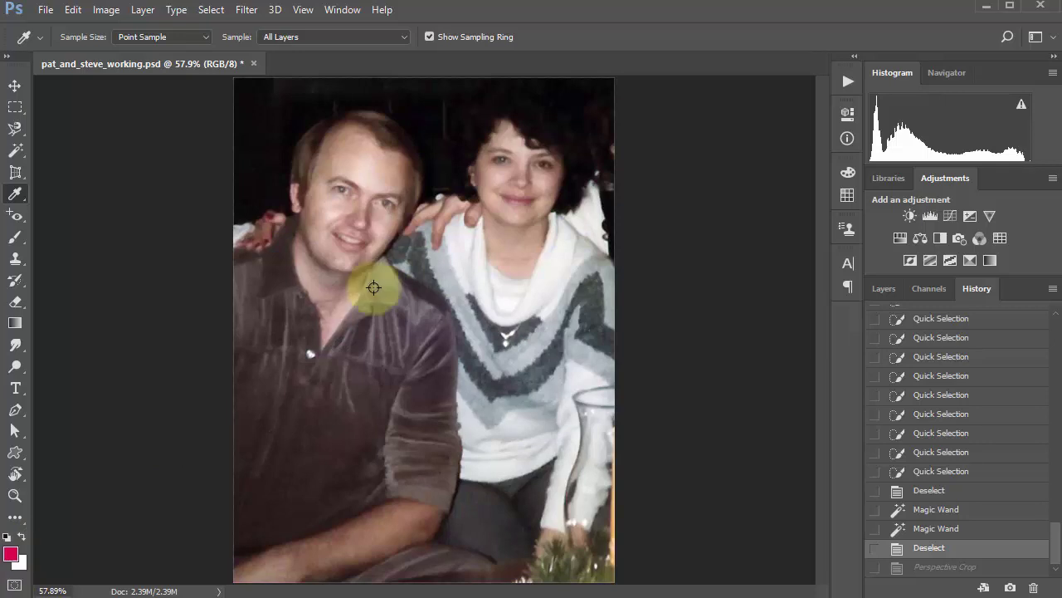
left_click(491, 177)
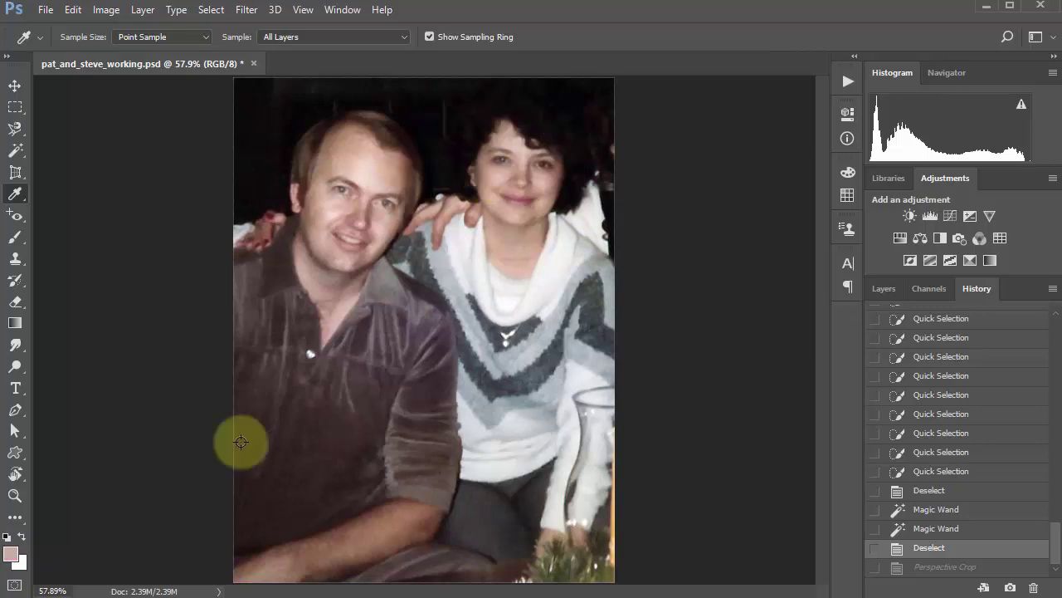
left_click(341, 413)
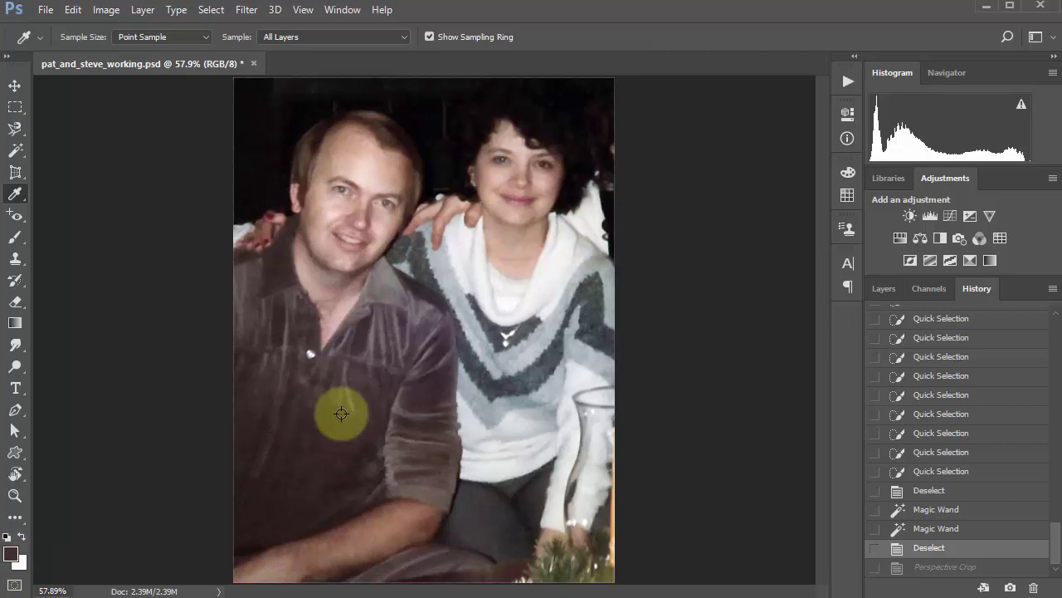
left_click(529, 423)
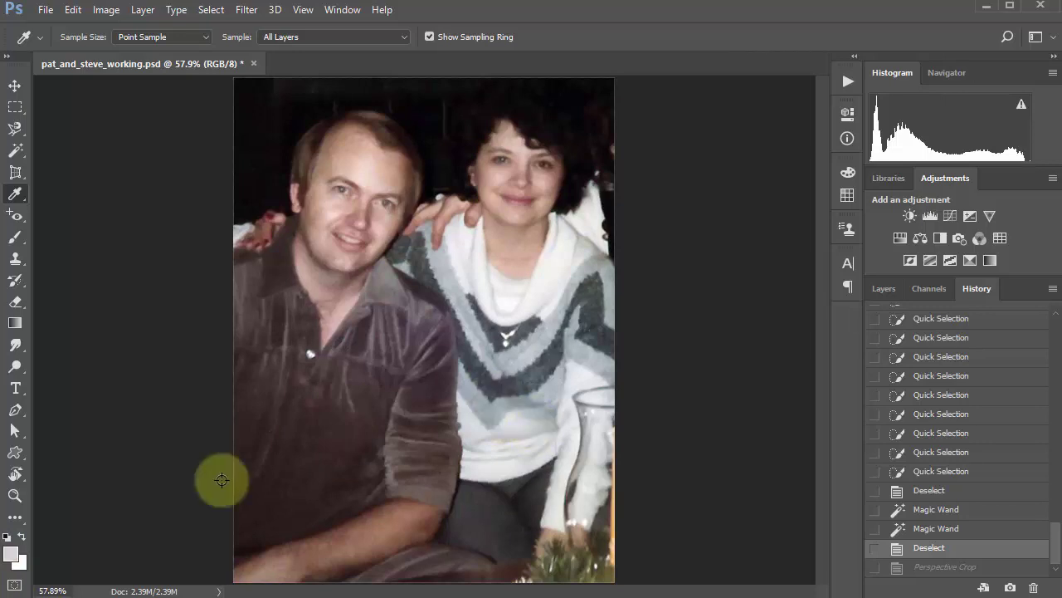
left_click(535, 367)
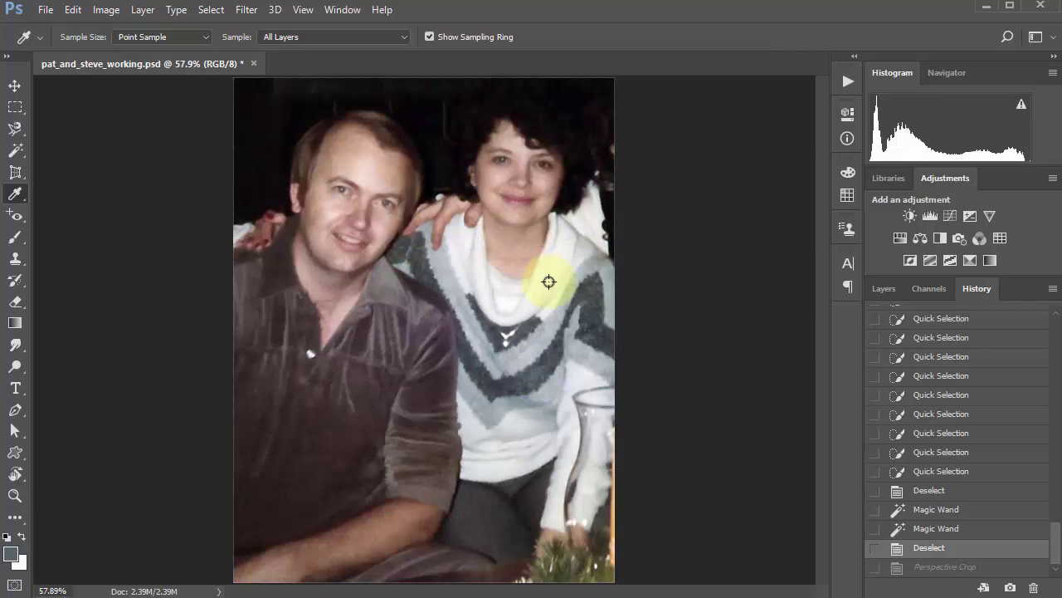
left_click(382, 280)
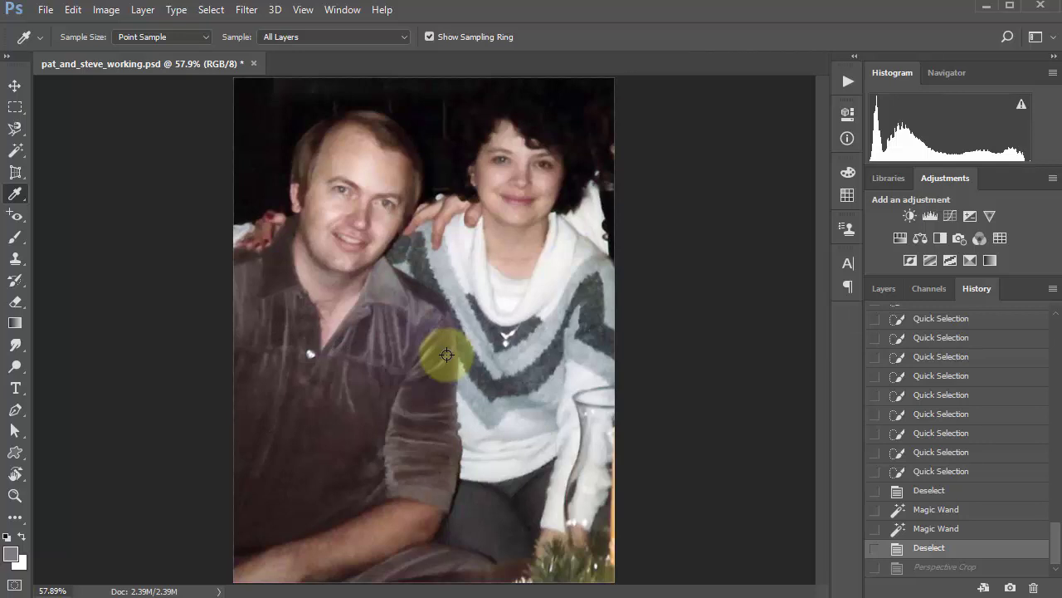
Add a new empty layer above the Background layer
left_click(463, 220, "ctrl")
left_click(463, 217, "ctrl")
left_click(465, 214, "ctrl")
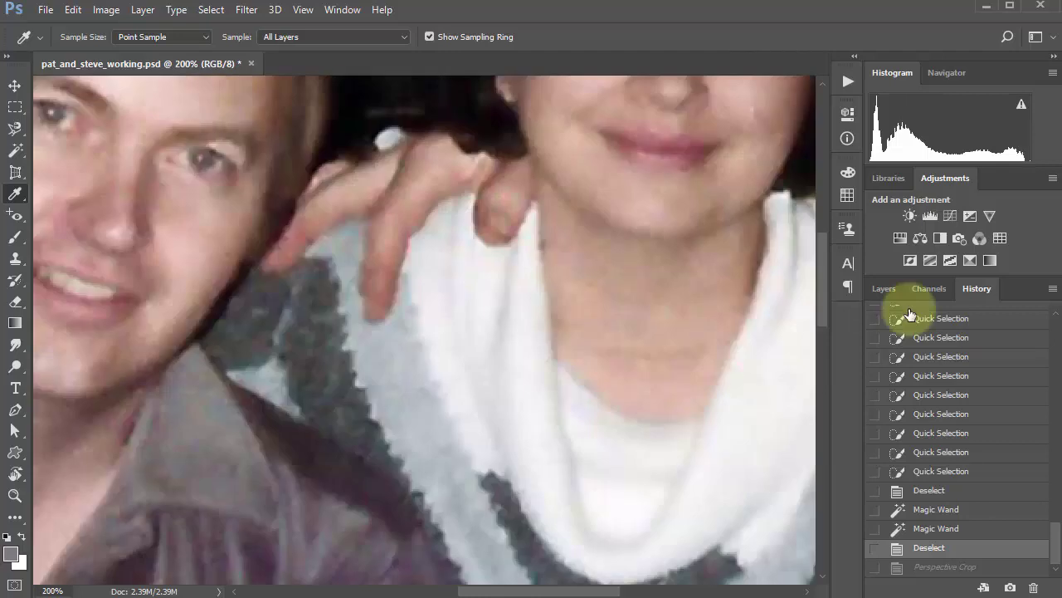
left_click(883, 288)
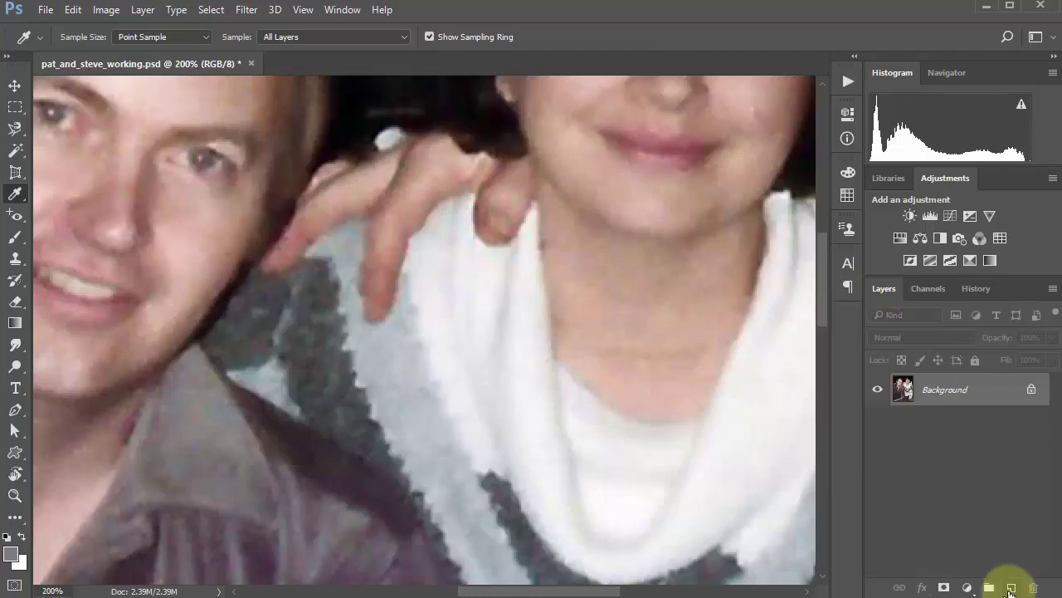
left_click(1011, 589)
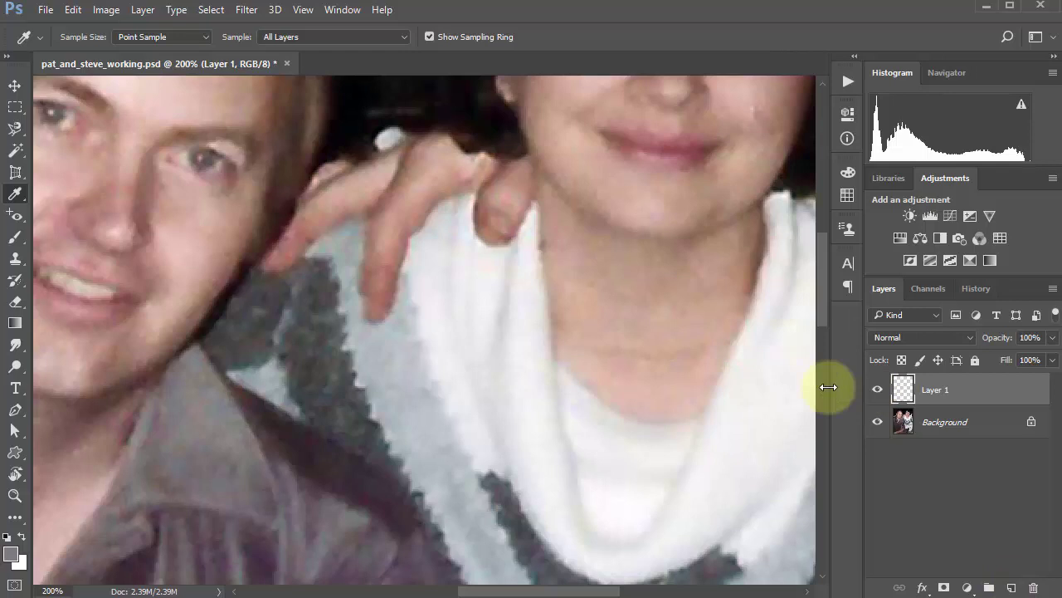
Sample the sweater's light gray stripe below the hanging finger and set the Brush opacity to 63%
left_click_drag(526, 249, 510, 304)
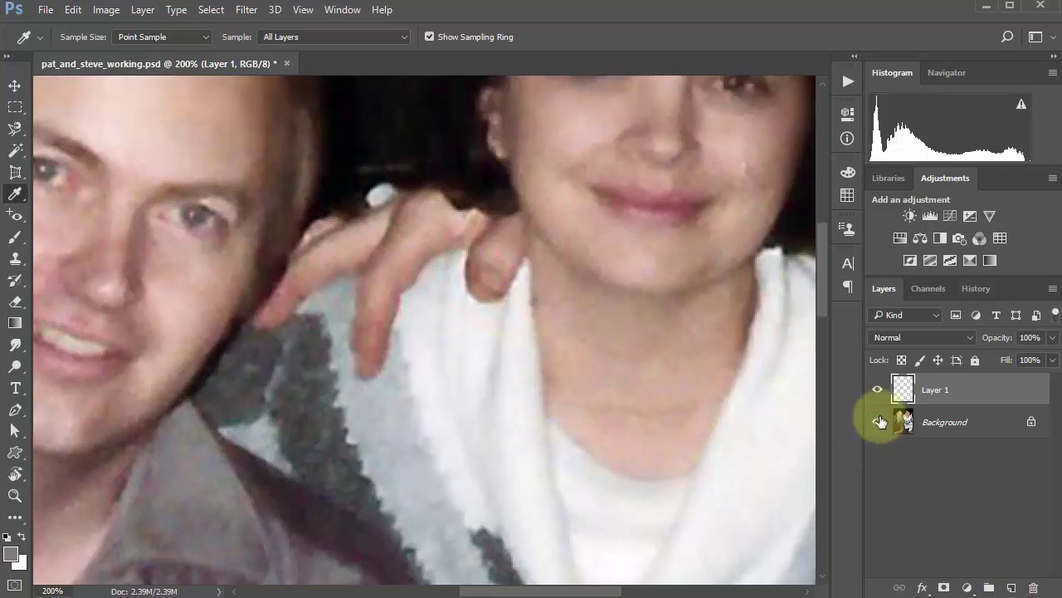
left_click(387, 407)
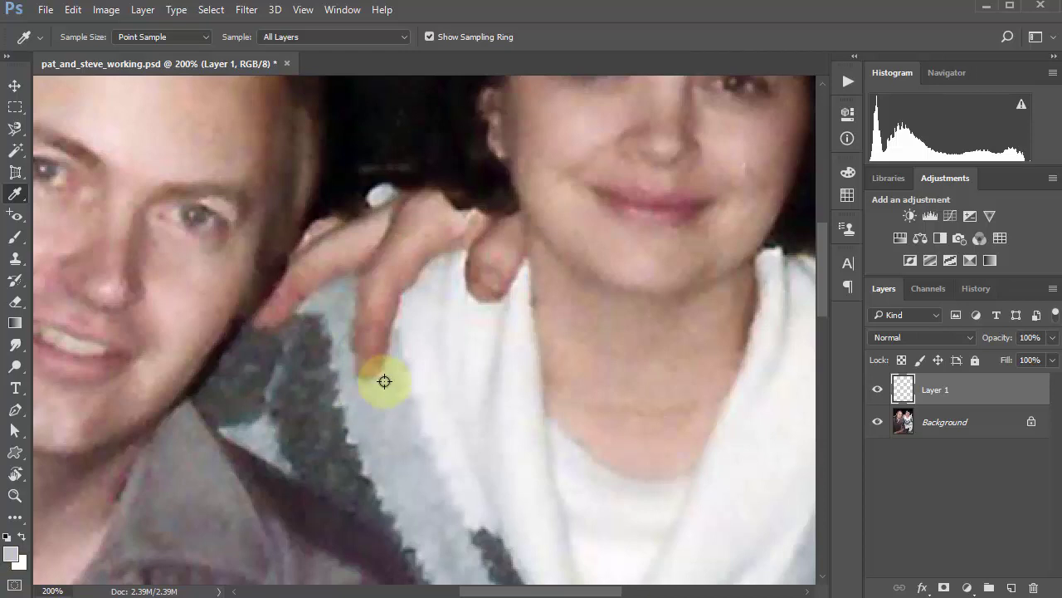
left_click(16, 237)
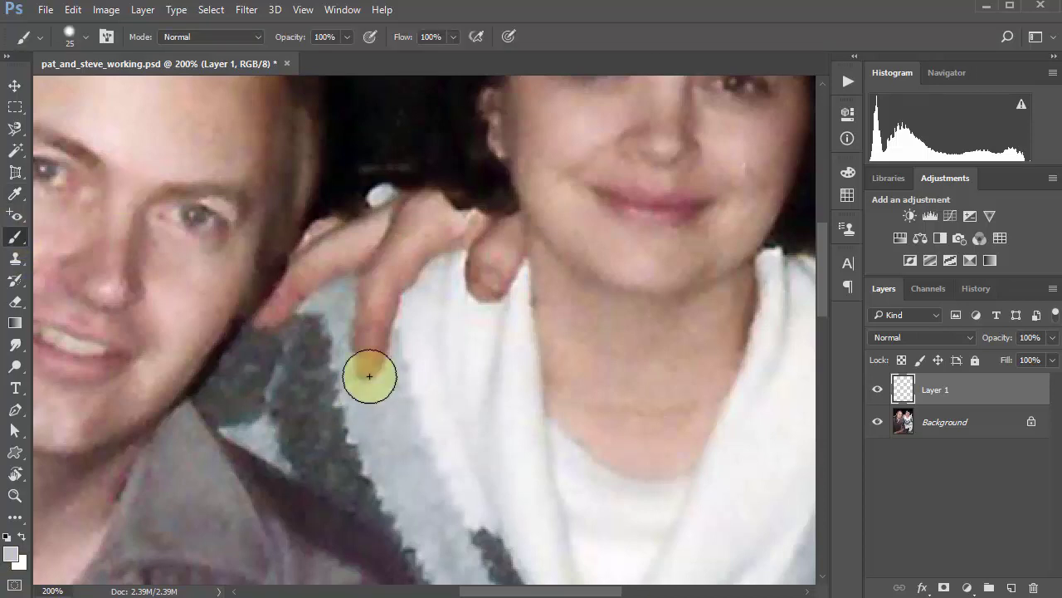
left_click_drag(290, 40, 263, 47)
Try painting the sampled light gray over the finger hanging down the sweater on Layer 1
mouse_move(387, 375)
left_mouse_down()
mouse_move(363, 340)
mouse_move(367, 388)
mouse_move(356, 321)
left_mouse_up()
key("ctrl+z")
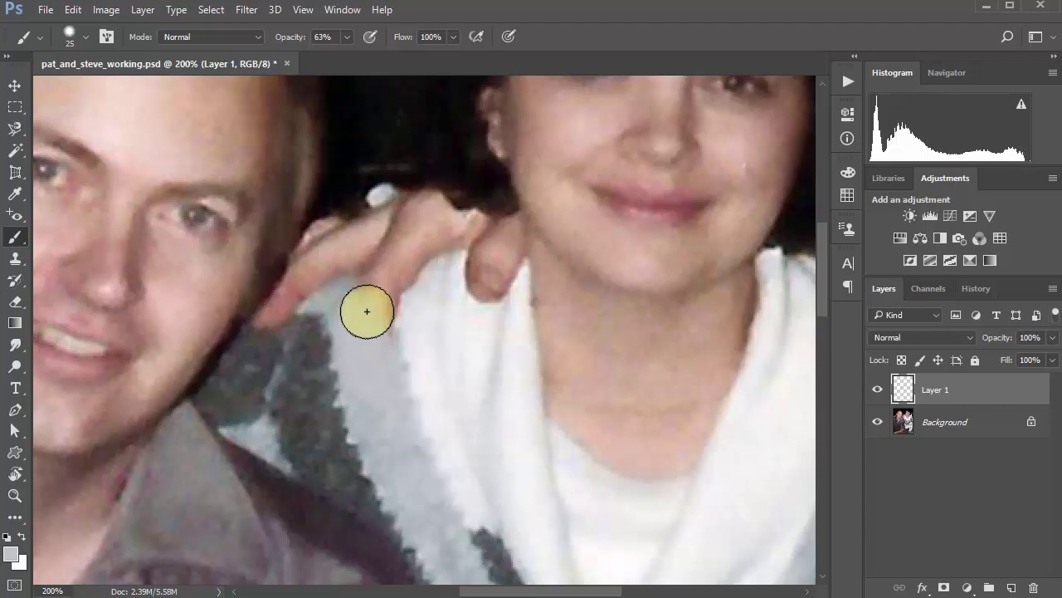
mouse_move(372, 309)
left_mouse_down()
mouse_move(351, 299)
mouse_move(387, 356)
left_mouse_up()
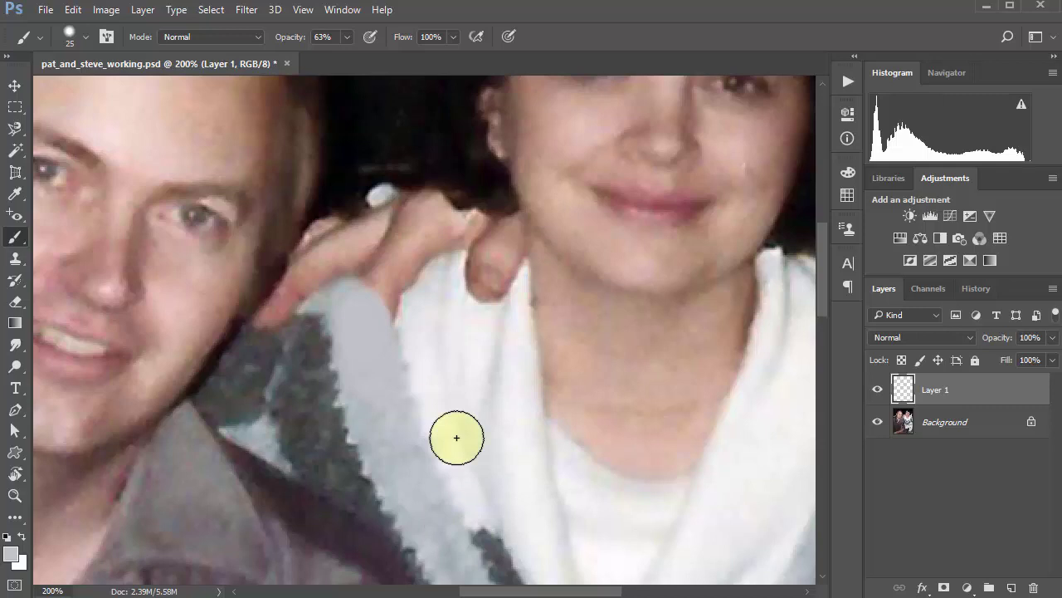
Hide Layer 1 to compare with the original, show it again and undo the gray paint over the finger
left_click(880, 390)
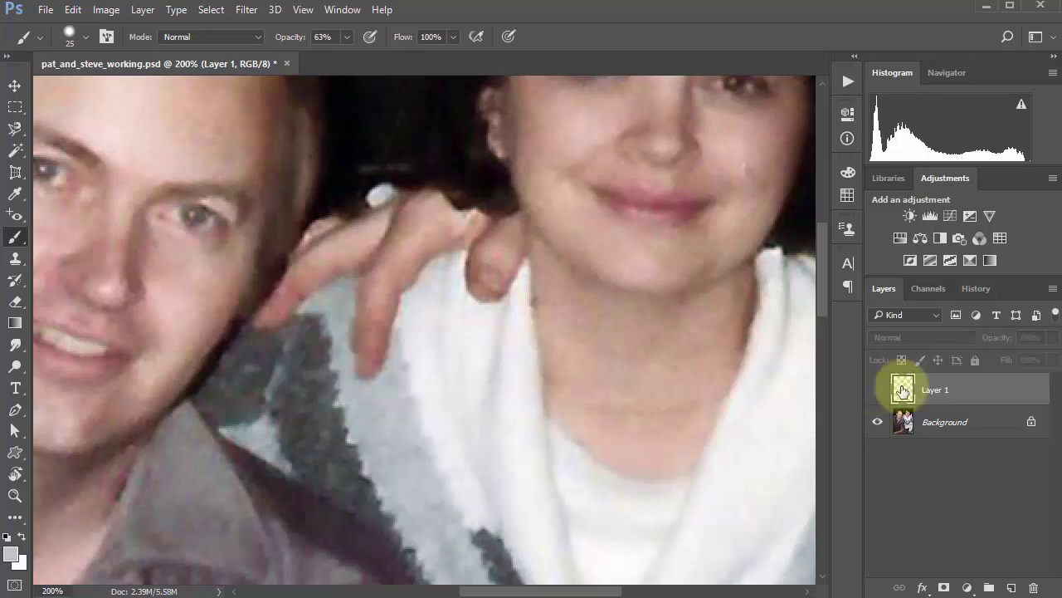
left_click_drag(905, 390, 1012, 567)
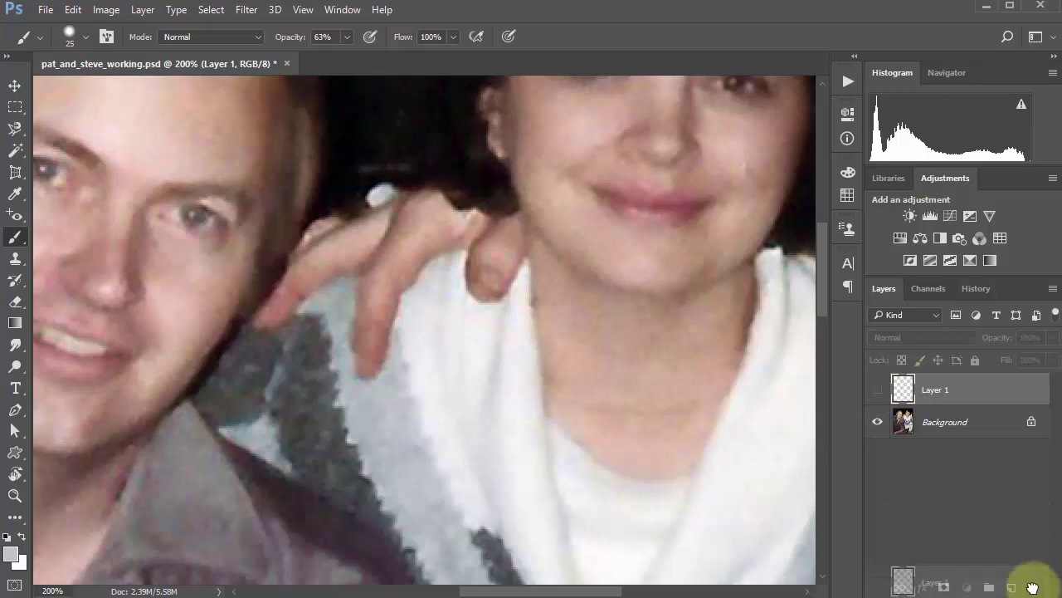
left_click(919, 393)
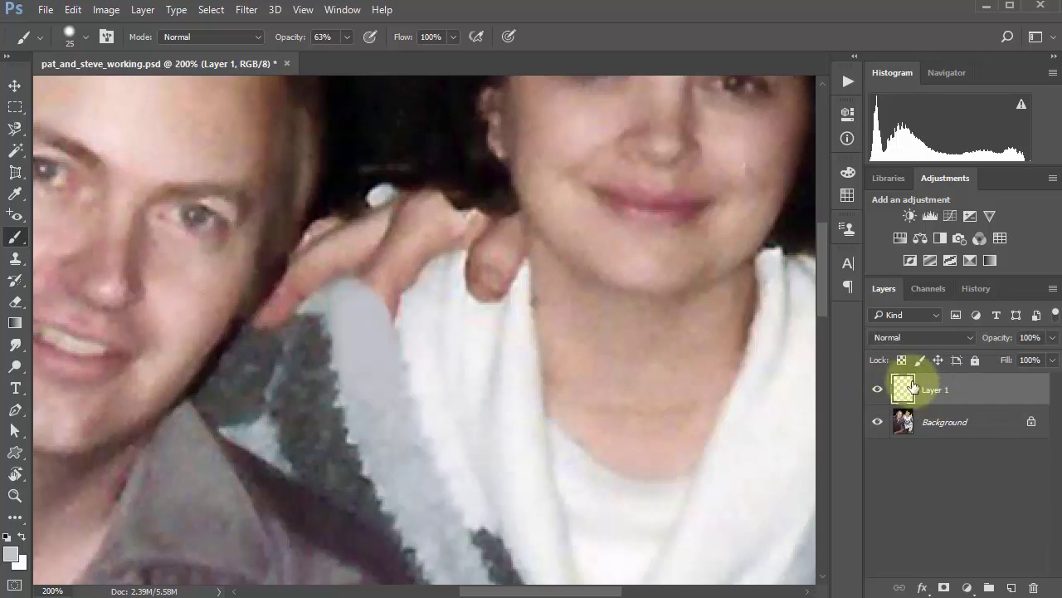
key("ctrl+z")
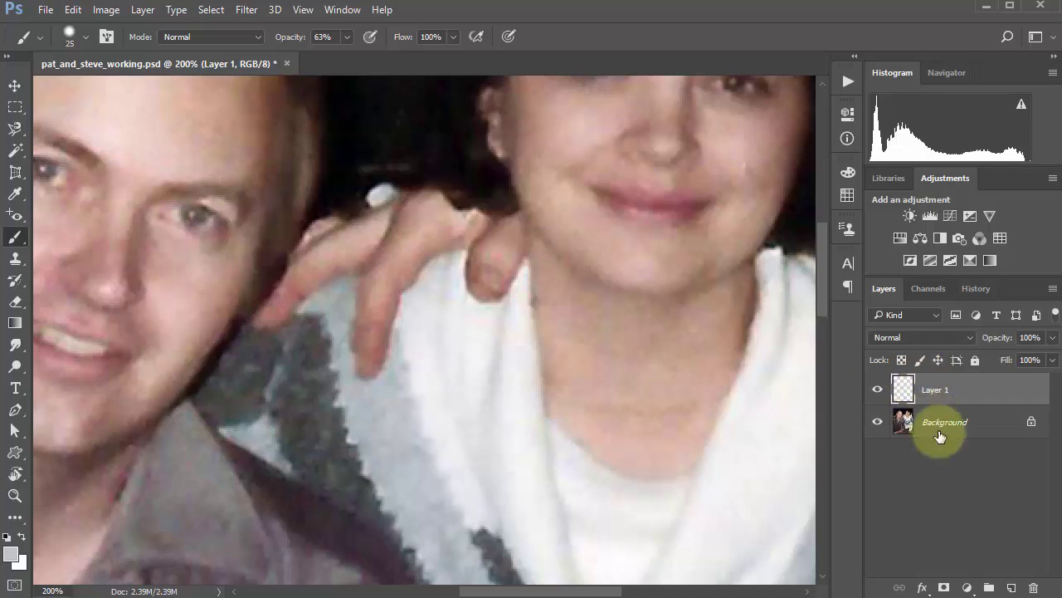
Clone the light gray sweater texture over the lower part of the hanging finger with a 15 px Clone Stamp
left_click(19, 263)
left_click(82, 257)
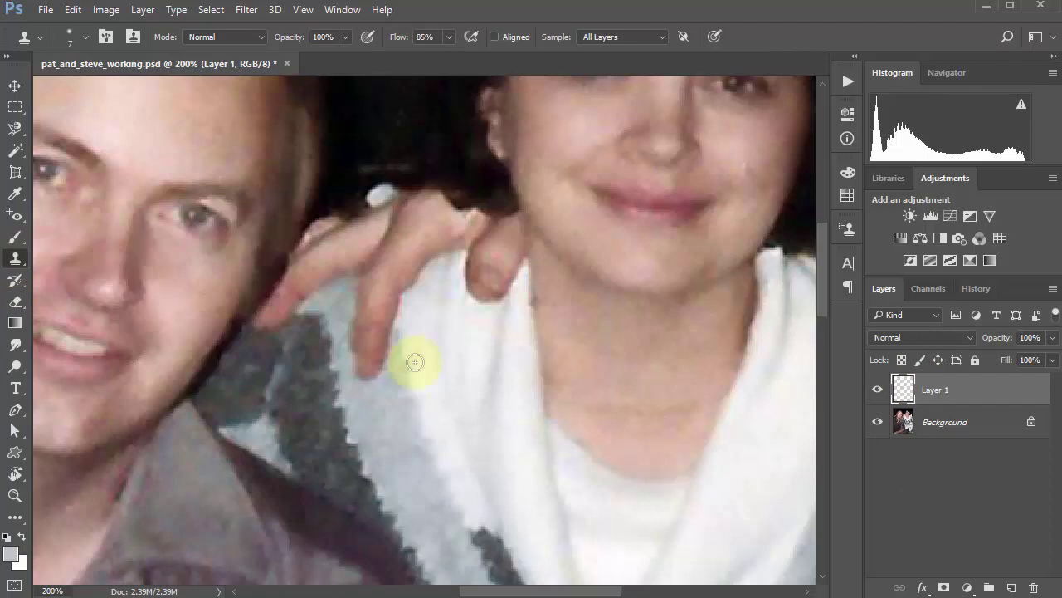
key("bracketright")
key("bracketright")
key("bracketright")
key("bracketright")
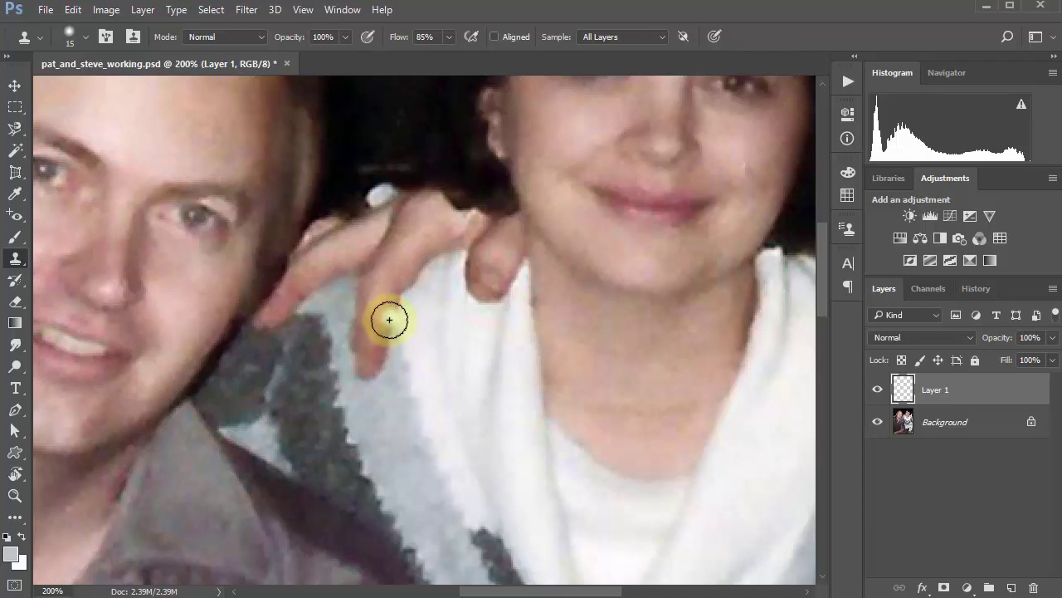
mouse_move(390, 317)
left_mouse_down()
mouse_move(372, 369)
mouse_move(356, 337)
mouse_move(371, 371)
mouse_move(387, 349)
mouse_move(367, 318)
mouse_move(357, 321)
mouse_move(411, 369)
left_mouse_up()
Resample the sweater just below the finger stub and clone it over the remaining part of the finger
left_click(531, 491, "alt")
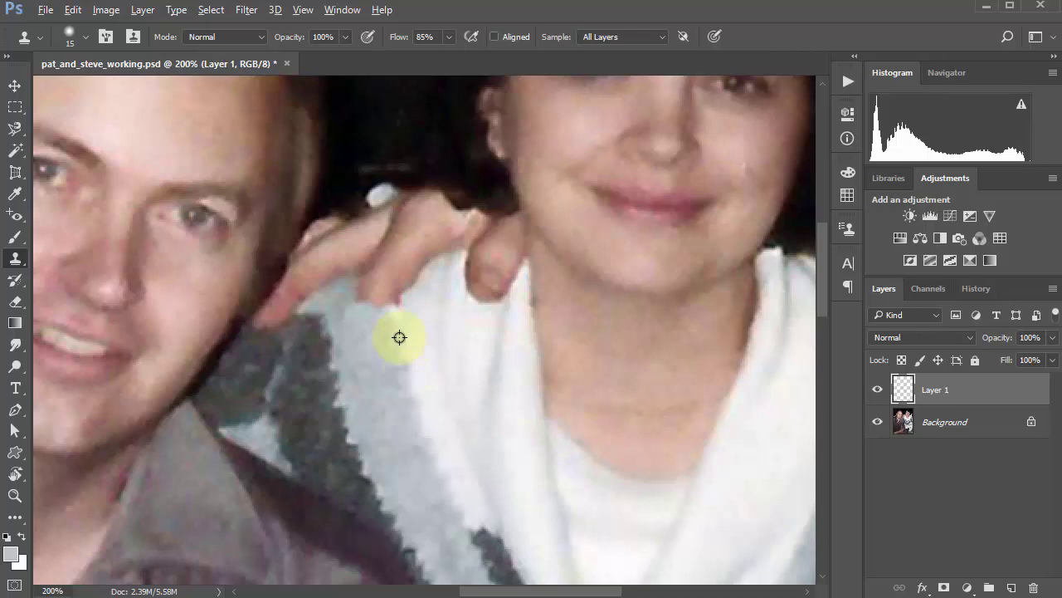
left_click(400, 337, "alt")
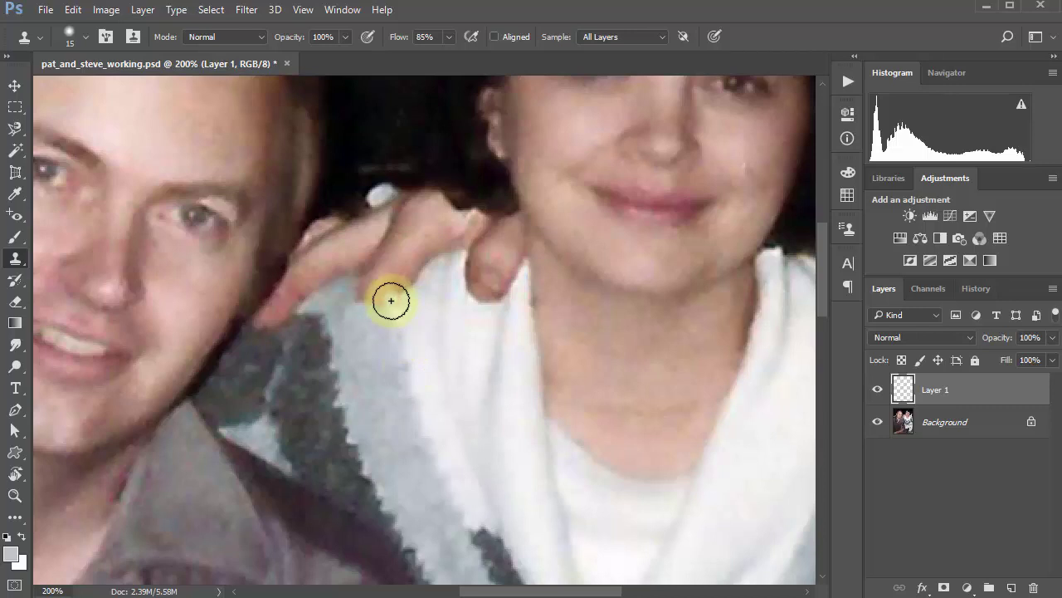
left_click_drag(389, 300, 349, 308)
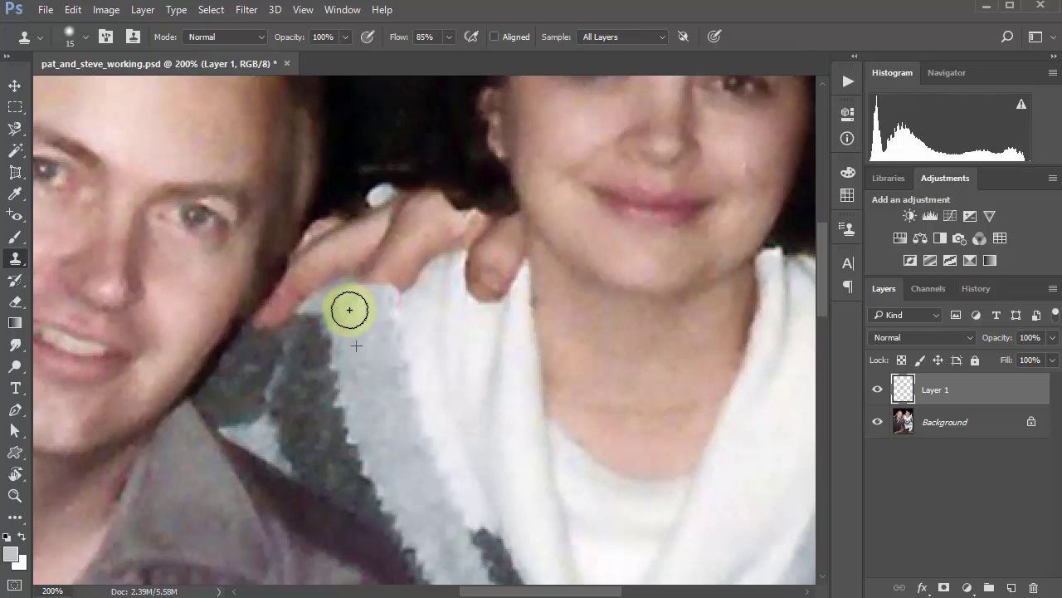
Resample the white and light gray sweater edges and clone them over the rest of the finger up to the hand
left_click(434, 374, "alt")
mouse_move(416, 315)
left_mouse_down()
mouse_move(406, 278)
mouse_move(405, 351)
left_mouse_up()
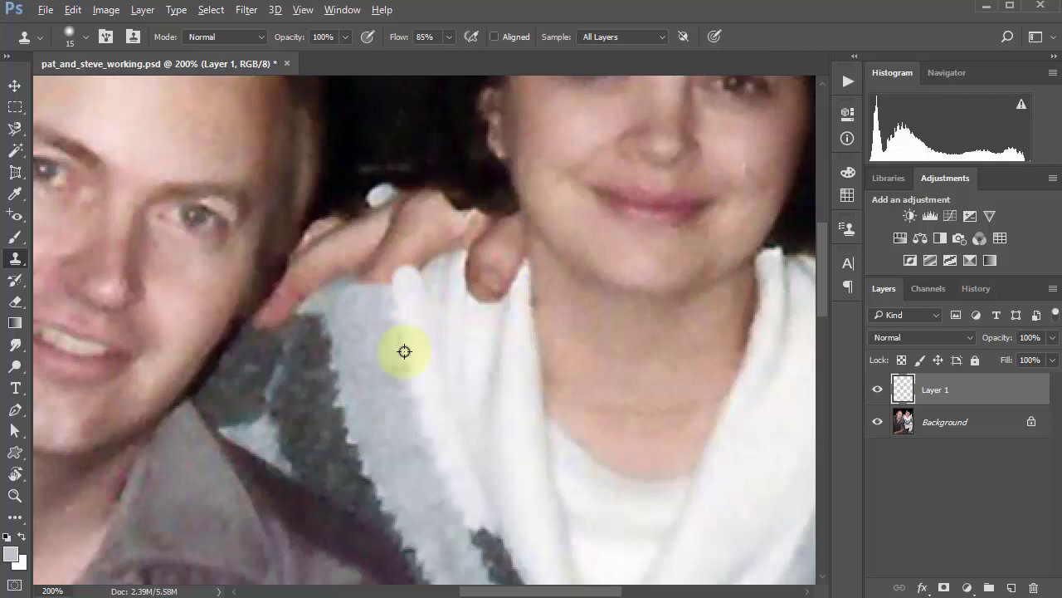
left_click(404, 351, "alt")
mouse_move(390, 290)
left_mouse_down()
mouse_move(387, 274)
mouse_move(357, 283)
mouse_move(344, 322)
mouse_move(392, 251)
mouse_move(410, 275)
mouse_move(408, 254)
mouse_move(391, 267)
mouse_move(376, 246)
mouse_move(317, 302)
left_mouse_up()
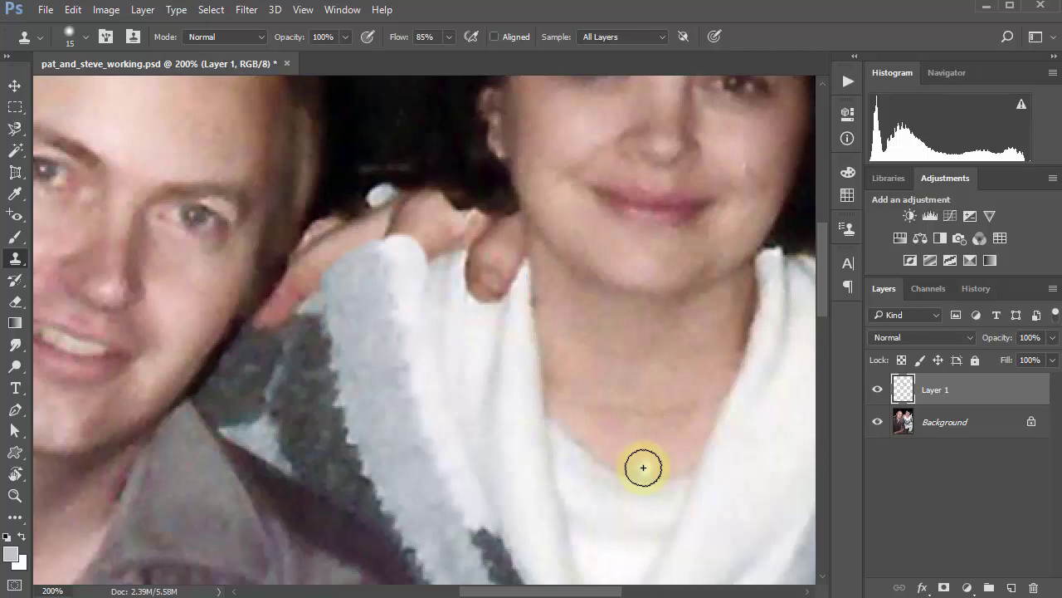
Hide and show Layer 1 twice at 100% view to compare the finger retouching with the original
key("ctrl+minus")
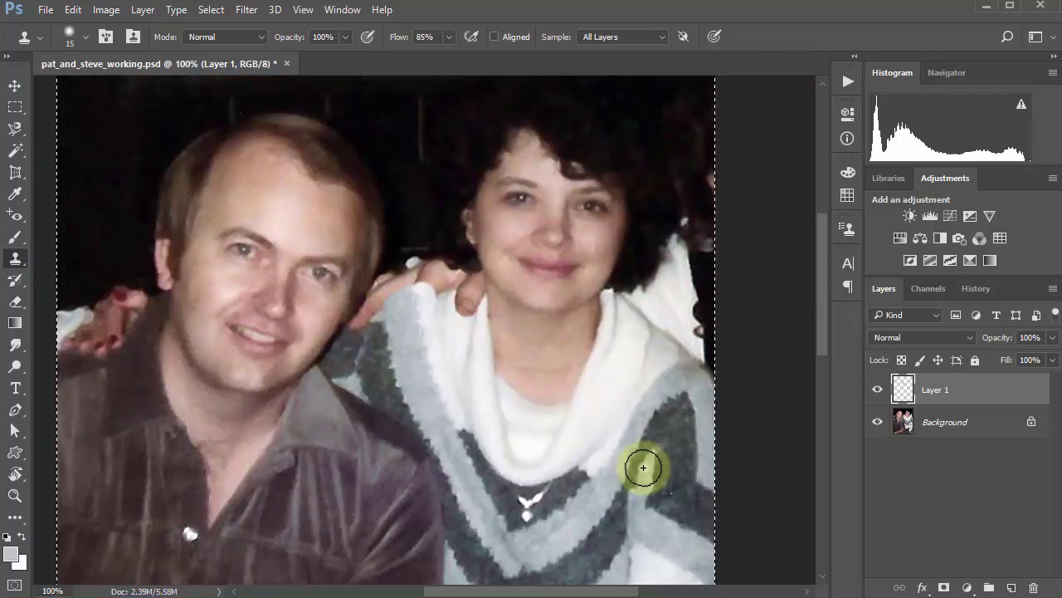
left_click(877, 390)
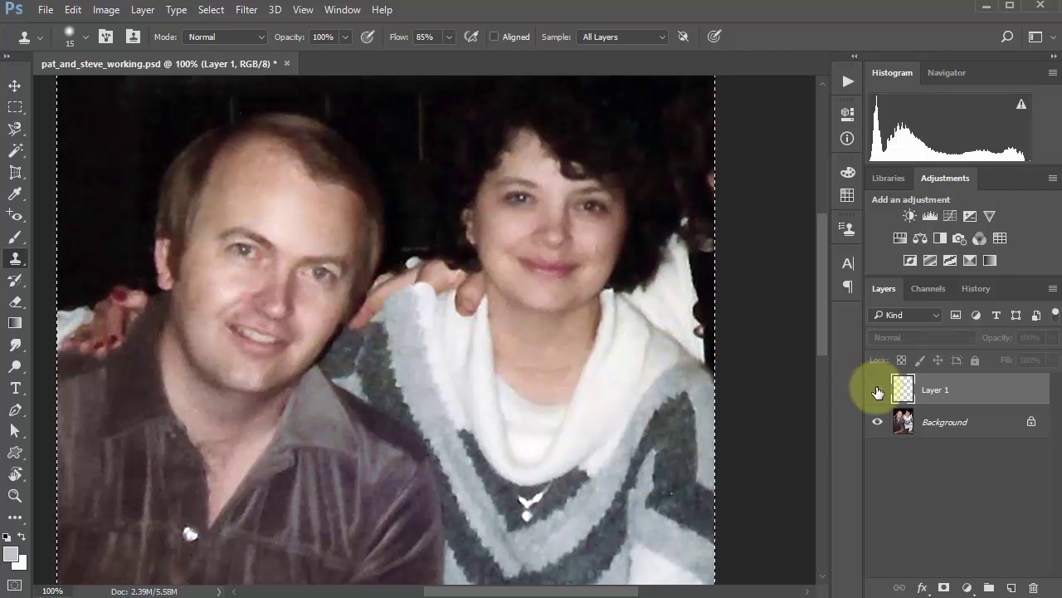
left_click(877, 390)
left_click(877, 389)
left_click(877, 389)
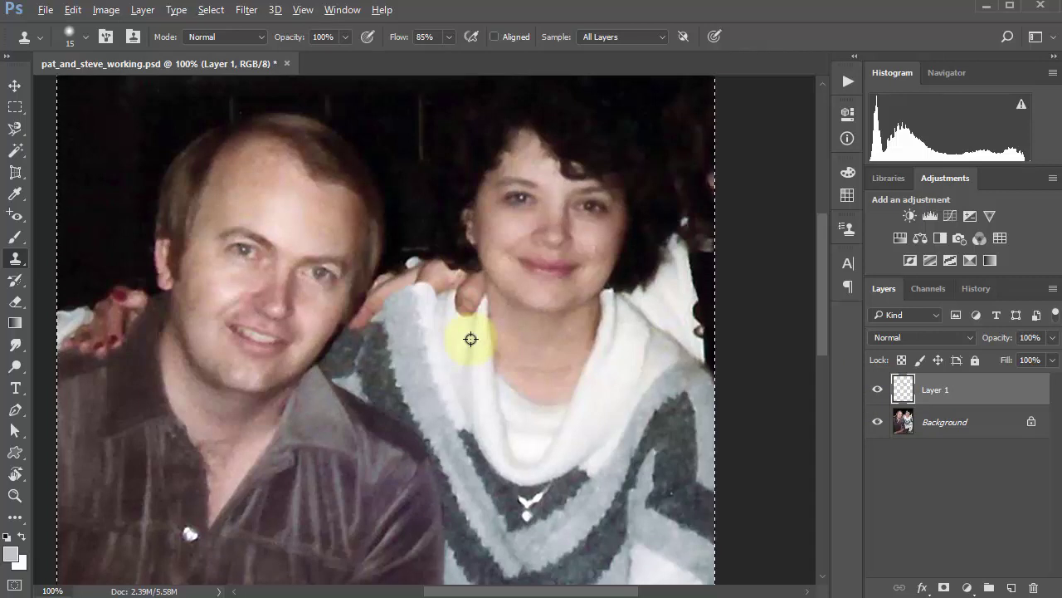
Clone white sweater texture over the fingertip beside the woman's neck and toggle Layer 1's visibility to compare with the original
mouse_move(471, 338)
left_mouse_down()
mouse_move(479, 302)
mouse_move(475, 312)
mouse_move(458, 298)
mouse_move(463, 312)
mouse_move(479, 281)
mouse_move(464, 291)
left_mouse_up()
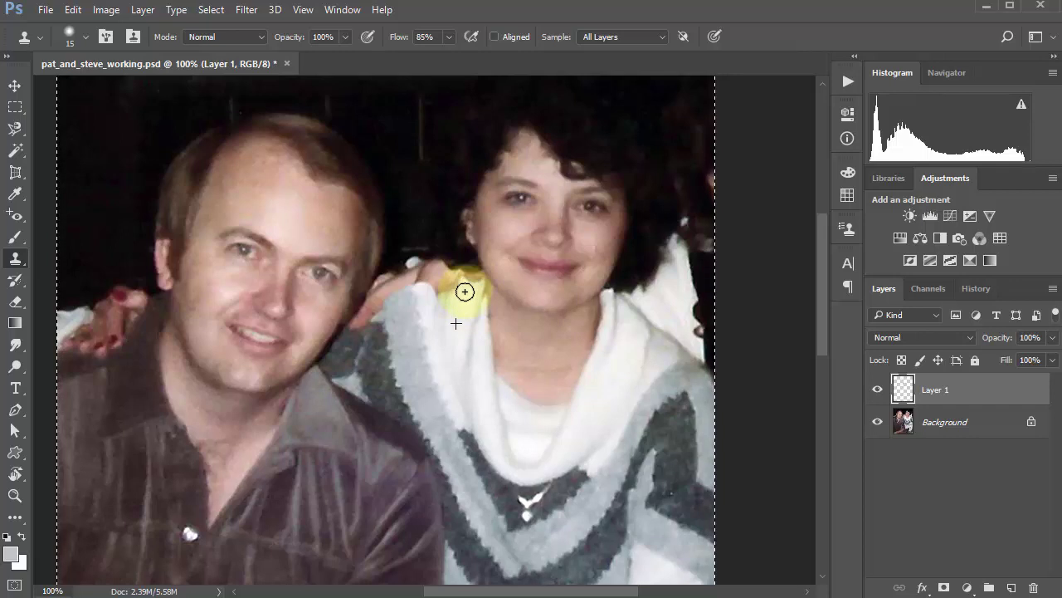
left_click(877, 389)
left_click(878, 389)
left_click(878, 389)
left_click(878, 390)
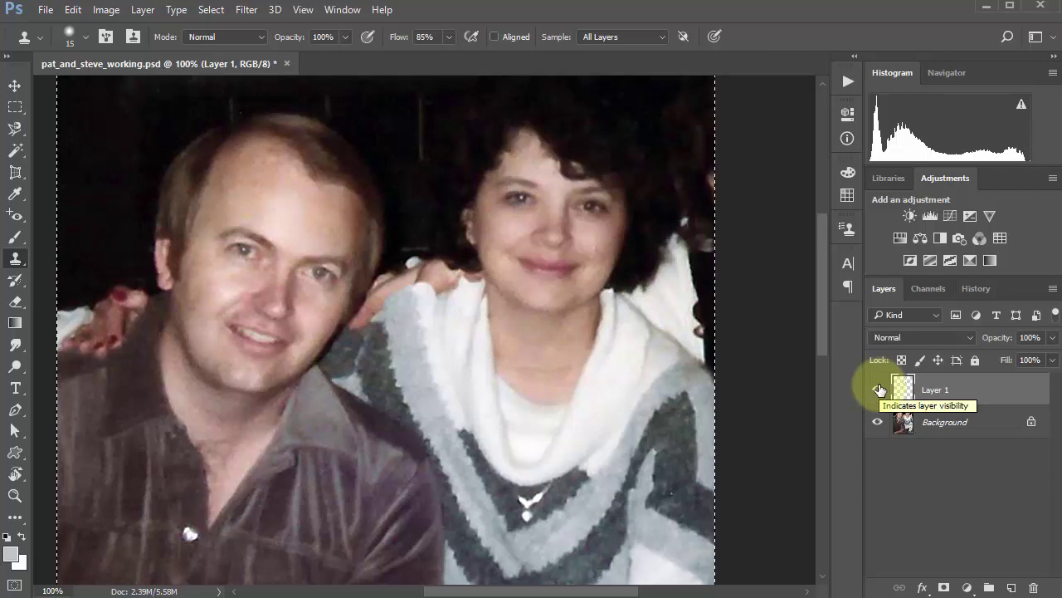
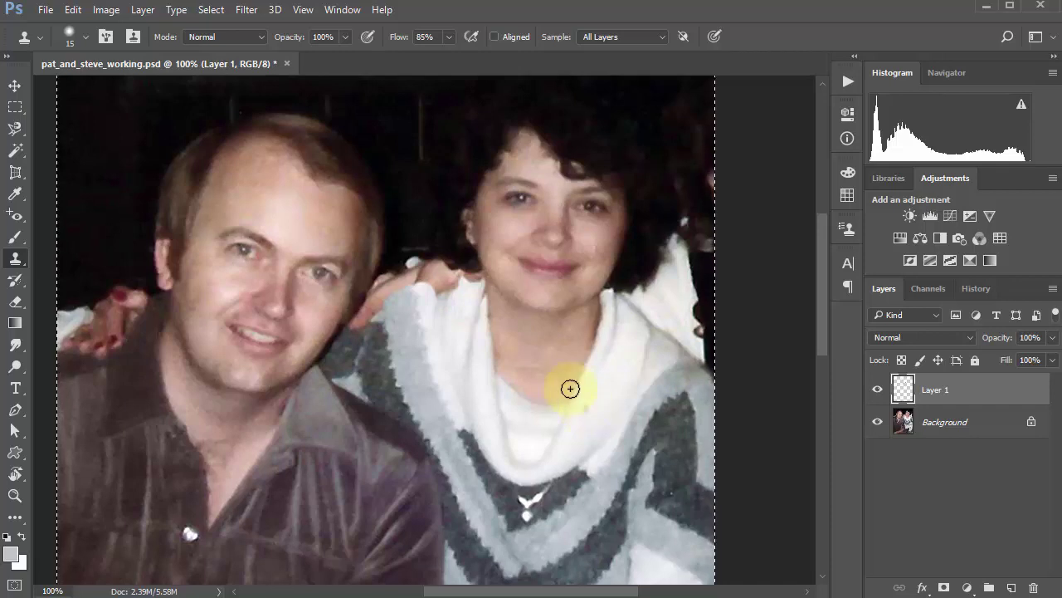
Place three Color Sampler points: beside the man's eye, on the woman's cheek and on the light part of her sweater
left_click(16, 218)
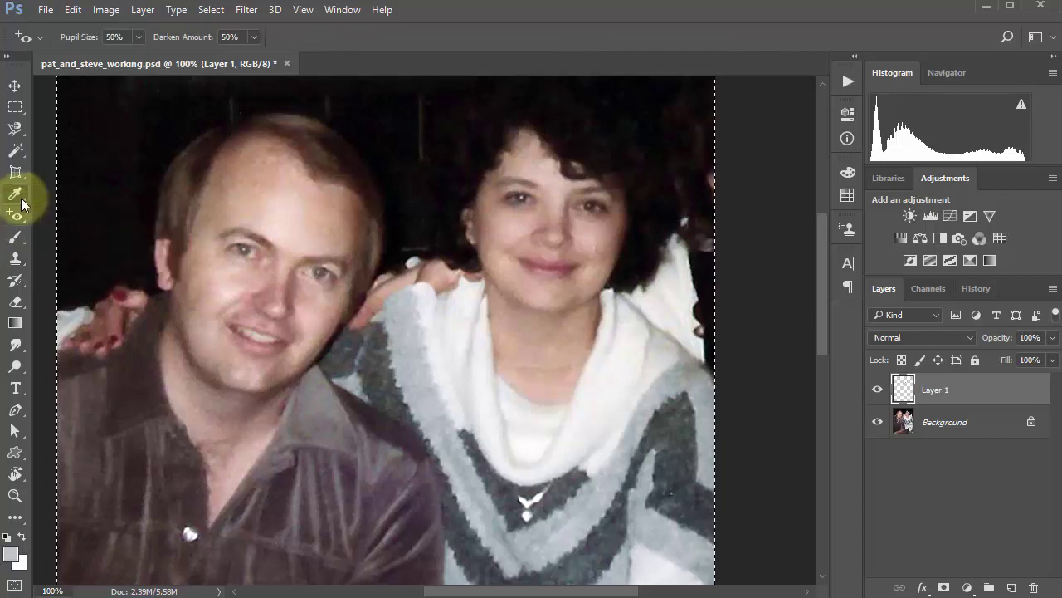
left_click(15, 193)
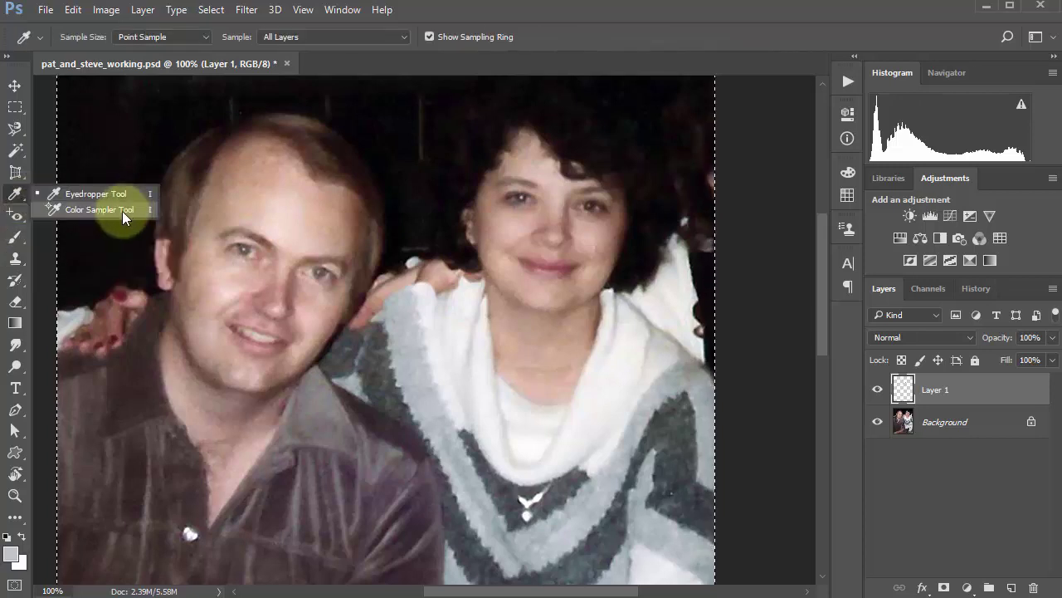
left_click(122, 211)
left_click(218, 245)
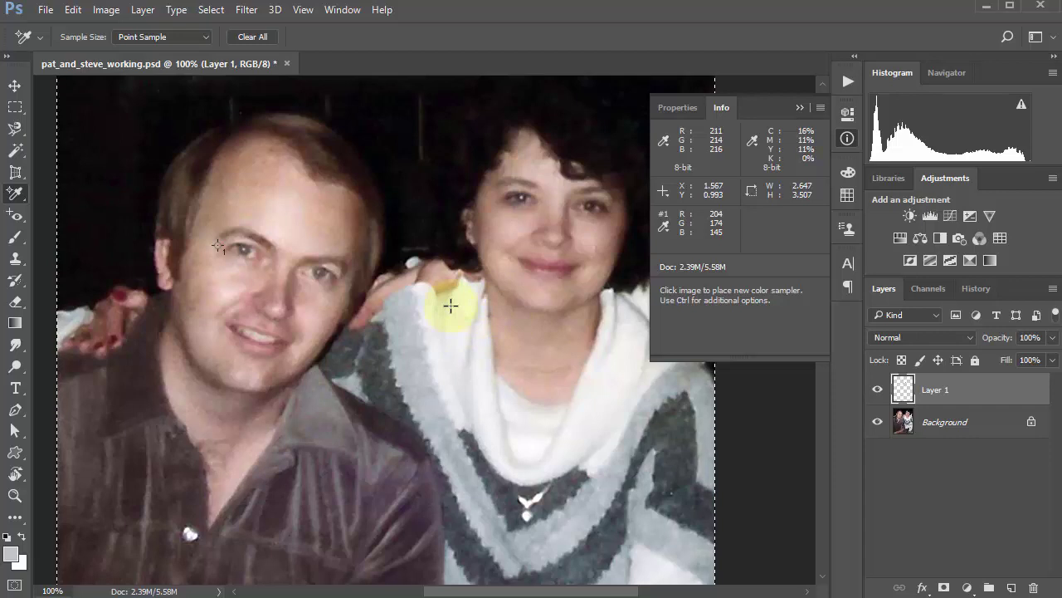
left_click(507, 231)
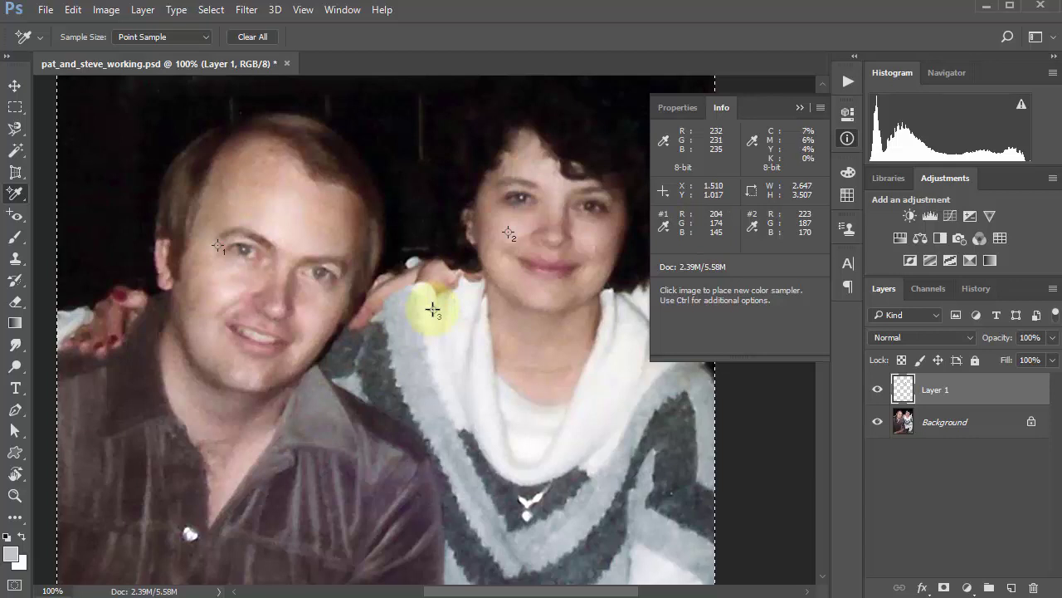
left_click(432, 310)
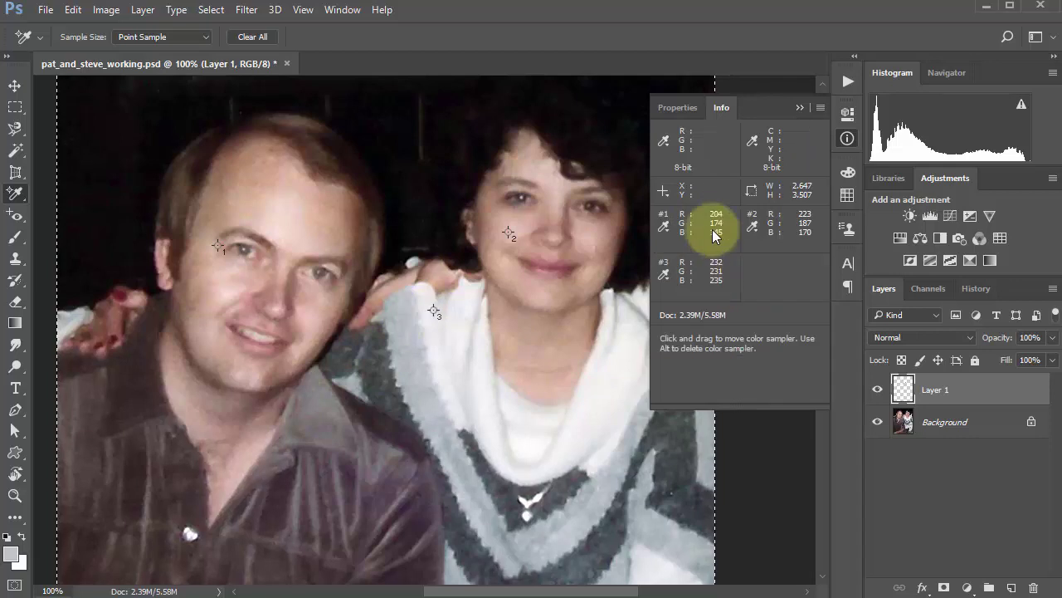
Review the foreground color in the Color Picker, accept it and switch to the Move tool
left_click(15, 556)
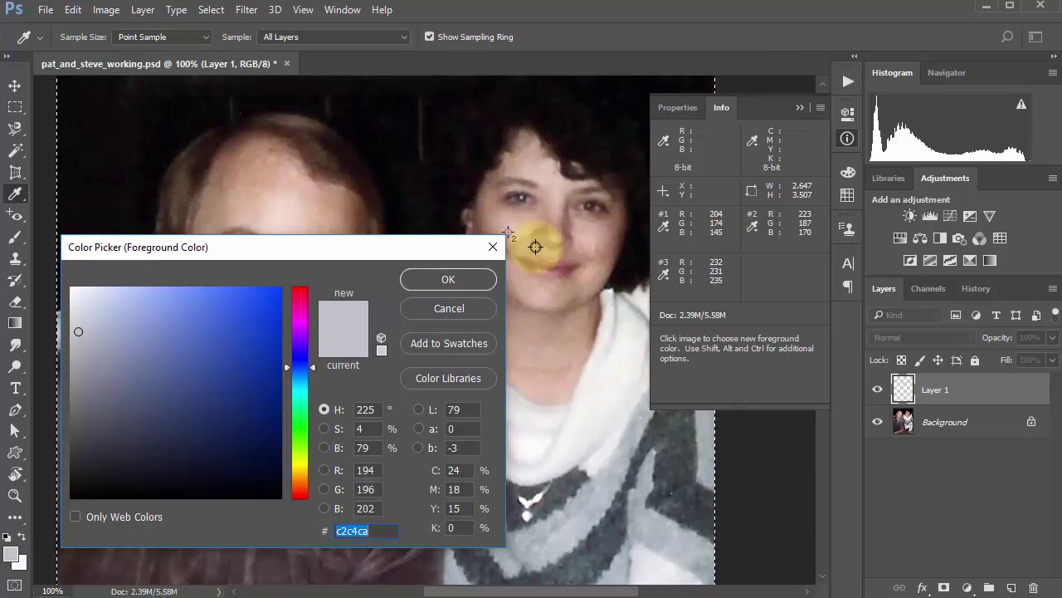
left_click(457, 278)
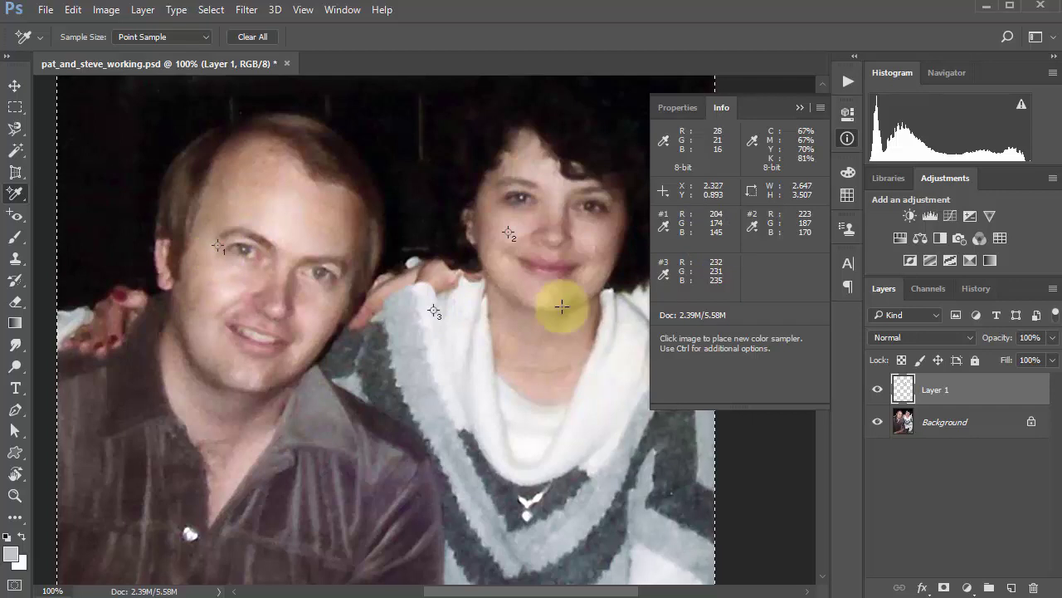
left_click(15, 86)
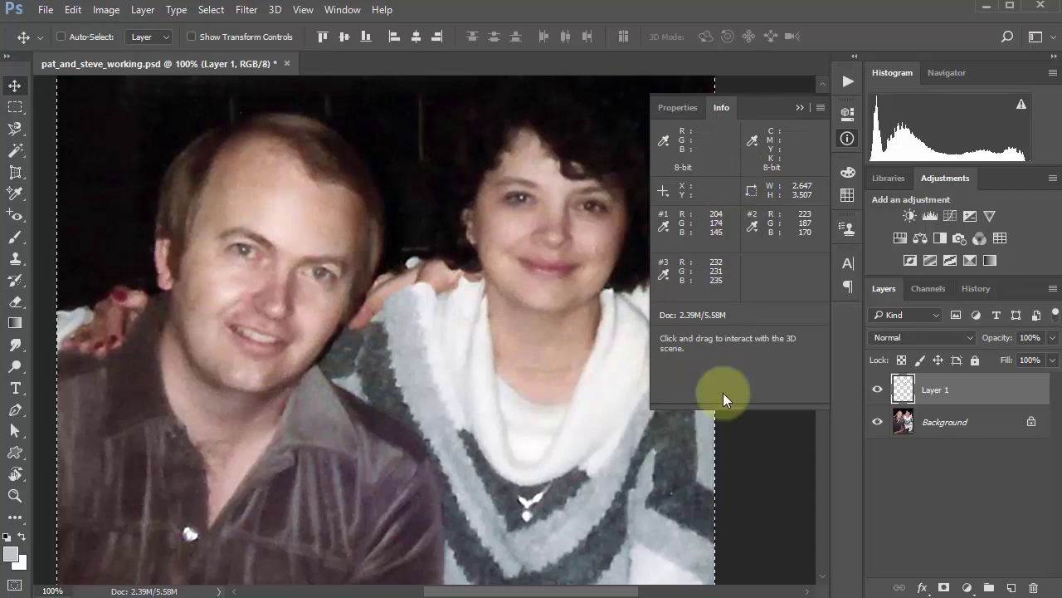
Show the healing tool group, activate the Spot Healing Brush and collapse the sampler readings
left_click(17, 193)
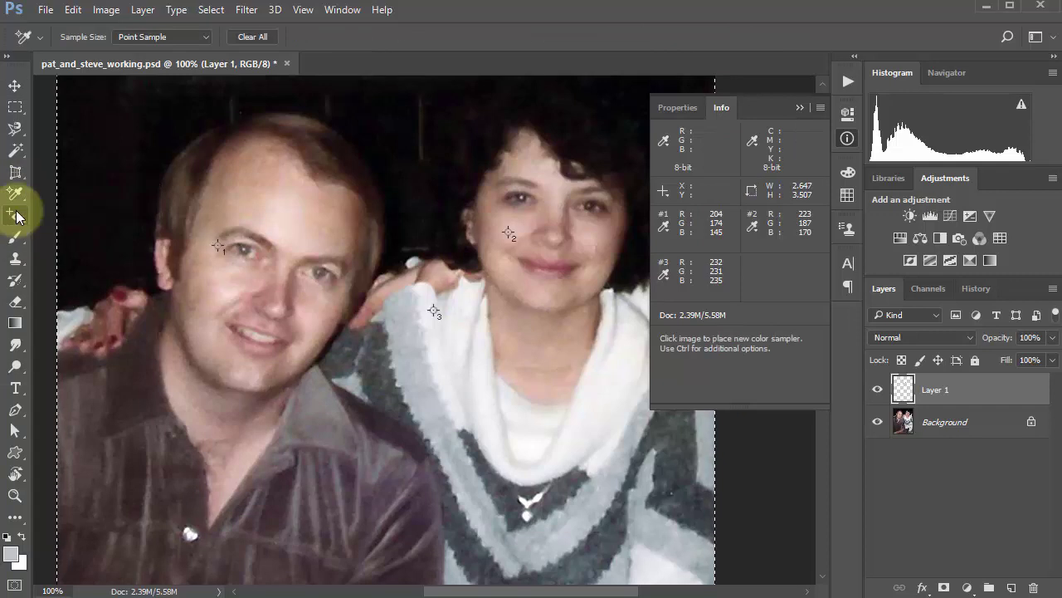
left_click(15, 215)
left_click(16, 218)
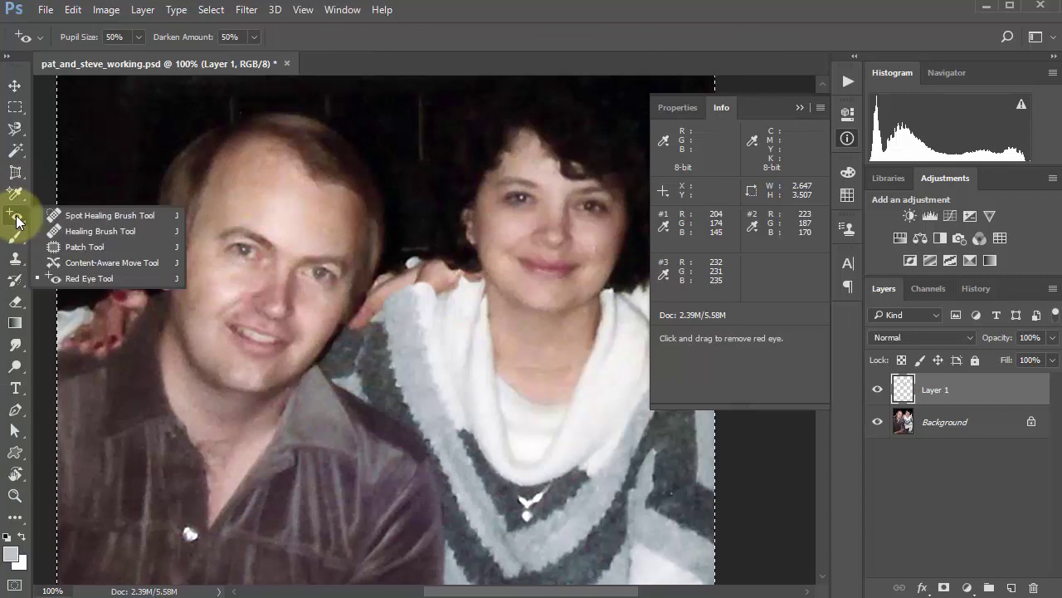
left_click(90, 214)
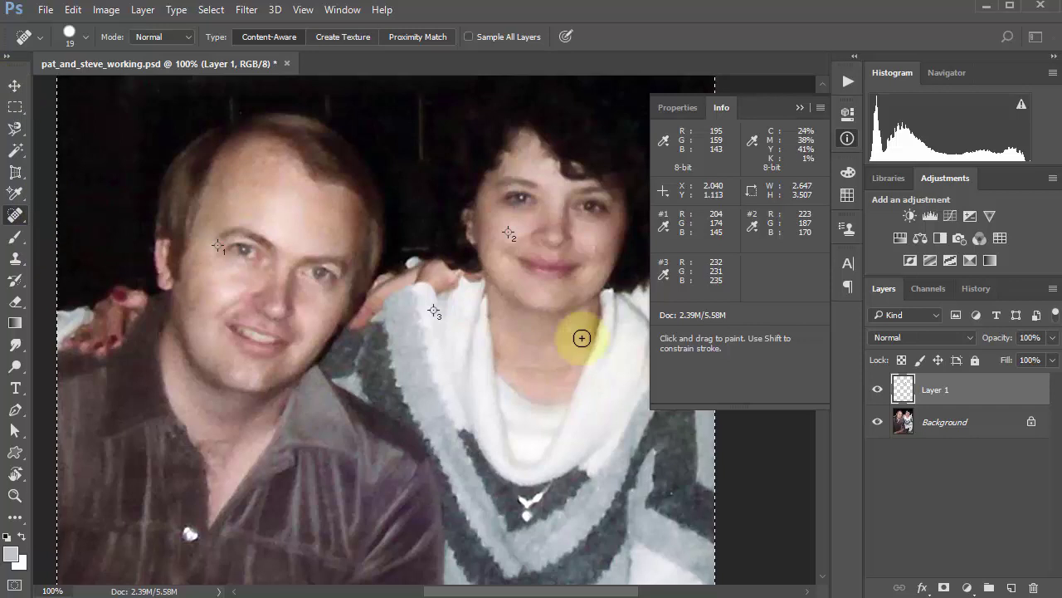
left_click(800, 107)
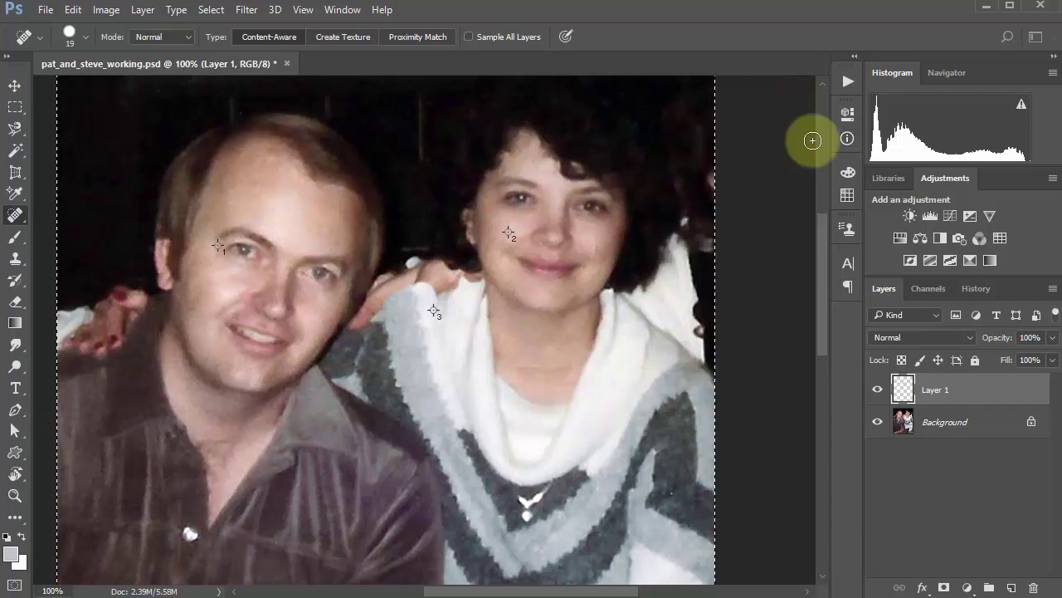
Remove all three color samplers from the photo with the Color Sampler tool, keeping the whole image selected
key("ctrl+l")
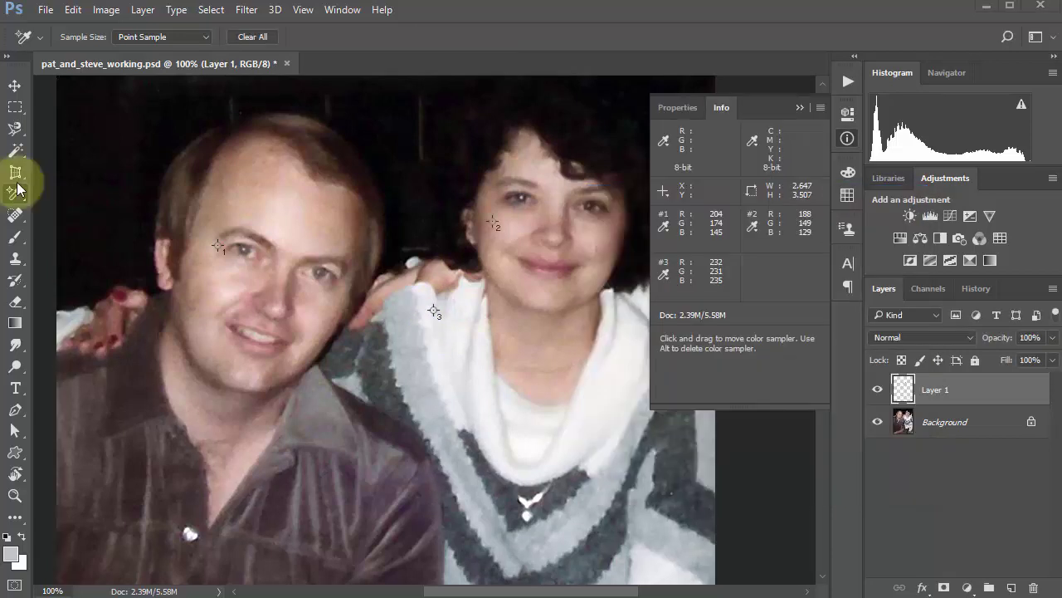
key("ctrl+a")
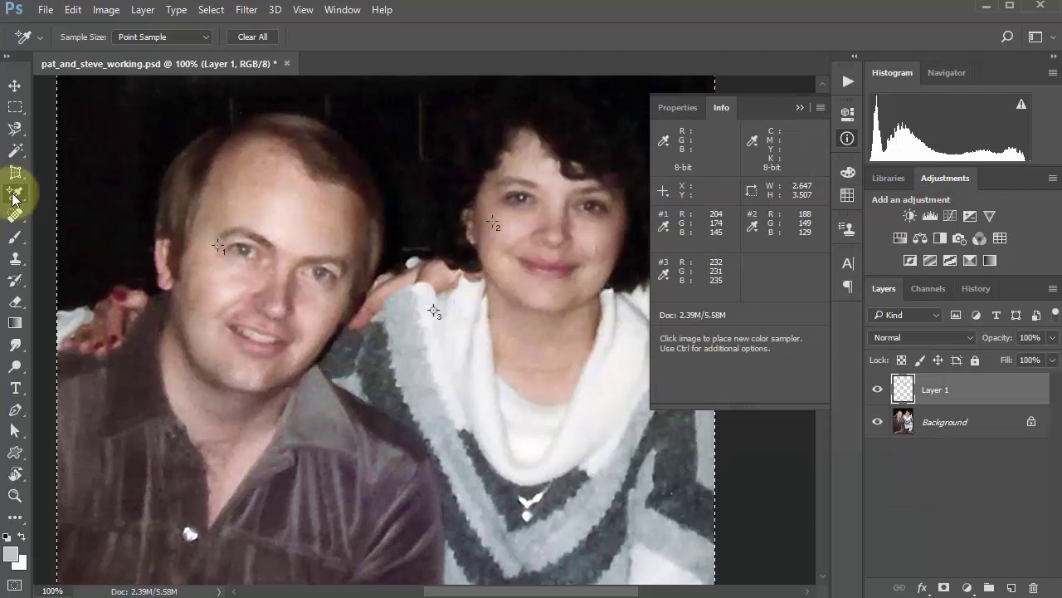
left_click(13, 195)
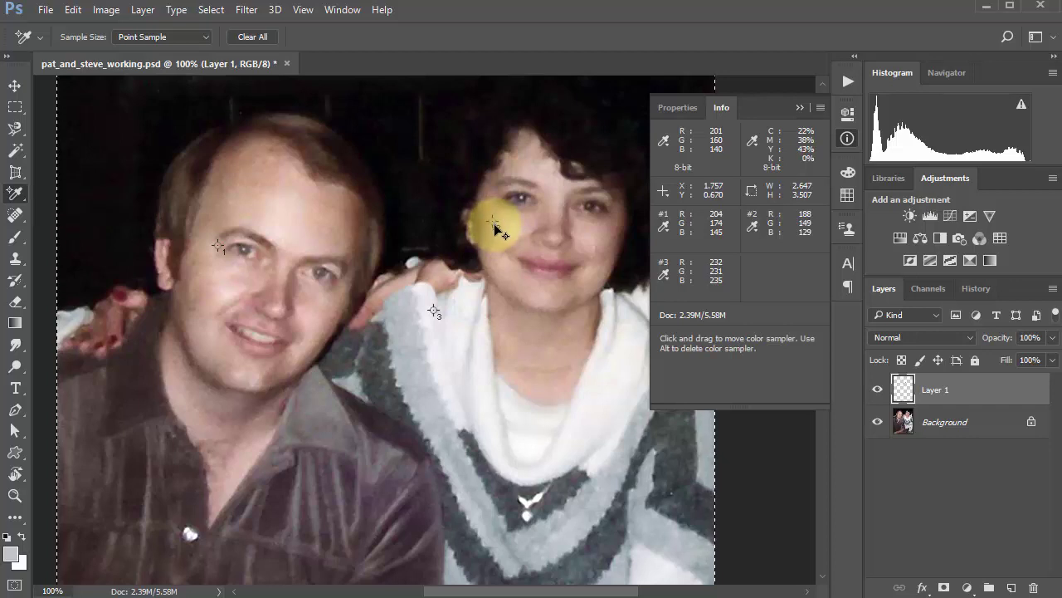
left_click_drag(497, 228, 822, 552)
left_click_drag(598, 589, 486, 589)
left_click_drag(820, 440, 819, 341)
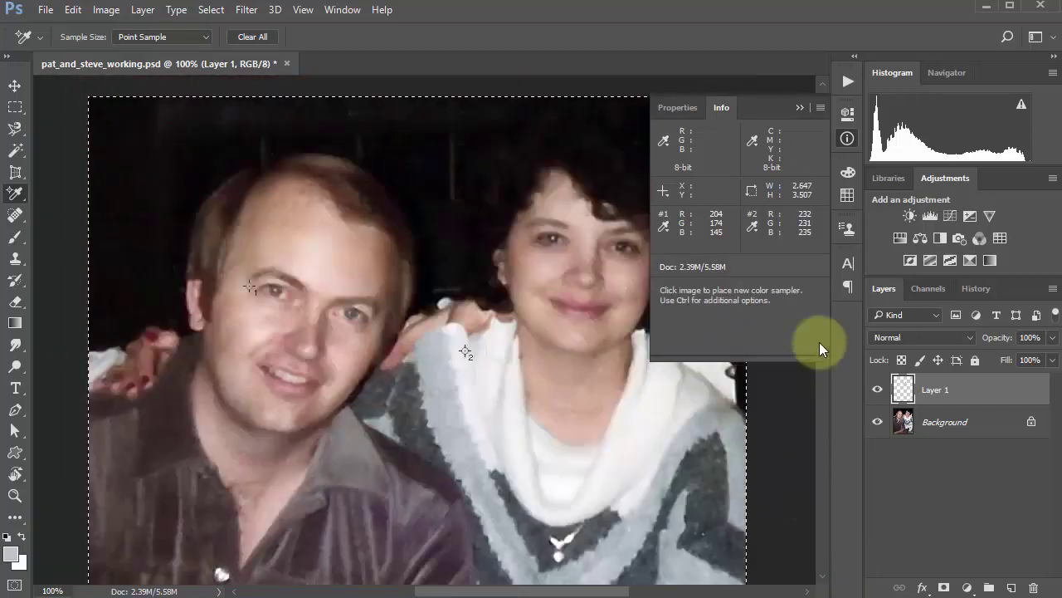
left_click_drag(468, 355, 475, 333)
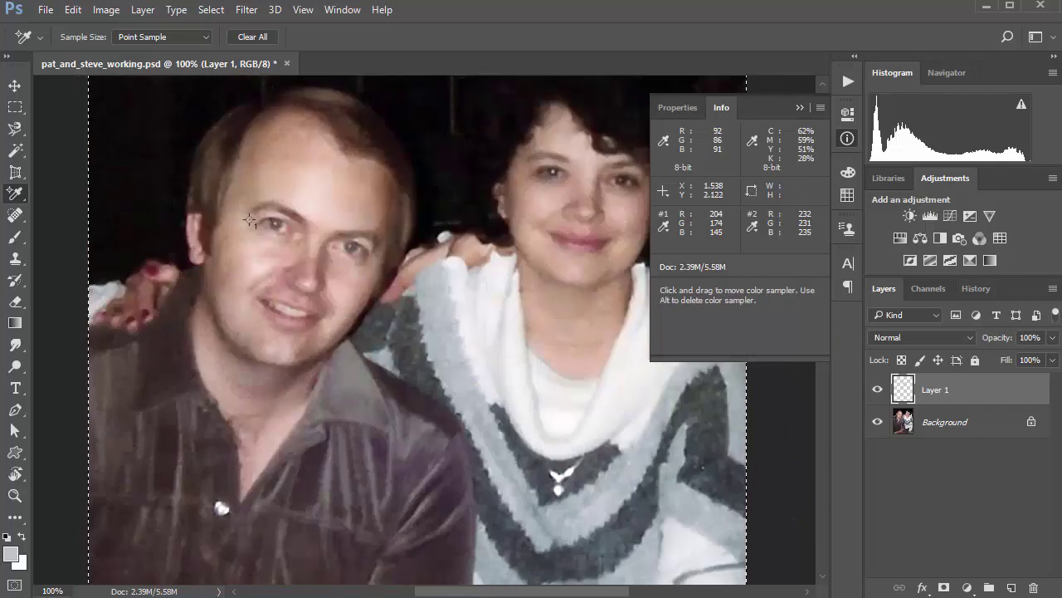
scroll(440, 390, "down", 5)
left_click_drag(822, 405, 829, 317)
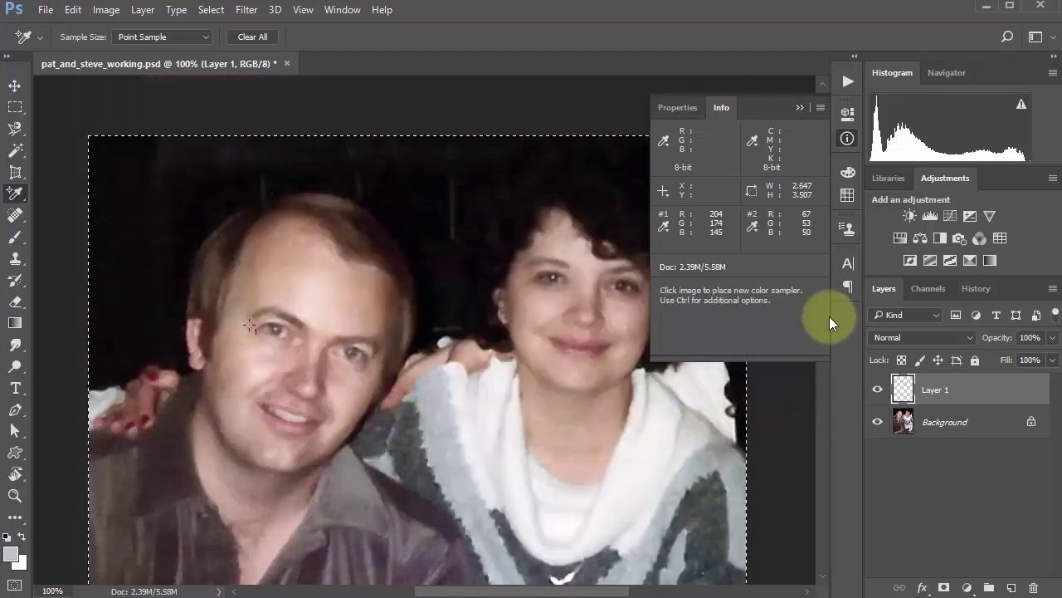
left_click(251, 329, "alt")
scroll(274, 336, "left", 2)
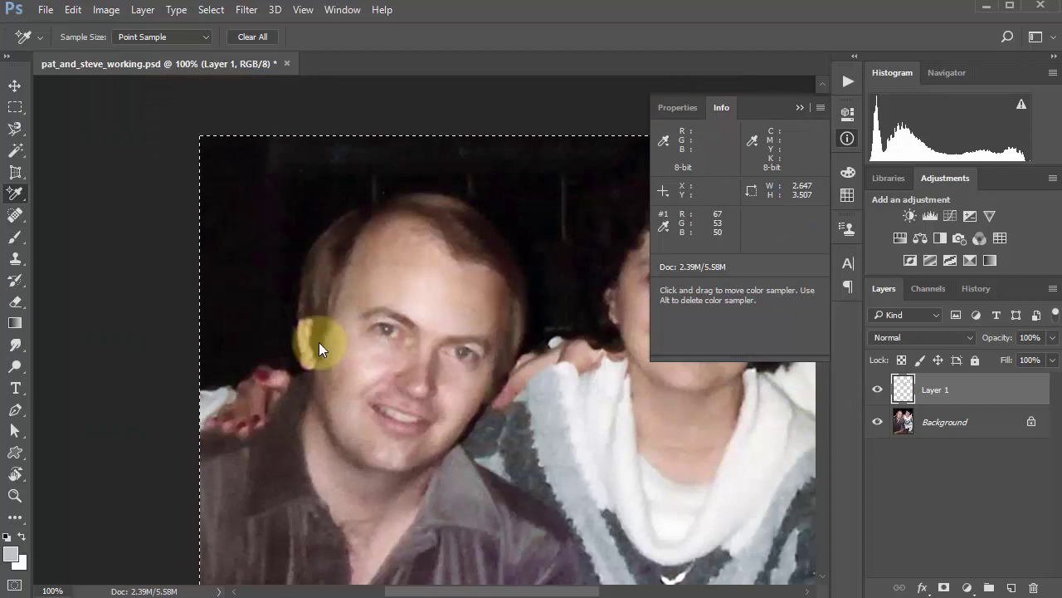
Collapse the color sampler readings and activate the Spot Healing Brush
left_click(799, 107)
left_click(12, 216)
right_click(9, 215)
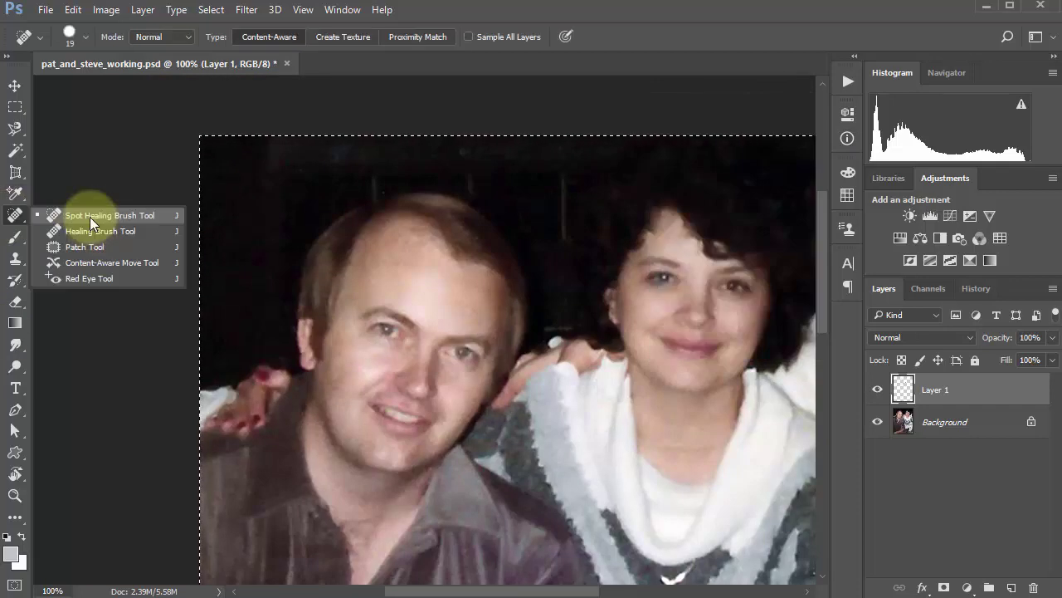
left_click(90, 216)
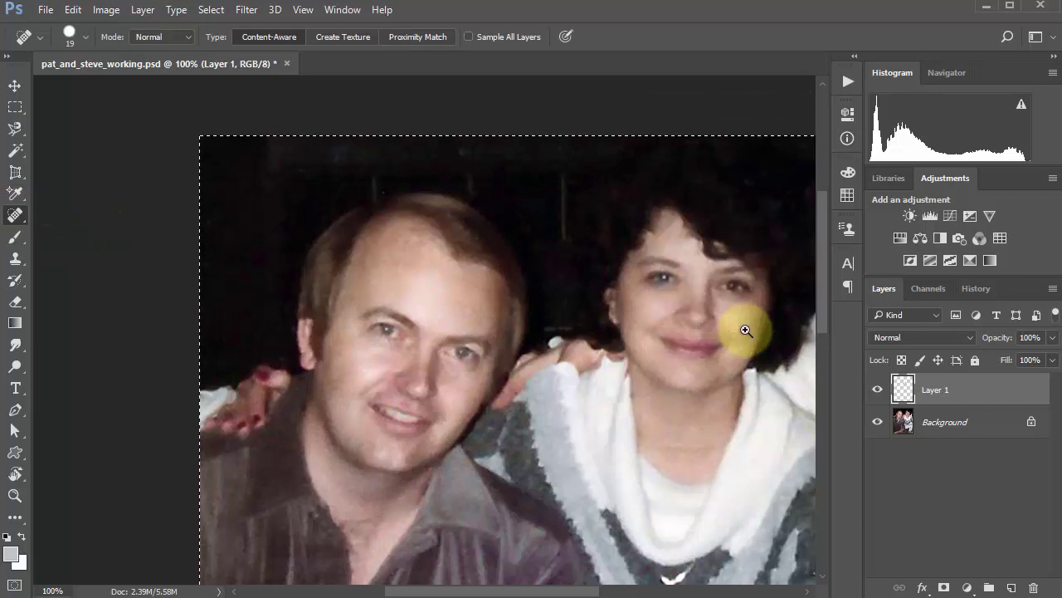
Try to heal the small light mark on the woman's cheek on Layer 1 with a 9 px Spot Healing Brush
scroll(742, 332, "up", 2, "alt")
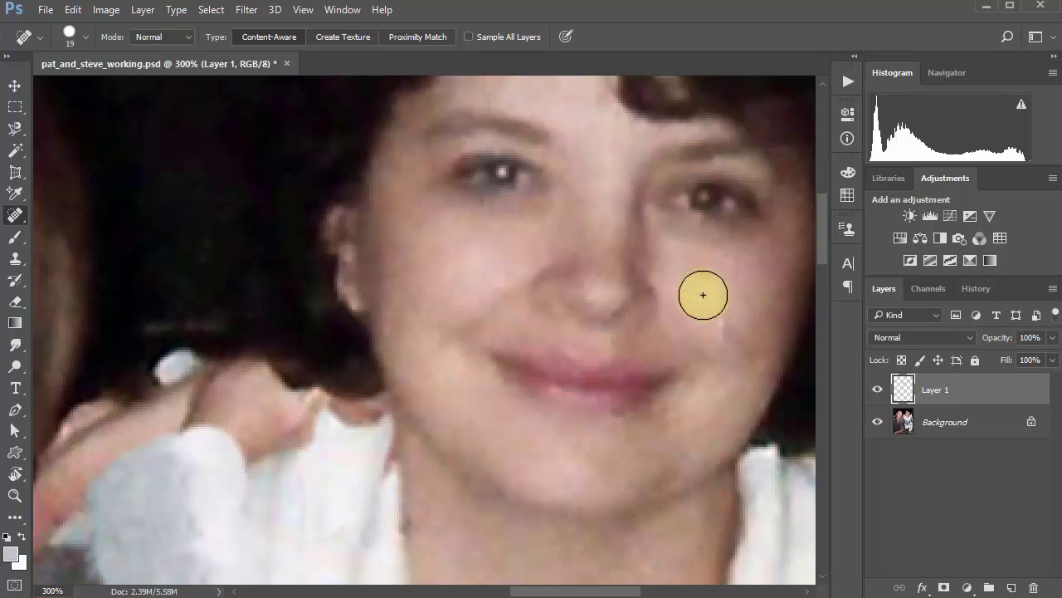
key("bracketleft")
key("bracketleft")
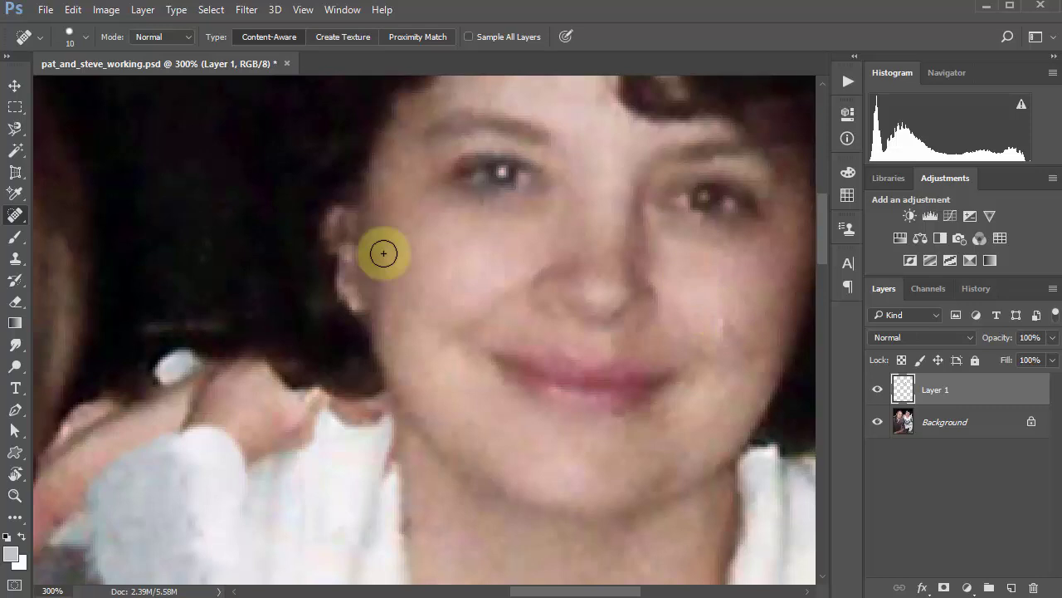
key("bracketleft")
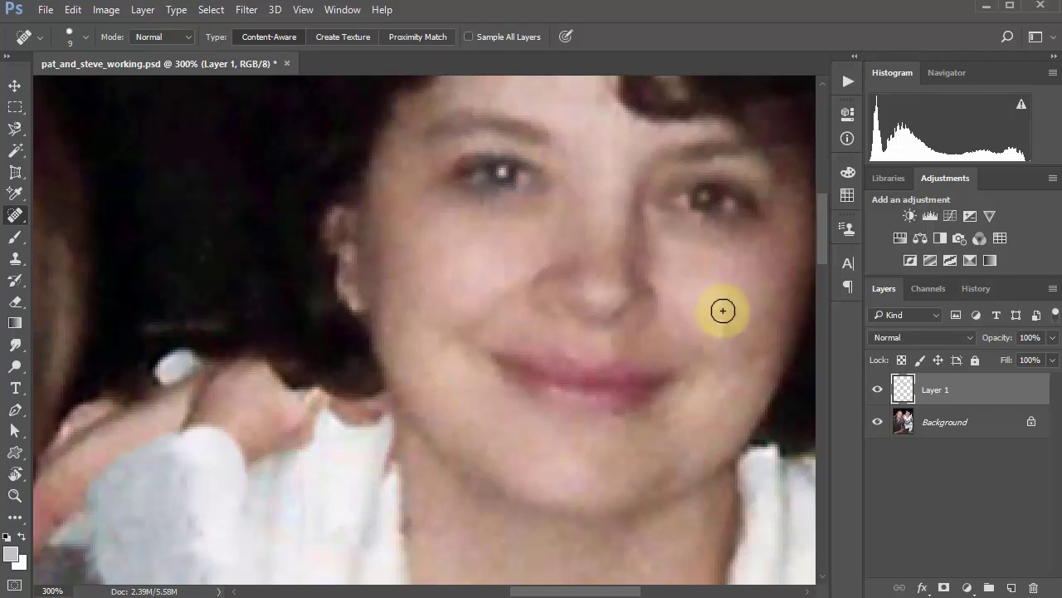
left_click(720, 332)
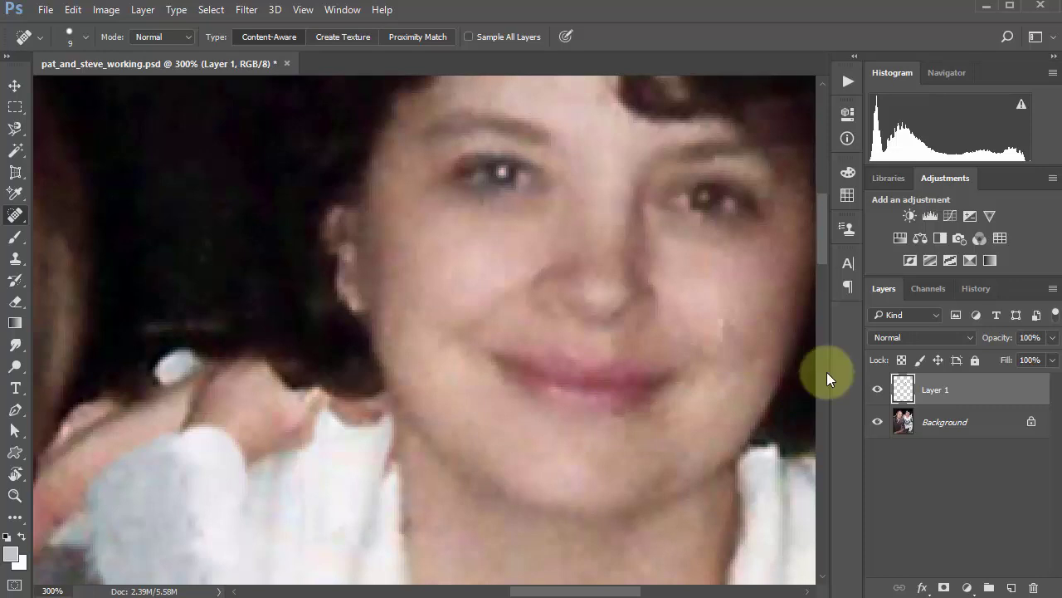
Make the Background layer active and hide Layer 1 to check the woman's cheek
left_click(899, 422)
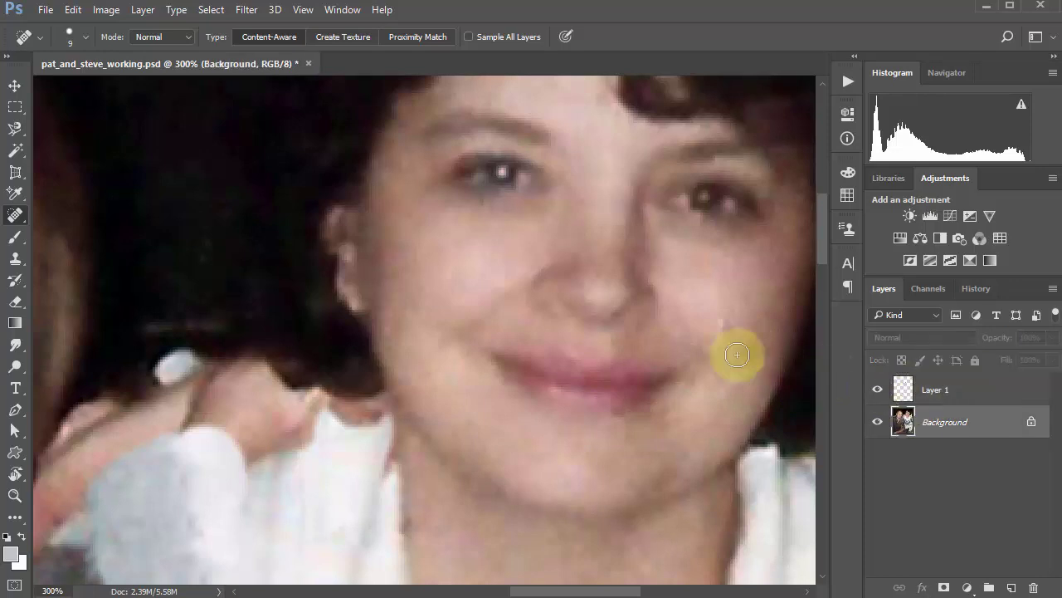
left_click(877, 389)
left_click(877, 390)
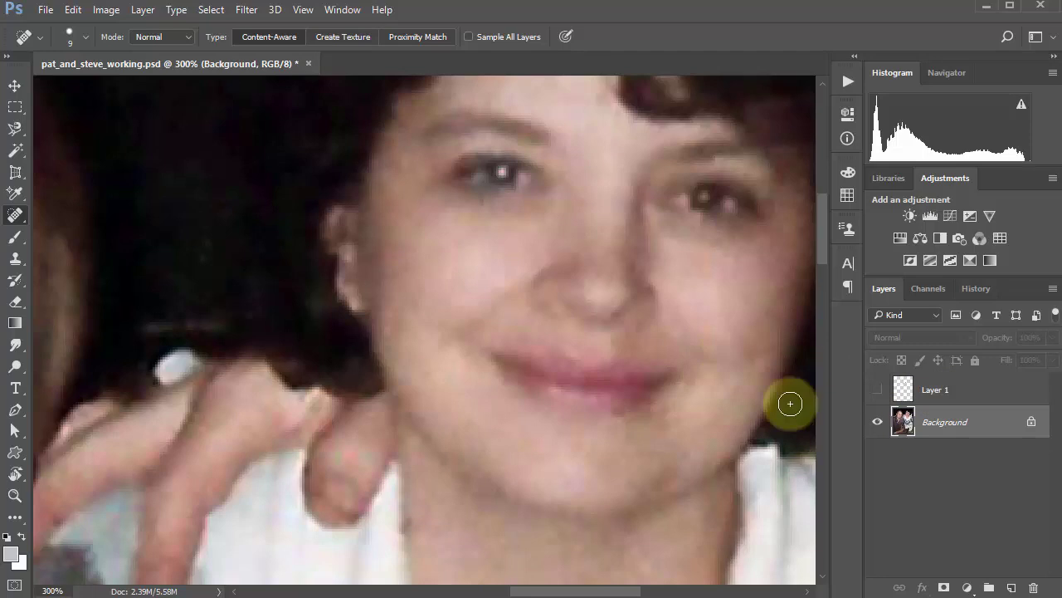
Heal the uneven spots on the woman's forehead and cheek on the Background layer with the 9 px Spot Healing Brush
scroll(446, 415, "up", 3)
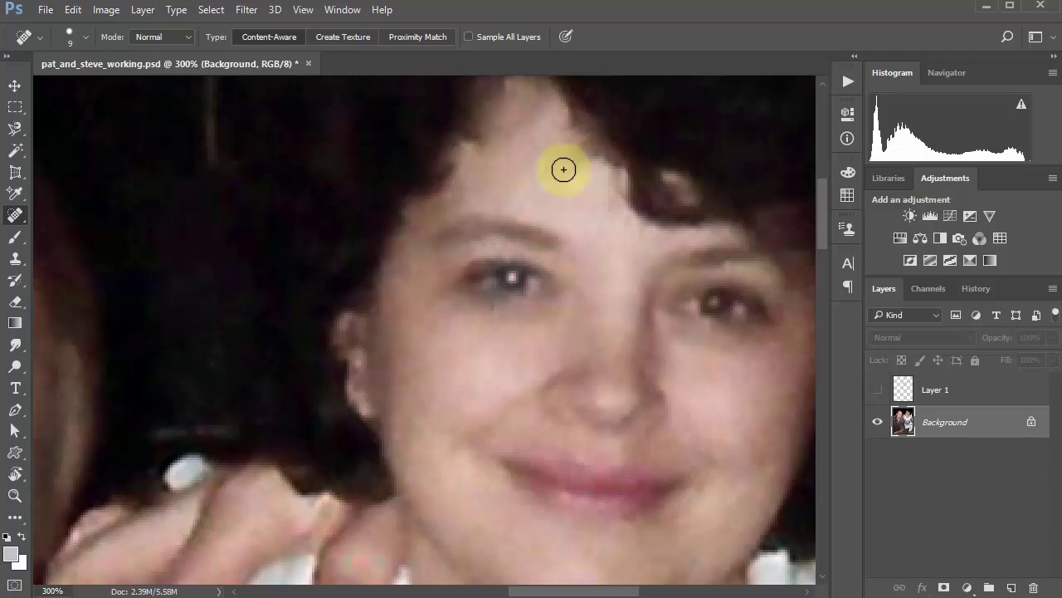
mouse_move(502, 204)
left_mouse_down()
mouse_move(530, 211)
mouse_move(579, 189)
left_mouse_up()
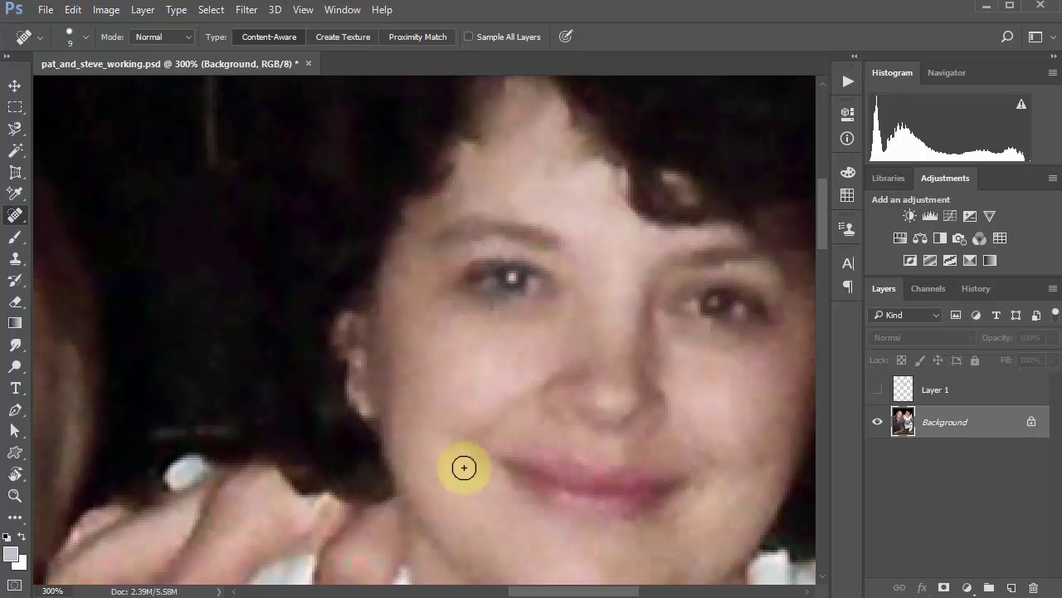
left_click_drag(443, 359, 418, 387)
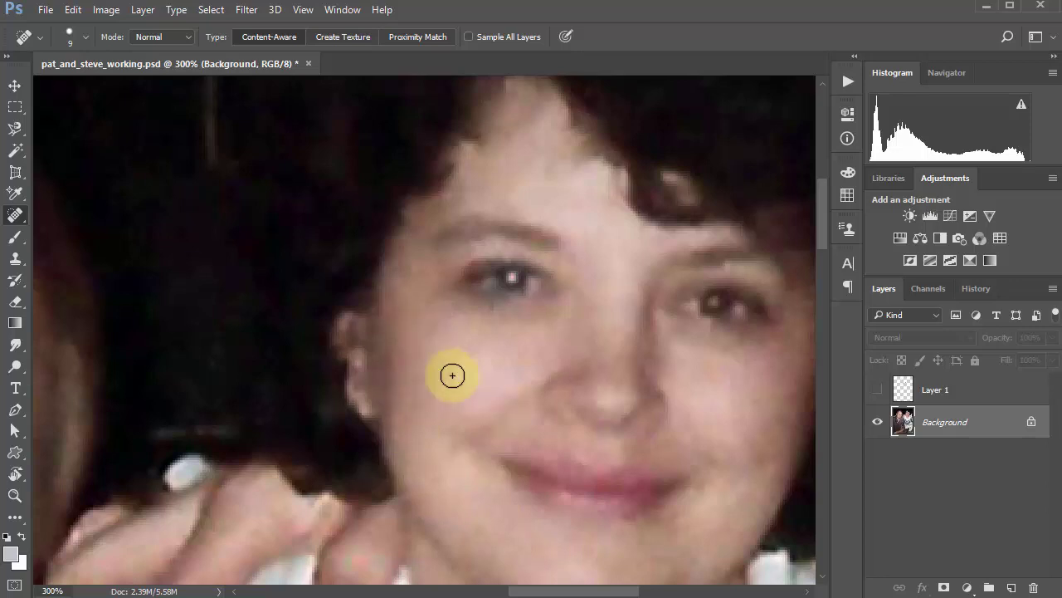
left_click_drag(408, 278, 609, 210)
Heal the marks on the man's cheeks, above his upper lip and on his forehead with the Spot Healing Brush
mouse_move(254, 313)
left_mouse_down()
mouse_move(306, 355)
mouse_move(415, 341)
left_mouse_up()
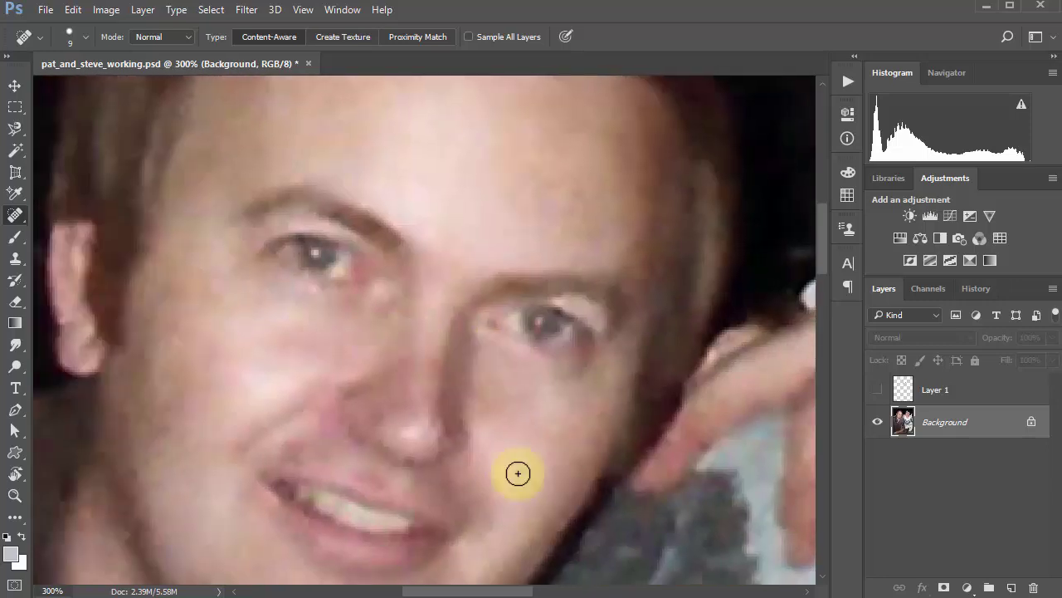
left_click_drag(307, 451, 267, 473)
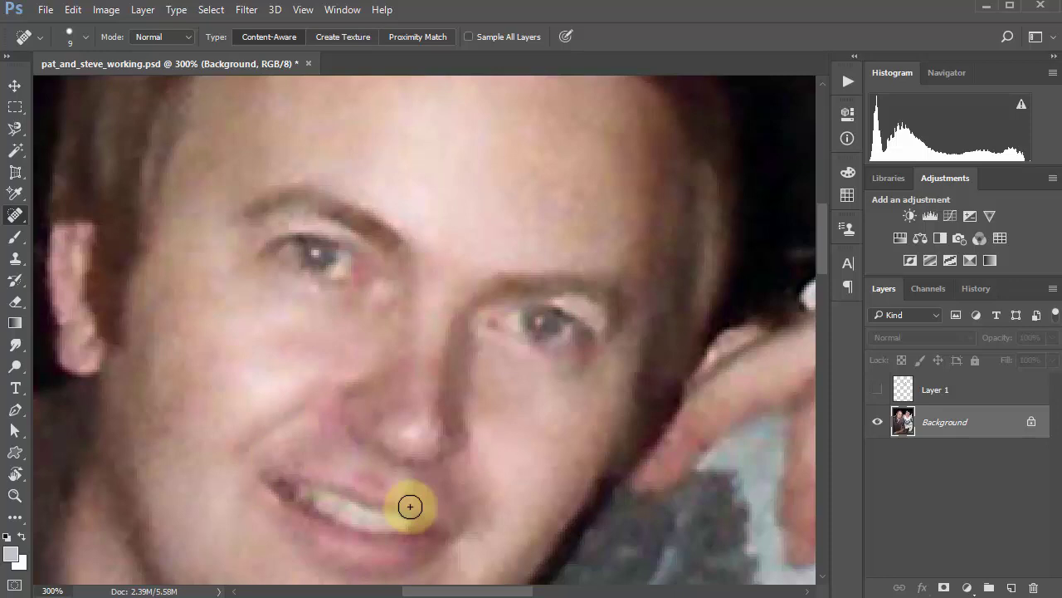
left_click_drag(357, 474, 382, 476)
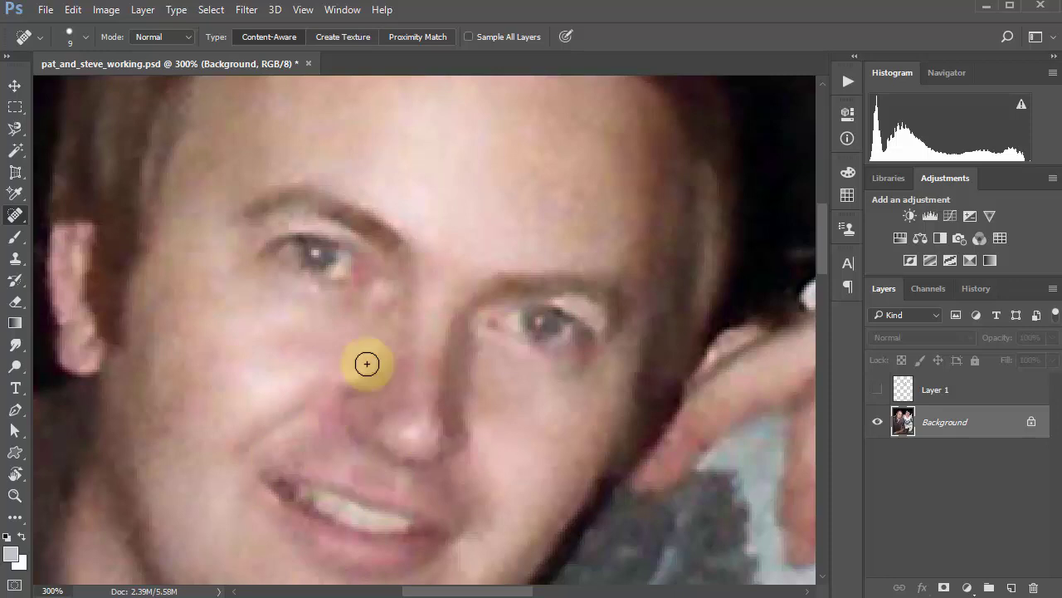
left_click_drag(208, 280, 204, 317)
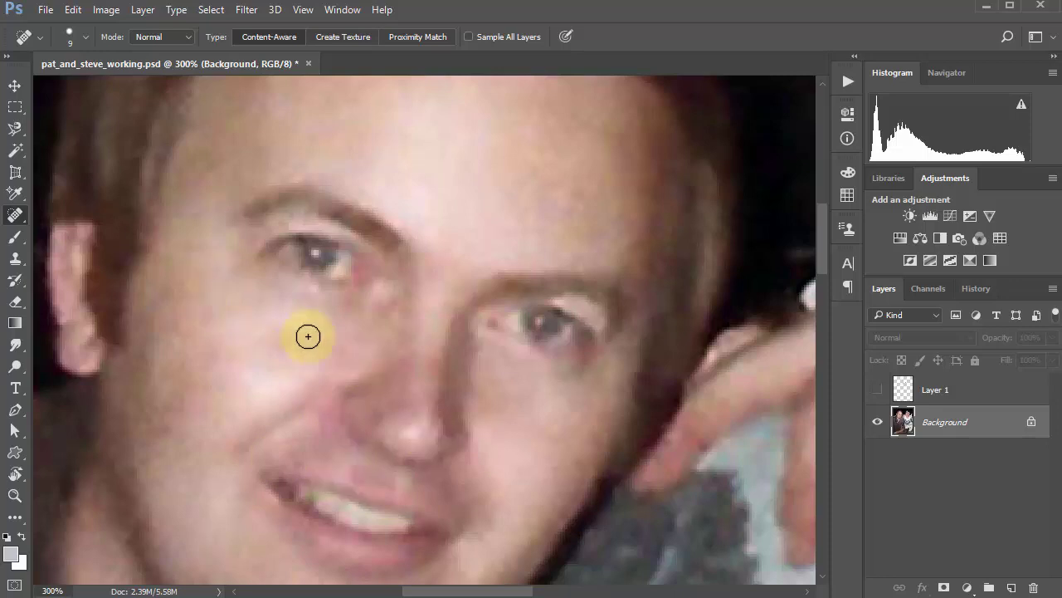
scroll(356, 254, "up", 3)
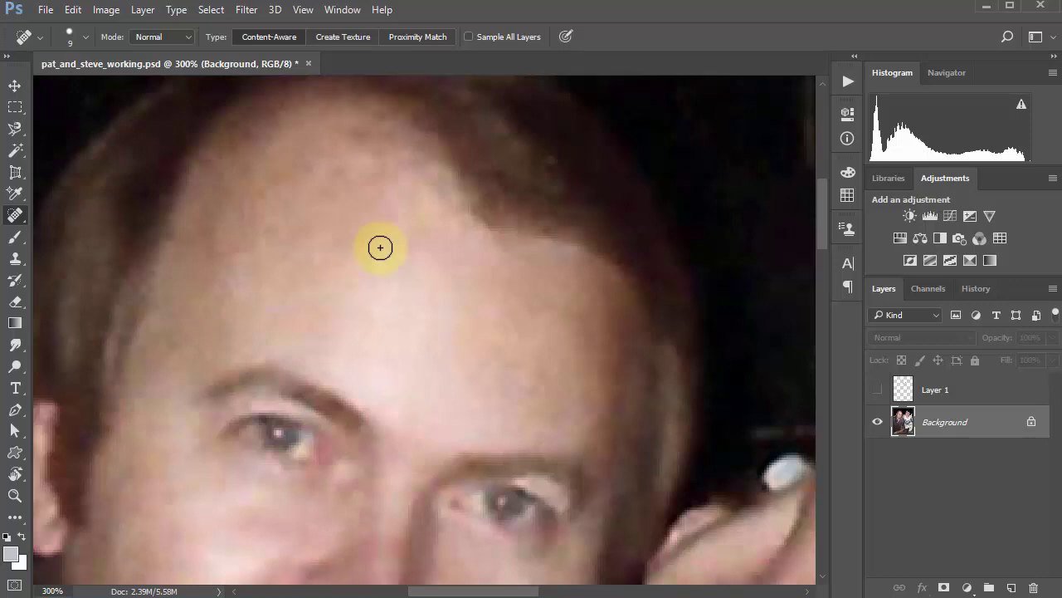
left_click_drag(246, 235, 218, 244)
Smooth the uneven skin on the man's chin with short Spot Healing Brush strokes
scroll(400, 242, "down", 6)
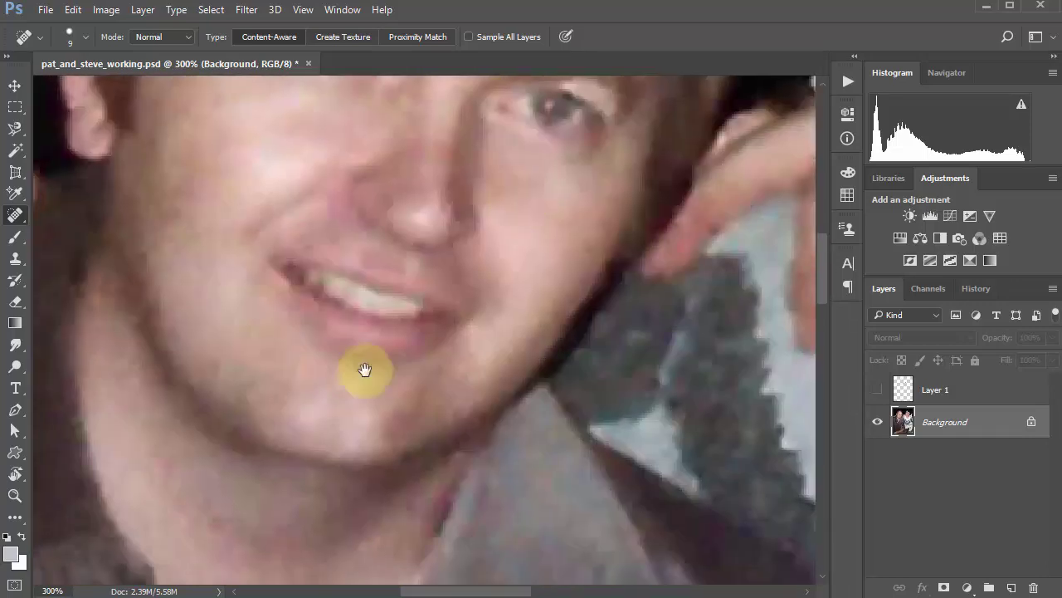
mouse_move(375, 427)
left_mouse_down()
mouse_move(404, 416)
mouse_move(403, 427)
mouse_move(417, 405)
left_mouse_up()
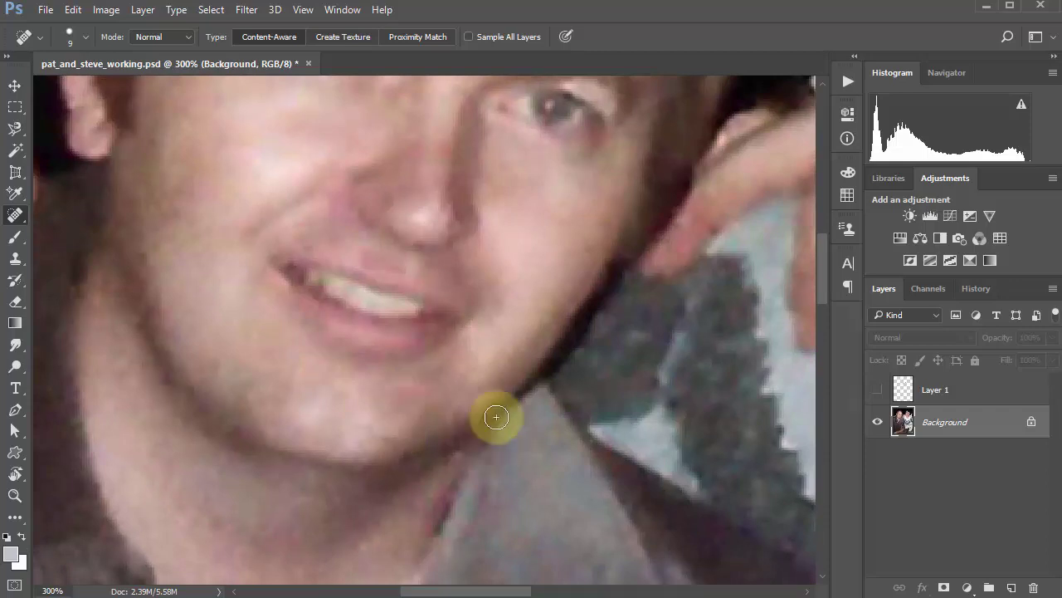
mouse_move(440, 415)
left_mouse_down()
mouse_move(408, 420)
mouse_move(396, 444)
left_mouse_up()
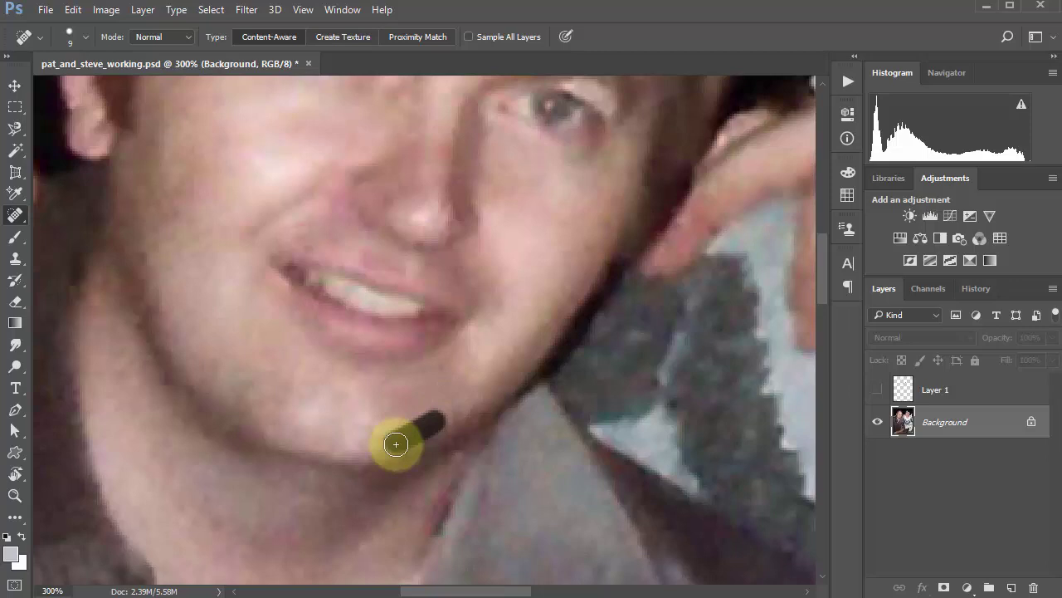
left_click(381, 430)
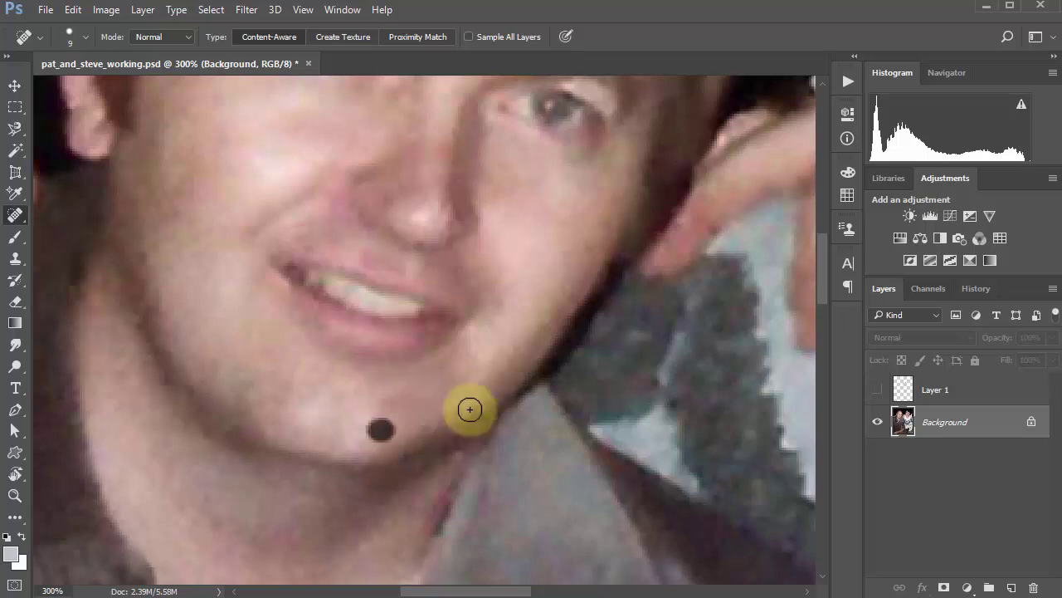
left_click_drag(379, 421, 403, 419)
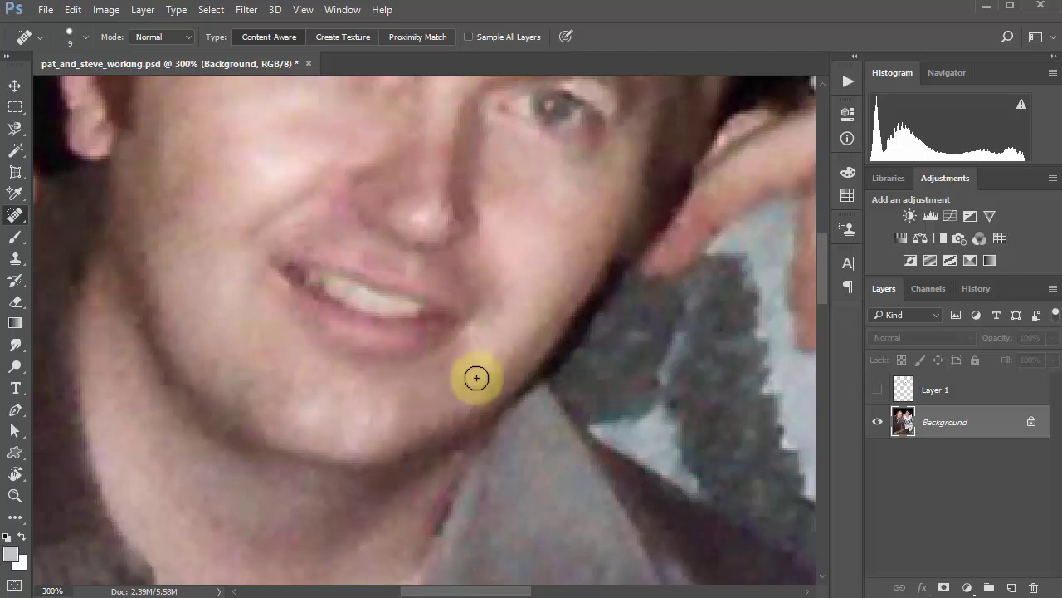
Remove the bright white spot and the small speck from the man's dark shirt using the 19 px Healing Brush with sampled fabric
left_click_drag(273, 284, 386, 449)
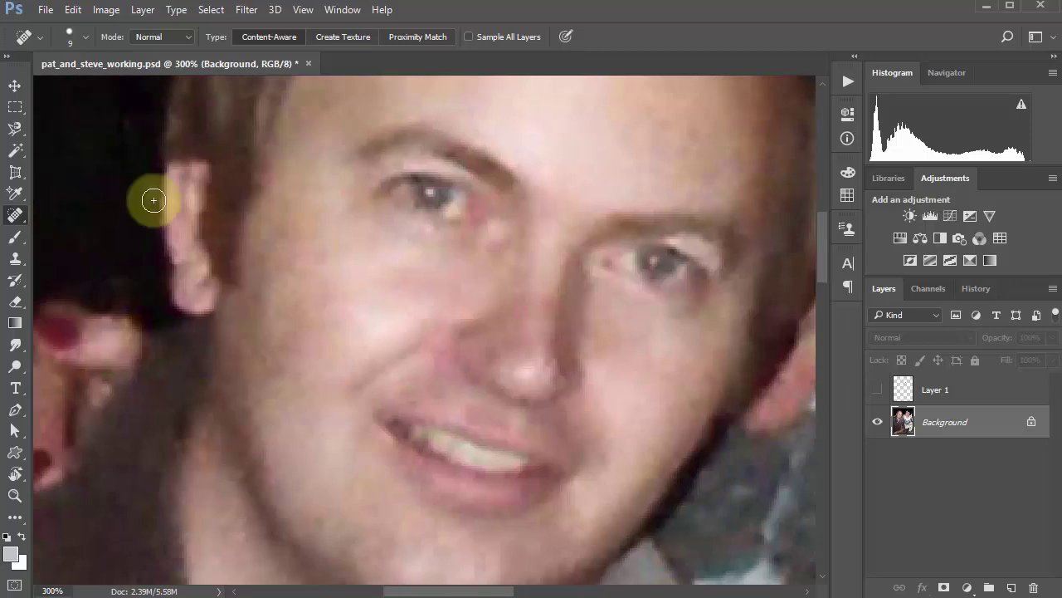
left_click(15, 215)
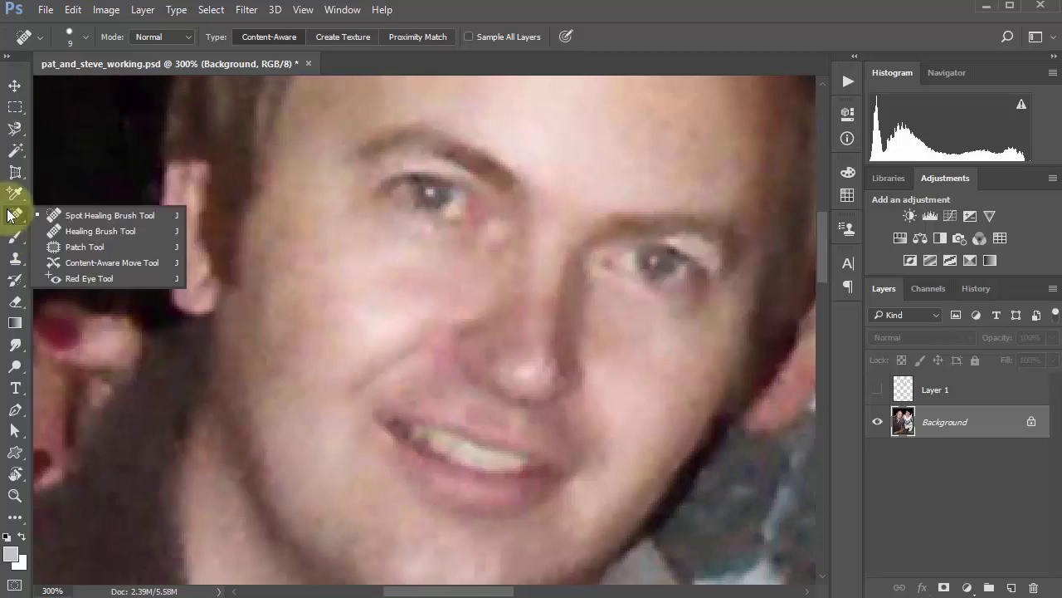
left_click(96, 233)
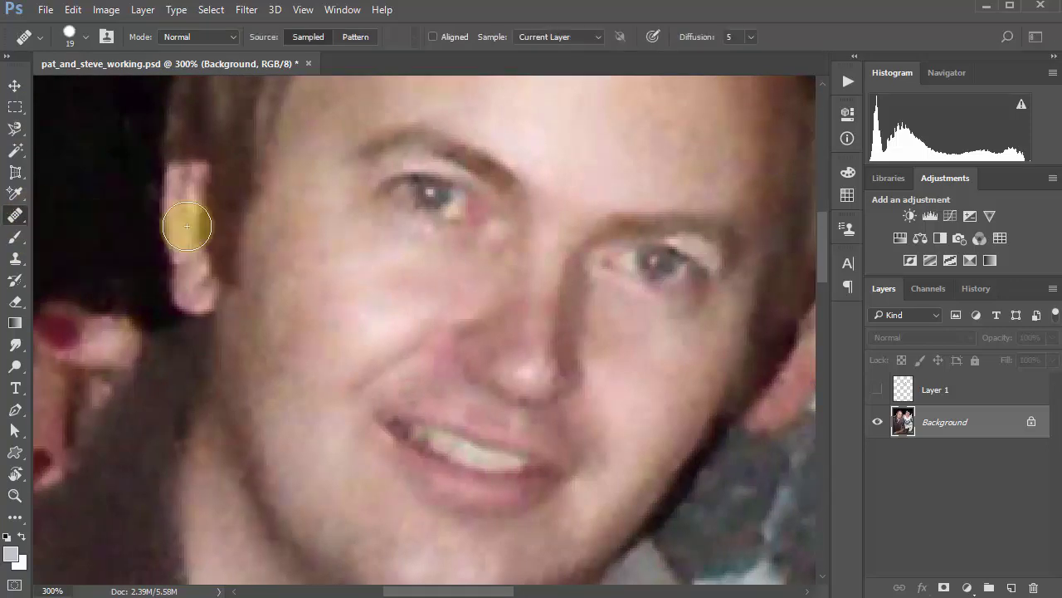
left_click_drag(572, 187, 379, 240)
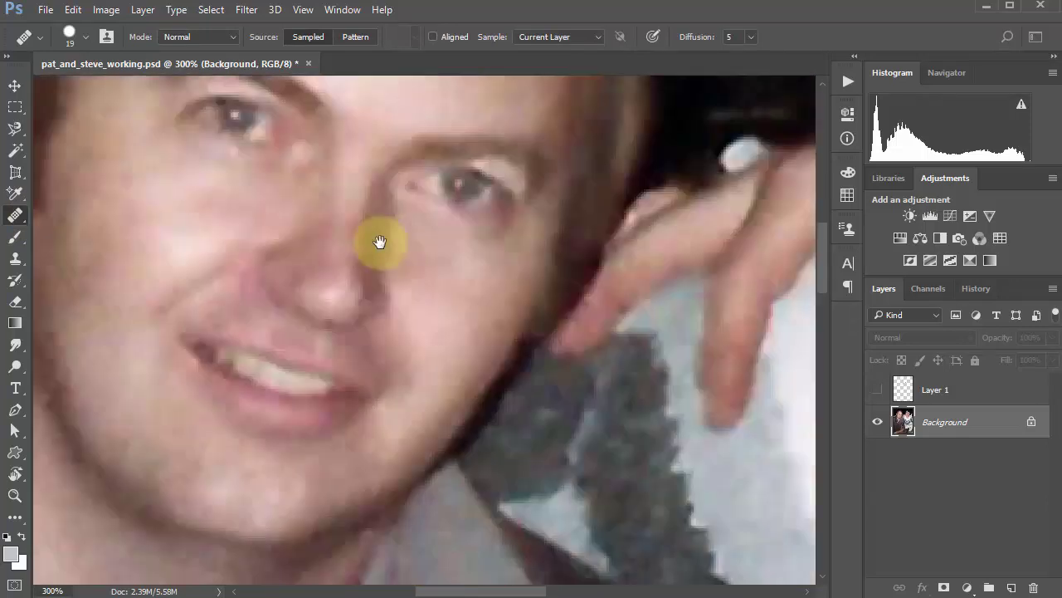
mouse_move(362, 329)
left_mouse_down()
mouse_move(401, 410)
mouse_move(575, 178)
left_mouse_up()
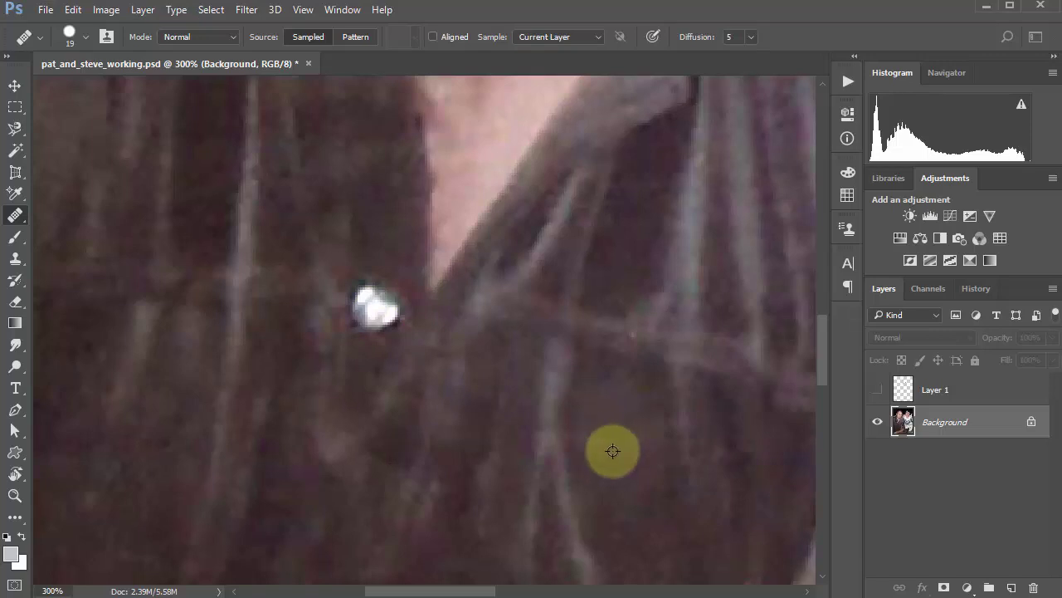
left_click(374, 314)
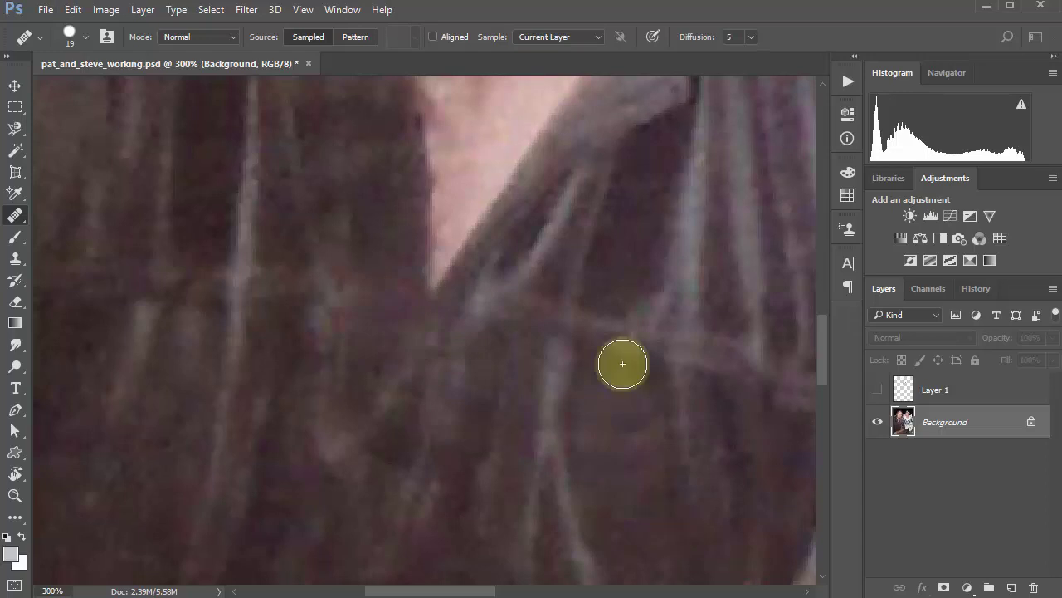
left_click(635, 334)
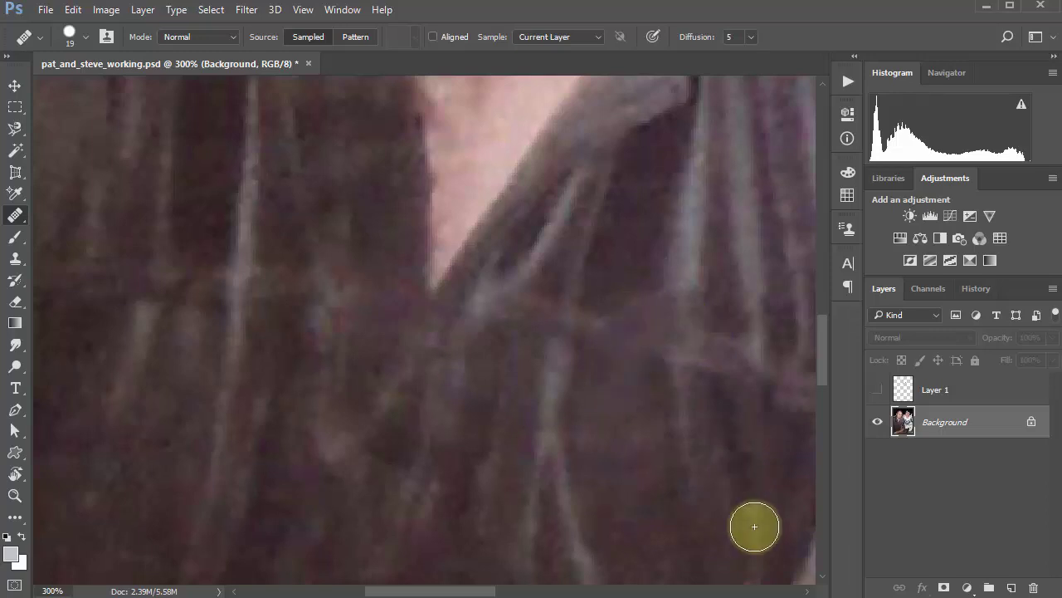
Switch to the Patch Tool and clear the whole-image selection at the woman's necklace
left_click_drag(426, 451, 647, 293)
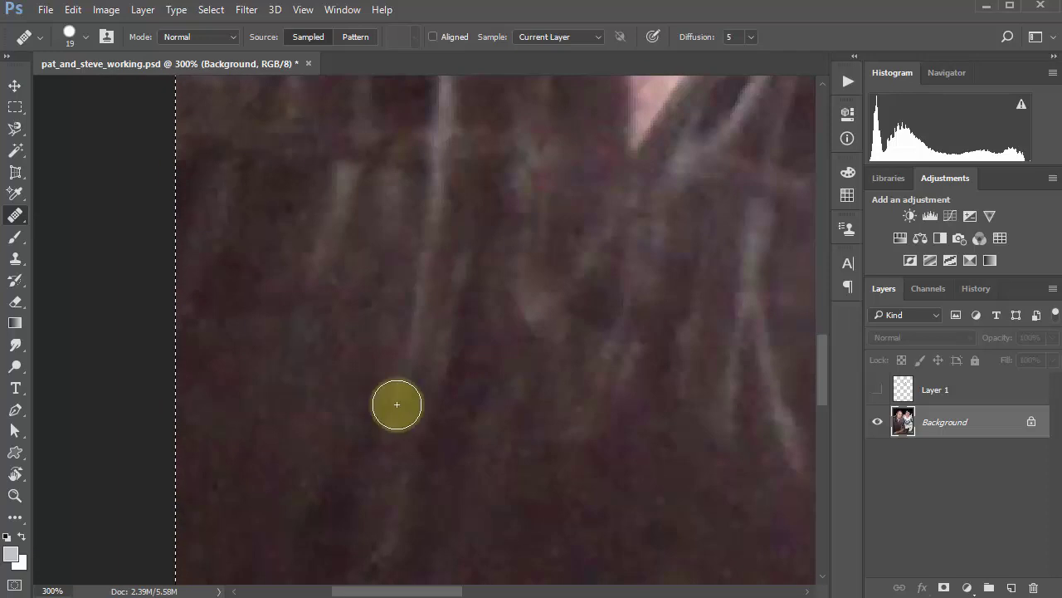
mouse_move(10, 224)
left_mouse_down()
mouse_move(122, 234)
mouse_move(82, 250)
left_mouse_up()
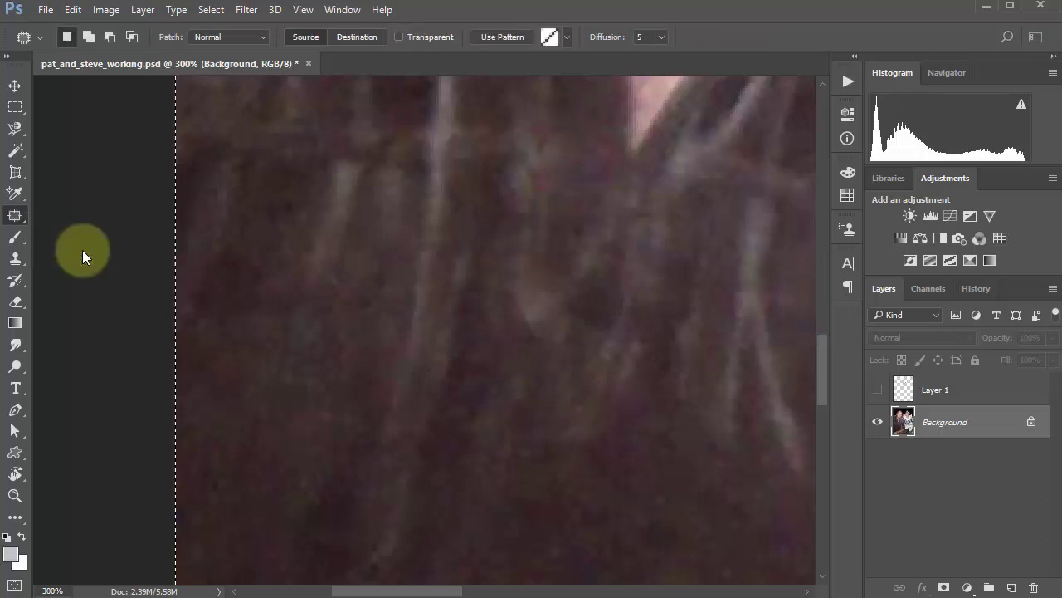
scroll(410, 303, "down", 3)
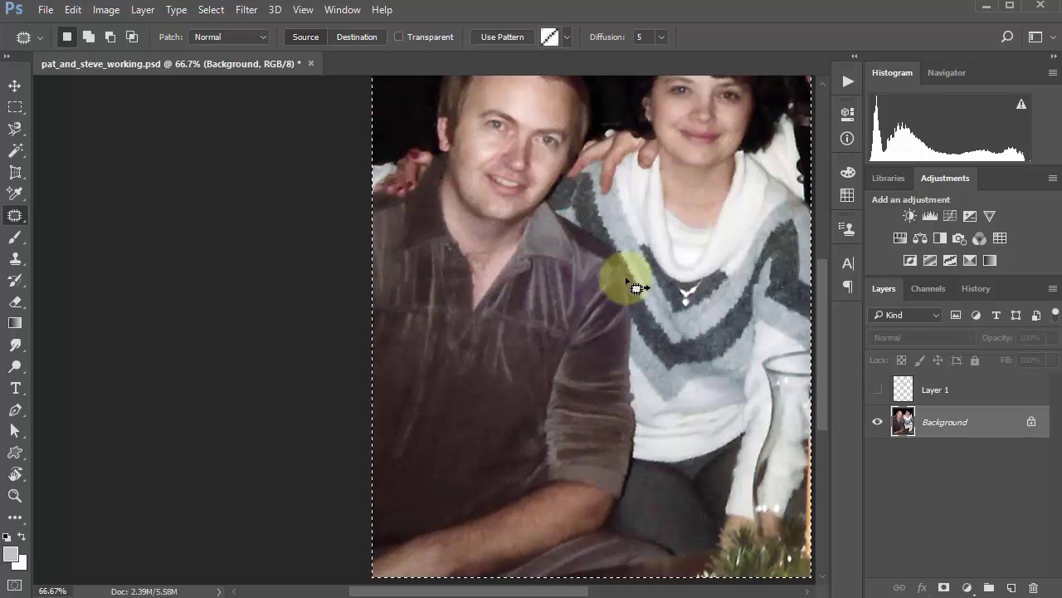
scroll(687, 292, "up", 2)
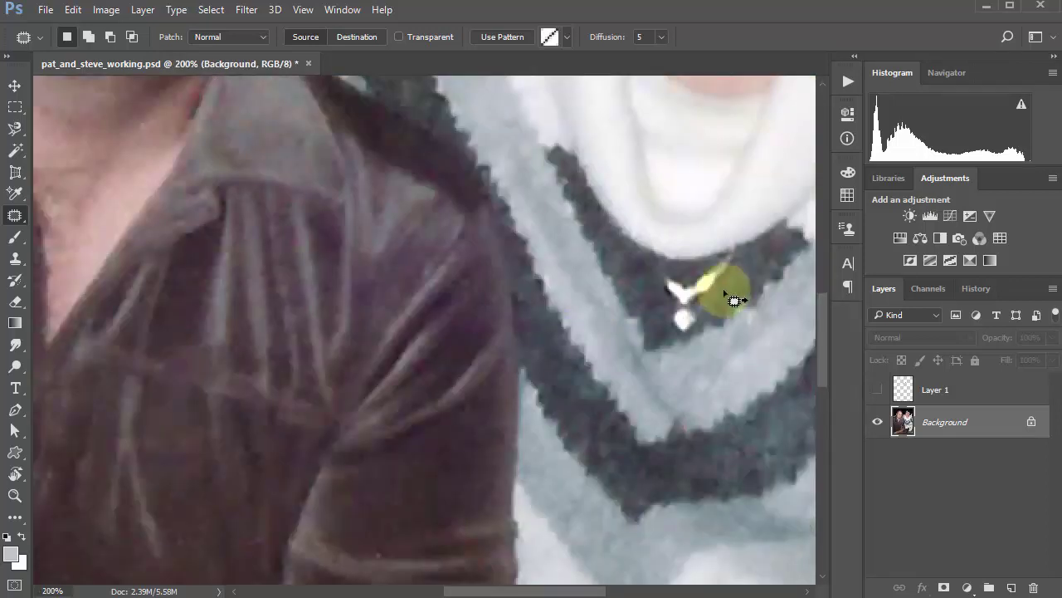
scroll(705, 280, "left", 2)
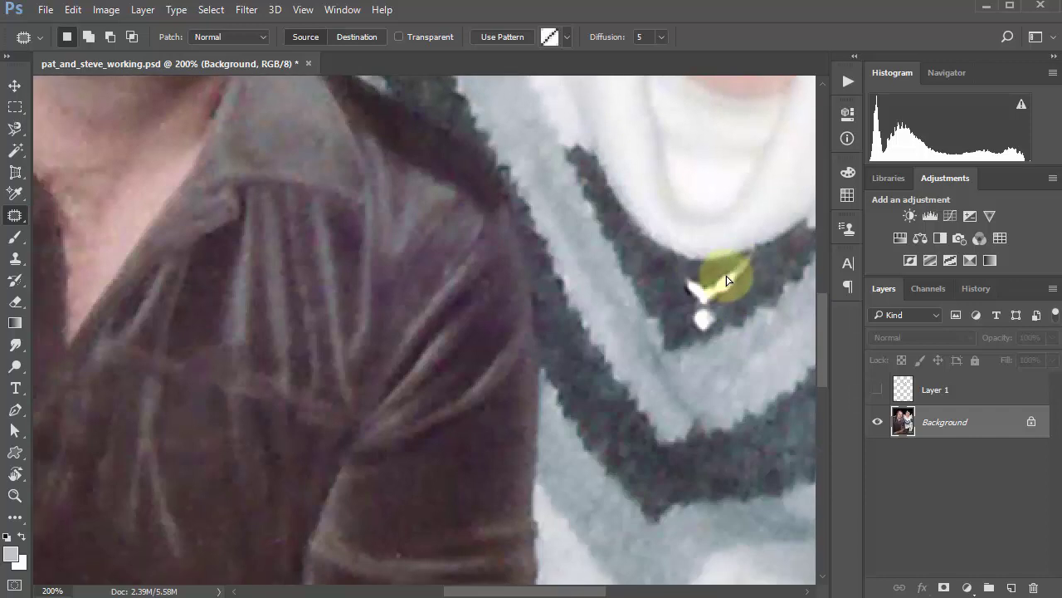
scroll(687, 284, "left", 2)
scroll(742, 284, "right", 5)
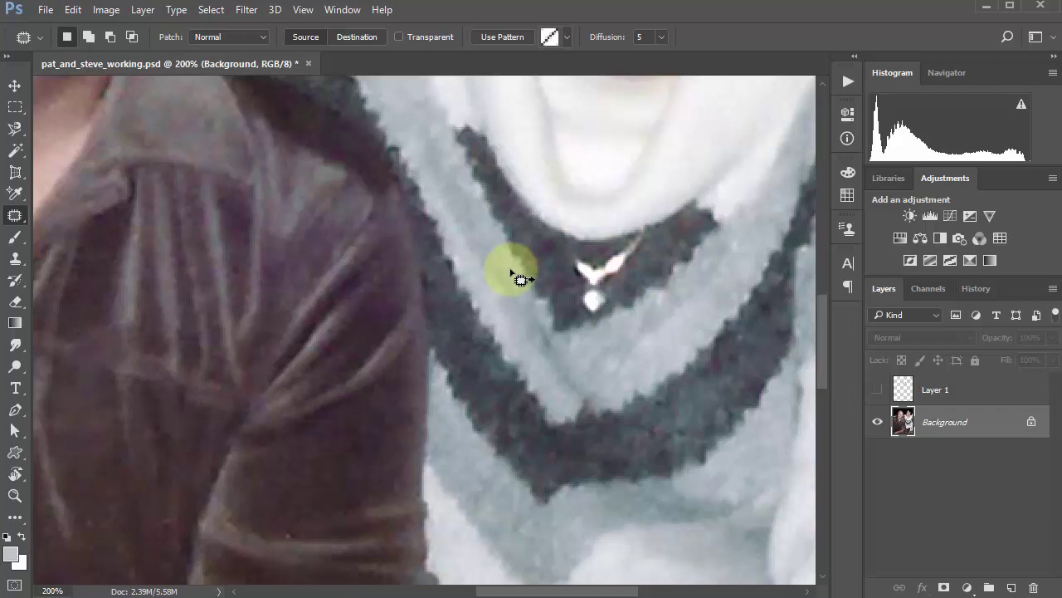
left_click(642, 265)
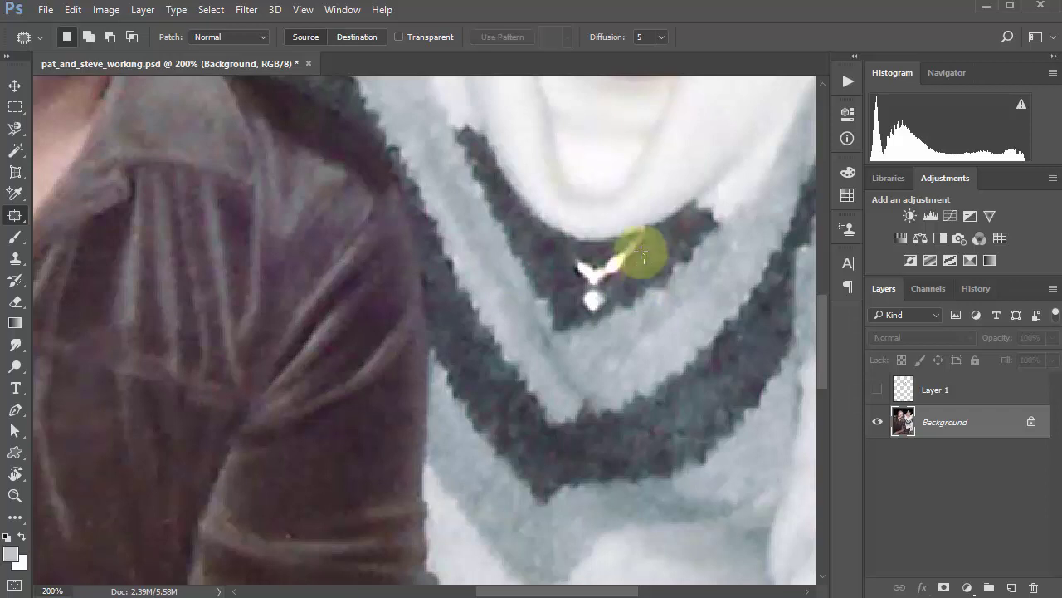
Patch the woman's pendant with texture from the sweater's lower dark stripe, patch the leftover light spot the same way, and deselect
mouse_move(621, 248)
left_mouse_down()
mouse_move(571, 282)
mouse_move(571, 308)
mouse_move(639, 285)
left_mouse_up()
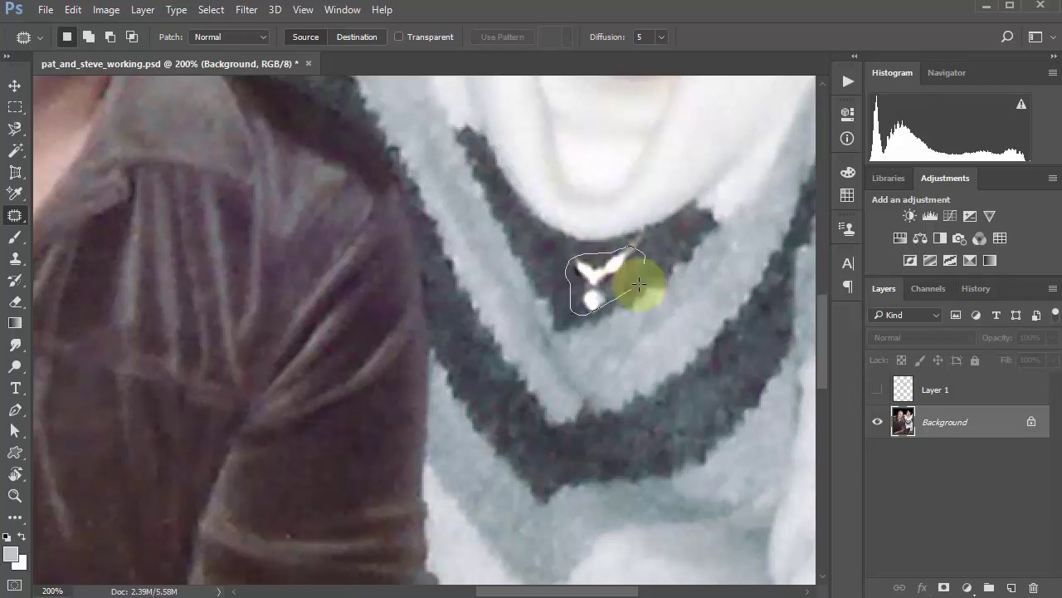
left_click_drag(634, 239, 639, 235)
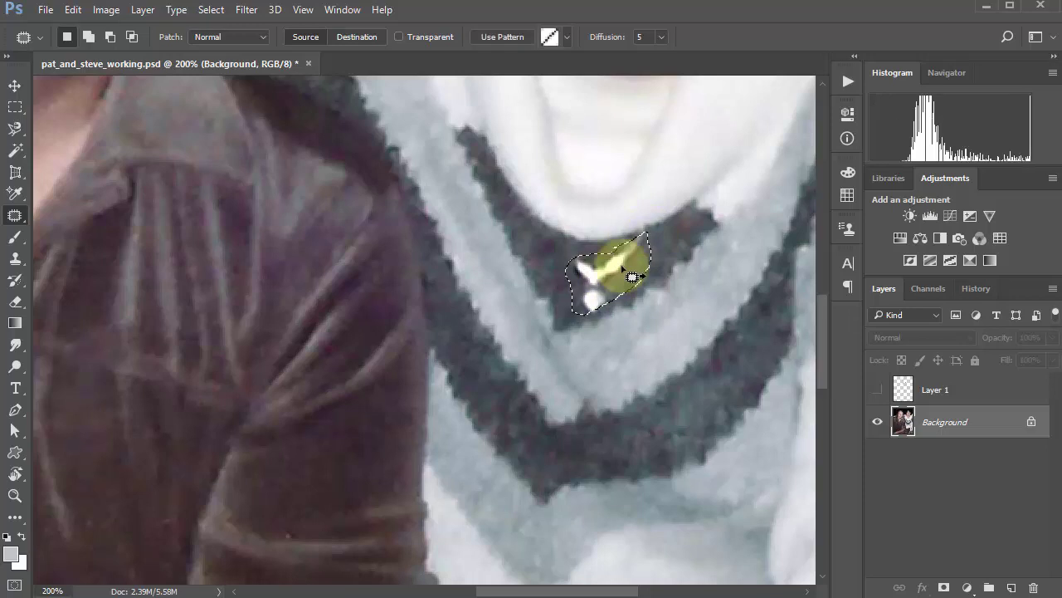
left_click_drag(612, 279, 675, 418)
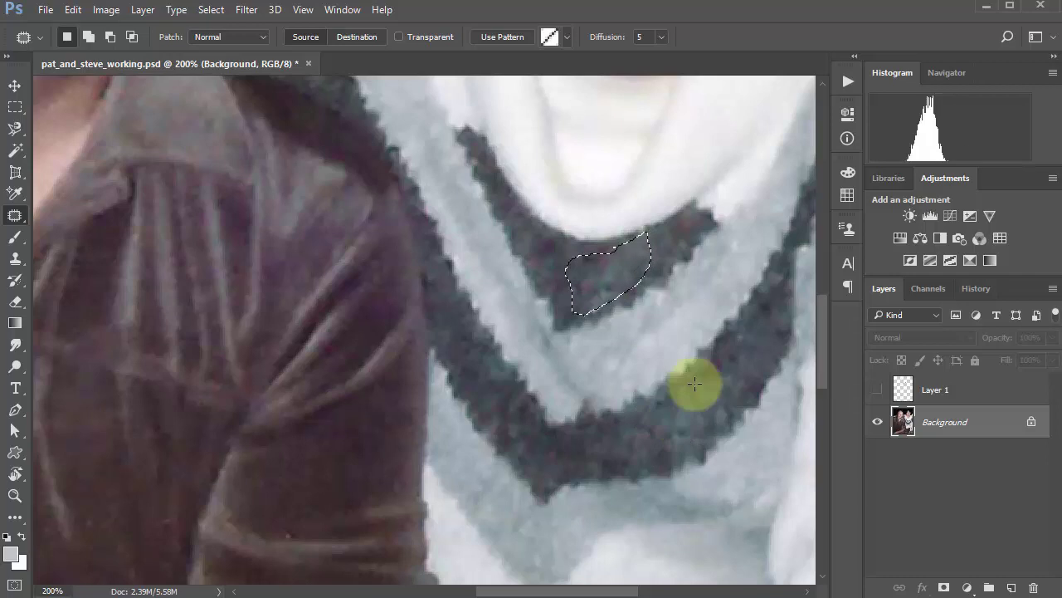
key("ctrl+d")
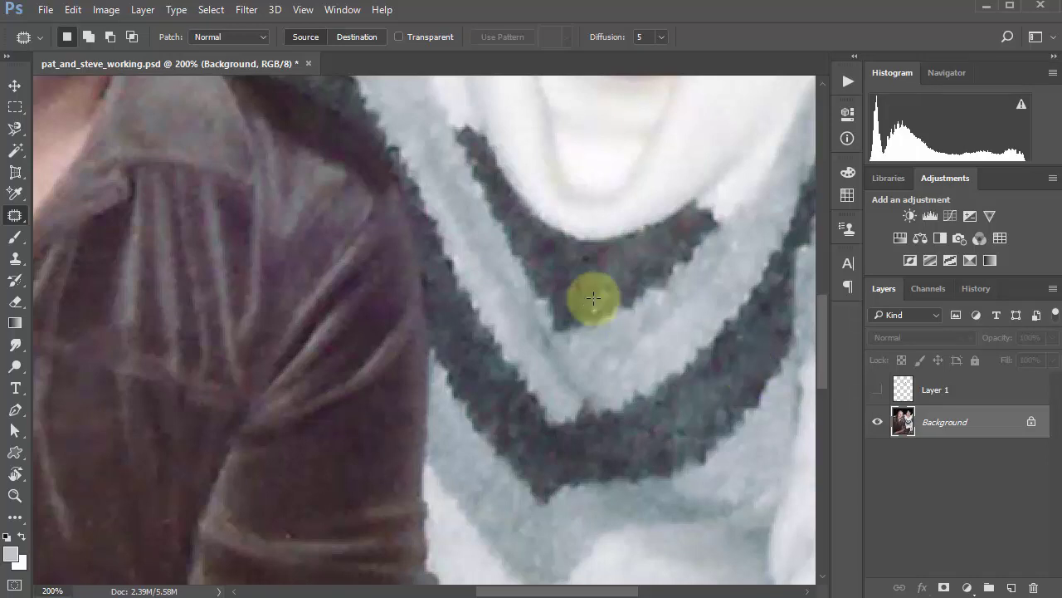
left_click_drag(598, 294, 670, 404)
key("ctrl+d")
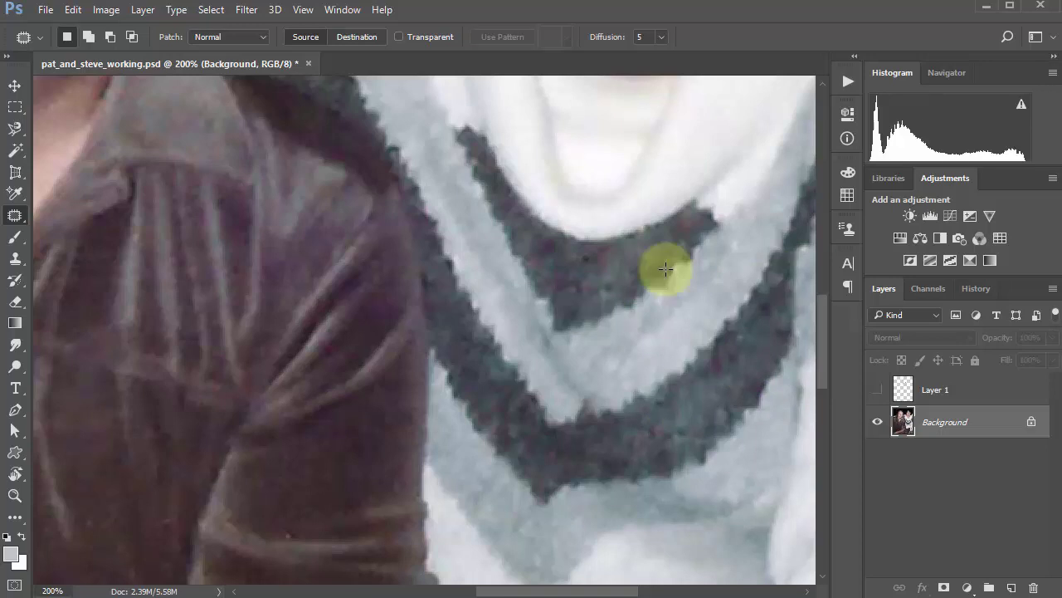
left_click_drag(325, 290, 407, 154)
left_click_drag(406, 258, 505, 142)
left_click_drag(340, 294, 453, 308)
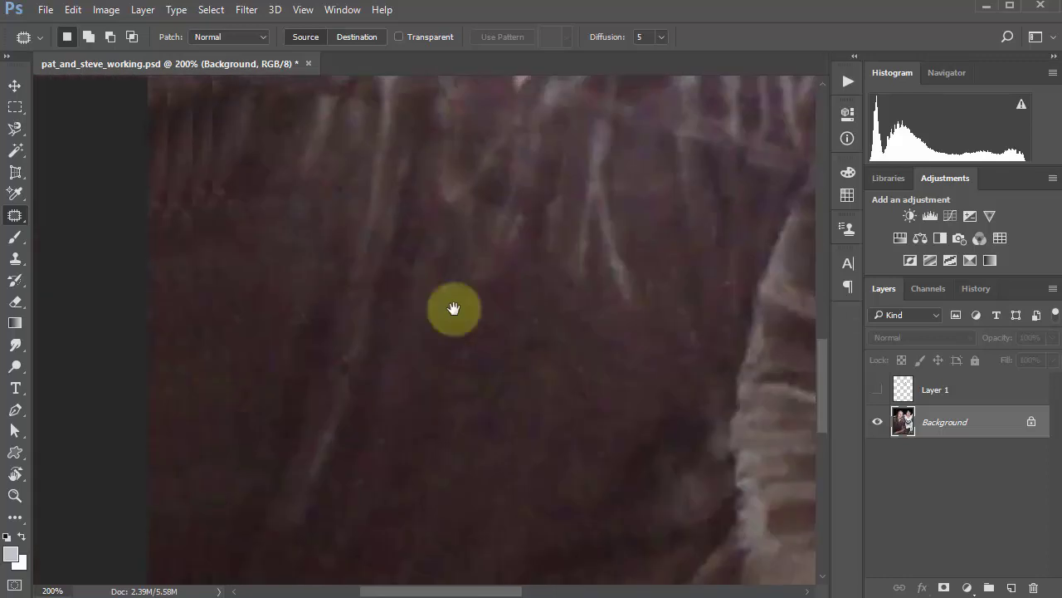
scroll(445, 327, "up", 10)
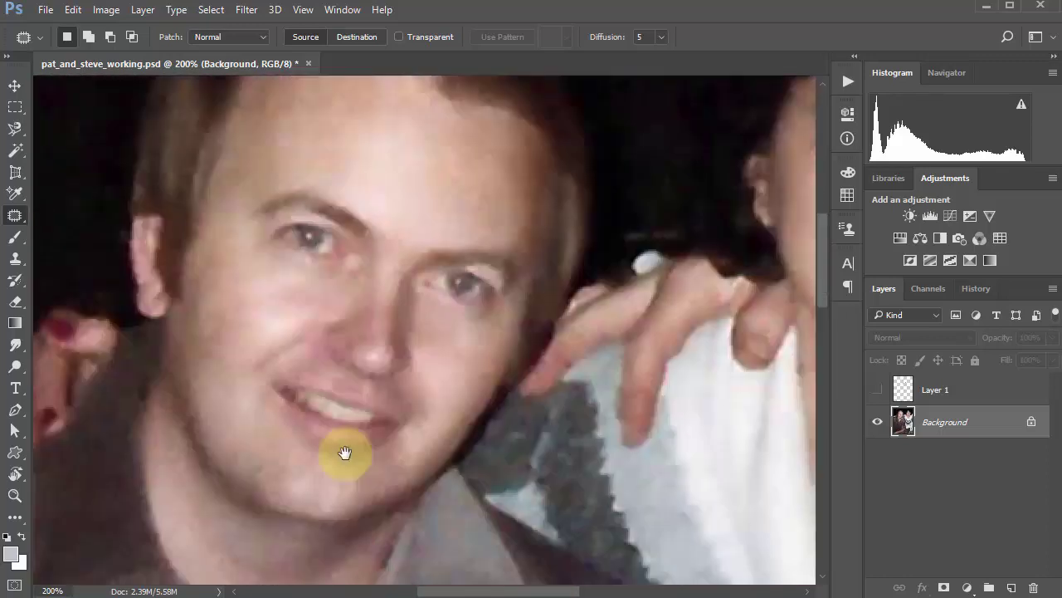
scroll(455, 406, "right", 10)
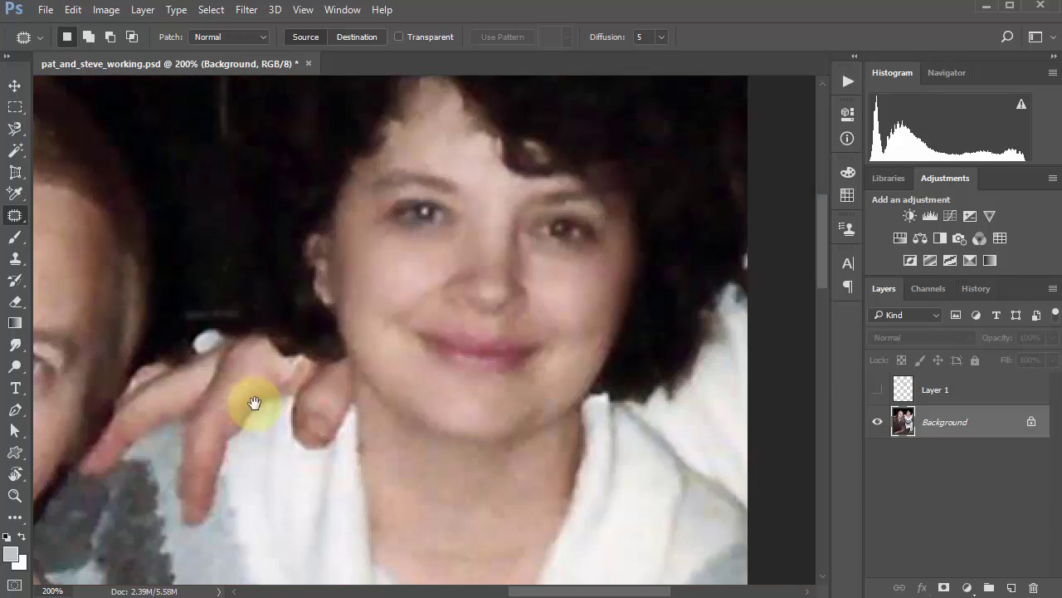
Patch over the man's right eye and eyebrow with smooth forehead skin using the Patch Tool, and deselect
scroll(379, 391, "left", 10)
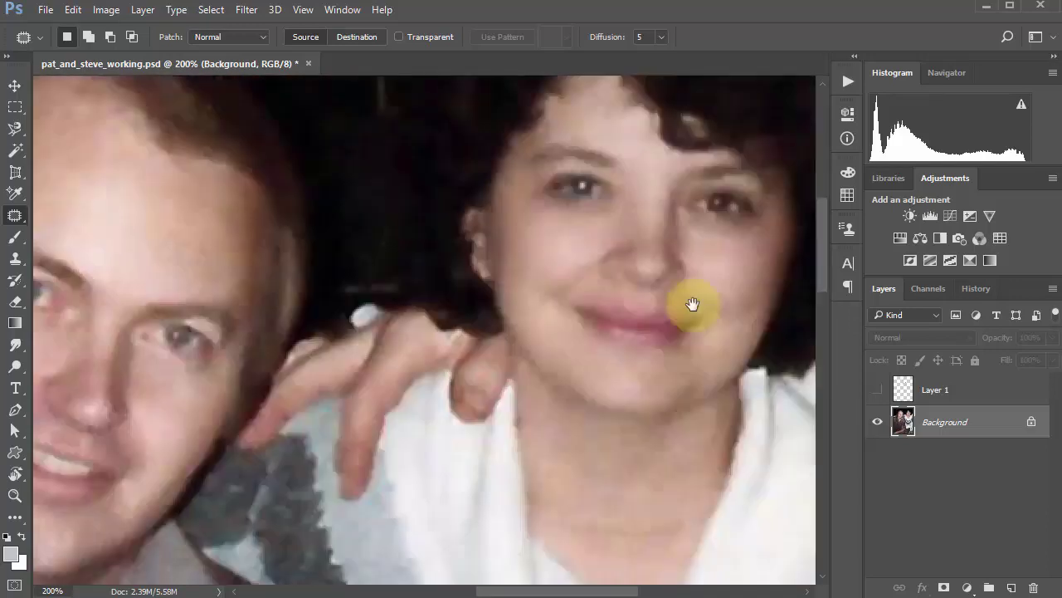
scroll(332, 371, "left", 6)
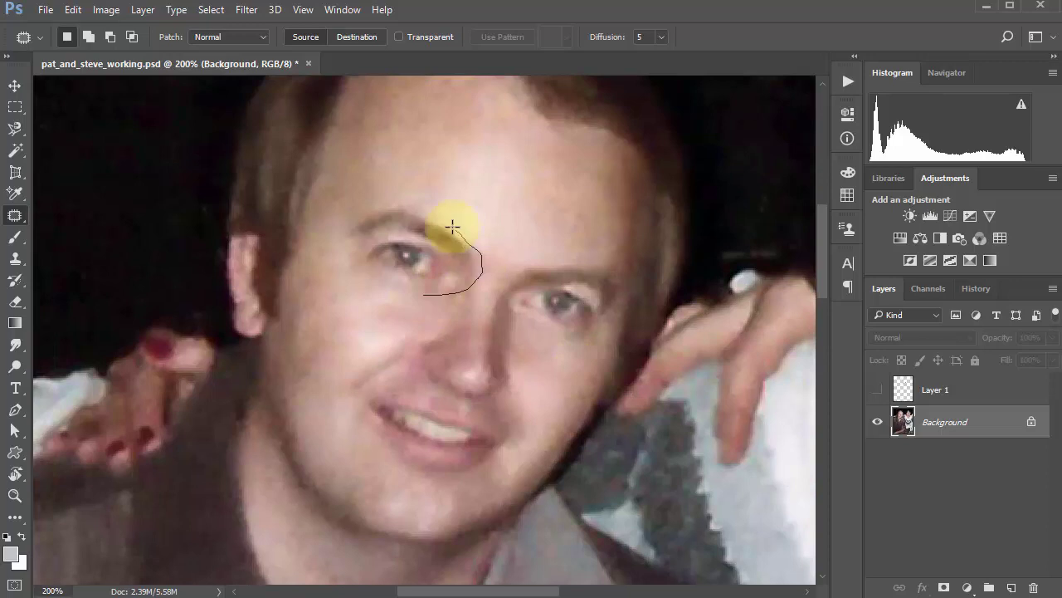
left_click_drag(423, 213, 365, 211)
mouse_move(348, 227)
left_mouse_down()
mouse_move(371, 273)
mouse_move(399, 290)
mouse_move(496, 179)
left_mouse_up()
key("ctrl+d")
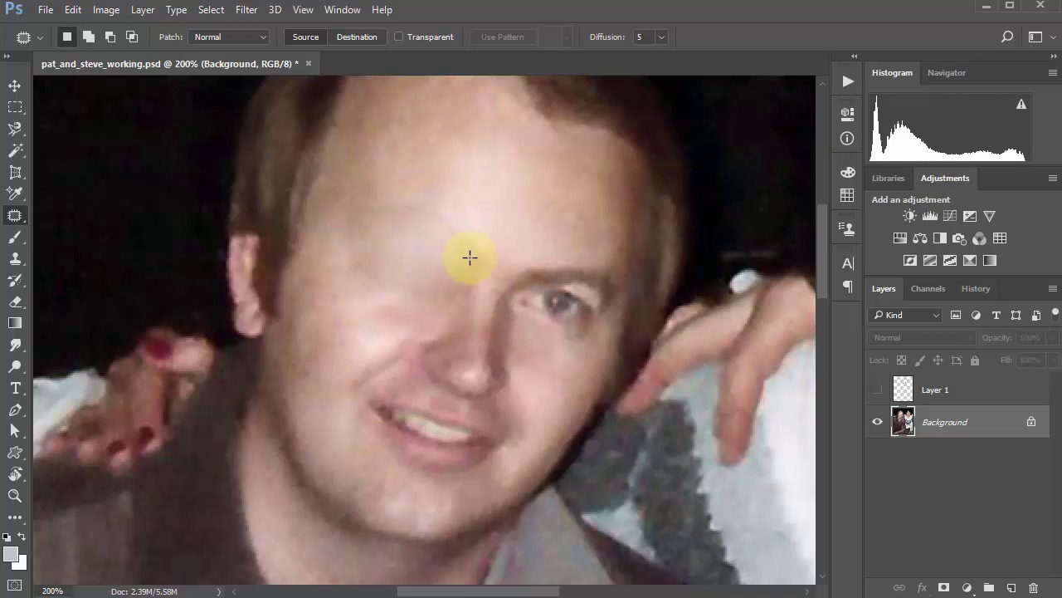
Patch the leftover eyebrow end near the nose bridge and the uneven skin below the removed eye, deselecting after each patch
mouse_move(479, 254)
left_mouse_down()
mouse_move(480, 228)
mouse_move(415, 200)
mouse_move(371, 221)
mouse_move(476, 257)
mouse_move(496, 198)
mouse_move(537, 205)
left_mouse_up()
key("ctrl+d")
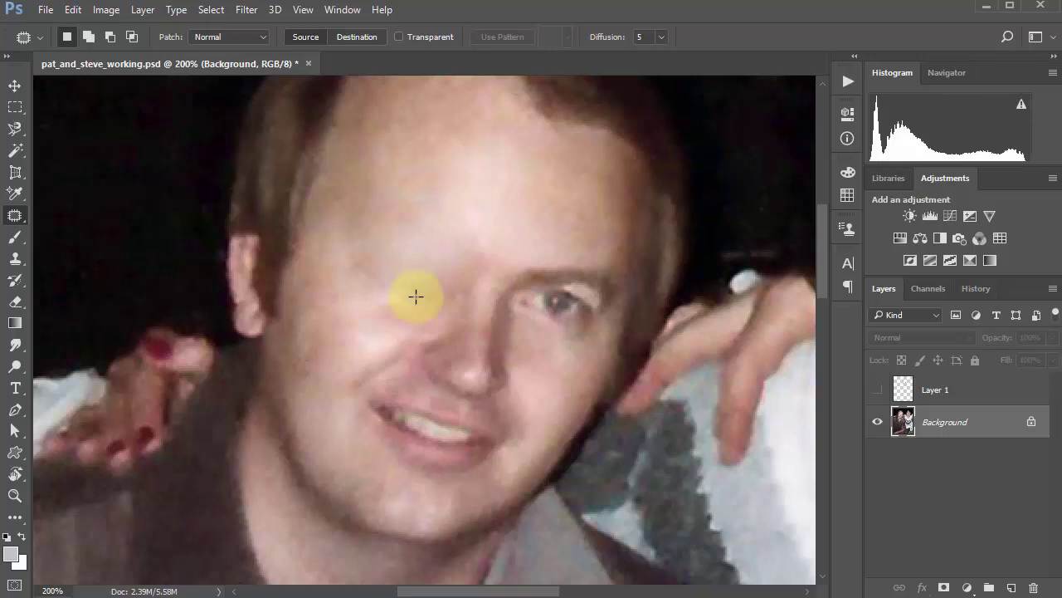
mouse_move(405, 282)
left_mouse_down()
mouse_move(366, 265)
mouse_move(362, 295)
mouse_move(405, 309)
mouse_move(412, 284)
mouse_move(348, 320)
left_mouse_up()
key("ctrl+d")
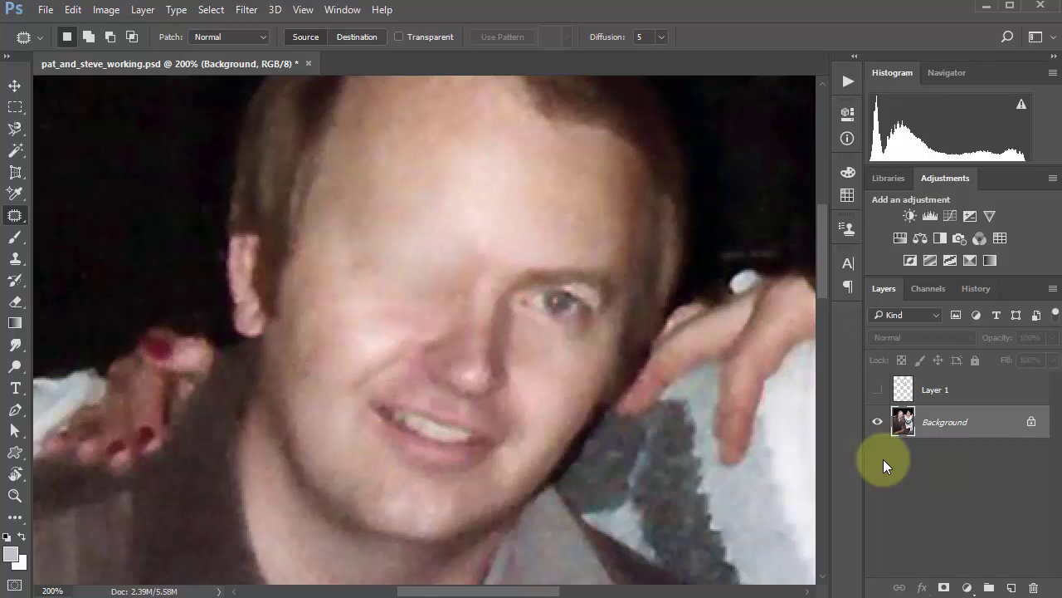
Undo the patches over the man's right eye and clear the selection around it
key("ctrl+alt+z")
key("ctrl+alt+z")
key("ctrl+alt+z")
key("ctrl+alt+z")
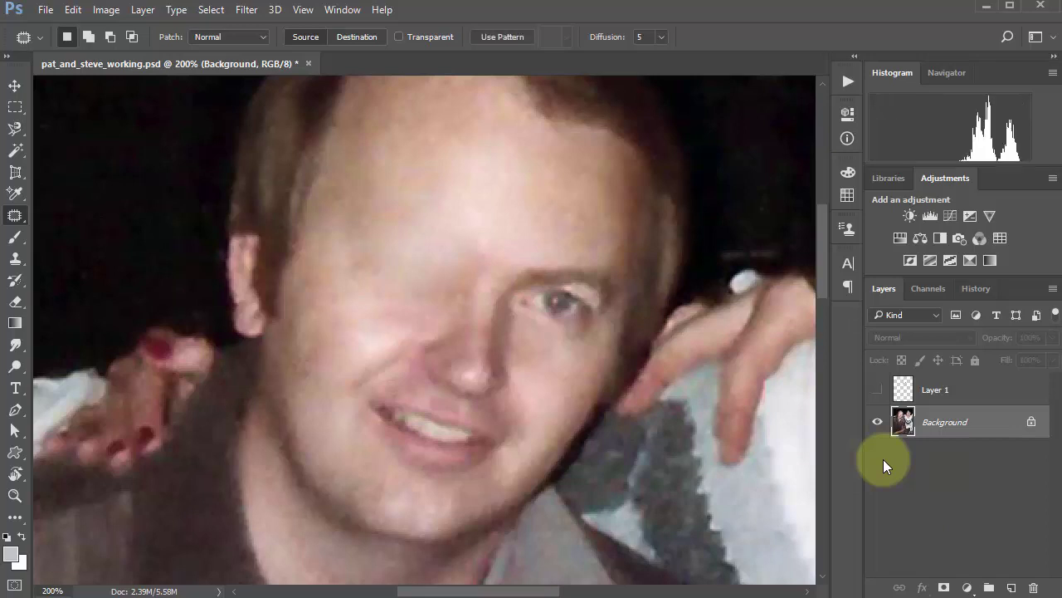
key("ctrl+shift+z")
key("ctrl+alt+z")
key("ctrl+alt+z")
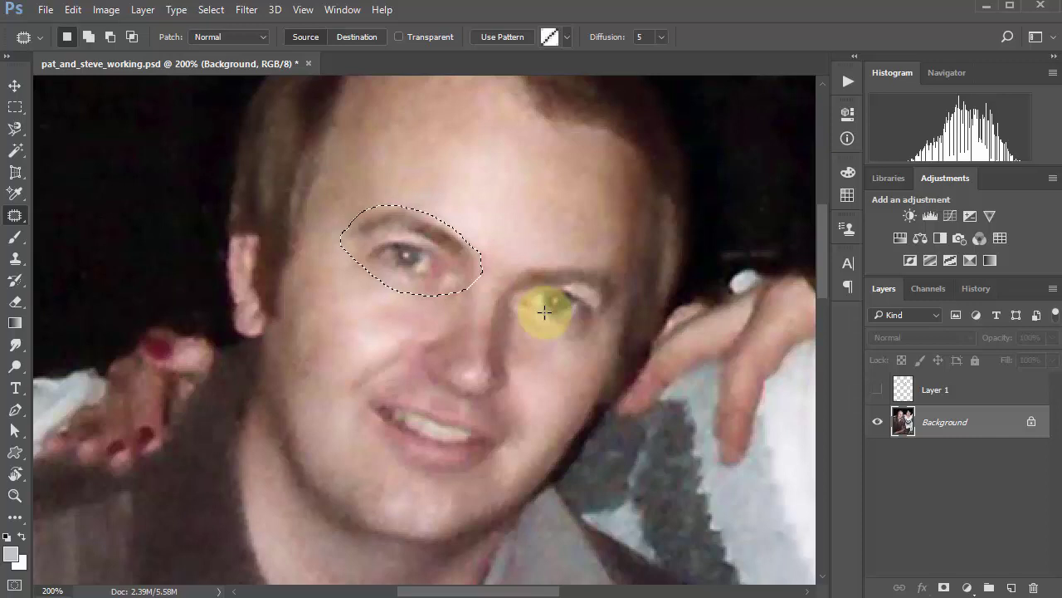
left_click(209, 10)
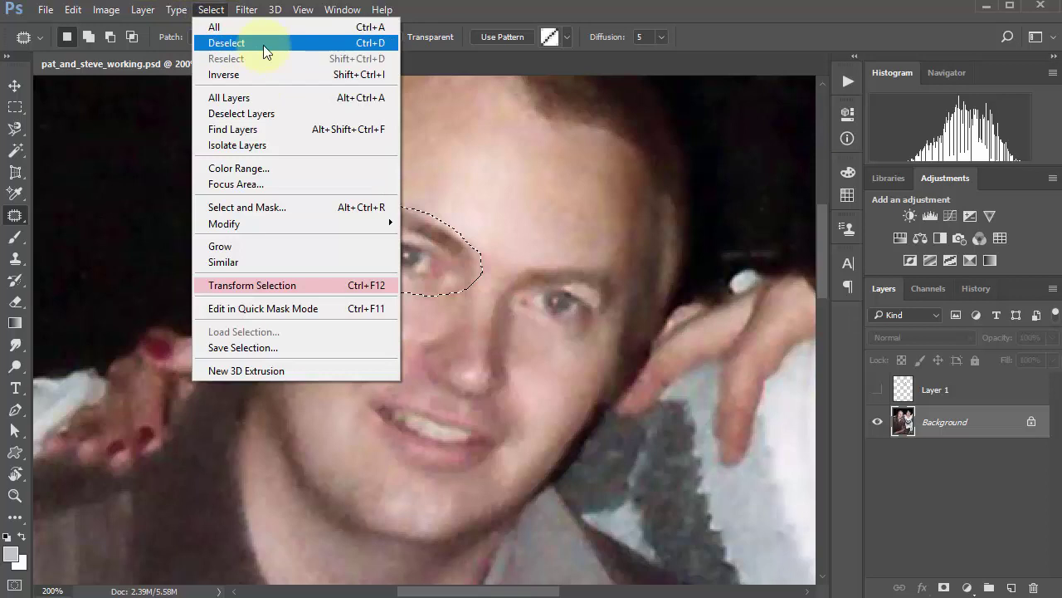
left_click(385, 46)
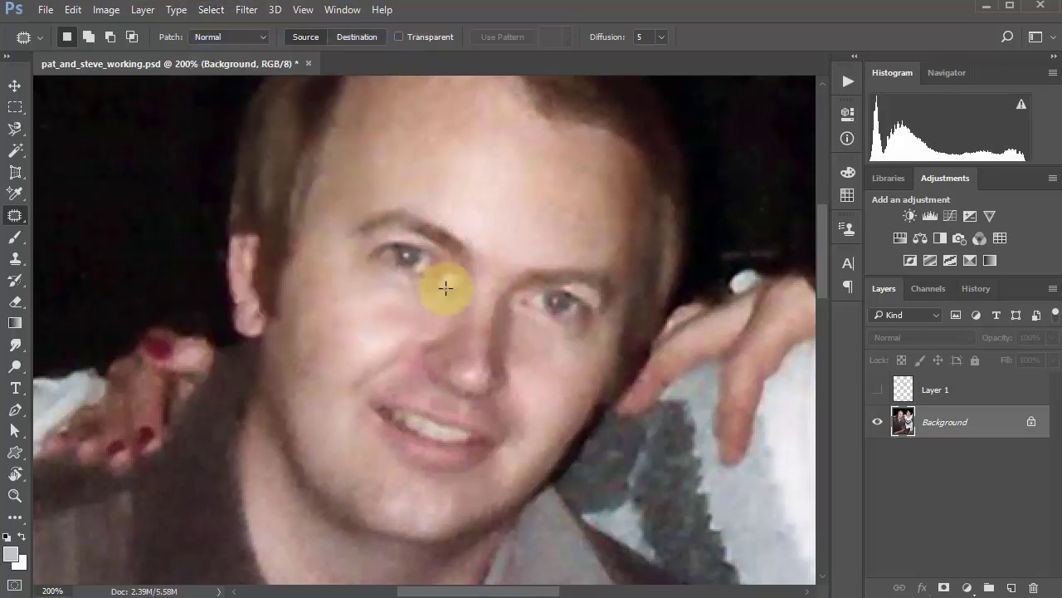
Move the man's right eye and eyebrow up onto his forehead above the other eye with the Content-Aware Move Tool
left_click(15, 215)
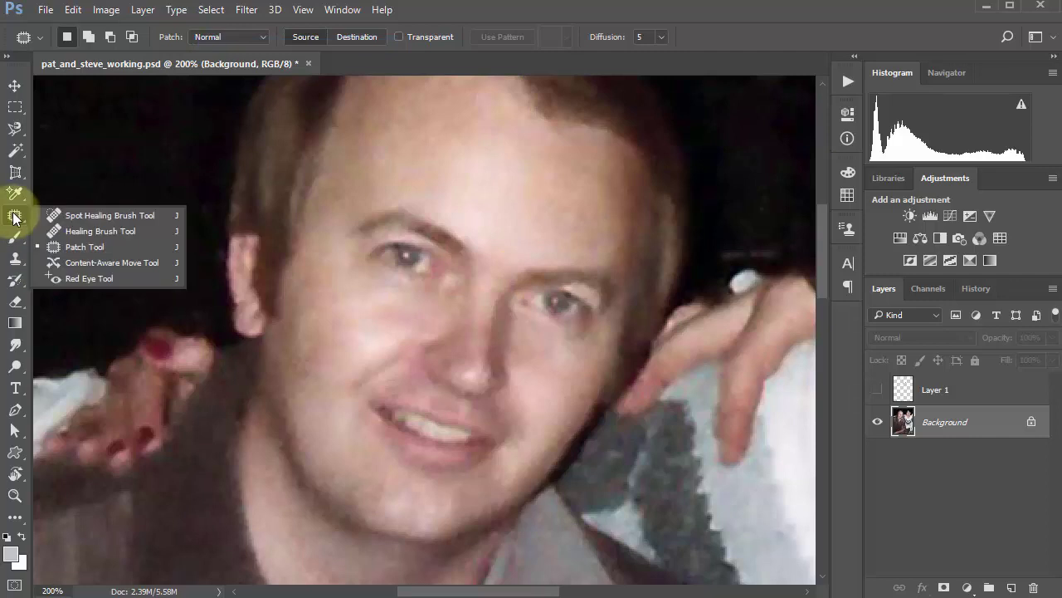
left_click(139, 263)
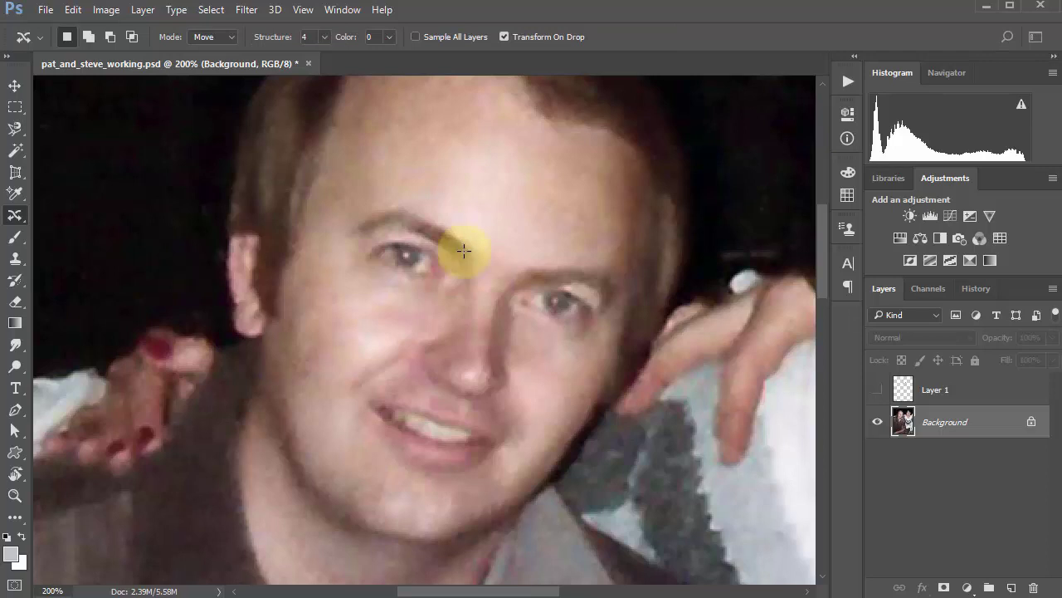
mouse_move(477, 269)
left_mouse_down()
mouse_move(468, 237)
mouse_move(415, 206)
mouse_move(357, 212)
mouse_move(350, 260)
mouse_move(397, 293)
mouse_move(454, 299)
mouse_move(475, 275)
mouse_move(452, 236)
mouse_move(507, 208)
mouse_move(549, 220)
left_mouse_up()
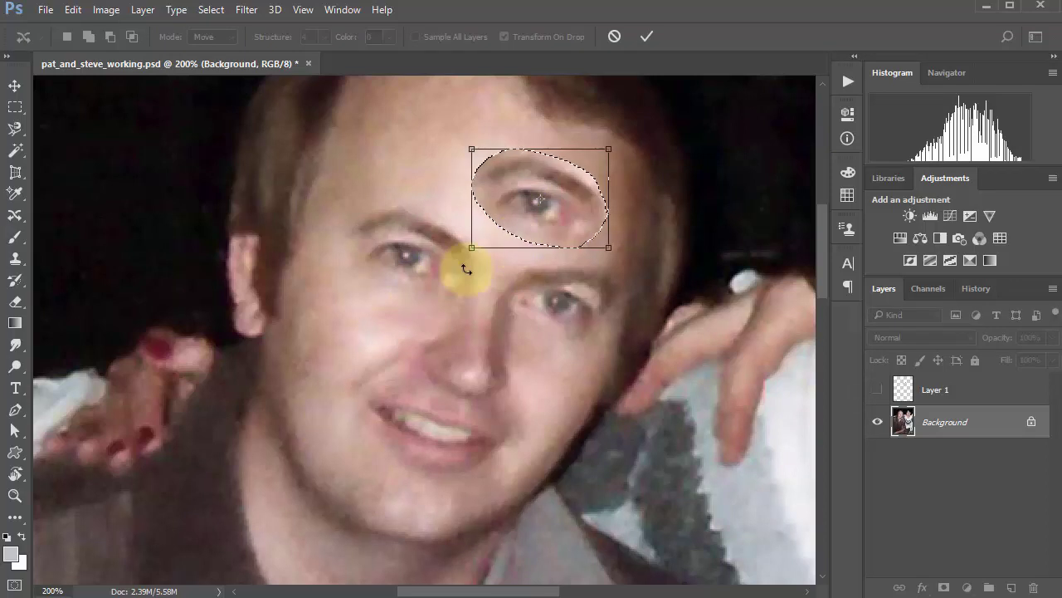
key("Return")
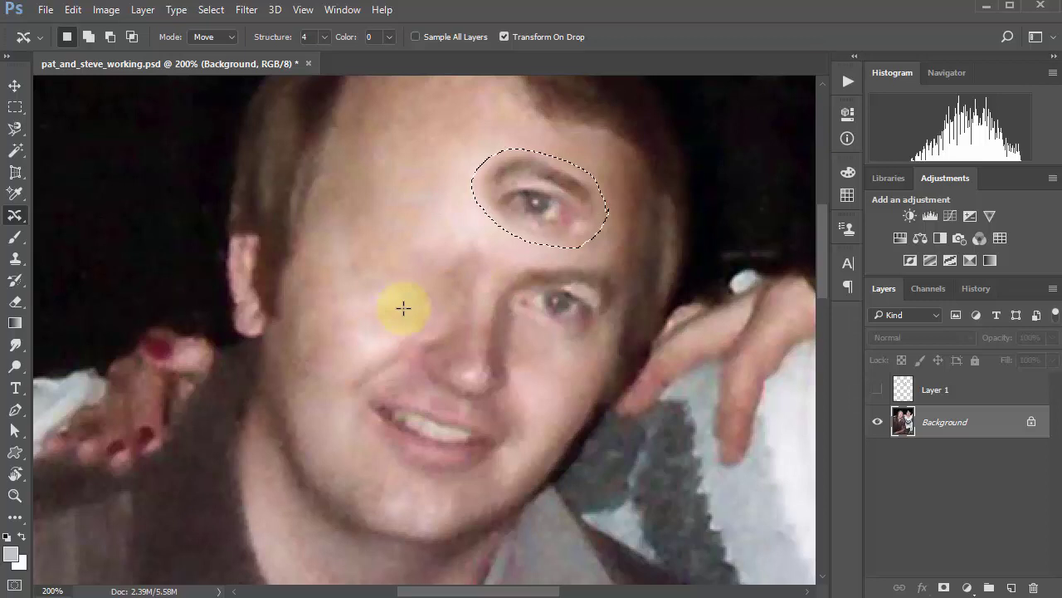
Content-aware move the selected eye across to the other side of the forehead, apply it and deselect
left_click_drag(554, 187, 430, 135)
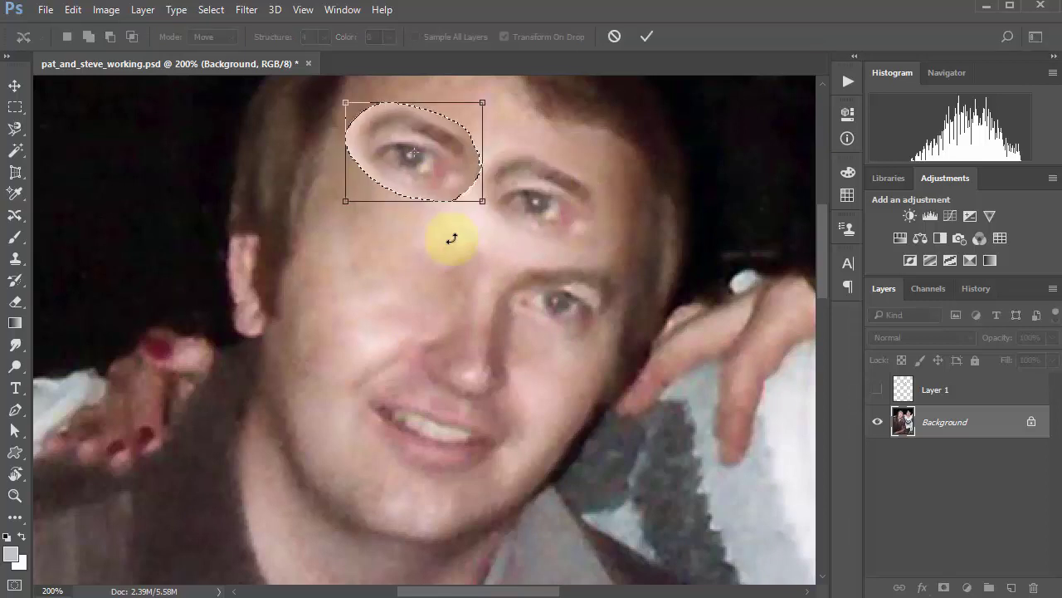
key("Return")
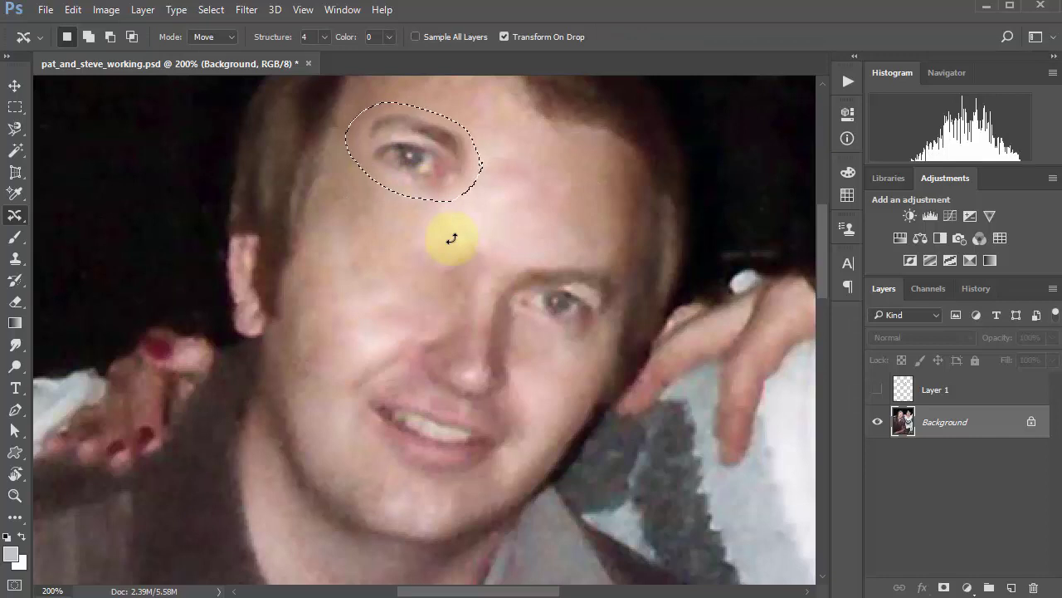
key("ctrl+d")
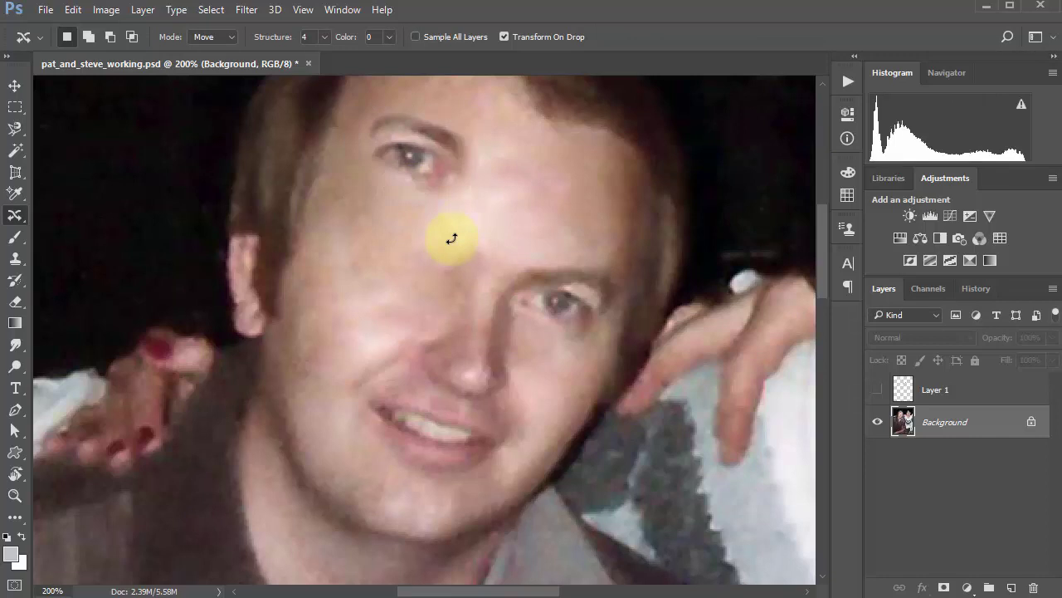
Undo both content-aware moves of the man's eye and clear the selection
key("ctrl+alt+z")
key("ctrl+alt+z")
key("ctrl+alt+z")
key("ctrl+alt+z")
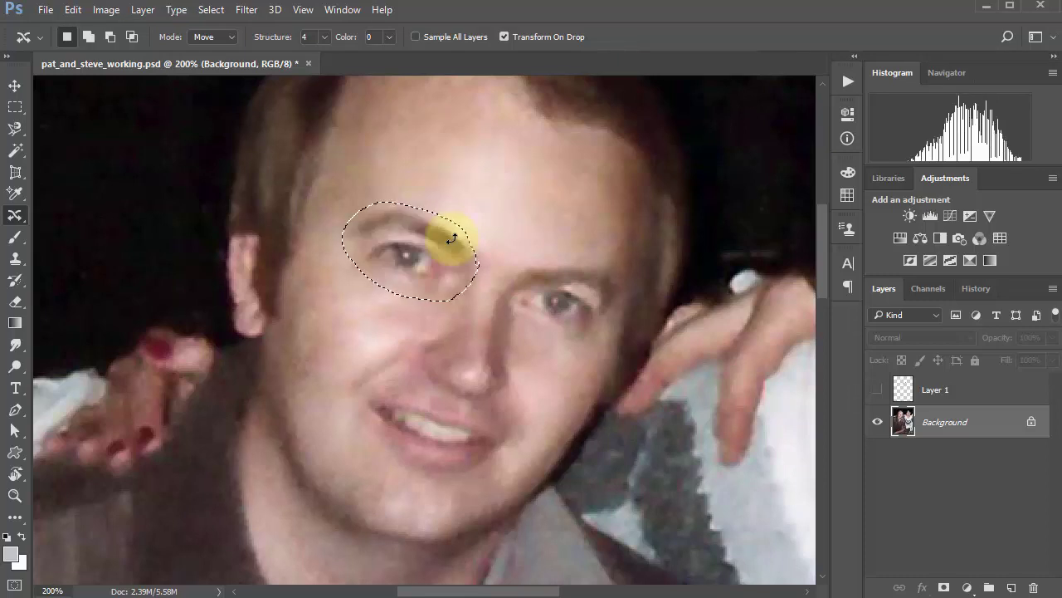
key("ctrl+d")
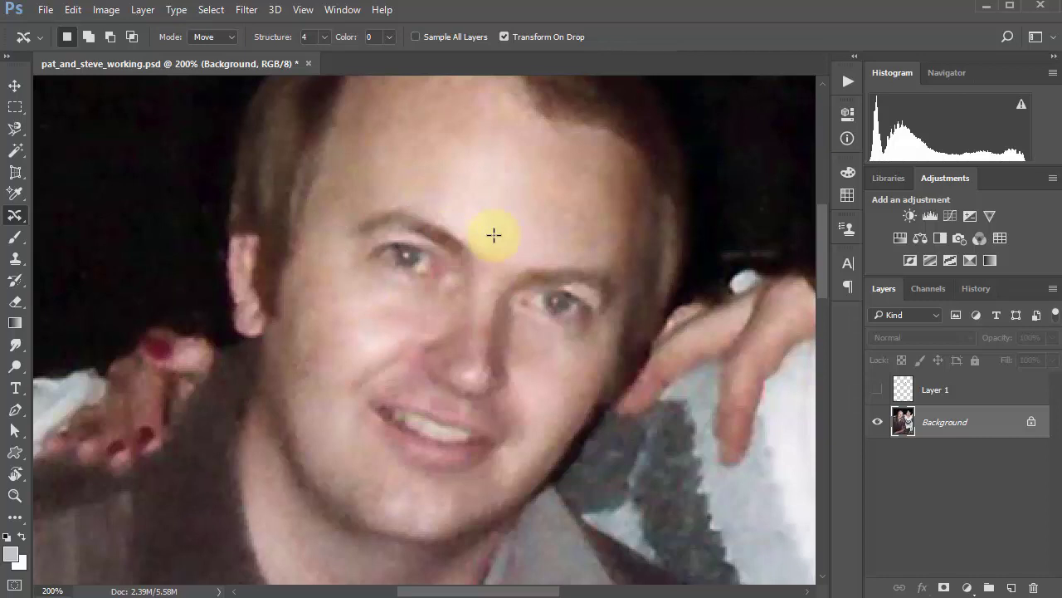
Switch from the healing tools to the Brush Tool
left_click(15, 216)
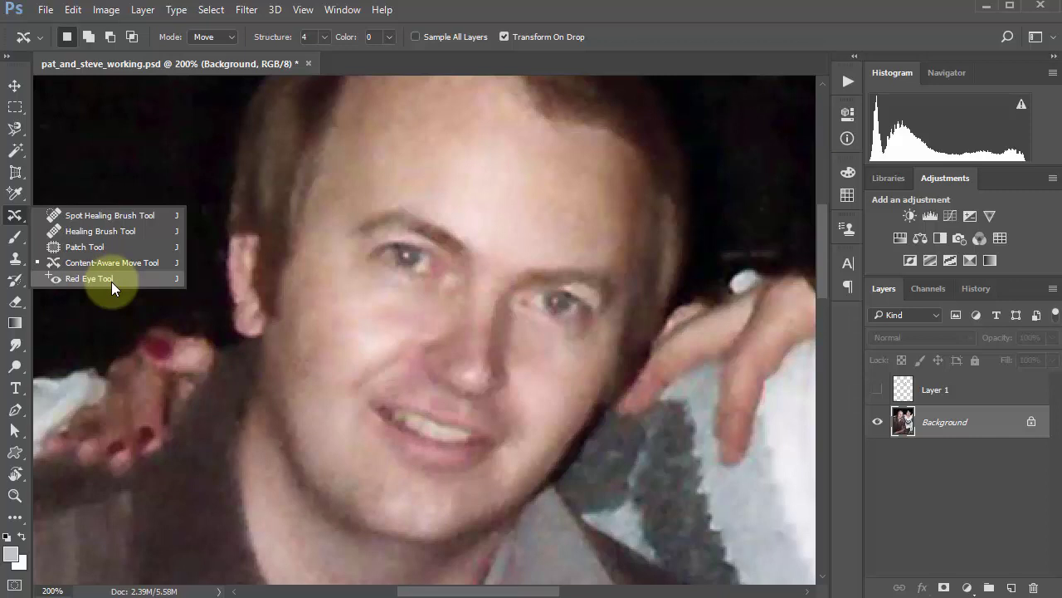
left_click(16, 241)
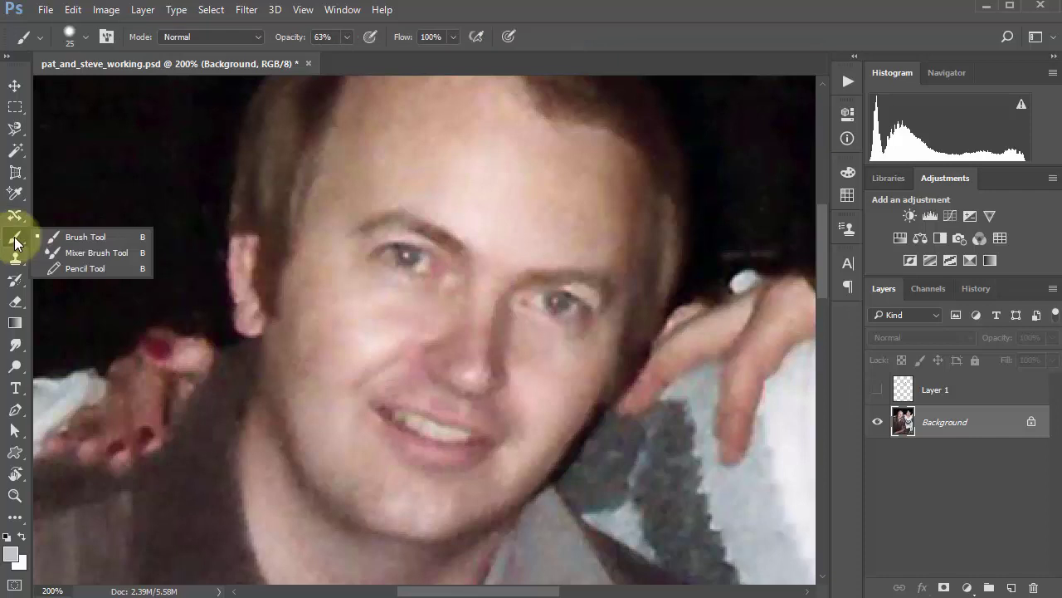
left_click(106, 236)
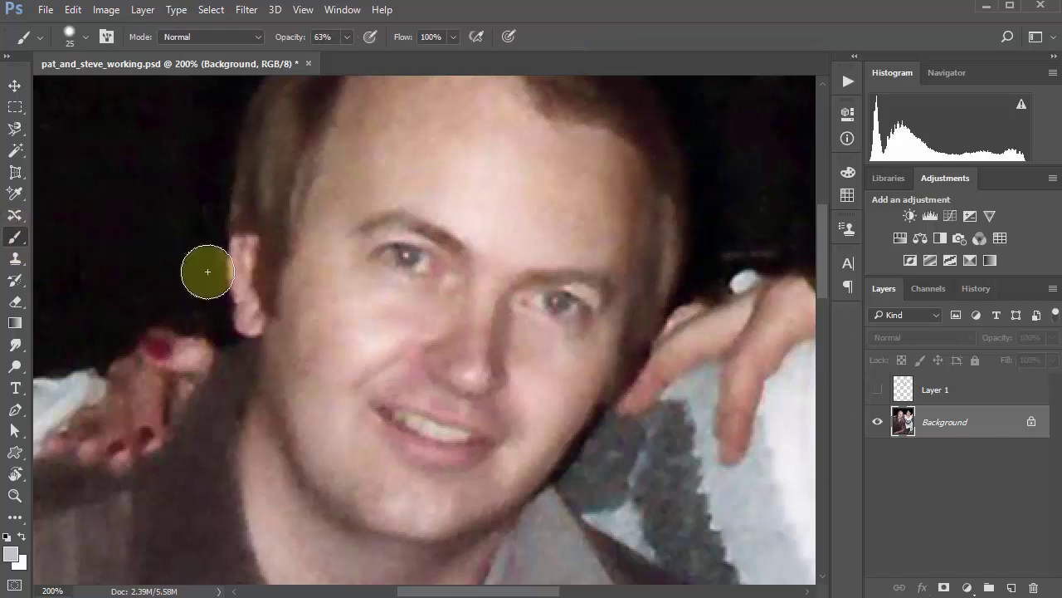
Show and select Layer 1, and clear all old paint from it
left_click(877, 389)
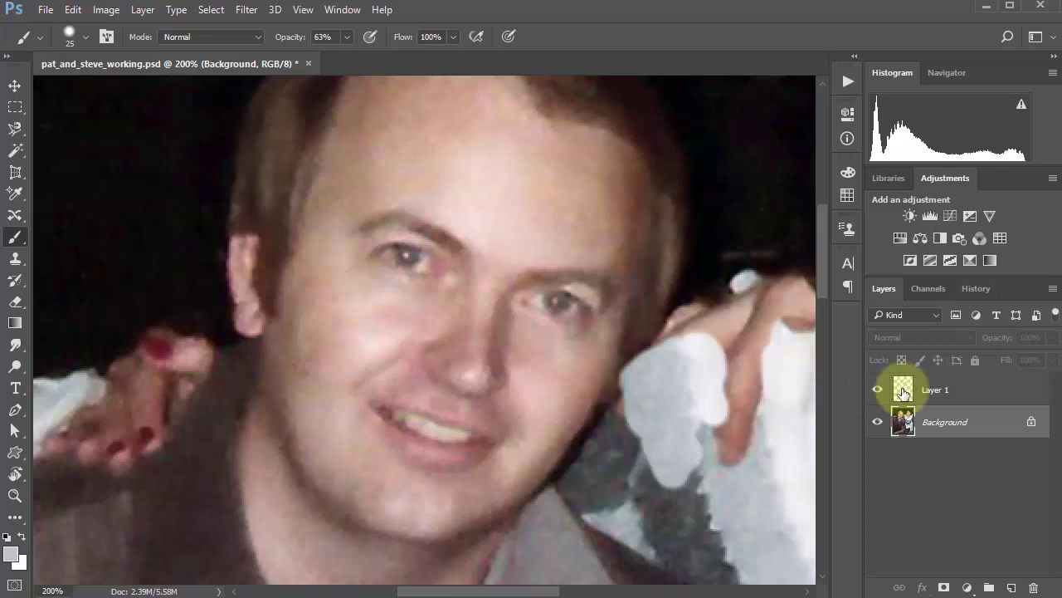
left_click(904, 390)
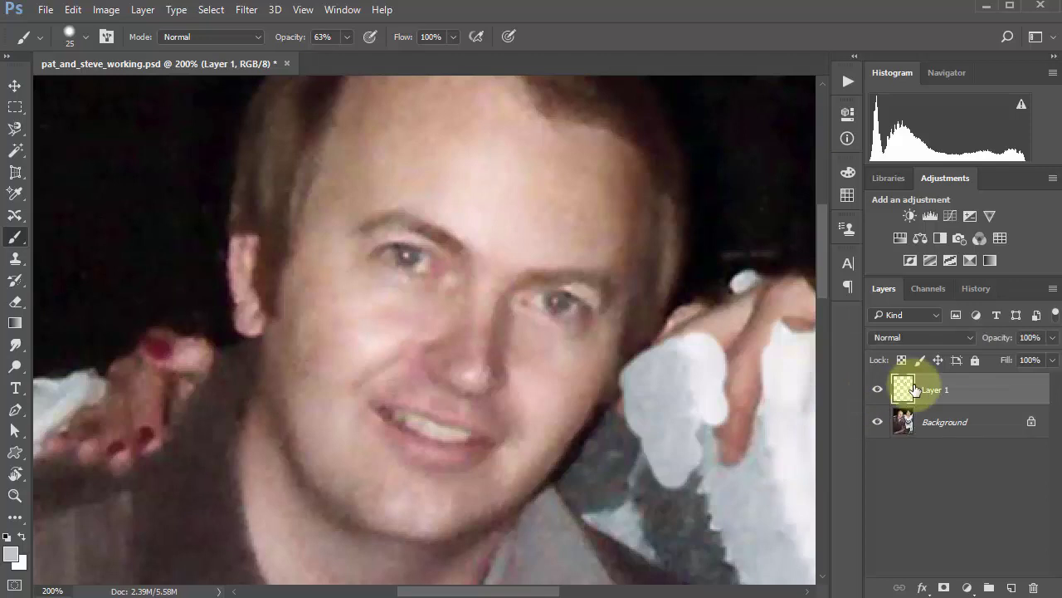
key("Delete")
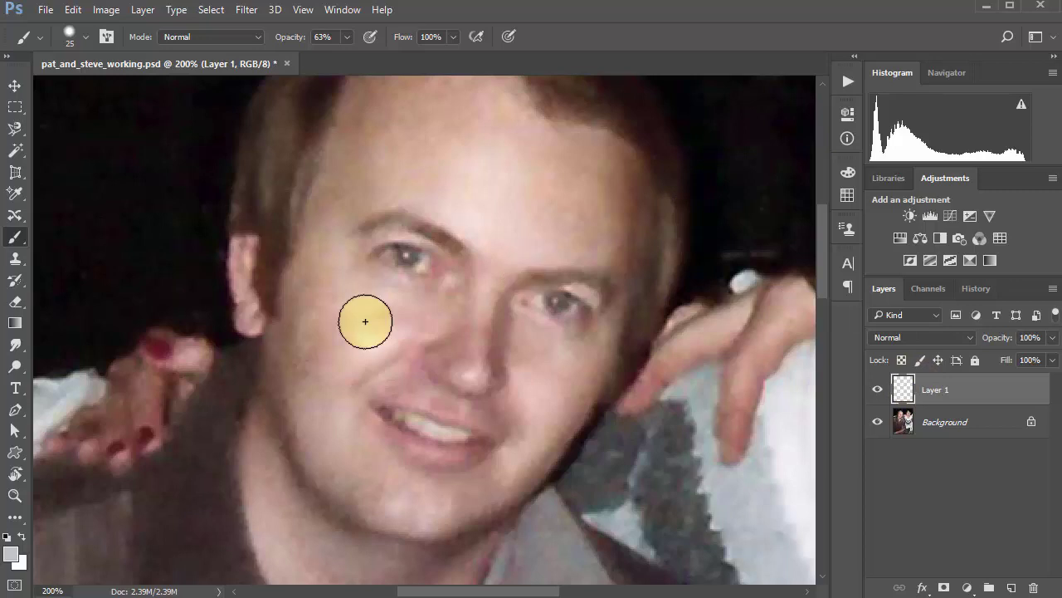
Set the foreground colour to a saturated blue and paint 63% opacity strokes over the man's brow, left eye and mouth
left_click(15, 554)
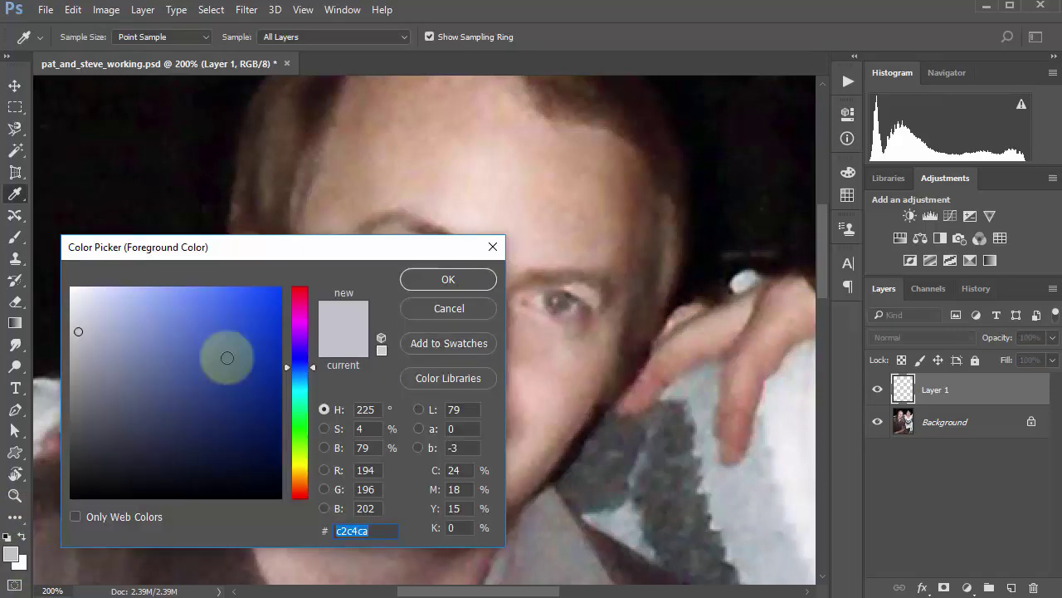
left_click(254, 328)
mouse_move(563, 211)
left_mouse_down()
mouse_move(354, 244)
mouse_move(297, 262)
left_mouse_up()
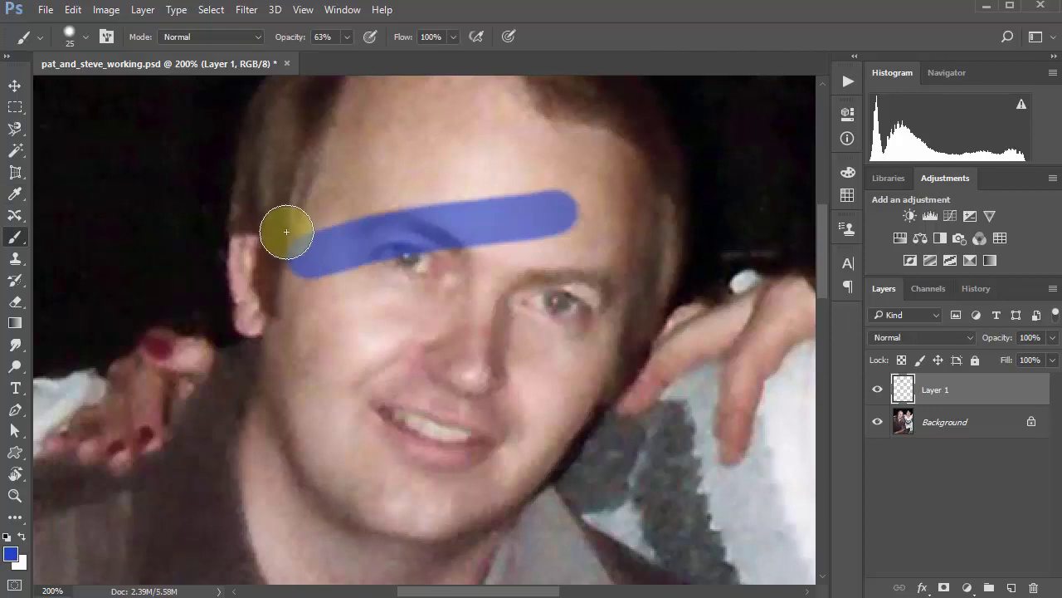
mouse_move(557, 296)
left_mouse_down()
mouse_move(540, 304)
mouse_move(573, 301)
left_mouse_up()
mouse_move(477, 431)
left_mouse_down()
mouse_move(373, 413)
mouse_move(502, 460)
left_mouse_up()
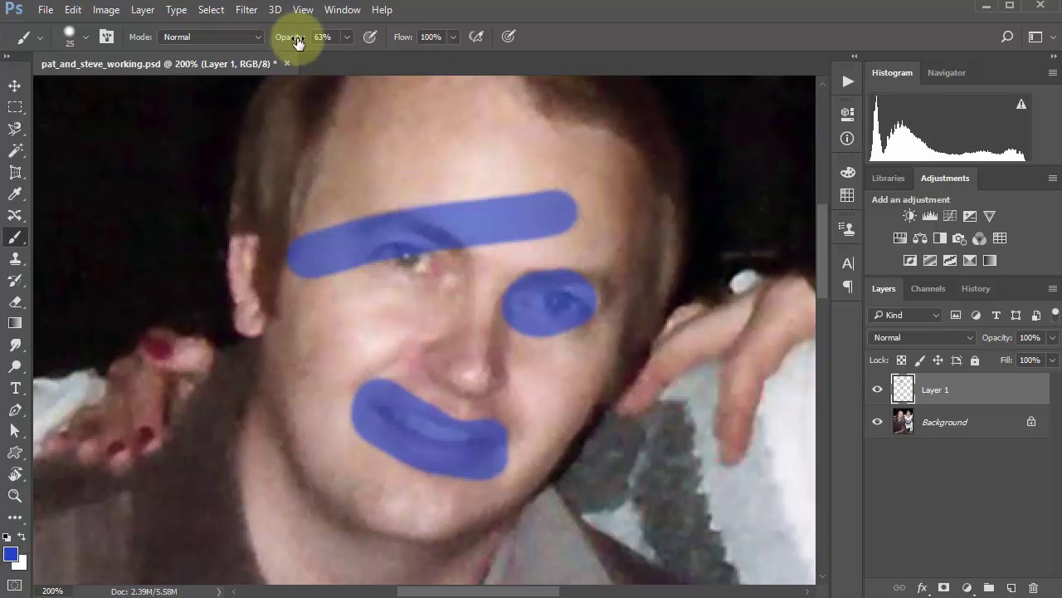
Set the brush opacity to 100% and paint solid blue strokes over the man's two eyes and mouth
left_click(347, 37)
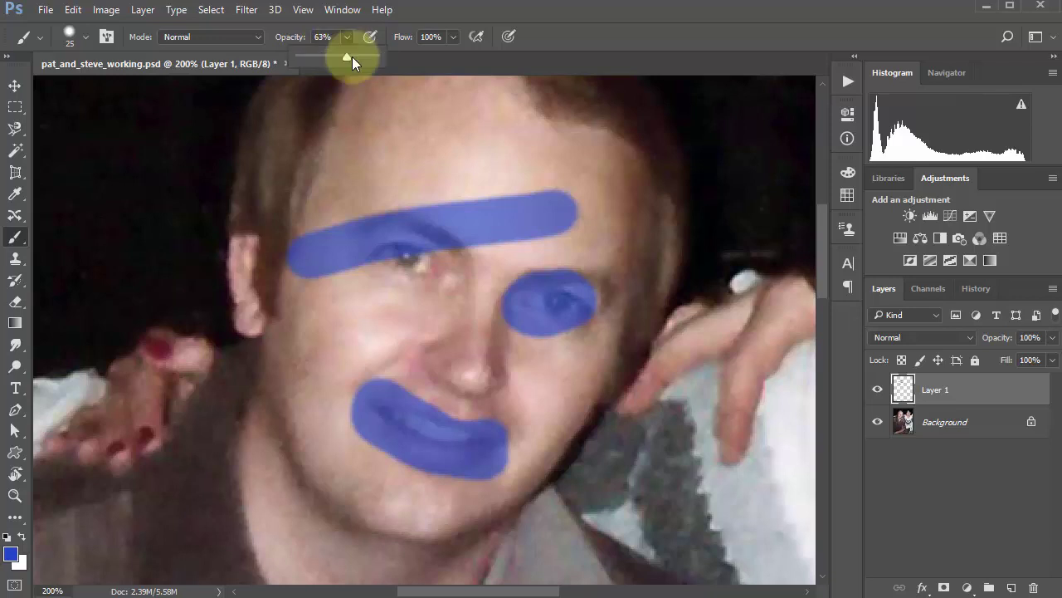
left_click_drag(347, 57, 384, 59)
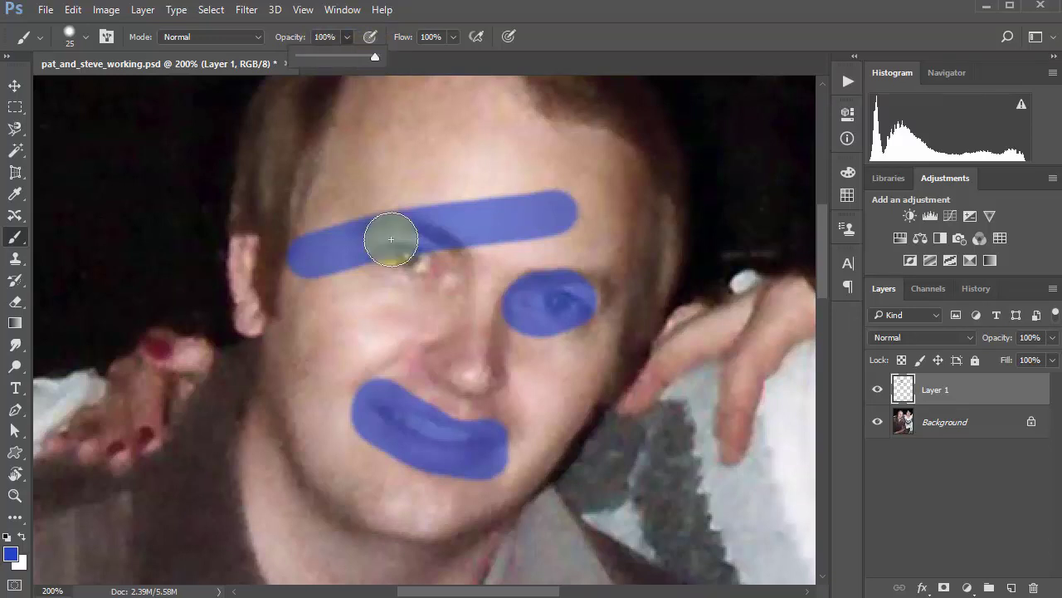
left_click_drag(392, 226, 439, 286)
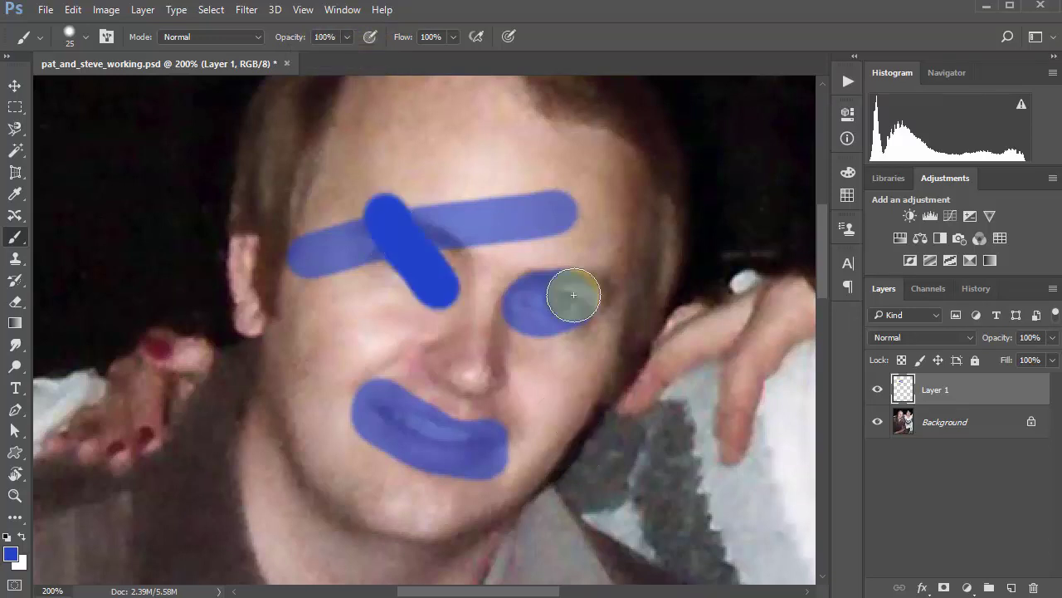
left_click_drag(565, 280, 554, 338)
left_click_drag(387, 408, 503, 437)
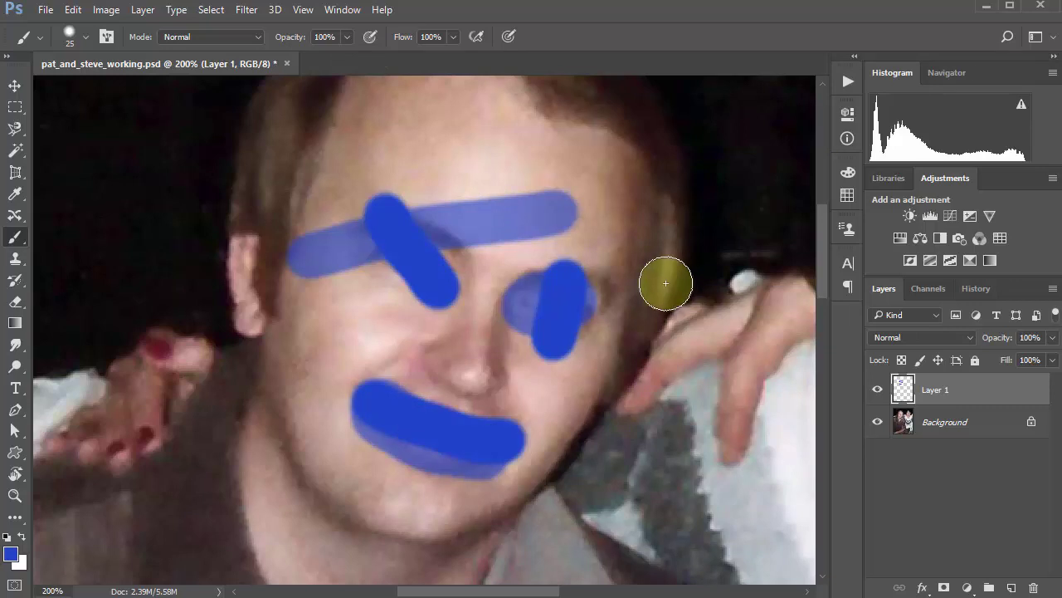
Undo all the blue brush strokes on the man's face
key("ctrl+alt+z")
key("ctrl+alt+z")
key("ctrl+alt+z")
key("ctrl+alt+z")
key("ctrl+alt+z")
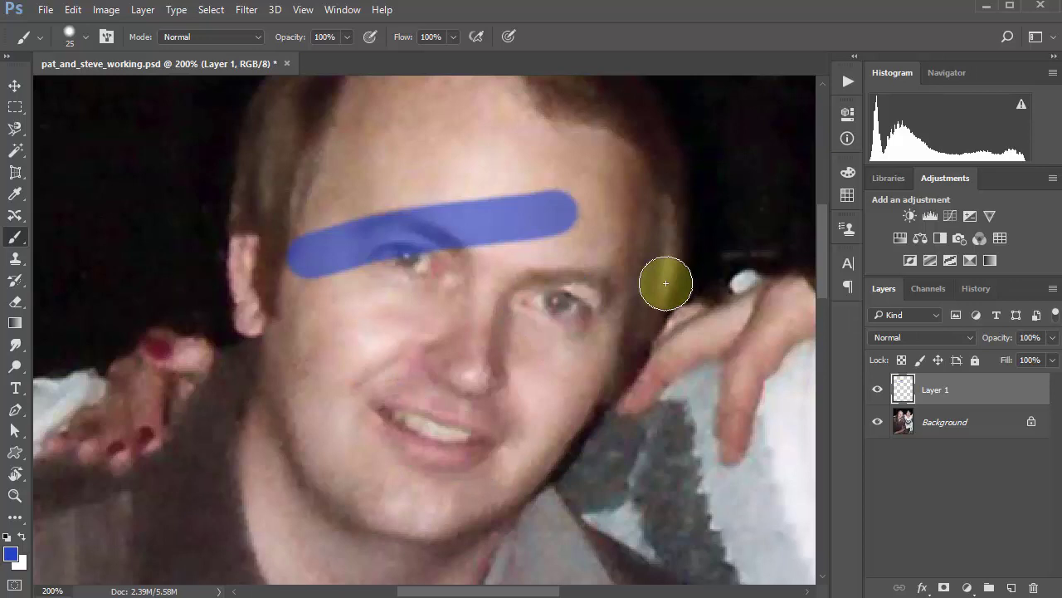
key("ctrl+alt+z")
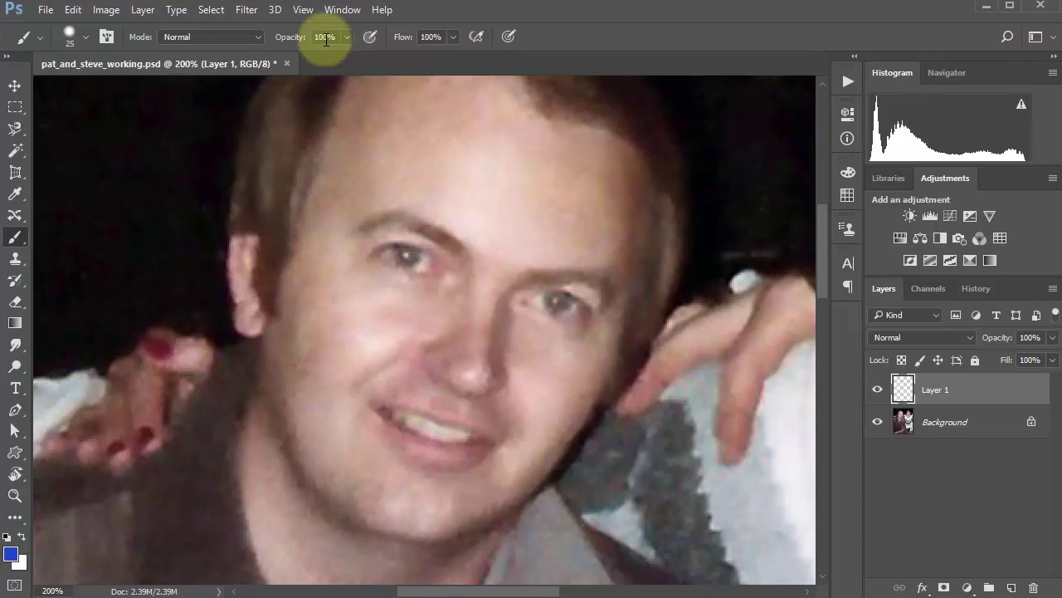
Set the brush flow to 15% and paint blue strokes over the man's two eyes
left_click(454, 36)
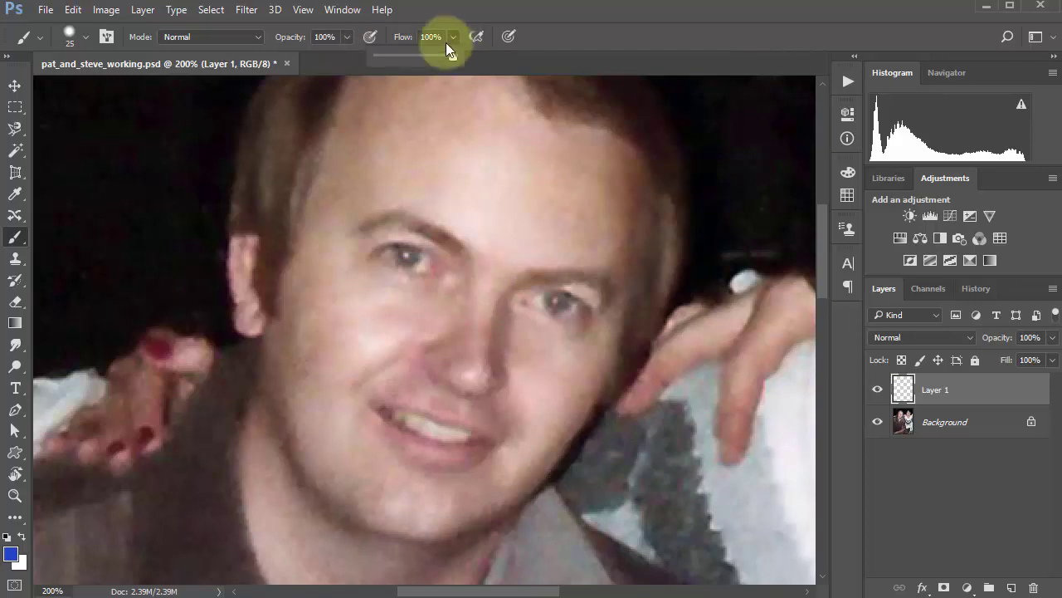
left_click(388, 56)
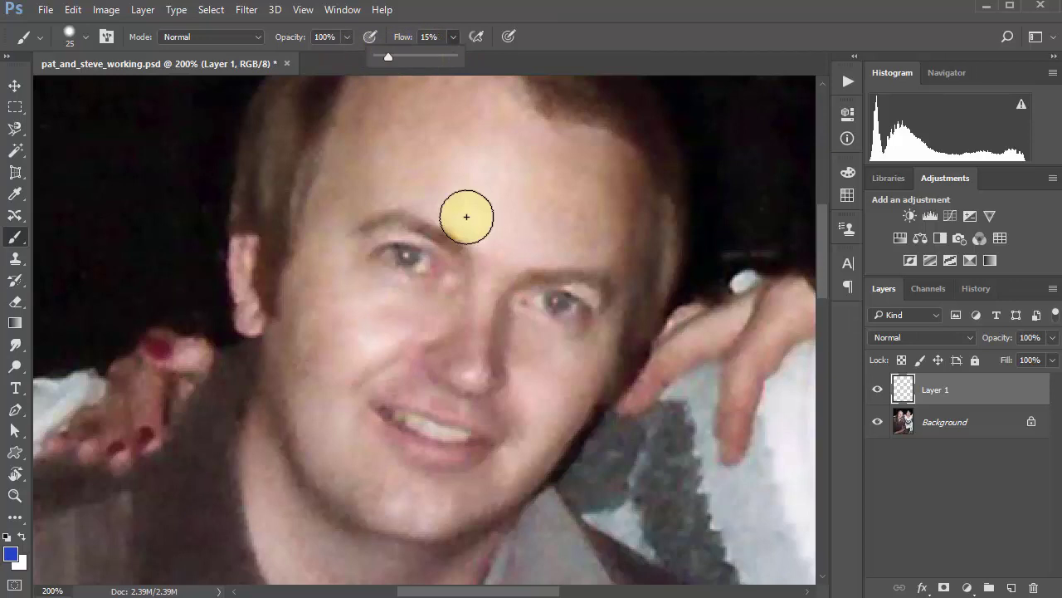
left_click_drag(397, 239, 544, 299)
mouse_move(550, 257)
left_mouse_down()
mouse_move(567, 342)
mouse_move(560, 276)
mouse_move(536, 299)
left_mouse_up()
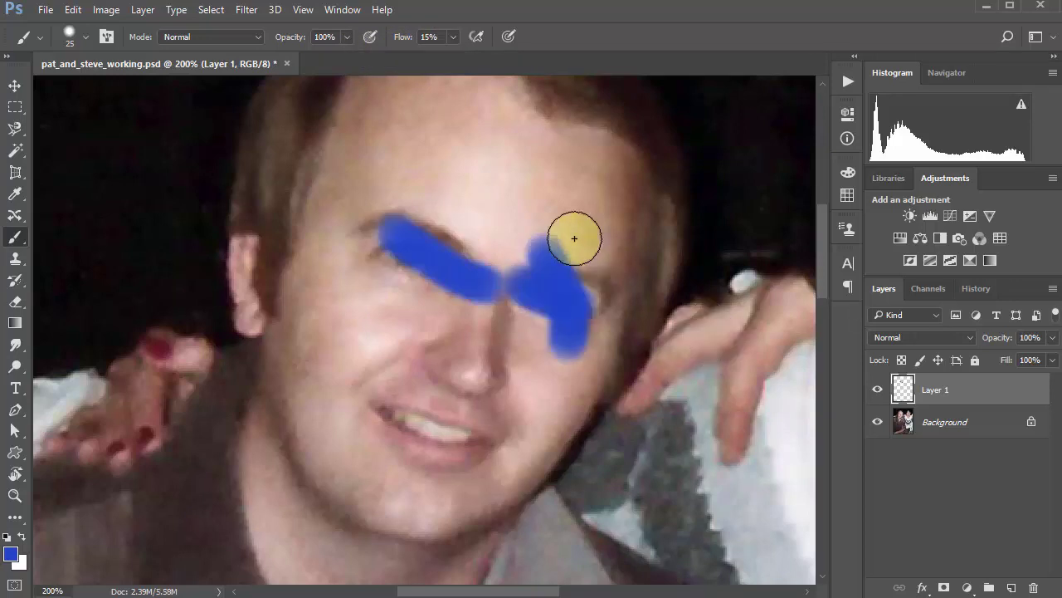
Undo the blue strokes painted with reduced flow over the man's eyes
key("ctrl+z")
key("ctrl+alt+z")
key("ctrl+alt+z")
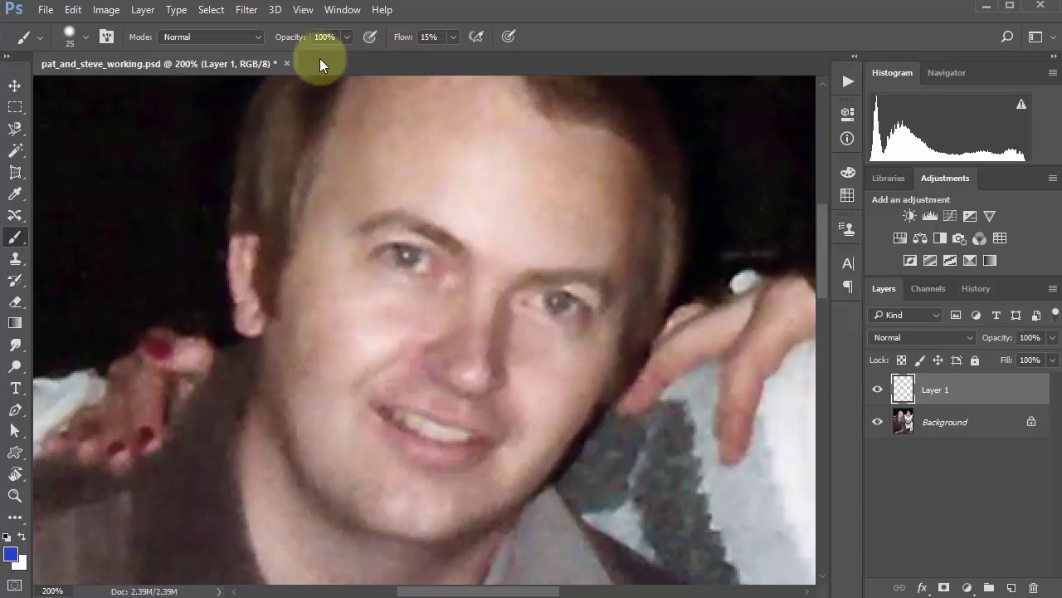
Set the brush opacity to 51% and paint a blue stroke across the man's eyes
left_click(347, 36)
left_click_drag(346, 56, 302, 54)
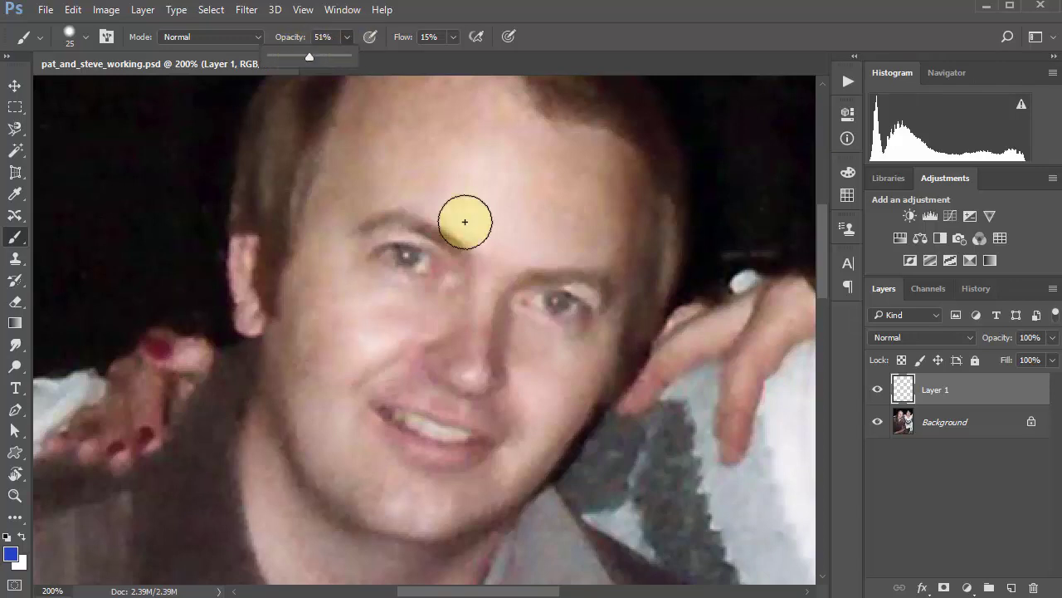
mouse_move(383, 247)
left_mouse_down()
mouse_move(417, 266)
mouse_move(588, 309)
mouse_move(577, 220)
left_mouse_up()
Set the brush flow to 100% and paint a curved blue stroke from the man's cheek under the nose up to his forehead
left_click(453, 36)
left_click_drag(449, 55, 521, 58)
mouse_move(325, 289)
left_mouse_down()
mouse_move(471, 354)
mouse_move(544, 356)
mouse_move(601, 282)
mouse_move(557, 201)
left_mouse_up()
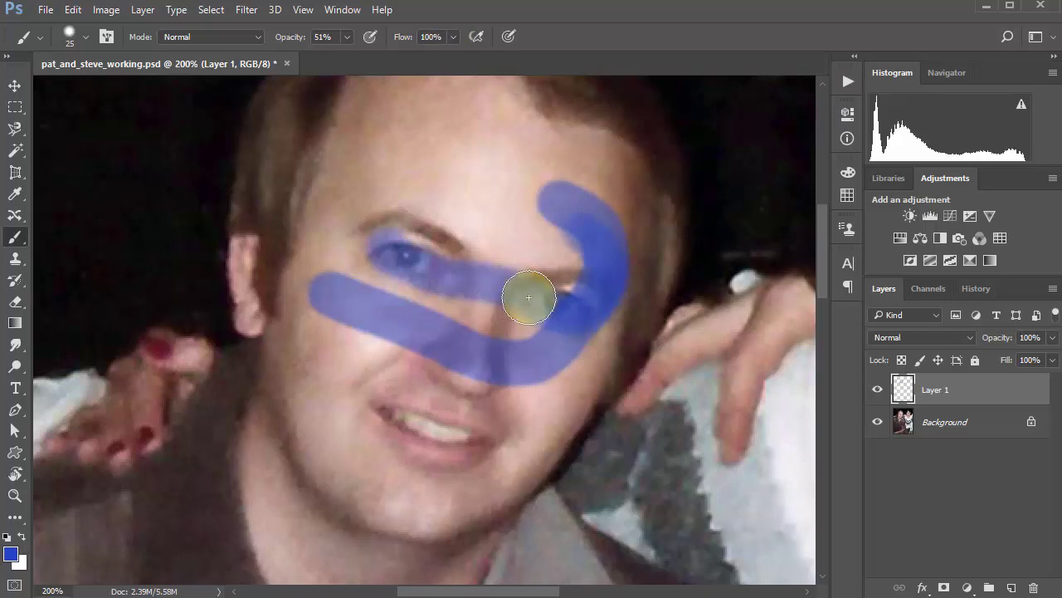
Undo the semi-transparent blue strokes and set the brush opacity to 100%
key("ctrl+alt+z")
key("ctrl+alt+z")
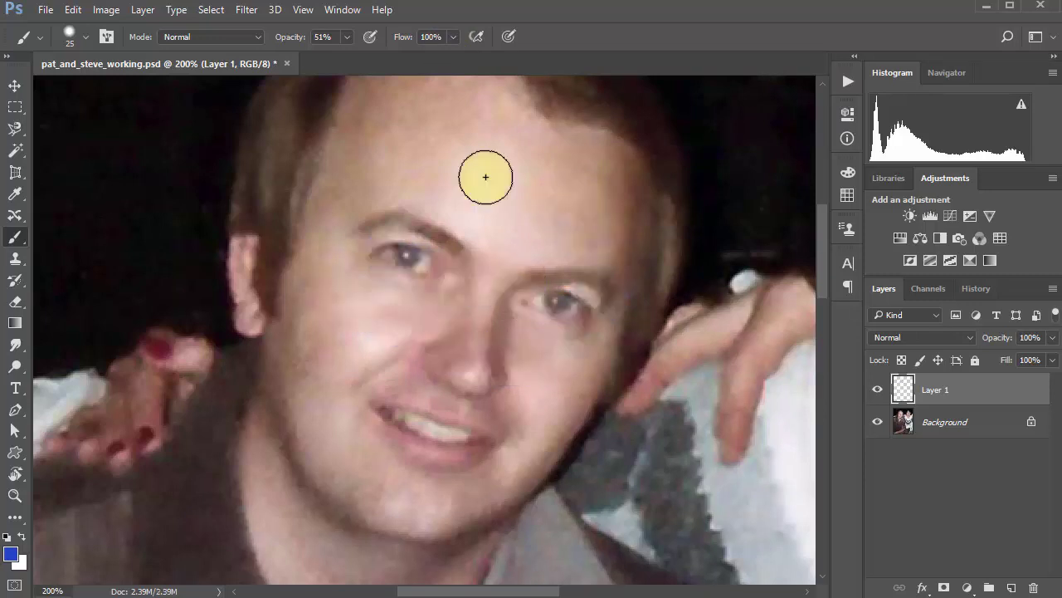
left_click_drag(301, 46, 351, 47)
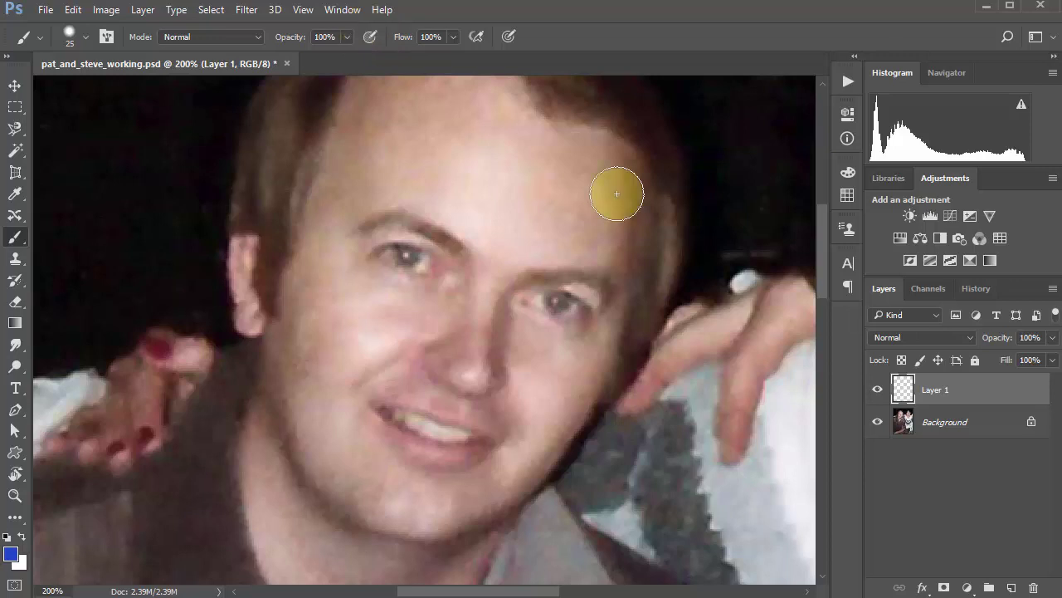
Enable airbrush-style build-up and paint solid blue strokes across the man's eyes and brow
left_click(477, 37)
left_click_drag(372, 226, 552, 278)
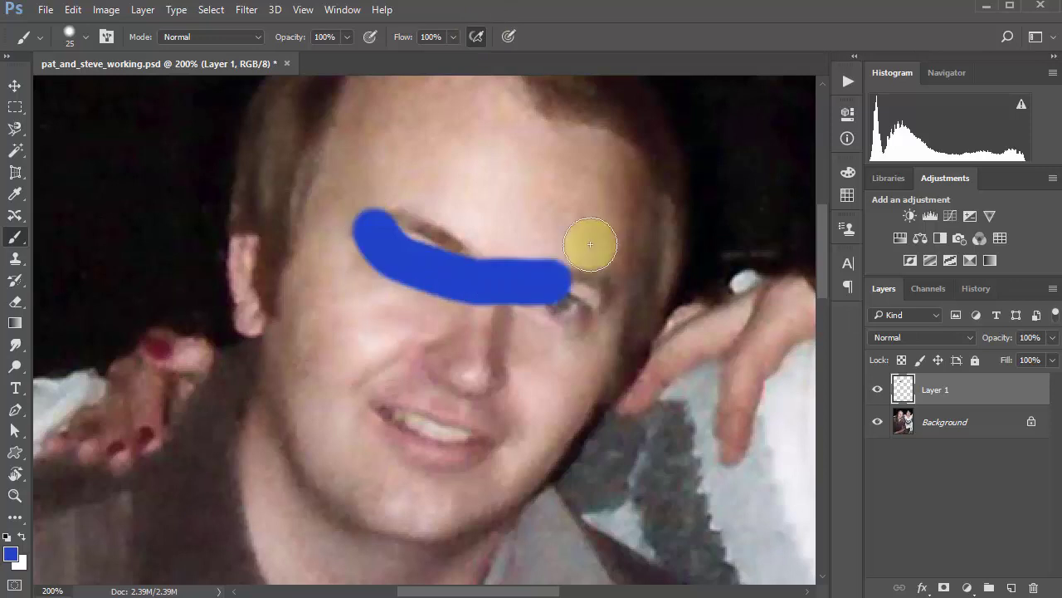
mouse_move(357, 253)
left_mouse_down()
mouse_move(393, 297)
mouse_move(604, 283)
left_mouse_up()
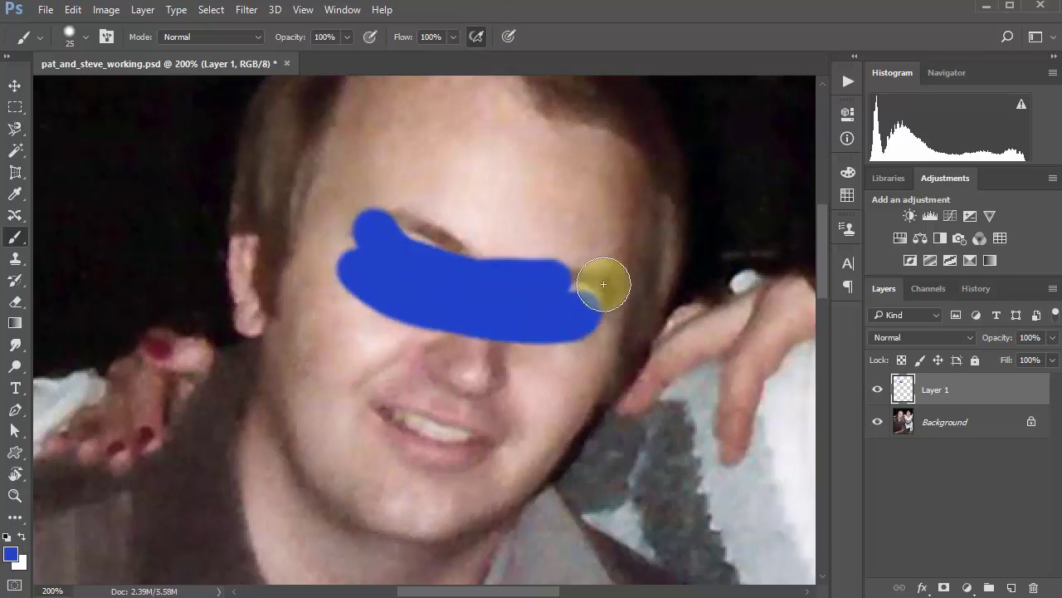
left_click(440, 193)
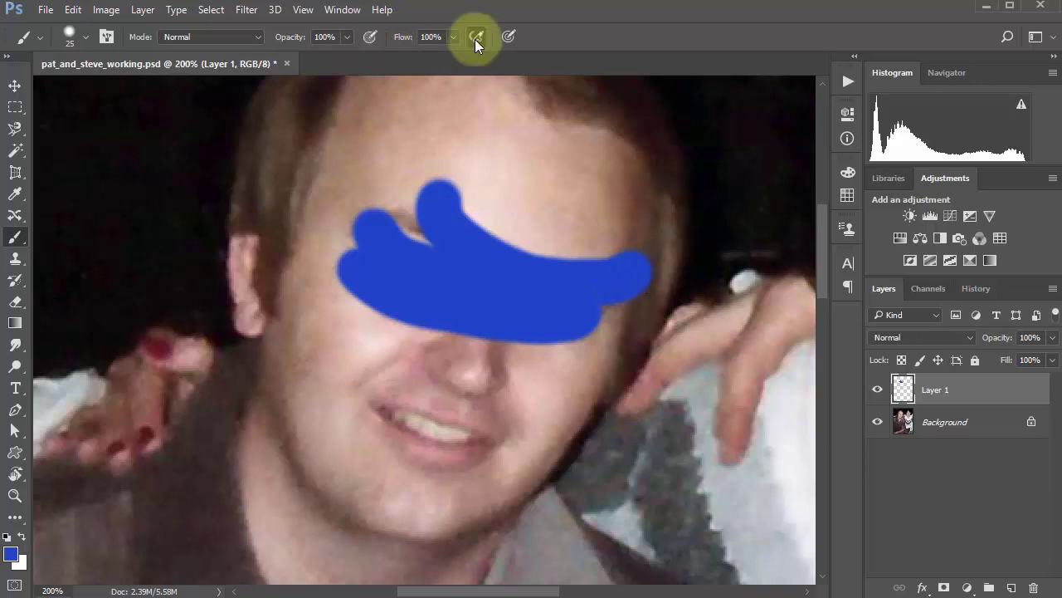
Turn off airbrush-style build-up, paint blue strokes across the man's forehead, and undo all the blue paint
left_click(449, 157)
left_click_drag(492, 194, 635, 223)
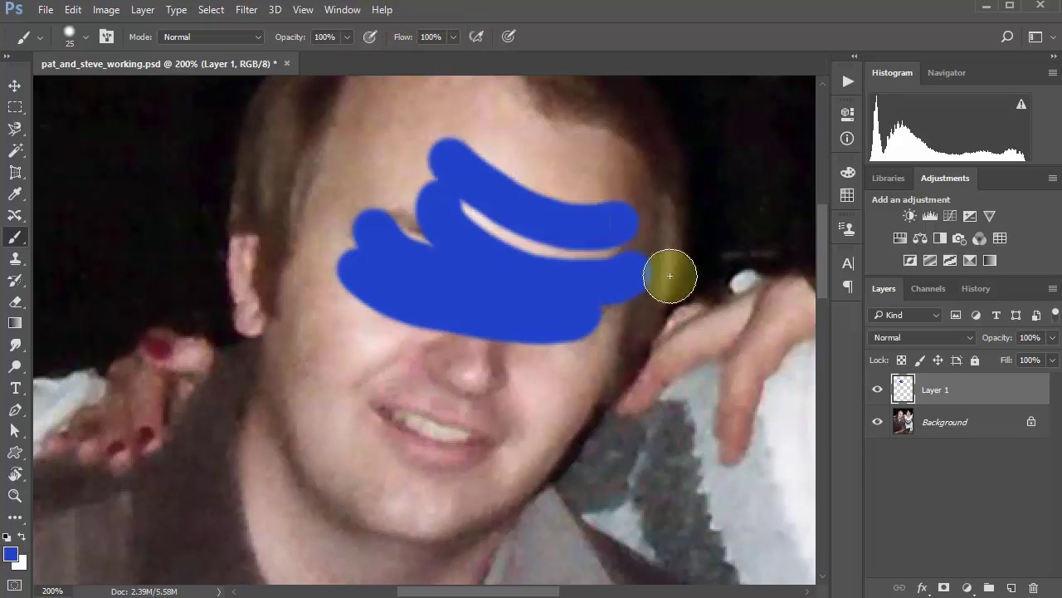
left_click_drag(438, 148, 581, 277)
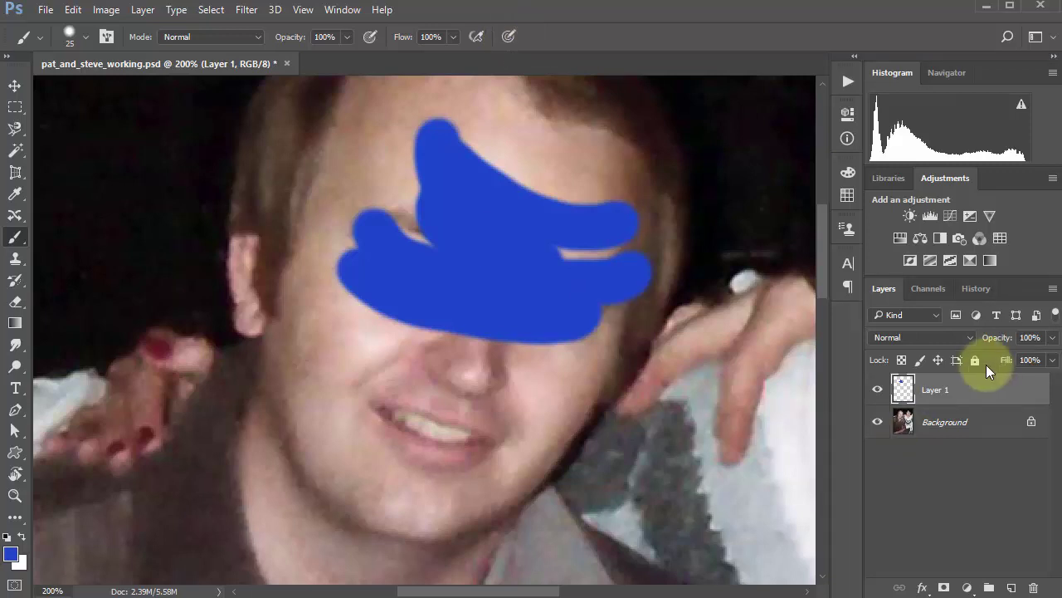
key("ctrl+z")
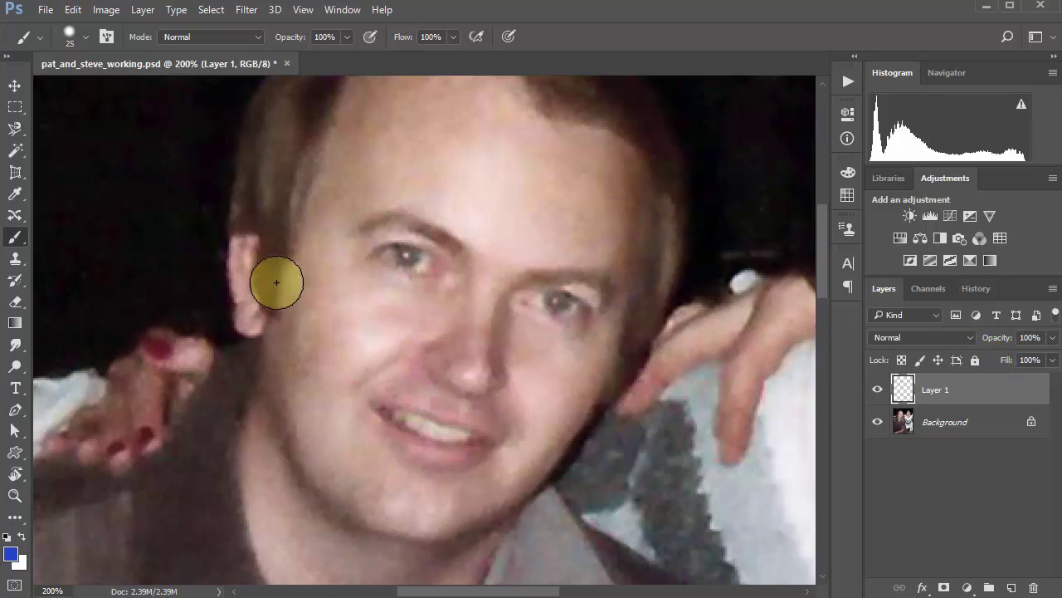
Switch to the Mixer Brush tool and bring the man's whole head into view
right_click(14, 238)
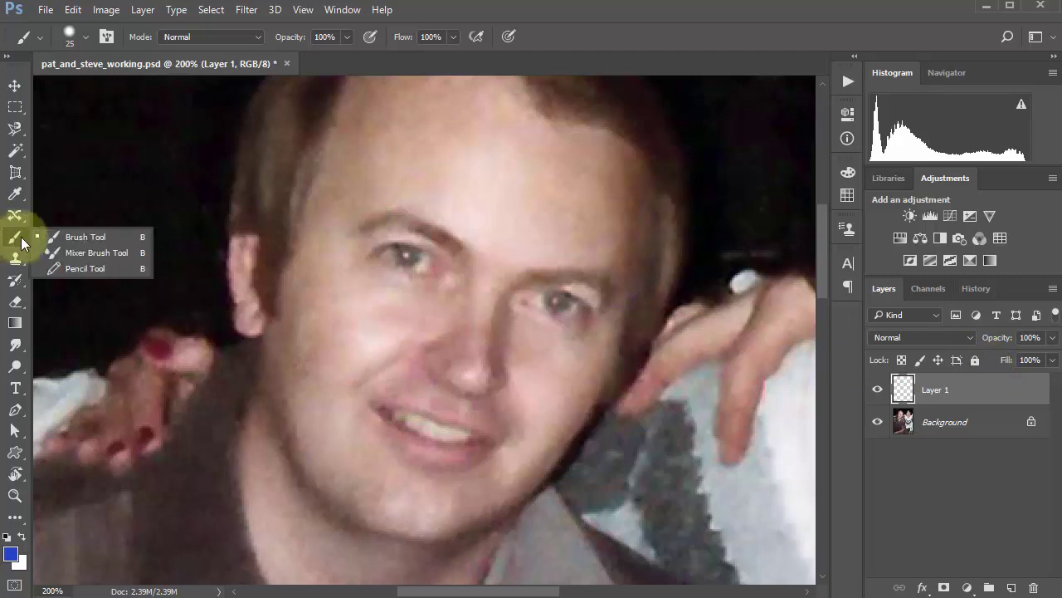
left_click(99, 255)
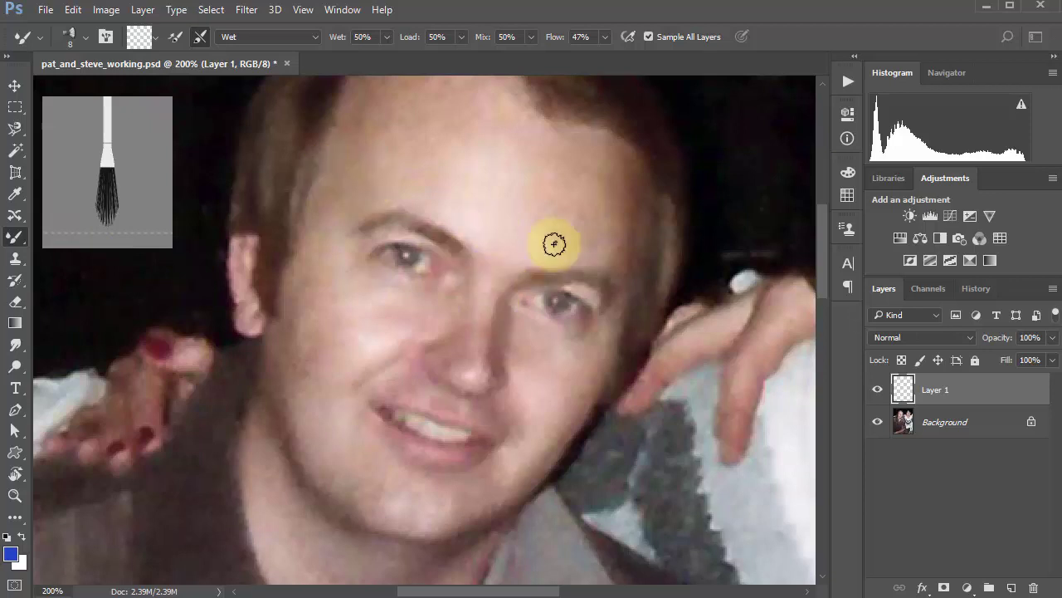
key("space")
left_click_drag(455, 182, 483, 261)
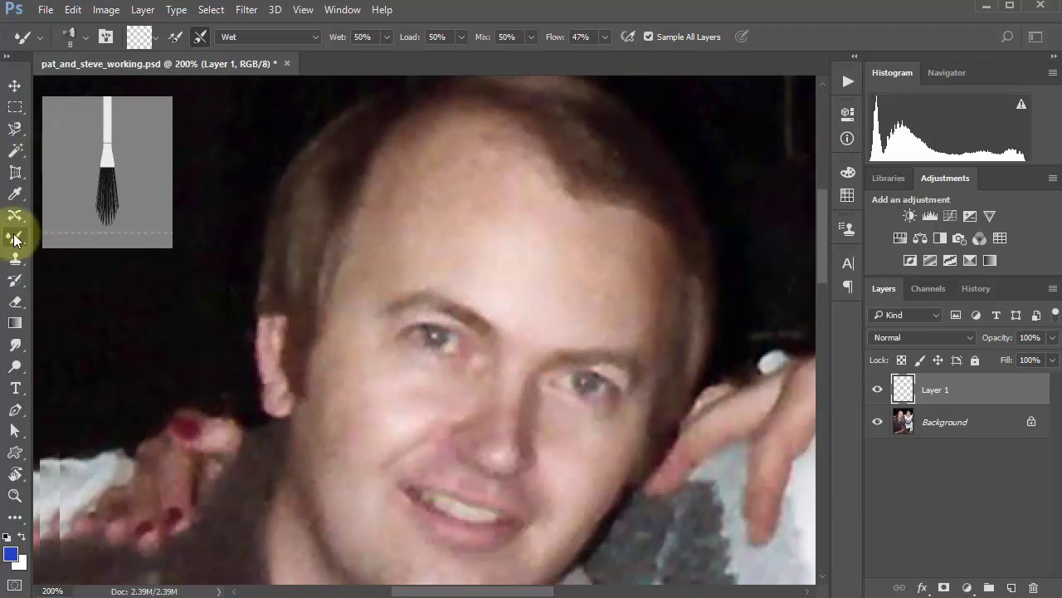
Browse the brush presets available for the Mixer Brush
left_click(71, 38)
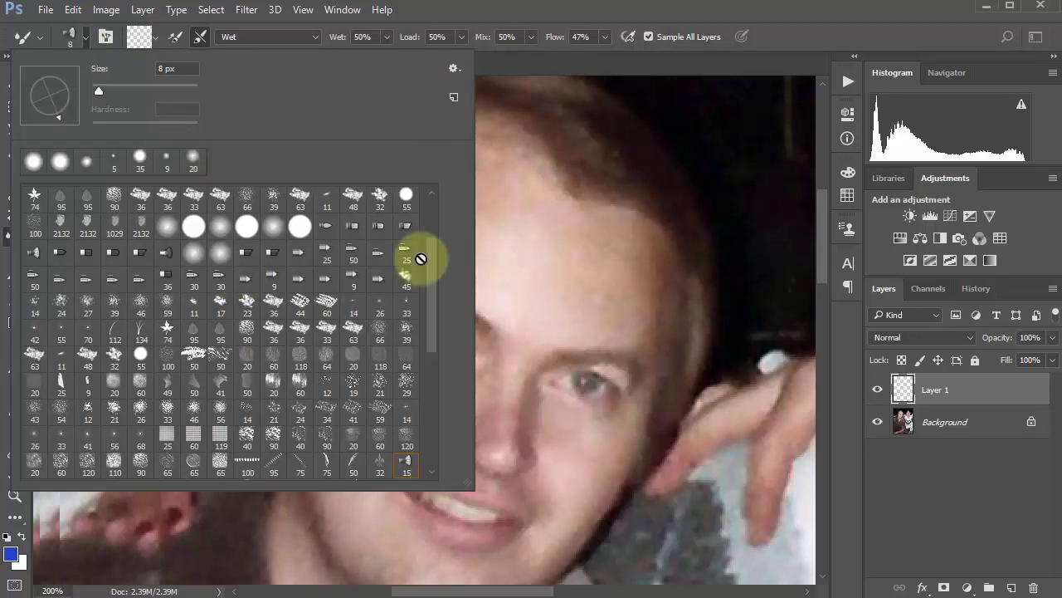
scroll(434, 277, "down", 2)
scroll(434, 263, "up", 4)
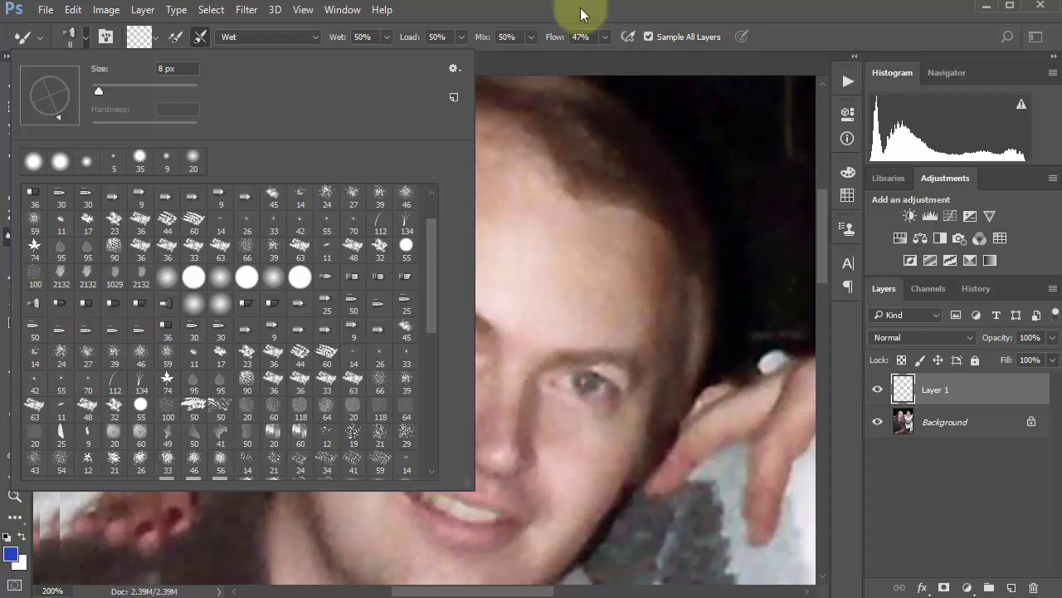
mouse_move(432, 257)
left_mouse_down()
mouse_move(433, 402)
mouse_move(422, 225)
mouse_move(435, 390)
mouse_move(445, 224)
left_mouse_up()
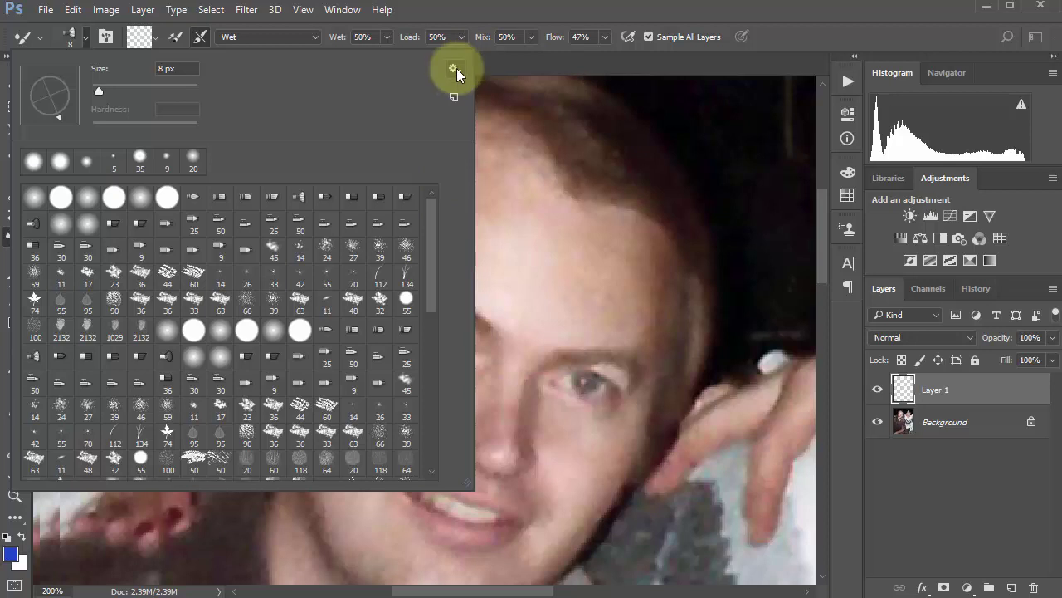
left_click(454, 69)
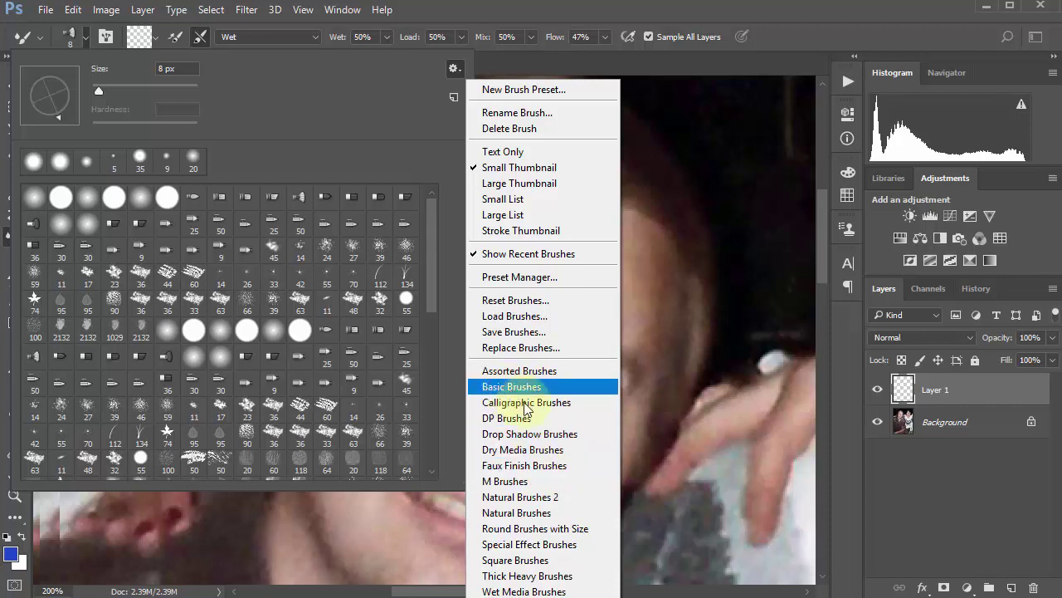
left_click(552, 513)
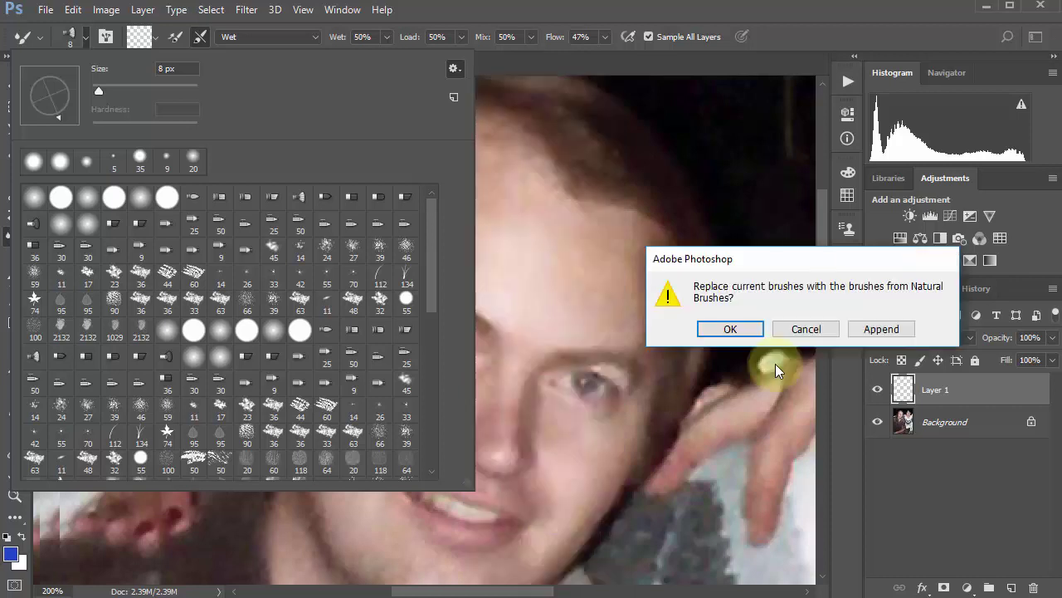
left_click_drag(742, 254, 665, 220)
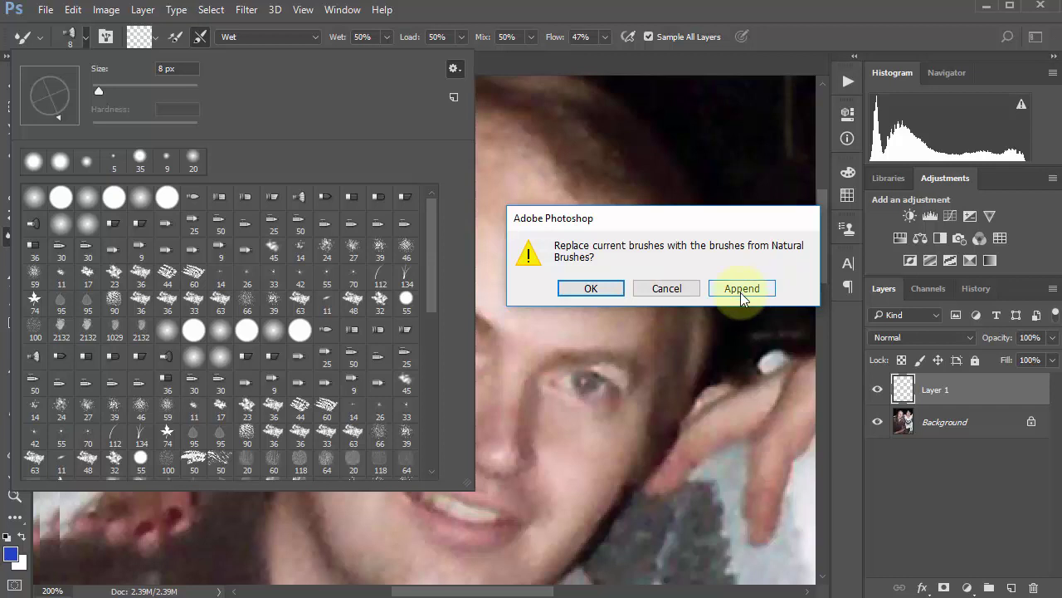
left_click(670, 290)
Look through the remaining brush presets, and show the detailed Brush settings over the photo
left_click_drag(434, 294, 454, 454)
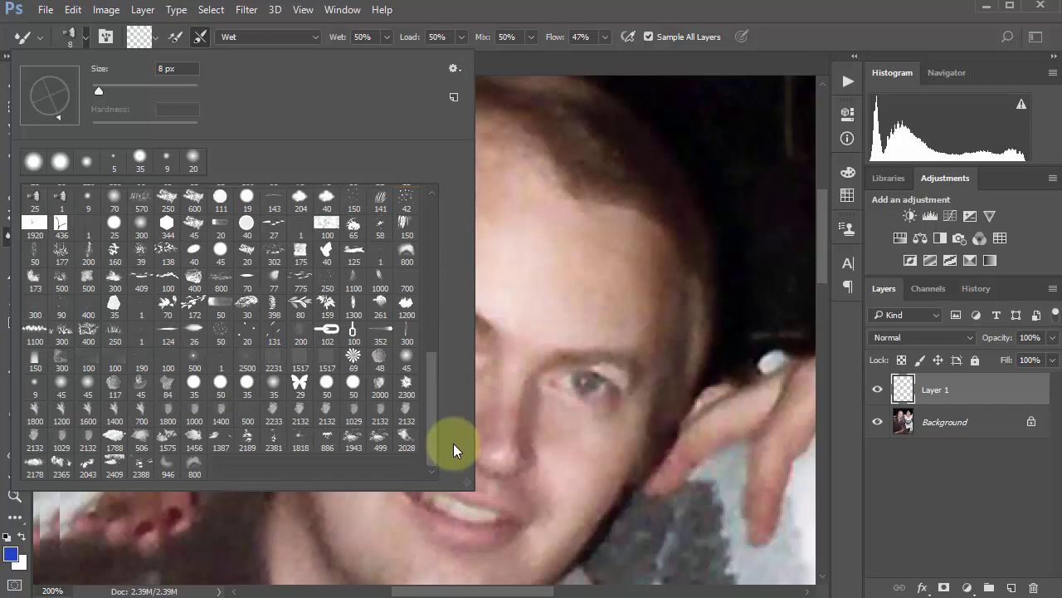
left_click(654, 12)
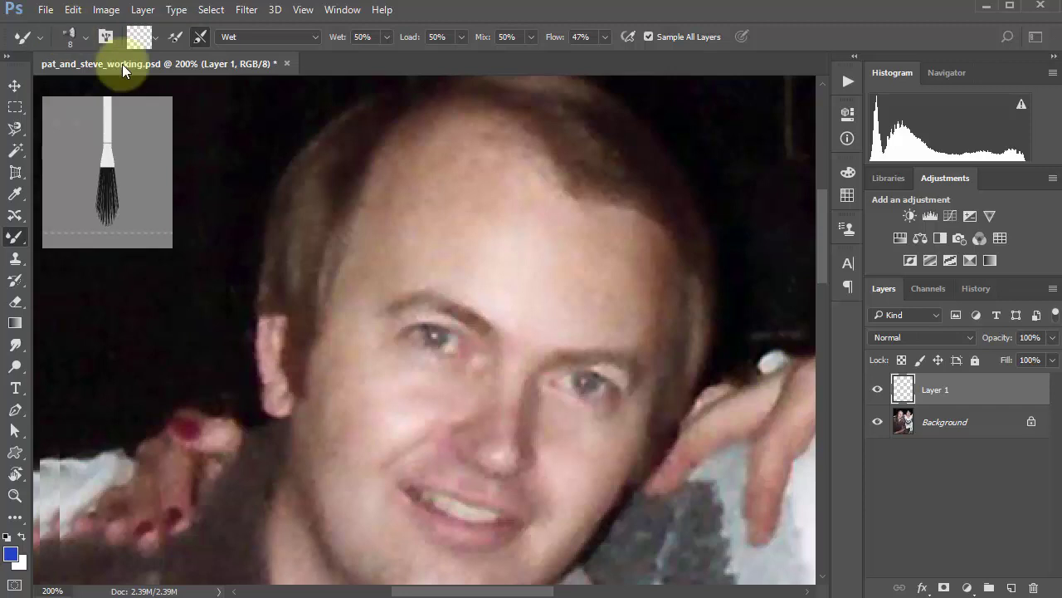
left_click(64, 33)
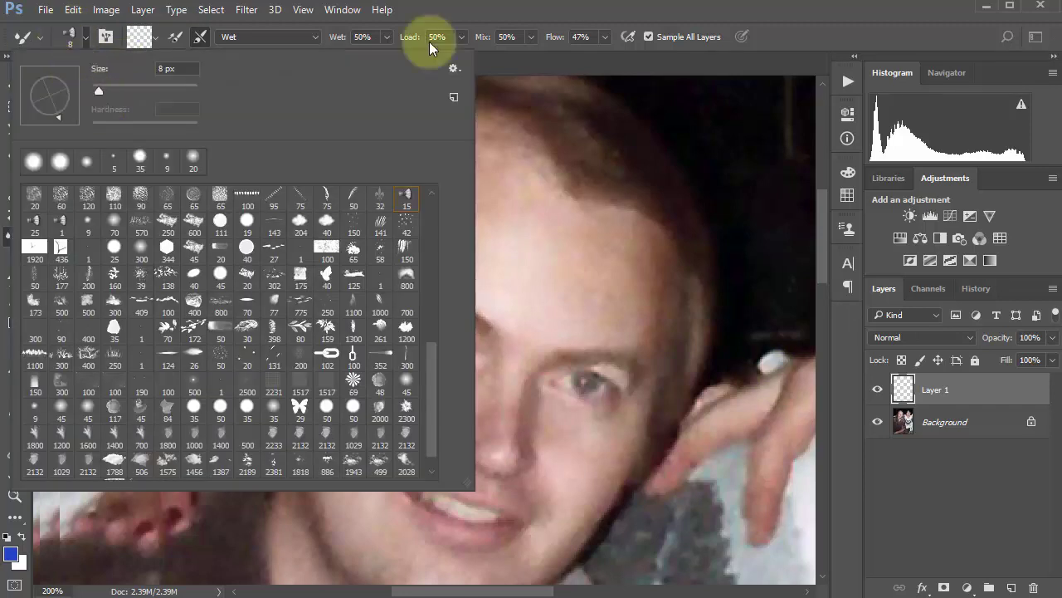
left_click(90, 35)
left_click(98, 38)
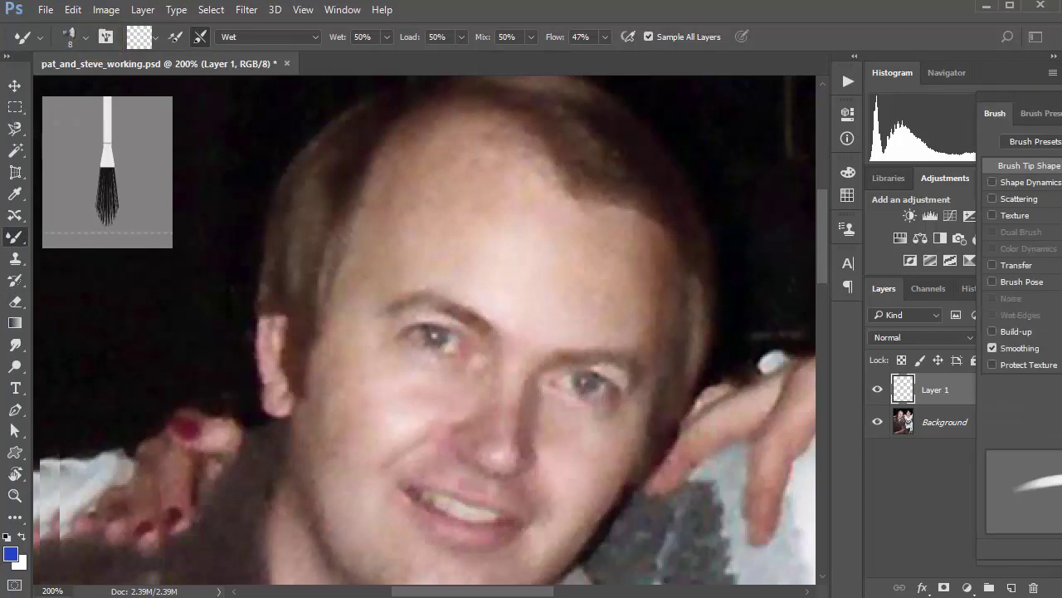
left_click_drag(866, 78, 612, 83)
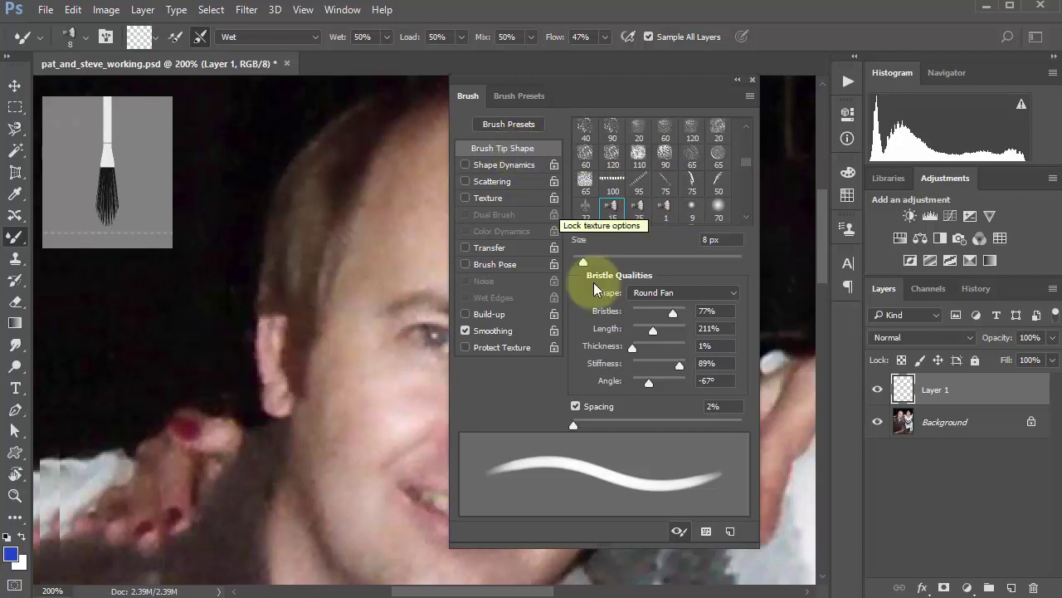
Set the Round Fan tip to 44% bristles, 270% length, 38% thickness, 57% stiffness, -124° angle and 27% spacing
left_click(697, 292)
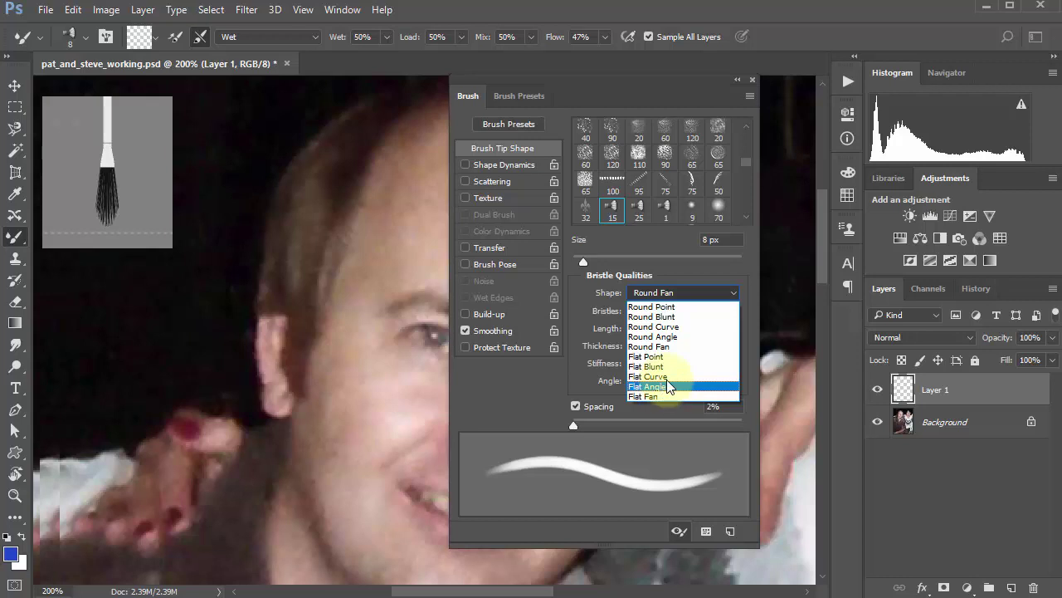
left_click(628, 91)
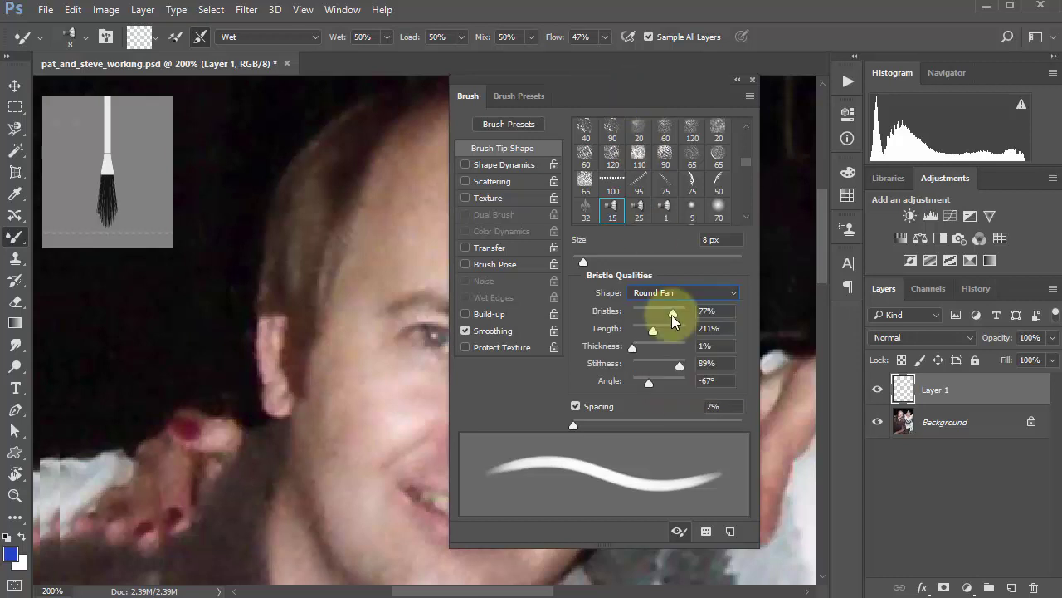
mouse_move(672, 315)
left_mouse_down()
mouse_move(648, 316)
mouse_move(680, 317)
mouse_move(636, 324)
left_mouse_up()
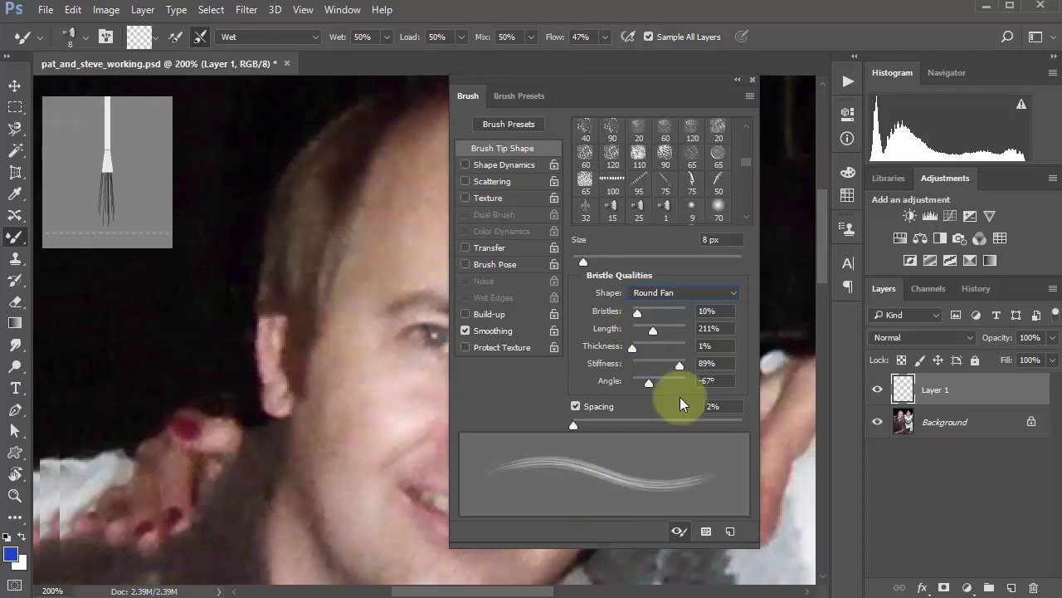
mouse_move(640, 312)
left_mouse_down()
mouse_move(673, 334)
mouse_move(636, 339)
mouse_move(657, 335)
mouse_move(640, 335)
mouse_move(652, 343)
mouse_move(664, 326)
mouse_move(636, 346)
mouse_move(659, 349)
mouse_move(642, 349)
mouse_move(635, 365)
mouse_move(662, 364)
mouse_move(652, 385)
mouse_move(634, 385)
mouse_move(672, 388)
mouse_move(641, 389)
left_mouse_up()
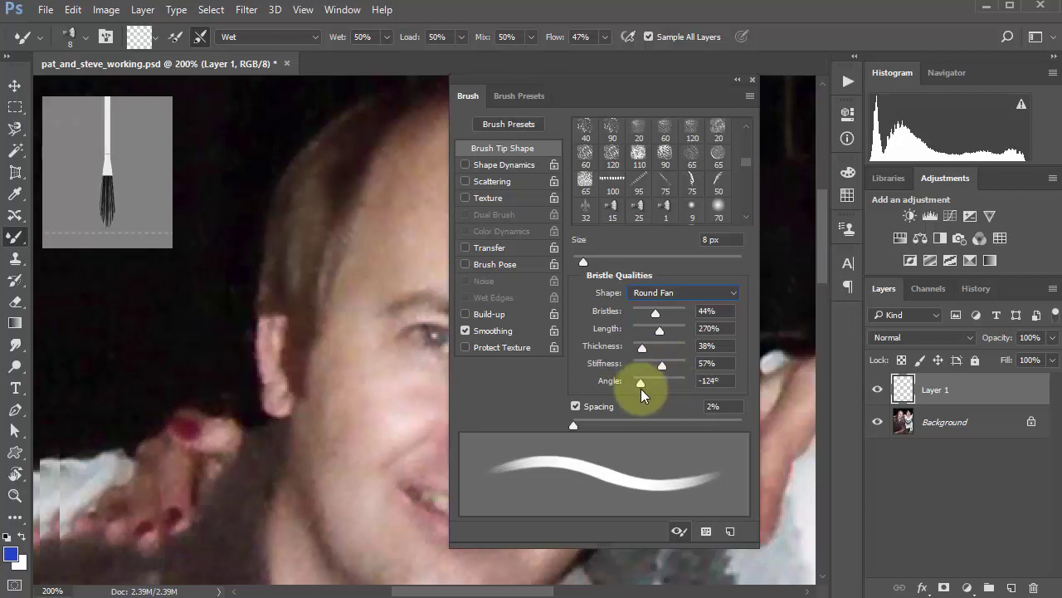
mouse_move(590, 427)
left_mouse_down()
mouse_move(636, 427)
mouse_move(594, 429)
left_mouse_up()
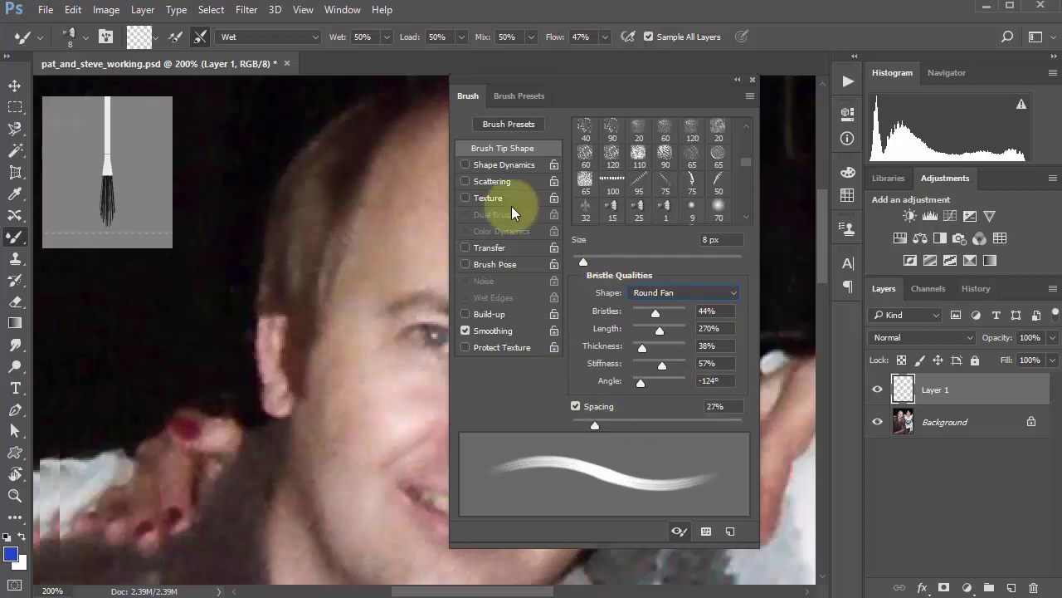
Enable Shape Dynamics and Scattering for the Mixer Brush tip
left_click(484, 168)
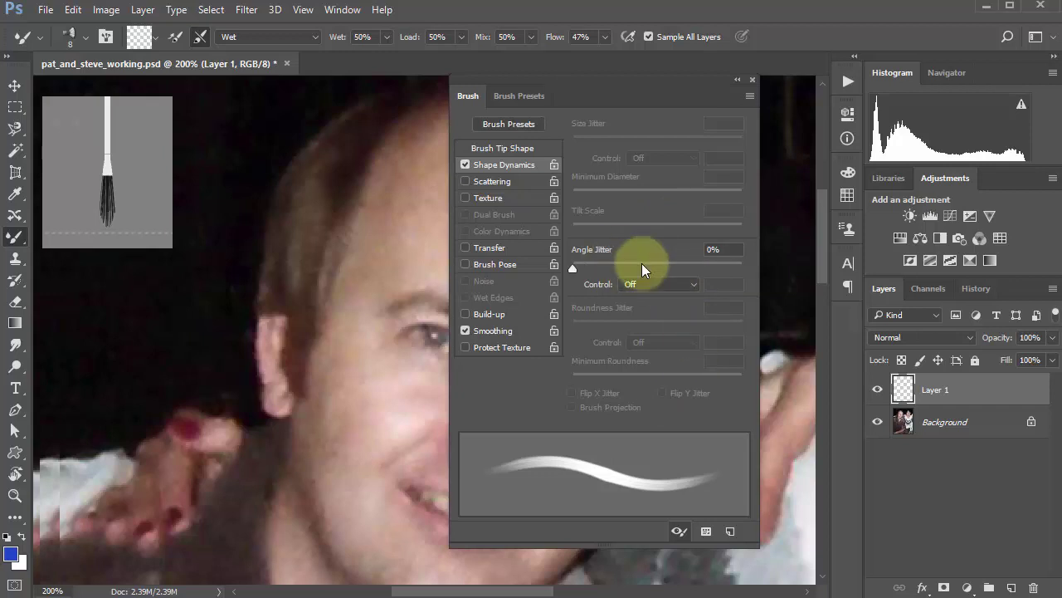
left_click(488, 181)
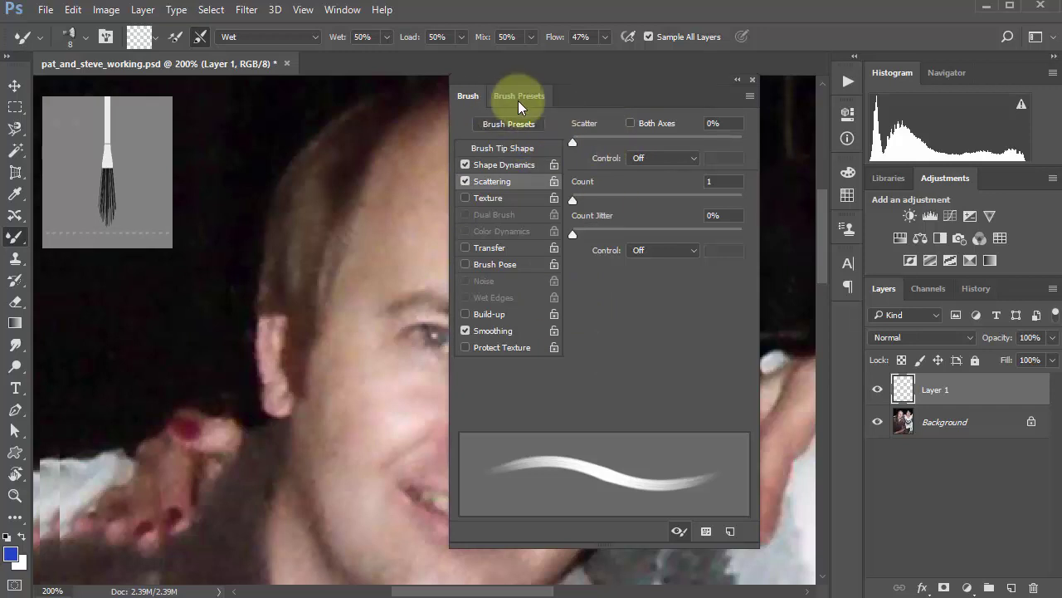
Turn off Scattering for the Mixer Brush tip and have the brush reload the foreground color after each stroke
left_click(464, 181)
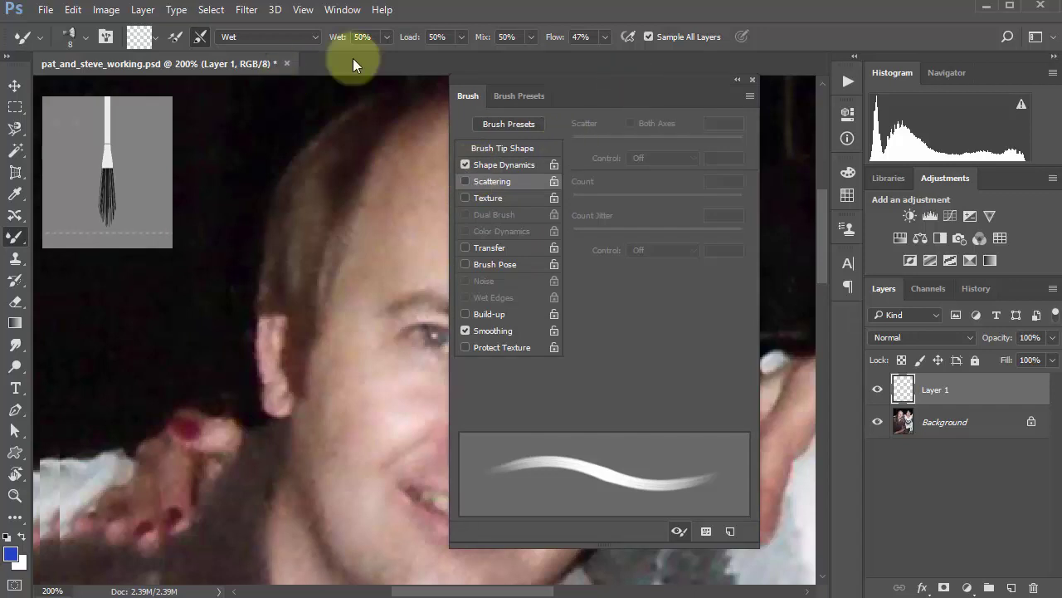
left_click(751, 78)
left_click(176, 38)
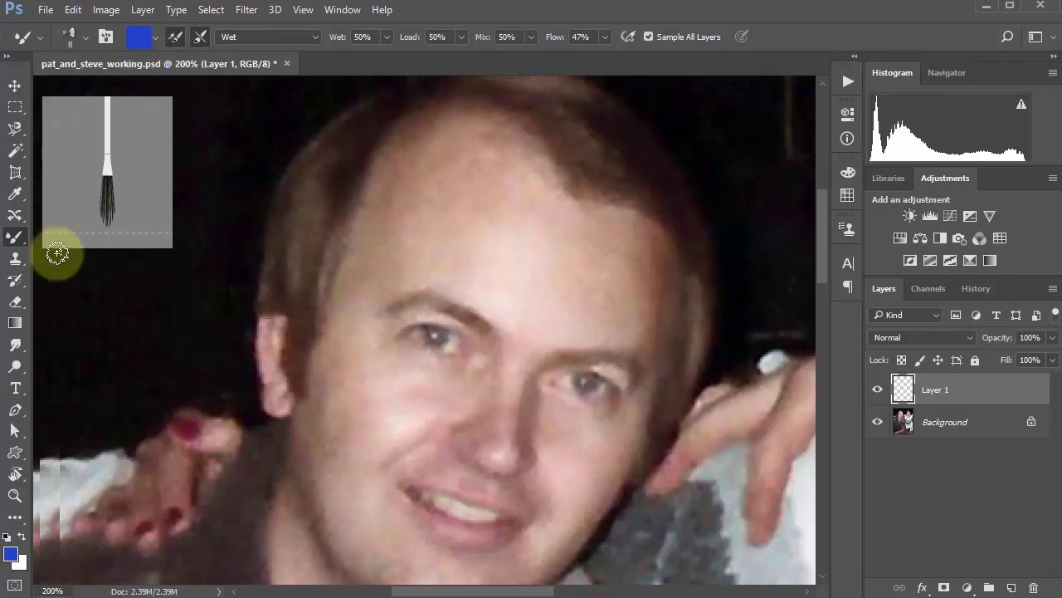
Place two color sampler points at the inner end of the man's eyebrow and collapse the sampled color information
key("i")
left_click(466, 317)
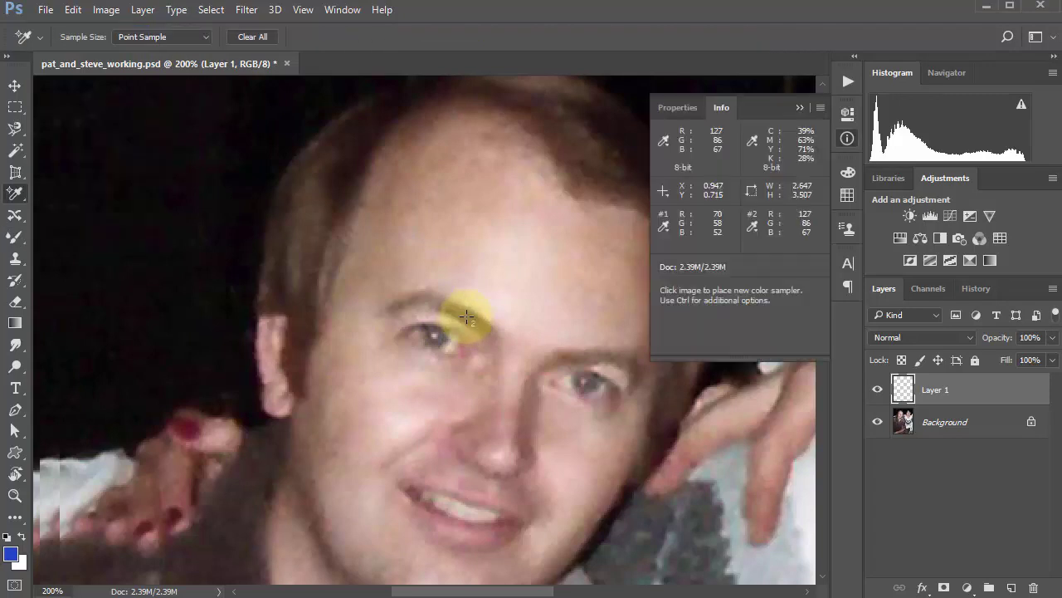
left_click(473, 318)
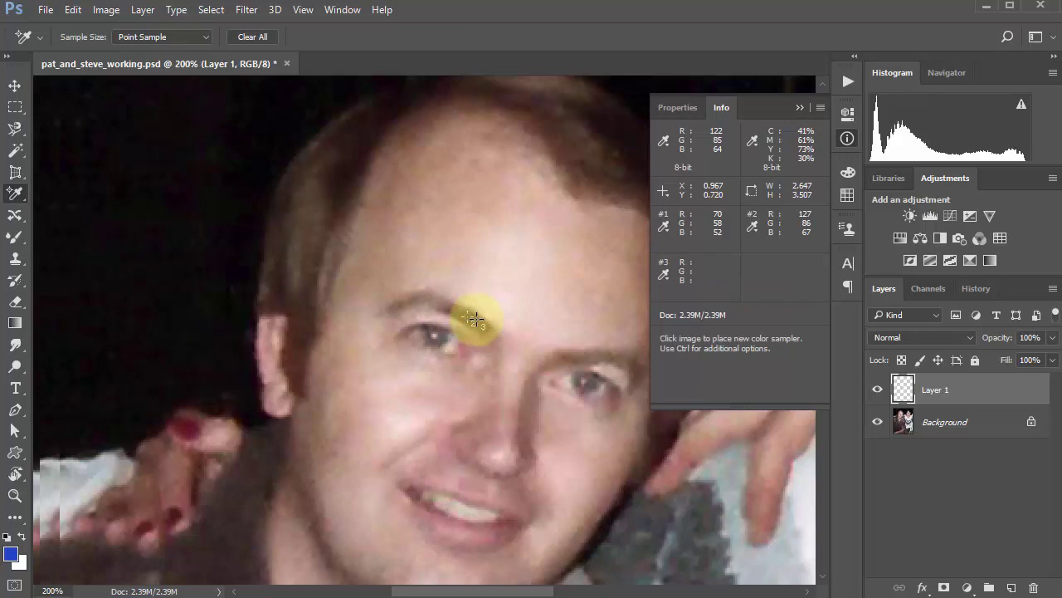
left_click(800, 108)
Set the foreground color to the brown sampled from the man's eyebrow, with hue 21°, saturation 45% and brightness 53%
left_click(11, 554)
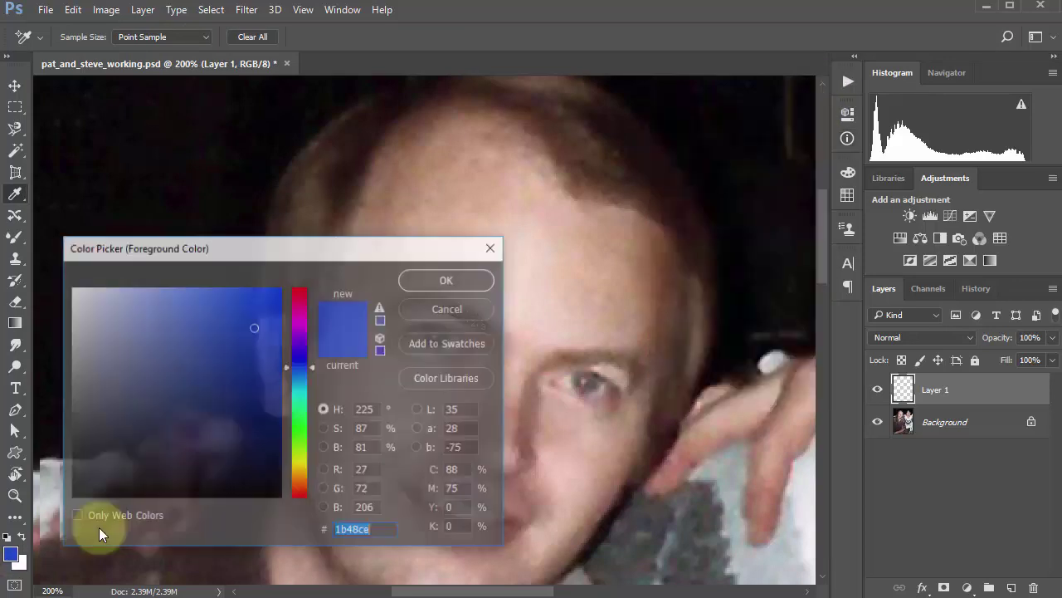
left_click_drag(420, 245, 426, 368)
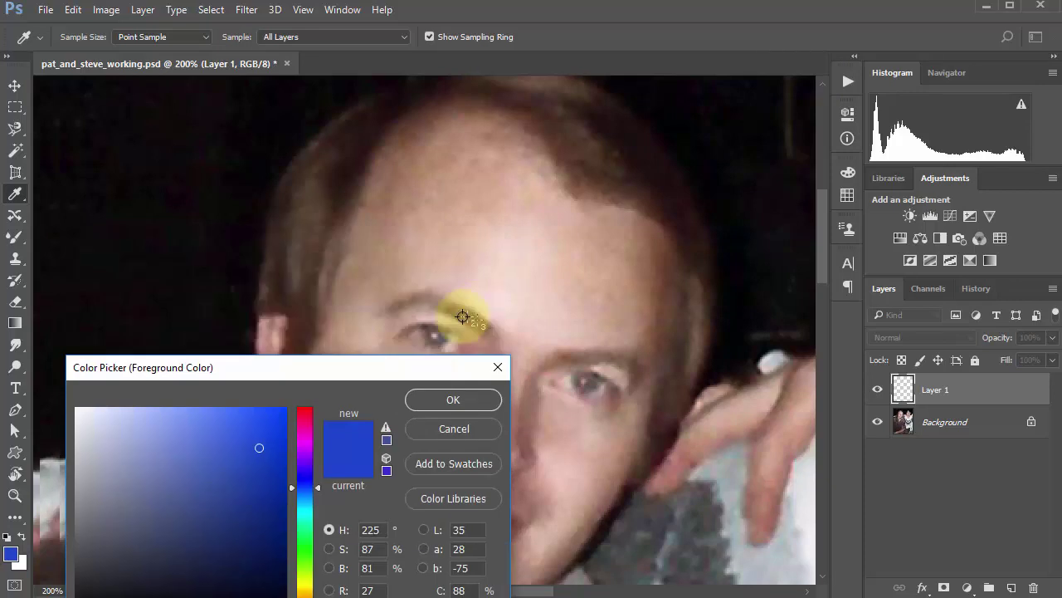
left_click(460, 313)
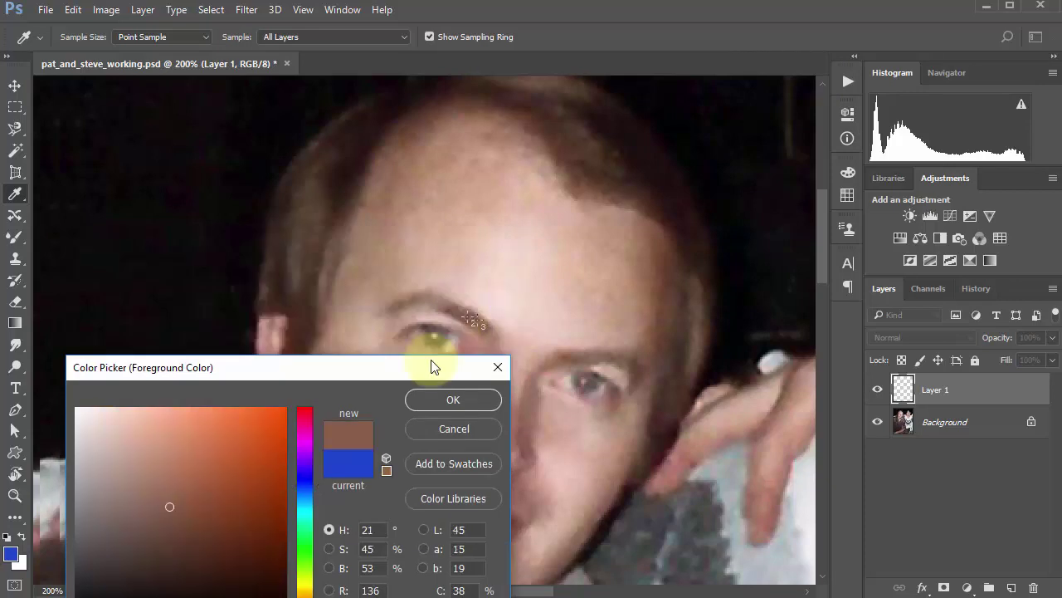
left_click(456, 399)
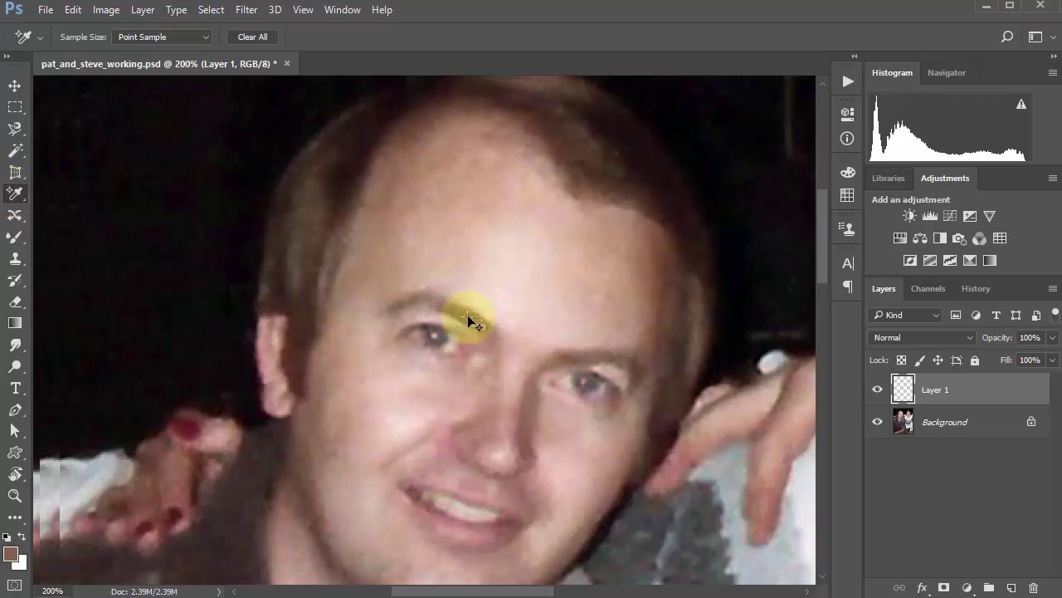
Move the two color sampler points off the man's eyebrow and down onto the dark area below his face
left_click(478, 325)
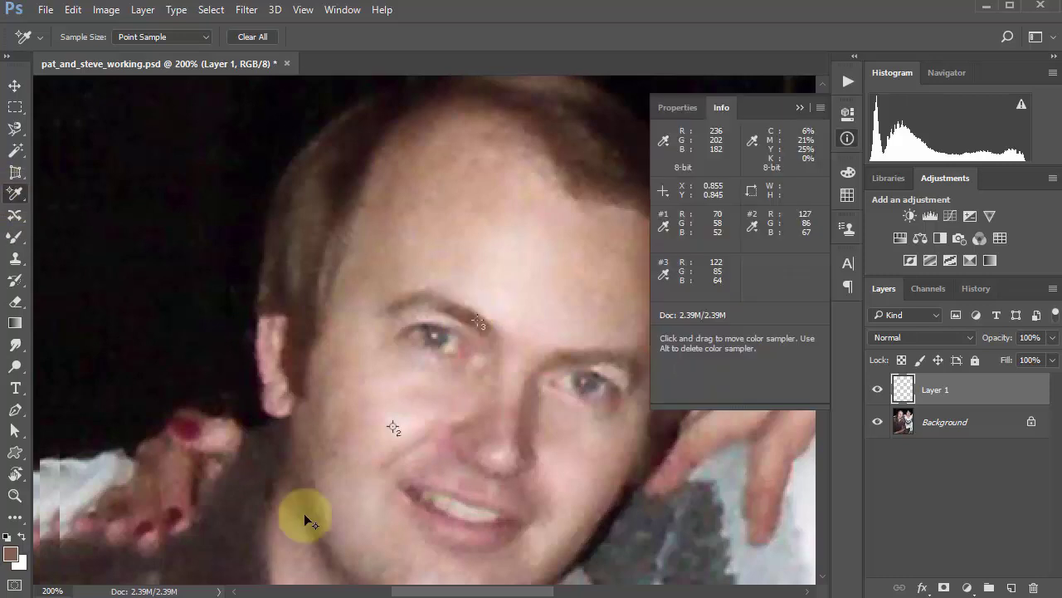
left_click(264, 575)
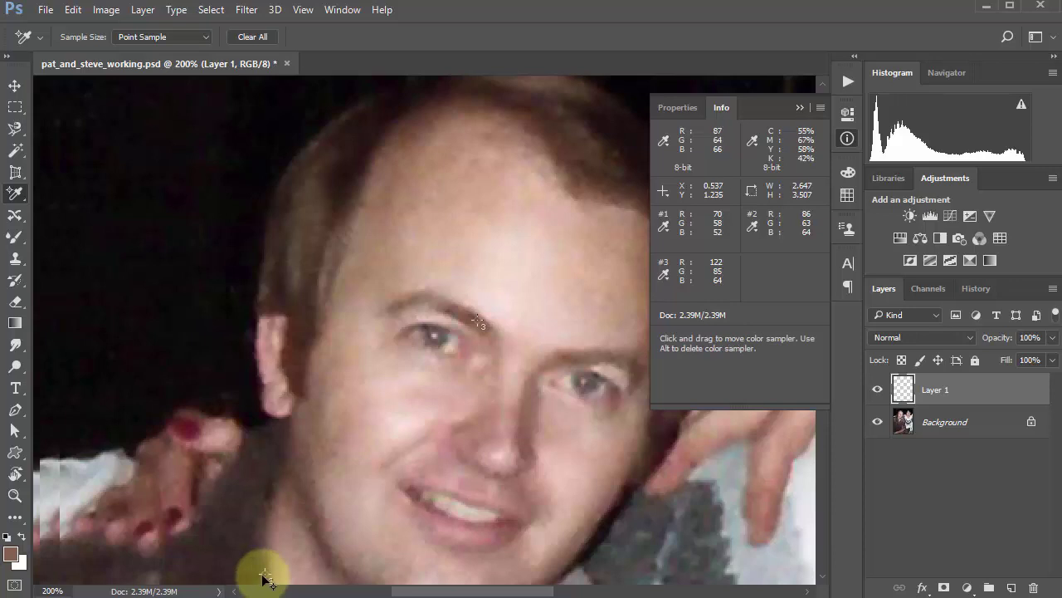
left_click_drag(264, 575, 344, 481)
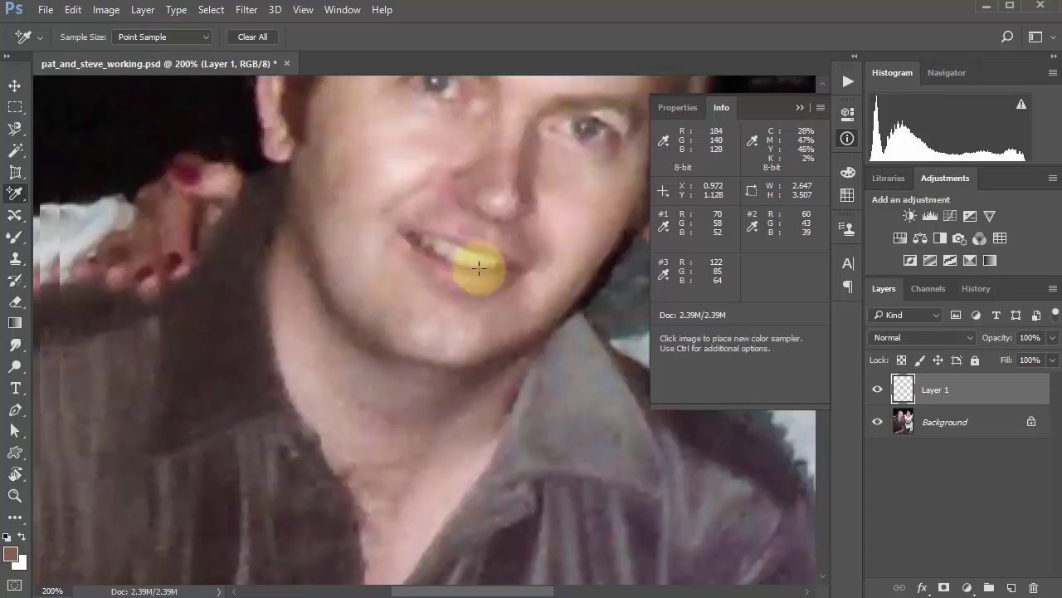
left_click_drag(487, 277, 474, 457)
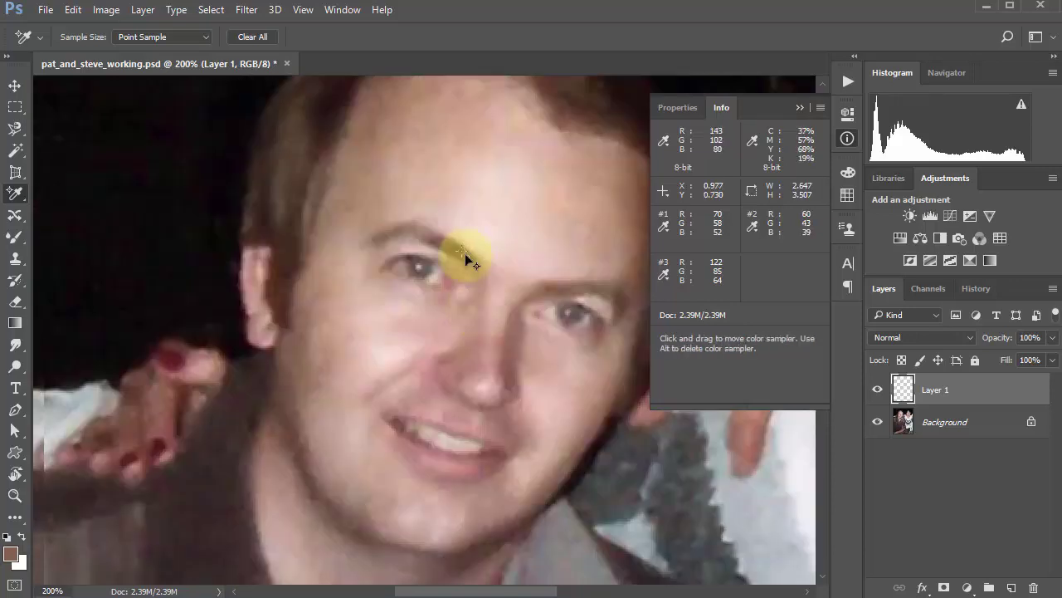
left_click_drag(465, 258, 279, 549)
key("space")
left_click_drag(400, 337, 376, 518)
left_click_drag(154, 434, 8, 555)
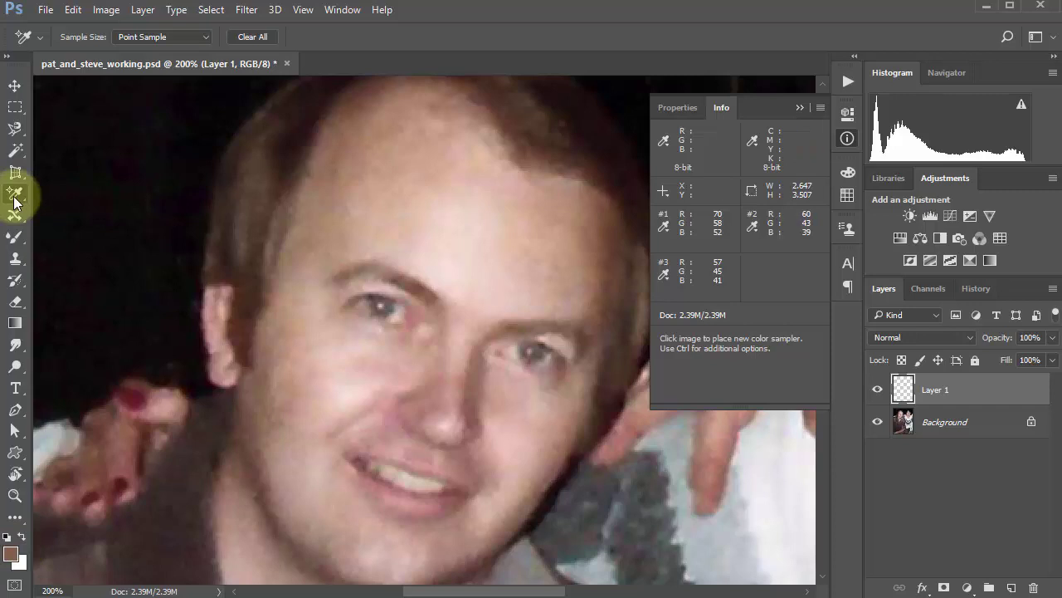
Paint two brown Mixer Brush strokes across the man's forehead and compare the photo with Layer 1 hidden and shown
left_click(14, 237)
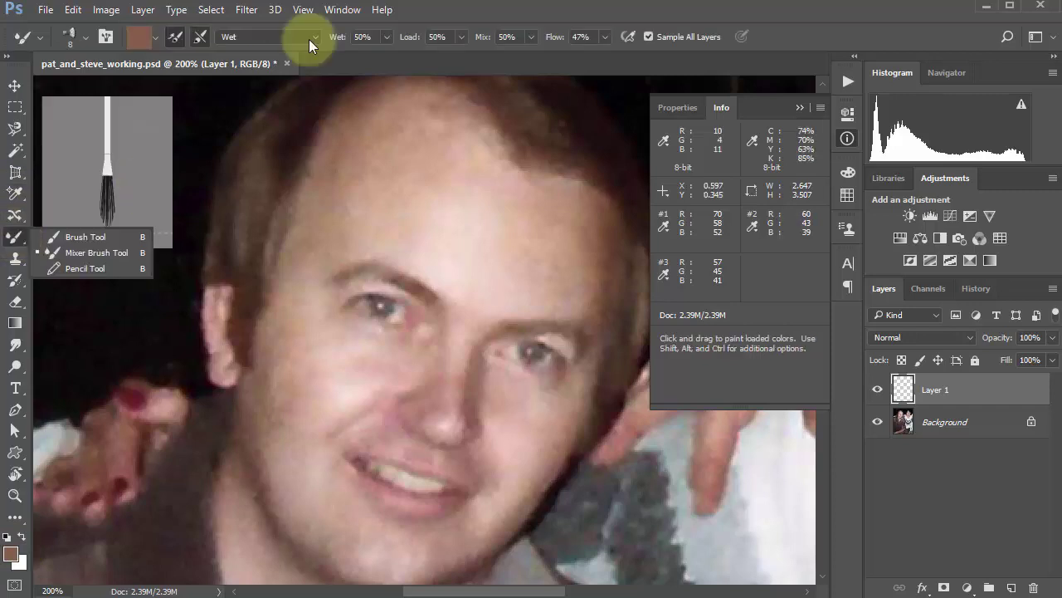
mouse_move(378, 218)
left_mouse_down()
mouse_move(535, 253)
mouse_move(581, 279)
left_mouse_up()
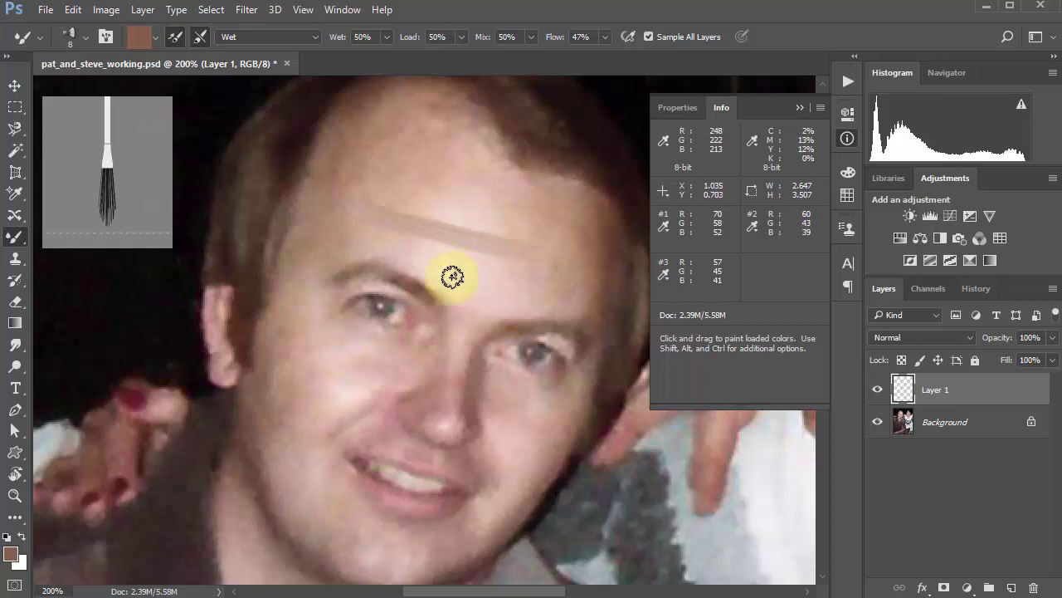
left_click_drag(386, 213, 492, 259)
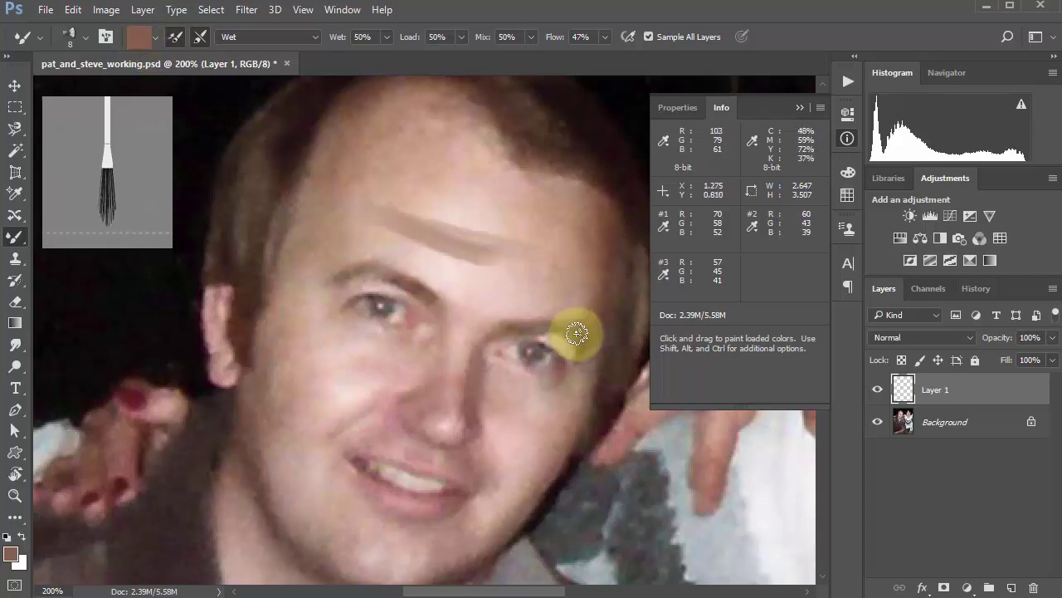
left_click(878, 392)
left_click(878, 392)
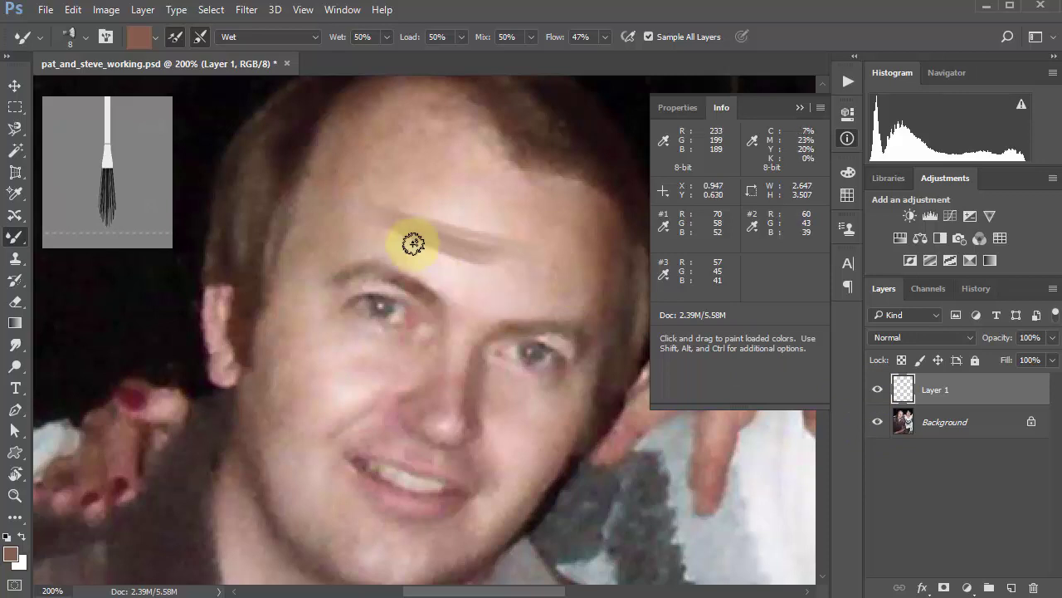
Enlarge the Mixer Brush to 25 px and set its tip spacing to 1%
mouse_move(413, 242)
left_mouse_down()
mouse_move(402, 182)
mouse_move(574, 282)
mouse_move(385, 176)
mouse_move(532, 276)
left_mouse_up()
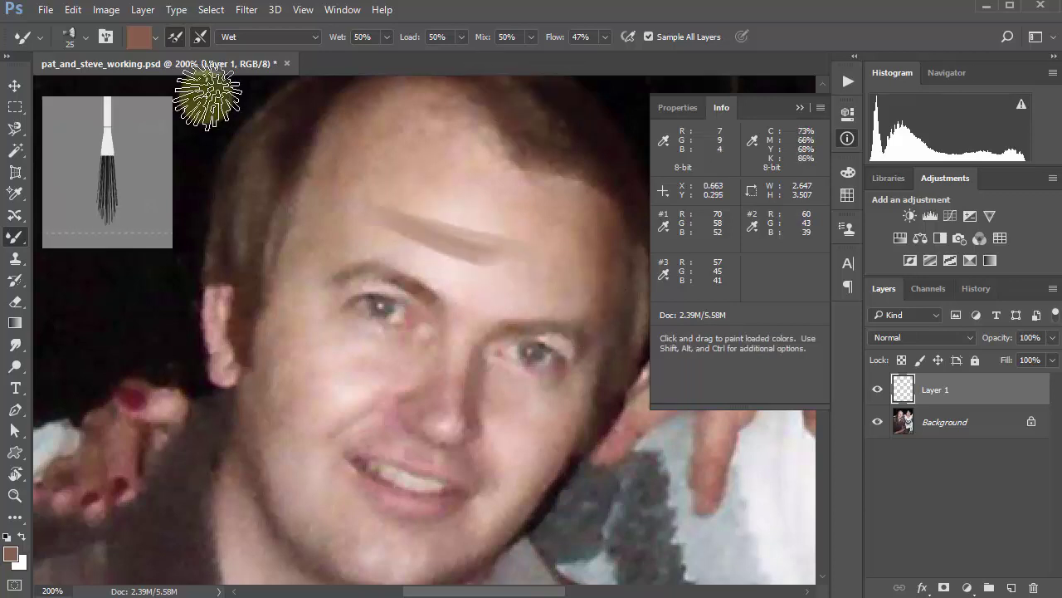
left_click(106, 36)
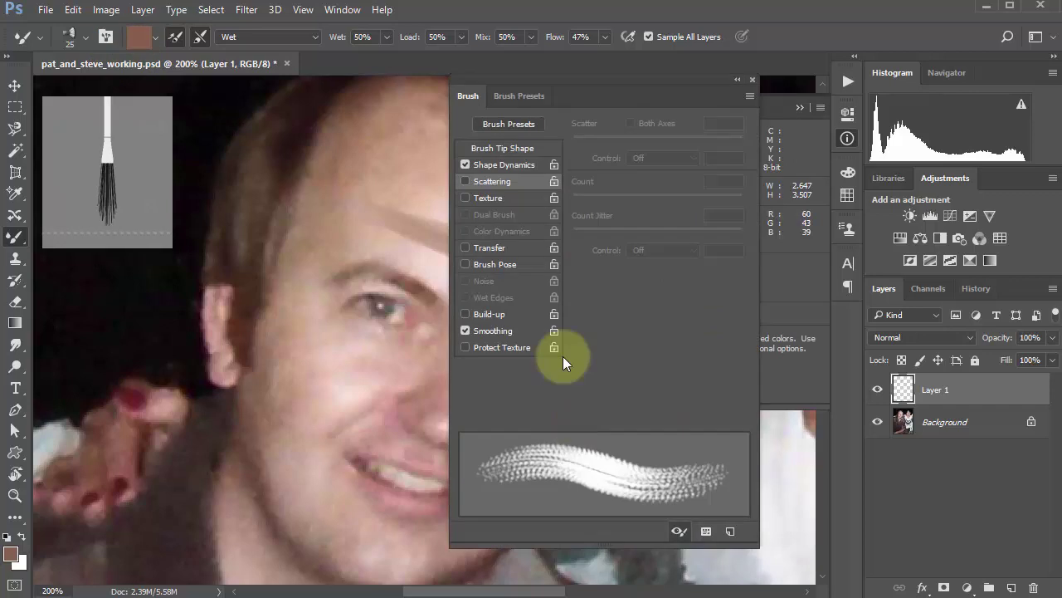
left_click(500, 165)
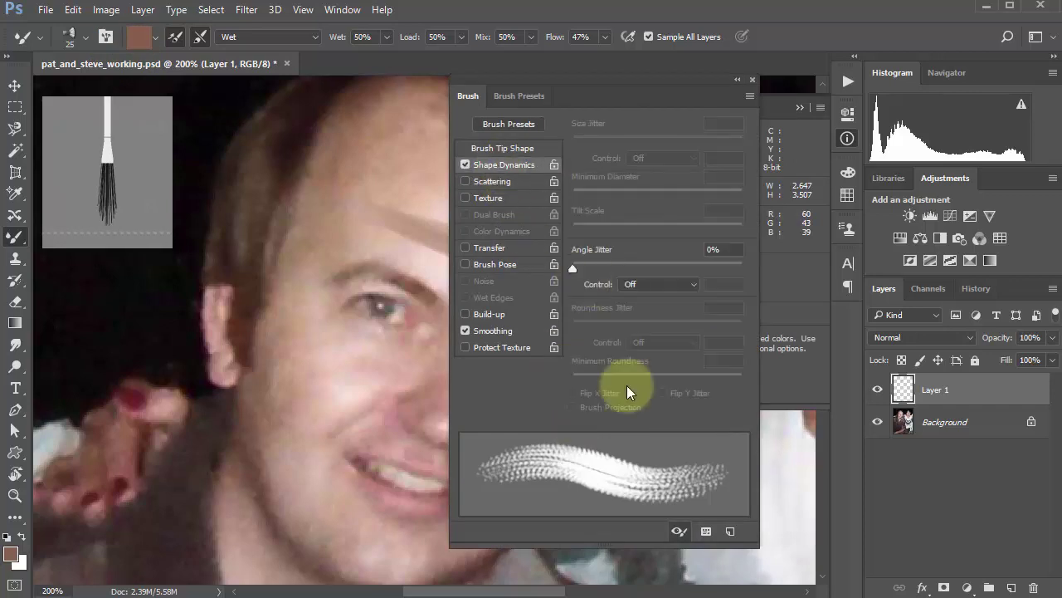
left_click(498, 149)
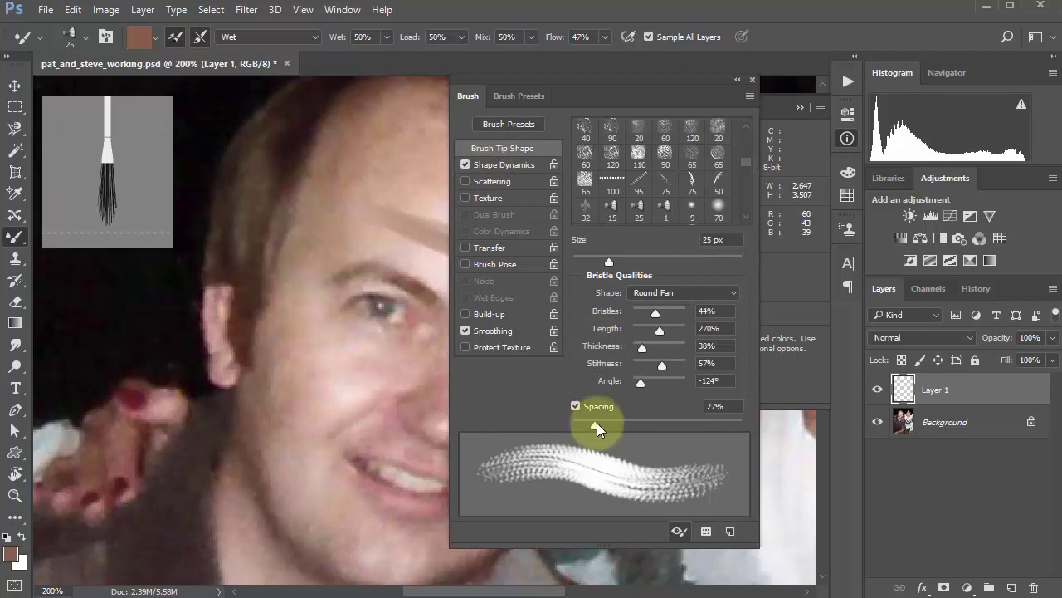
left_click_drag(594, 427, 559, 429)
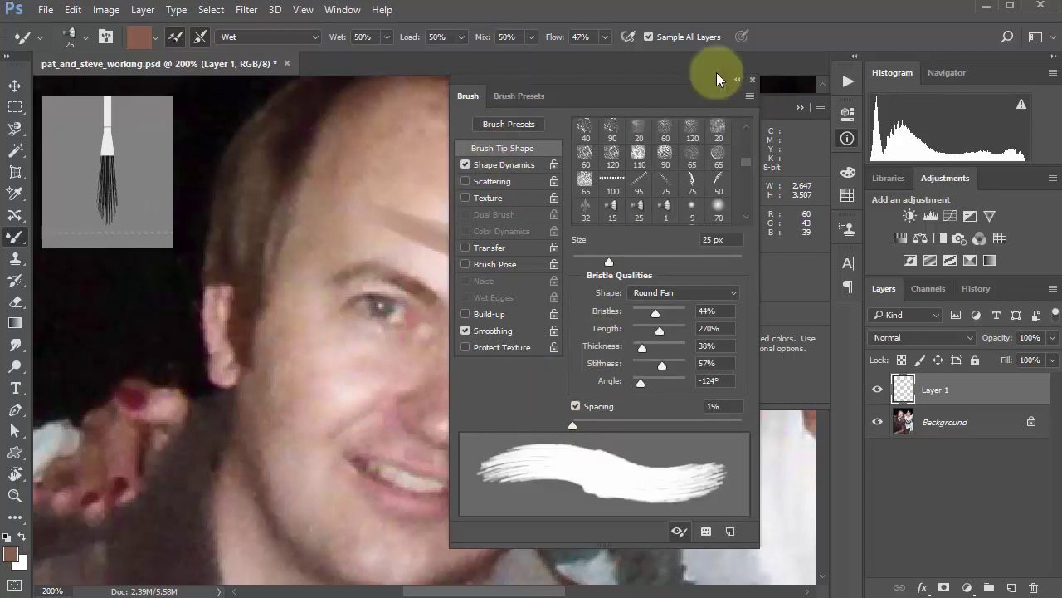
left_click(754, 80)
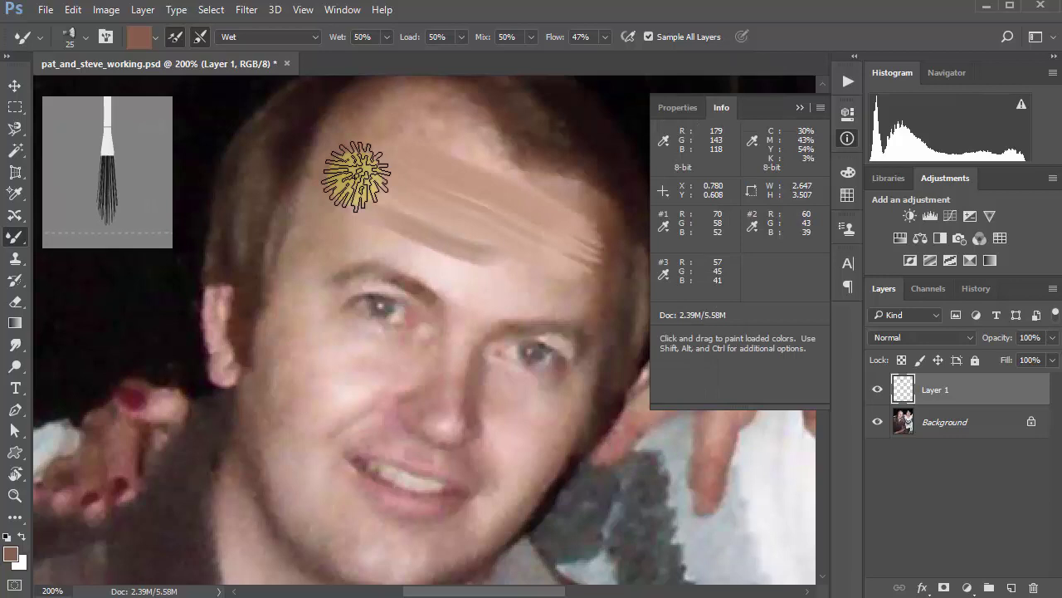
Try broad brown Mixer Brush strokes over the man's forehead and the side of his face, and undo the painting
left_click_drag(332, 190, 316, 408)
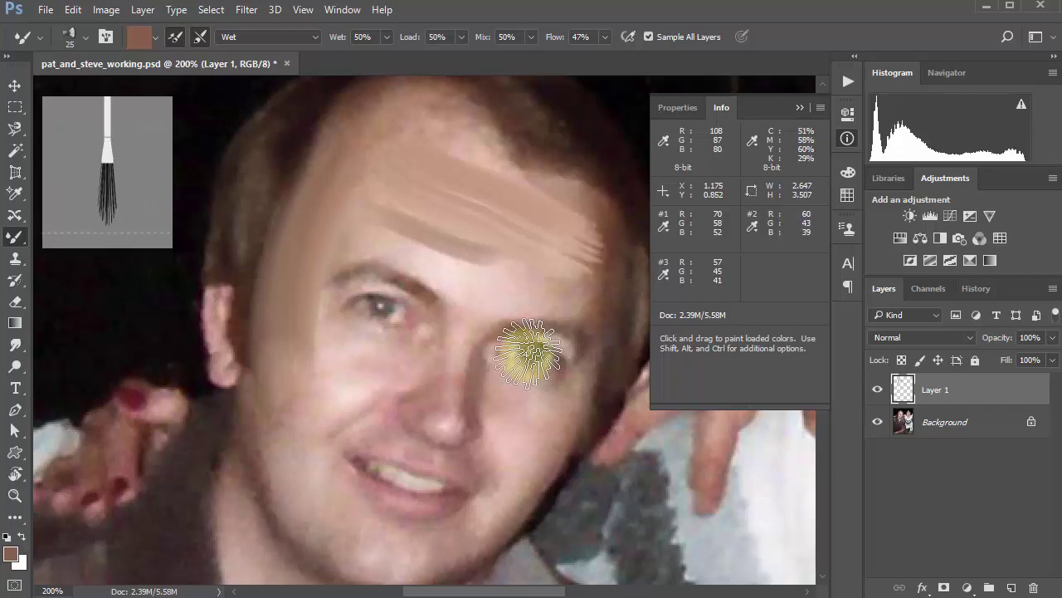
key("ctrl+z")
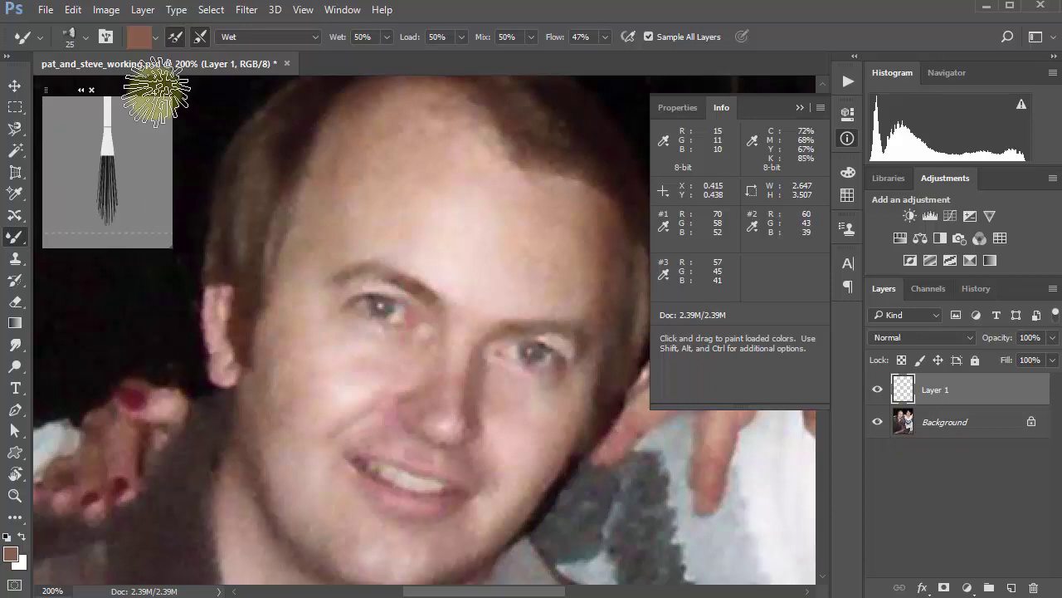
Stop reloading the brush after each stroke and smear the photo's own colors over the man's forehead, hair, cheeks, jaw and collar
left_click(172, 37)
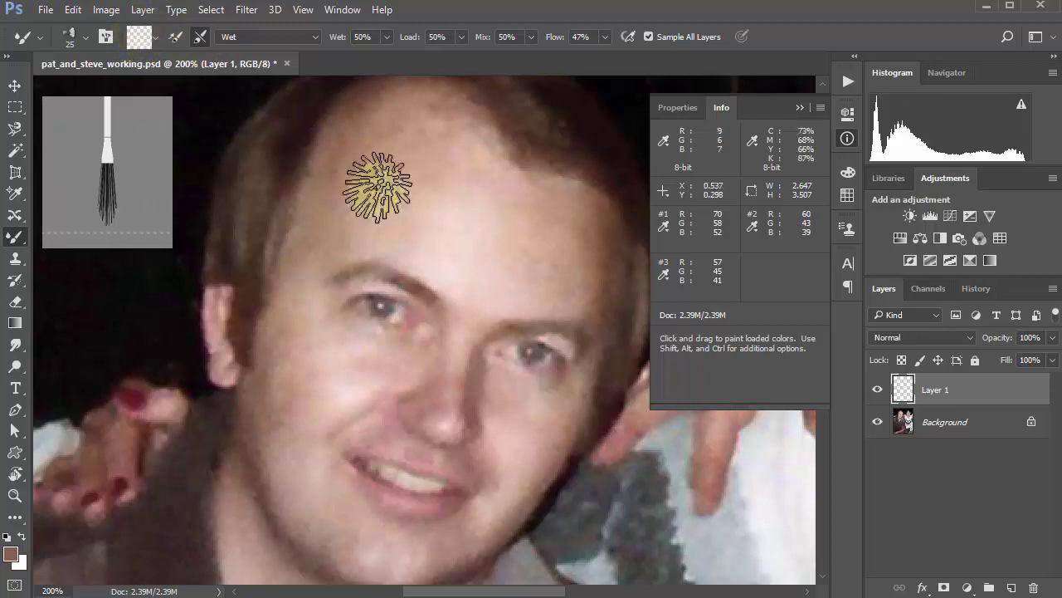
mouse_move(395, 204)
left_mouse_down()
mouse_move(540, 273)
mouse_move(411, 201)
mouse_move(524, 247)
mouse_move(423, 189)
mouse_move(434, 257)
left_mouse_up()
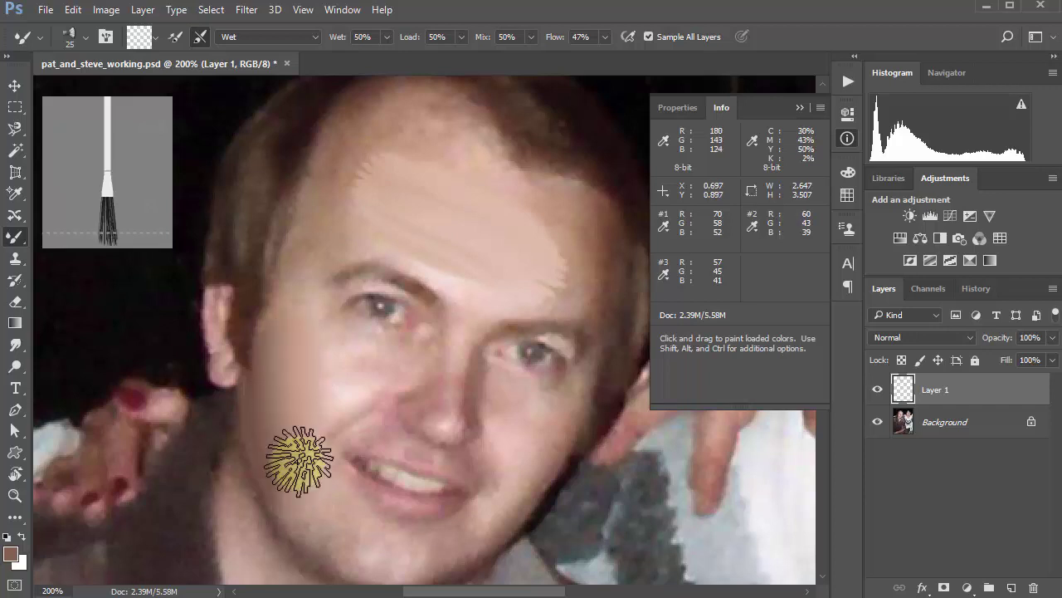
mouse_move(237, 225)
left_mouse_down()
mouse_move(222, 355)
mouse_move(256, 200)
mouse_move(221, 312)
left_mouse_up()
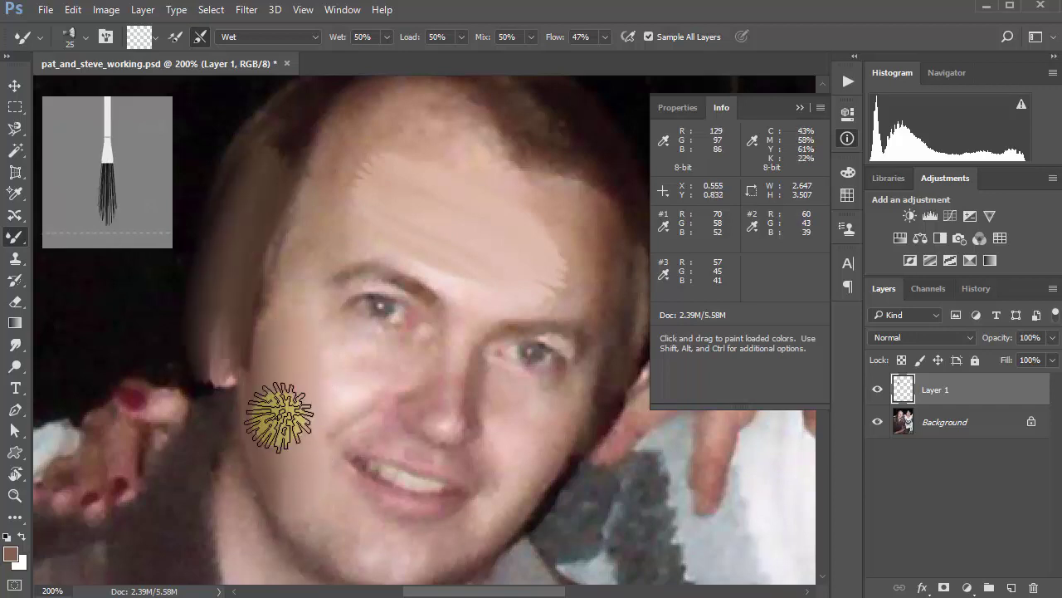
mouse_move(185, 526)
left_mouse_down()
mouse_move(196, 469)
mouse_move(188, 547)
left_mouse_up()
mouse_move(344, 551)
left_mouse_down()
mouse_move(283, 510)
mouse_move(288, 471)
mouse_move(364, 558)
mouse_move(308, 516)
mouse_move(326, 537)
left_mouse_up()
left_click_drag(496, 467, 519, 523)
left_click_drag(365, 387, 297, 420)
mouse_move(585, 558)
left_mouse_down()
mouse_move(589, 514)
mouse_move(571, 455)
mouse_move(586, 440)
mouse_move(571, 417)
left_mouse_up()
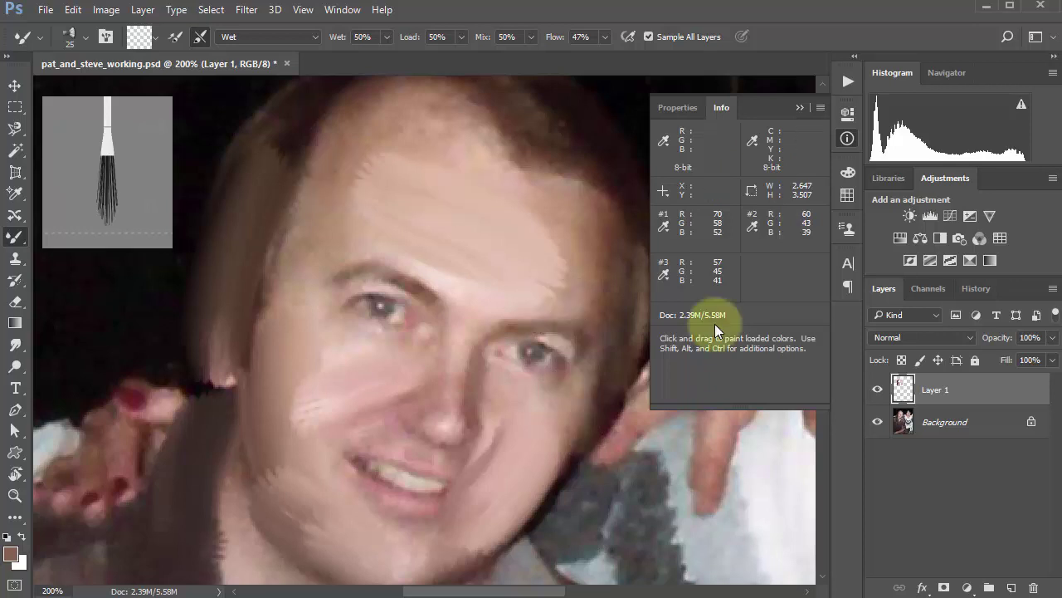
Clear all the painting from Layer 1 and leave nothing selected
key("ctrl+a")
key("Delete")
key("ctrl+d")
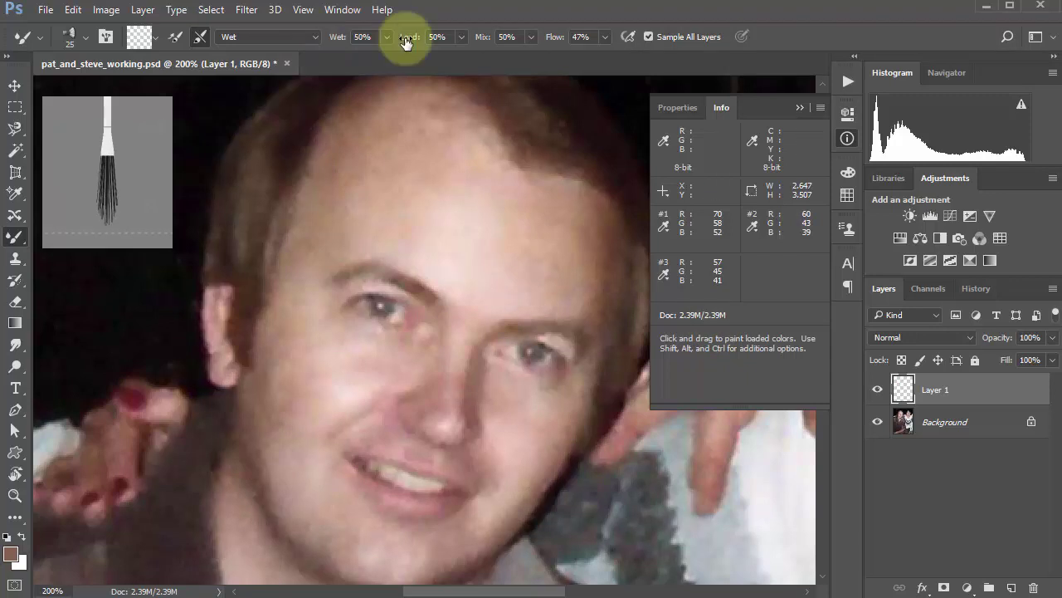
Set the Mixer Brush to 18% flow and 22% wet, and blend the skin of the man's face from forehead to chin
left_click(605, 36)
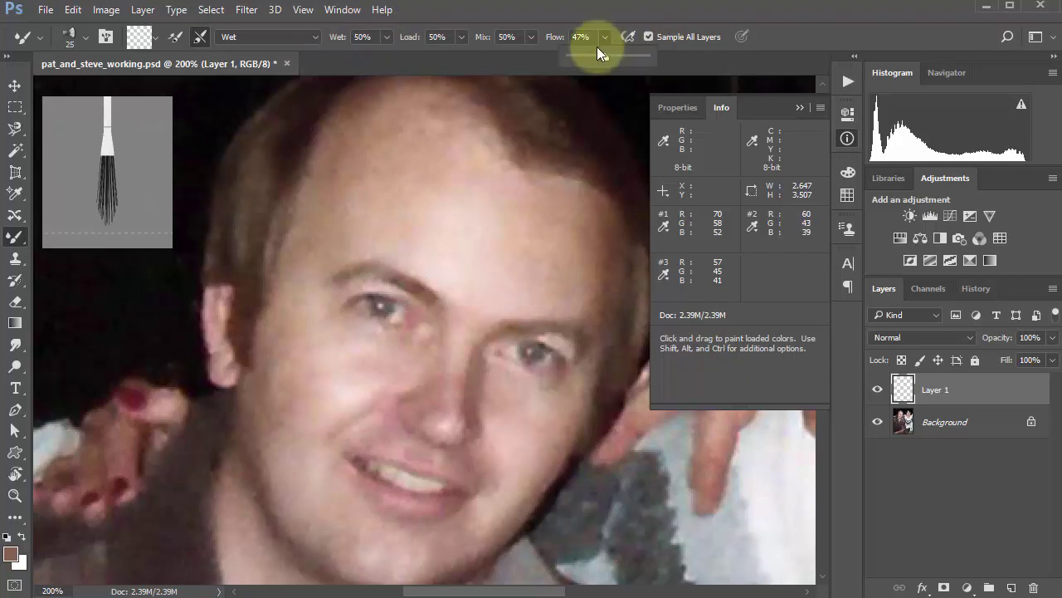
left_click(386, 37)
left_click_drag(385, 56, 366, 54)
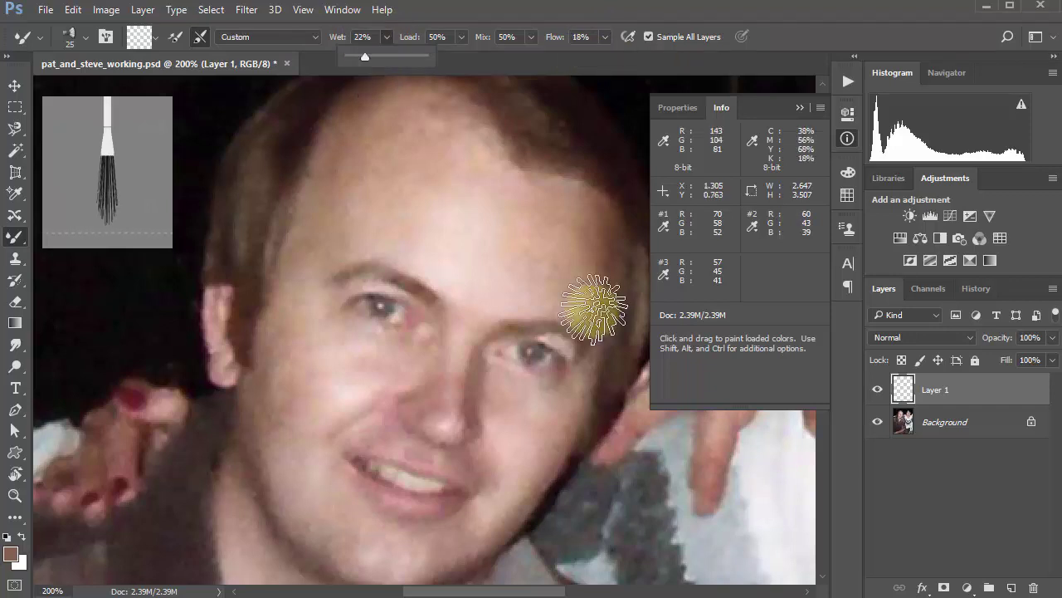
mouse_move(450, 204)
left_mouse_down()
mouse_move(420, 188)
mouse_move(397, 138)
mouse_move(371, 151)
mouse_move(421, 211)
mouse_move(415, 143)
mouse_move(376, 190)
mouse_move(447, 153)
mouse_move(417, 125)
mouse_move(398, 130)
mouse_move(383, 110)
mouse_move(360, 147)
mouse_move(337, 147)
mouse_move(362, 210)
mouse_move(323, 214)
mouse_move(289, 302)
mouse_move(298, 263)
mouse_move(325, 226)
mouse_move(321, 315)
mouse_move(313, 252)
mouse_move(273, 413)
mouse_move(277, 353)
mouse_move(284, 424)
mouse_move(281, 387)
mouse_move(304, 349)
mouse_move(295, 388)
mouse_move(329, 558)
mouse_move(336, 498)
mouse_move(334, 534)
mouse_move(288, 472)
mouse_move(315, 507)
mouse_move(297, 487)
mouse_move(311, 484)
mouse_move(302, 503)
mouse_move(294, 463)
mouse_move(313, 498)
mouse_move(277, 429)
mouse_move(353, 536)
mouse_move(322, 518)
mouse_move(356, 547)
mouse_move(498, 556)
mouse_move(531, 476)
mouse_move(503, 525)
mouse_move(466, 552)
mouse_move(530, 486)
mouse_move(483, 546)
mouse_move(527, 505)
mouse_move(469, 548)
mouse_move(536, 490)
mouse_move(556, 429)
mouse_move(536, 457)
mouse_move(562, 417)
mouse_move(498, 531)
mouse_move(514, 501)
mouse_move(477, 540)
left_mouse_up()
mouse_move(546, 314)
left_mouse_down()
mouse_move(465, 384)
mouse_move(473, 369)
mouse_move(462, 396)
mouse_move(466, 357)
mouse_move(583, 385)
mouse_move(552, 405)
left_mouse_up()
Reduce the Mixer Brush to 15 px and smooth the skin beside the man's nose and over his cheek
key("bracketleft")
key("bracketleft")
key("bracketleft")
key("bracketleft")
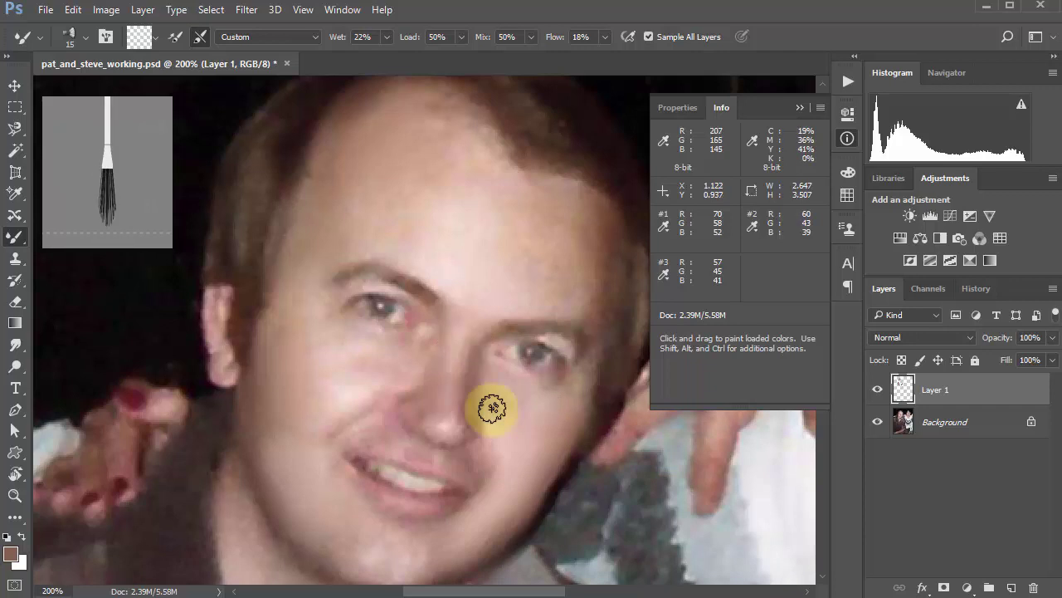
mouse_move(468, 412)
left_mouse_down()
mouse_move(458, 387)
mouse_move(475, 340)
mouse_move(461, 351)
mouse_move(460, 404)
mouse_move(469, 349)
mouse_move(442, 391)
mouse_move(408, 389)
mouse_move(396, 402)
mouse_move(424, 379)
mouse_move(402, 409)
mouse_move(441, 319)
mouse_move(414, 287)
mouse_move(346, 270)
mouse_move(422, 282)
mouse_move(513, 343)
mouse_move(513, 326)
mouse_move(588, 338)
mouse_move(510, 376)
mouse_move(456, 420)
mouse_move(437, 402)
mouse_move(386, 424)
mouse_move(398, 433)
mouse_move(359, 431)
mouse_move(425, 458)
mouse_move(370, 432)
mouse_move(392, 403)
mouse_move(396, 432)
mouse_move(386, 435)
mouse_move(389, 413)
mouse_move(412, 439)
mouse_move(390, 423)
mouse_move(477, 456)
mouse_move(492, 479)
mouse_move(506, 468)
mouse_move(493, 484)
mouse_move(498, 468)
mouse_move(499, 493)
mouse_move(490, 451)
mouse_move(490, 487)
mouse_move(368, 389)
mouse_move(333, 440)
left_mouse_up()
left_click_drag(375, 412, 394, 377)
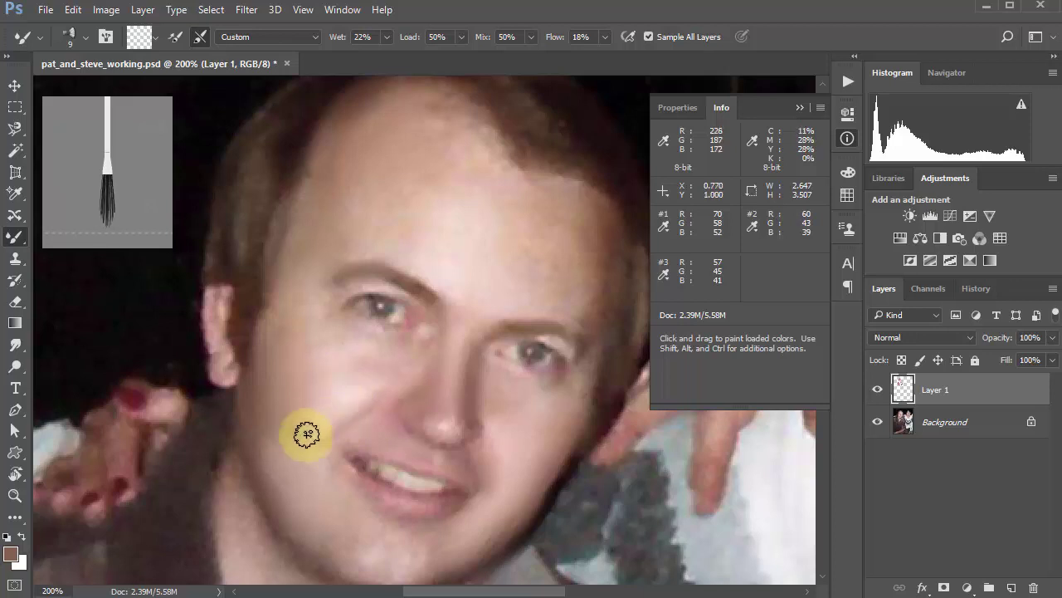
mouse_move(333, 401)
left_mouse_down()
mouse_move(396, 371)
mouse_move(367, 383)
left_mouse_up()
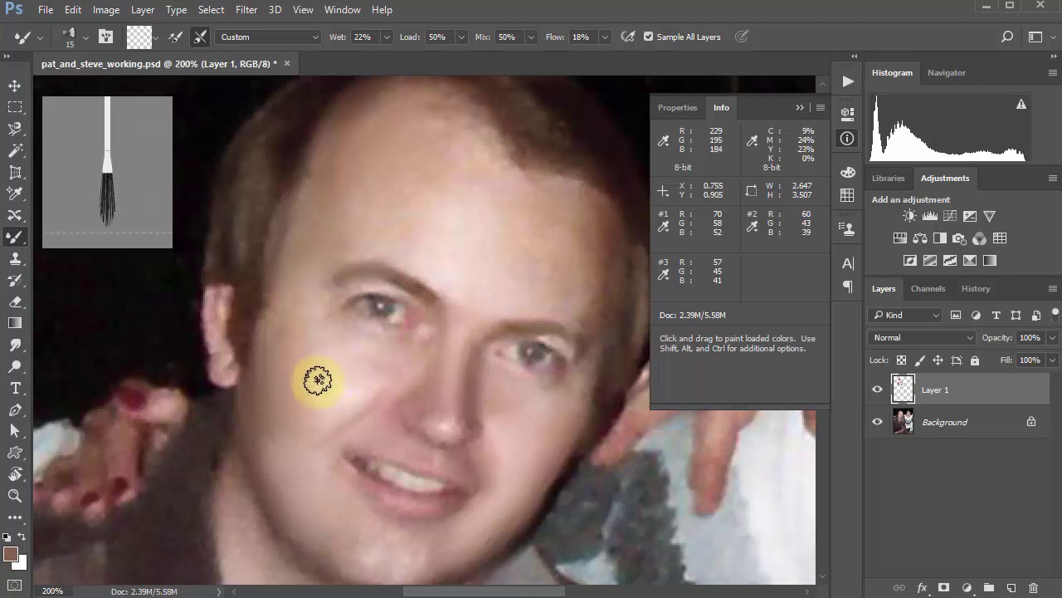
Blend the skin of the man's cheeks, jaw and the area between his eyes with the 15 px Mixer Brush
mouse_move(328, 385)
left_mouse_down()
mouse_move(325, 420)
mouse_move(327, 378)
mouse_move(359, 426)
mouse_move(501, 467)
left_mouse_up()
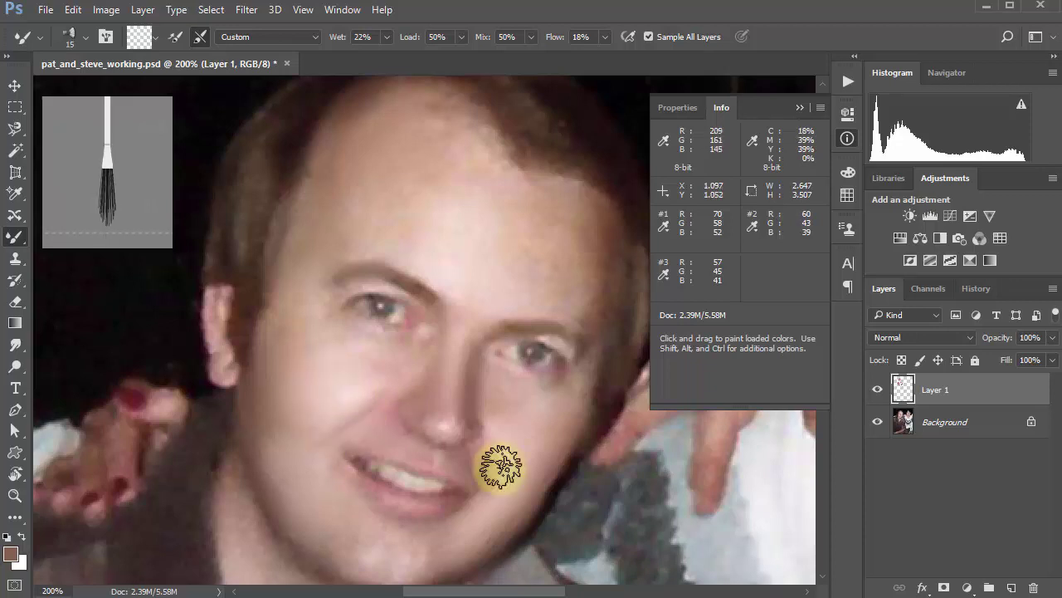
mouse_move(507, 411)
left_mouse_down()
mouse_move(515, 460)
mouse_move(540, 454)
mouse_move(524, 456)
mouse_move(532, 437)
mouse_move(546, 470)
mouse_move(509, 449)
mouse_move(553, 444)
left_mouse_up()
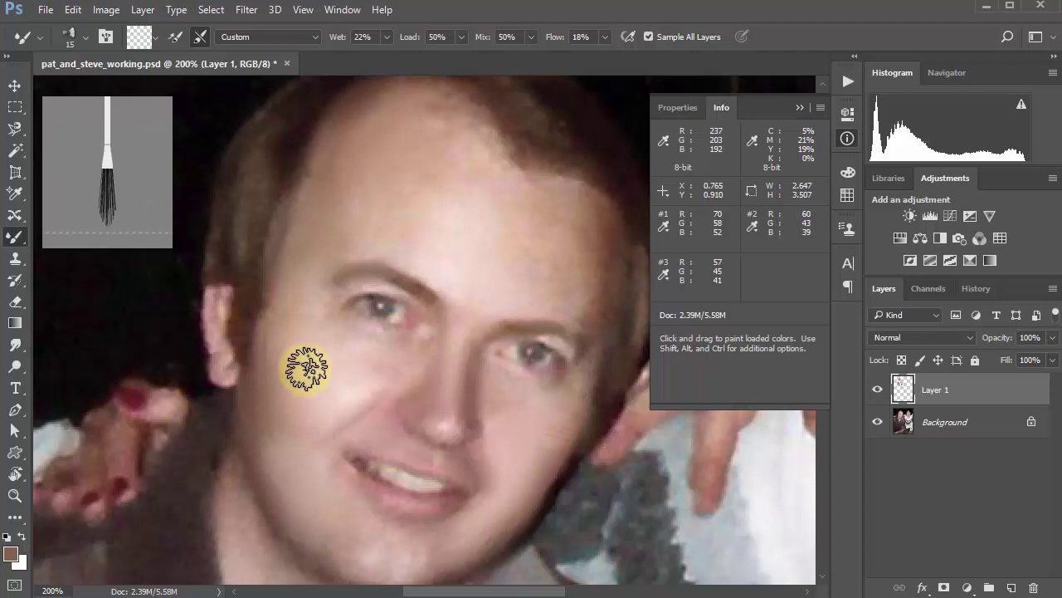
mouse_move(329, 432)
left_mouse_down()
mouse_move(296, 417)
mouse_move(333, 431)
mouse_move(271, 436)
mouse_move(321, 449)
mouse_move(289, 450)
mouse_move(370, 413)
left_mouse_up()
mouse_move(466, 299)
left_mouse_down()
mouse_move(562, 279)
mouse_move(348, 569)
mouse_move(399, 550)
mouse_move(383, 569)
mouse_move(359, 538)
mouse_move(423, 559)
mouse_move(468, 556)
mouse_move(379, 556)
mouse_move(439, 555)
mouse_move(420, 560)
mouse_move(415, 495)
mouse_move(478, 295)
mouse_move(412, 289)
mouse_move(614, 402)
mouse_move(497, 456)
mouse_move(435, 360)
mouse_move(379, 344)
left_mouse_up()
Smooth the man's lower face, neck, collar and upper shirt with the Mixer Brush, restoring the application window's height
scroll(379, 344, "down", 5)
mouse_move(313, 356)
left_mouse_down()
mouse_move(259, 314)
mouse_move(317, 387)
mouse_move(300, 382)
mouse_move(347, 417)
mouse_move(427, 430)
mouse_move(325, 421)
mouse_move(360, 440)
mouse_move(294, 426)
mouse_move(376, 449)
mouse_move(443, 431)
mouse_move(398, 432)
left_mouse_up()
mouse_move(456, 412)
left_mouse_down()
mouse_move(387, 448)
mouse_move(394, 469)
mouse_move(334, 485)
mouse_move(366, 512)
mouse_move(358, 529)
mouse_move(313, 496)
mouse_move(338, 543)
mouse_move(311, 498)
mouse_move(349, 530)
mouse_move(403, 518)
mouse_move(371, 502)
mouse_move(395, 528)
mouse_move(385, 493)
mouse_move(404, 530)
mouse_move(431, 493)
mouse_move(381, 501)
mouse_move(398, 507)
mouse_move(406, 484)
mouse_move(362, 490)
mouse_move(417, 484)
mouse_move(357, 498)
mouse_move(417, 469)
mouse_move(328, 478)
mouse_move(397, 470)
mouse_move(264, 399)
mouse_move(369, 459)
mouse_move(300, 412)
mouse_move(293, 435)
mouse_move(354, 451)
mouse_move(359, 502)
mouse_move(408, 489)
mouse_move(424, 463)
mouse_move(562, 463)
mouse_move(541, 422)
mouse_move(560, 407)
mouse_move(593, 480)
mouse_move(562, 394)
mouse_move(523, 449)
mouse_move(508, 440)
mouse_move(512, 417)
mouse_move(503, 481)
mouse_move(572, 481)
mouse_move(536, 456)
mouse_move(532, 469)
mouse_move(608, 511)
mouse_move(517, 484)
mouse_move(428, 527)
mouse_move(447, 530)
mouse_move(494, 506)
mouse_move(451, 526)
mouse_move(390, 584)
mouse_move(226, 501)
mouse_move(291, 562)
mouse_move(154, 429)
mouse_move(136, 367)
mouse_move(185, 426)
mouse_move(225, 434)
mouse_move(190, 290)
mouse_move(207, 382)
mouse_move(225, 235)
mouse_move(95, 481)
mouse_move(78, 423)
mouse_move(78, 493)
mouse_move(40, 453)
mouse_move(136, 515)
mouse_move(109, 591)
left_mouse_up()
mouse_move(160, 513)
left_mouse_down()
mouse_move(184, 527)
mouse_move(149, 503)
mouse_move(208, 550)
mouse_move(223, 593)
mouse_move(233, 498)
mouse_move(252, 532)
mouse_move(249, 492)
mouse_move(276, 553)
mouse_move(499, 549)
mouse_move(577, 481)
mouse_move(540, 484)
left_mouse_up()
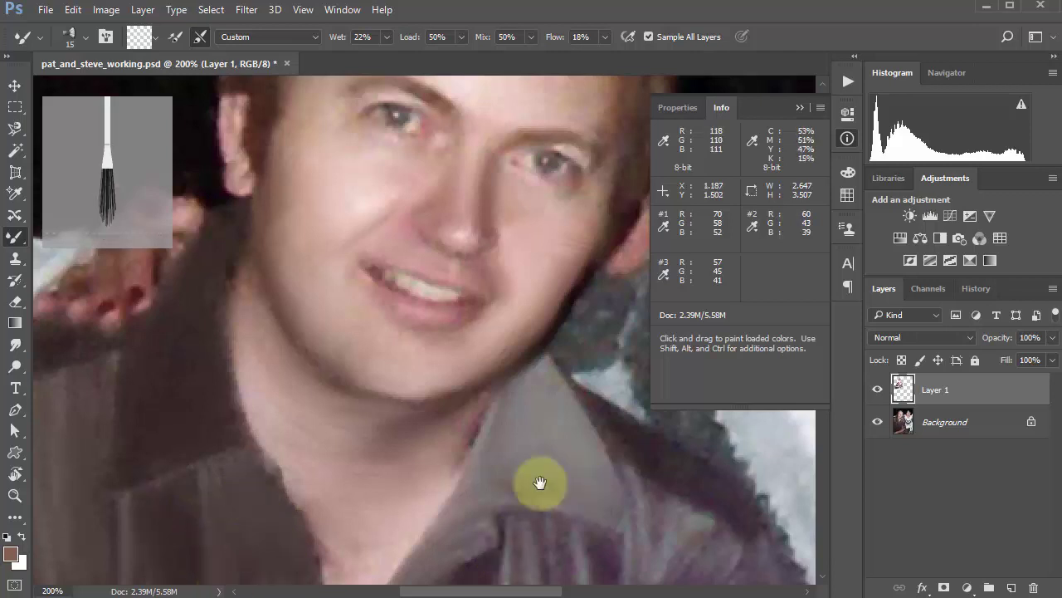
scroll(541, 484, "down", 5)
mouse_move(503, 339)
left_mouse_down()
mouse_move(491, 443)
mouse_move(500, 479)
mouse_move(542, 481)
mouse_move(535, 495)
mouse_move(592, 474)
mouse_move(623, 337)
mouse_move(598, 324)
mouse_move(600, 360)
mouse_move(639, 342)
mouse_move(628, 448)
mouse_move(683, 441)
mouse_move(593, 534)
mouse_move(729, 437)
mouse_move(622, 550)
mouse_move(749, 470)
mouse_move(744, 507)
mouse_move(606, 577)
mouse_move(759, 517)
mouse_move(771, 570)
mouse_move(548, 491)
mouse_move(462, 392)
mouse_move(466, 478)
mouse_move(495, 562)
mouse_move(499, 439)
left_mouse_up()
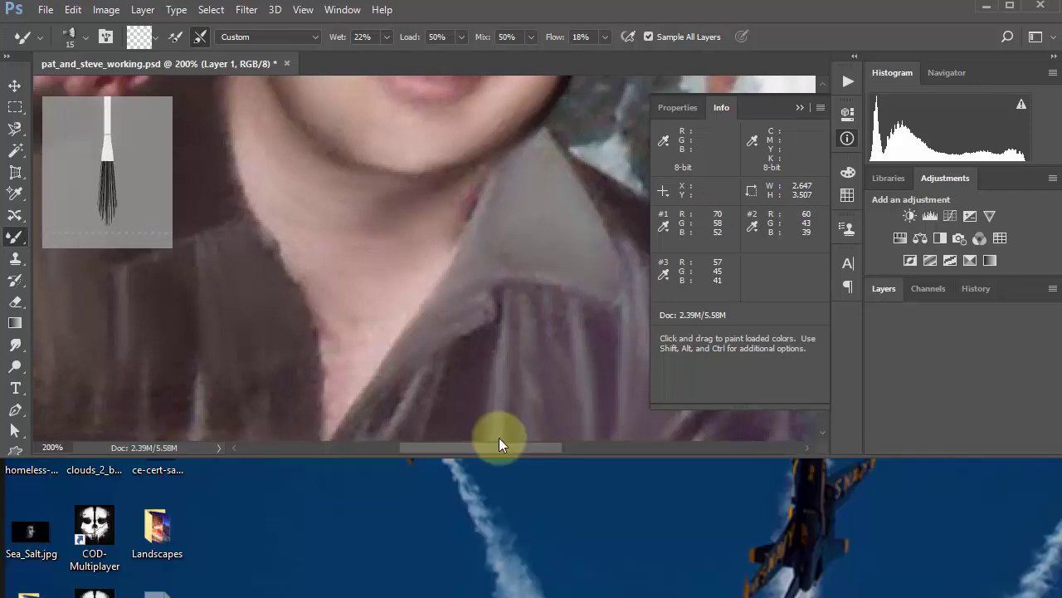
mouse_move(610, 456)
left_mouse_down()
mouse_move(631, 595)
mouse_move(617, 579)
left_mouse_up()
mouse_move(513, 486)
left_mouse_down()
mouse_move(535, 525)
mouse_move(517, 429)
mouse_move(572, 497)
mouse_move(549, 559)
mouse_move(567, 411)
mouse_move(566, 525)
mouse_move(549, 349)
mouse_move(532, 451)
mouse_move(378, 430)
mouse_move(360, 541)
mouse_move(372, 488)
mouse_move(385, 534)
mouse_move(429, 381)
mouse_move(401, 530)
mouse_move(390, 404)
mouse_move(378, 403)
mouse_move(403, 410)
mouse_move(344, 523)
mouse_move(288, 407)
mouse_move(287, 514)
mouse_move(268, 369)
mouse_move(278, 496)
mouse_move(223, 408)
mouse_move(211, 558)
mouse_move(228, 518)
mouse_move(232, 576)
mouse_move(290, 524)
mouse_move(301, 546)
mouse_move(233, 454)
mouse_move(220, 503)
mouse_move(224, 423)
mouse_move(181, 375)
mouse_move(150, 541)
mouse_move(142, 386)
mouse_move(115, 551)
mouse_move(125, 457)
mouse_move(156, 424)
mouse_move(160, 500)
mouse_move(109, 384)
mouse_move(79, 518)
mouse_move(47, 393)
mouse_move(40, 545)
mouse_move(110, 540)
mouse_move(259, 422)
mouse_move(284, 419)
mouse_move(287, 494)
mouse_move(297, 492)
mouse_move(293, 352)
mouse_move(240, 240)
mouse_move(289, 349)
mouse_move(249, 244)
mouse_move(280, 330)
mouse_move(298, 339)
mouse_move(230, 316)
mouse_move(230, 512)
mouse_move(277, 430)
mouse_move(308, 493)
mouse_move(294, 569)
mouse_move(232, 456)
mouse_move(230, 402)
mouse_move(195, 384)
mouse_move(190, 545)
mouse_move(348, 465)
mouse_move(336, 432)
mouse_move(318, 463)
mouse_move(301, 434)
left_mouse_up()
Enlarge the Mixer Brush to 30 px and smooth the fabric of the man's brown shirt with downward strokes
key("ctrl+minus")
key("ctrl+minus")
key("bracketright")
key("bracketright")
key("bracketright")
left_click(297, 361)
mouse_move(296, 361)
left_mouse_down()
mouse_move(349, 368)
mouse_move(303, 414)
left_mouse_up()
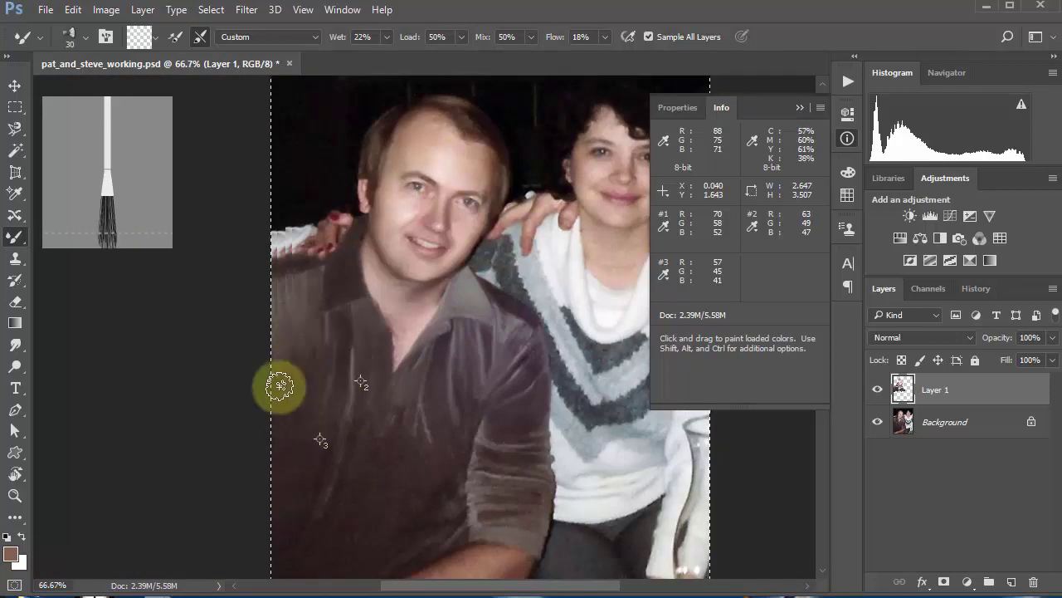
mouse_move(307, 361)
left_mouse_down()
mouse_move(321, 333)
mouse_move(314, 409)
left_mouse_up()
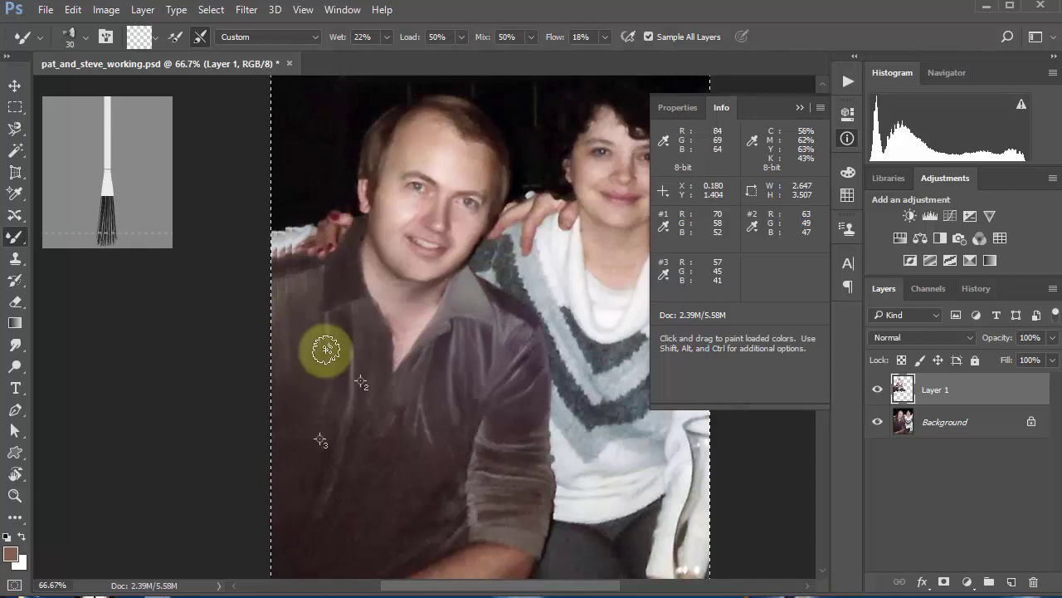
mouse_move(323, 402)
left_mouse_down()
mouse_move(326, 519)
mouse_move(361, 421)
mouse_move(361, 574)
mouse_move(428, 489)
mouse_move(425, 535)
mouse_move(488, 497)
mouse_move(545, 486)
mouse_move(545, 404)
mouse_move(572, 352)
left_mouse_up()
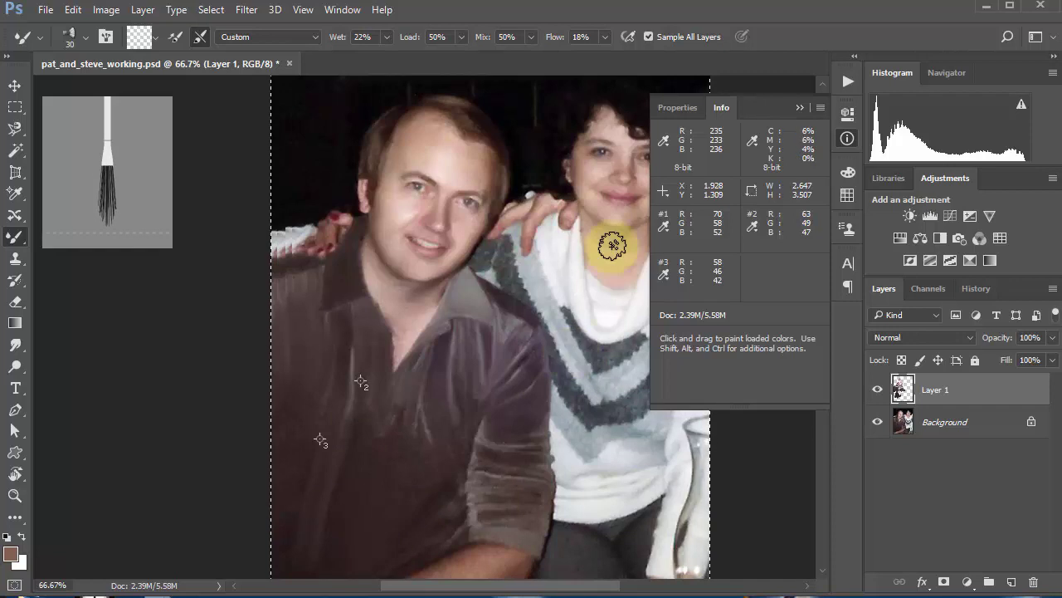
Reduce the Mixer Brush to 15 px and blend the man's hair above his visible ear
key("ctrl+space")
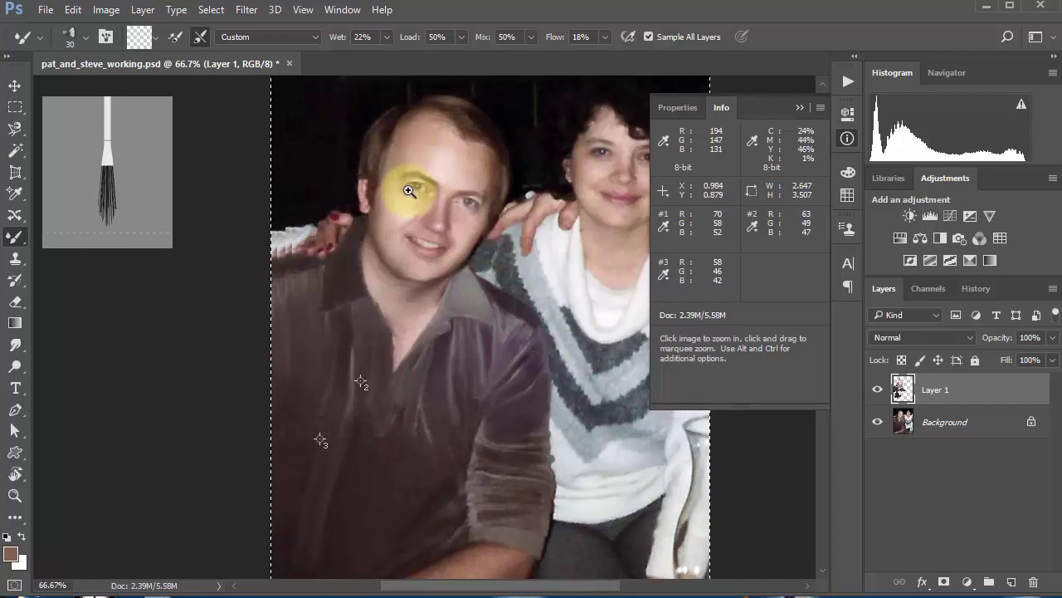
mouse_move(408, 191)
left_mouse_down()
mouse_move(396, 175)
mouse_move(427, 420)
left_mouse_up()
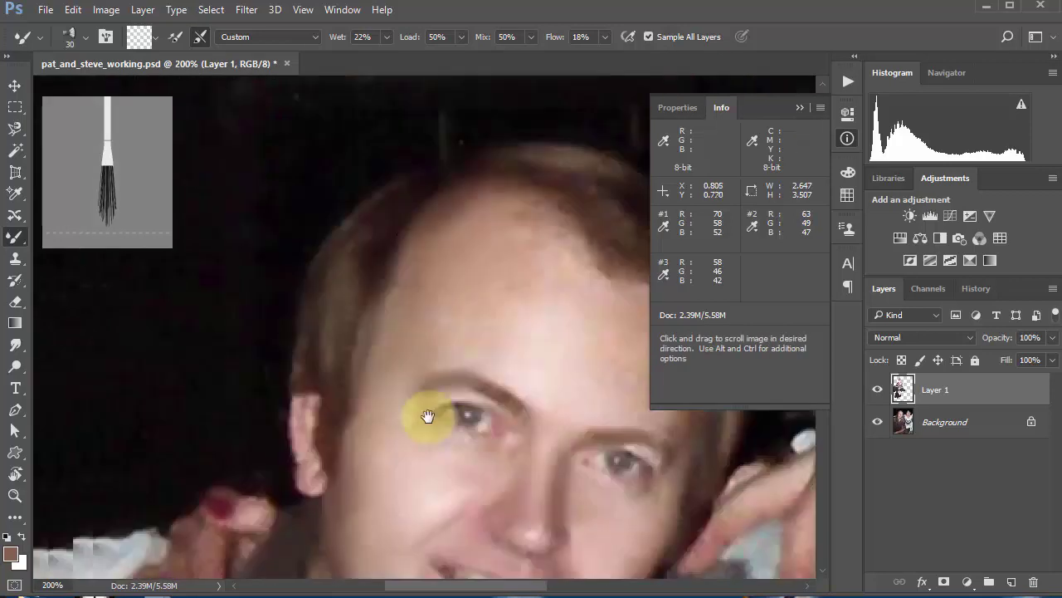
mouse_move(418, 268)
left_mouse_down()
mouse_move(470, 273)
mouse_move(468, 313)
mouse_move(374, 290)
mouse_move(406, 344)
left_mouse_up()
key("bracketleft")
key("bracketleft")
key("bracketleft")
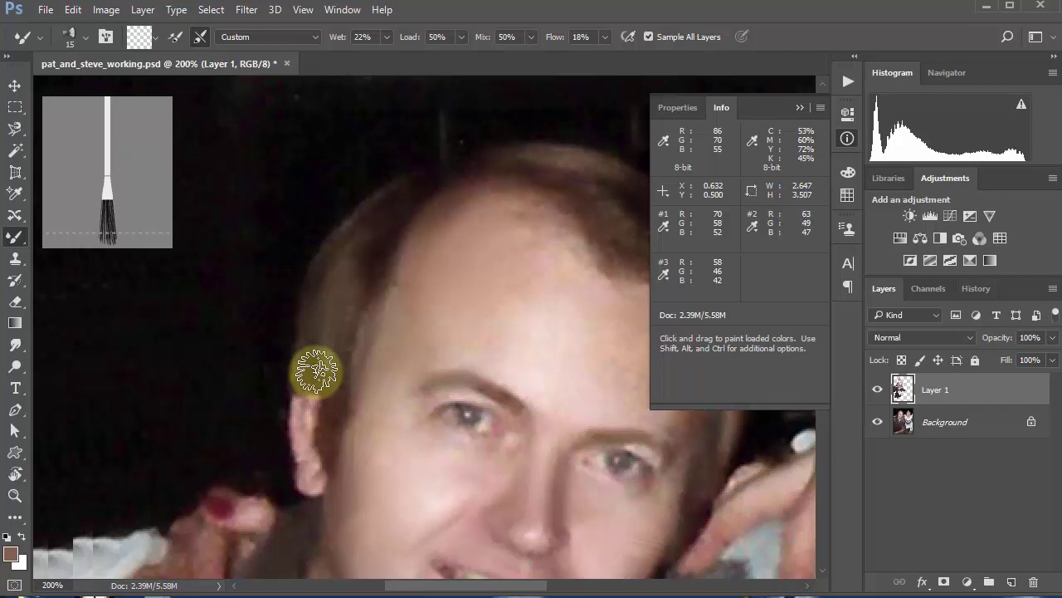
mouse_move(318, 333)
left_mouse_down()
mouse_move(394, 230)
mouse_move(367, 266)
mouse_move(390, 232)
mouse_move(355, 313)
mouse_move(327, 445)
mouse_move(383, 340)
mouse_move(510, 287)
mouse_move(307, 392)
mouse_move(348, 334)
mouse_move(332, 404)
mouse_move(347, 313)
left_mouse_up()
Blend the hair on the crown and far side of the man's head with the Mixer Brush
scroll(384, 339, "right", 5)
scroll(382, 324, "up", 2)
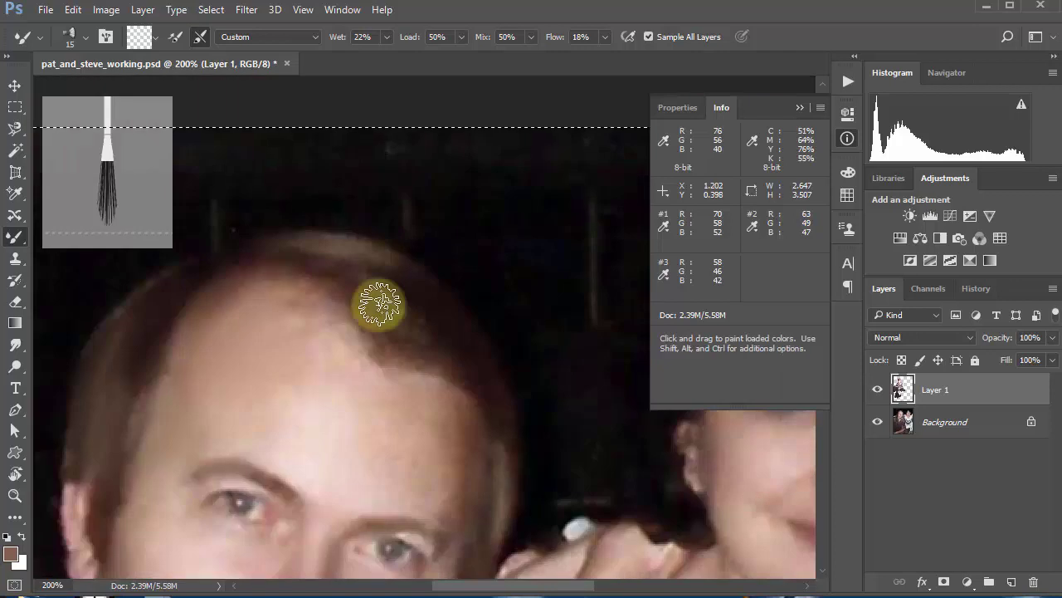
mouse_move(448, 334)
left_mouse_down()
mouse_move(494, 431)
mouse_move(511, 514)
mouse_move(498, 507)
mouse_move(496, 474)
mouse_move(477, 546)
mouse_move(481, 517)
left_mouse_up()
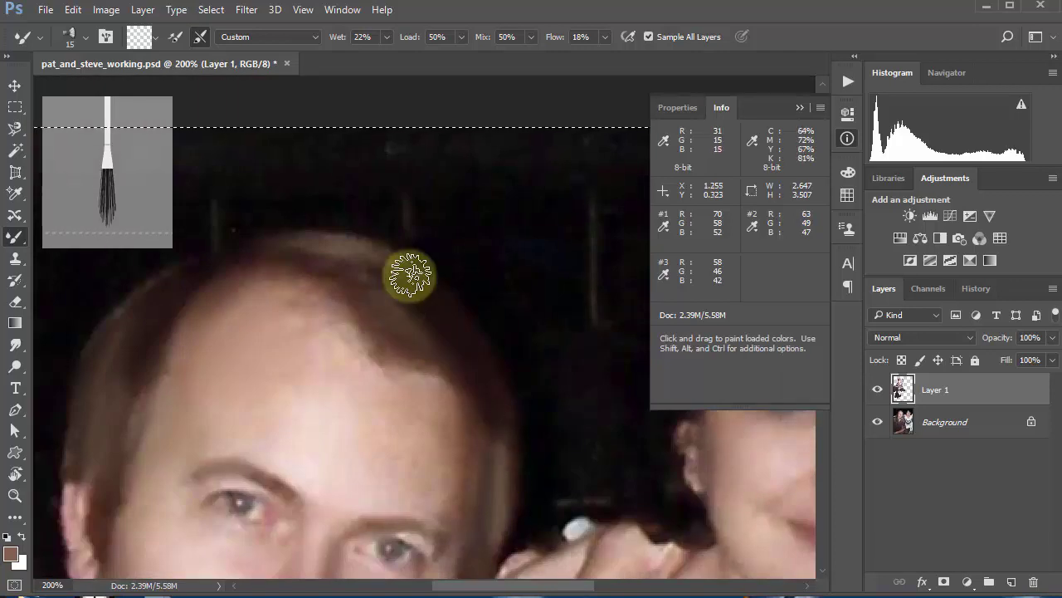
mouse_move(339, 255)
left_mouse_down()
mouse_move(377, 263)
mouse_move(431, 309)
mouse_move(410, 280)
mouse_move(361, 254)
mouse_move(423, 296)
mouse_move(436, 371)
mouse_move(338, 238)
mouse_move(283, 248)
mouse_move(341, 264)
mouse_move(452, 369)
mouse_move(372, 305)
mouse_move(438, 354)
mouse_move(377, 329)
mouse_move(431, 355)
mouse_move(442, 246)
left_mouse_up()
Set the Mixer Brush to the Dry preset and brush down over the man's forehead
scroll(442, 245, "down", 3)
scroll(442, 245, "left", 3)
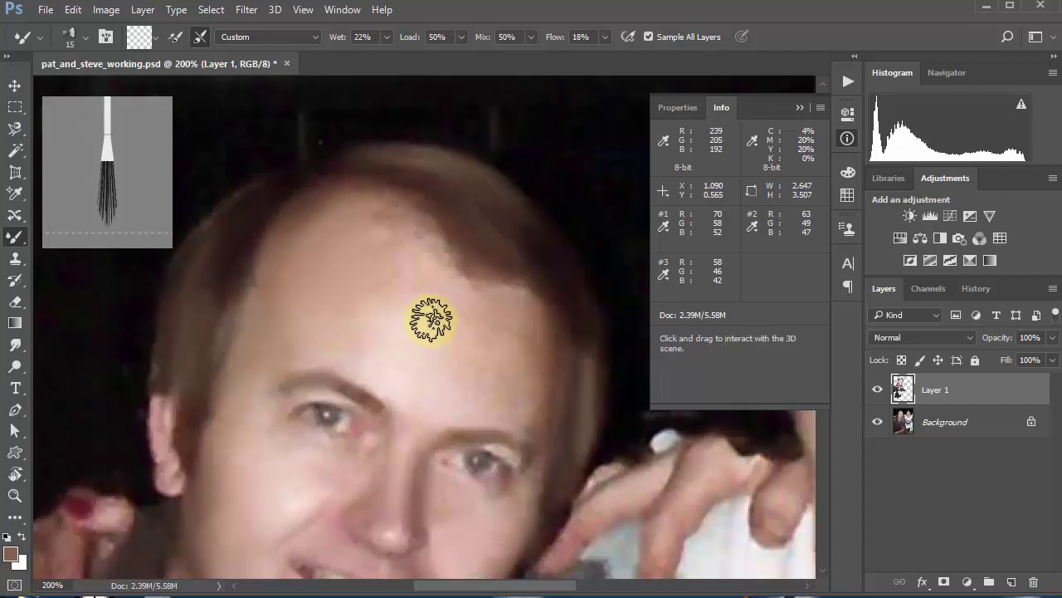
key("ctrl+minus")
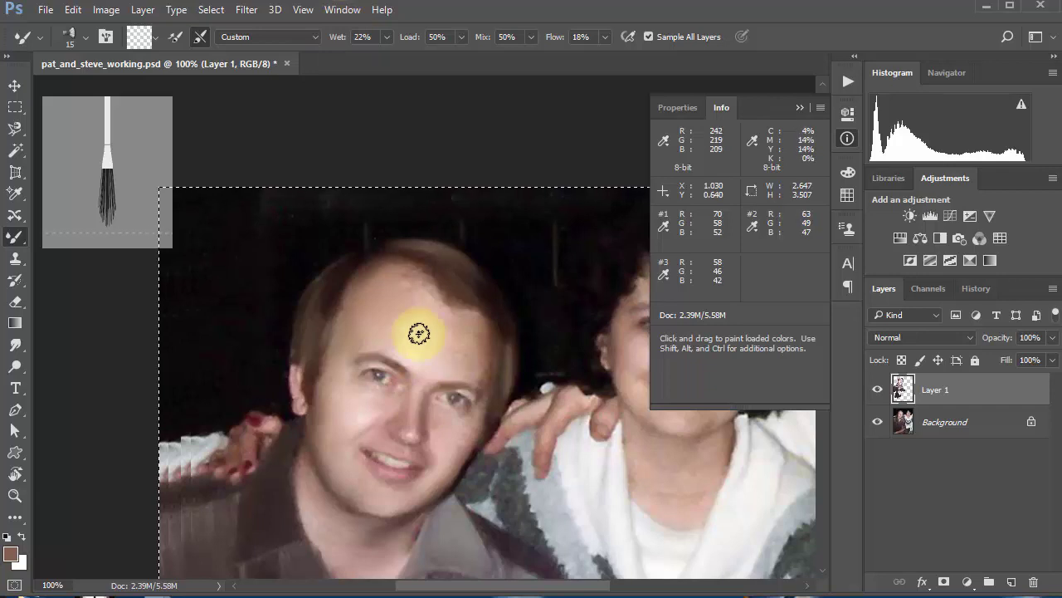
scroll(462, 352, "down", 2)
scroll(461, 352, "right", 3)
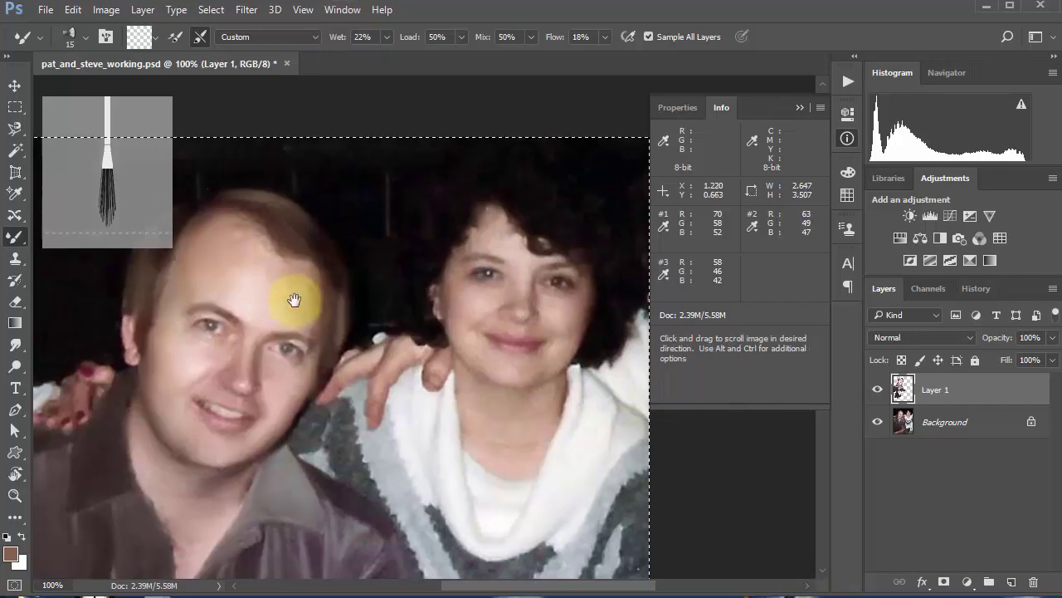
left_click(313, 36)
left_click(240, 61)
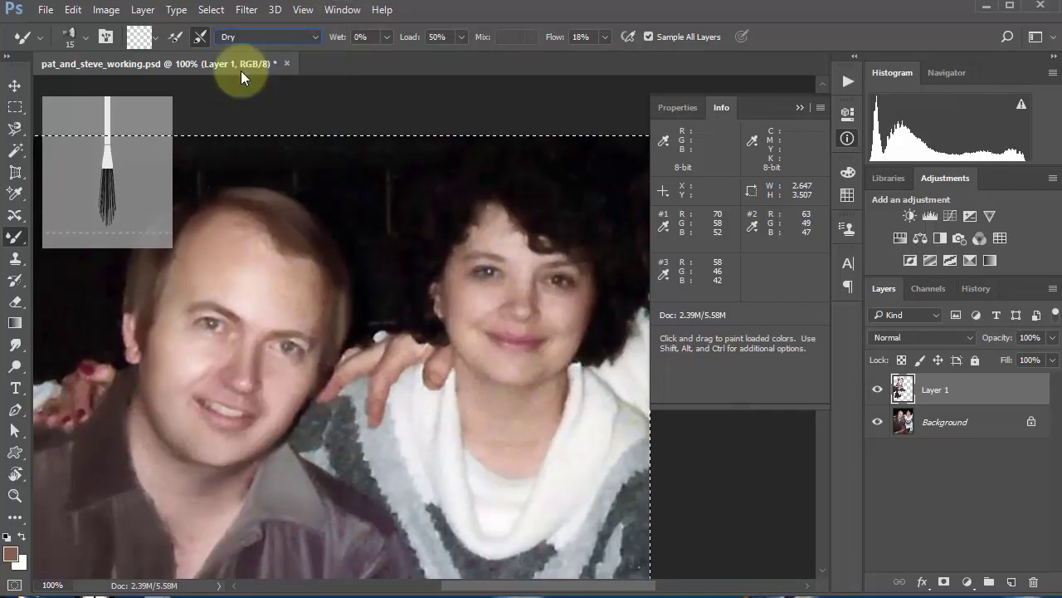
mouse_move(285, 230)
left_mouse_down()
mouse_move(283, 272)
mouse_move(268, 252)
mouse_move(272, 317)
mouse_move(284, 251)
mouse_move(266, 296)
left_mouse_up()
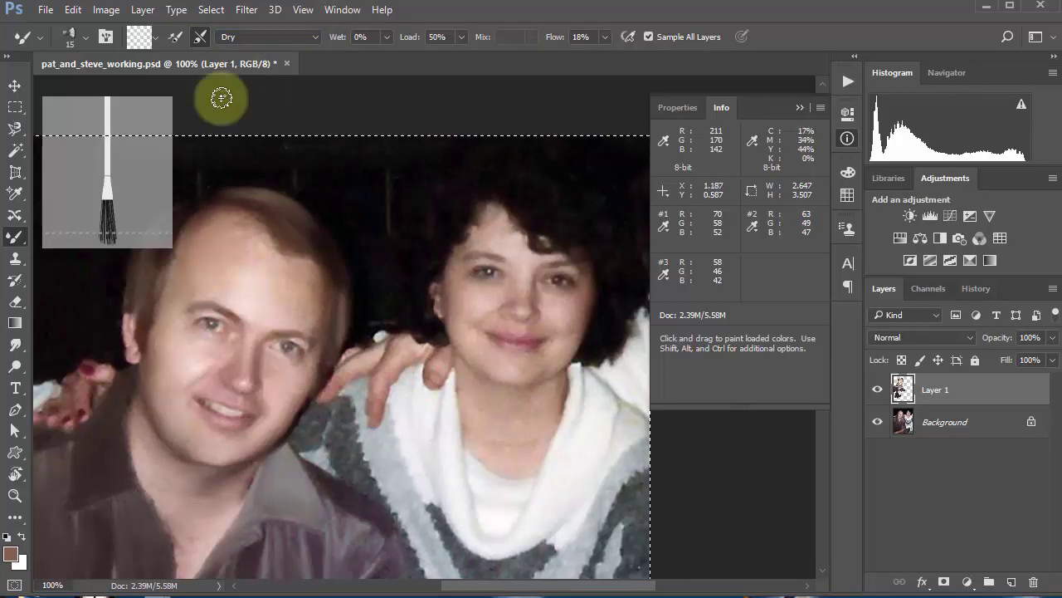
Pick orange as the Mixer Brush color, try a loaded stroke across the man's forehead, and undo the stroke
left_click(139, 36)
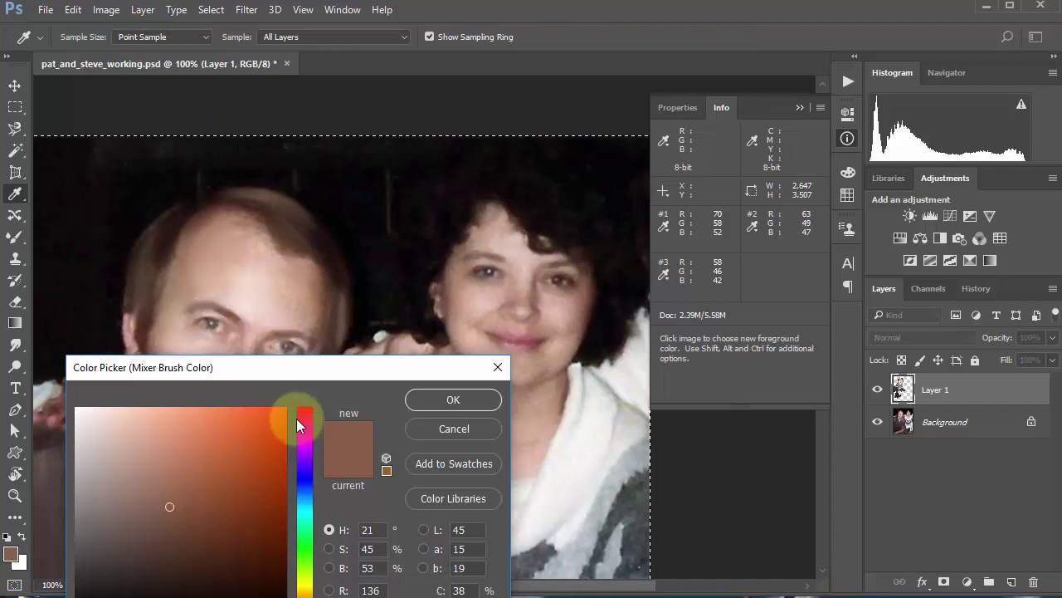
left_click(454, 402)
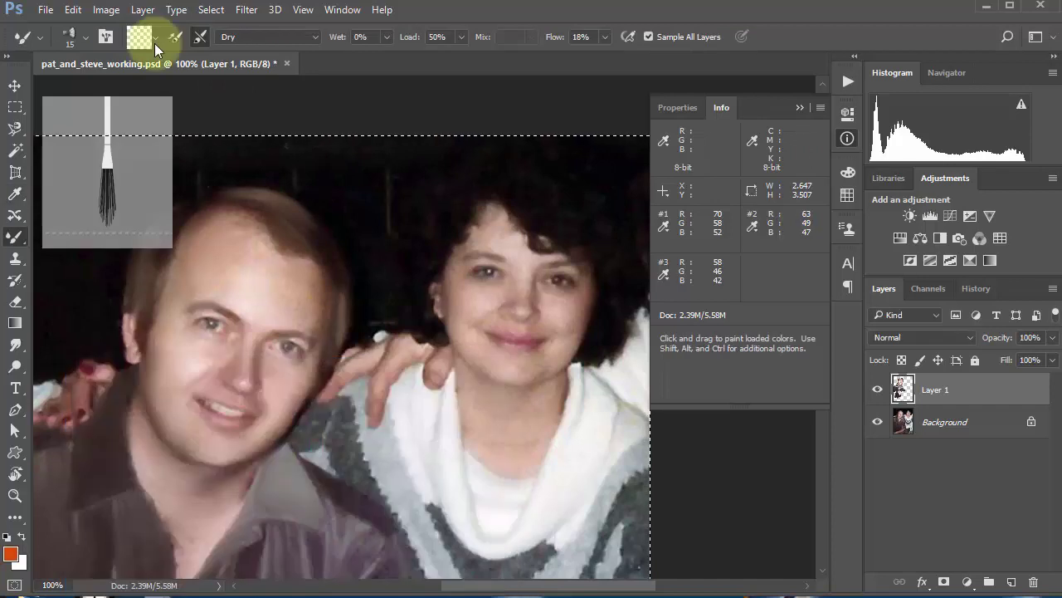
left_click(173, 37)
left_click_drag(252, 239, 318, 335)
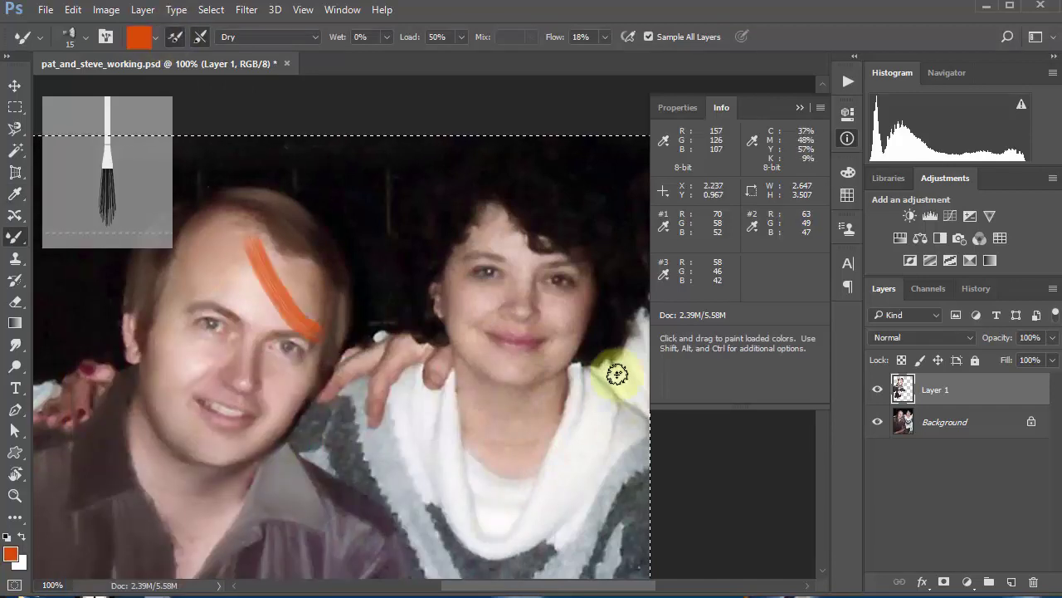
key("ctrl+z")
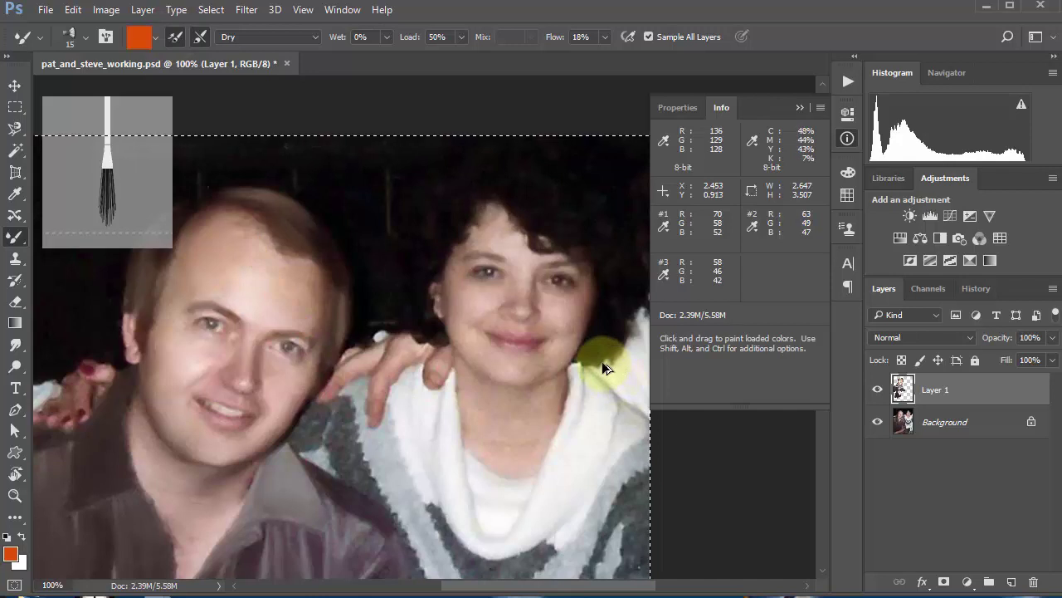
left_click(179, 38)
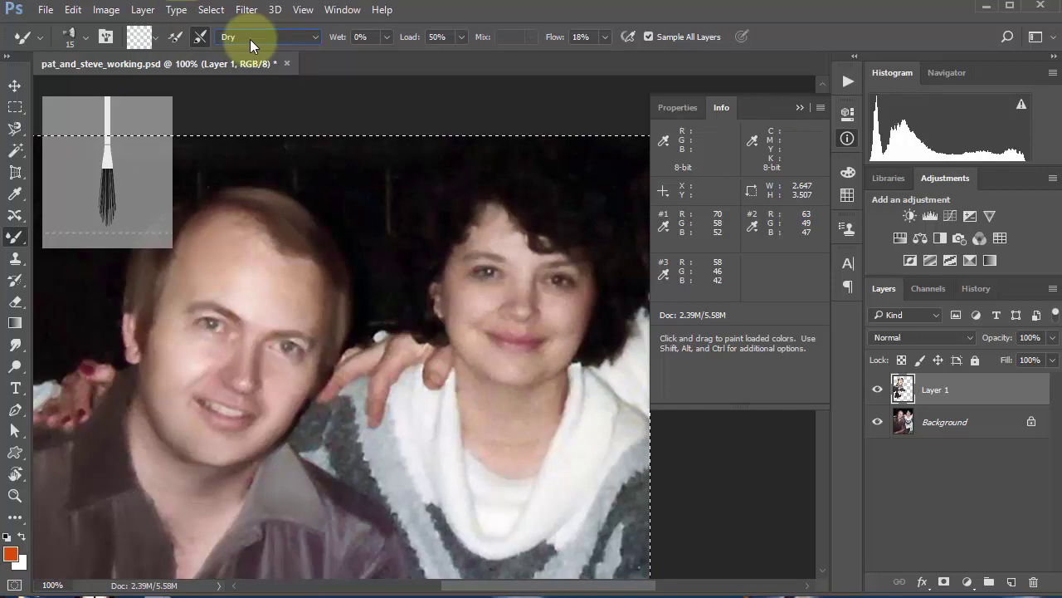
Apply the Very Wet preset without loaded paint and smear the man's hairline onto his forehead
left_click(250, 37)
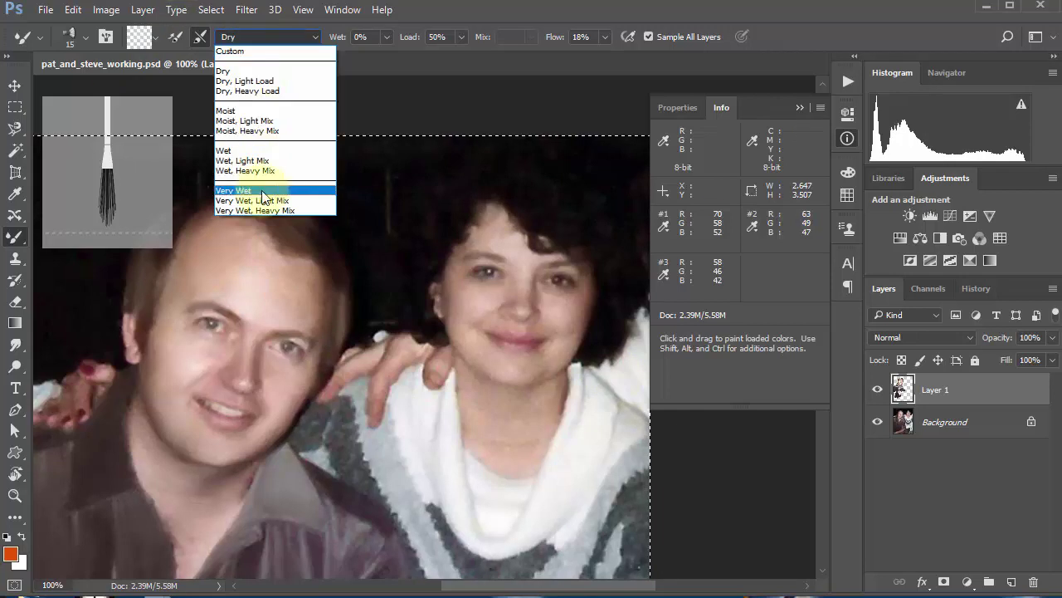
left_click(241, 191)
mouse_move(269, 225)
left_mouse_down()
mouse_move(280, 300)
mouse_move(287, 276)
mouse_move(321, 296)
mouse_move(305, 263)
left_mouse_up()
Switch the Mixer Brush to the Moist preset and pull the hair down over the middle of the man's forehead
left_click(255, 36)
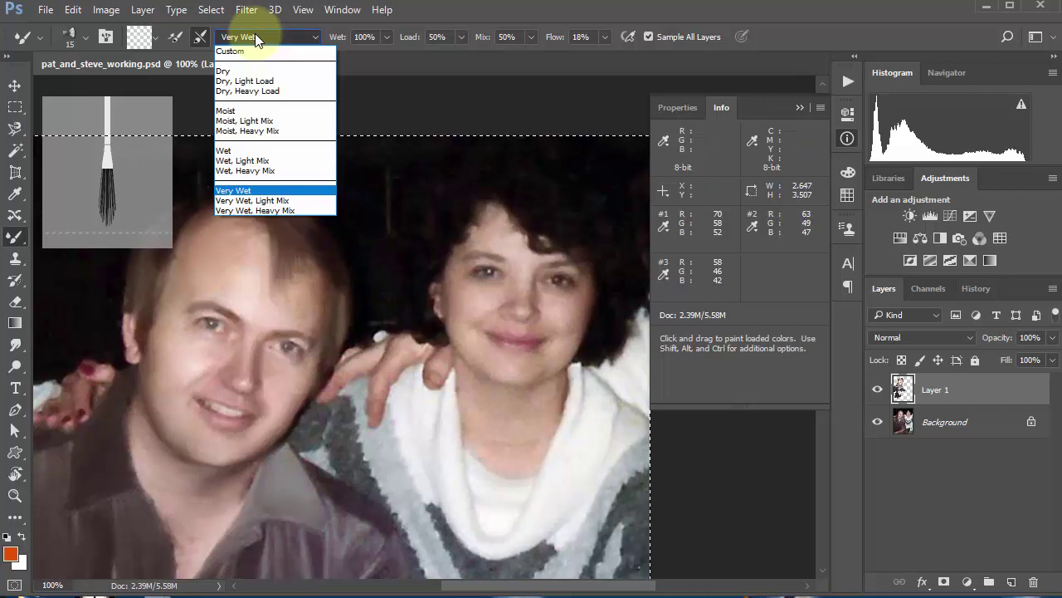
left_click(238, 112)
left_click_drag(253, 210, 244, 292)
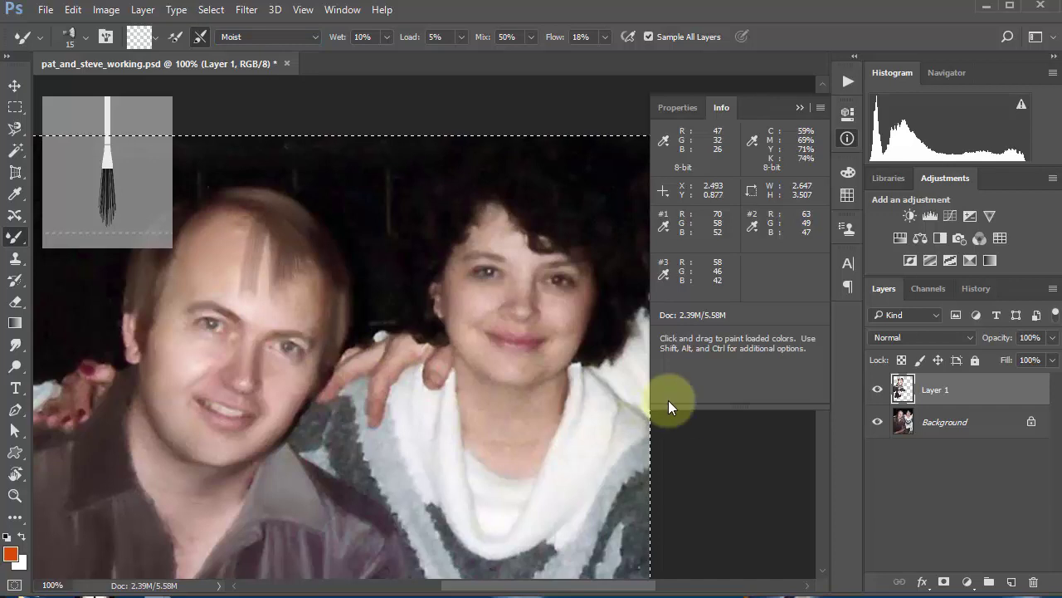
Toggle Layer 1's visibility repeatedly to compare the Mixer Brush painting with the original photo
left_click(877, 390)
left_click(877, 390)
left_click(877, 391)
left_click(878, 391)
left_click(878, 391)
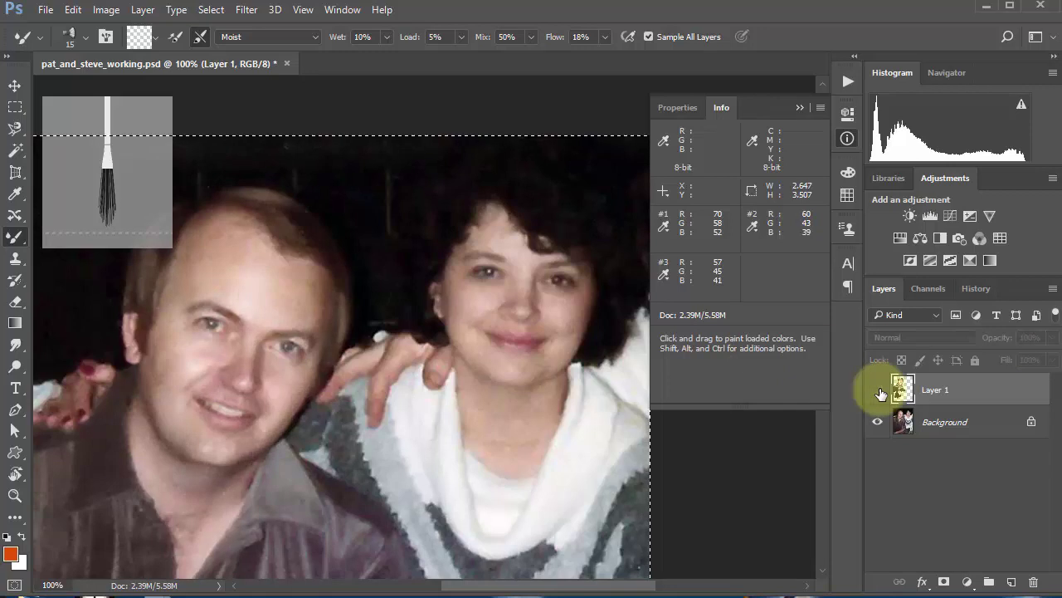
left_click(878, 391)
left_click(878, 391)
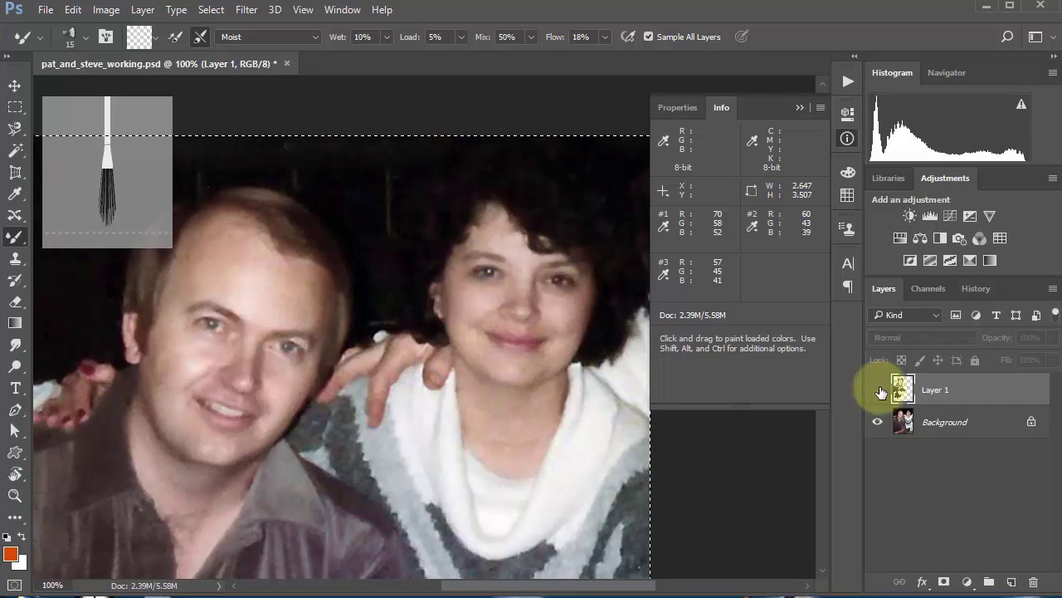
Show Layer 1 and draw orange 10 px Pencil strokes across the man's face and the woman's sweater
left_click(15, 215)
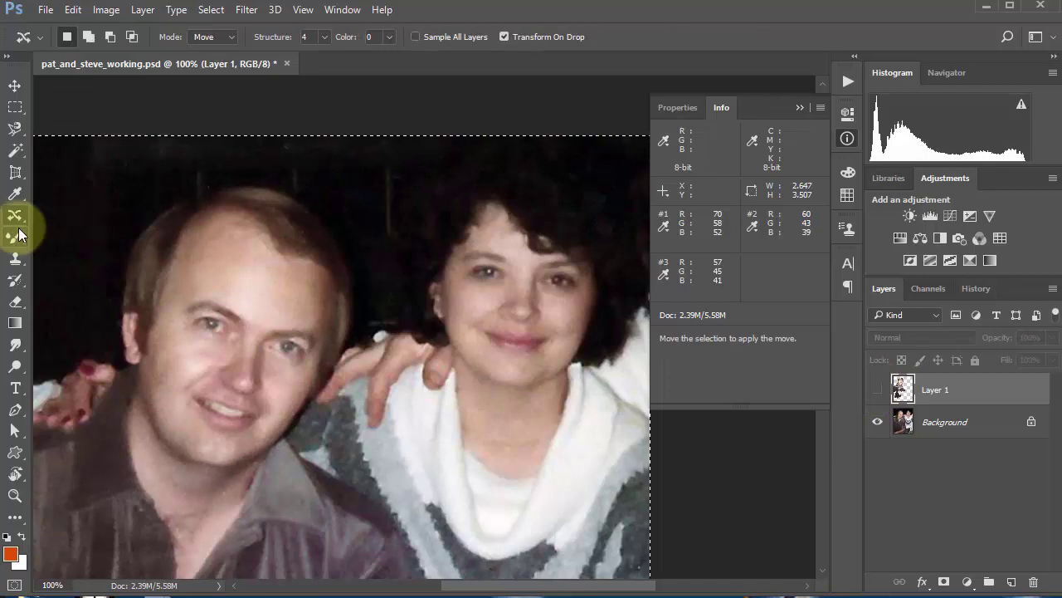
left_click(17, 240)
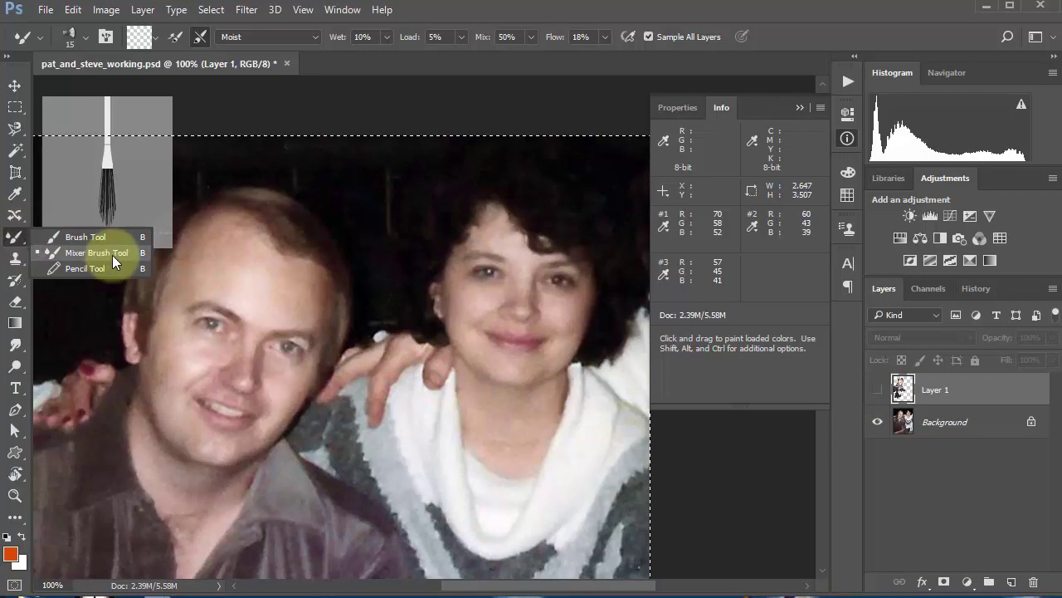
left_click(98, 268)
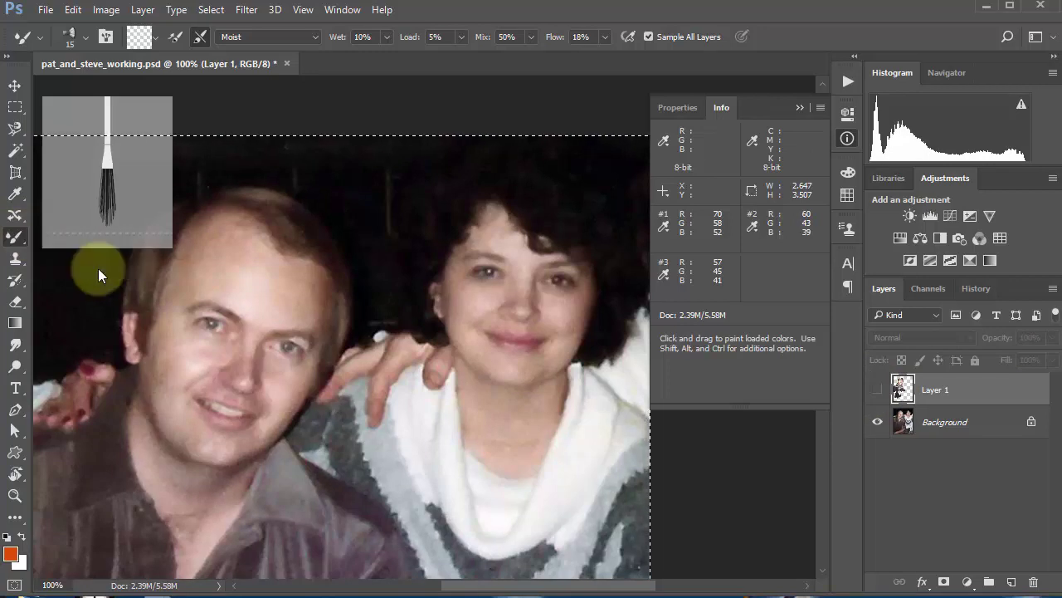
left_click(878, 389)
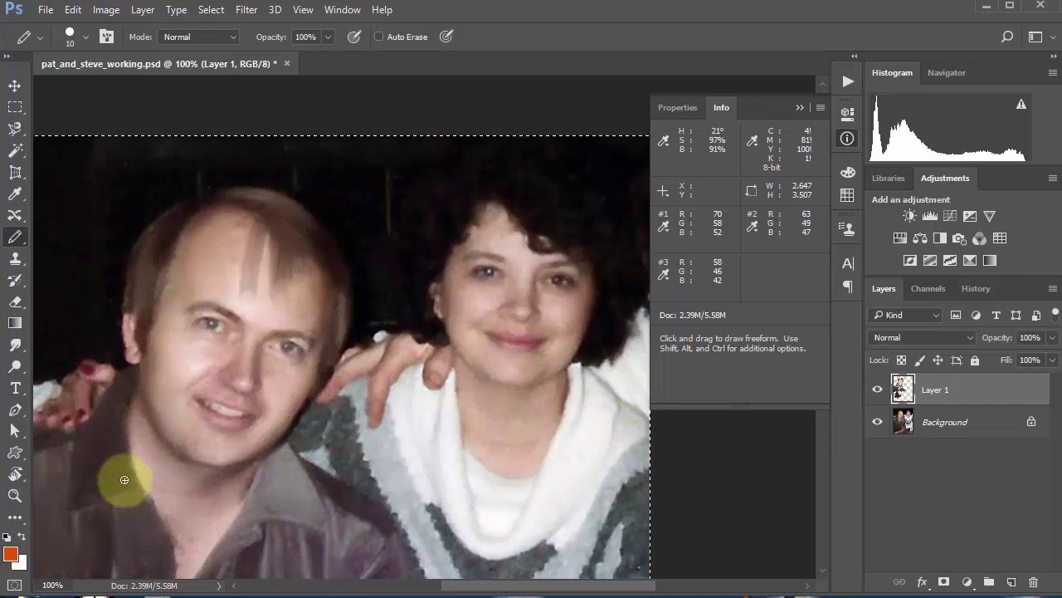
left_click_drag(212, 334, 322, 447)
left_click_drag(410, 384, 457, 397)
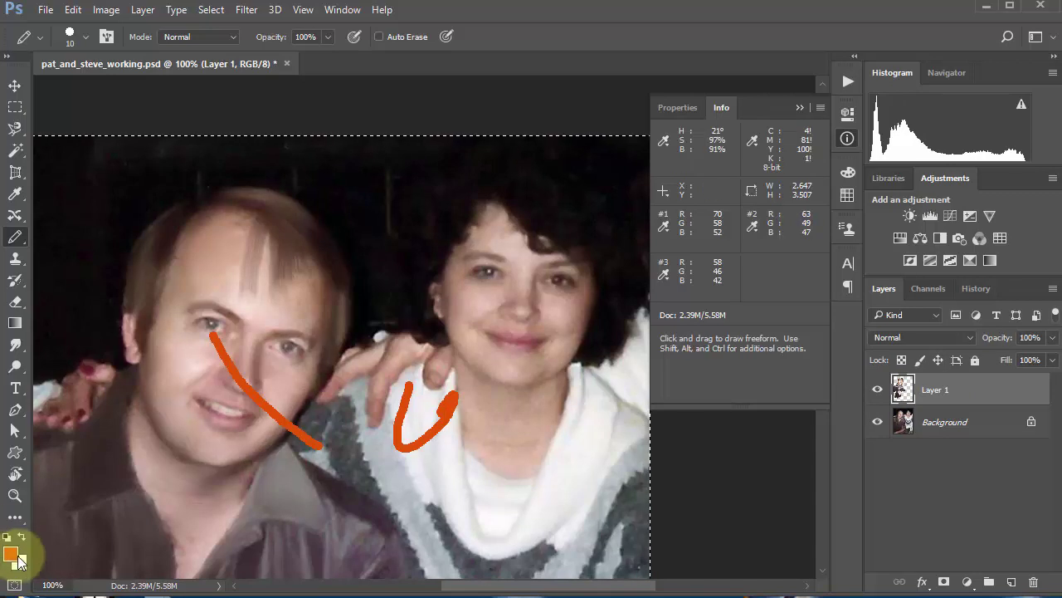
Set the foreground color to black and draw a Pencil line from the man's forehead past his eye
left_click(12, 554)
left_click_drag(105, 517, 238, 589)
left_click(430, 395)
left_click_drag(292, 309, 327, 393)
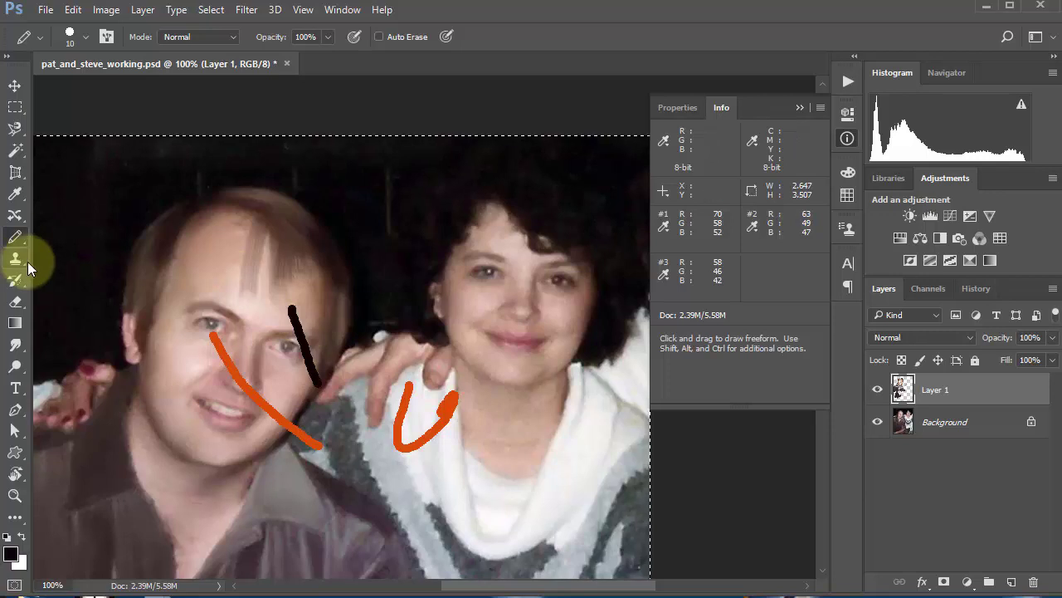
Open the Color panel in place of the Info panel and collapse it to free the canvas
left_click(753, 384)
key("F6")
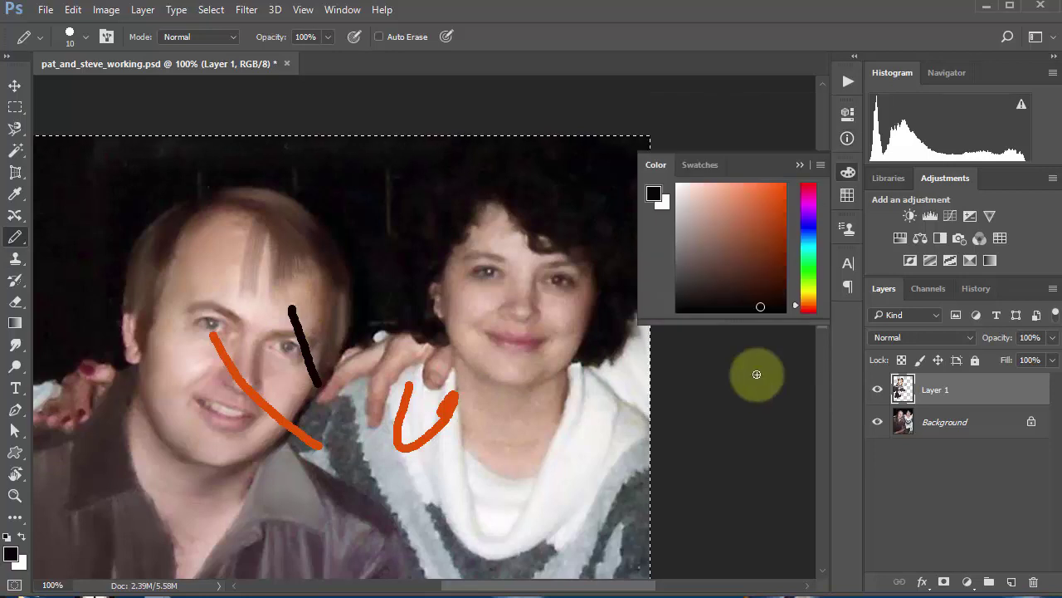
left_click(799, 163)
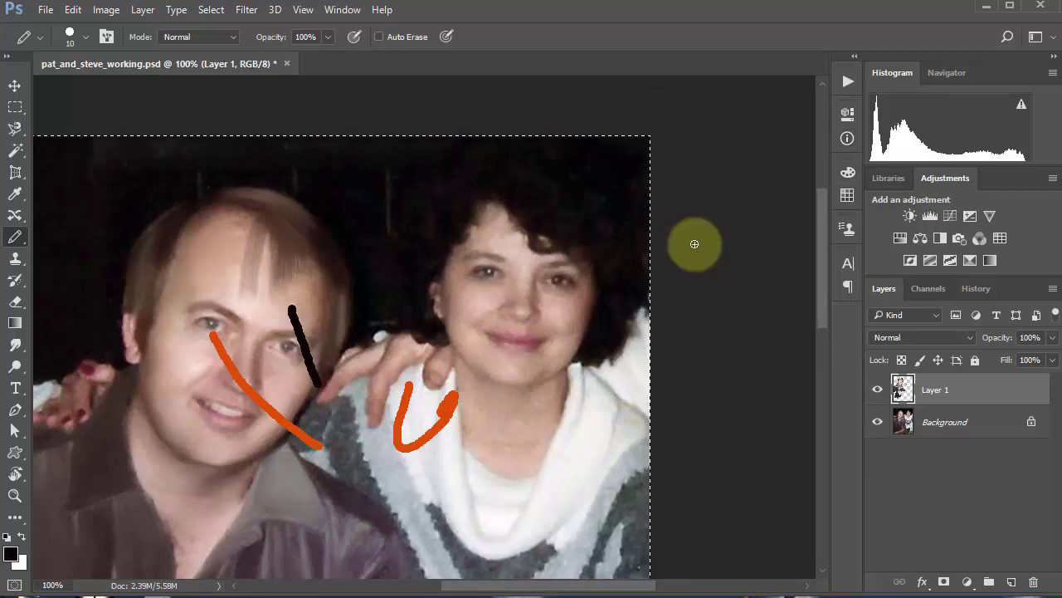
Delete all the painted and pencilled content within the selection on Layer 1
scroll(695, 244, "down", 4)
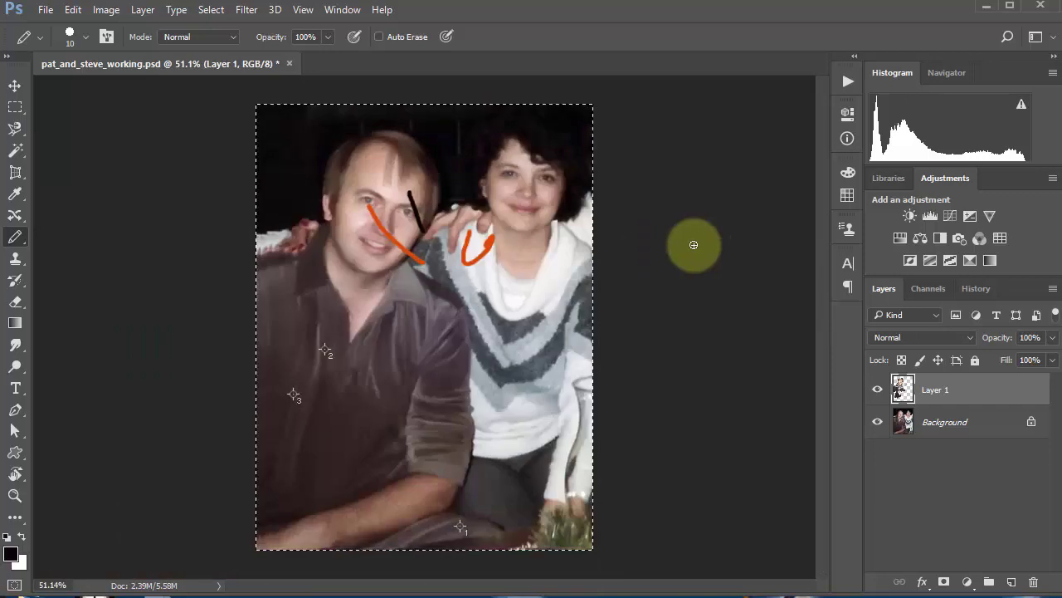
key("Delete")
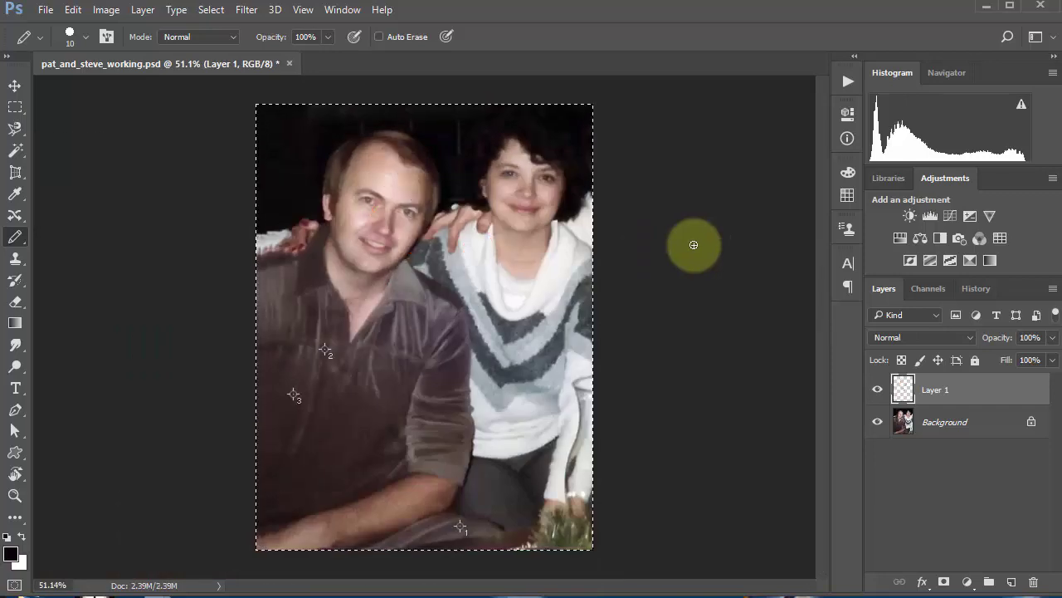
Clone one of the man's eyes onto his forehead on Layer 1 with a 15 px Clone Stamp
left_click(391, 203)
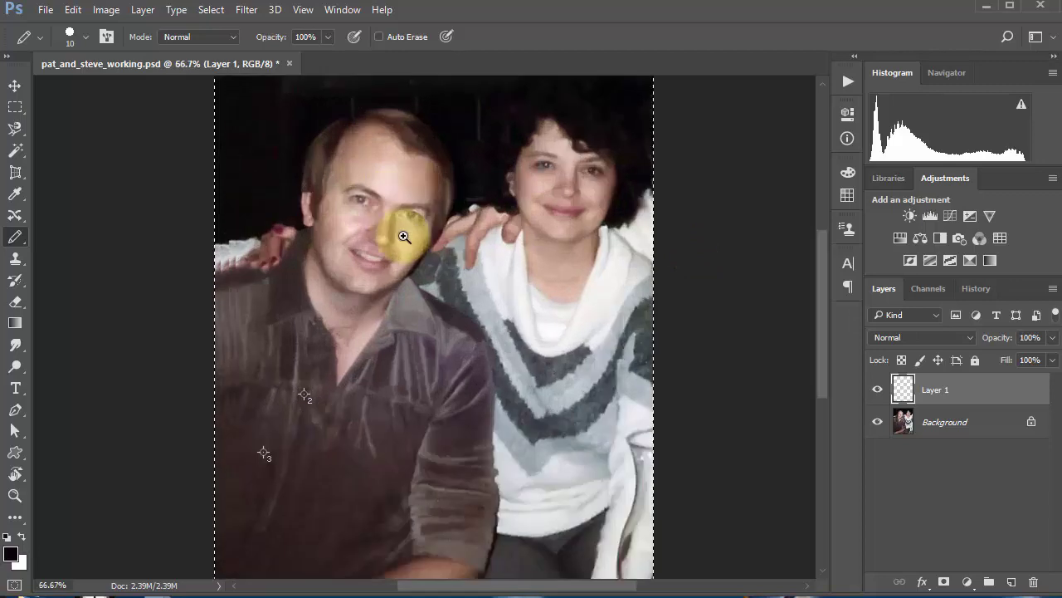
left_click(404, 237)
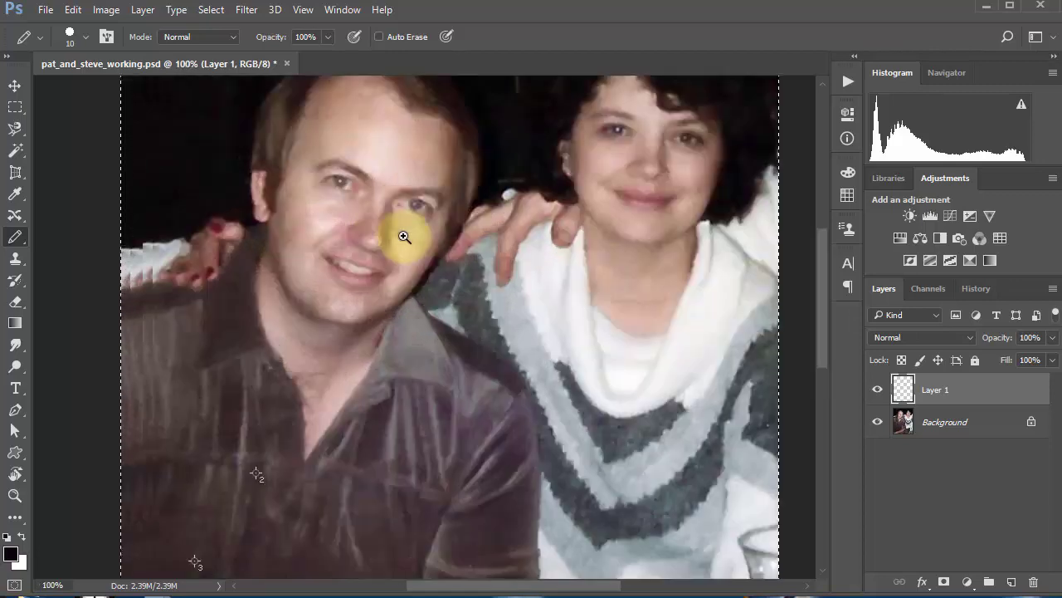
left_click(15, 260)
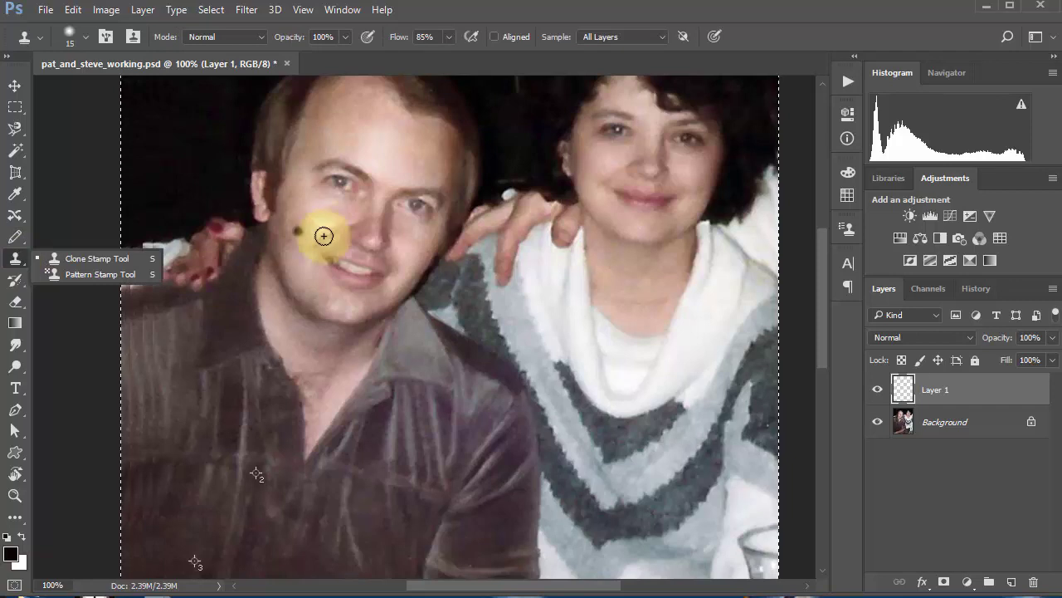
left_click(890, 389)
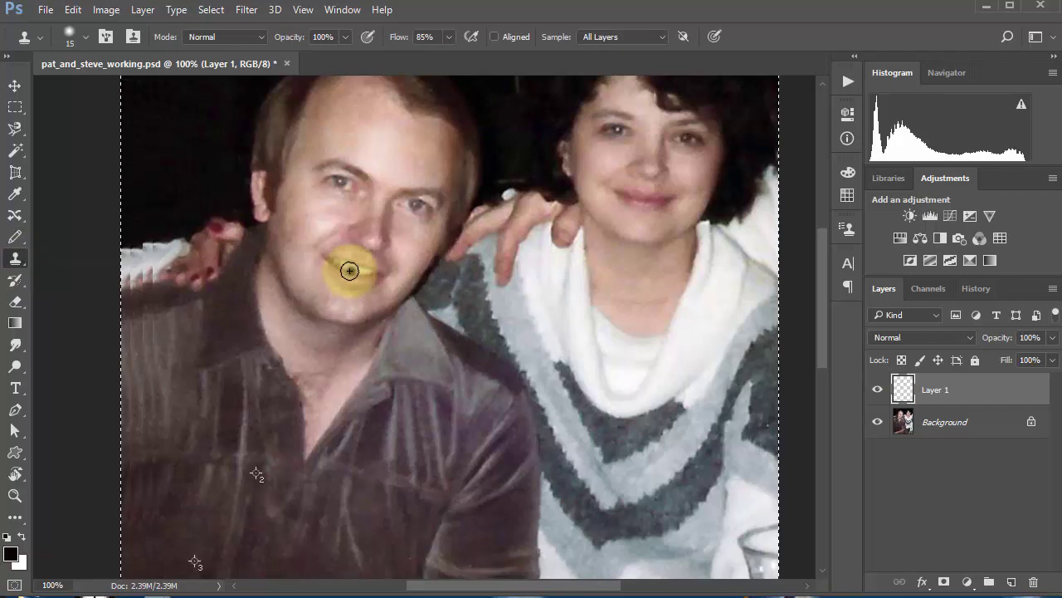
left_click(343, 182, "alt")
mouse_move(351, 118)
left_mouse_down()
mouse_move(358, 130)
mouse_move(347, 110)
mouse_move(356, 113)
mouse_move(347, 122)
left_mouse_up()
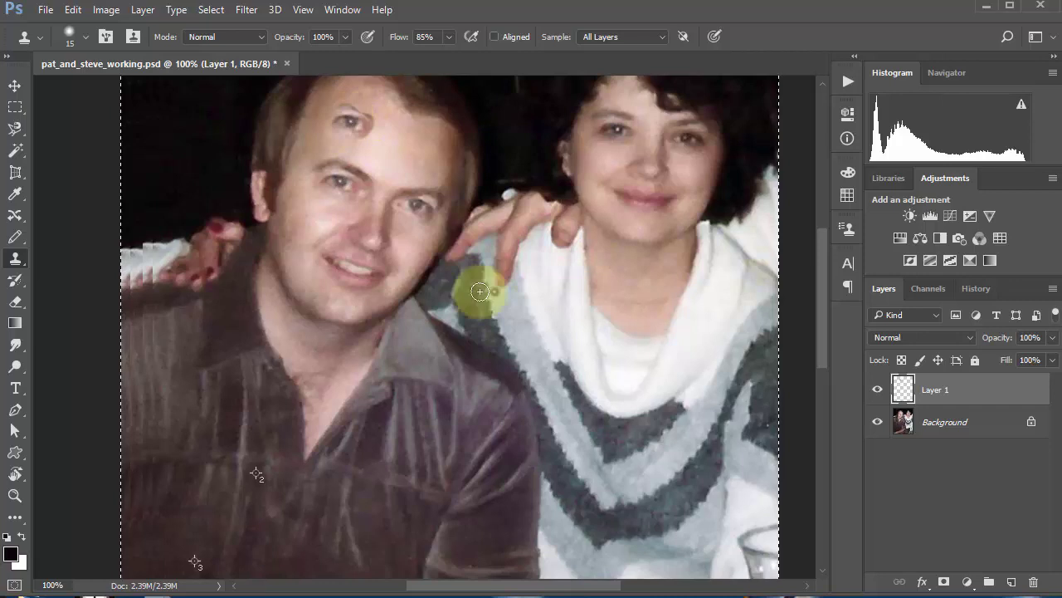
Clone the man's nose and both his eyes onto the woman's neck and white sweater collar
mouse_move(600, 330)
left_mouse_down()
mouse_move(628, 289)
mouse_move(612, 312)
mouse_move(630, 292)
mouse_move(615, 283)
mouse_move(622, 273)
mouse_move(632, 293)
mouse_move(642, 263)
mouse_move(610, 326)
mouse_move(630, 303)
mouse_move(628, 317)
mouse_move(615, 331)
mouse_move(602, 325)
mouse_move(709, 378)
left_mouse_up()
left_click(425, 208, "alt")
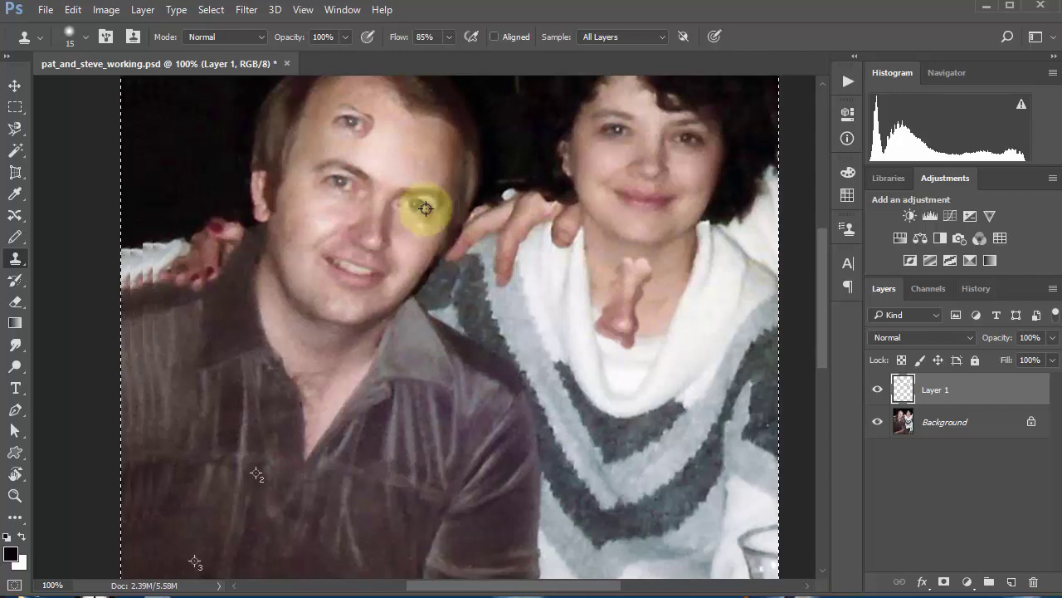
mouse_move(648, 302)
left_mouse_down()
mouse_move(656, 289)
mouse_move(658, 305)
mouse_move(640, 297)
mouse_move(666, 311)
left_mouse_up()
left_click(332, 189, "alt")
mouse_move(591, 274)
left_mouse_down()
mouse_move(607, 290)
mouse_move(593, 277)
mouse_move(601, 269)
mouse_move(596, 279)
left_mouse_up()
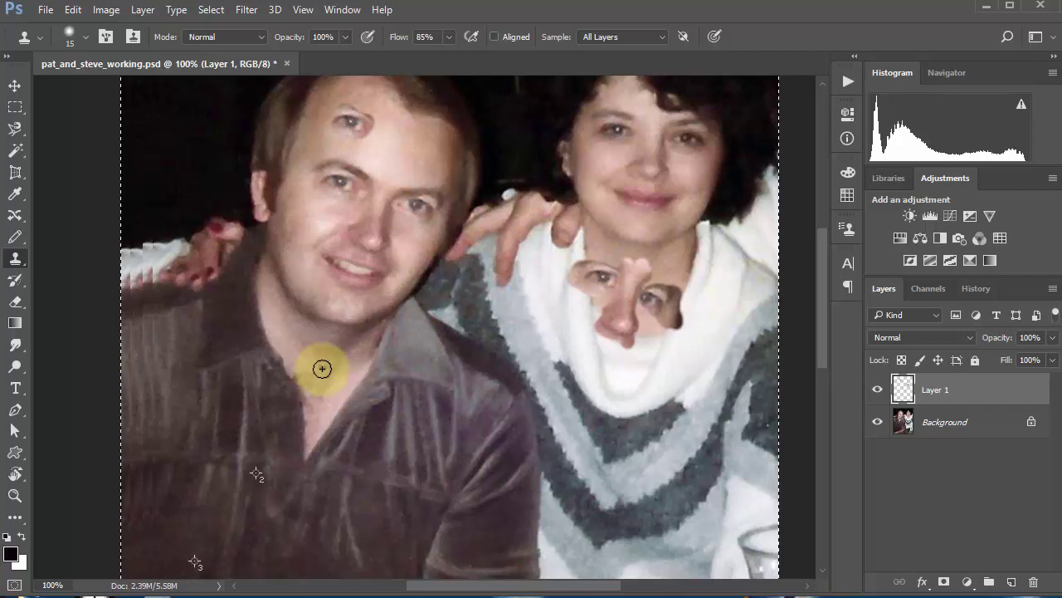
left_click_drag(653, 390, 546, 291)
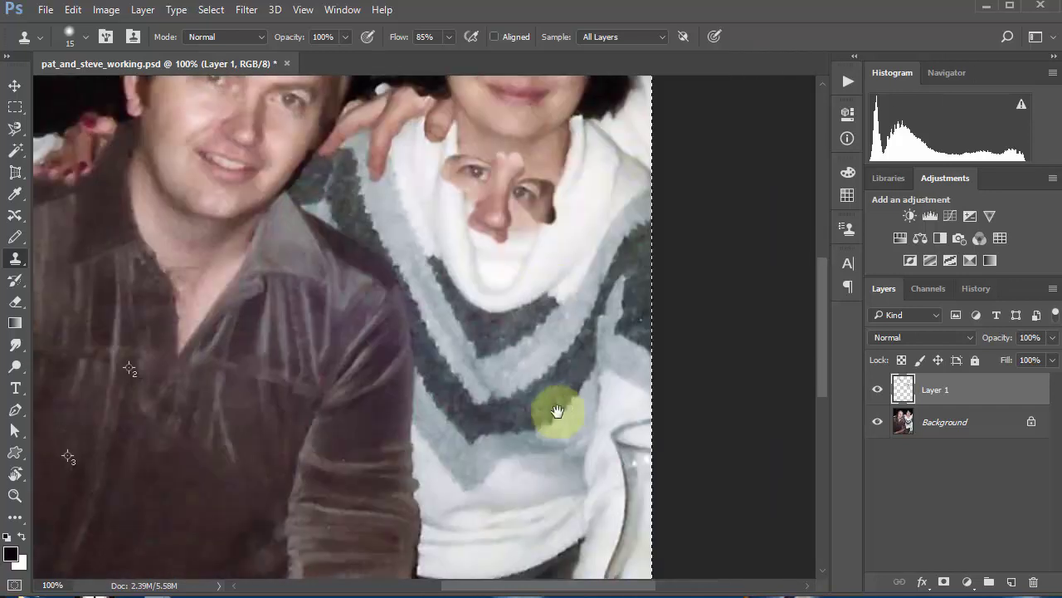
Set the Clone Stamp brush size to 10 and clone the light sweater stripe over the dark notch at its V point
left_click(510, 419)
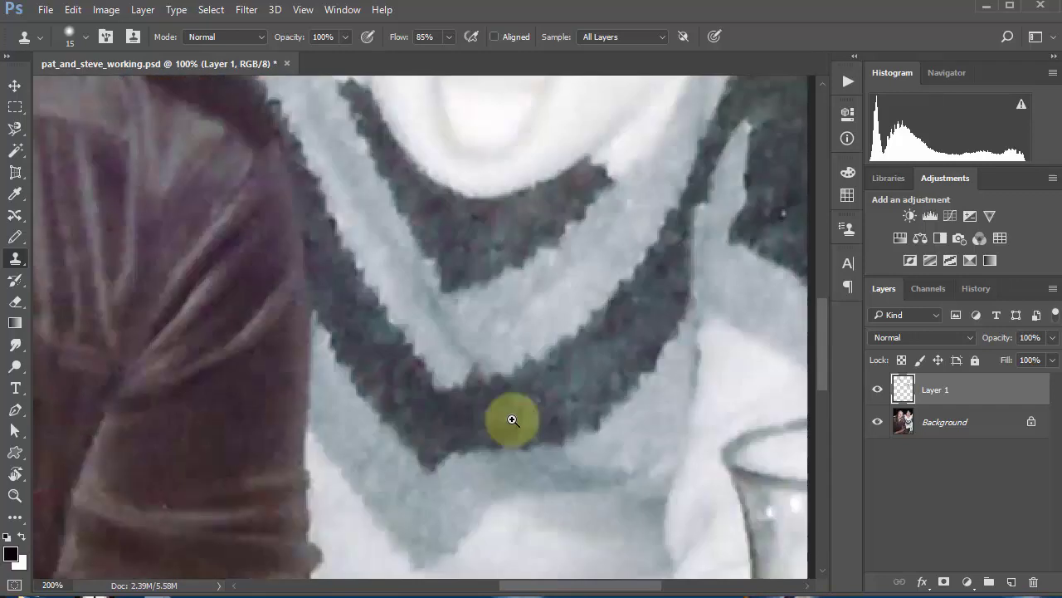
left_click(512, 420)
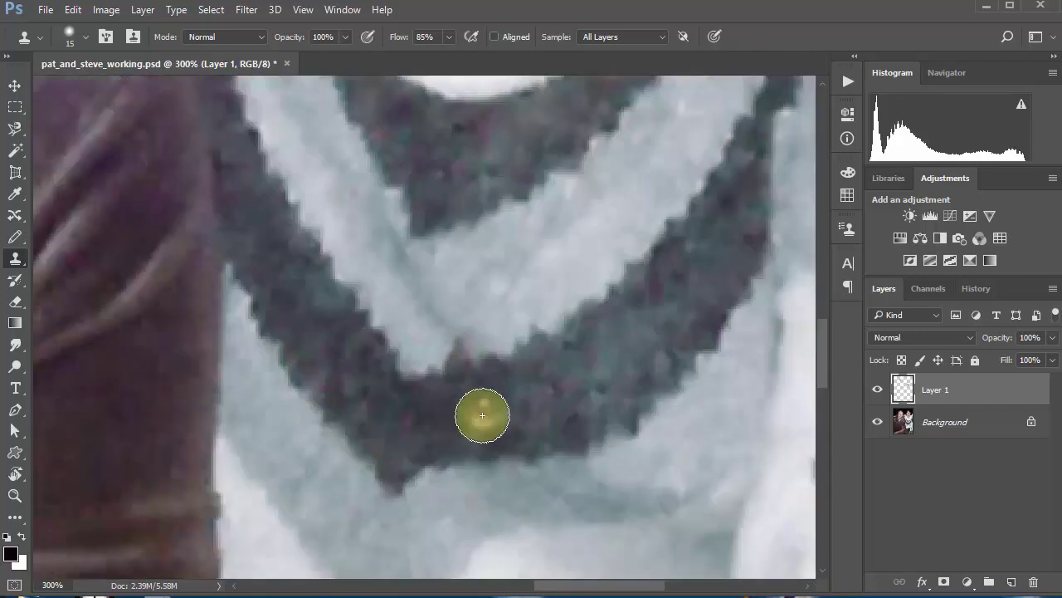
key("bracketleft")
key("bracketright")
key("bracketright")
key("bracketright")
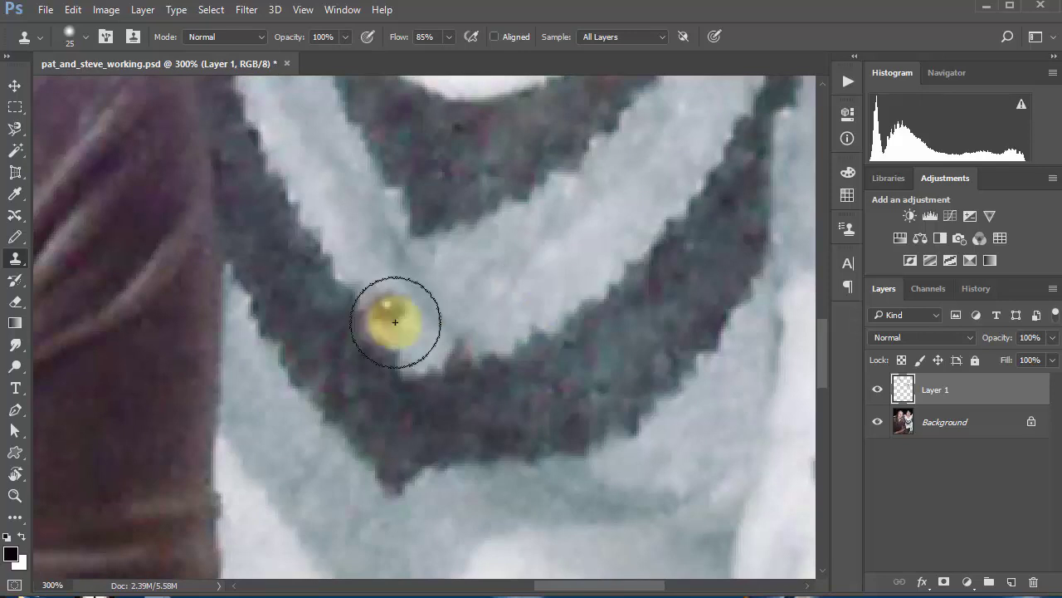
key("bracketleft")
key("bracketleft")
key("bracketleft")
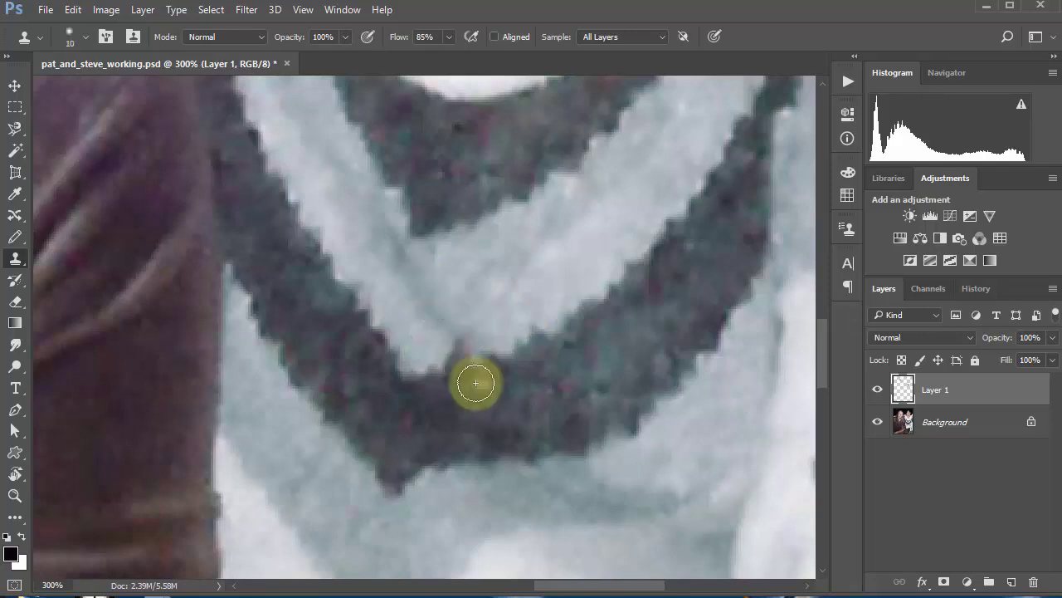
left_click(408, 273, "alt")
mouse_move(451, 356)
left_mouse_down()
mouse_move(463, 340)
mouse_move(451, 349)
left_mouse_up()
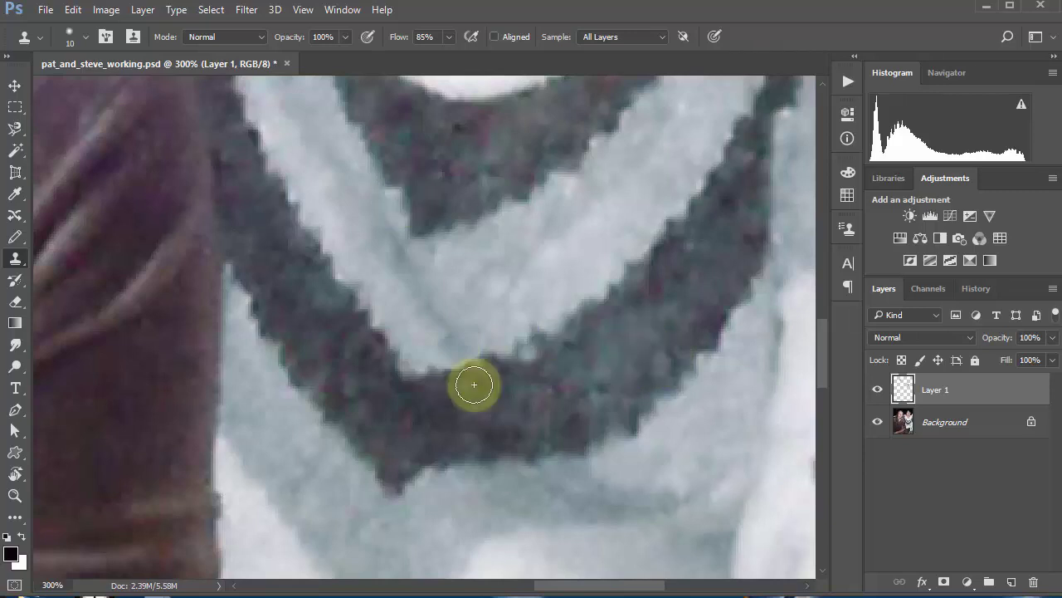
Reduce the clone brush hardness to 0% and clone light stripe texture over the dark notch at the V point again
left_click(65, 35)
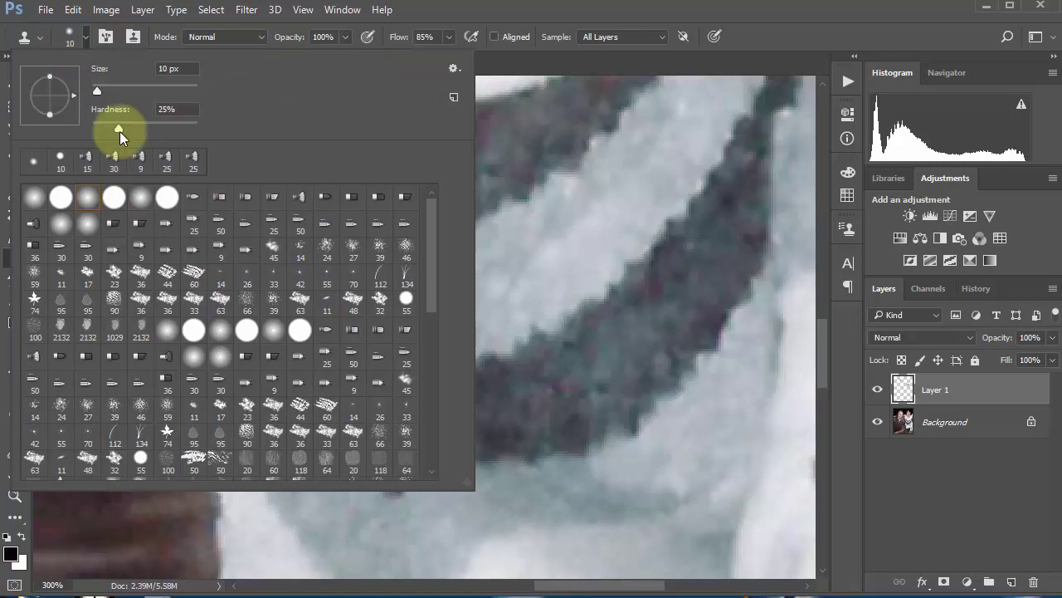
left_click_drag(116, 130, 87, 131)
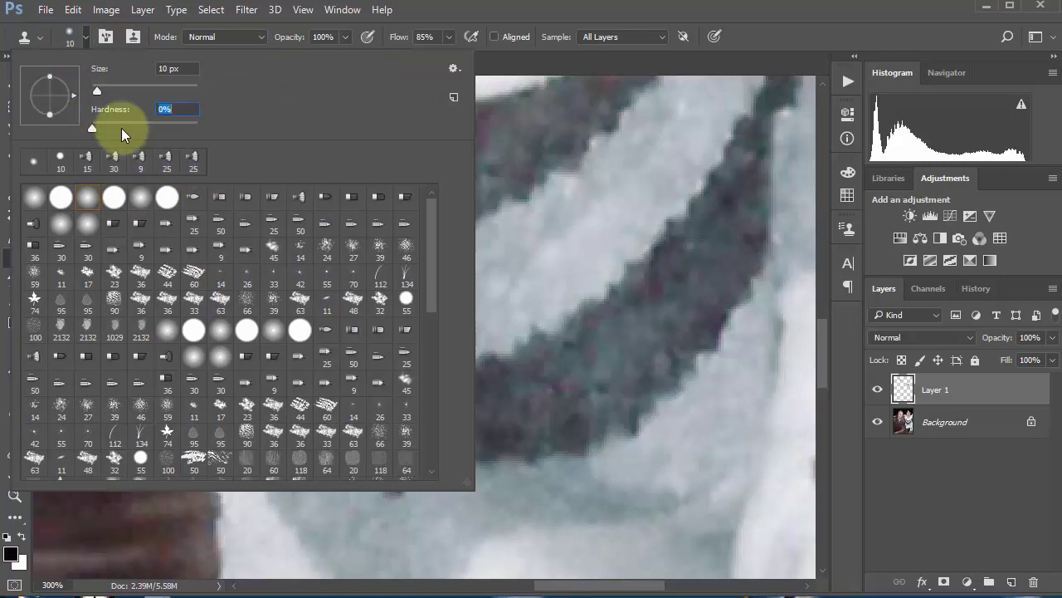
key("Return")
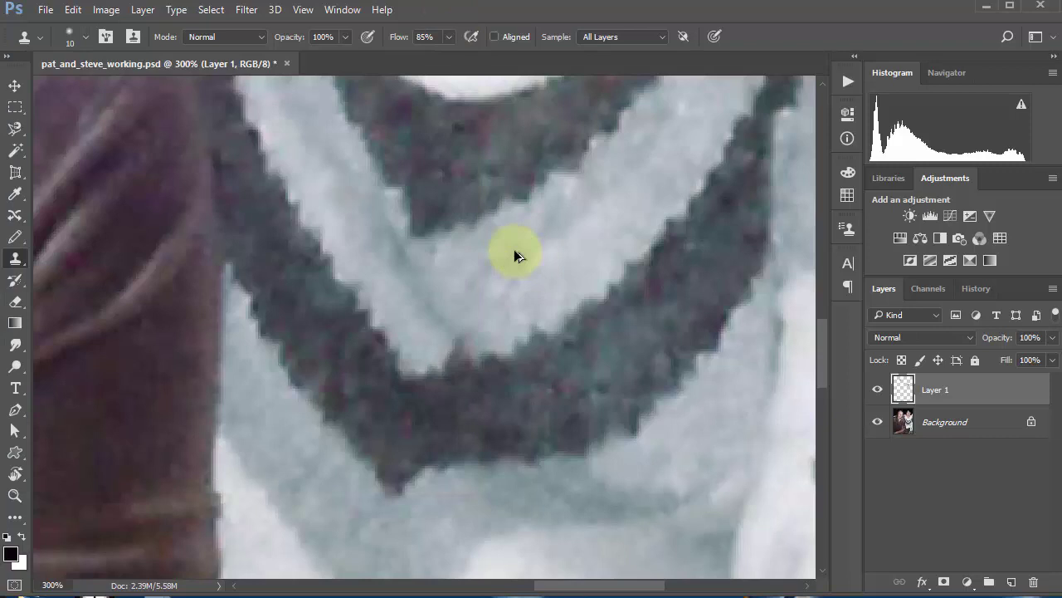
left_click(417, 280, "alt")
mouse_move(450, 346)
left_mouse_down()
mouse_move(451, 356)
mouse_move(468, 349)
mouse_move(451, 344)
left_mouse_up()
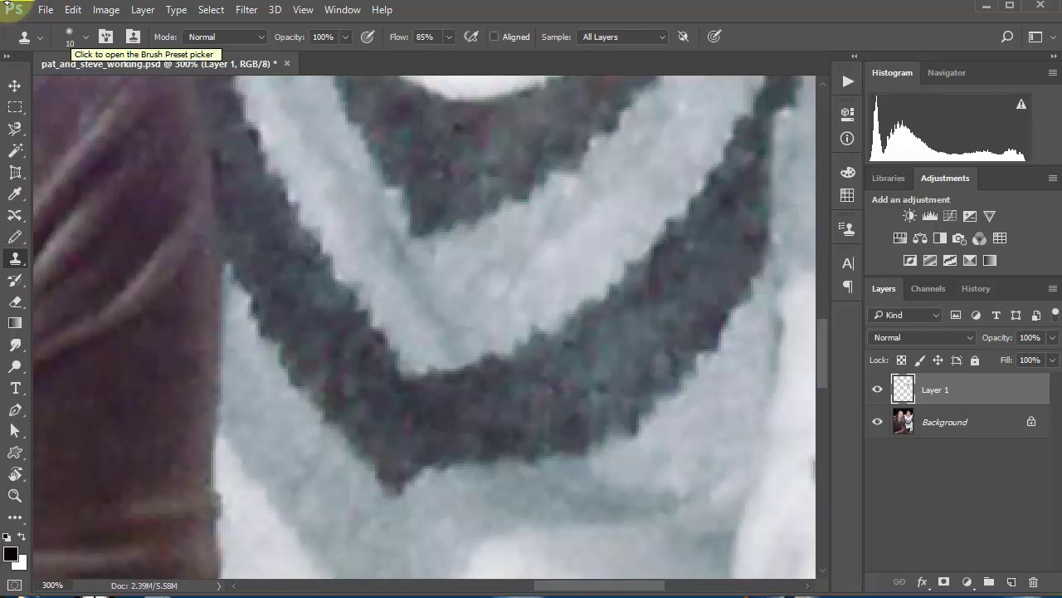
Set the clone brush hardness to 100% and clone a dark patch onto the light sweater stripe
left_click(75, 37)
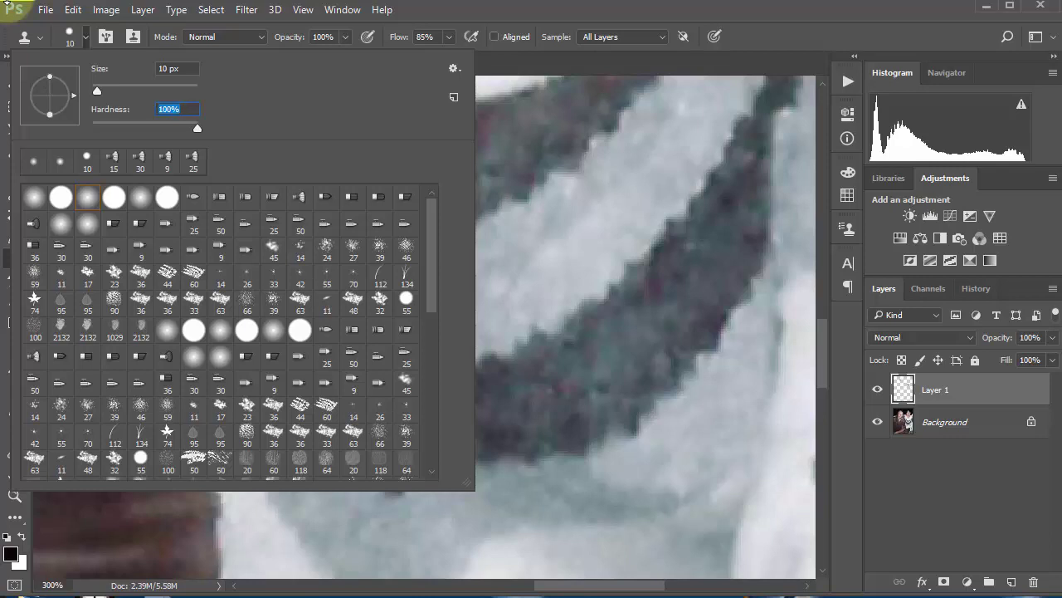
key("Return")
left_click_drag(613, 225, 569, 259)
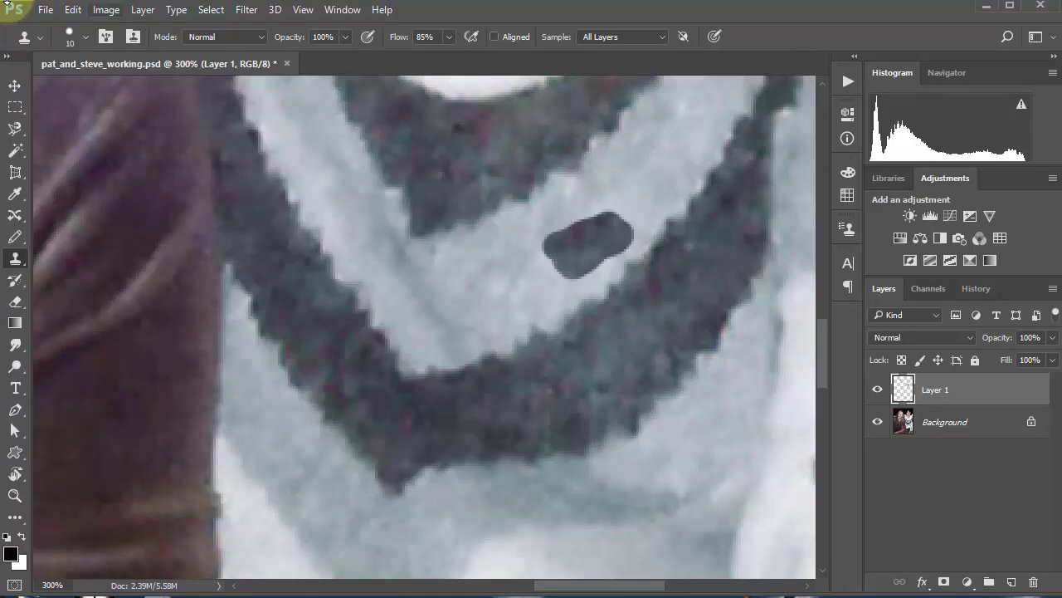
Set the clone brush hardness to 0% and clone a smaller dark patch lower on the light stripe for comparison
left_click(75, 37)
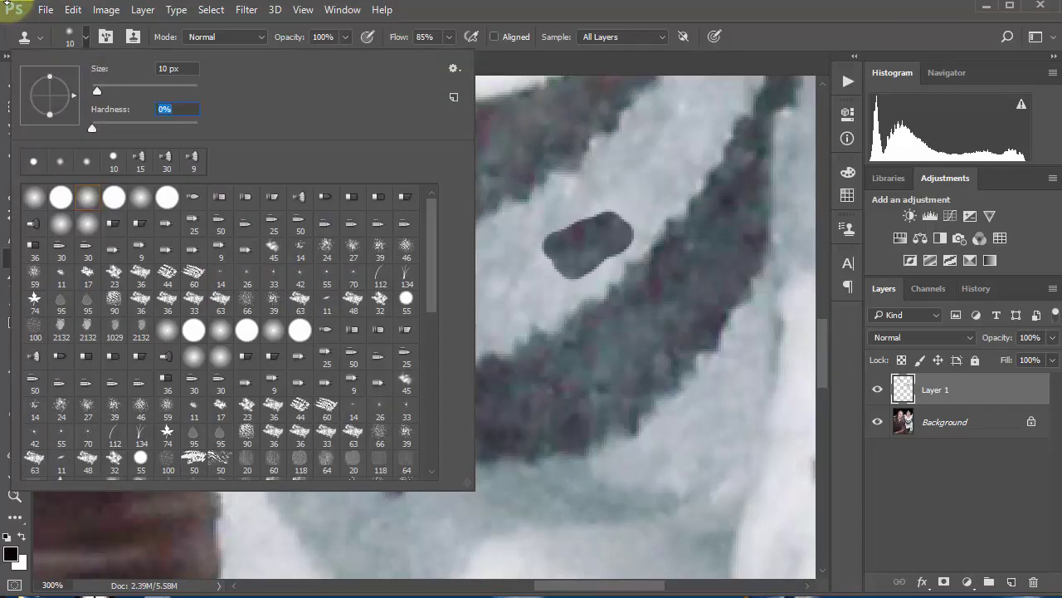
key("Return")
left_click_drag(488, 295, 502, 299)
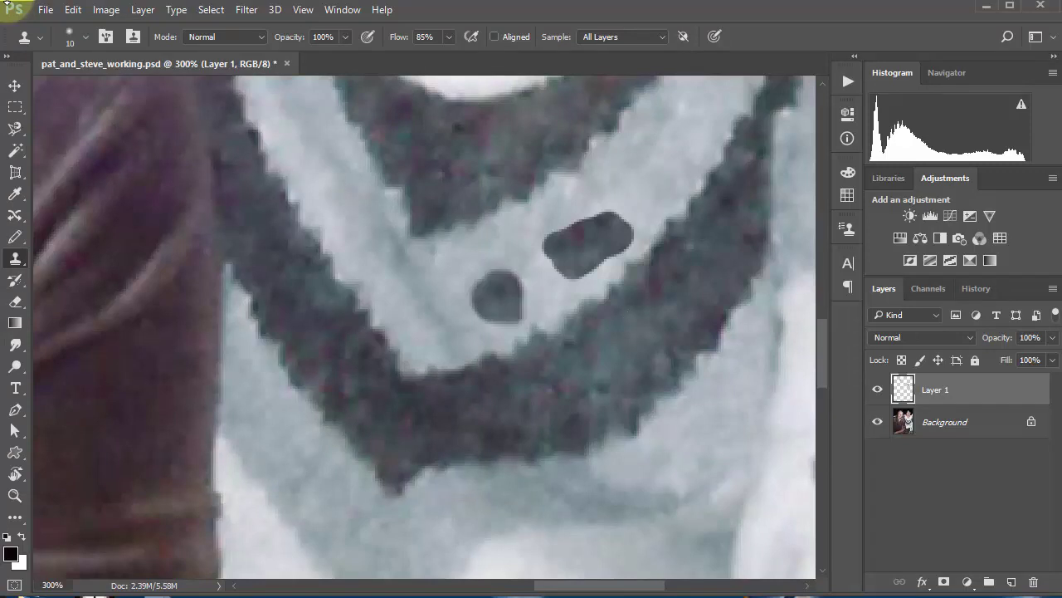
left_click(597, 268)
Switch from the Clone Stamp to the History Brush tool and bring the layer list back into view
right_click(15, 259)
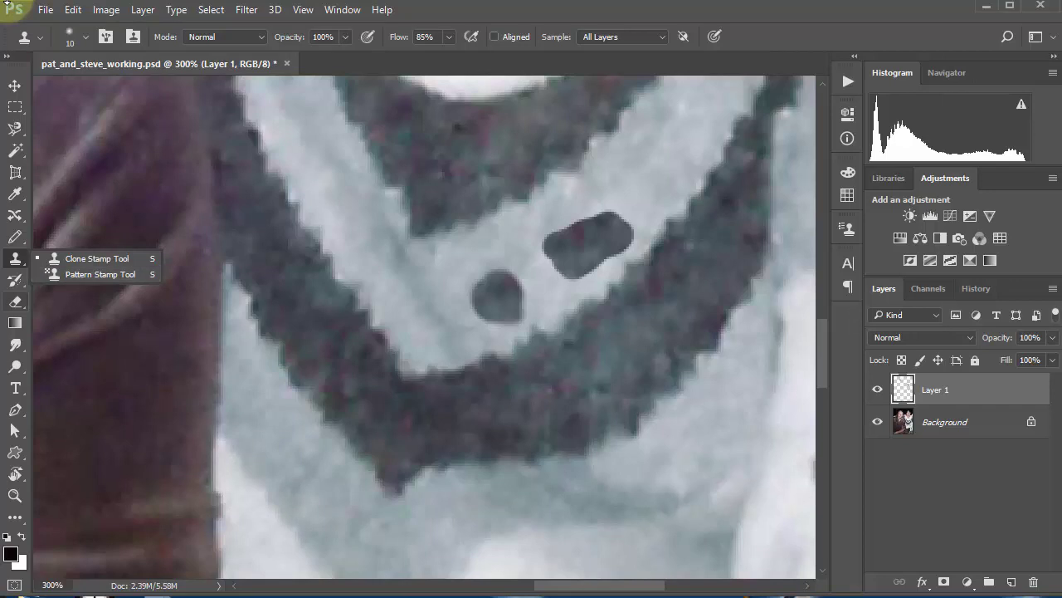
left_click(15, 279)
right_click(15, 279)
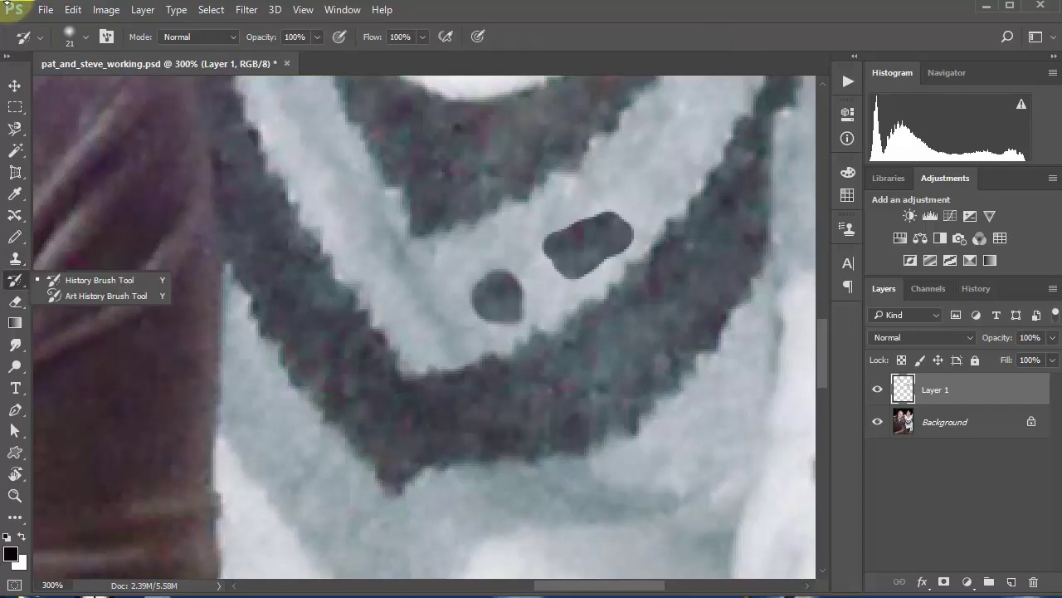
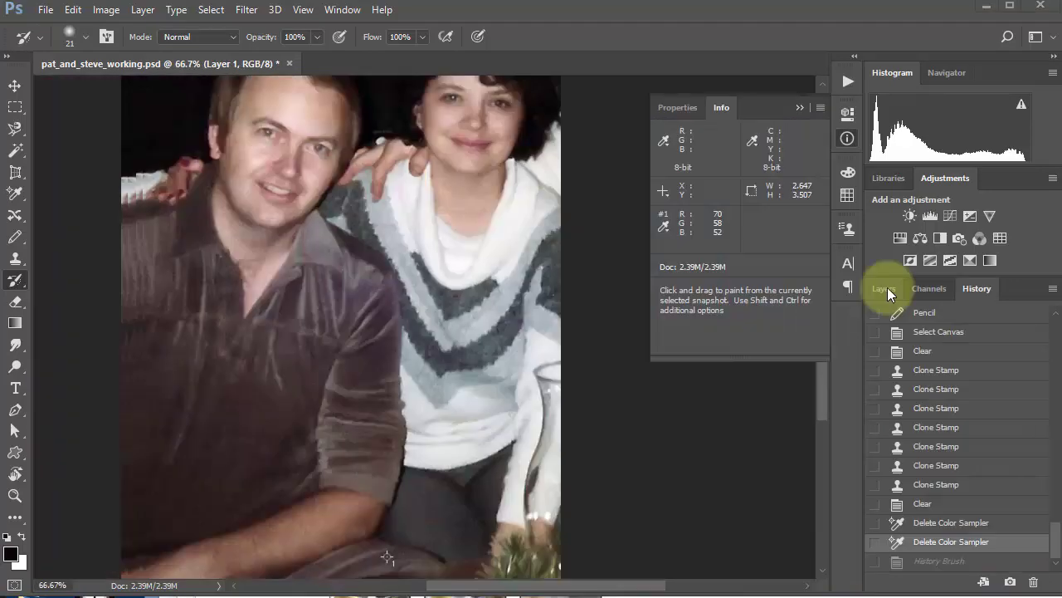
left_click(885, 288)
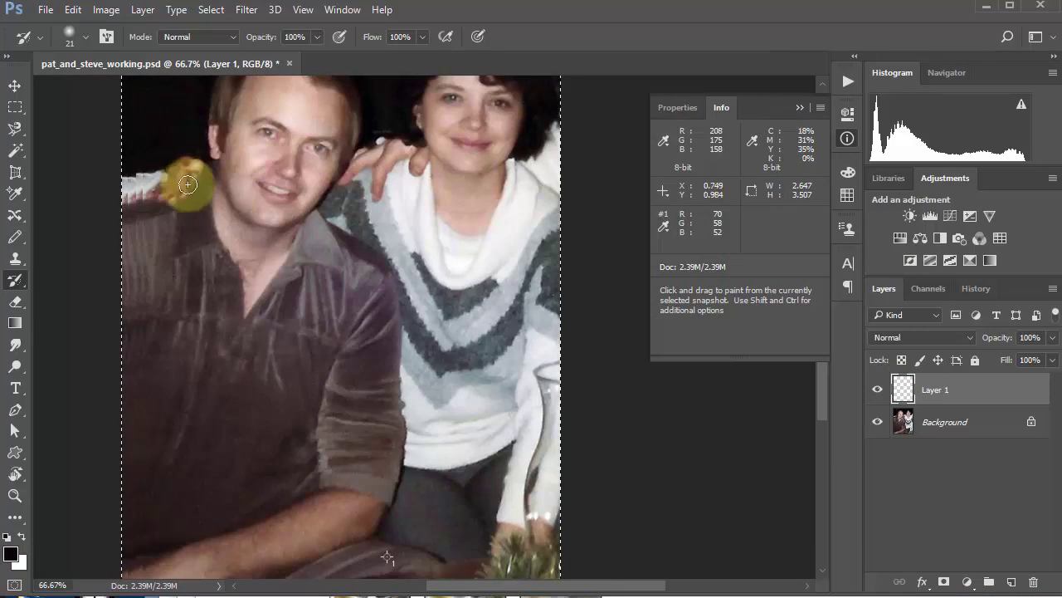
right_click(13, 282)
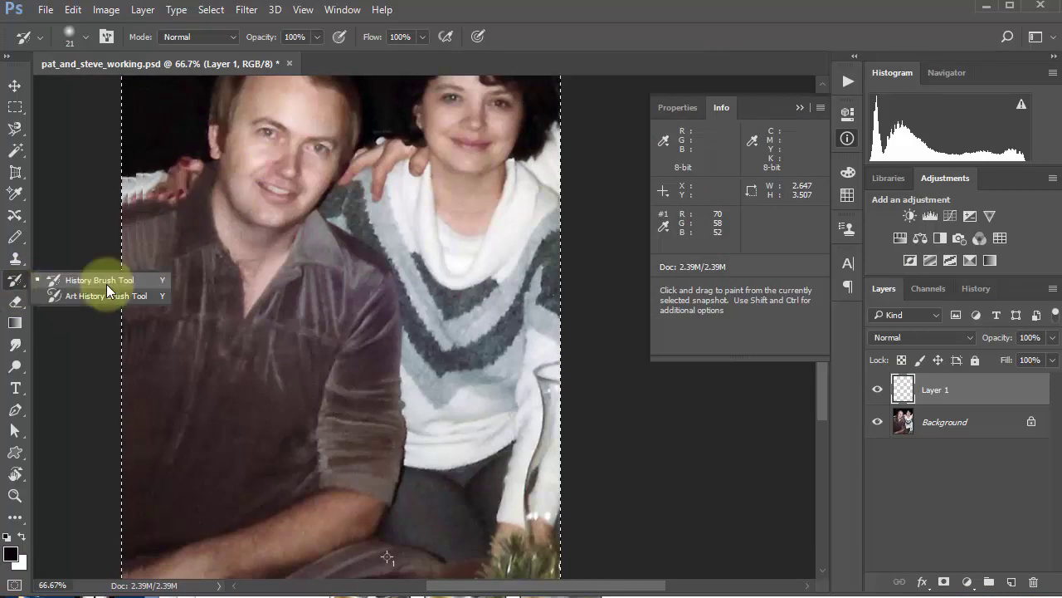
left_click(512, 51)
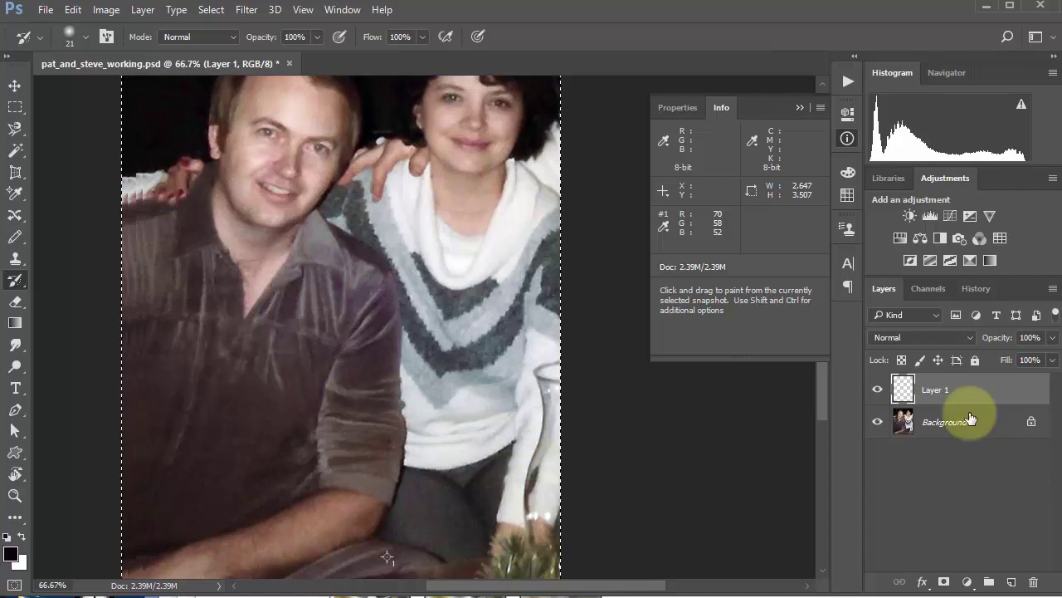
Set the History Brush source to the last Mixer Brush state before the Pencil states, and return to the layer list
left_click(972, 290)
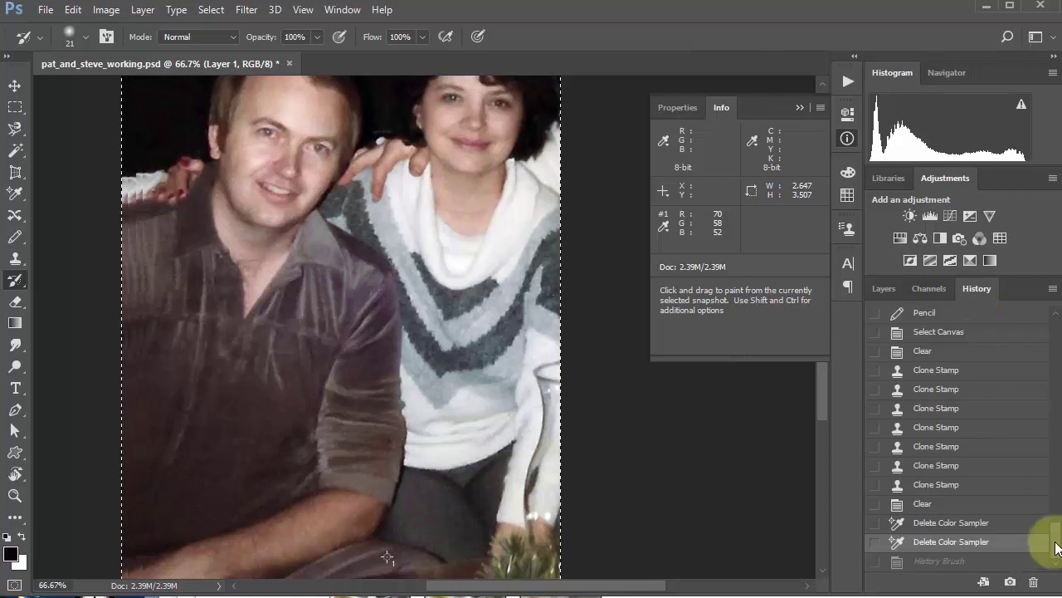
mouse_move(1056, 544)
left_mouse_down()
mouse_move(1056, 374)
mouse_move(1051, 439)
left_mouse_up()
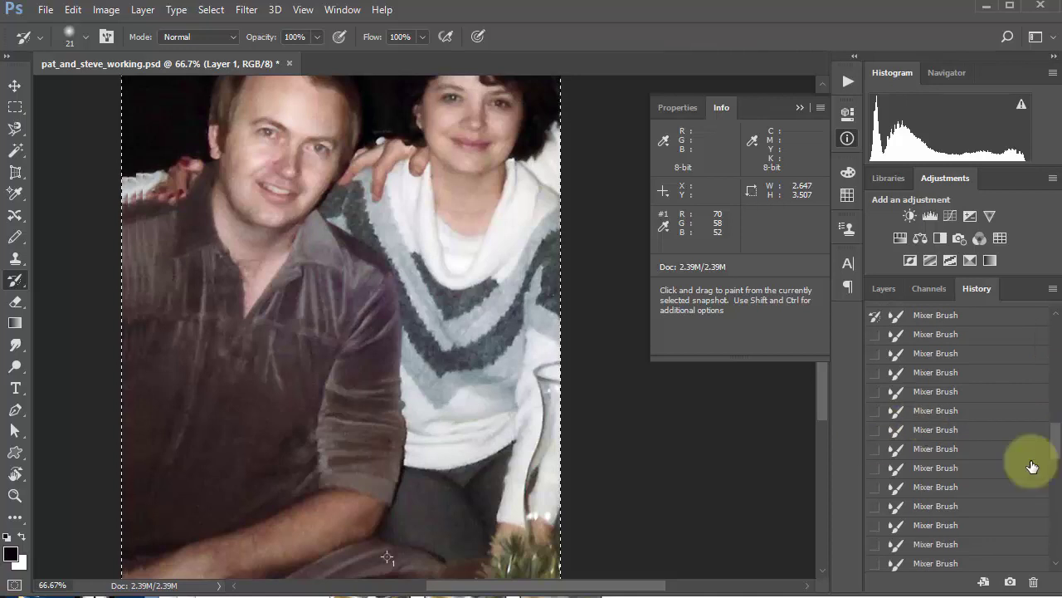
left_click_drag(1052, 450, 1059, 455)
mouse_move(1059, 458)
left_mouse_down()
mouse_move(1049, 526)
mouse_move(1054, 498)
mouse_move(1055, 509)
left_mouse_up()
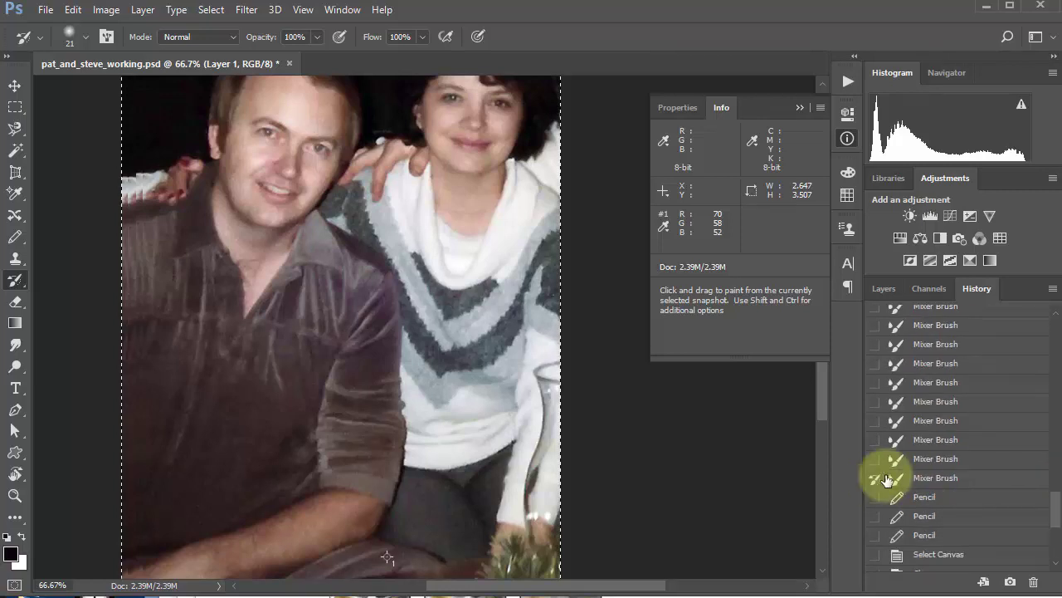
left_click(884, 289)
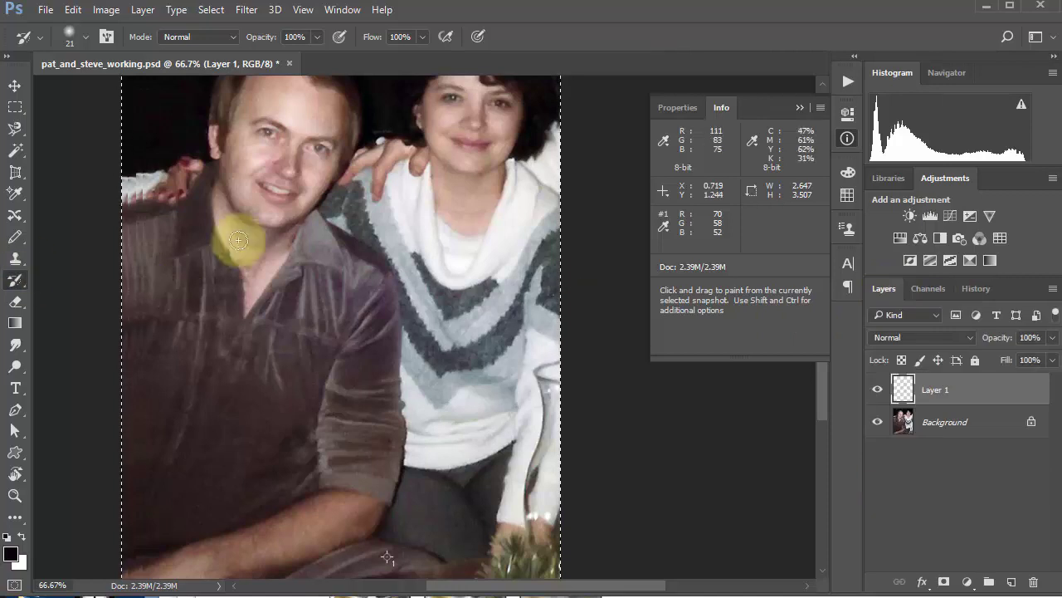
Enlarge the History Brush to 60 and paint the earlier state over the man's shirt, face and hair on Layer 1
key("bracketright")
key("bracketright")
key("bracketright")
key("bracketright")
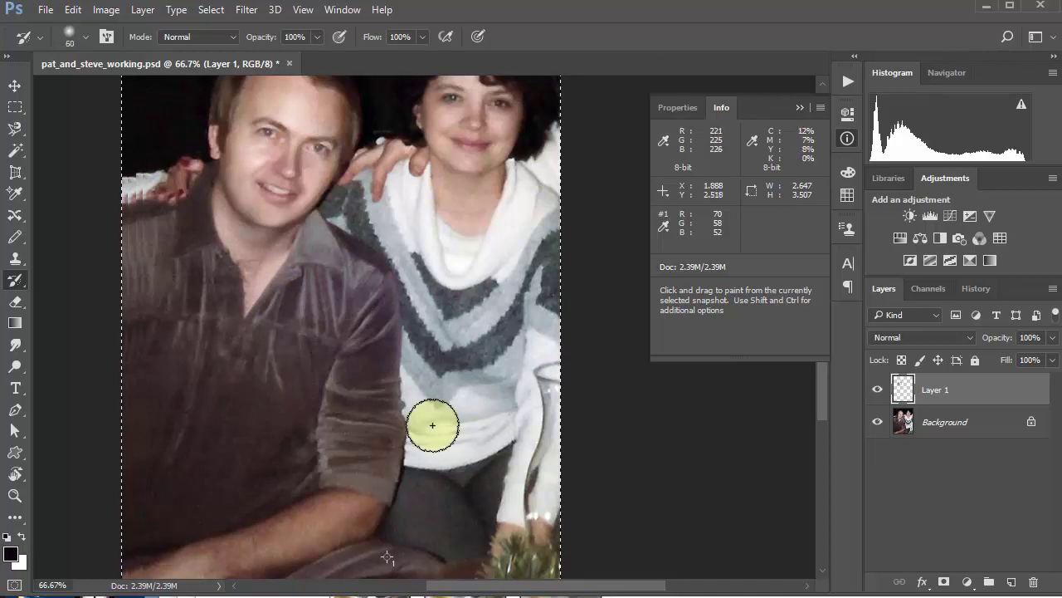
left_click_drag(351, 209, 308, 225)
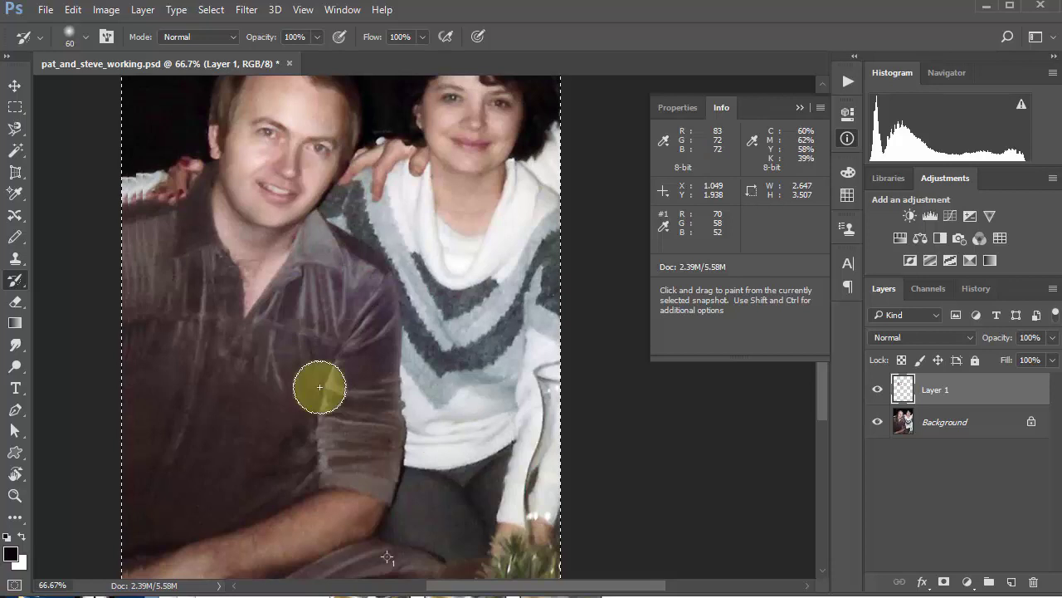
mouse_move(332, 370)
left_mouse_down()
mouse_move(296, 367)
mouse_move(351, 287)
mouse_move(260, 373)
mouse_move(299, 334)
mouse_move(157, 235)
mouse_move(171, 337)
mouse_move(136, 232)
mouse_move(221, 253)
mouse_move(213, 372)
mouse_move(294, 307)
mouse_move(330, 304)
mouse_move(348, 364)
mouse_move(332, 185)
mouse_move(296, 131)
mouse_move(273, 219)
mouse_move(250, 102)
mouse_move(332, 105)
mouse_move(332, 88)
mouse_move(379, 365)
mouse_move(356, 219)
mouse_move(343, 254)
left_mouse_up()
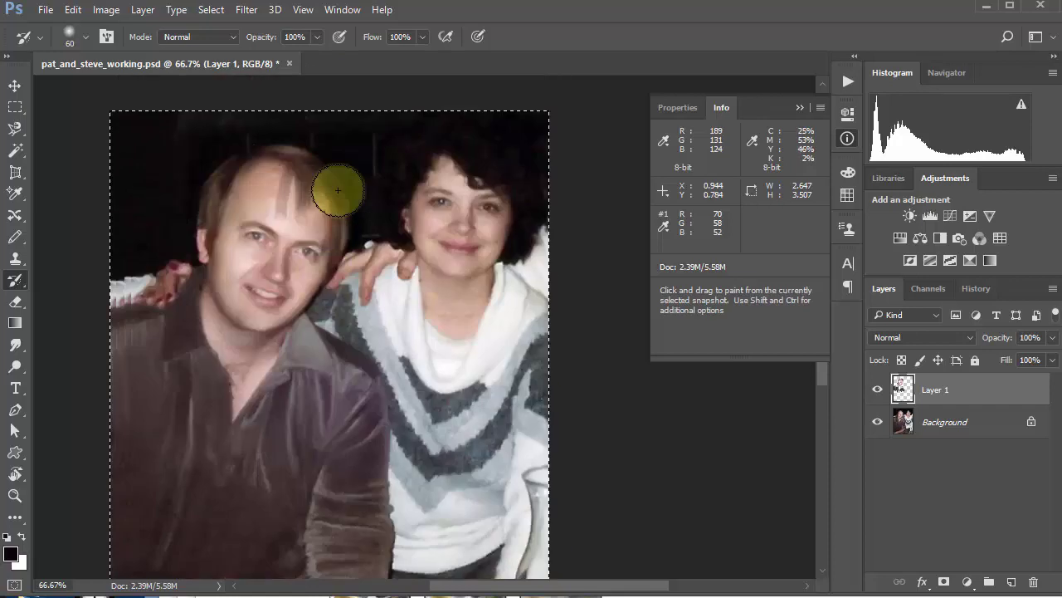
Toggle Layer 1's visibility to compare the History Brush strokes with the image beneath
left_click(877, 390)
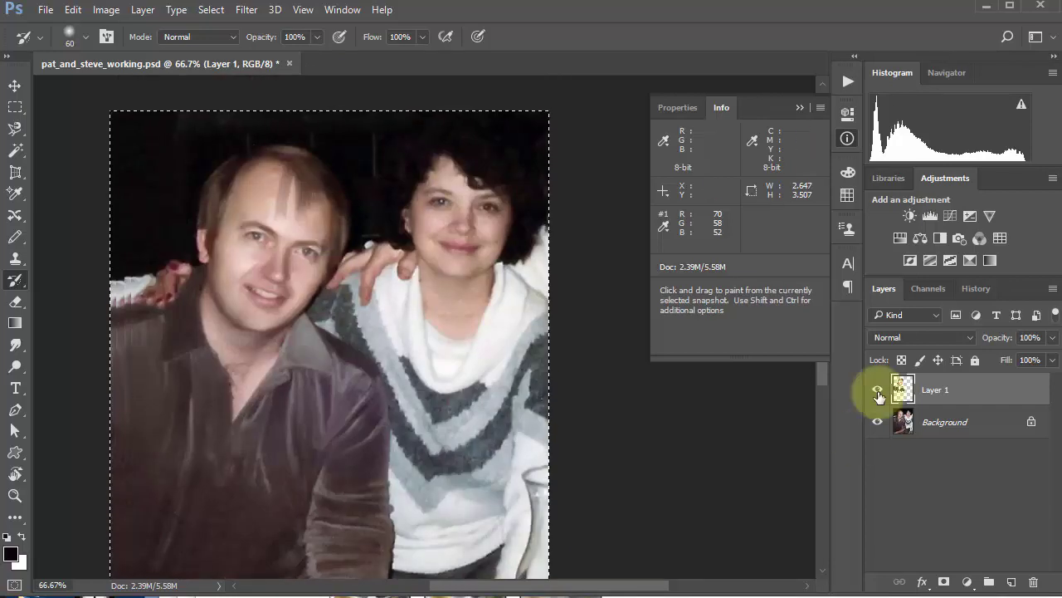
left_click(878, 392)
left_click(878, 392)
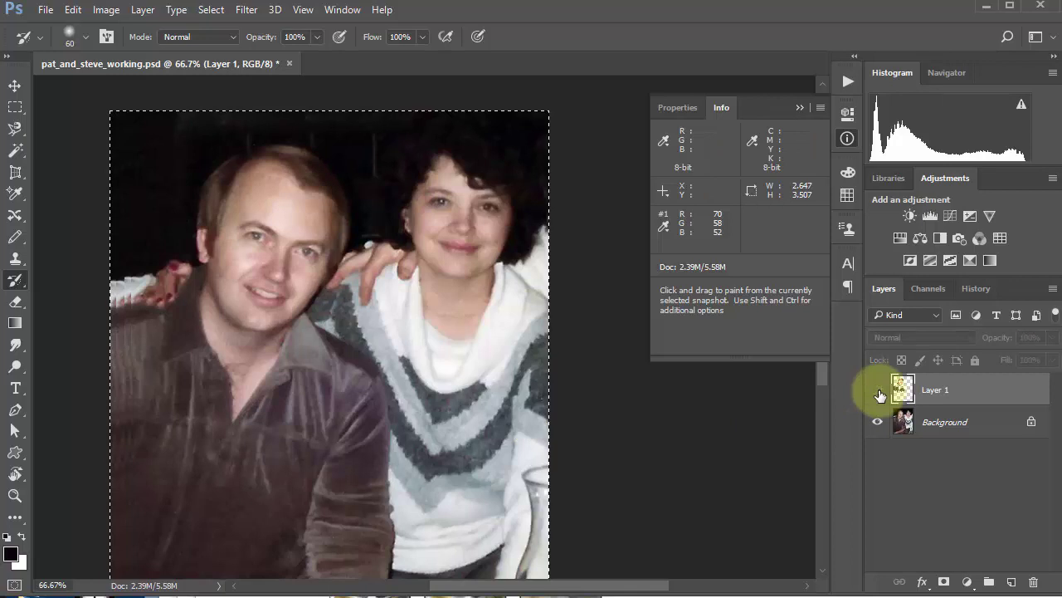
left_click(878, 392)
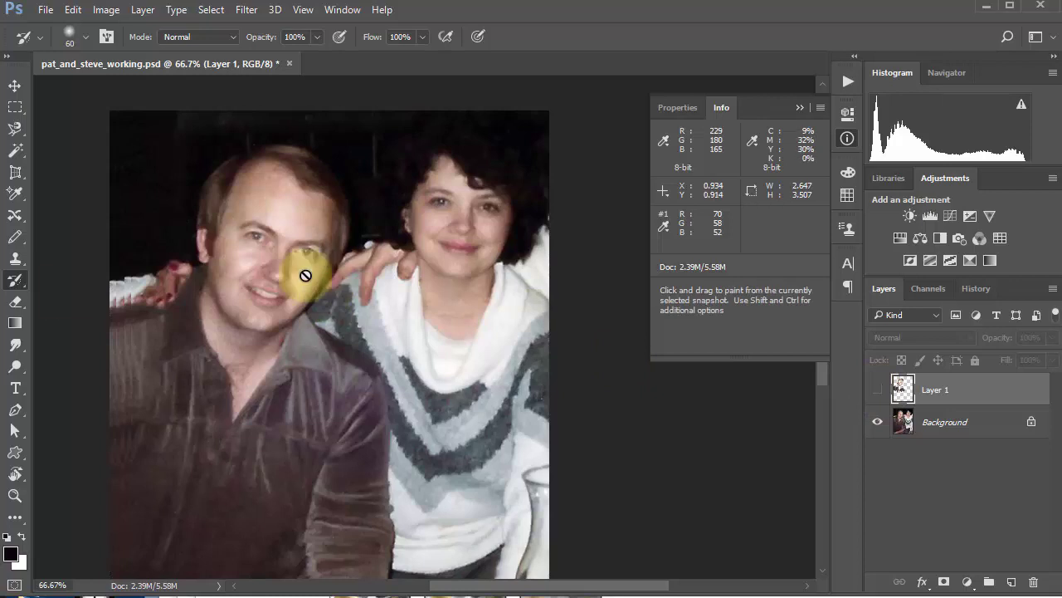
Keep the History Brush tool active, show Layer 1, and clear all the painted strokes from it
right_click(15, 280)
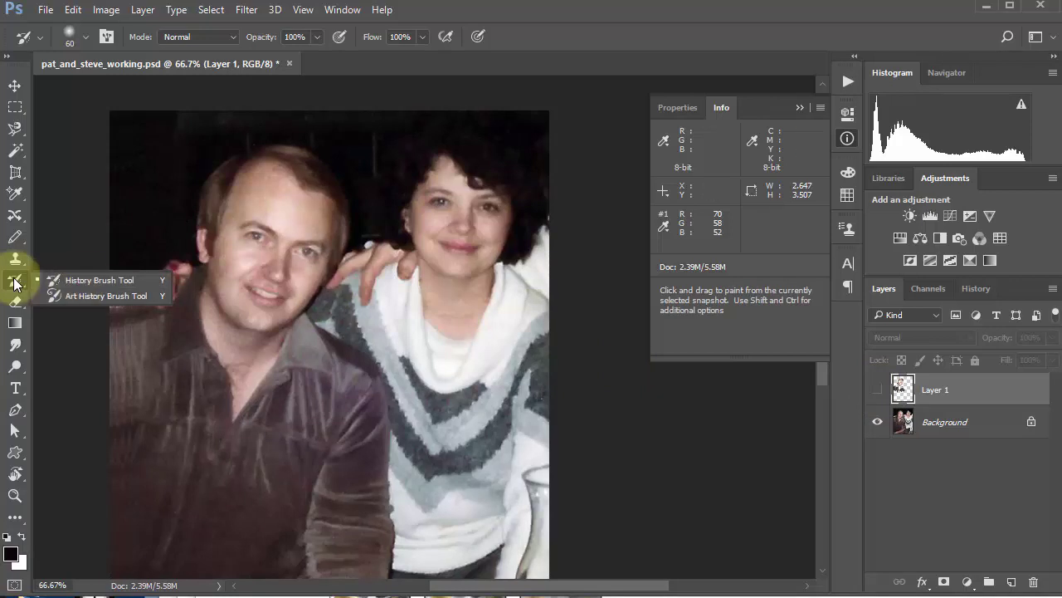
left_click(83, 279)
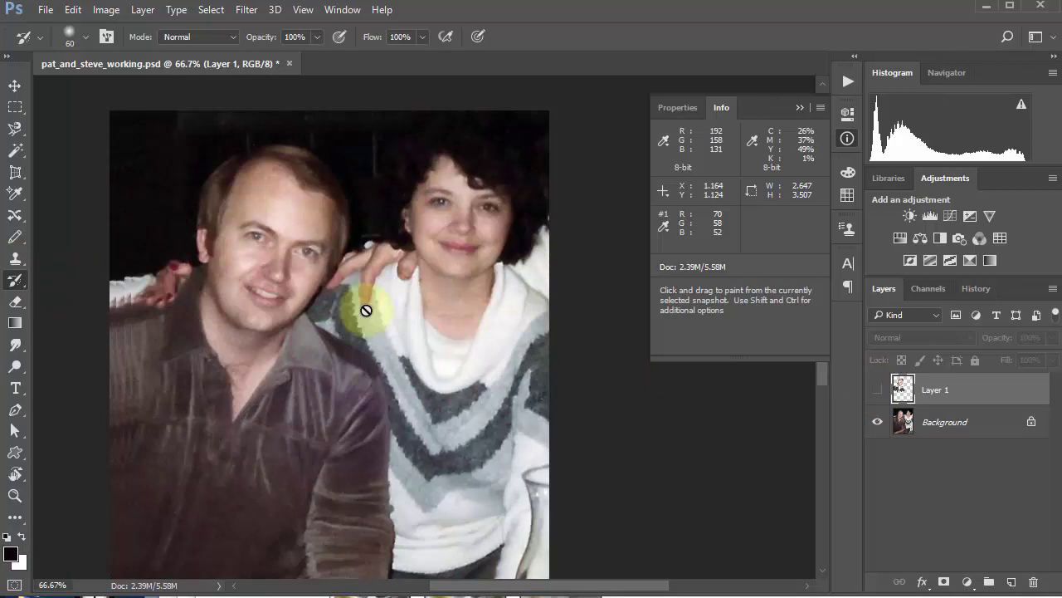
left_click(879, 390)
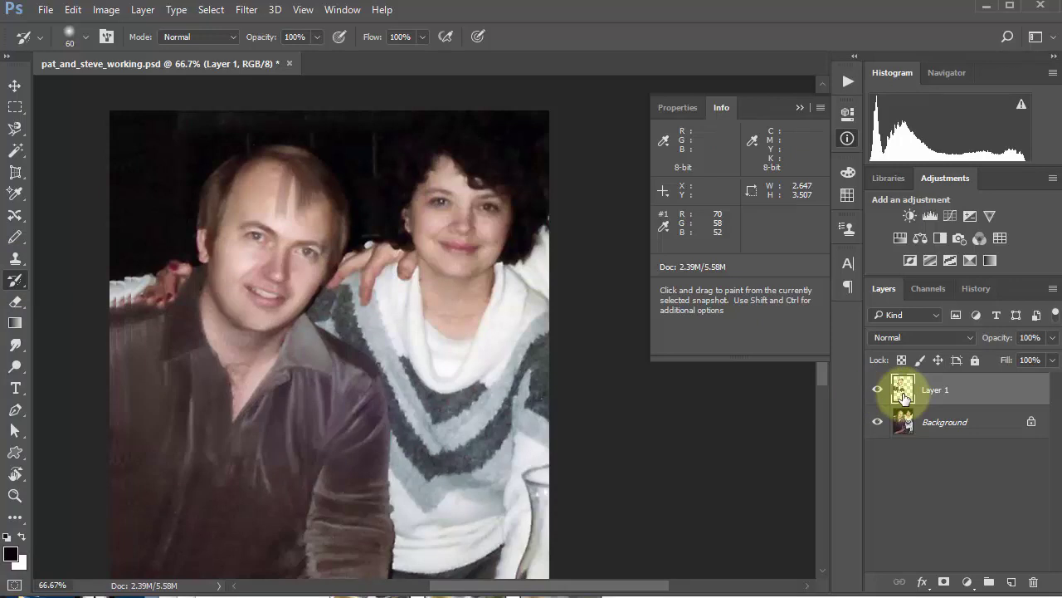
key("Delete")
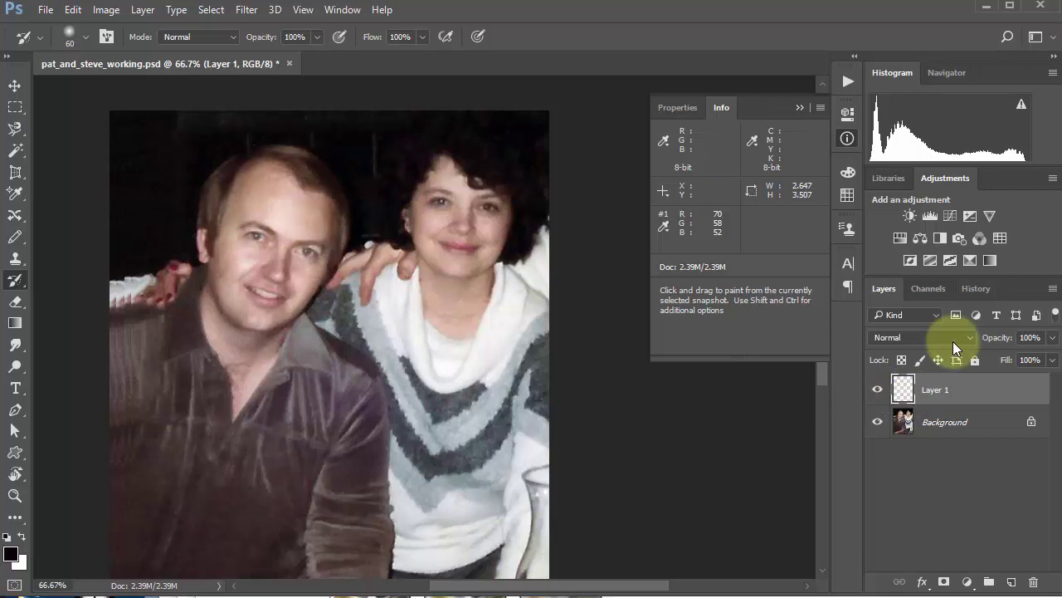
Check which history state is marked as the History Brush source, and return to the layer list
left_click(977, 289)
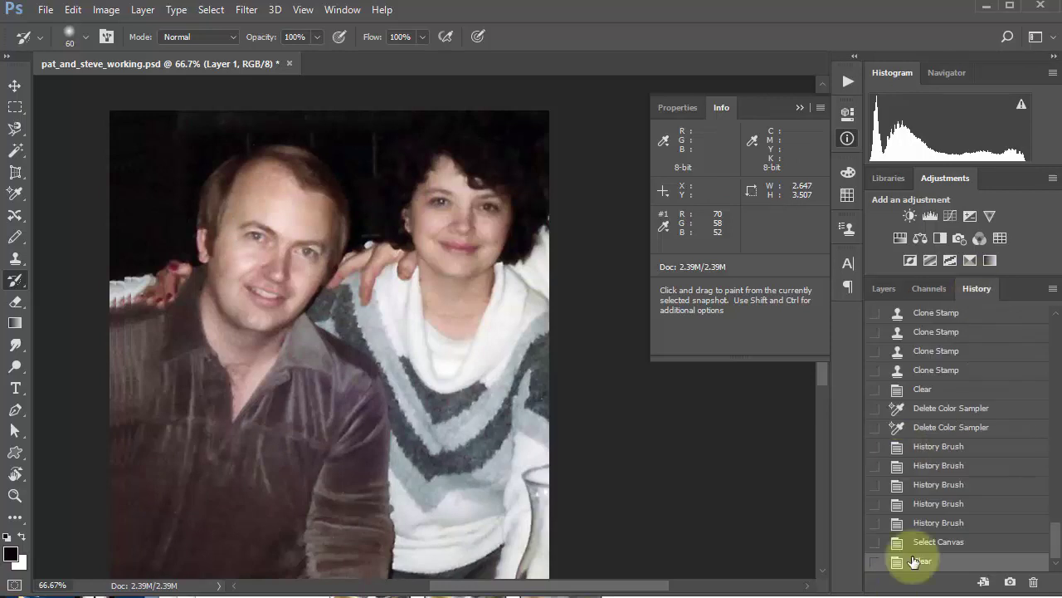
left_click_drag(1059, 543, 1050, 498)
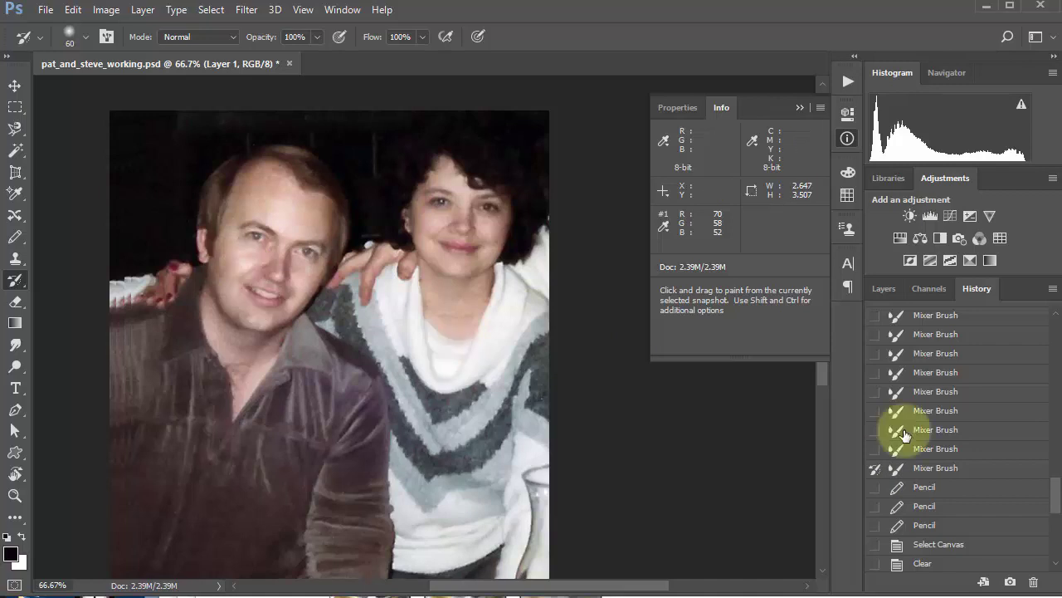
left_click(884, 288)
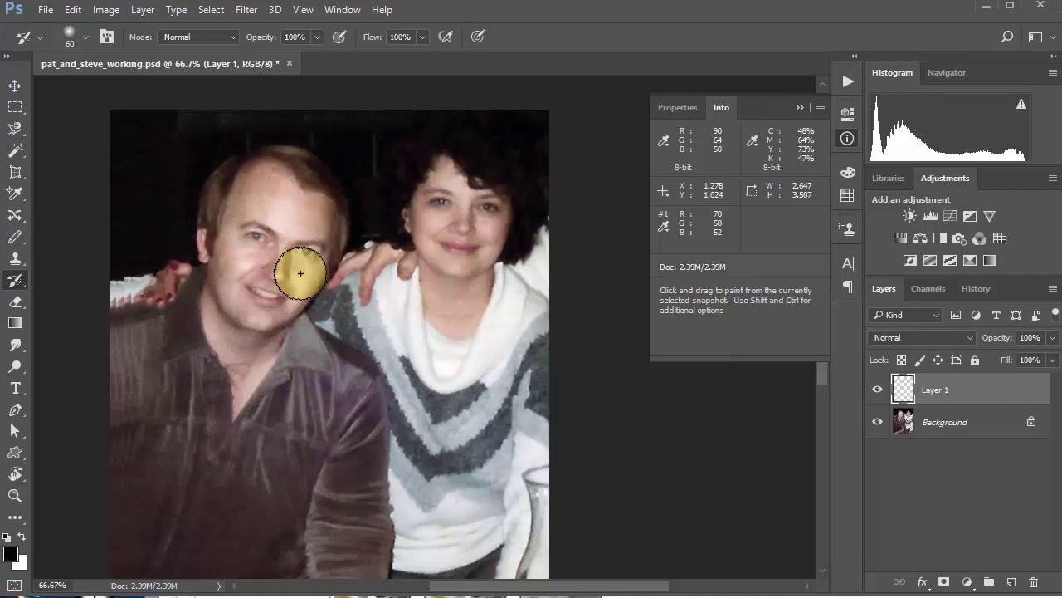
Try painting the source history state over the man's forehead and hairline on Layer 1 with the History Brush, and undo the strokes
scroll(274, 236, "up", 2)
key("space")
left_click_drag(331, 329, 514, 408)
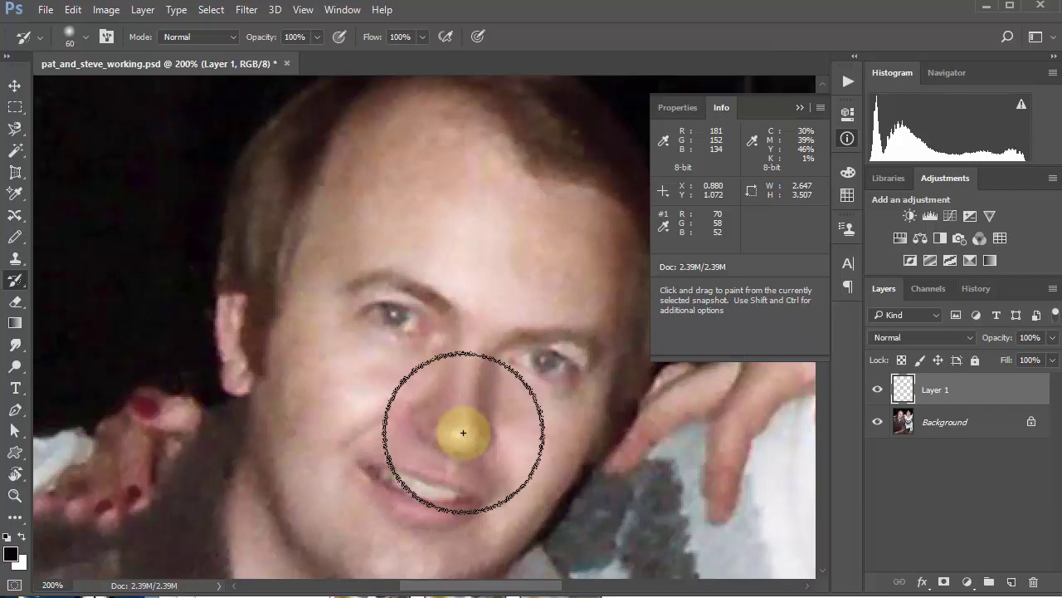
left_click_drag(473, 158, 488, 236)
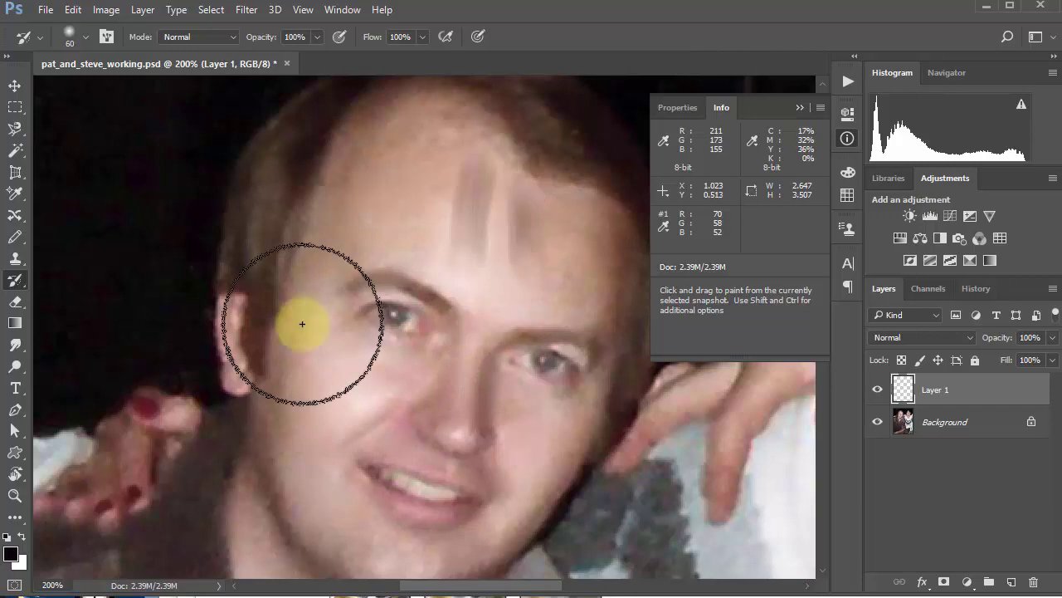
mouse_move(450, 154)
left_mouse_down()
mouse_move(550, 227)
mouse_move(525, 212)
mouse_move(533, 183)
left_mouse_up()
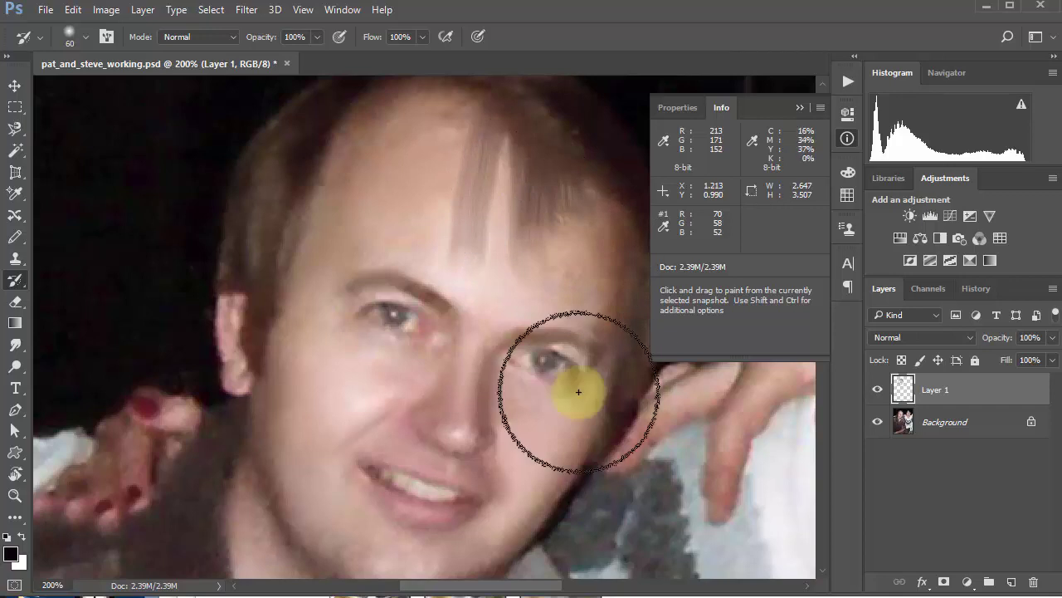
mouse_move(572, 255)
left_mouse_down()
mouse_move(540, 229)
mouse_move(484, 249)
mouse_move(482, 267)
left_mouse_up()
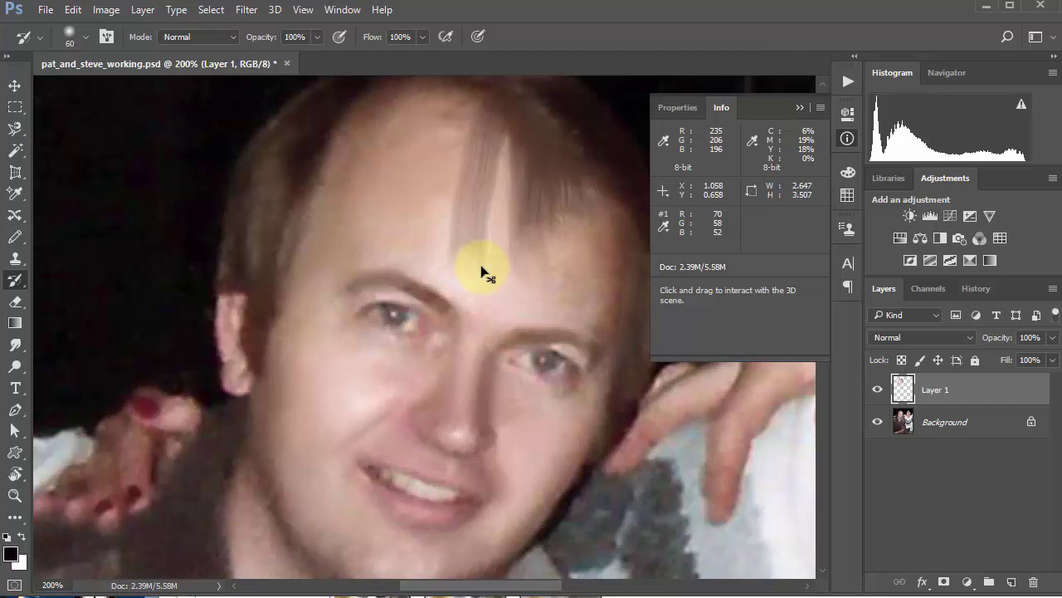
key("ctrl+z")
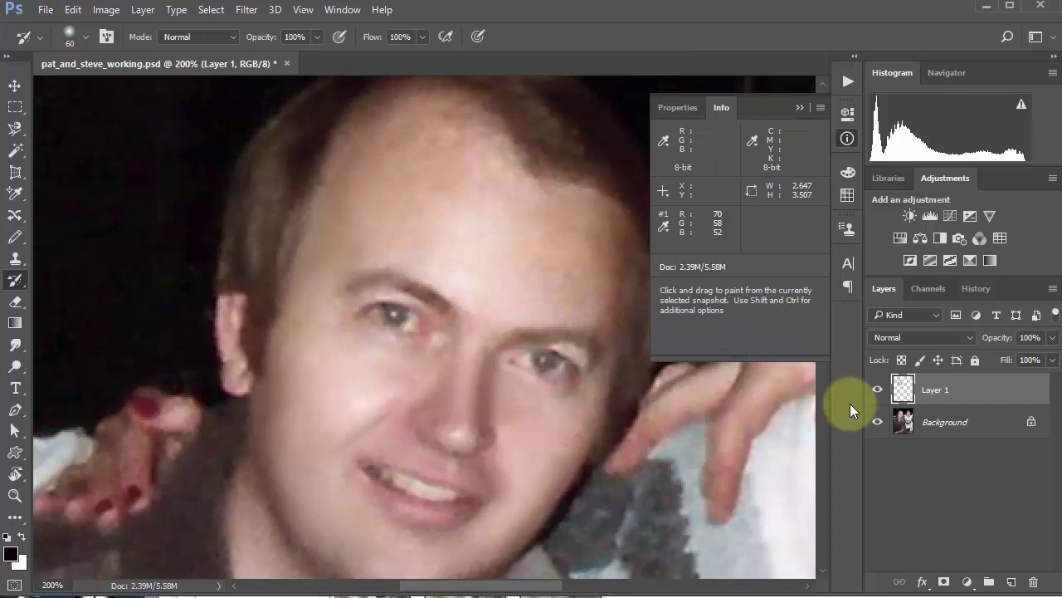
Set an earlier history state as the brush source and activate the Art History Brush tool
left_click_drag(11, 287, 75, 282)
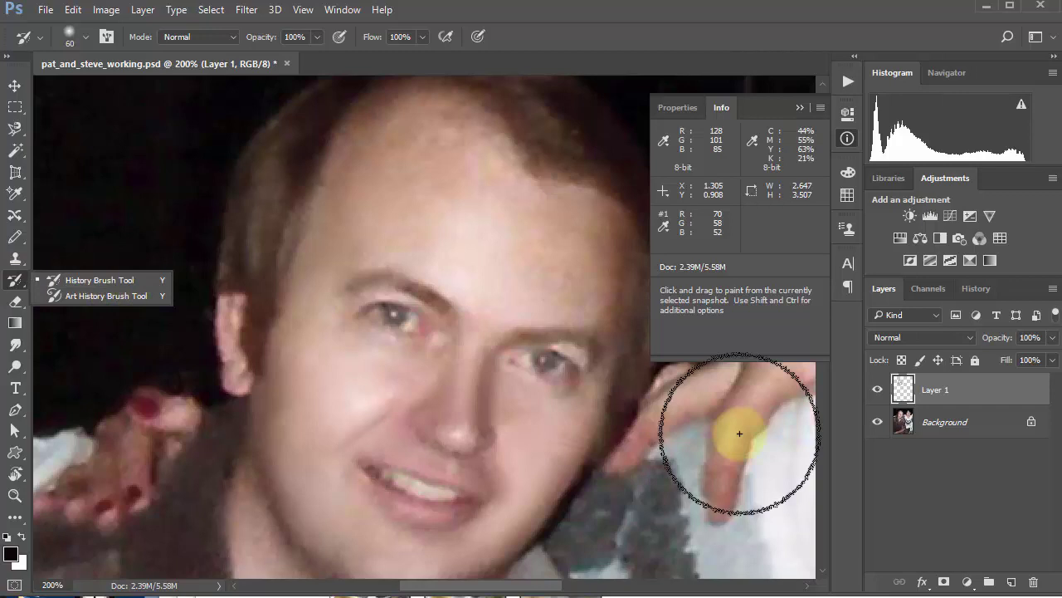
left_click(977, 289)
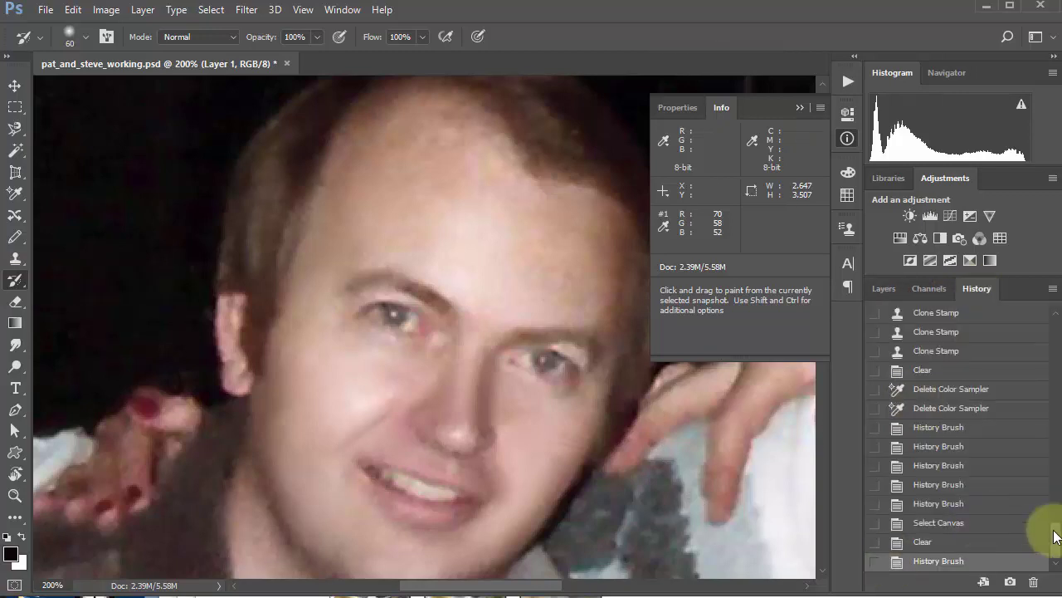
scroll(1044, 515, "up", 5)
left_click(876, 504)
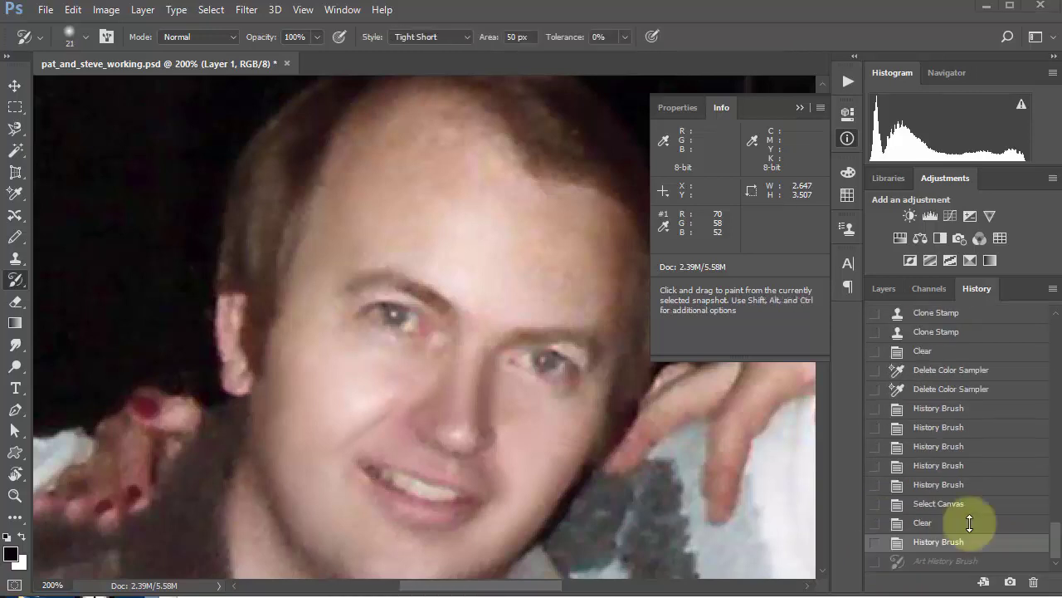
left_click(714, 381)
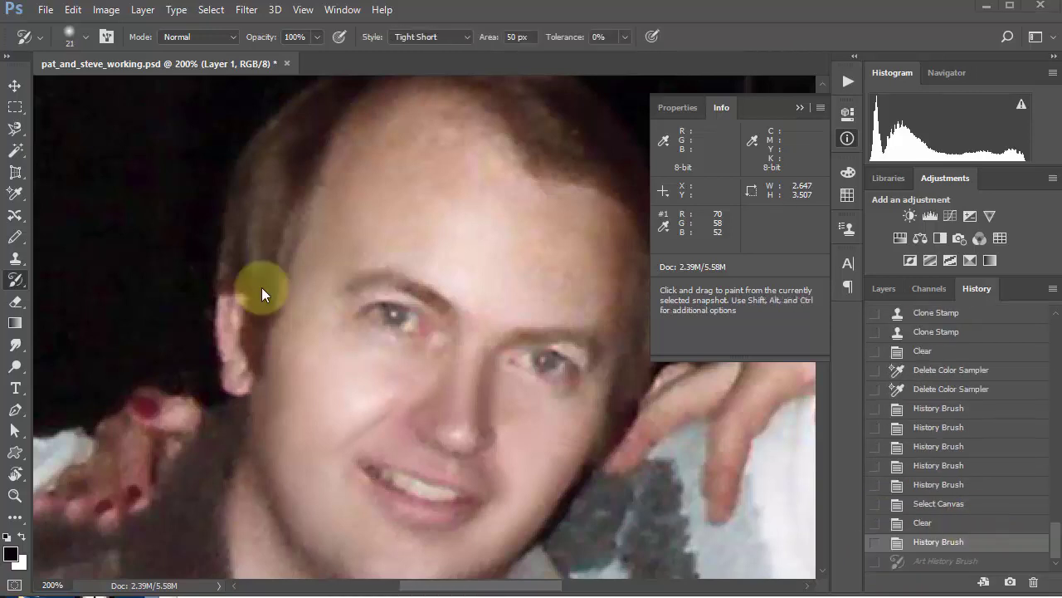
left_click(17, 286)
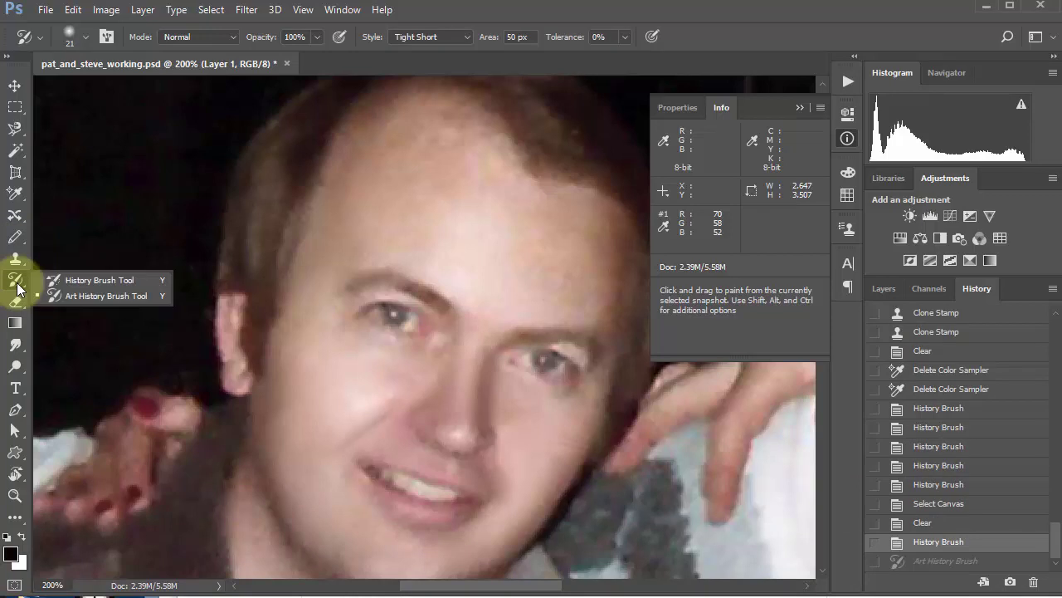
left_click(115, 297)
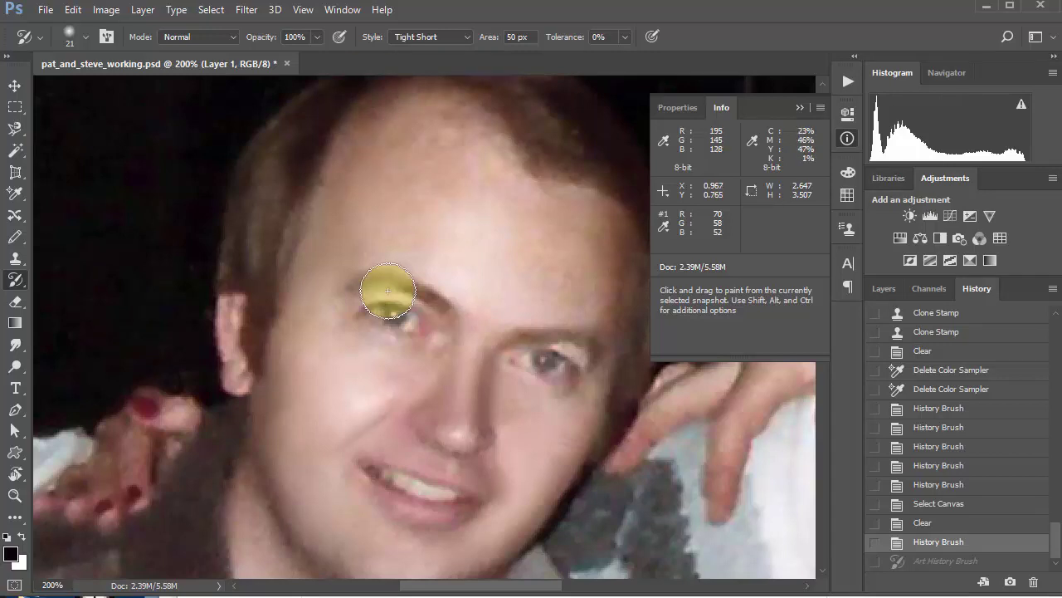
Try painting over the man's face, hair and neck with the Art History Brush at 100% opacity, and undo all the strokes
mouse_move(381, 288)
left_mouse_down()
mouse_move(417, 339)
mouse_move(469, 332)
left_mouse_up()
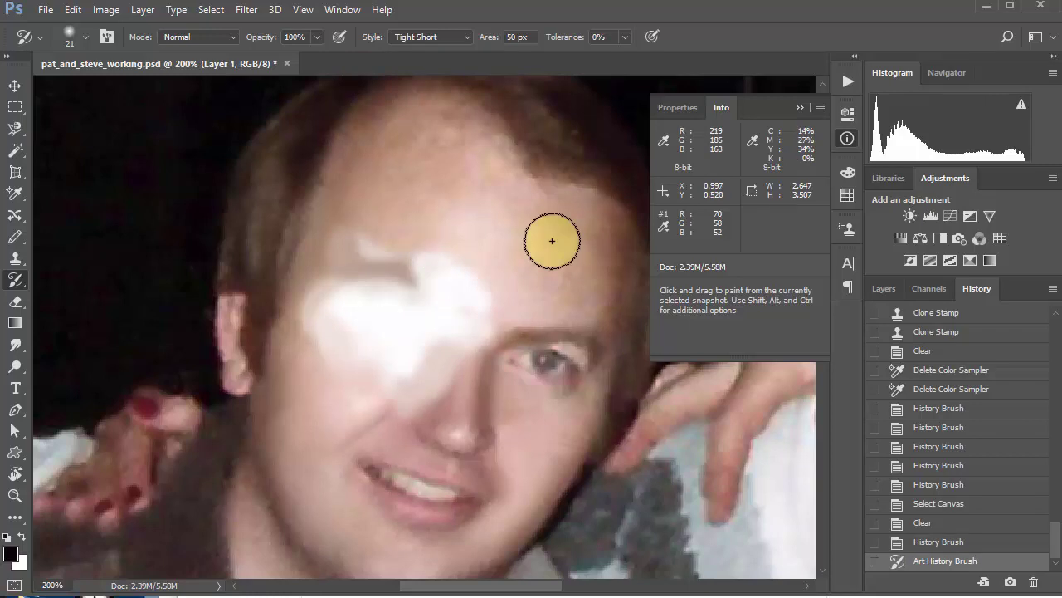
mouse_move(408, 479)
left_mouse_down()
mouse_move(657, 553)
mouse_move(522, 223)
mouse_move(415, 358)
mouse_move(531, 224)
mouse_move(302, 253)
mouse_move(256, 543)
left_mouse_up()
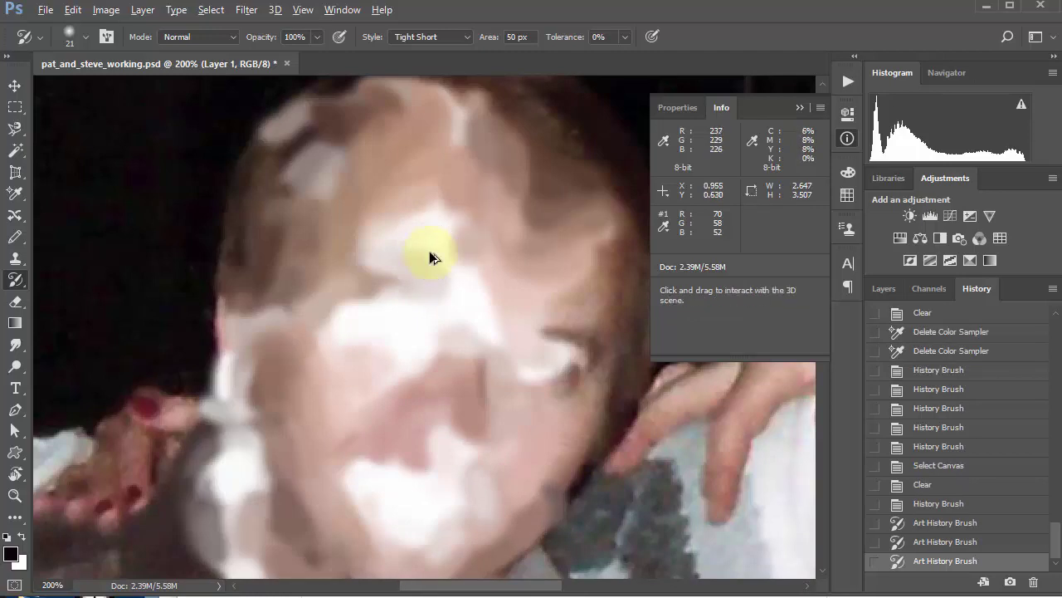
key("ctrl+alt+z")
key("ctrl+alt+z")
key("ctrl+alt+z")
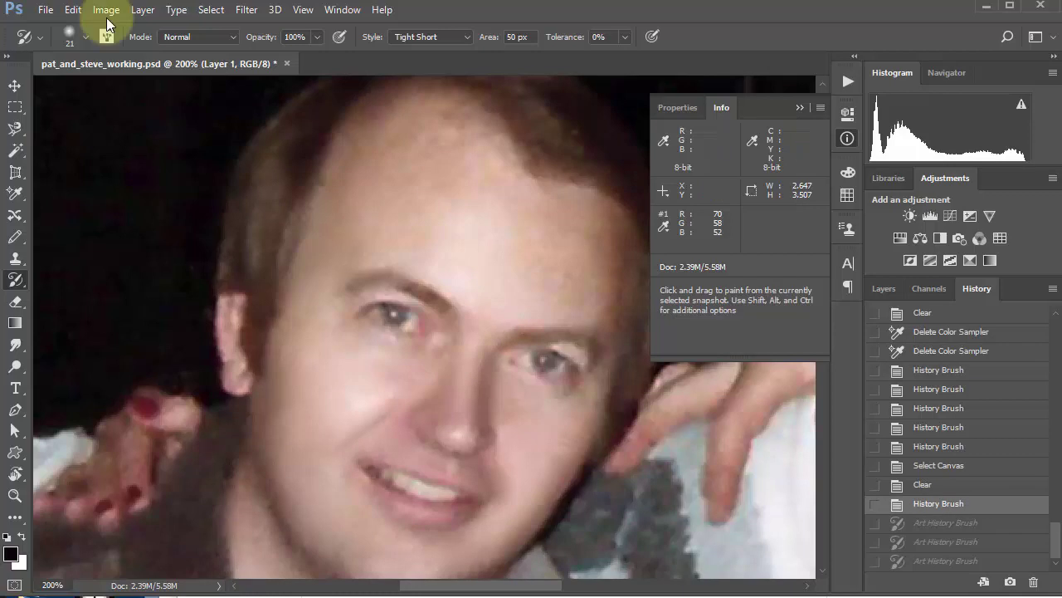
Paint over the man's face and shirt with the Art History Brush at 49% opacity, and clear the strokes from Layer 1
left_click_drag(274, 41, 239, 38)
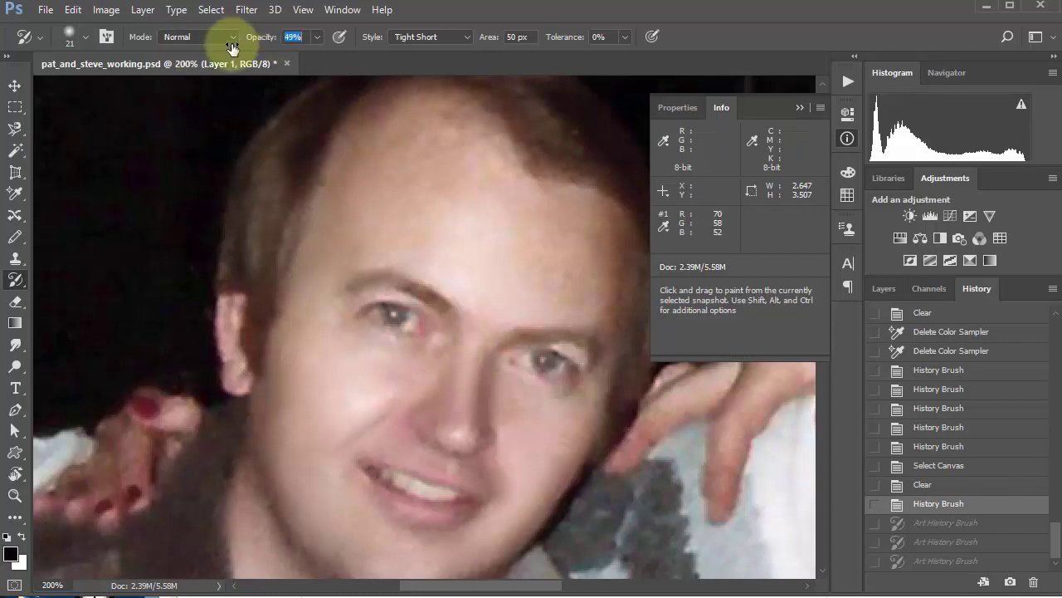
left_click_drag(422, 269, 360, 346)
mouse_move(366, 432)
left_mouse_down()
mouse_move(528, 233)
mouse_move(419, 157)
mouse_move(352, 349)
mouse_move(411, 498)
mouse_move(546, 321)
mouse_move(494, 459)
mouse_move(339, 533)
mouse_move(404, 522)
left_mouse_up()
key("ctrl+minus")
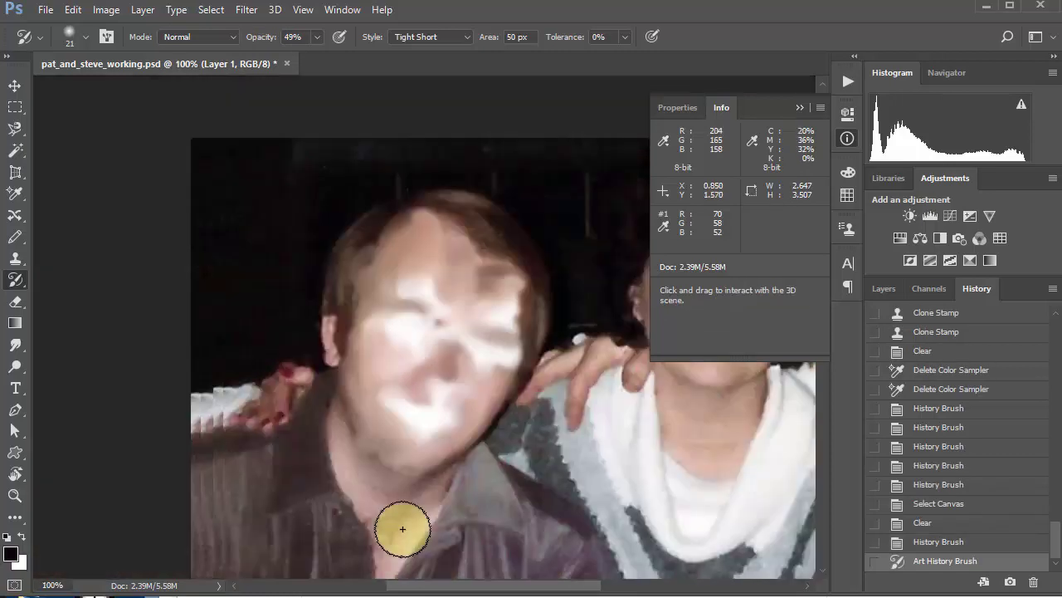
mouse_move(343, 432)
left_mouse_down()
mouse_move(343, 494)
mouse_move(297, 541)
mouse_move(253, 475)
mouse_move(241, 548)
left_mouse_up()
mouse_move(444, 498)
left_mouse_down()
mouse_move(565, 555)
mouse_move(423, 538)
mouse_move(453, 499)
mouse_move(464, 563)
mouse_move(331, 544)
mouse_move(257, 496)
left_mouse_up()
mouse_move(684, 498)
left_mouse_down()
mouse_move(659, 423)
mouse_move(458, 375)
left_mouse_up()
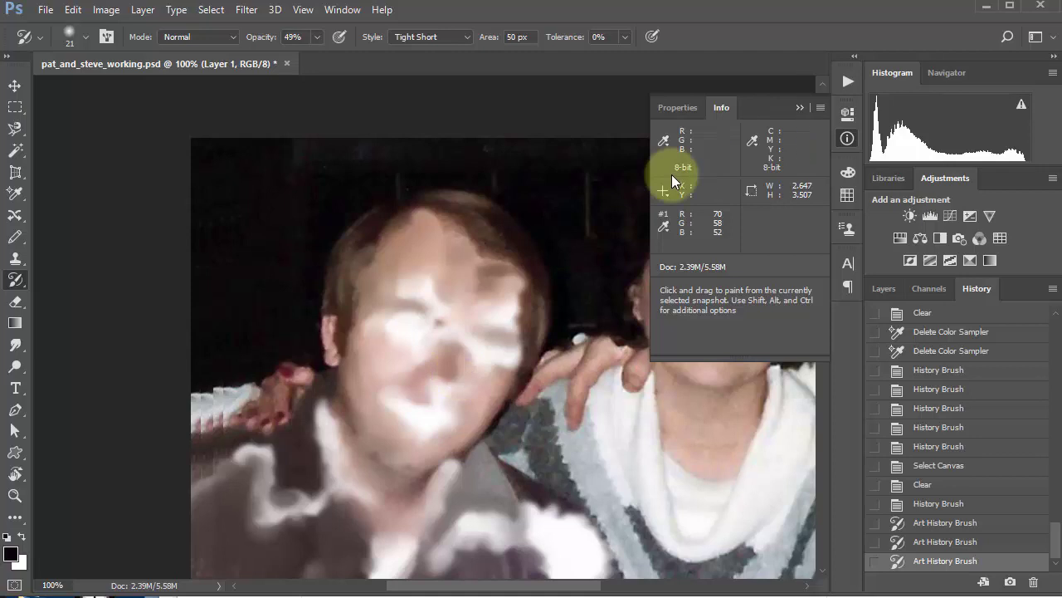
key("Delete")
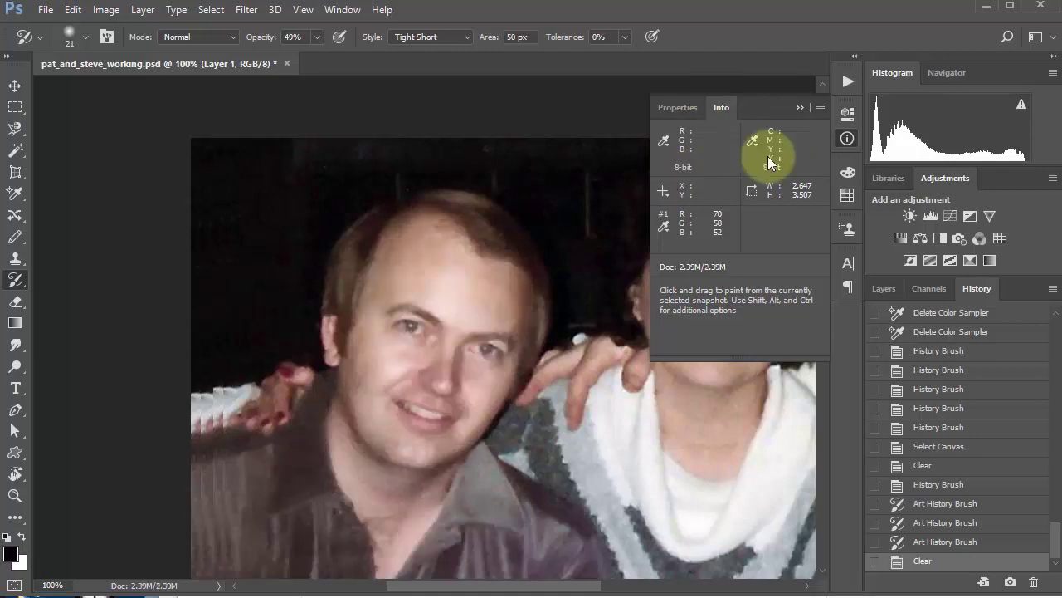
Collapse the Info panel to uncover the photo, and delete Layer 1
left_click(796, 109)
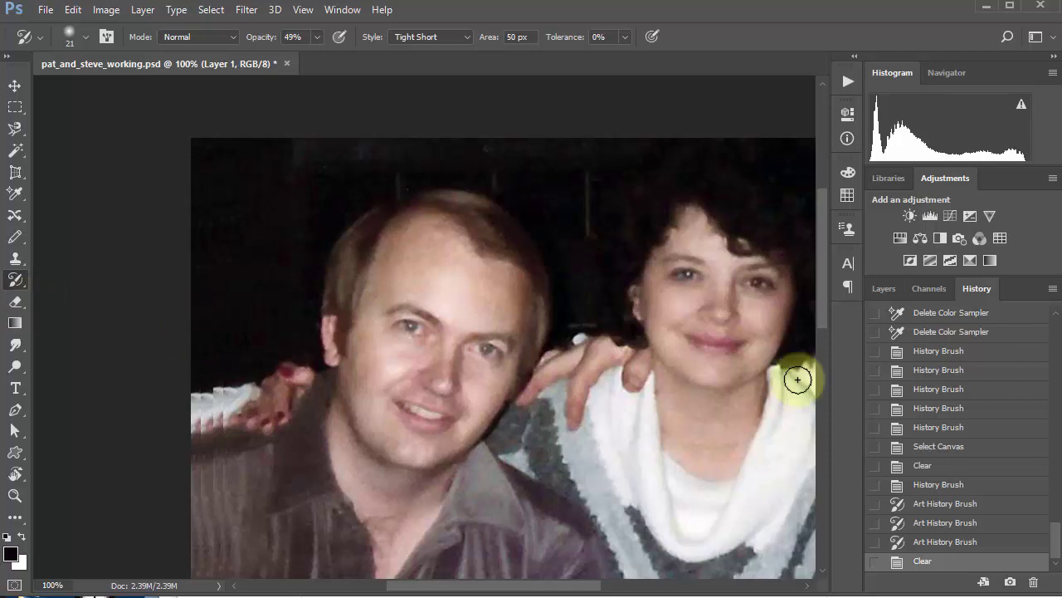
left_click(884, 288)
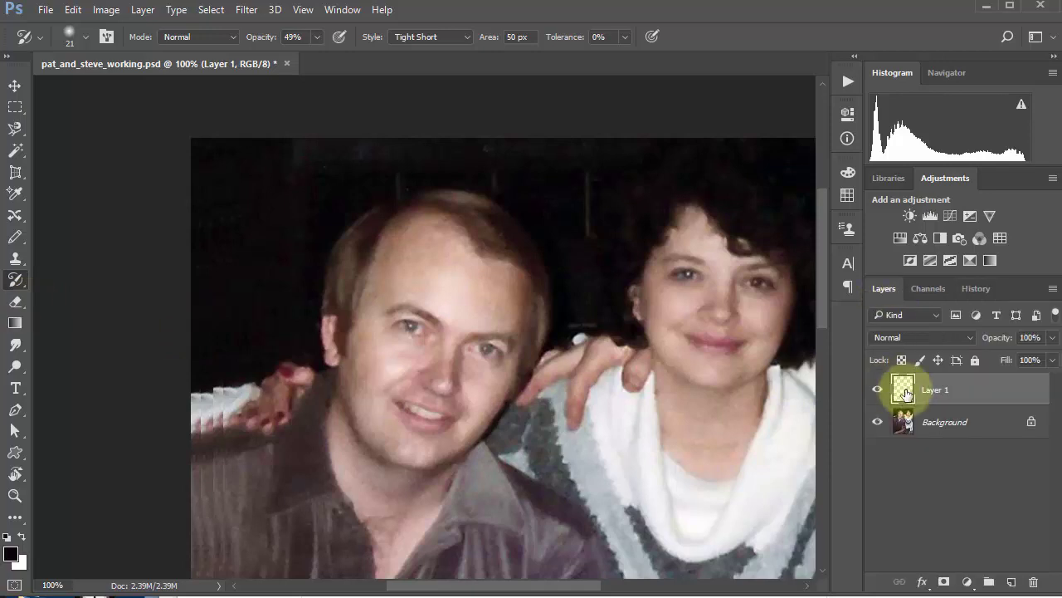
left_click_drag(907, 392, 1034, 582)
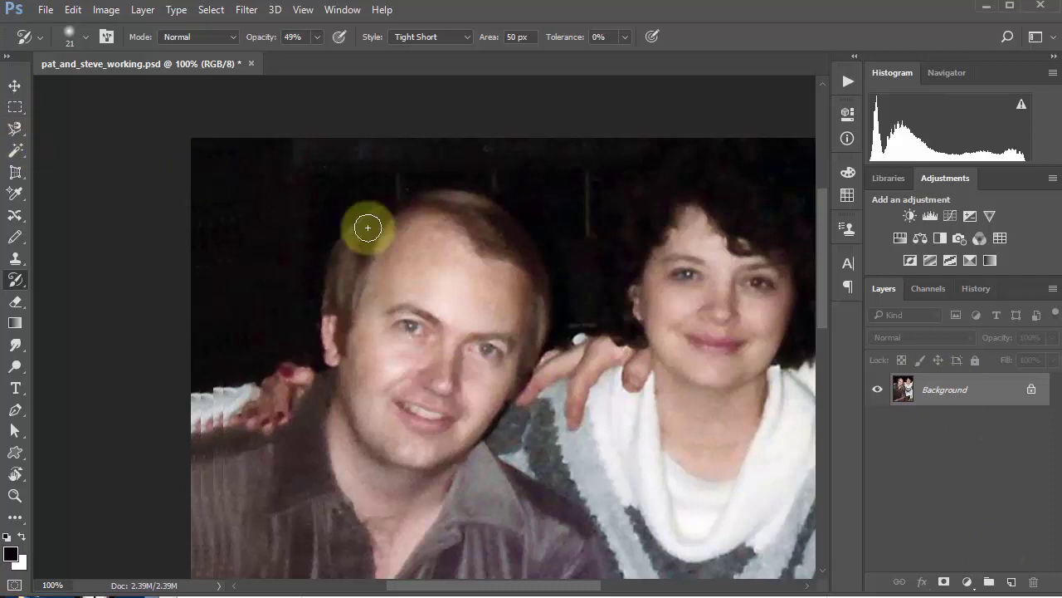
Select a rectangle around the man's head with the Rectangular Marquee and copy it from the Background to a new layer
left_click(15, 106)
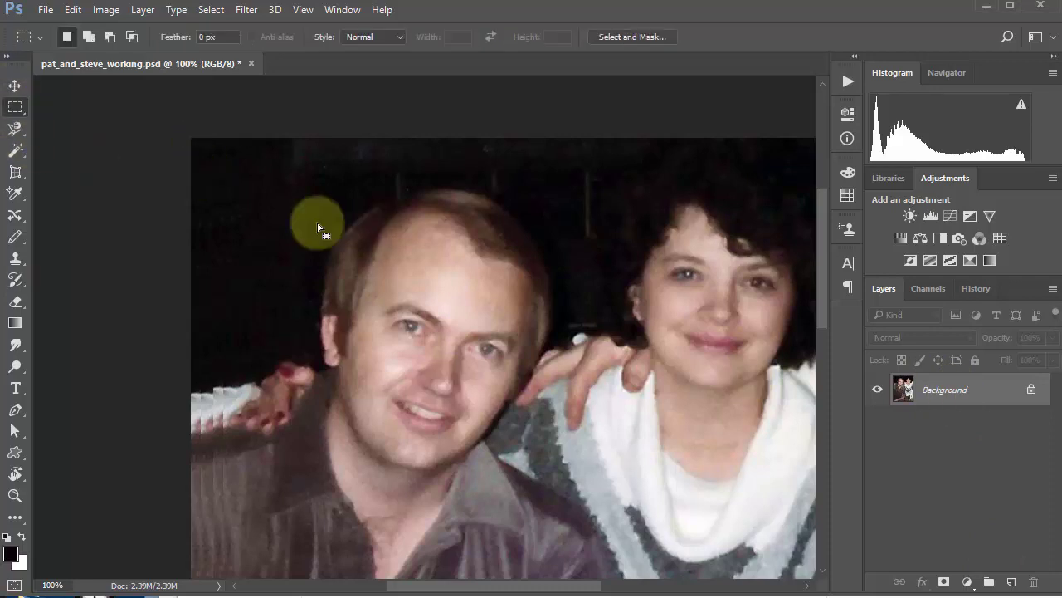
left_click_drag(354, 223, 367, 264)
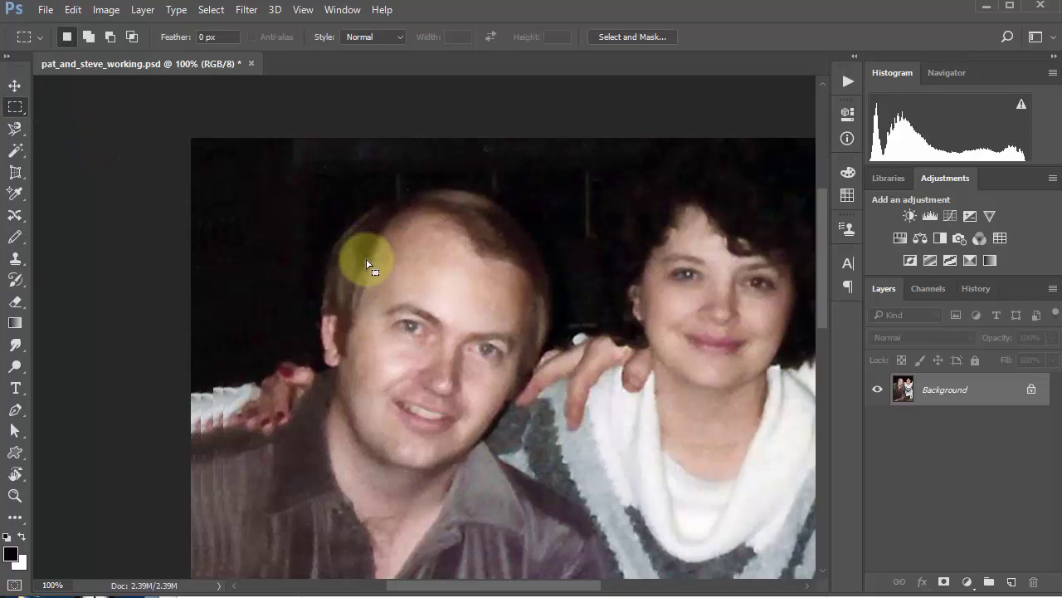
left_click_drag(321, 186, 533, 492)
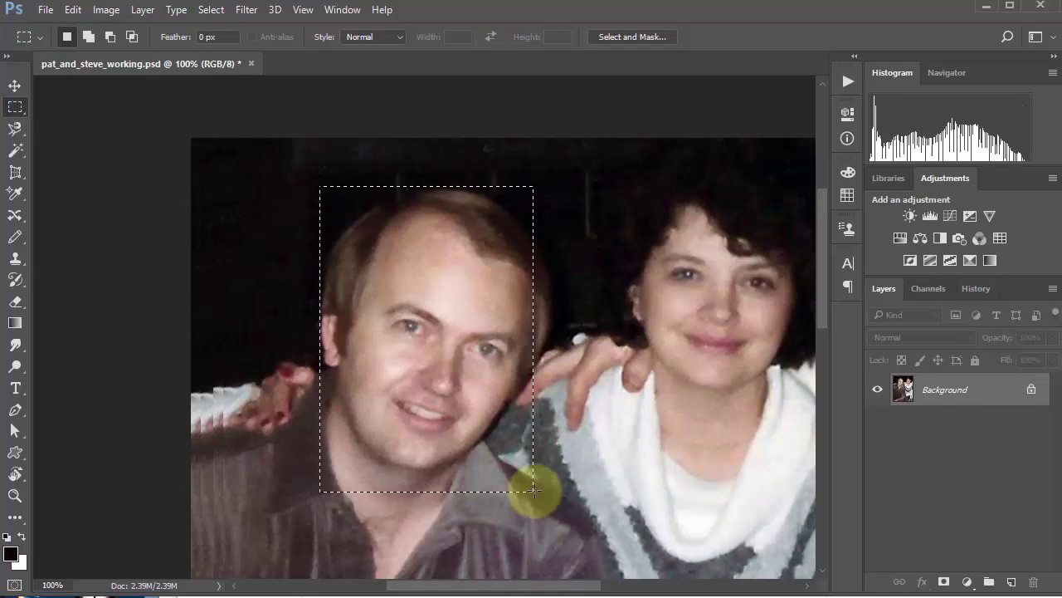
key("ctrl+j")
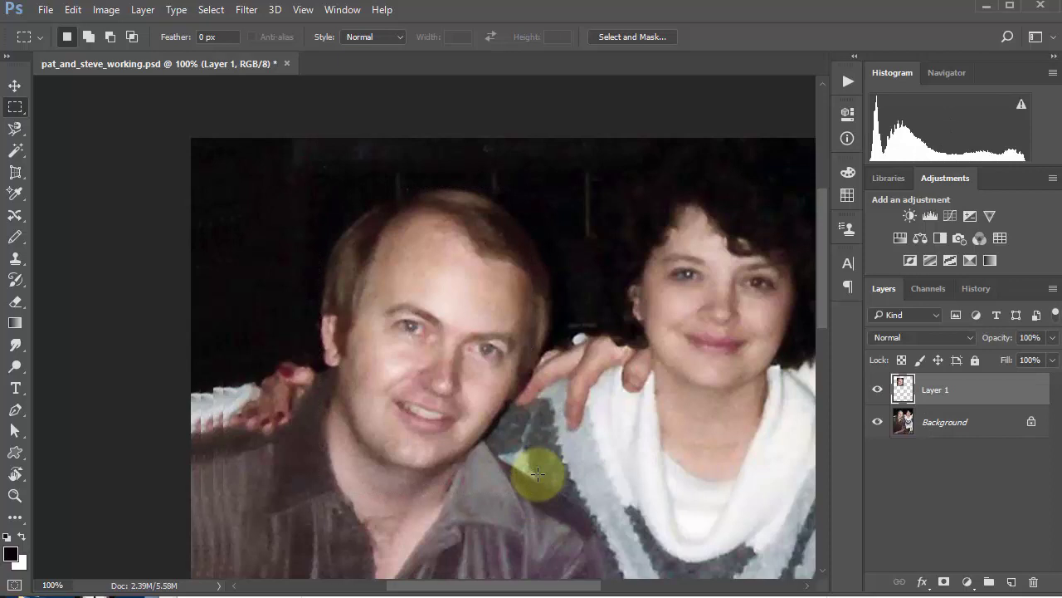
Hide the Background layer and activate the standard Eraser tool for the copied head on Layer 1
left_click(15, 301)
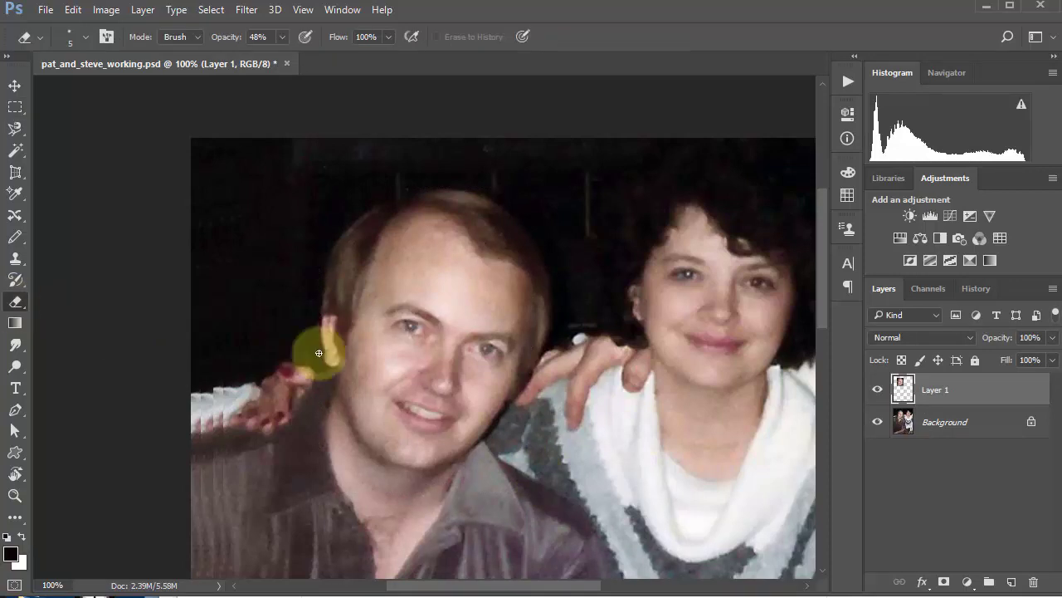
left_click(879, 423)
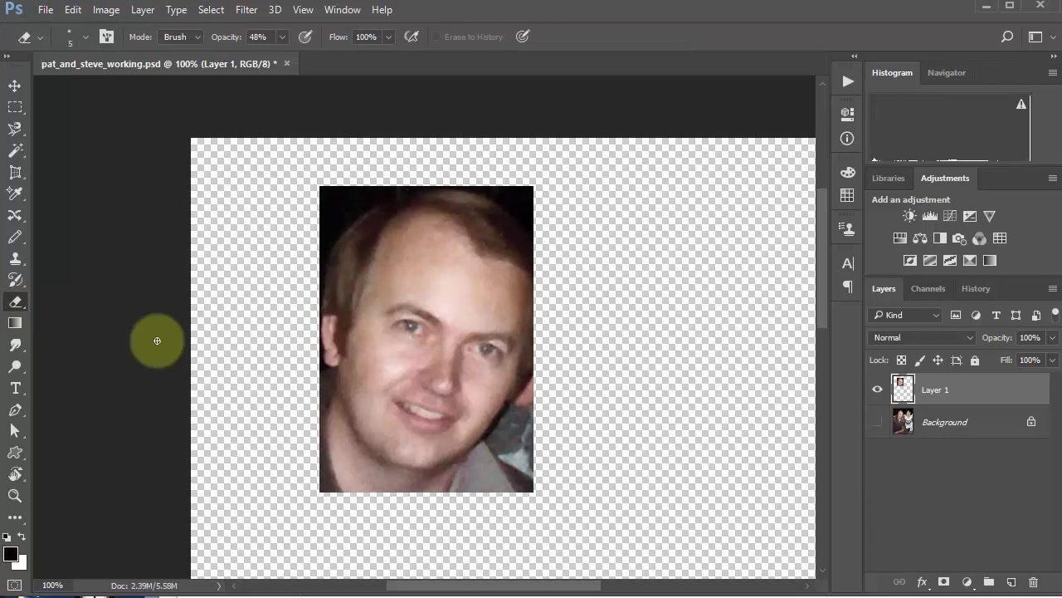
right_click(14, 306)
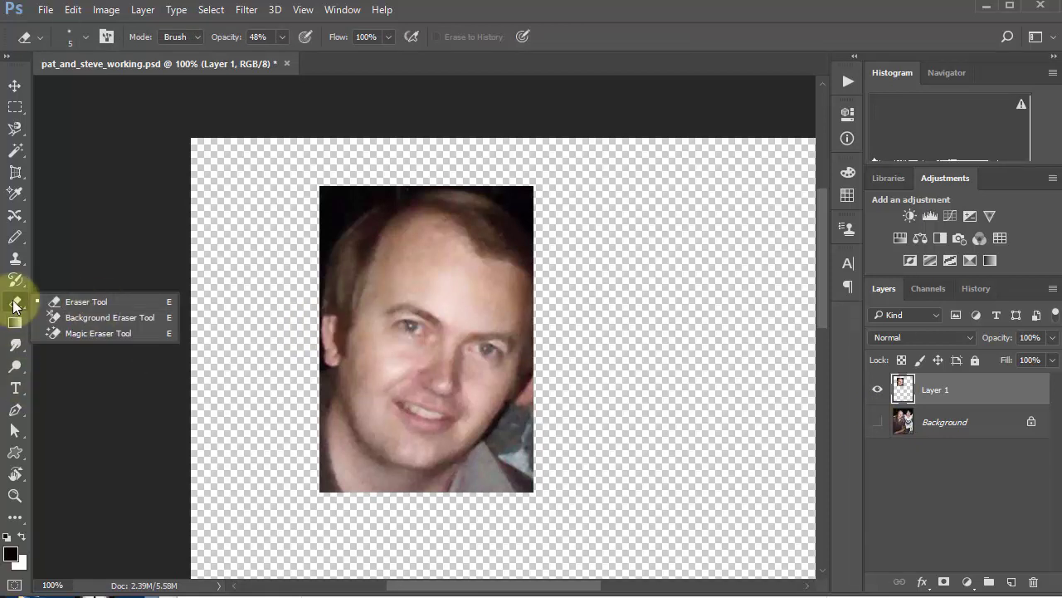
left_click(97, 304)
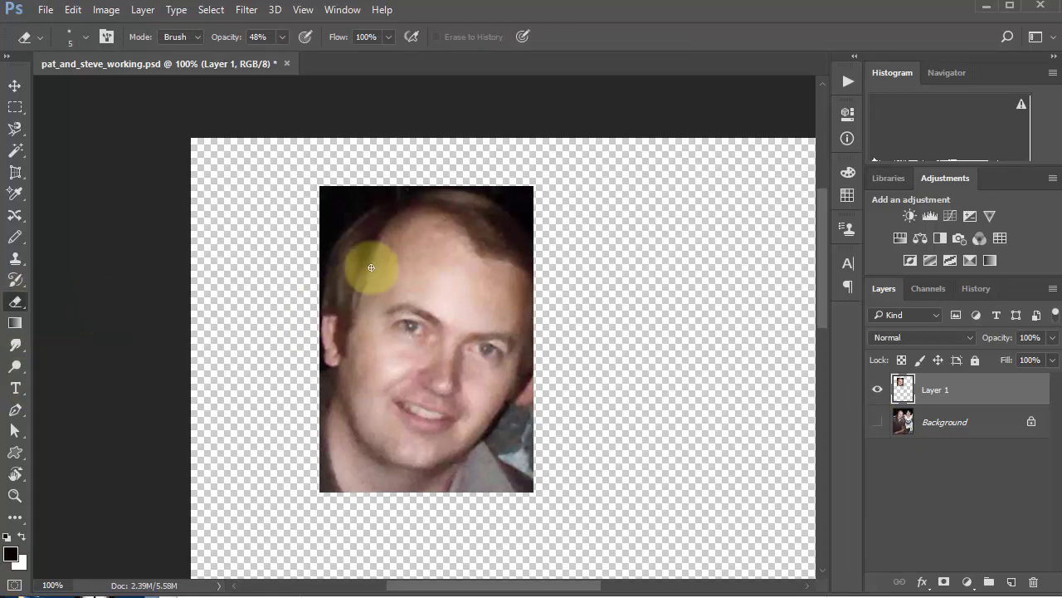
Trace the edges of the man's neck and shirt collar with the 5 px Eraser, setting its opacity to 100%
mouse_move(331, 406)
left_mouse_down()
mouse_move(327, 391)
mouse_move(313, 423)
mouse_move(332, 379)
mouse_move(322, 408)
left_mouse_up()
left_click_drag(221, 38, 238, 39)
mouse_move(513, 424)
left_mouse_down()
mouse_move(505, 408)
mouse_move(491, 443)
mouse_move(533, 473)
left_mouse_up()
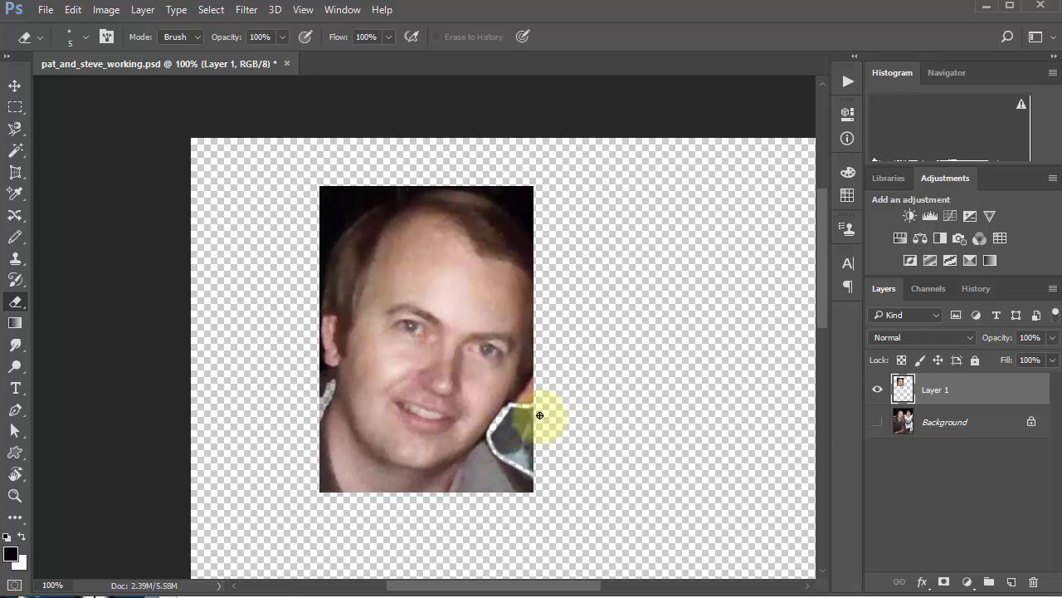
Enlarge the Eraser to 20 px at maximum hardness and erase the background beside the neck, collar and upper-left hair
key("bracketright")
key("bracketright")
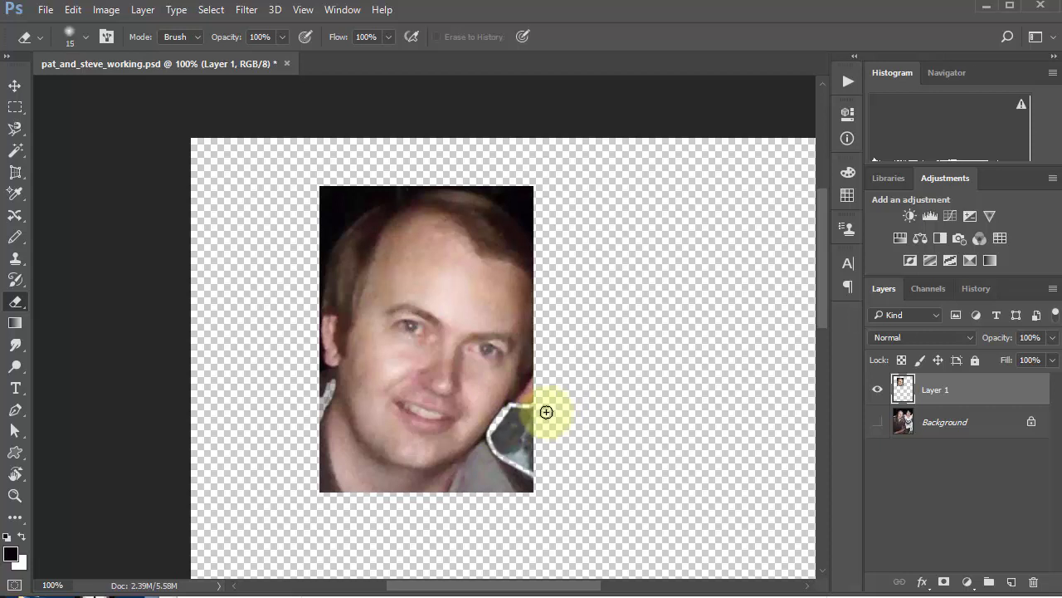
key("bracketleft")
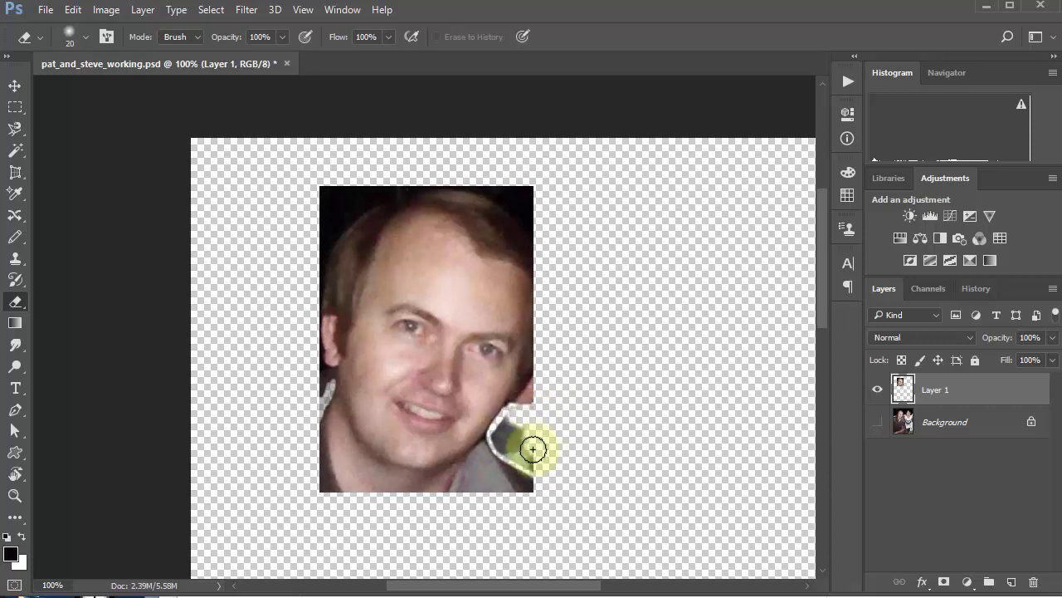
left_click(71, 37)
left_click_drag(92, 128, 268, 142)
left_click(567, 116)
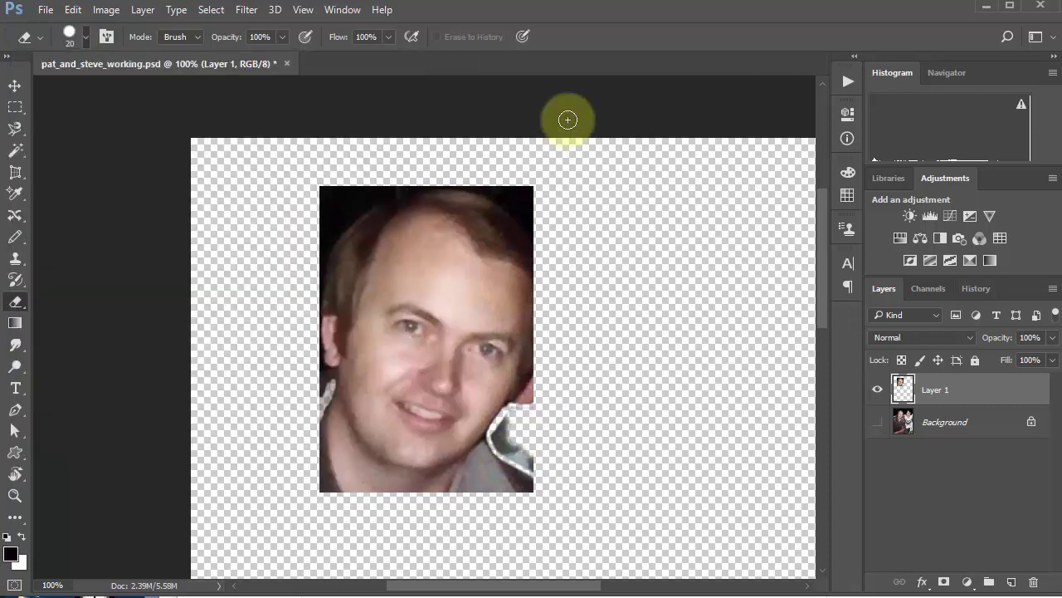
mouse_move(512, 425)
left_mouse_down()
mouse_move(539, 464)
mouse_move(527, 441)
mouse_move(530, 460)
mouse_move(505, 447)
mouse_move(541, 484)
left_mouse_up()
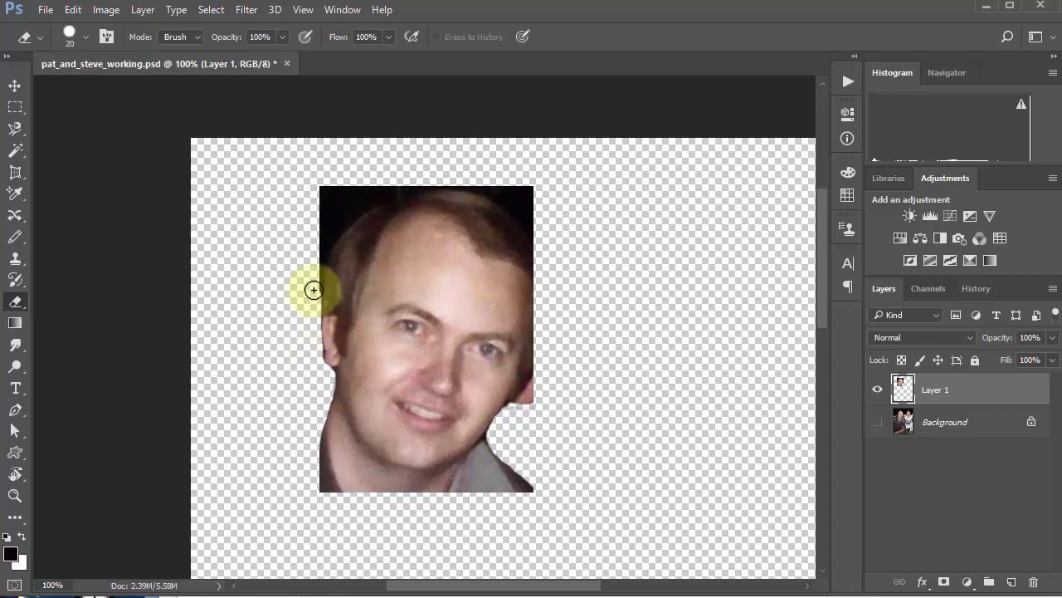
mouse_move(318, 264)
left_mouse_down()
mouse_move(375, 179)
mouse_move(319, 191)
mouse_move(336, 182)
mouse_move(310, 237)
mouse_move(329, 184)
left_mouse_up()
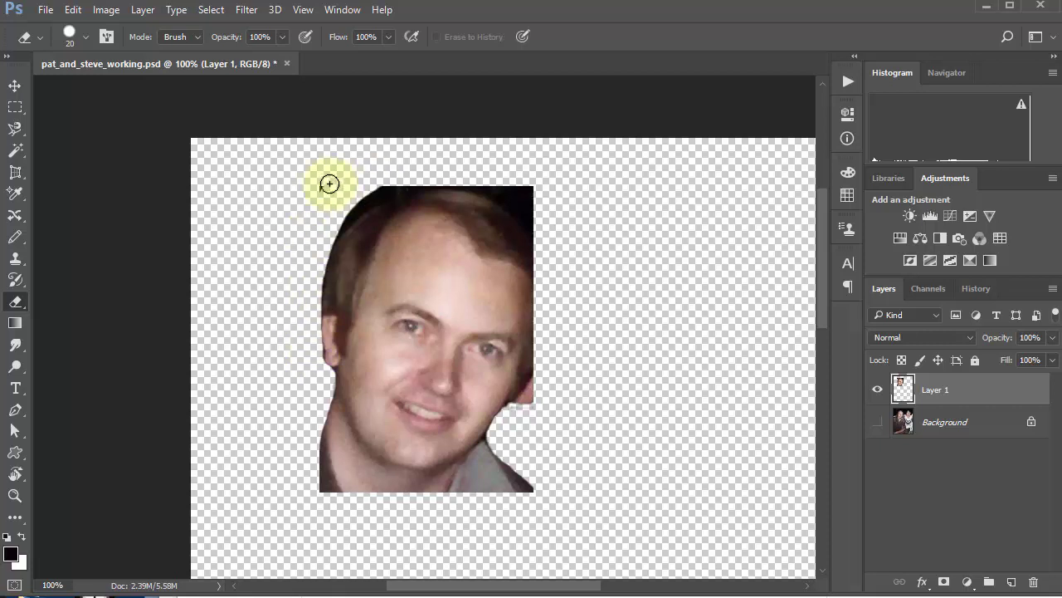
Soften the Eraser to 50% hardness and erase the remaining background around the head and shoulders, touching up the jaw and collar edges
left_click(70, 35)
left_click_drag(184, 138, 129, 130)
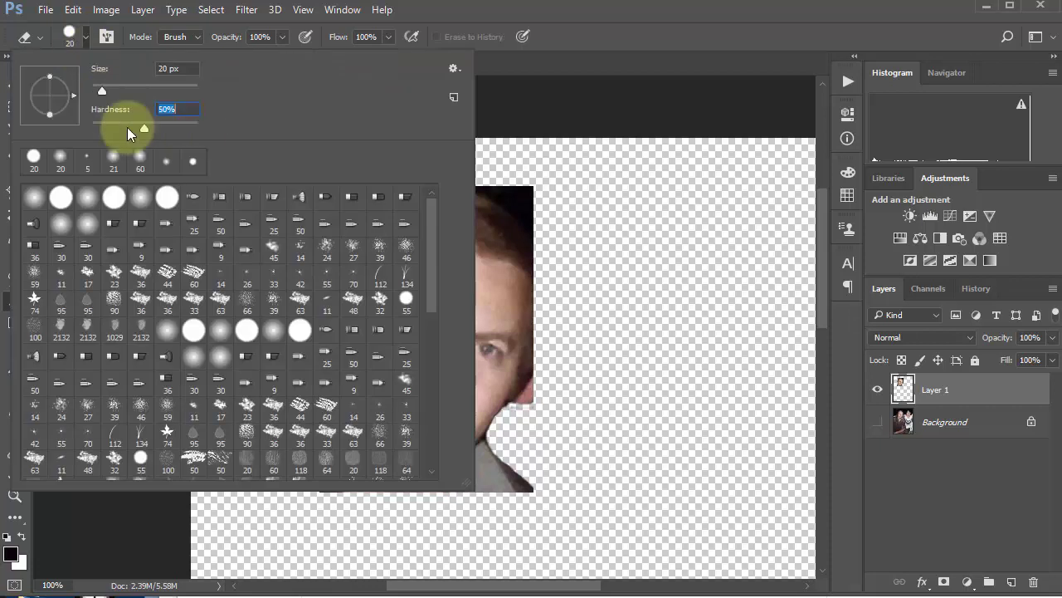
left_click(568, 240)
mouse_move(567, 241)
left_mouse_down()
mouse_move(500, 196)
mouse_move(449, 178)
left_mouse_up()
mouse_move(542, 218)
left_mouse_down()
mouse_move(490, 188)
mouse_move(549, 215)
mouse_move(511, 184)
mouse_move(545, 238)
mouse_move(491, 192)
mouse_move(390, 186)
mouse_move(321, 235)
mouse_move(362, 184)
mouse_move(315, 265)
left_mouse_up()
mouse_move(540, 212)
left_mouse_down()
mouse_move(545, 395)
mouse_move(551, 362)
mouse_move(526, 393)
mouse_move(546, 339)
mouse_move(526, 225)
mouse_move(496, 196)
left_mouse_up()
mouse_move(526, 425)
left_mouse_down()
mouse_move(514, 467)
mouse_move(529, 488)
left_mouse_up()
mouse_move(315, 423)
left_mouse_down()
mouse_move(307, 486)
mouse_move(315, 346)
left_mouse_up()
mouse_move(557, 289)
left_mouse_down()
mouse_move(512, 203)
mouse_move(539, 244)
mouse_move(553, 308)
left_mouse_up()
mouse_move(535, 395)
left_mouse_down()
mouse_move(533, 245)
mouse_move(562, 261)
left_mouse_up()
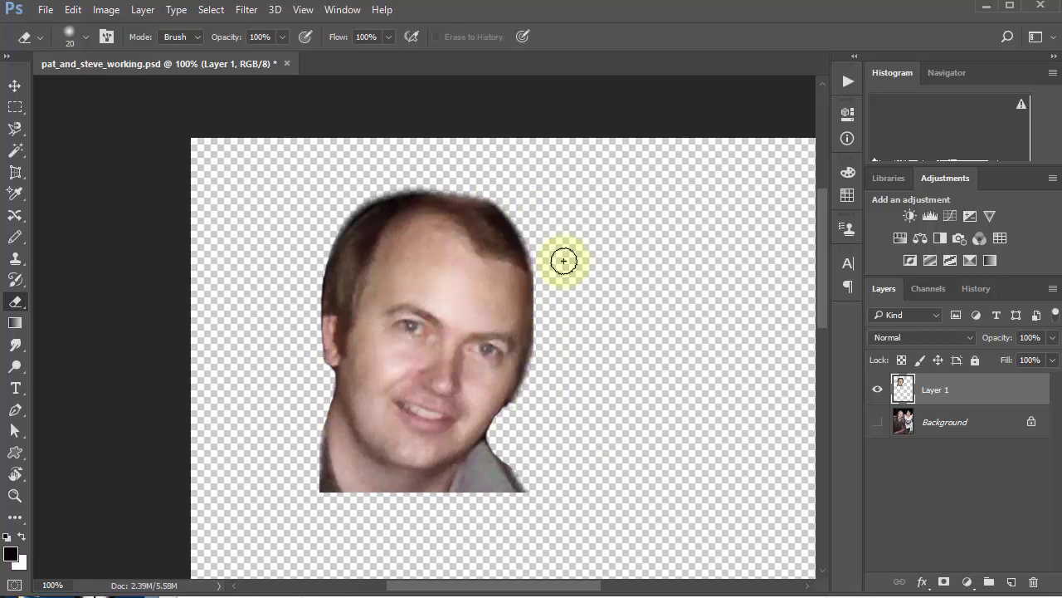
mouse_move(410, 180)
left_mouse_down()
mouse_move(351, 218)
mouse_move(321, 268)
mouse_move(363, 212)
mouse_move(517, 197)
mouse_move(648, 271)
left_mouse_up()
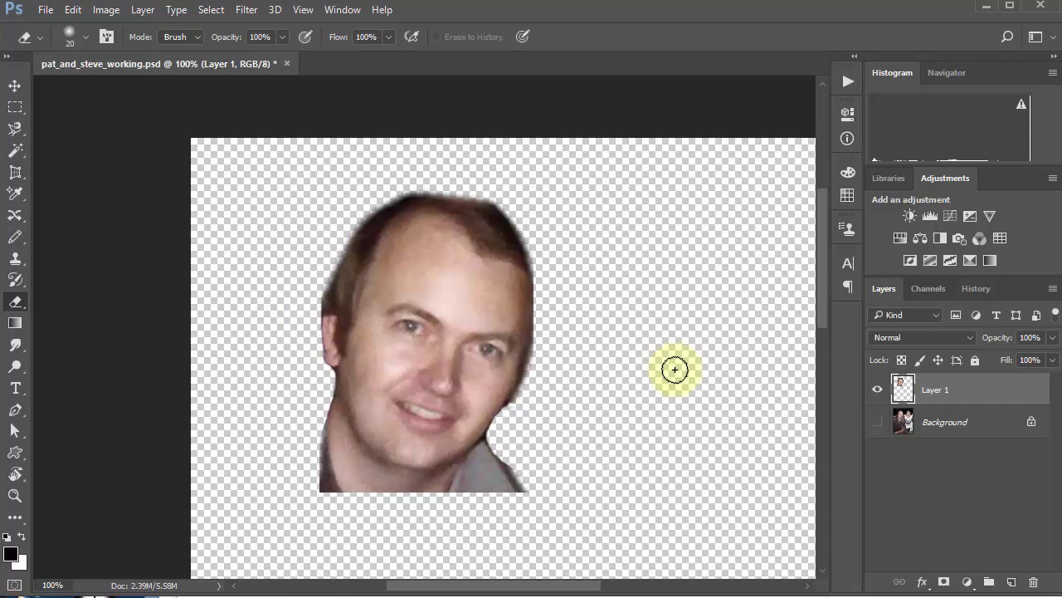
mouse_move(512, 387)
left_mouse_down()
mouse_move(474, 427)
mouse_move(484, 395)
mouse_move(494, 404)
left_mouse_up()
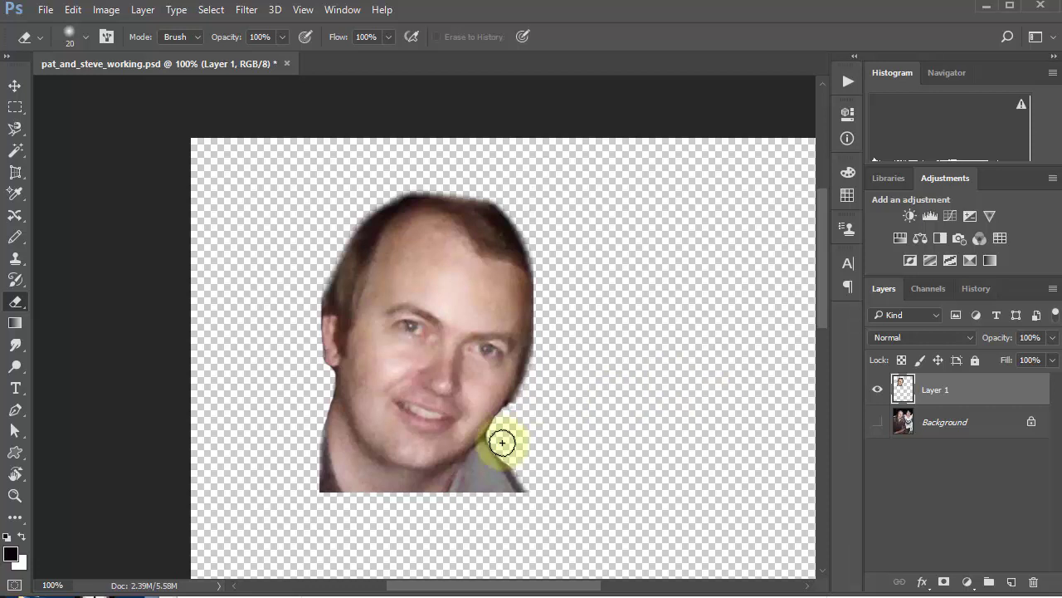
mouse_move(503, 442)
left_mouse_down()
mouse_move(532, 482)
mouse_move(507, 447)
mouse_move(526, 493)
left_mouse_up()
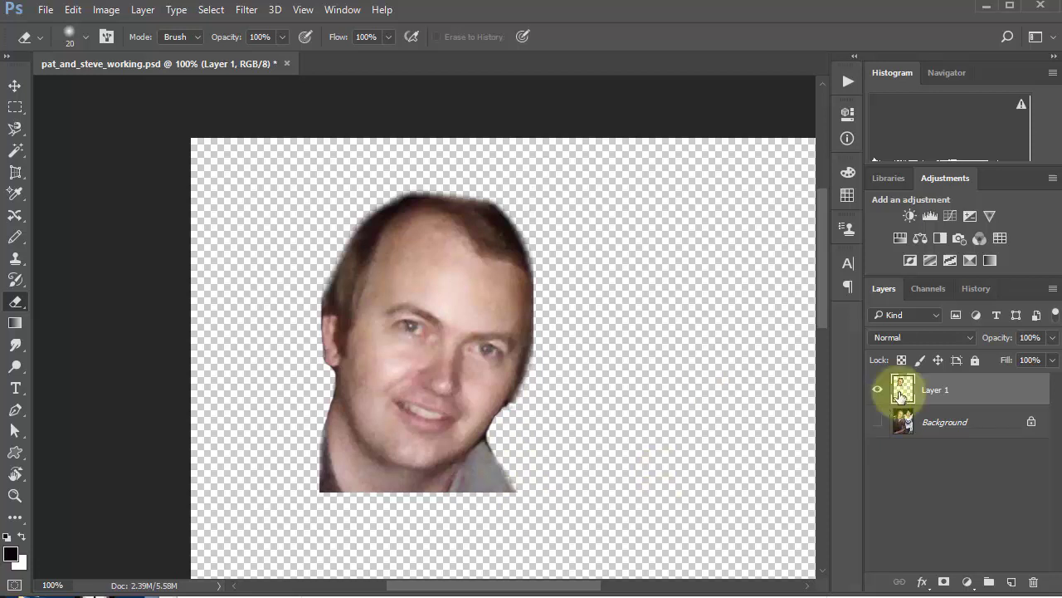
Compare the Layer Via Copy history state with the latest Eraser state
left_click(976, 288)
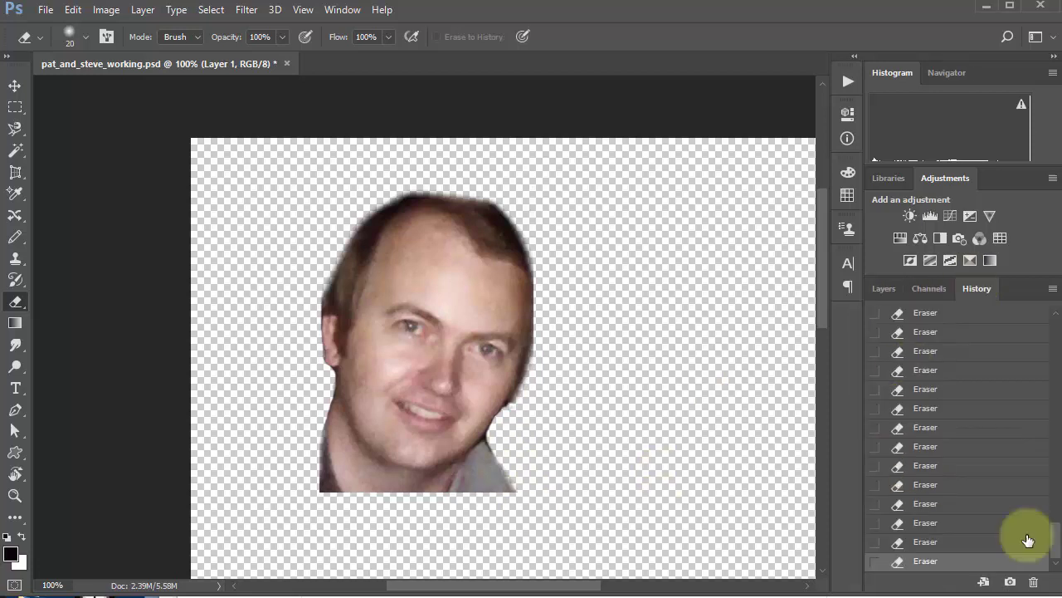
mouse_move(1055, 531)
left_mouse_down()
mouse_move(1057, 503)
mouse_move(1046, 534)
mouse_move(1044, 507)
left_mouse_up()
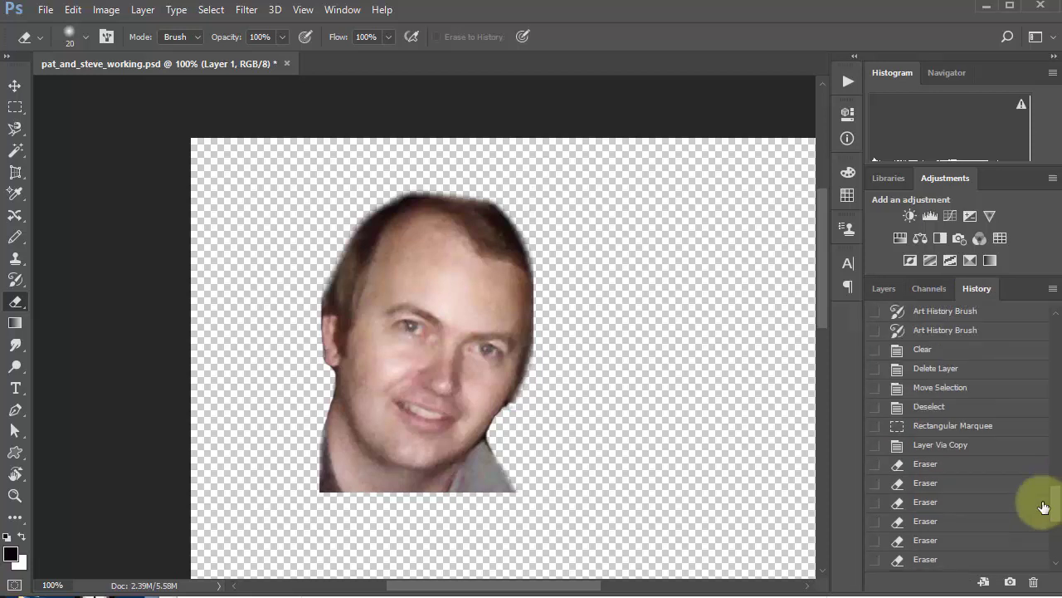
left_click(947, 445)
left_click_drag(1048, 498, 1058, 555)
left_click(946, 561)
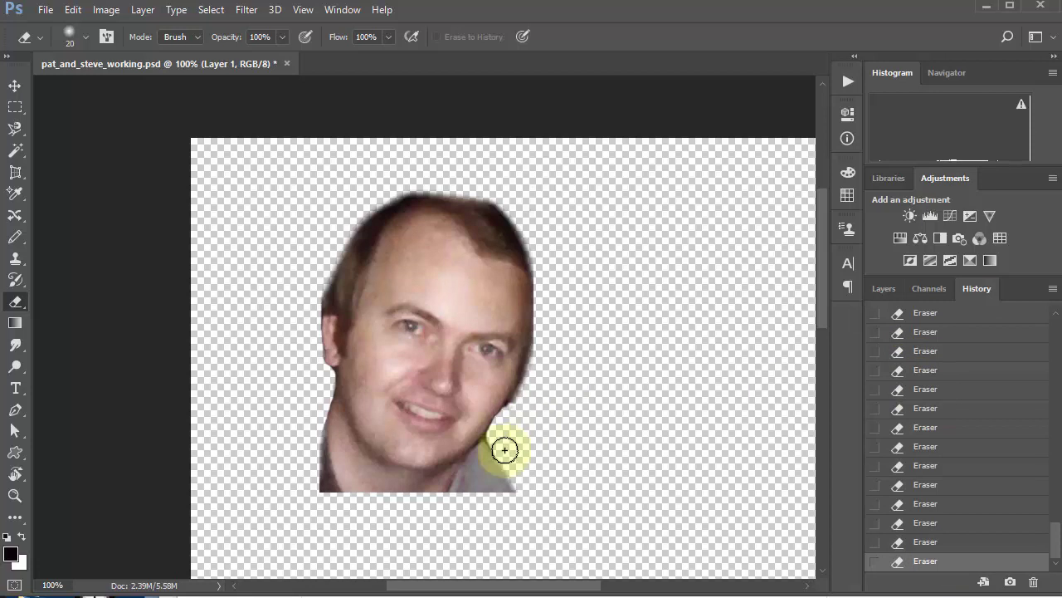
Erase the shirt collar and the outer parts of the neck below the man's face
mouse_move(510, 485)
left_mouse_down()
mouse_move(492, 502)
mouse_move(509, 463)
mouse_move(484, 468)
mouse_move(502, 442)
mouse_move(477, 474)
mouse_move(493, 439)
mouse_move(453, 497)
mouse_move(472, 476)
left_mouse_up()
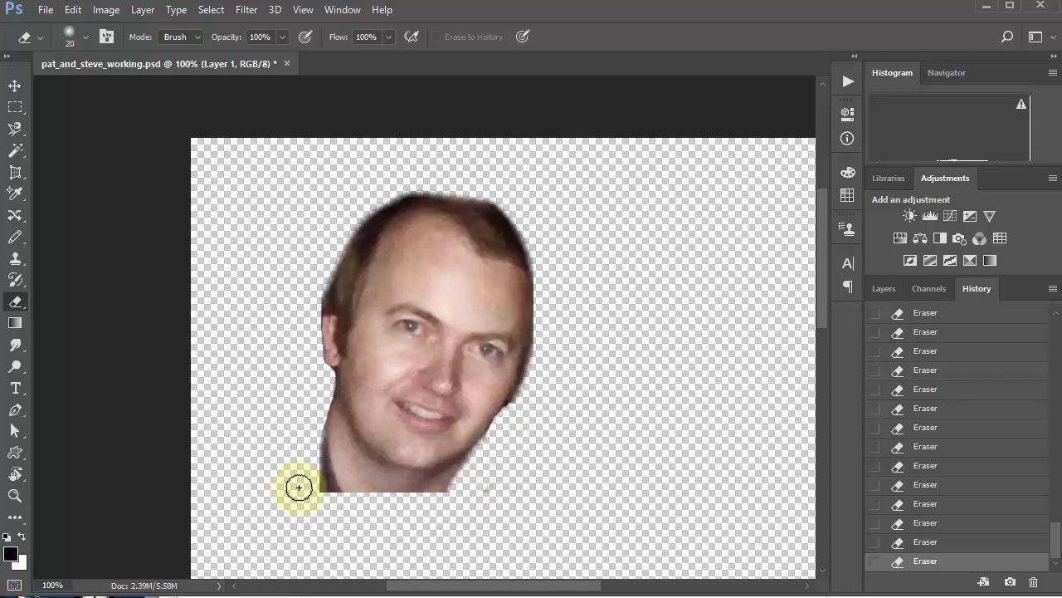
mouse_move(309, 438)
left_mouse_down()
mouse_move(330, 501)
mouse_move(315, 428)
mouse_move(337, 502)
mouse_move(321, 453)
mouse_move(327, 479)
mouse_move(392, 509)
mouse_move(477, 473)
mouse_move(414, 508)
left_mouse_up()
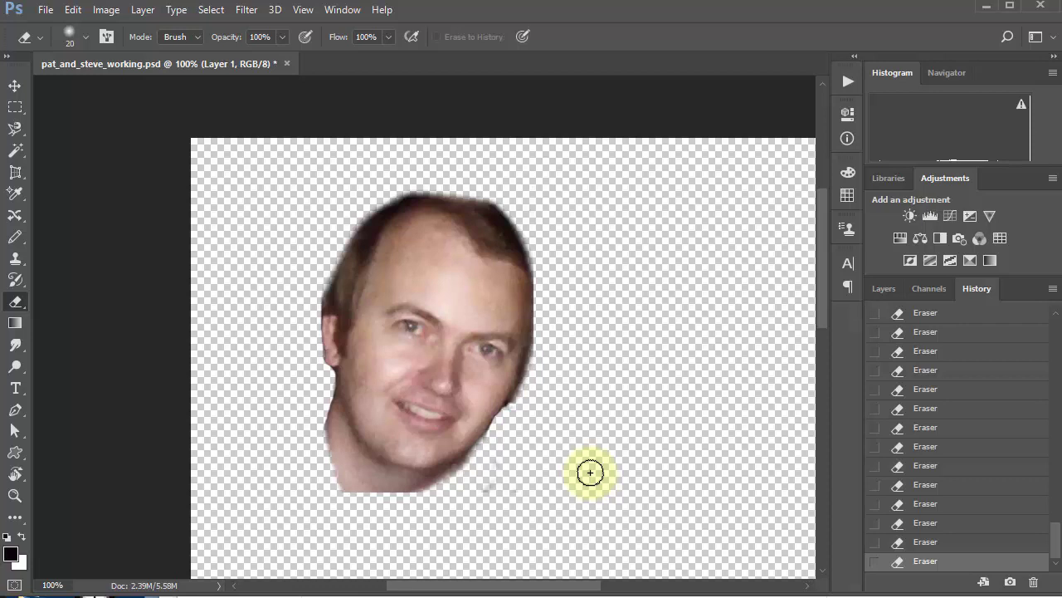
Revert the image to the Layer Via Copy history state, undoing all eraser strokes on Layer 1
left_click(885, 291)
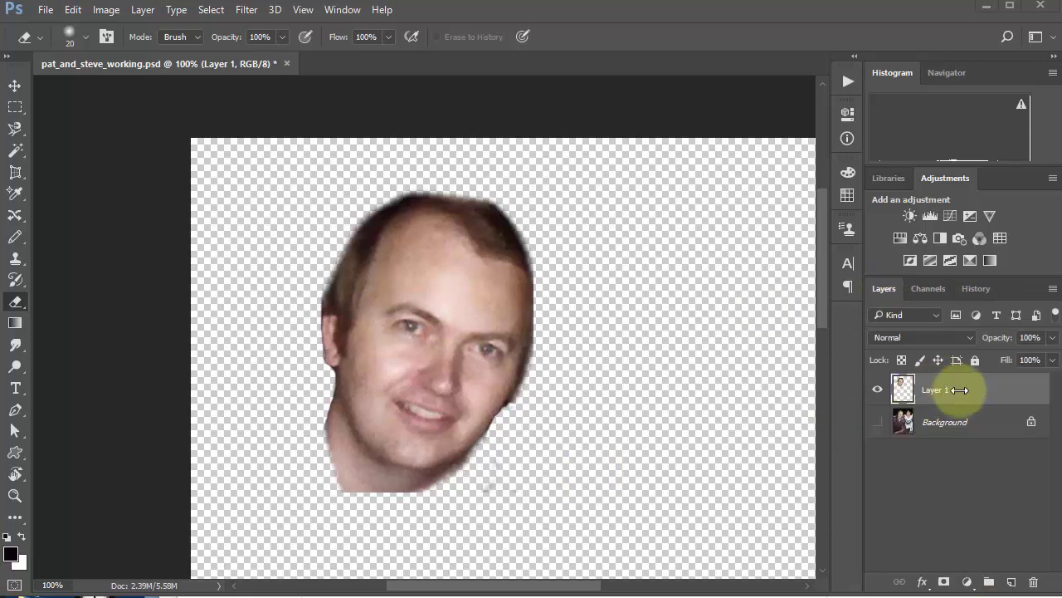
left_click(975, 288)
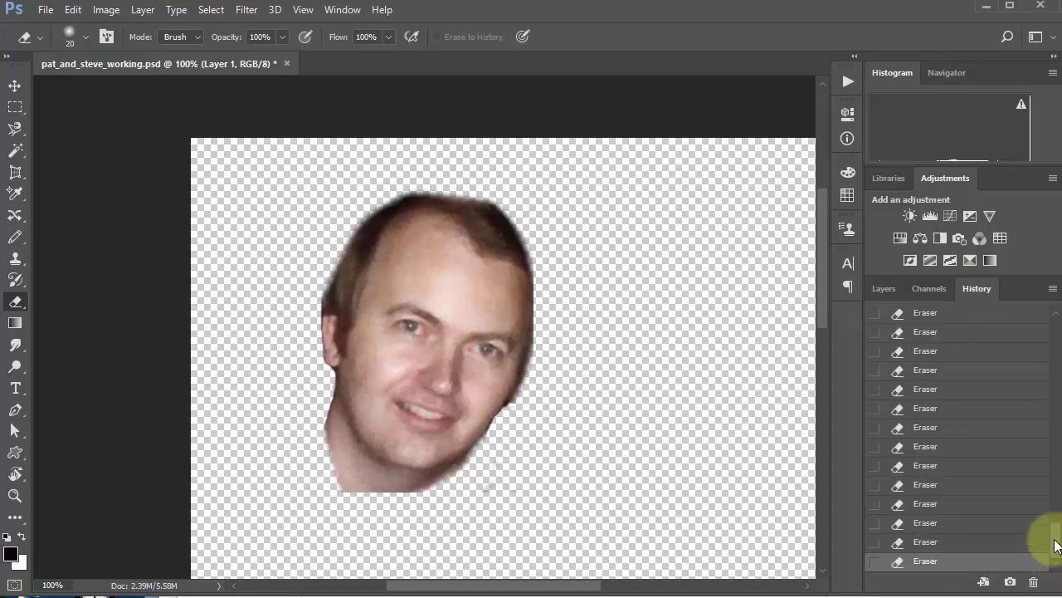
scroll(1050, 514, "up", 1)
left_click_drag(1057, 508, 1051, 490)
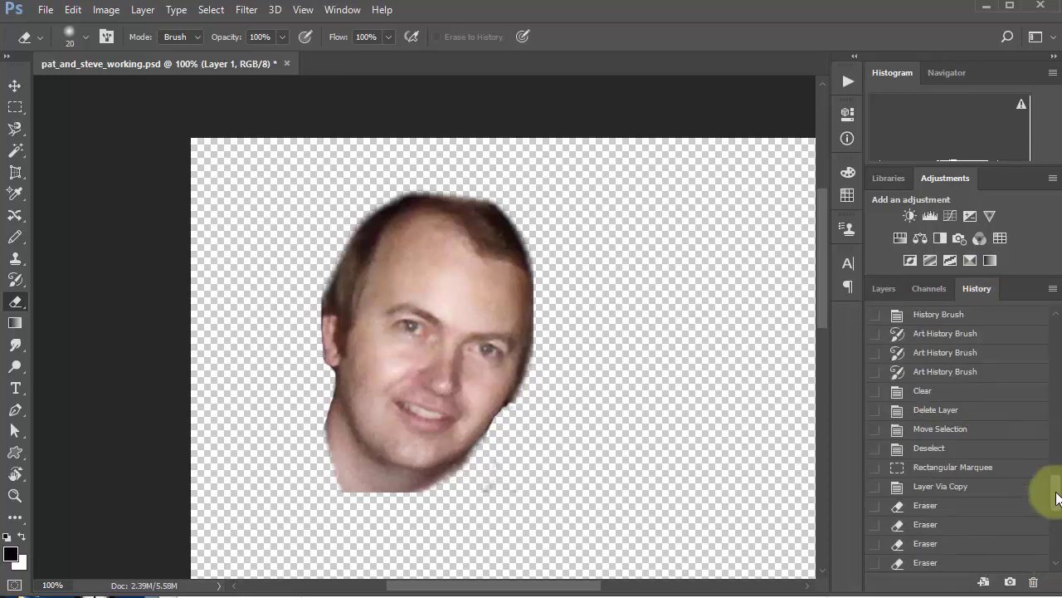
left_click(930, 489)
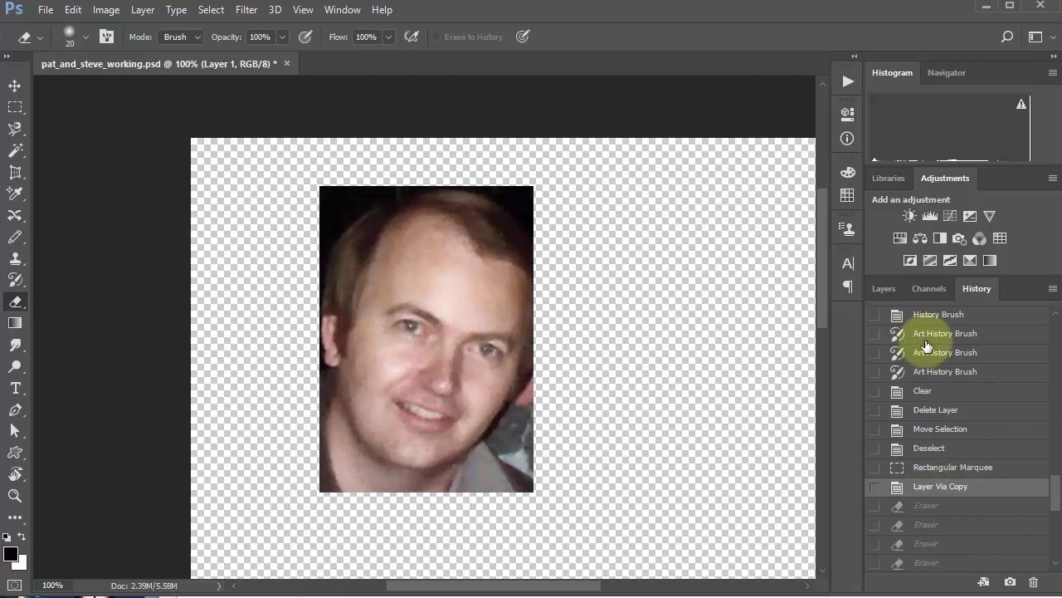
Add a layer mask to Layer 1 and activate the standard Brush tool for painting on it
left_click(907, 288)
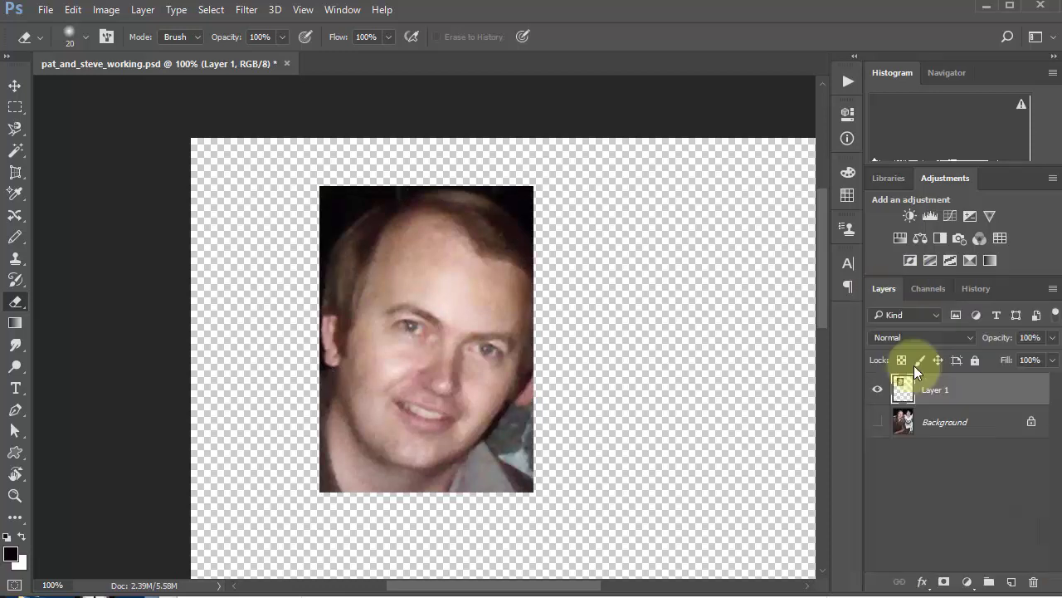
left_click(944, 584)
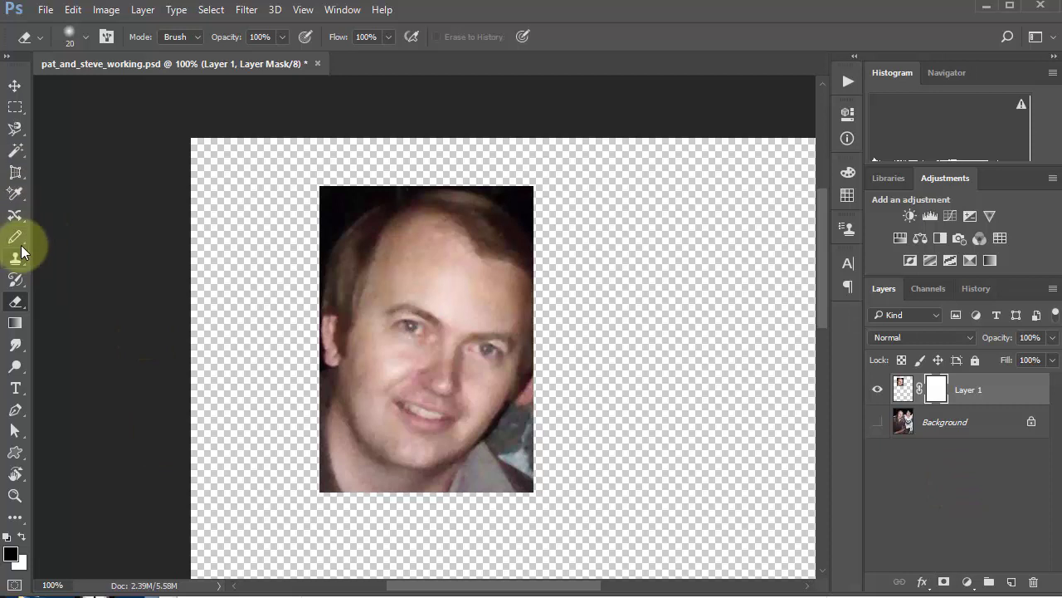
left_click(22, 278)
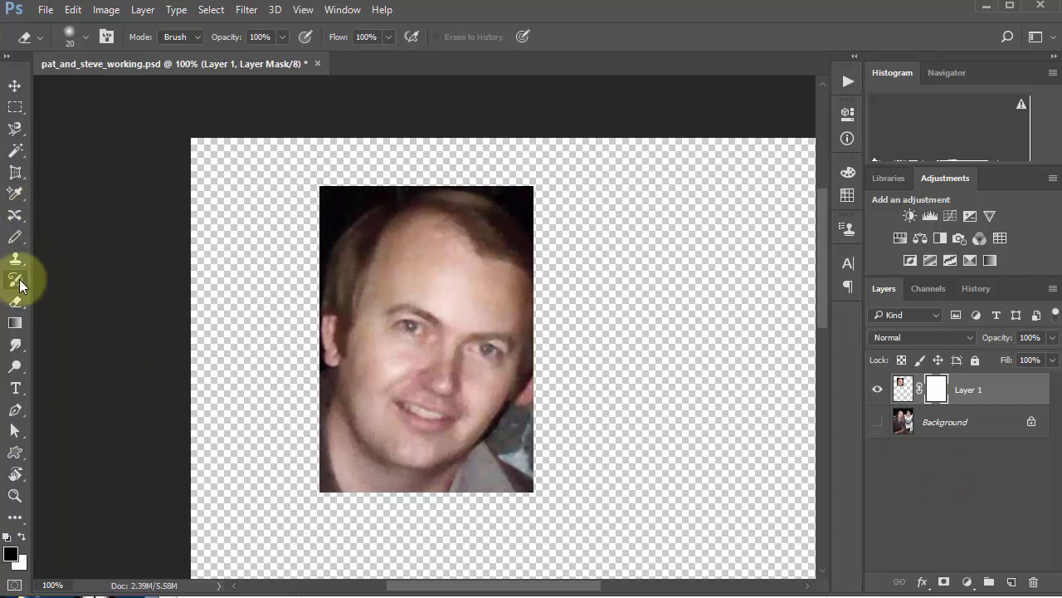
left_click(17, 237)
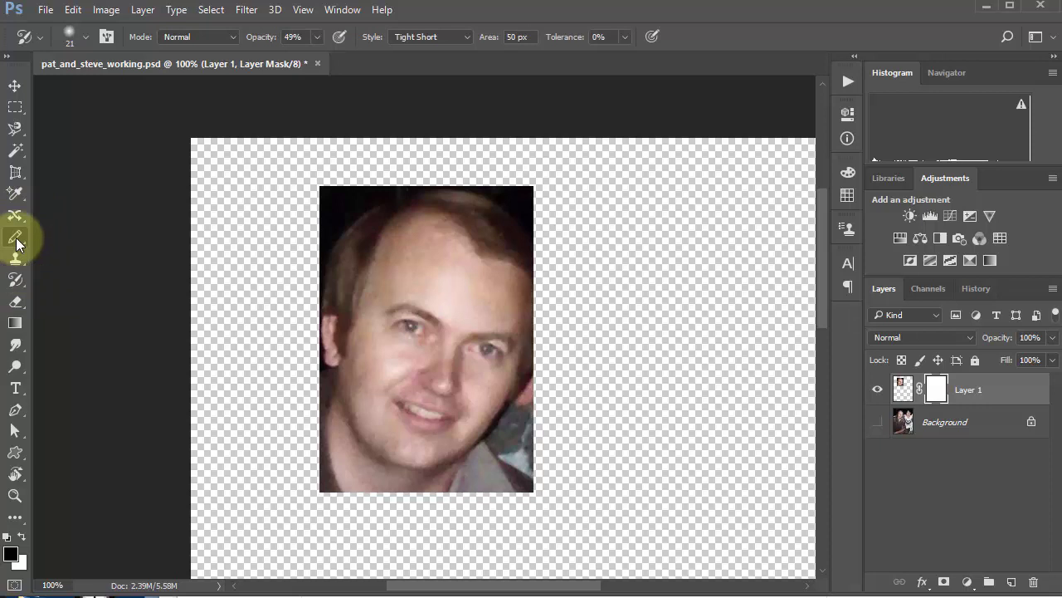
left_click(64, 233)
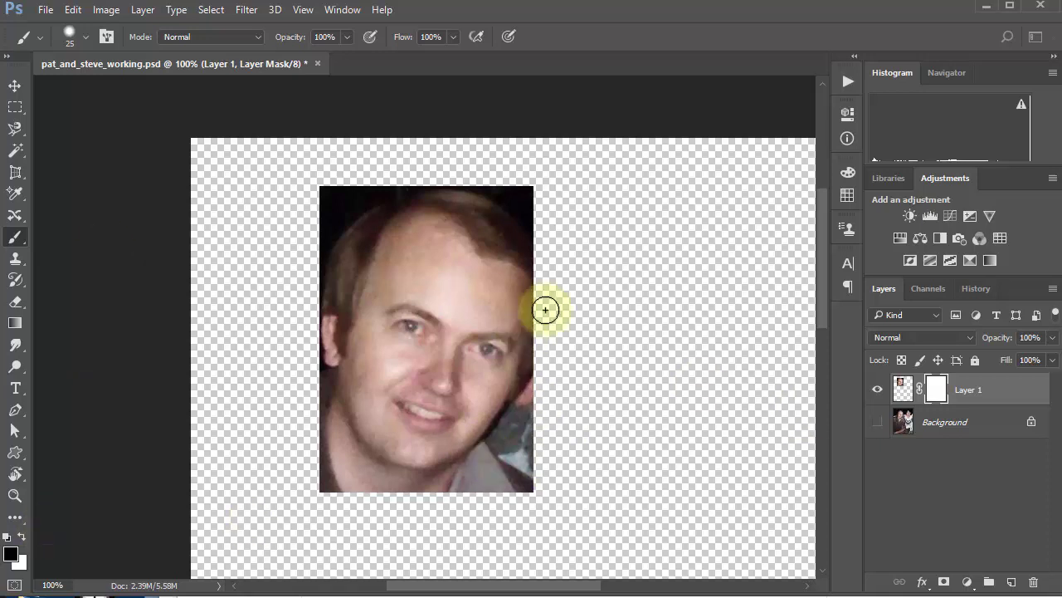
Hide parts of the man's face by painting crossing black strokes on Layer 1's mask with the 25 px Brush
left_click_drag(545, 308, 428, 408)
left_click_drag(408, 455, 386, 564)
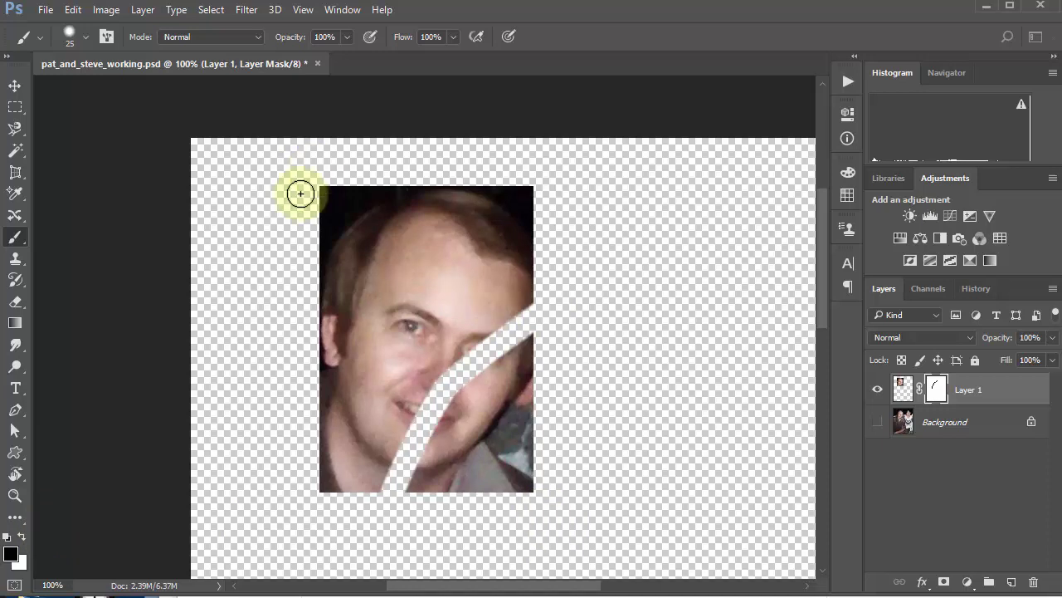
left_click_drag(301, 194, 552, 370)
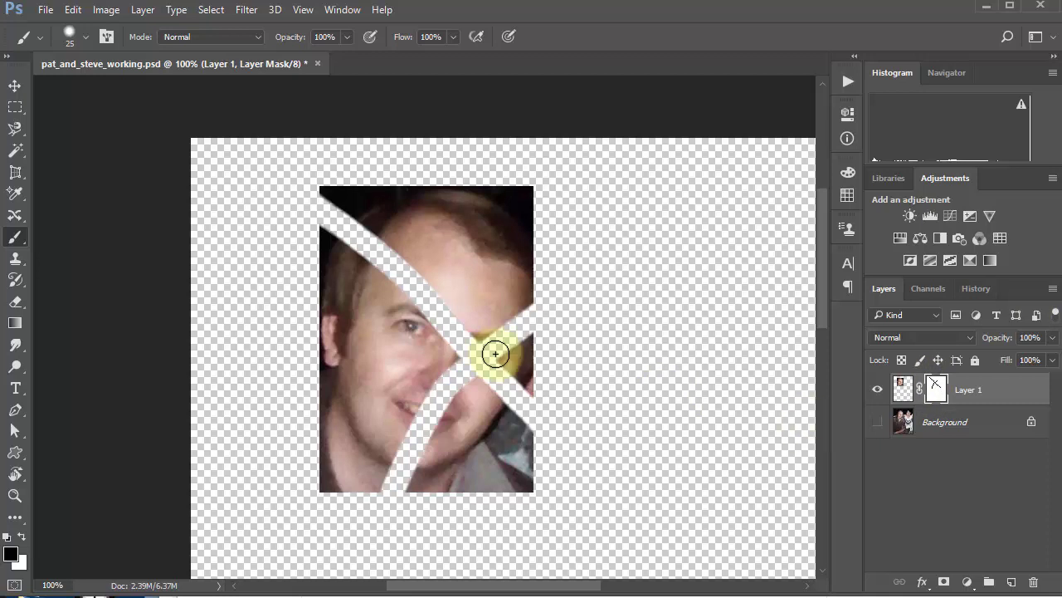
mouse_move(453, 258)
left_mouse_down()
mouse_move(361, 374)
mouse_move(465, 455)
mouse_move(535, 464)
left_mouse_up()
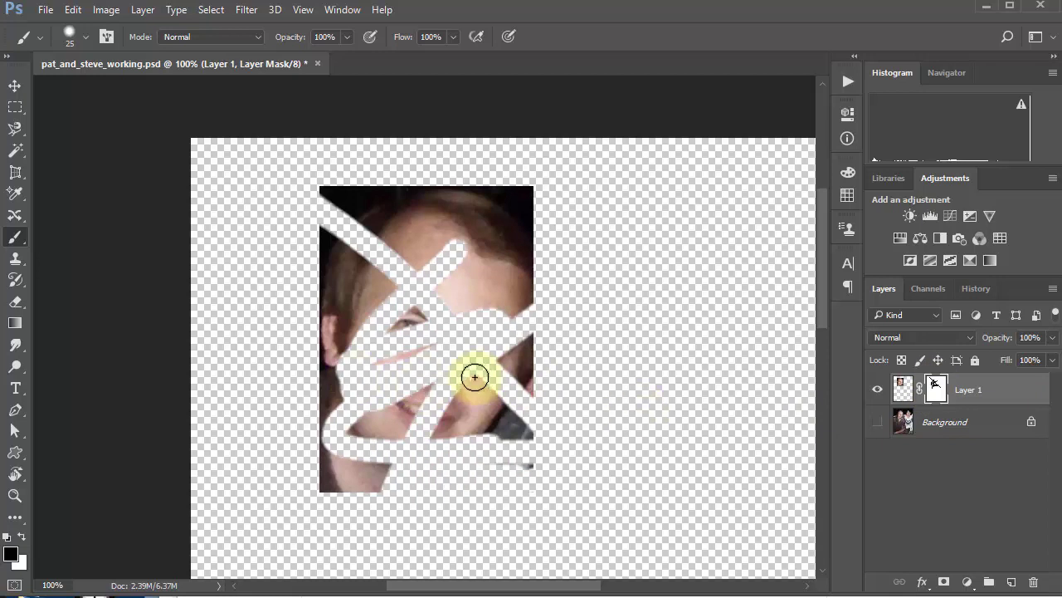
Swap the foreground colour to white and restore the face on the mask, enlarging the Brush to 50 px
left_click(21, 537)
mouse_move(415, 375)
left_mouse_down()
mouse_move(366, 369)
mouse_move(308, 403)
mouse_move(492, 317)
mouse_move(505, 230)
mouse_move(326, 227)
mouse_move(334, 264)
mouse_move(524, 335)
mouse_move(400, 487)
mouse_move(479, 468)
mouse_move(378, 476)
mouse_move(476, 470)
mouse_move(482, 455)
mouse_move(466, 443)
mouse_move(490, 356)
mouse_move(494, 391)
mouse_move(518, 326)
mouse_move(450, 272)
mouse_move(457, 328)
mouse_move(521, 459)
mouse_move(466, 360)
mouse_move(389, 385)
mouse_move(349, 425)
mouse_move(320, 422)
mouse_move(332, 340)
left_mouse_up()
key("bracketright")
key("bracketright")
key("bracketright")
key("bracketright")
key("bracketright")
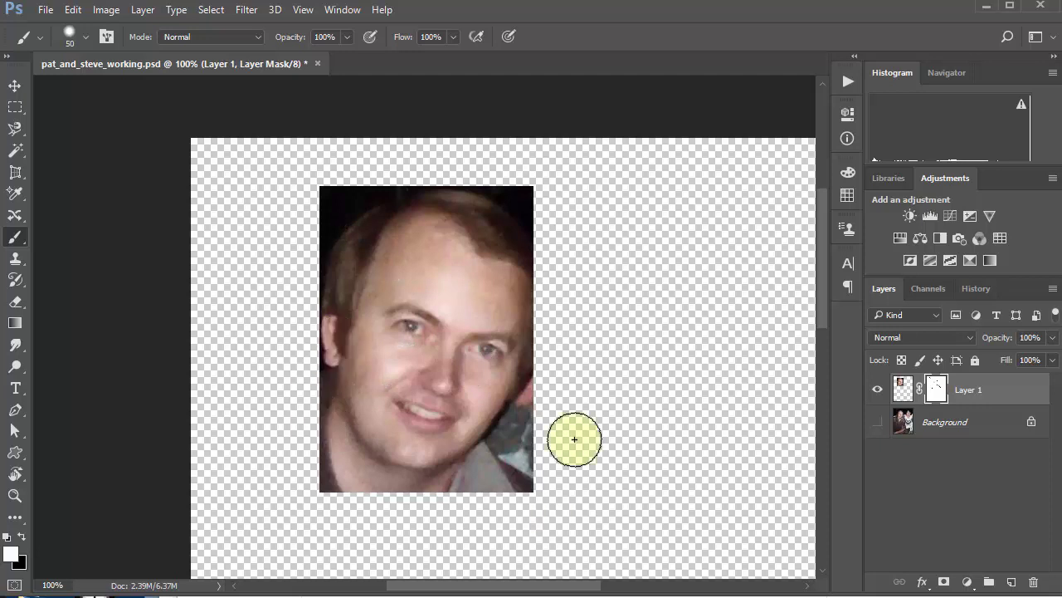
Clean up the leftover black specks on Layer 1's mask with white paint, enlarging the Brush to 175 px
left_click(938, 390)
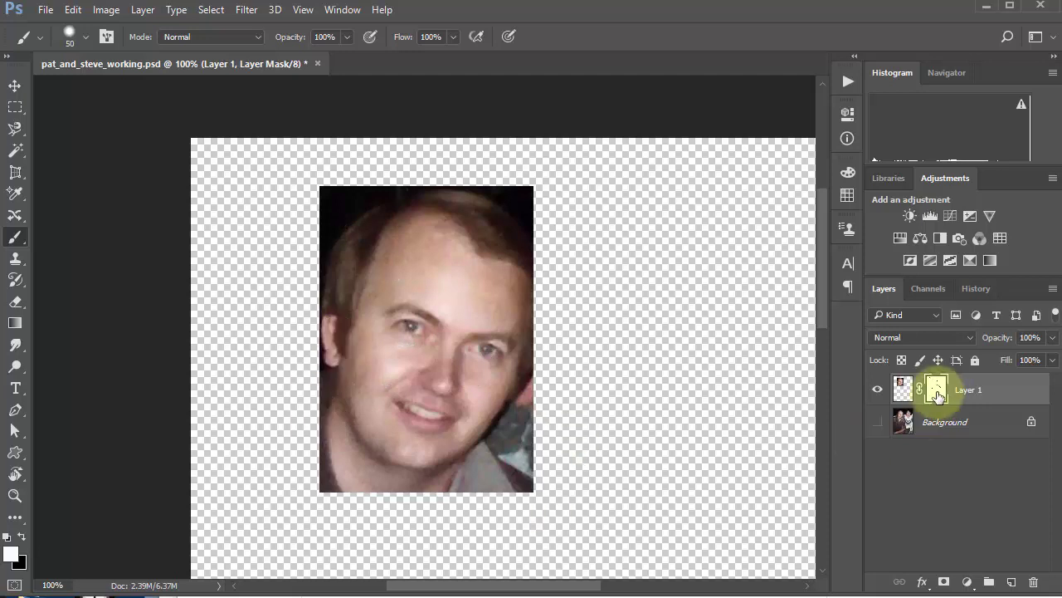
mouse_move(468, 352)
left_mouse_down()
mouse_move(469, 365)
mouse_move(487, 356)
mouse_move(379, 332)
mouse_move(556, 311)
mouse_move(362, 404)
mouse_move(559, 489)
mouse_move(526, 278)
mouse_move(515, 419)
mouse_move(589, 482)
mouse_move(522, 306)
mouse_move(434, 506)
mouse_move(467, 522)
mouse_move(595, 444)
left_mouse_up()
key("bracketright")
key("bracketright")
key("bracketright")
key("bracketright")
key("bracketright")
key("bracketright")
key("bracketright")
key("bracketright")
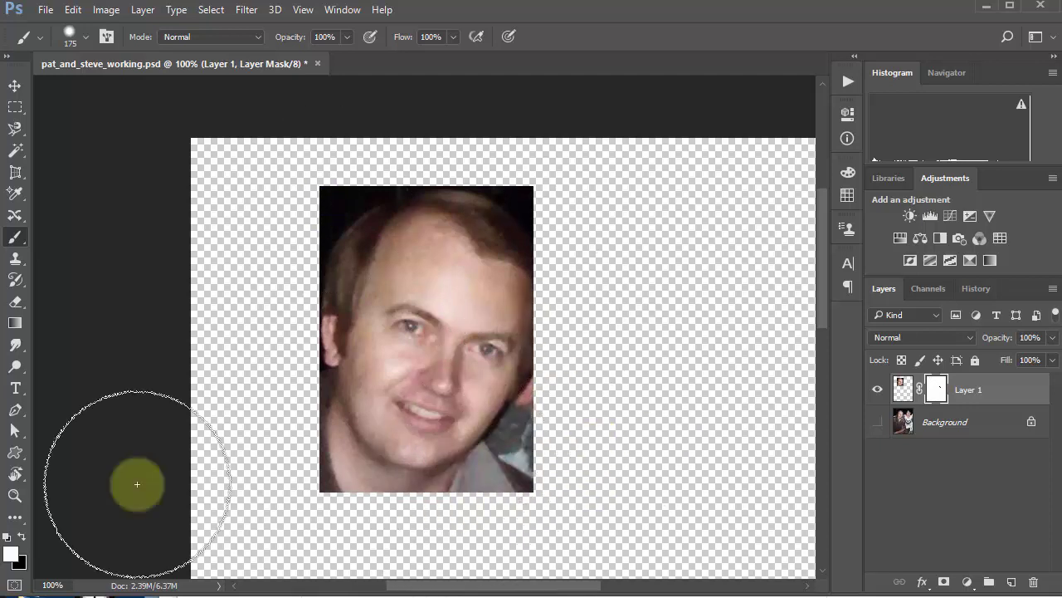
Paint a black band across the face on the mask with the 175 px Brush, and restore it with white
left_click(25, 535)
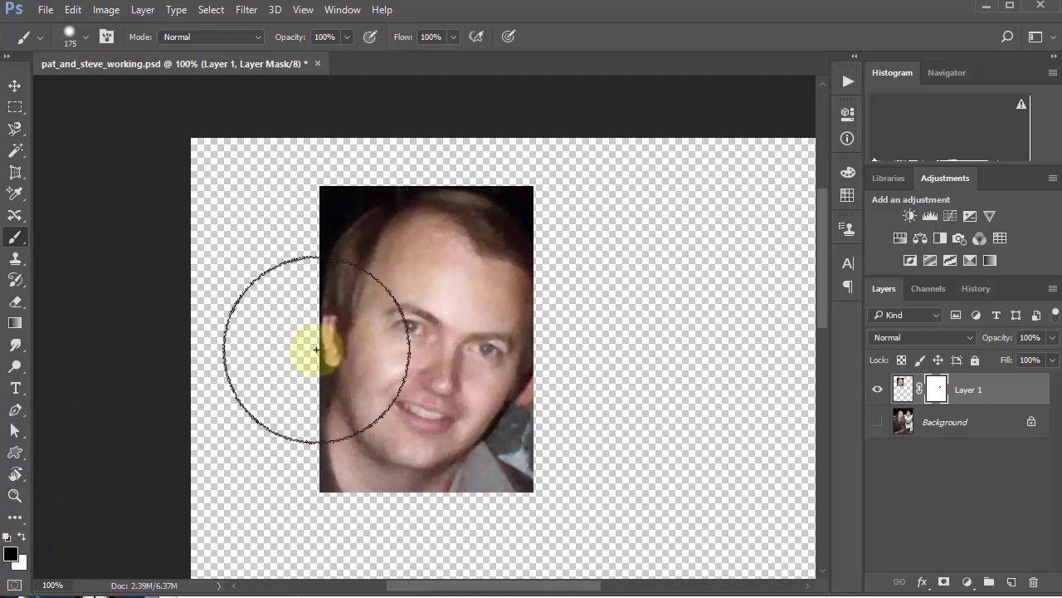
left_click_drag(296, 351, 597, 351)
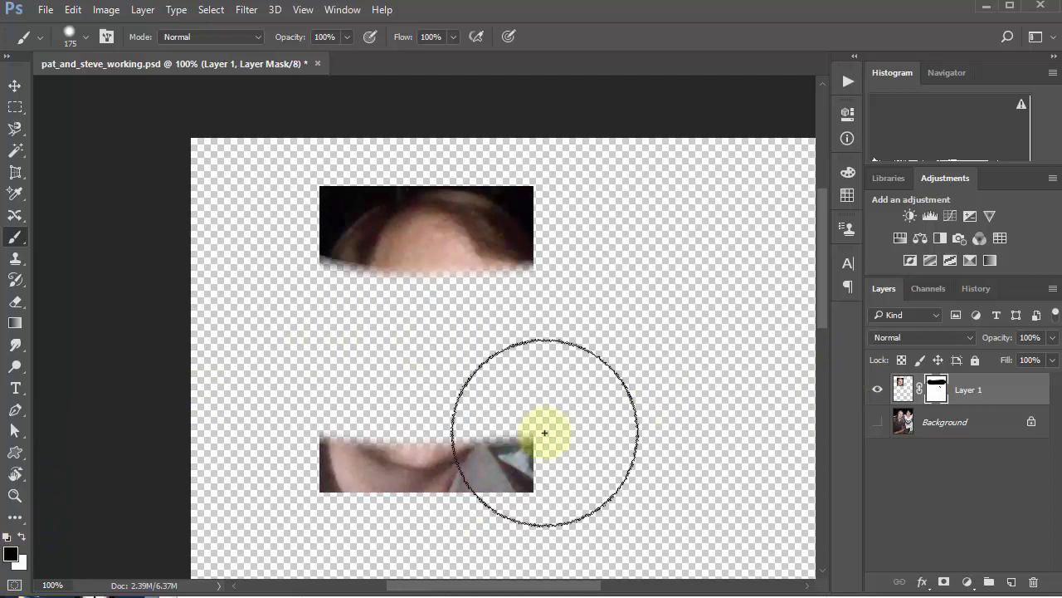
key("x")
mouse_move(625, 349)
left_mouse_down()
mouse_move(196, 373)
mouse_move(906, 435)
left_mouse_up()
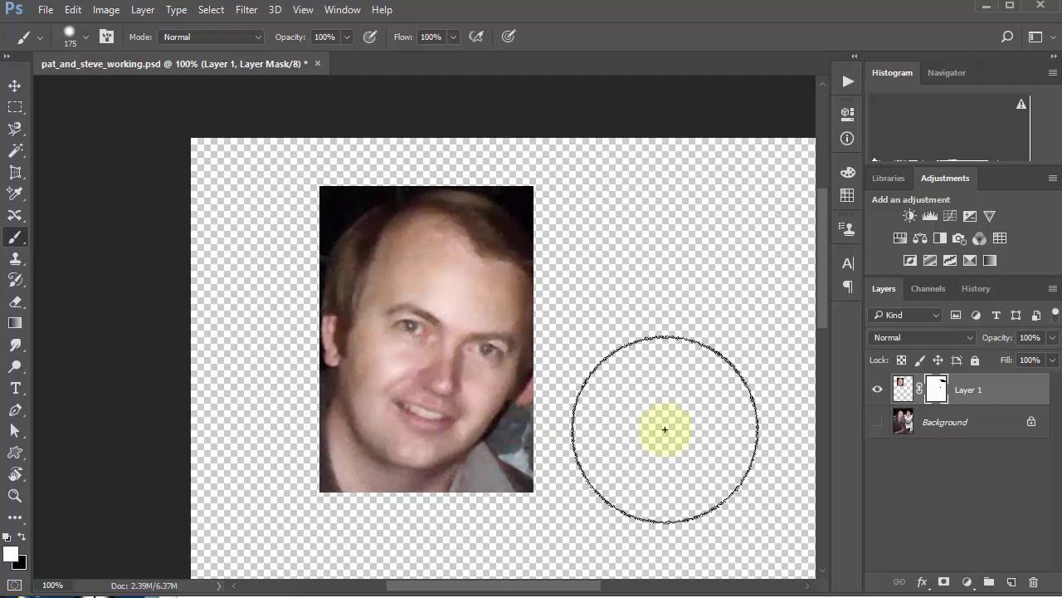
Swap the foreground colour to black and mask out the dark background above the man's head with the Brush at 50 px
left_click(19, 538)
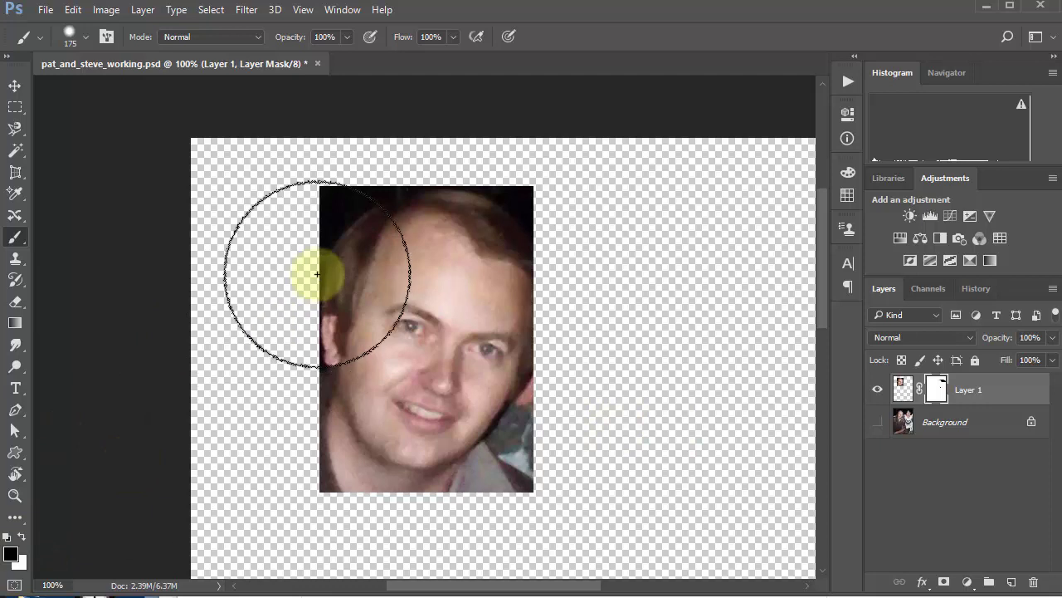
key("bracketleft")
key("bracketleft")
key("bracketleft")
key("bracketleft")
key("bracketleft")
key("bracketleft")
key("bracketleft")
key("bracketleft")
mouse_move(380, 165)
left_mouse_down()
mouse_move(342, 205)
mouse_move(287, 204)
mouse_move(344, 180)
mouse_move(458, 161)
mouse_move(538, 194)
mouse_move(517, 183)
left_mouse_up()
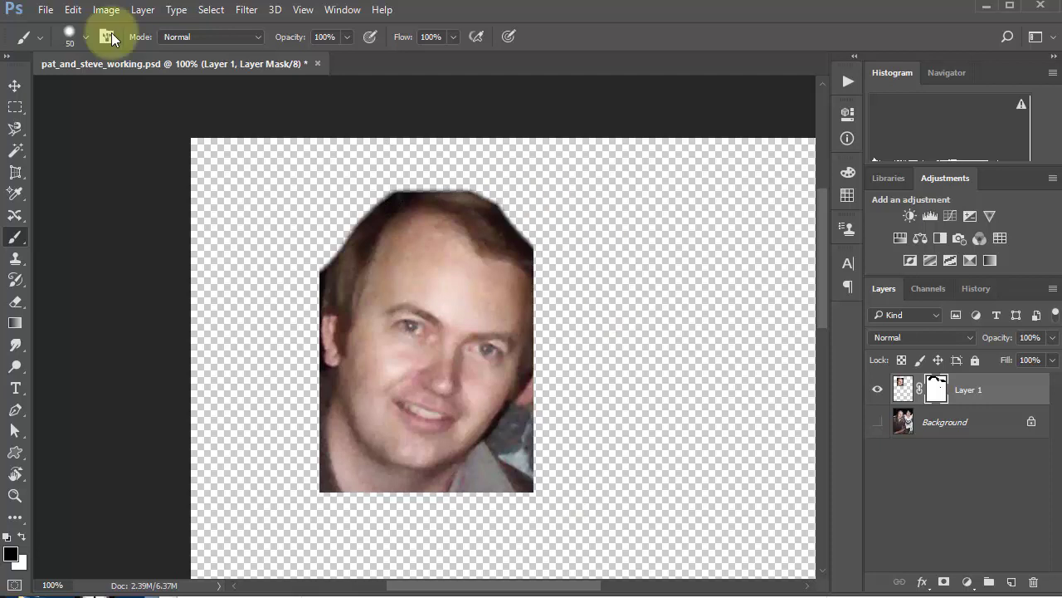
Set the Brush hardness to 100% and mask out the shoulder and collar beside the man's jaw, below the mouth
left_click(86, 39)
left_click_drag(150, 127, 231, 131)
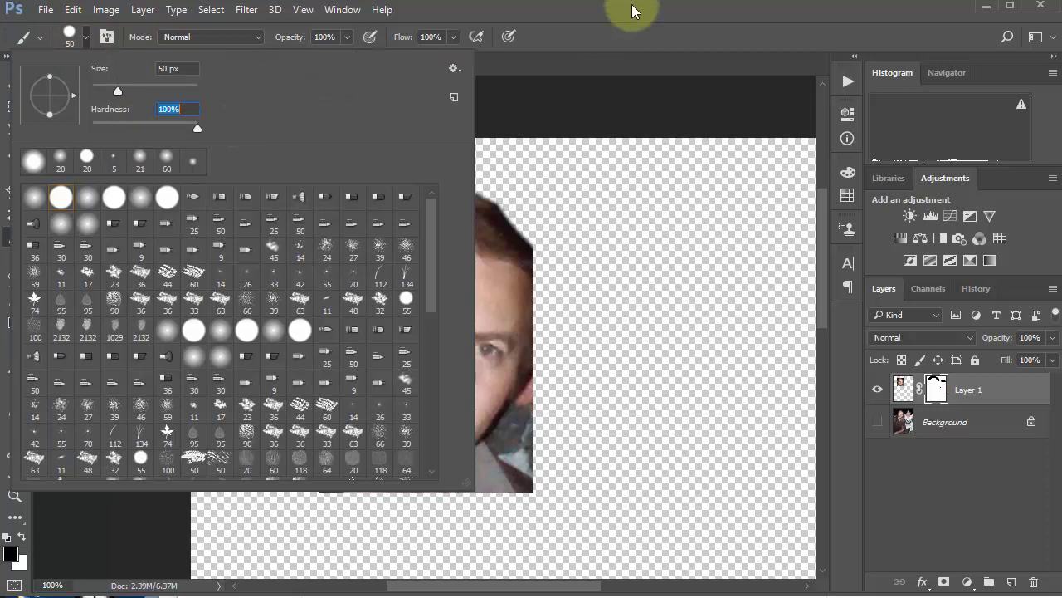
key("Return")
mouse_move(531, 470)
left_mouse_down()
mouse_move(555, 412)
mouse_move(509, 466)
mouse_move(551, 392)
mouse_move(451, 519)
left_mouse_up()
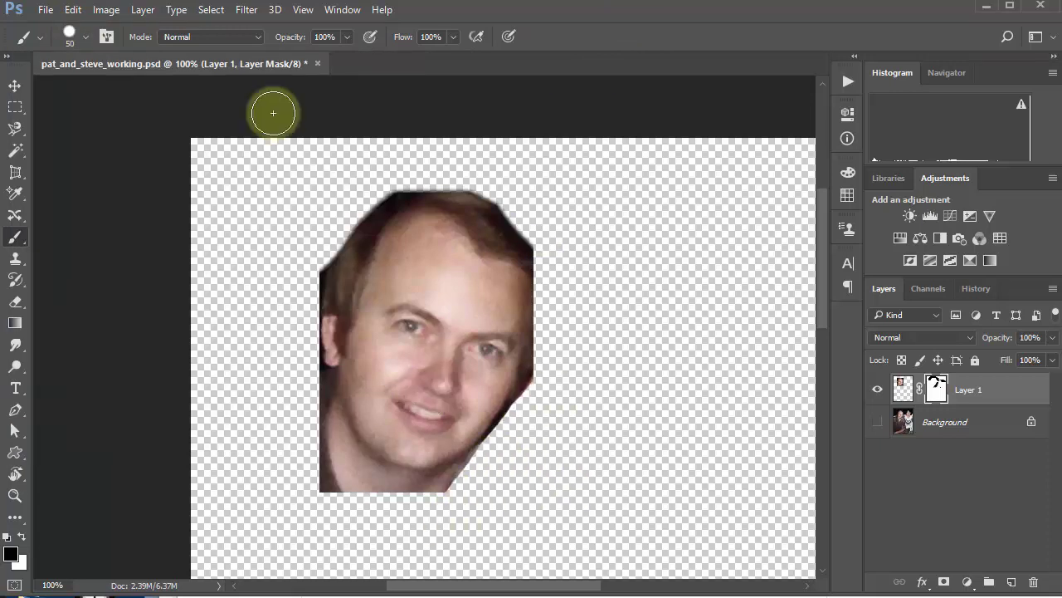
Set the Brush hardness to 0% and mask out the area around the man's neck and the outer edge of his hair above the ear
left_click(68, 36)
left_click_drag(198, 134, 40, 133)
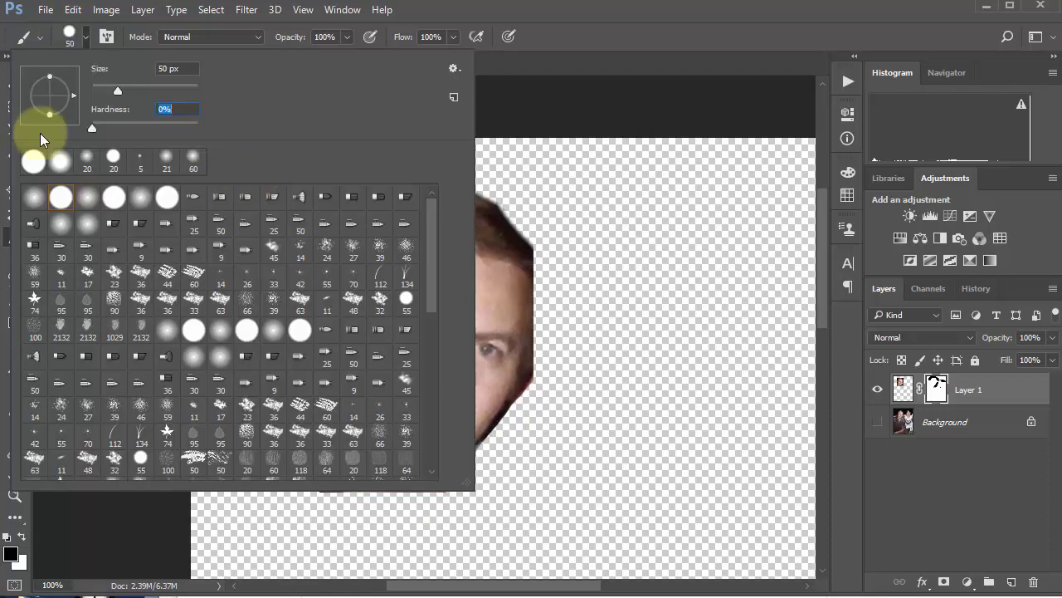
left_click(551, 49)
mouse_move(324, 443)
left_mouse_down()
mouse_move(341, 502)
mouse_move(294, 435)
mouse_move(420, 540)
left_mouse_up()
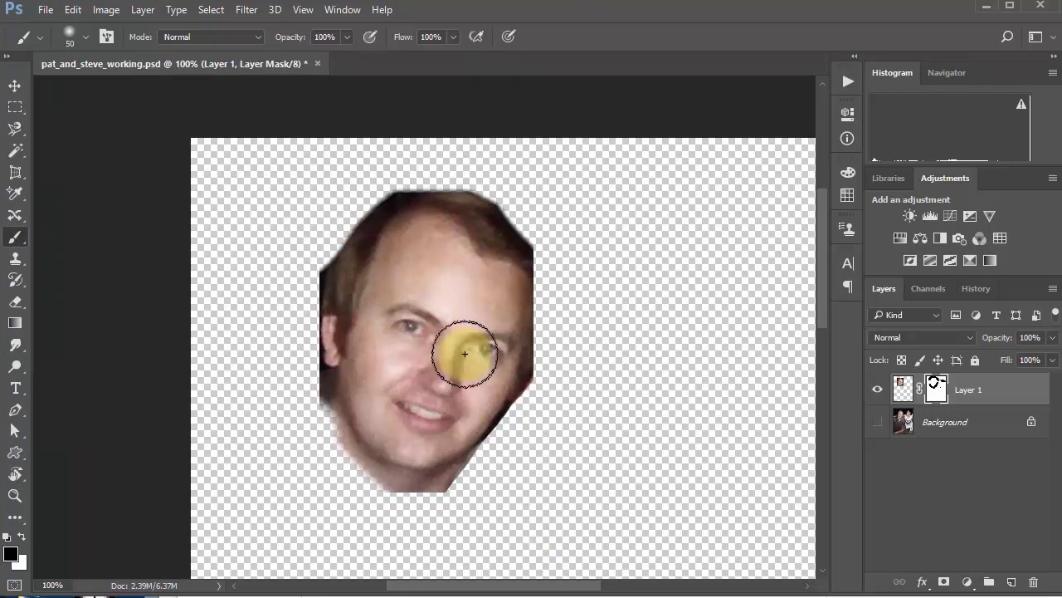
left_click_drag(344, 229, 301, 308)
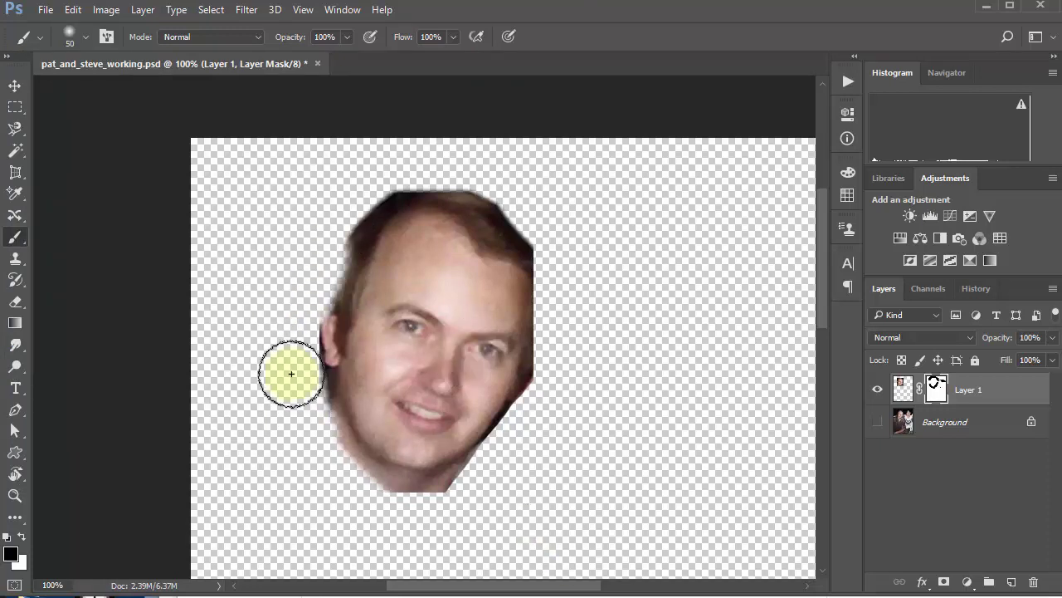
Reduce the Brush to 10 px and paint black on the mask along the hairline and over the man's ear
key("bracketleft")
key("bracketleft")
key("bracketleft")
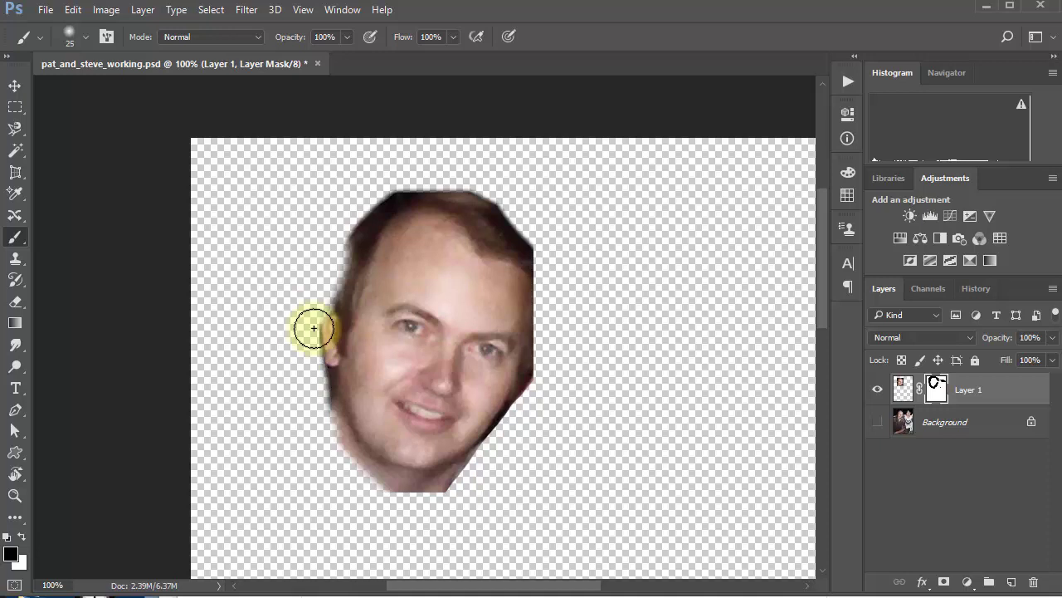
key("bracketleft")
key("bracketleft")
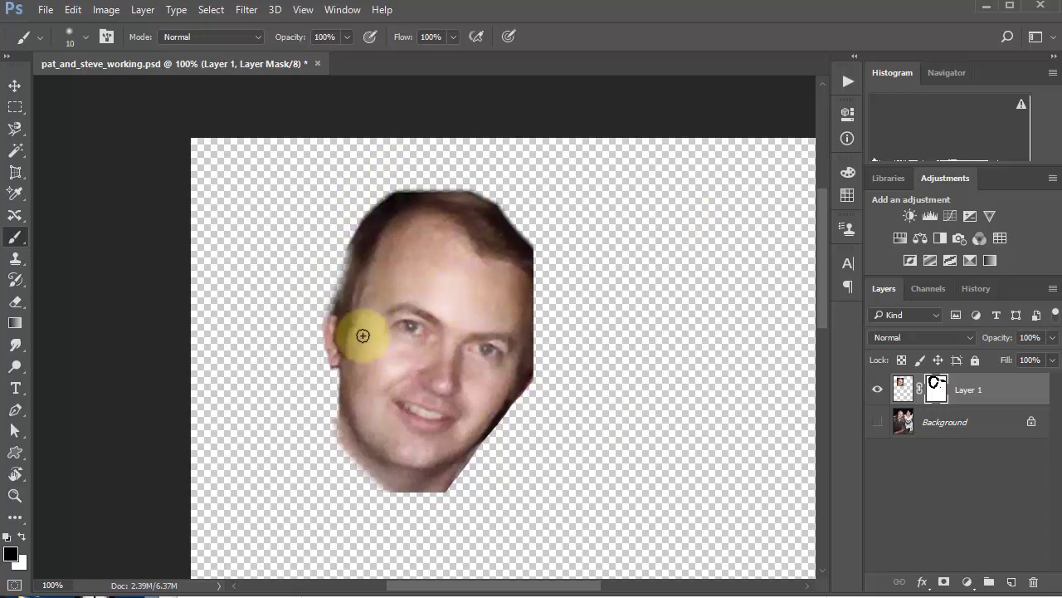
mouse_move(327, 318)
left_mouse_down()
mouse_move(333, 368)
mouse_move(332, 280)
left_mouse_up()
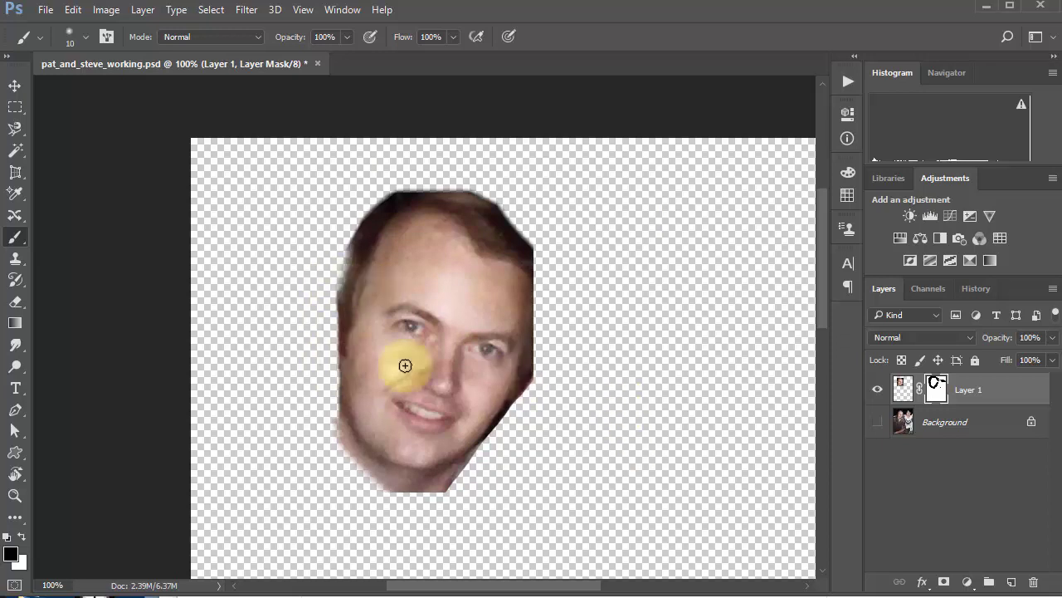
Restore the man's ear on Layer 1's mask with white paint, and delete Layer 1
left_click(22, 535)
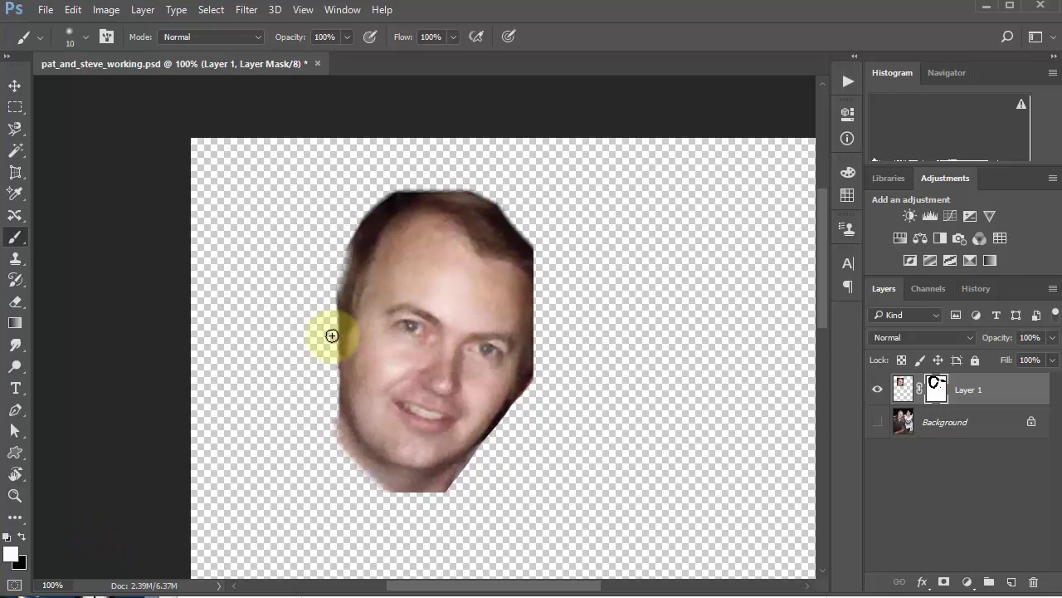
mouse_move(339, 337)
left_mouse_down()
mouse_move(334, 376)
mouse_move(332, 319)
mouse_move(326, 331)
mouse_move(340, 314)
mouse_move(328, 329)
mouse_move(328, 316)
mouse_move(325, 333)
mouse_move(327, 320)
mouse_move(330, 365)
mouse_move(330, 315)
left_mouse_up()
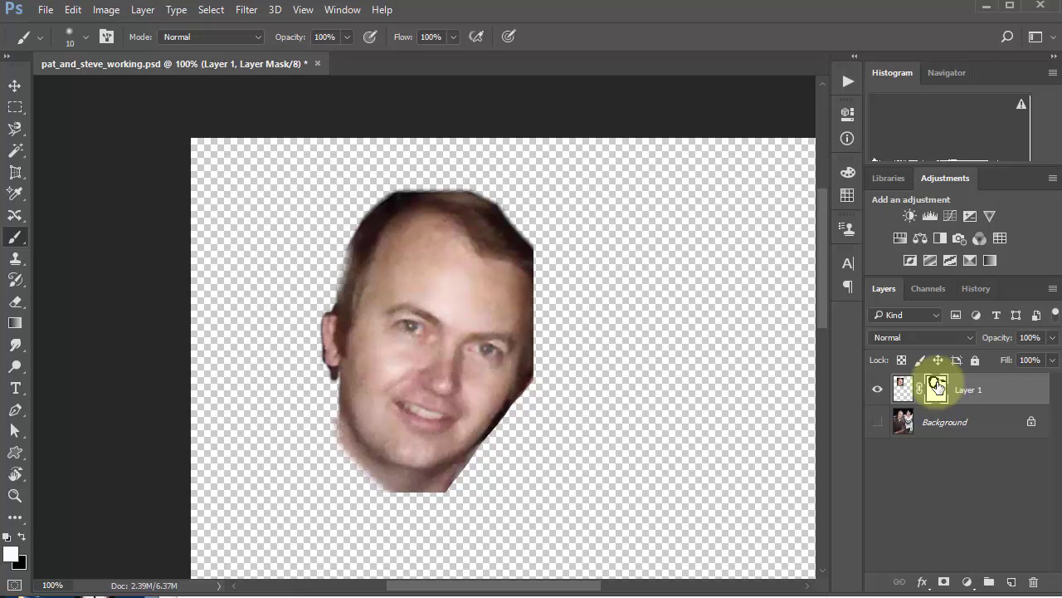
left_click_drag(387, 384, 400, 413)
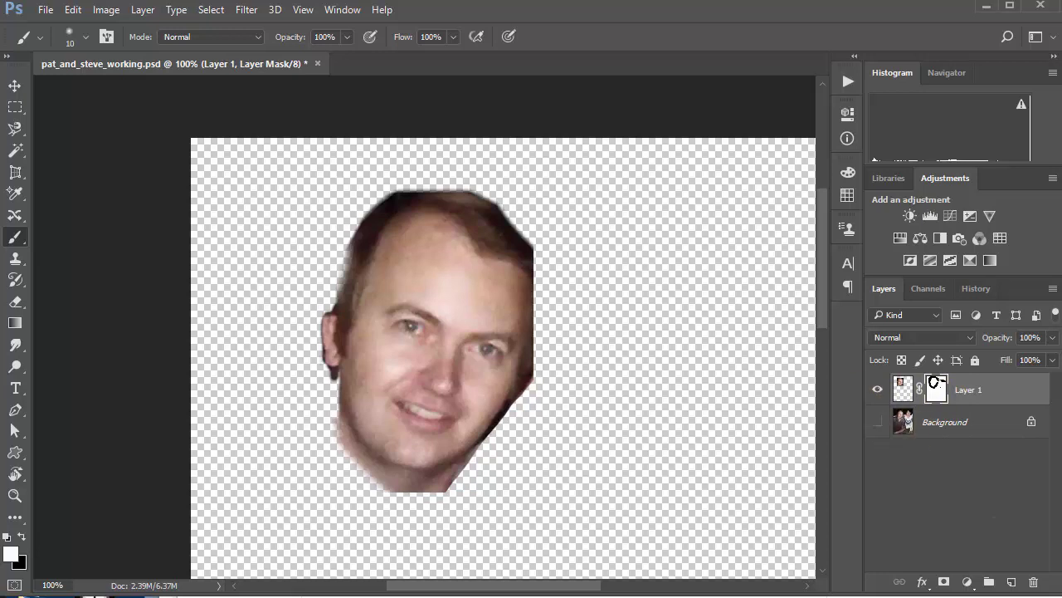
key("Delete")
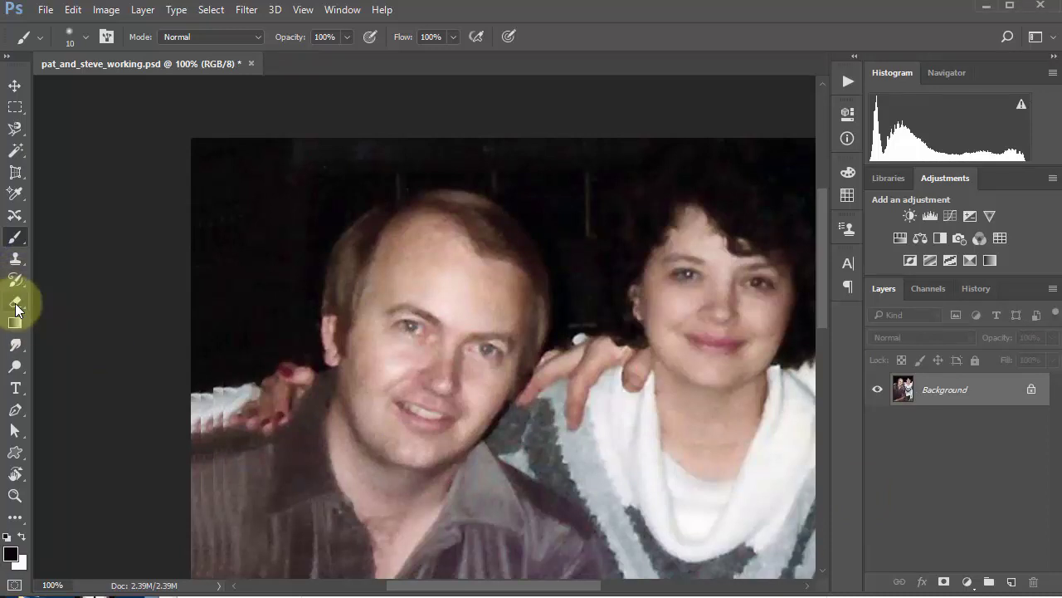
Erase a thin loop in the dark area beside the man's head with the 13 px Background Eraser
left_click_drag(16, 304, 113, 322)
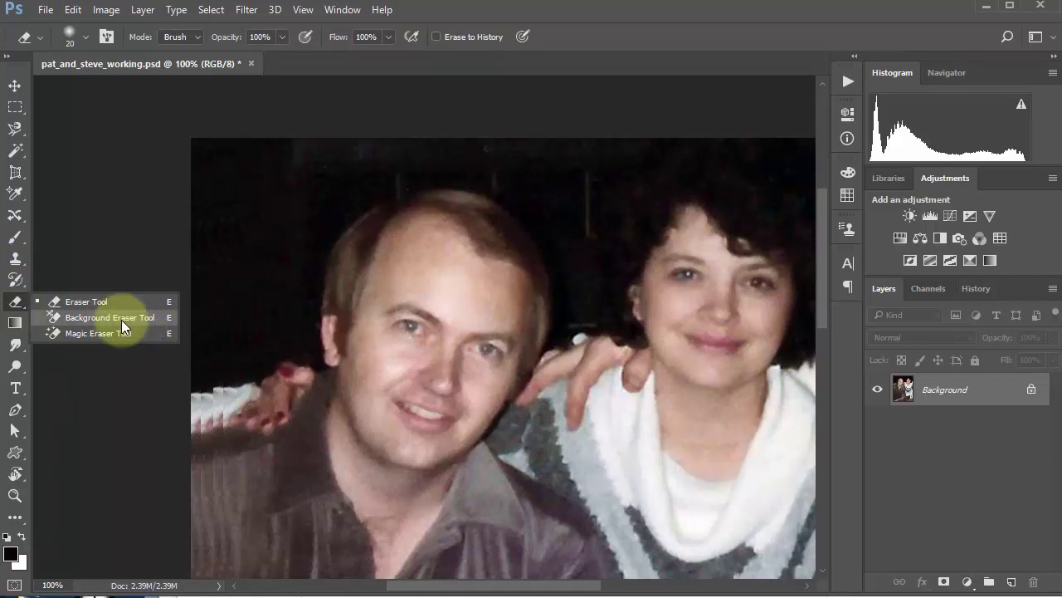
left_click(158, 317)
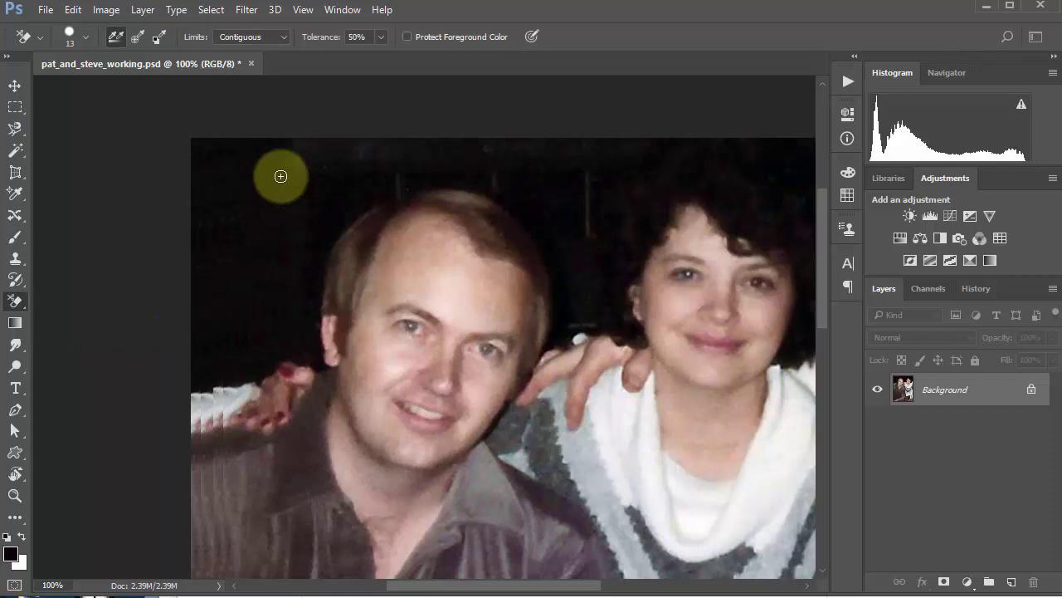
mouse_move(275, 213)
left_mouse_down()
mouse_move(285, 169)
mouse_move(221, 268)
mouse_move(285, 226)
mouse_move(258, 194)
left_mouse_up()
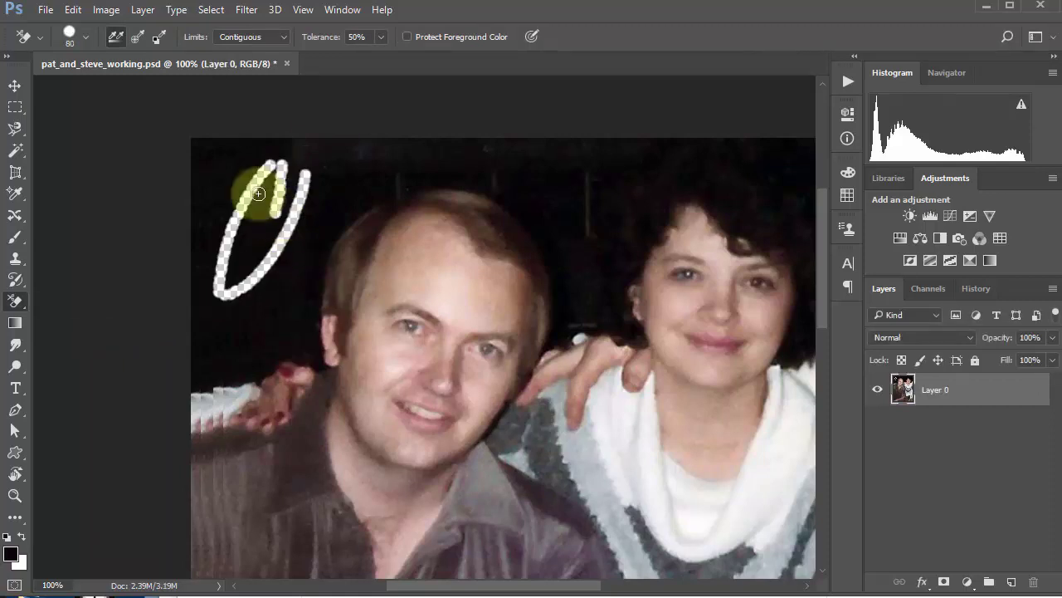
Enlarge the Background Eraser to 150 px and erase round patches of the dark background, the hand and the woman's white collar
key("bracketright")
key("bracketright")
key("bracketright")
key("bracketright")
mouse_move(258, 191)
left_mouse_down()
mouse_move(249, 170)
mouse_move(230, 264)
mouse_move(214, 257)
mouse_move(208, 293)
mouse_move(285, 225)
mouse_move(324, 240)
mouse_move(294, 270)
mouse_move(301, 277)
mouse_move(296, 251)
mouse_move(414, 221)
mouse_move(415, 171)
left_mouse_up()
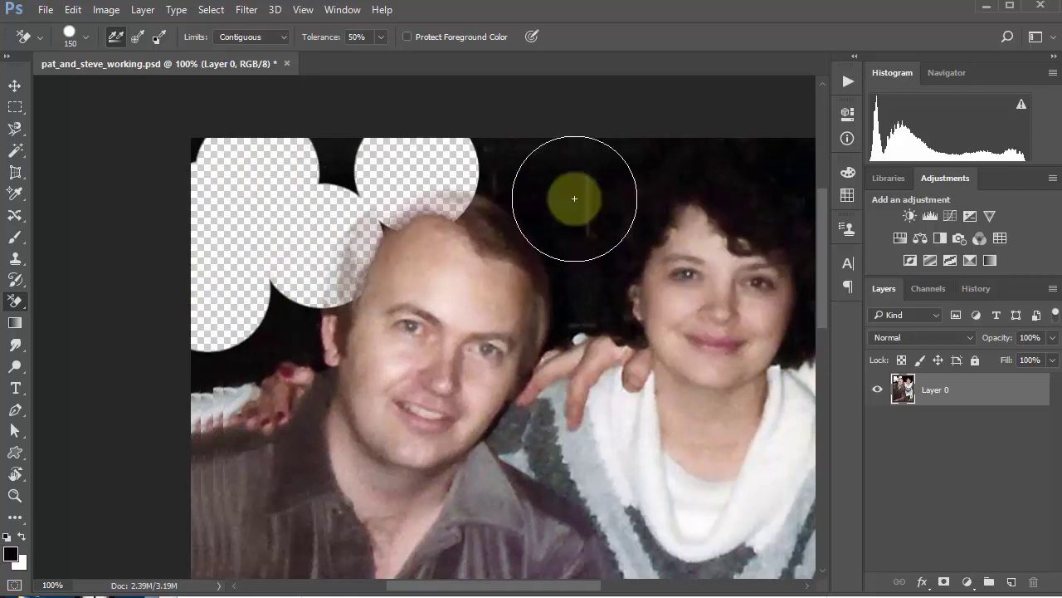
left_click(621, 174)
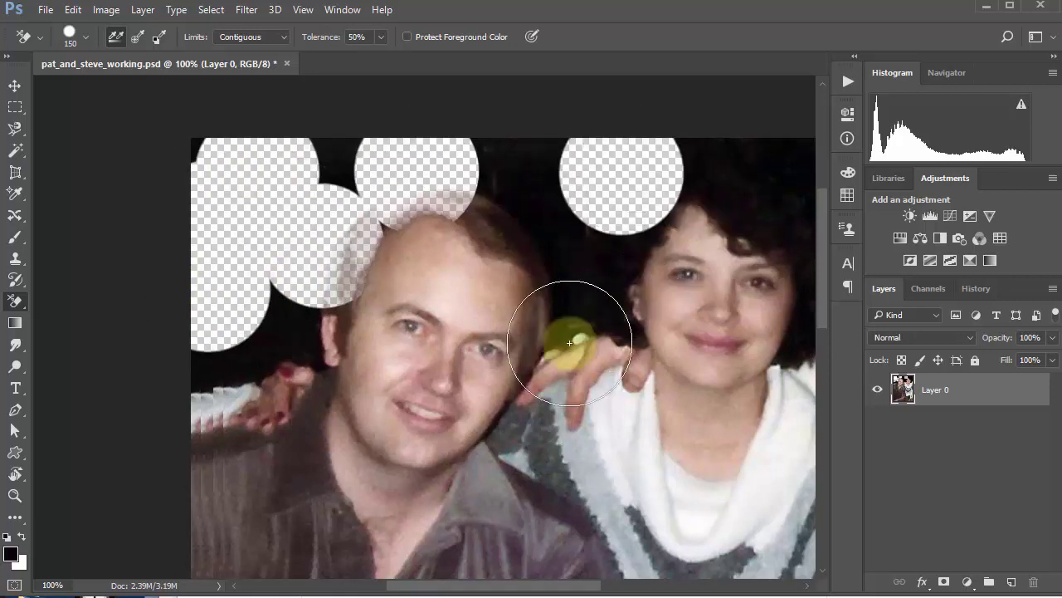
left_click(553, 409)
left_click(647, 415)
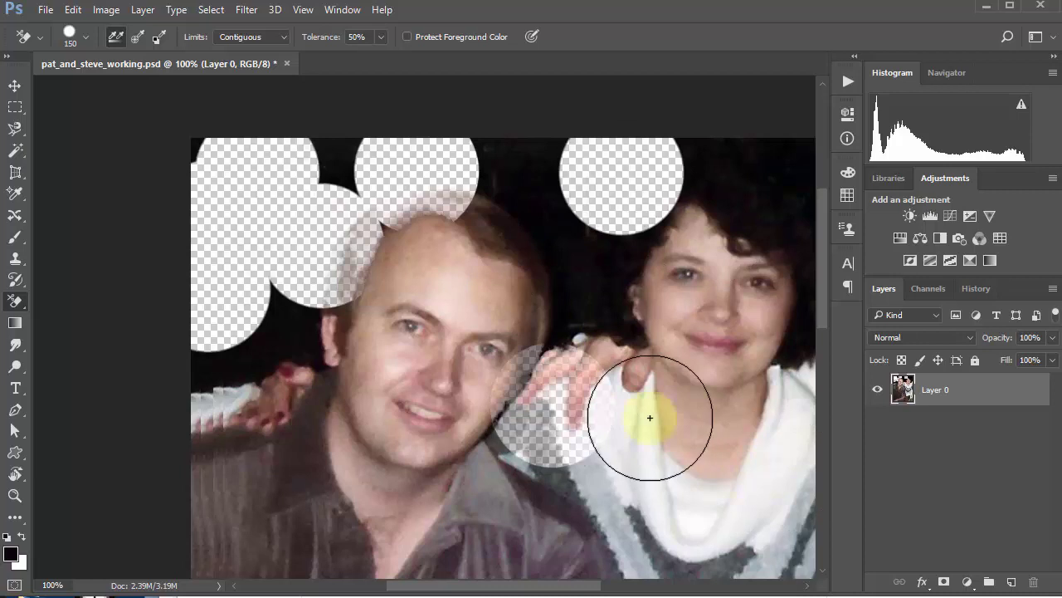
Erase more of the dark background around the man's head and above the sleeve with the 150 px Background Eraser
left_click(526, 201)
left_click(569, 238)
left_click(340, 220)
left_click(254, 332)
left_click(250, 371)
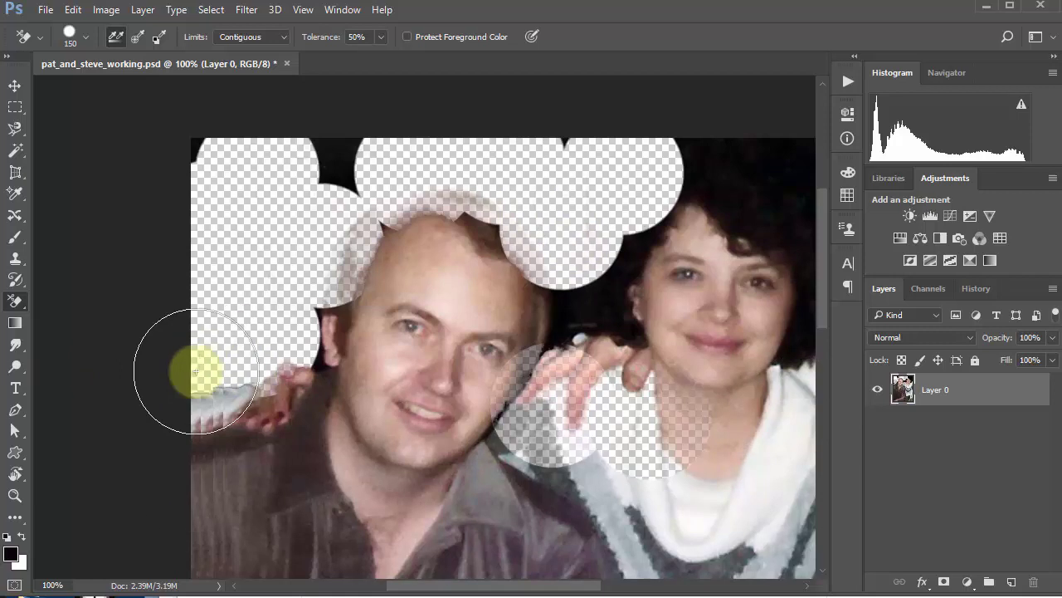
left_click(329, 170)
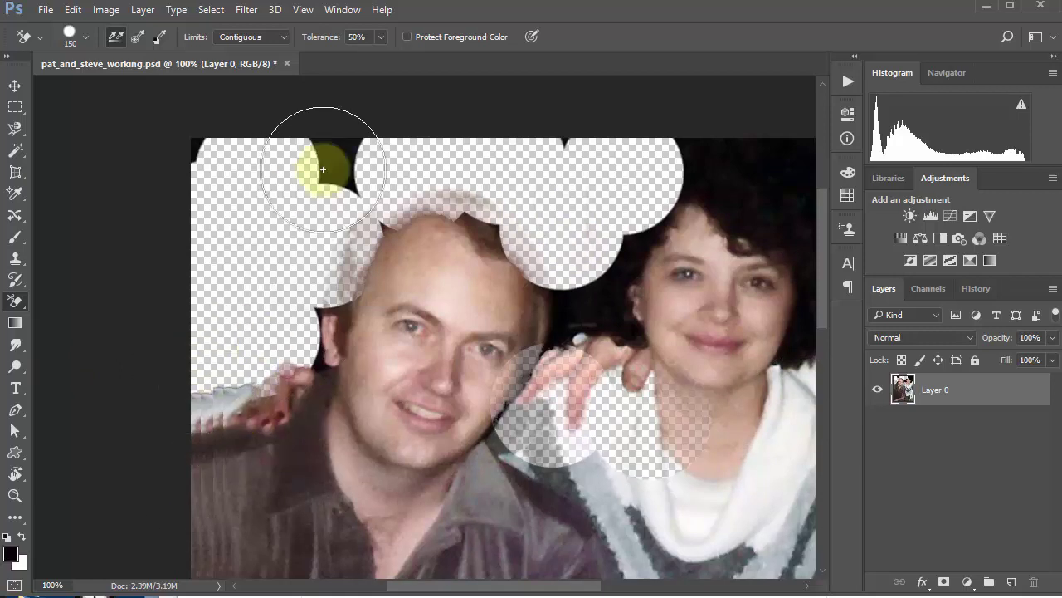
left_click_drag(316, 361, 310, 334)
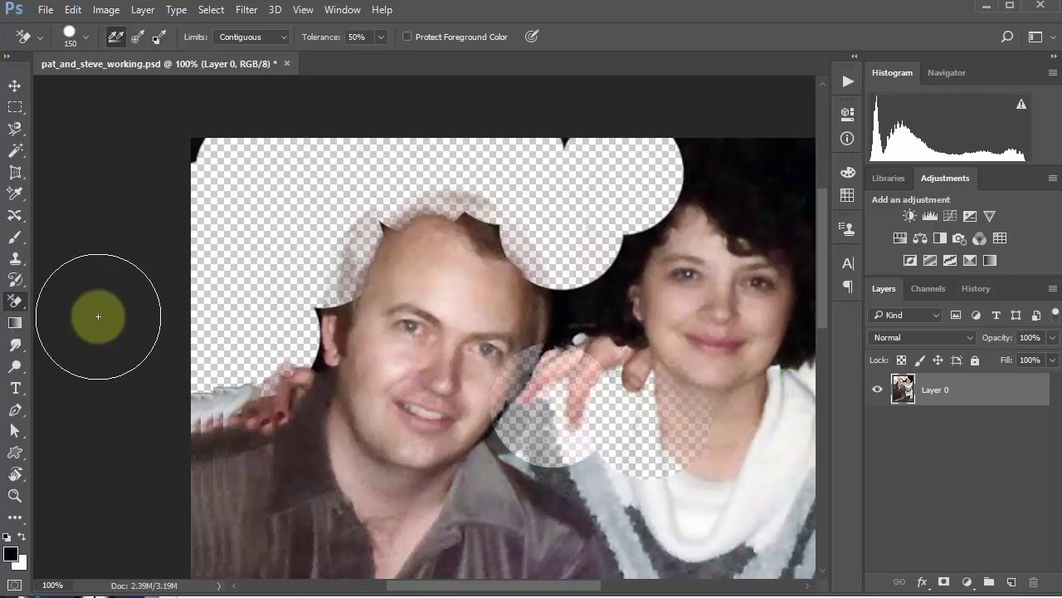
Revert the image in the history to the Delete Layer state, discarding all Background Eraser strokes
left_click(981, 290)
mouse_move(1047, 541)
left_mouse_down()
mouse_move(1051, 500)
mouse_move(1053, 523)
left_mouse_up()
left_click(950, 435)
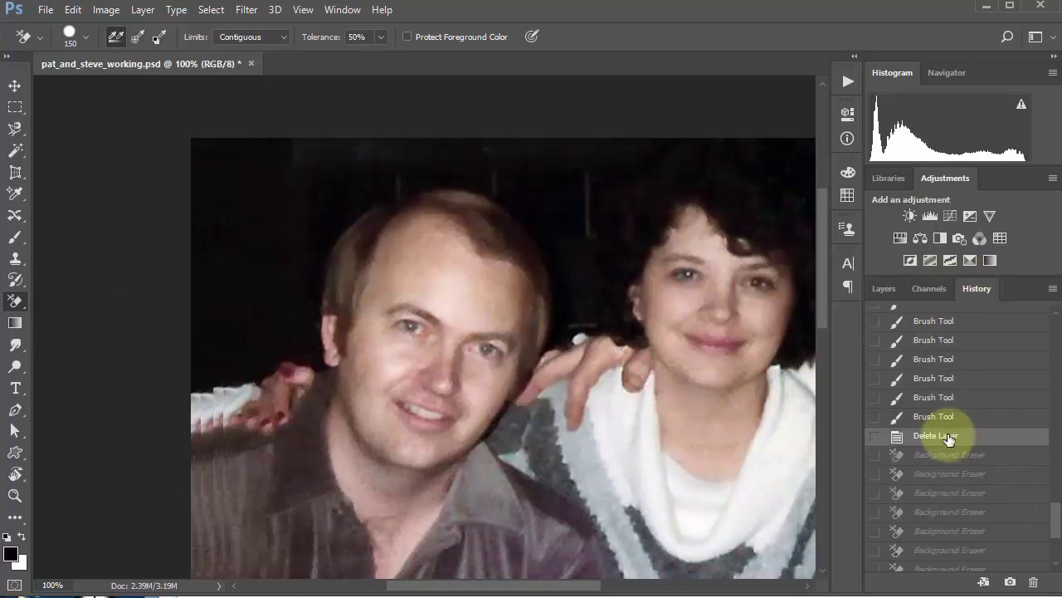
Erase the dark background around the couple with the Magic Eraser at Tolerance 32, keeping Contiguous enabled
right_click(16, 303)
left_click(104, 332)
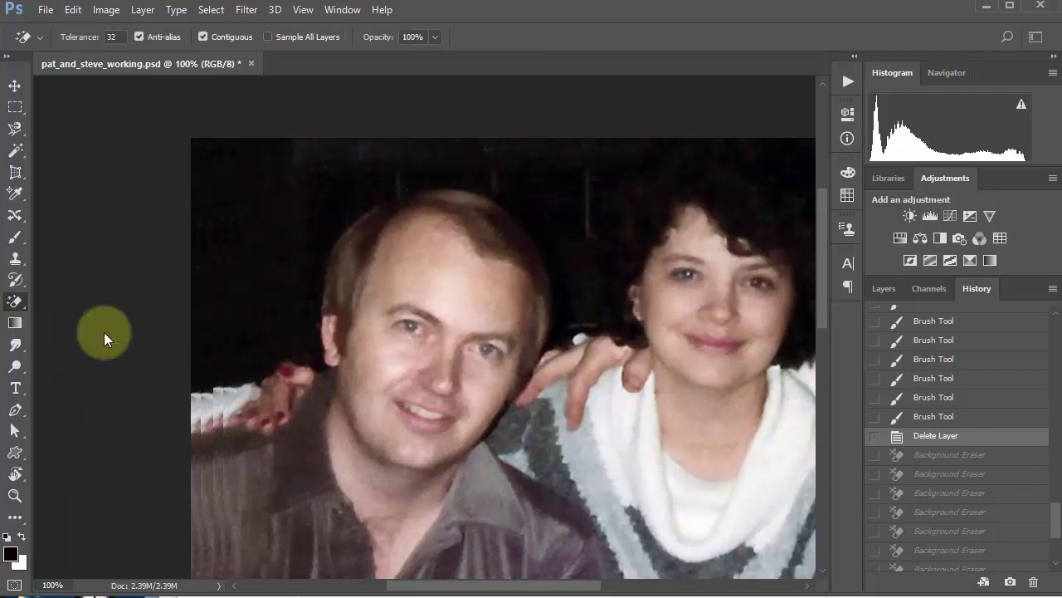
left_click(244, 320)
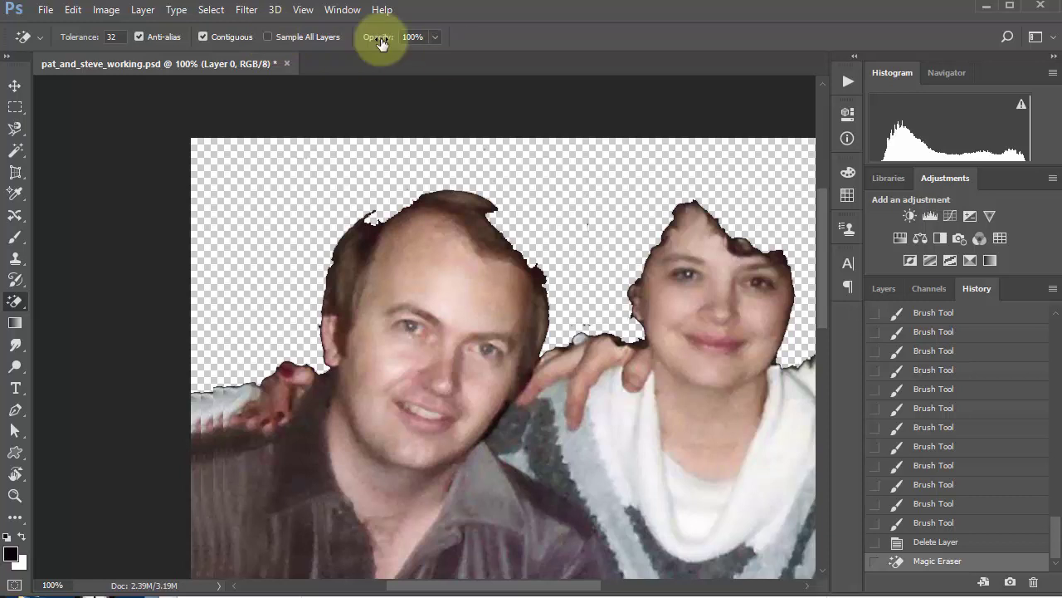
left_click(203, 37)
left_click(202, 38)
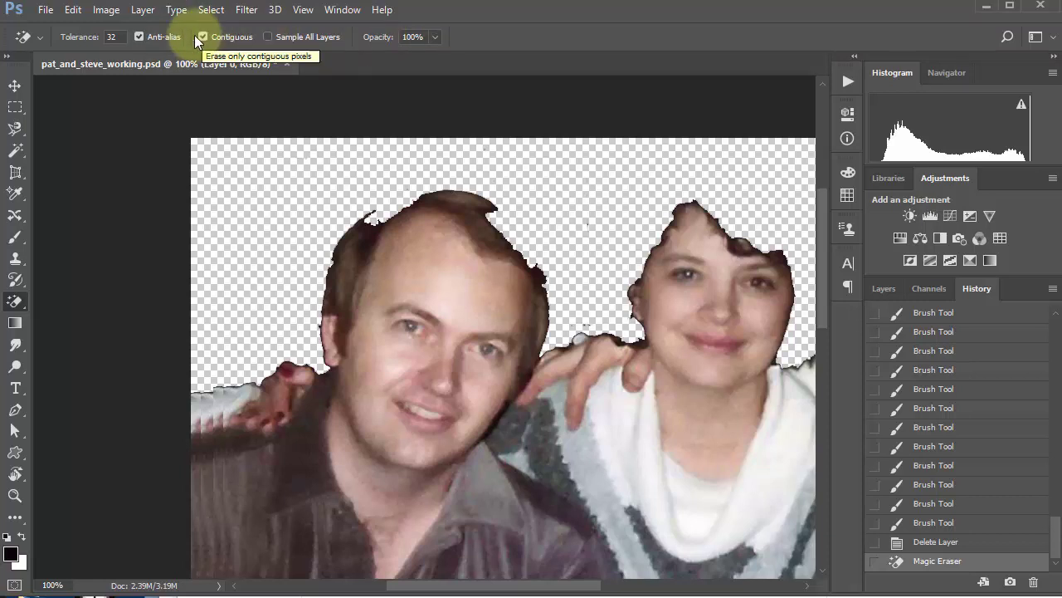
Retry the Magic Eraser on the dark background at Tolerance 16, undoing the erase both before and after the attempt
left_click(94, 37)
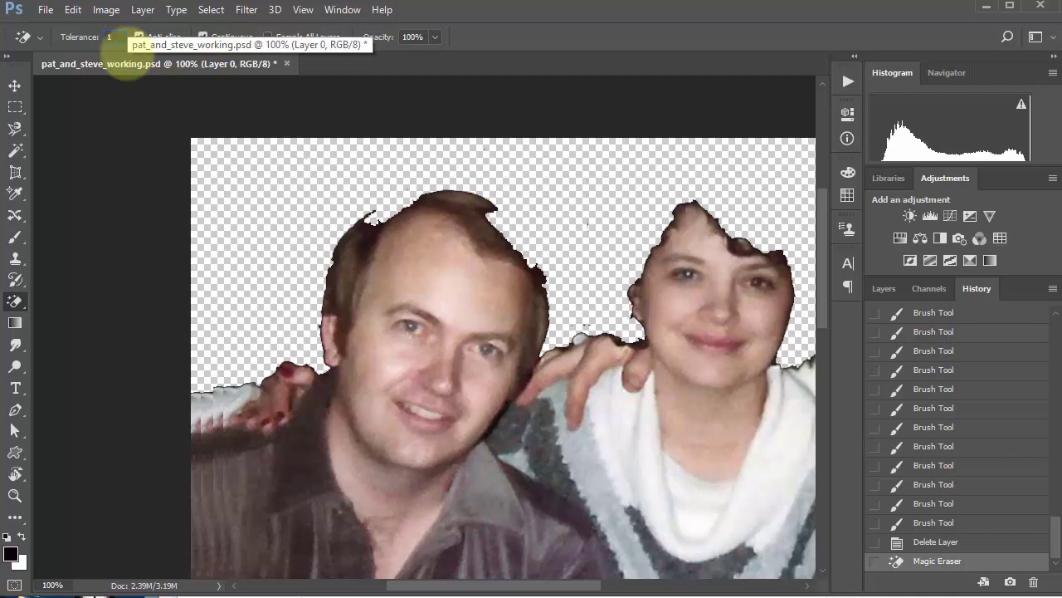
type("6")
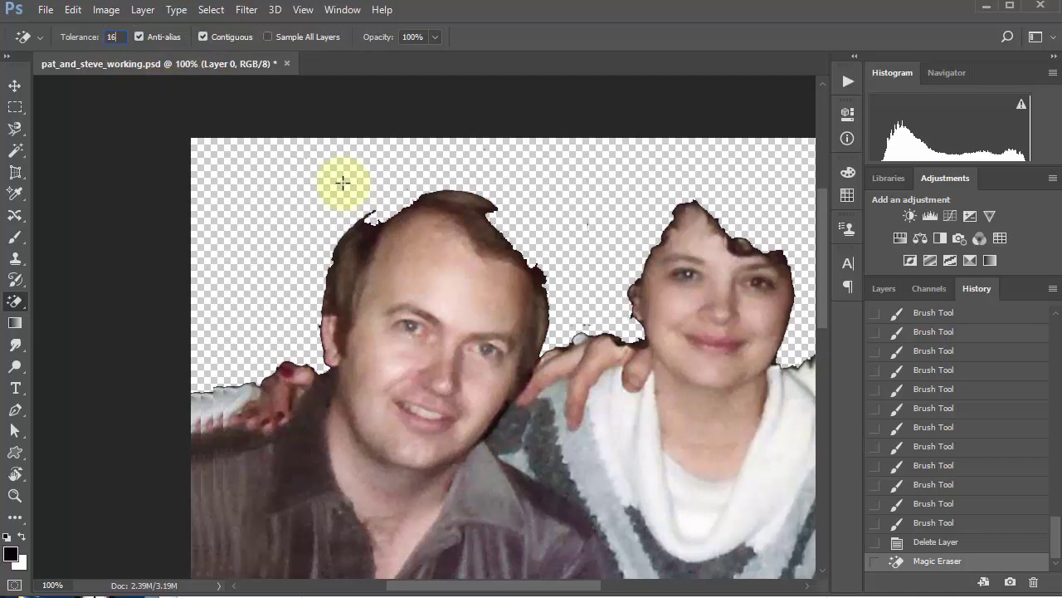
key("ctrl+z")
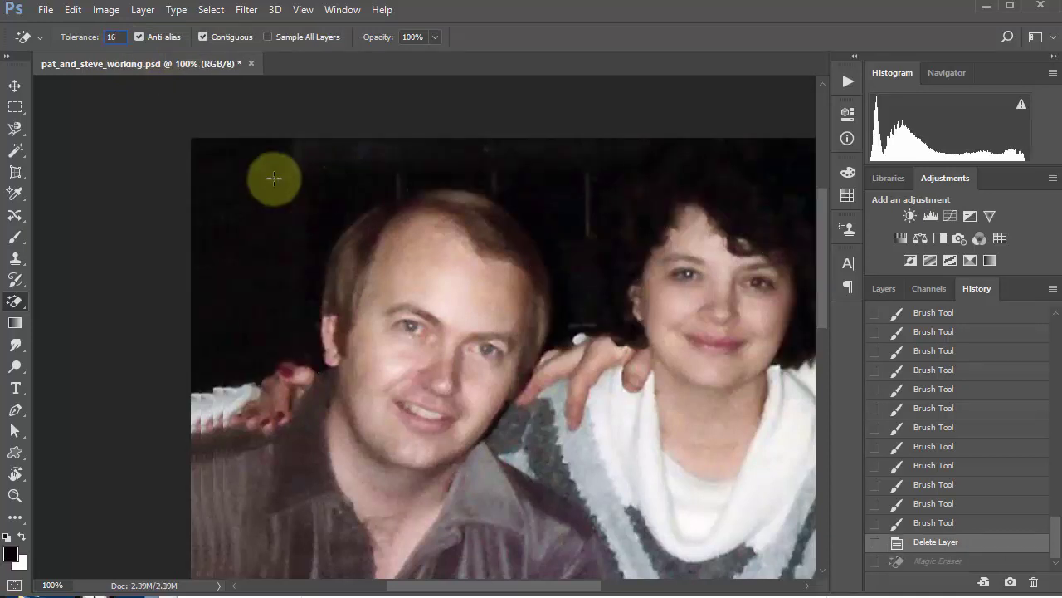
left_click(274, 213)
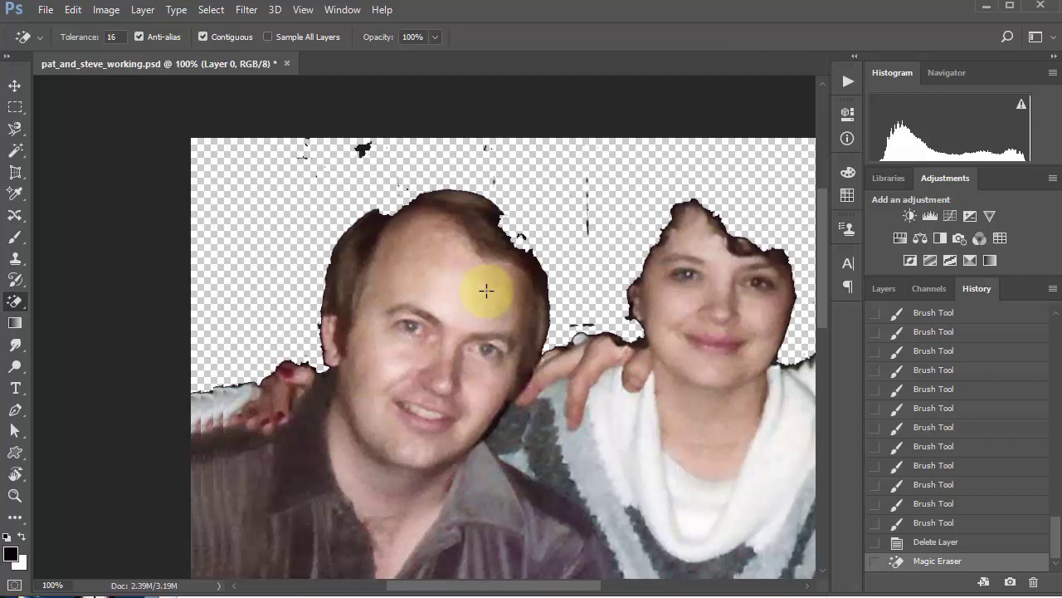
key("ctrl+z")
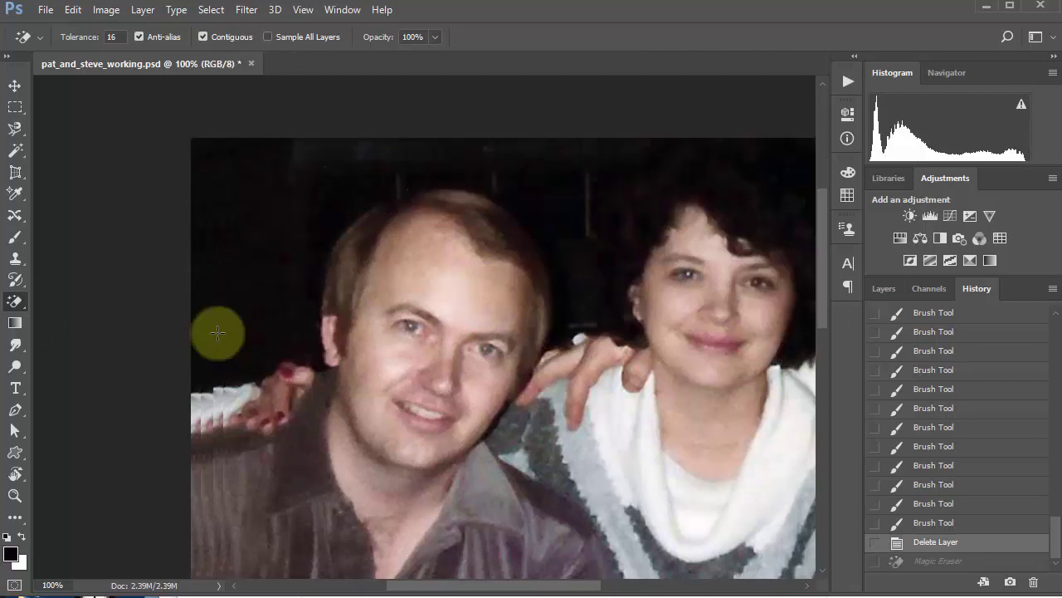
Select the Gradient tool and add a new empty layer above the Background
left_click(15, 324)
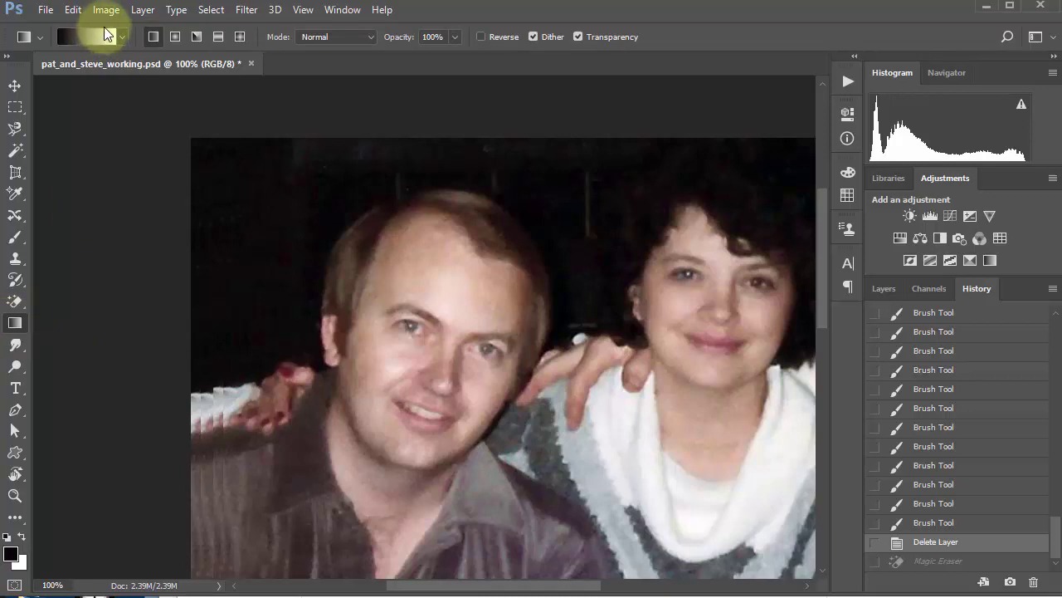
left_click(887, 285)
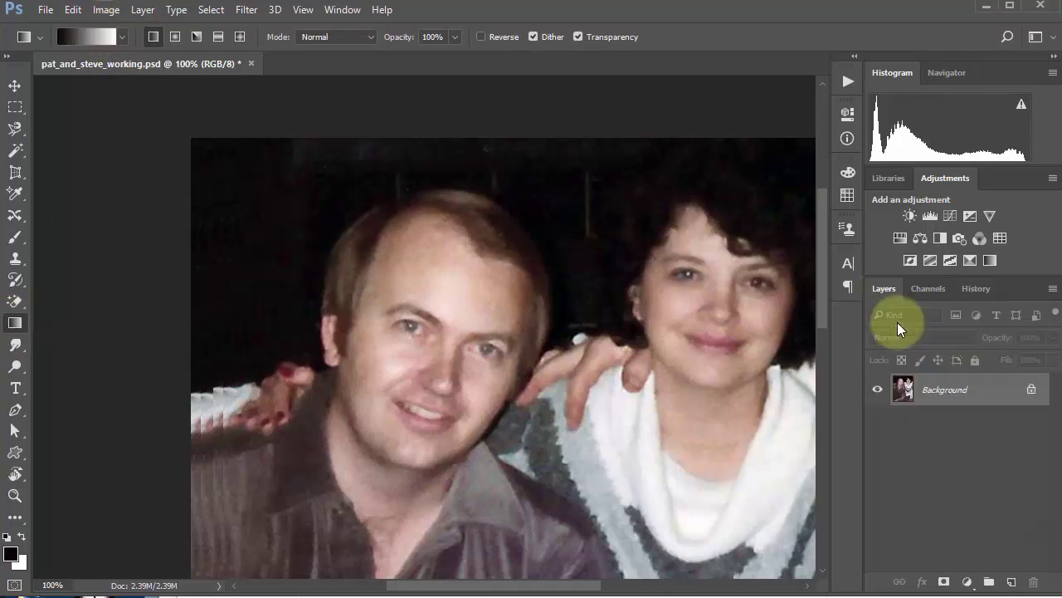
left_click(1014, 583)
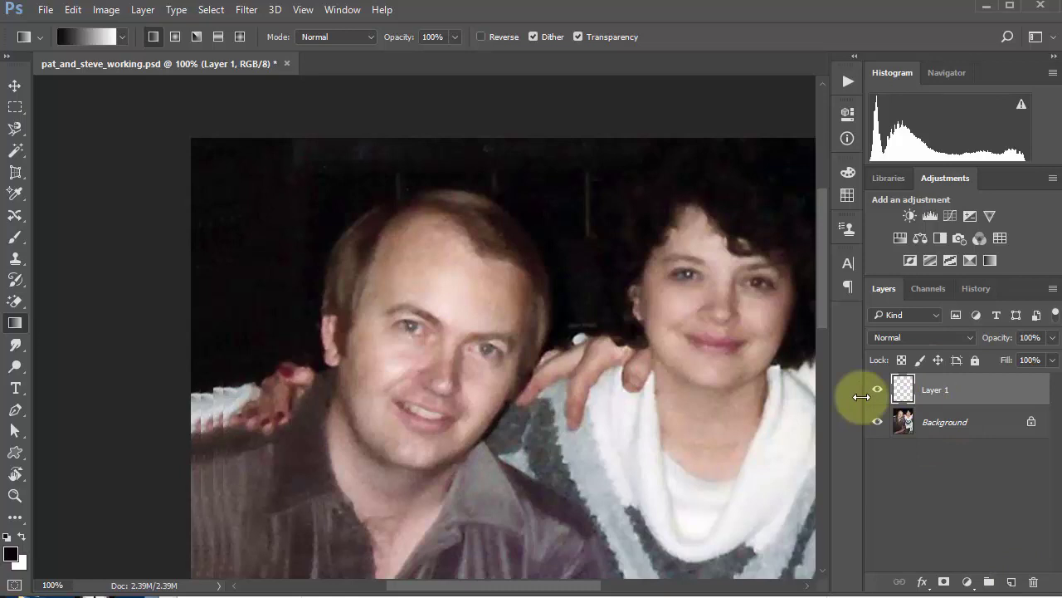
Append the Photographic Toning gradient set to the existing gradient presets
left_click(85, 35)
left_click_drag(741, 158, 489, 129)
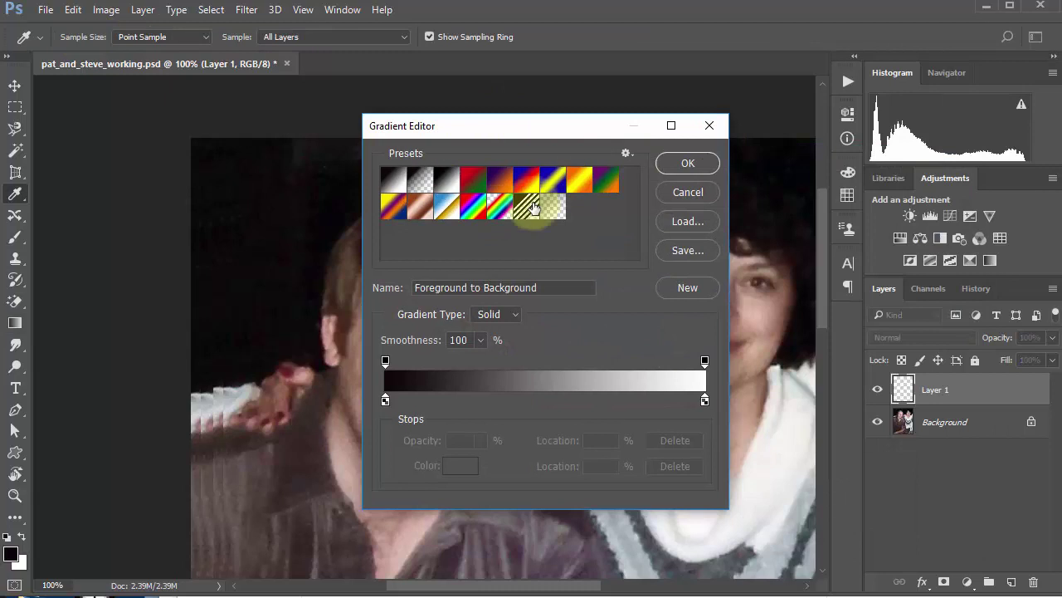
left_click(626, 153)
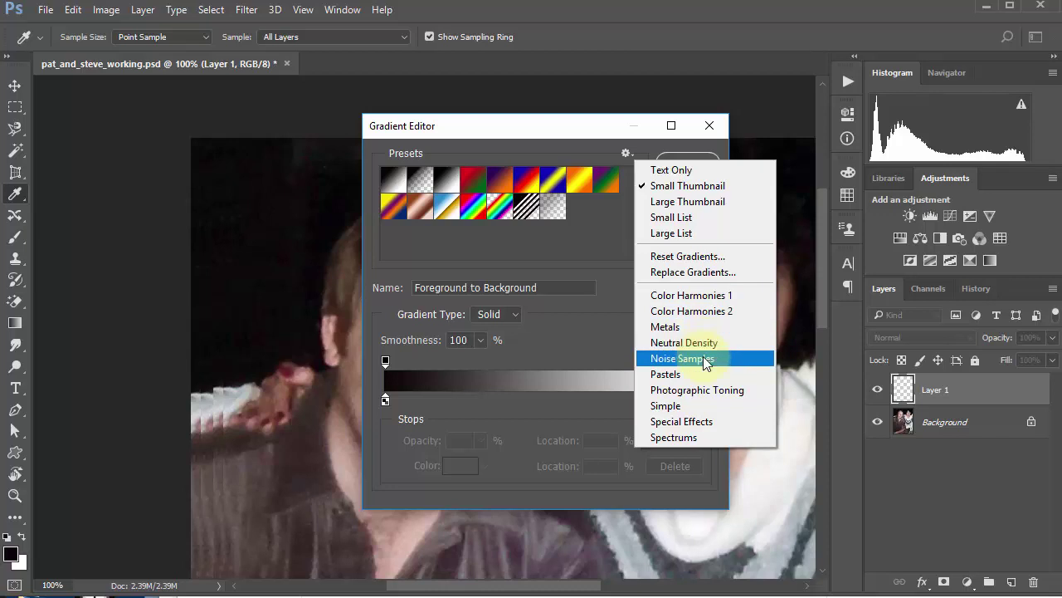
left_click(729, 392)
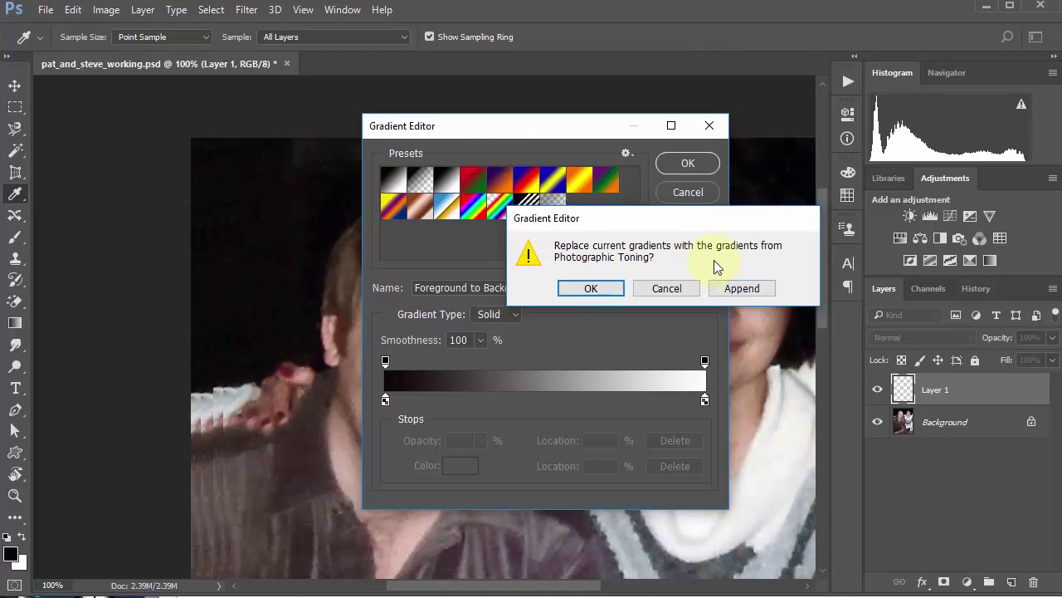
left_click(750, 288)
Fill Layer 1 with a vertical linear gradient using the Cyan-Sepia preset, starting at the photo's upper edge, keeping the layer opacity at 100%
left_click_drag(635, 195, 639, 242)
left_click(501, 244)
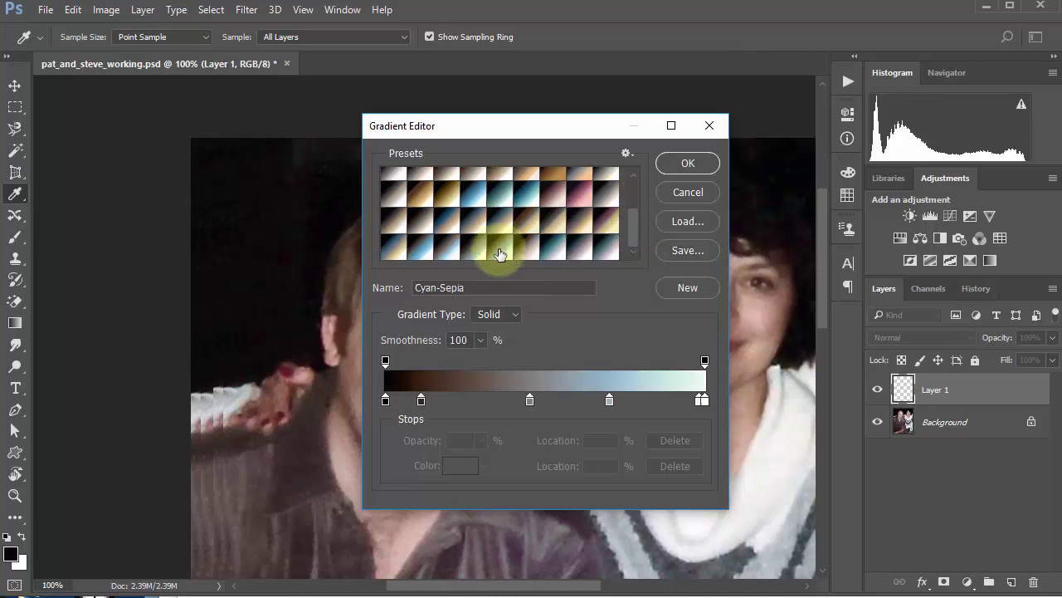
left_click(678, 168)
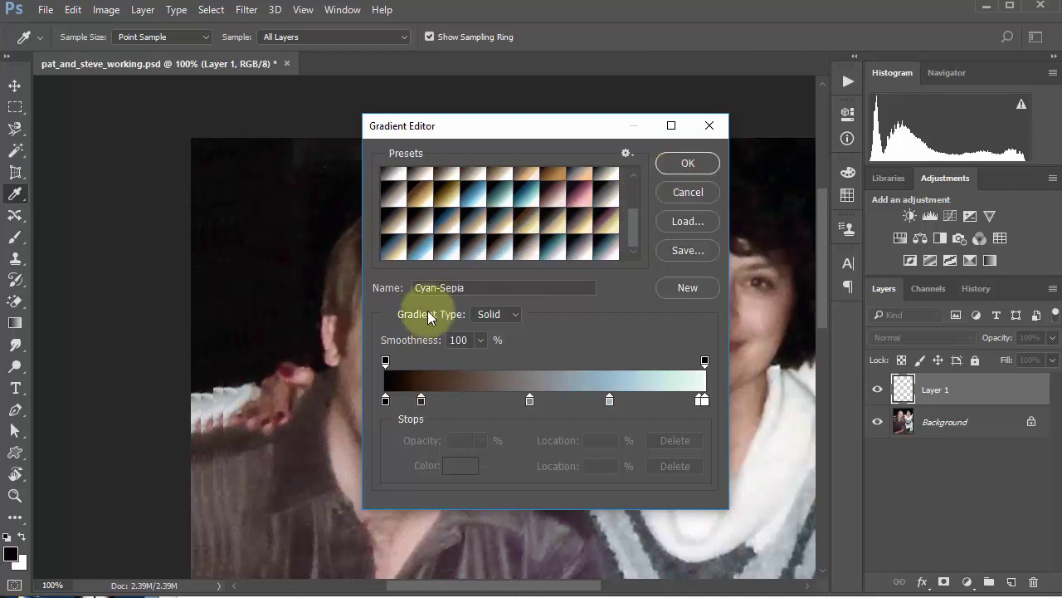
left_click(688, 163)
left_click_drag(468, 129, 471, 539)
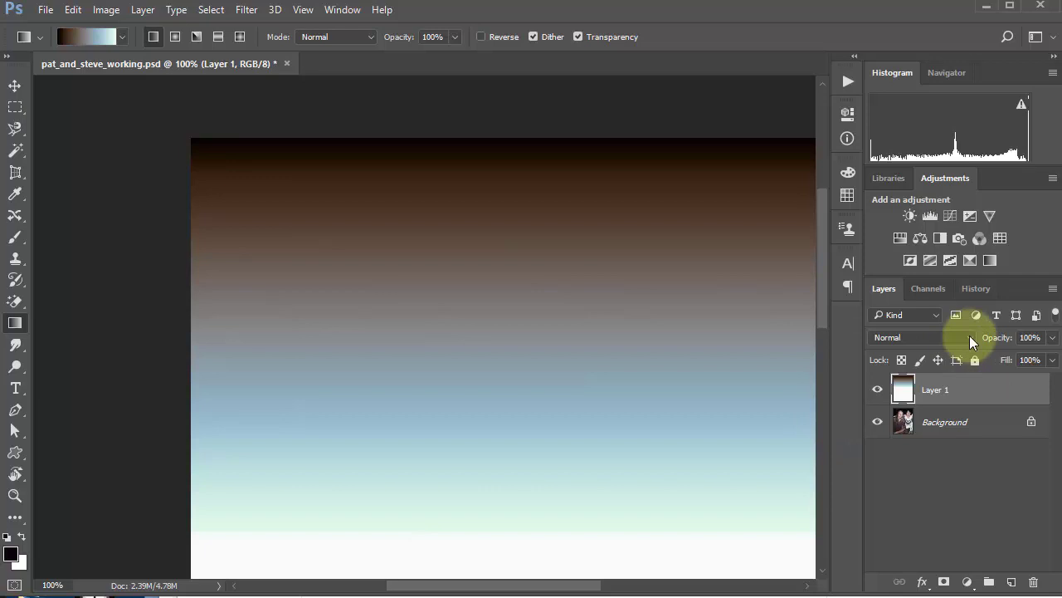
left_click_drag(1005, 342, 1036, 356)
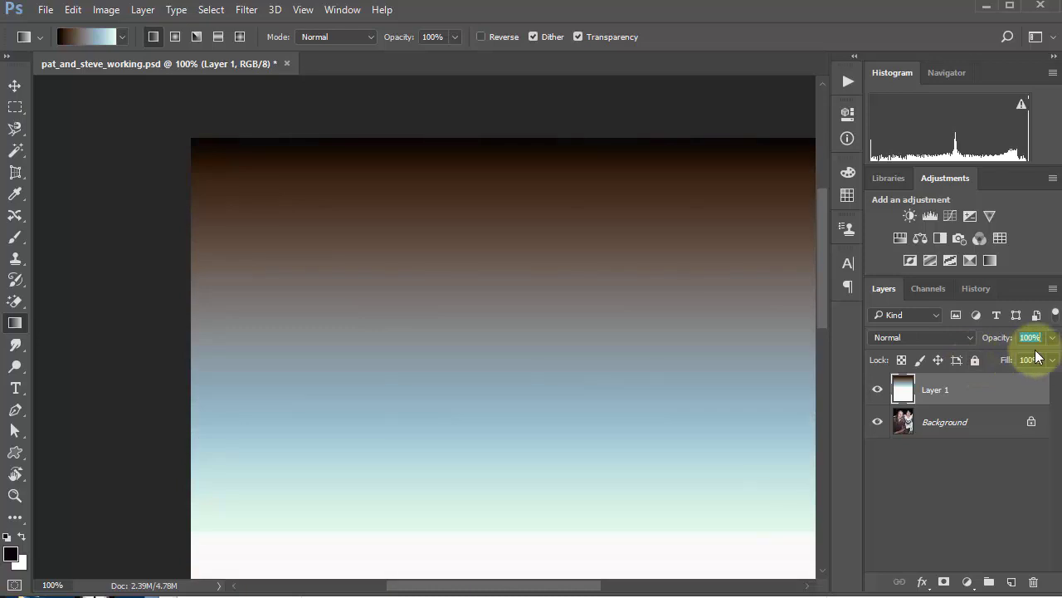
left_click(514, 369)
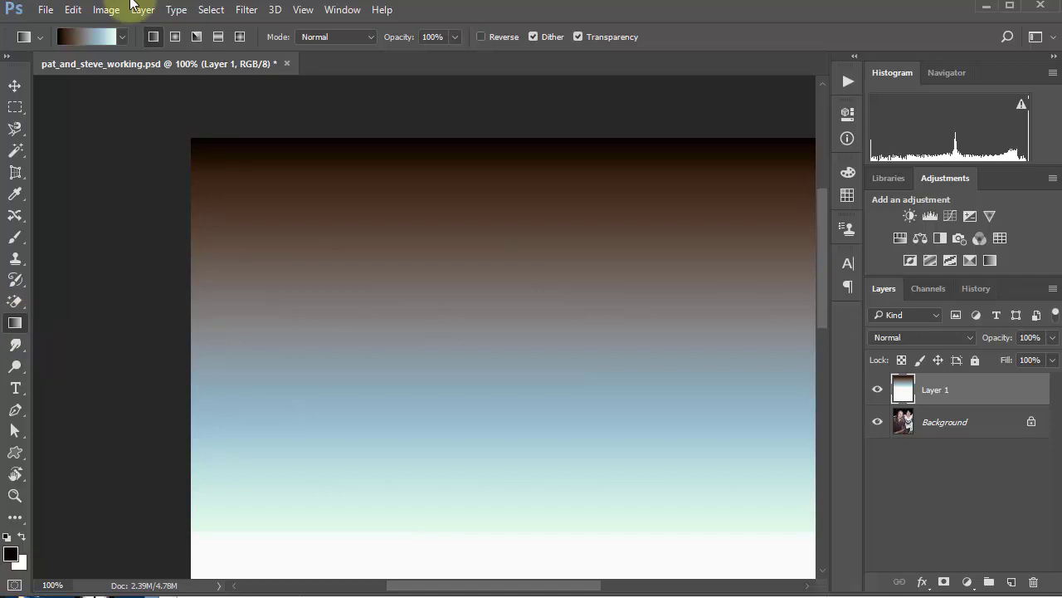
Choose the Foreground to Transparent gradient preset and clear the entire contents of Layer 1
left_click(99, 36)
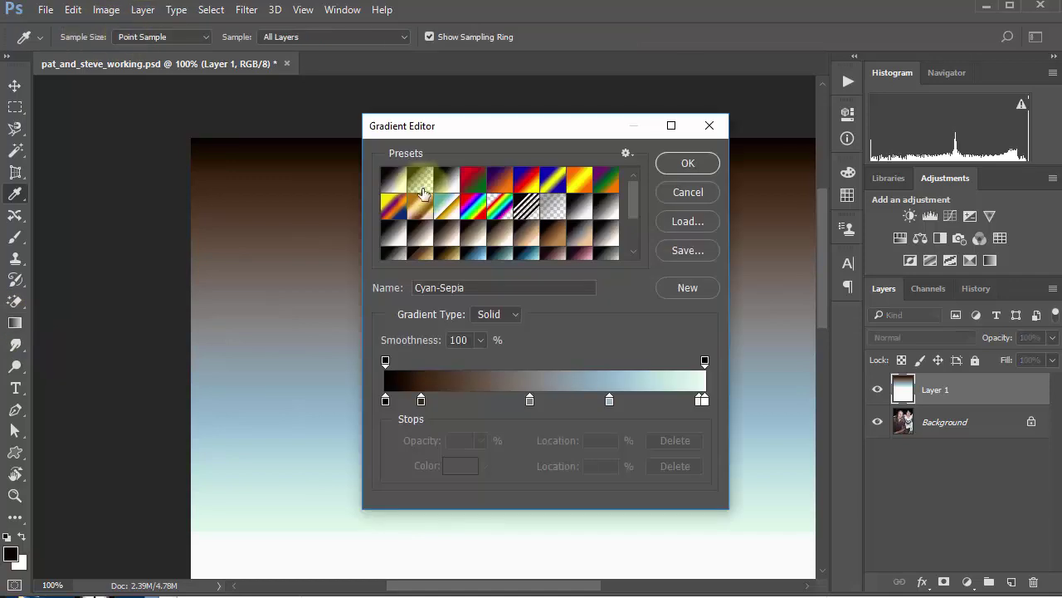
left_click(421, 189)
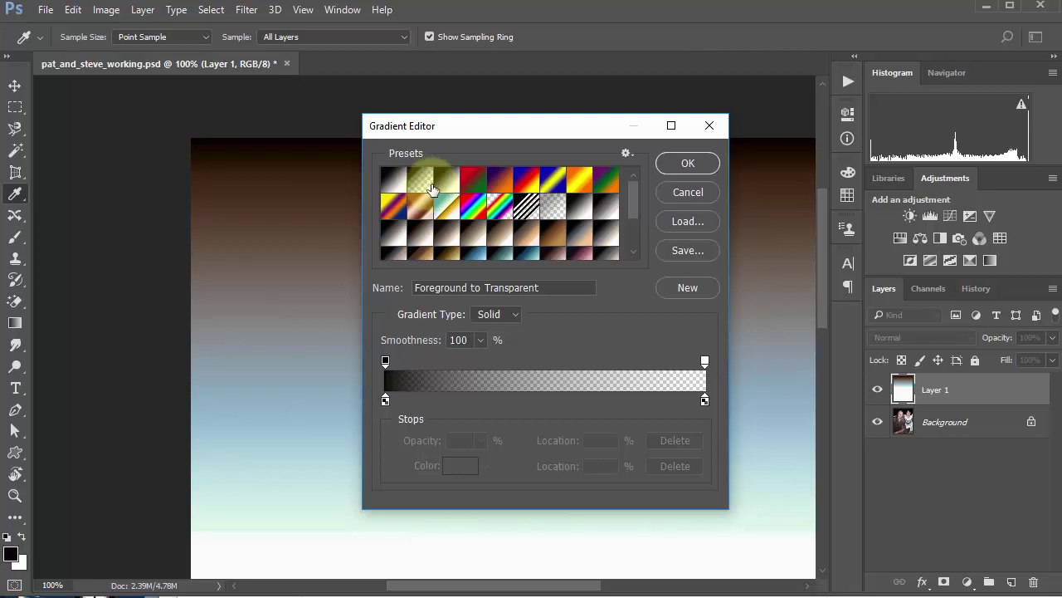
left_click(682, 163)
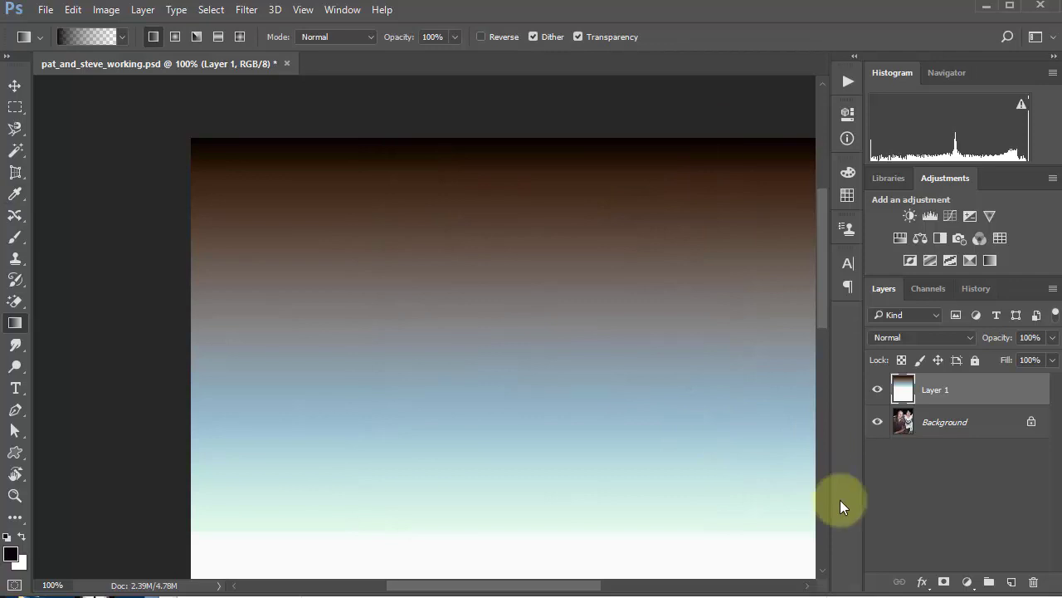
key("ctrl+a")
key("Delete")
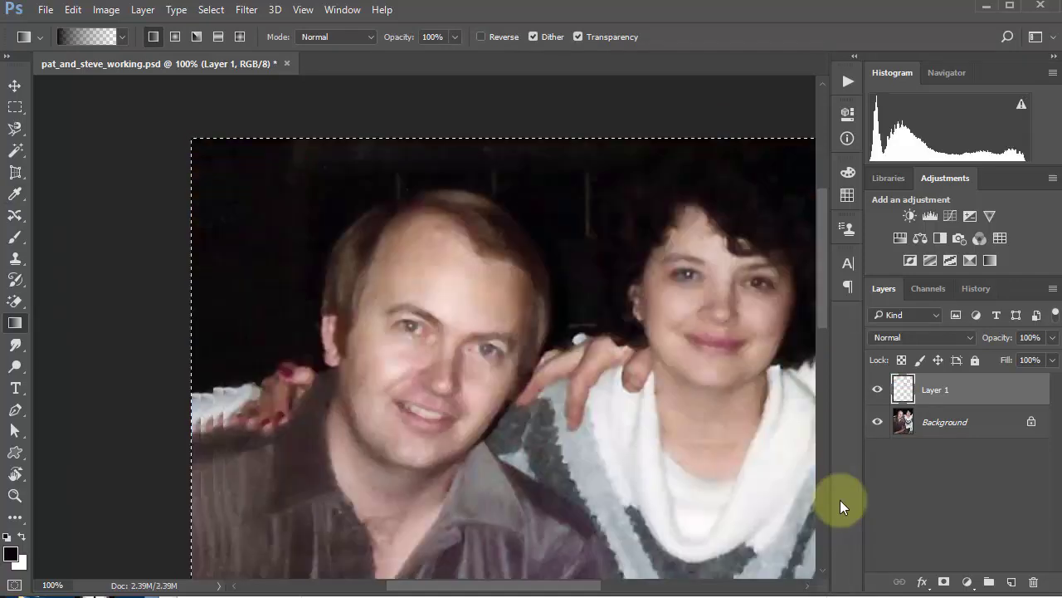
Try the Foreground to Transparent gradient on Layer 1 from the photo's upper edge down and from its lower edge up, undoing each attempt
left_click_drag(510, 135, 512, 487)
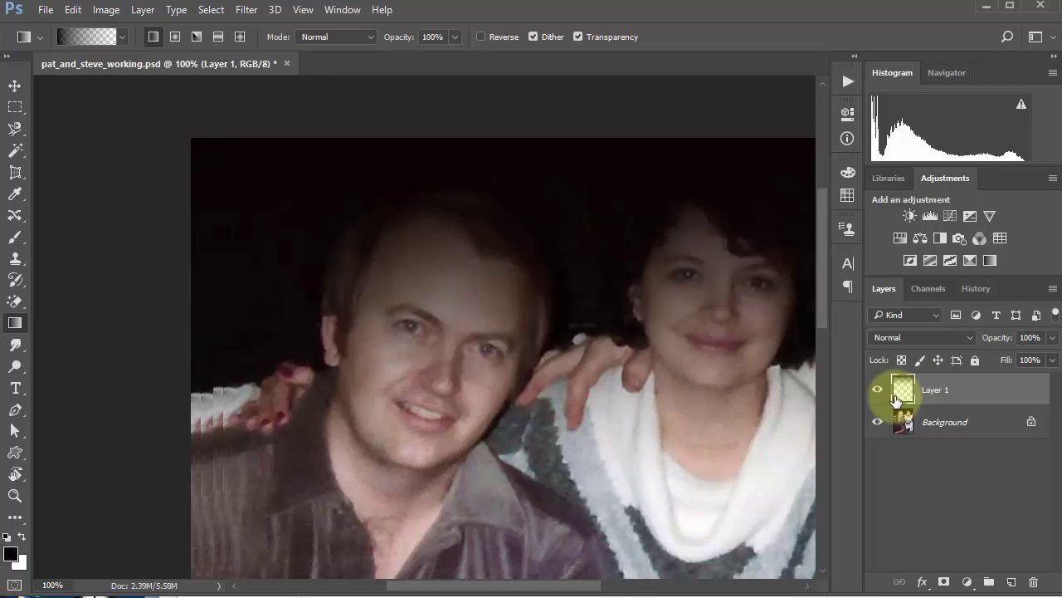
left_click_drag(818, 292, 839, 462)
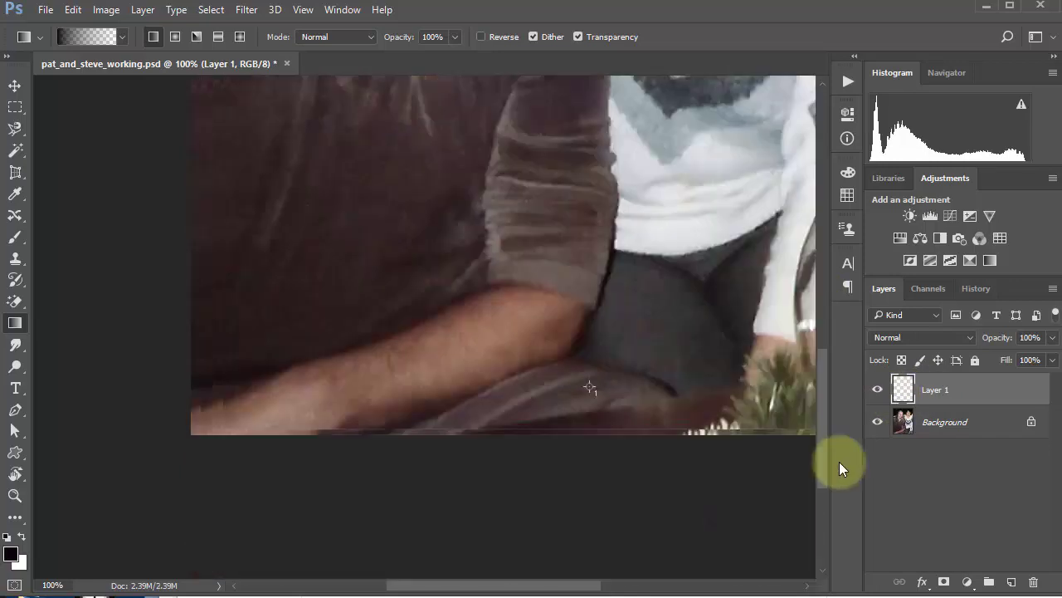
left_click_drag(529, 415, 508, 65)
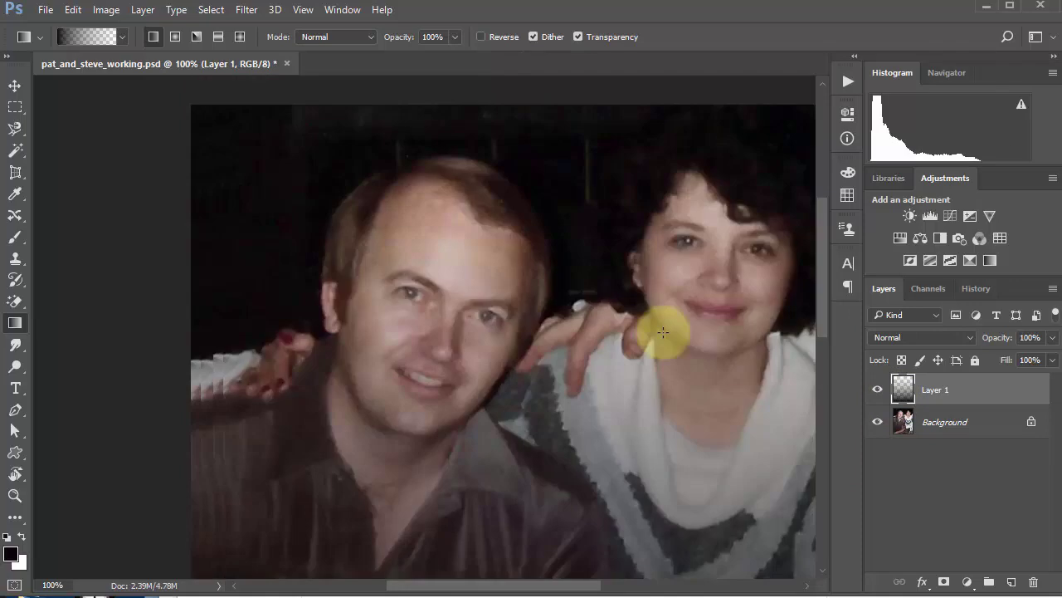
key("ctrl+minus")
key("ctrl+minus")
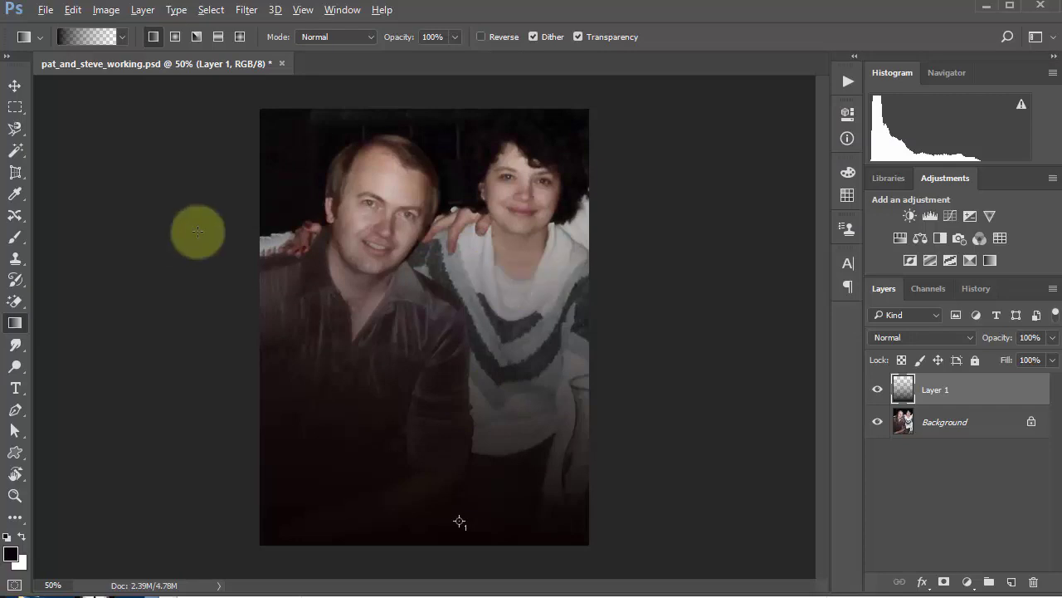
key("ctrl+z")
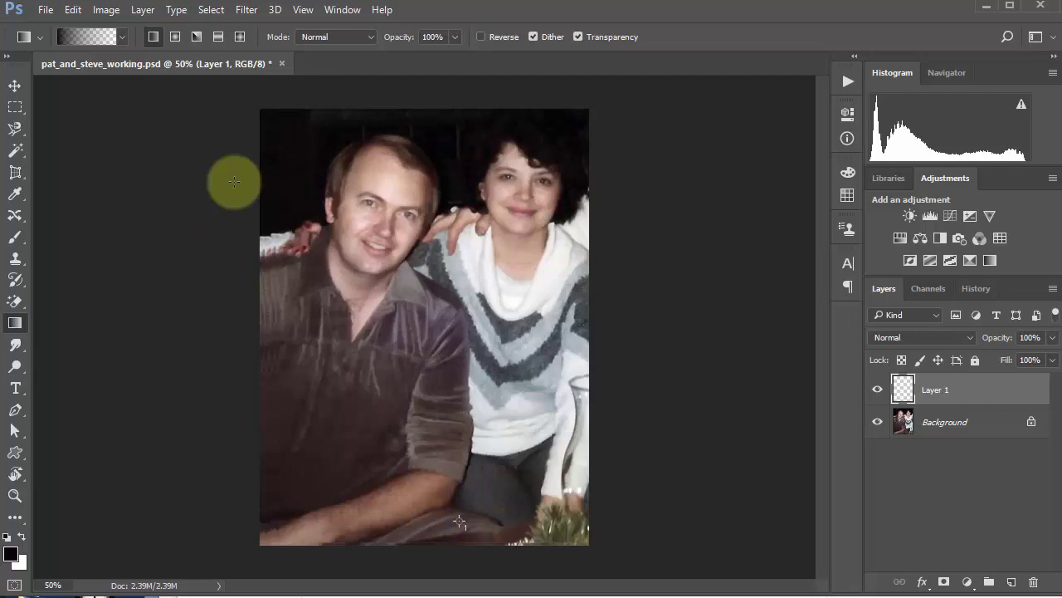
Try a Chrome gradient on Layer 1 from above the photo down to about its middle, and undo it
left_click(84, 36)
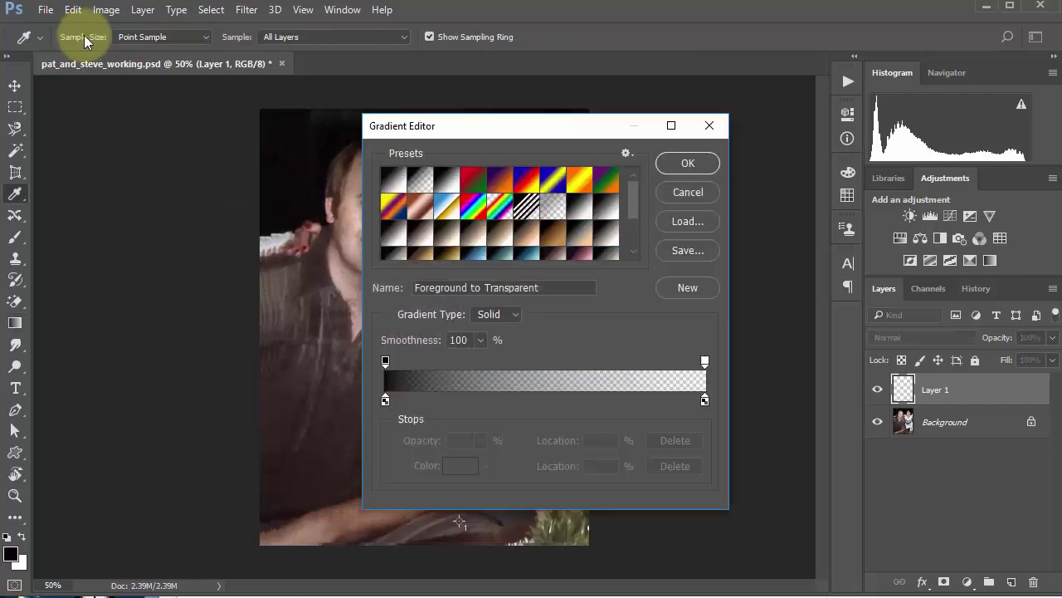
left_click(446, 205)
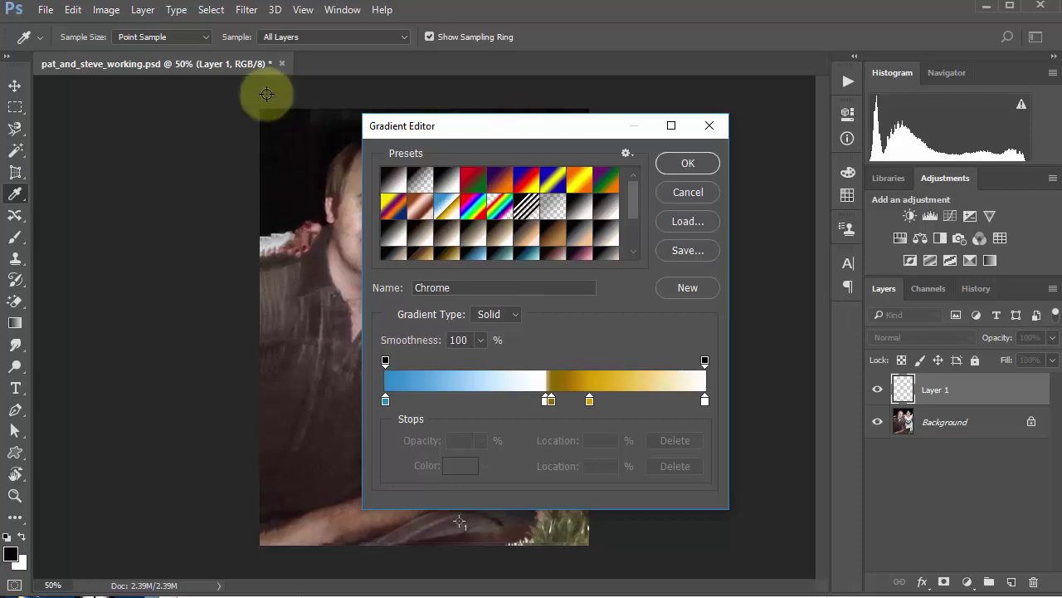
left_click(685, 161)
left_click_drag(360, 98, 360, 331)
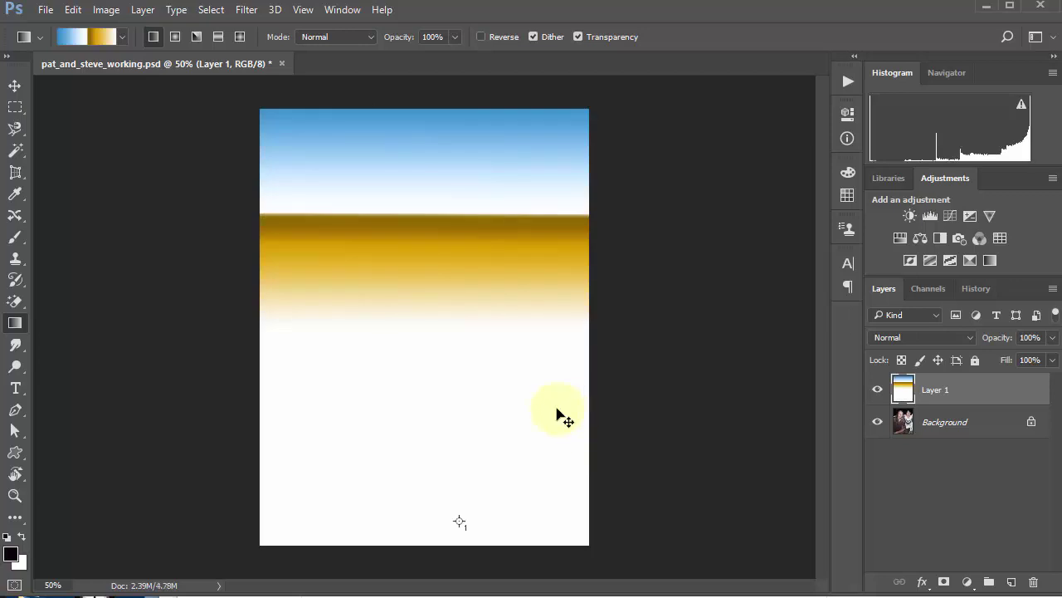
key("ctrl+z")
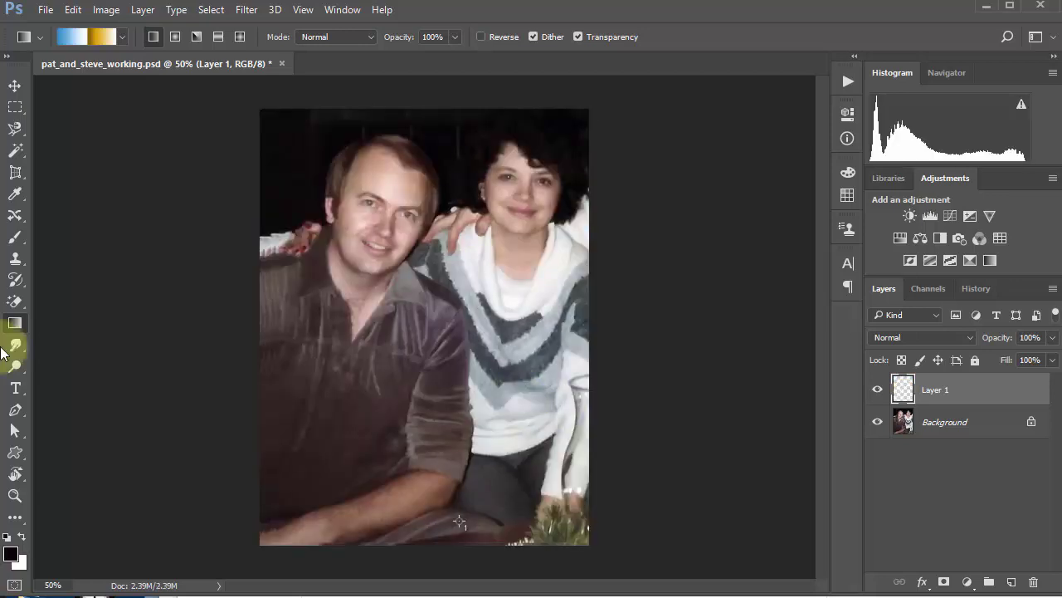
Switch to the Blur tool and make the Background layer active with Layer 1 hidden, ready to work on the man's face
left_click(15, 344)
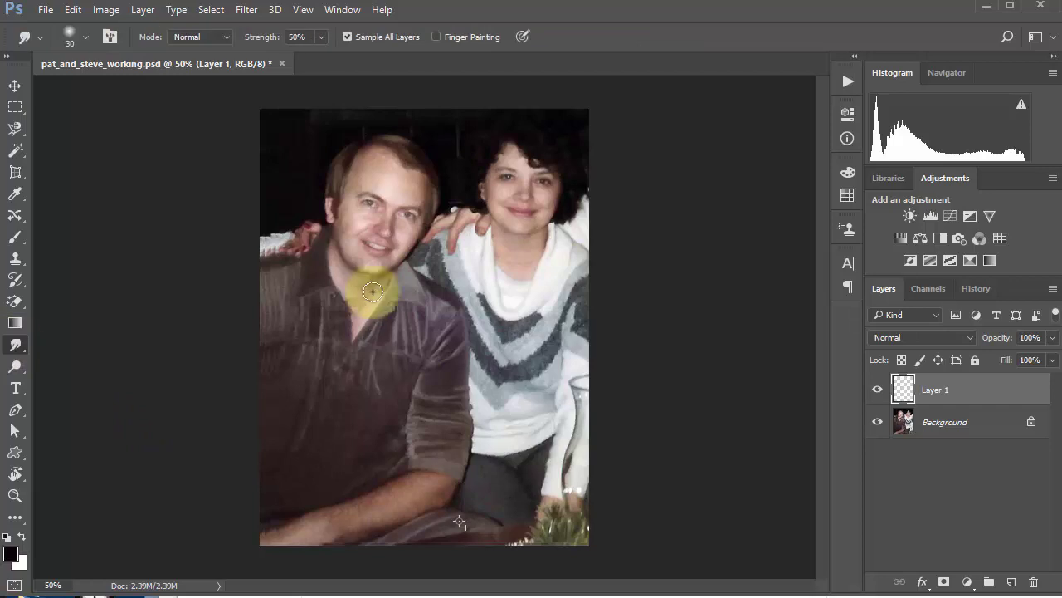
left_click(15, 349)
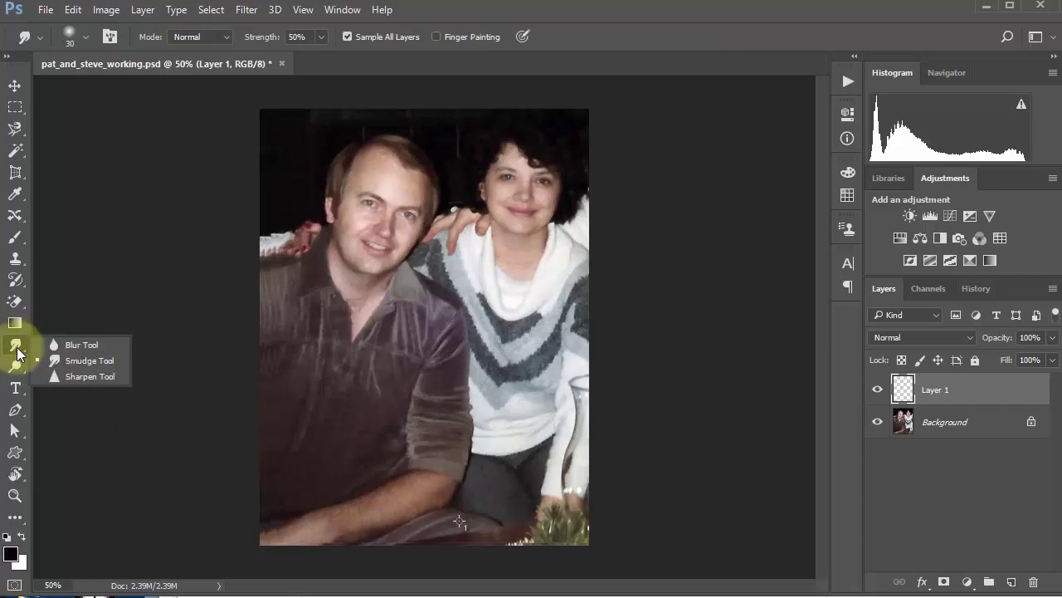
left_click(92, 343)
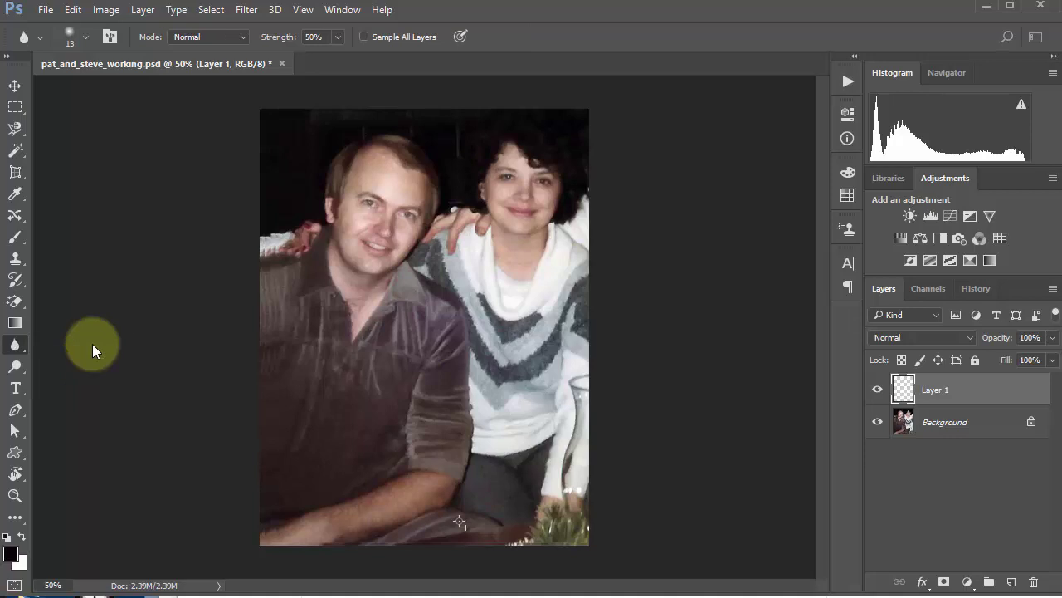
left_click(364, 201, "ctrl")
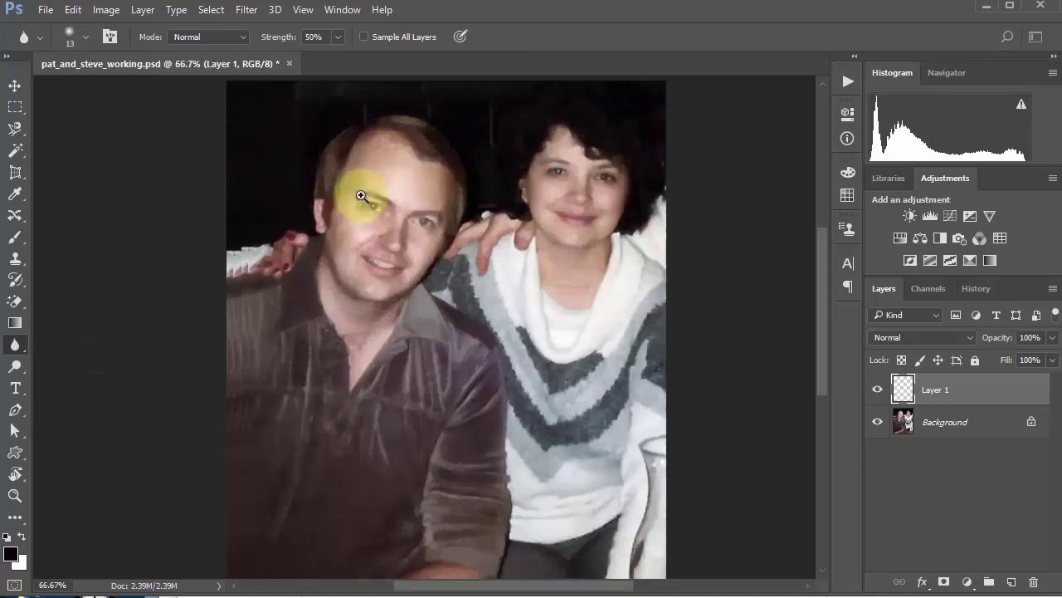
left_click(363, 192, "ctrl")
left_click(361, 196, "ctrl")
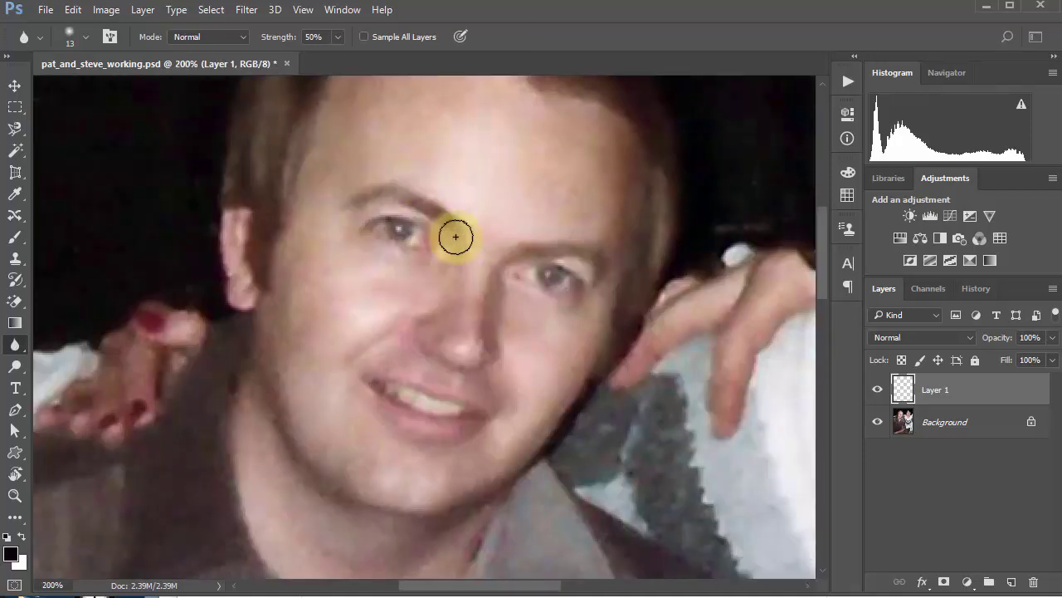
left_click(916, 428)
left_click(878, 389)
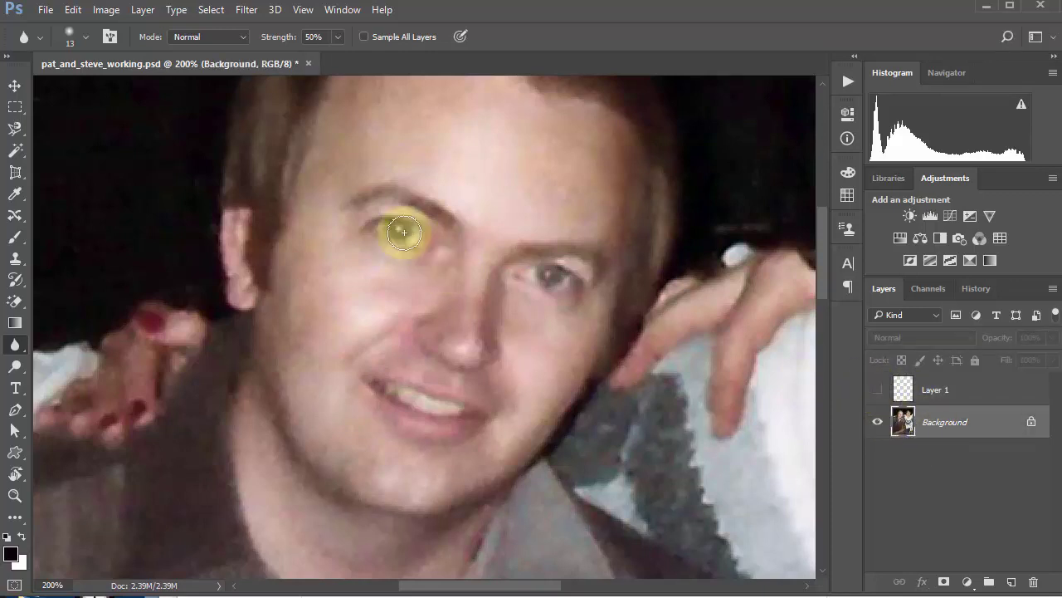
Blur the man's eyes at 50% strength, and revert the image history to the Deselect state to discard the strokes
mouse_move(383, 224)
left_mouse_down()
mouse_move(403, 242)
mouse_move(409, 231)
mouse_move(398, 237)
mouse_move(405, 231)
mouse_move(423, 257)
mouse_move(374, 214)
mouse_move(396, 230)
left_mouse_up()
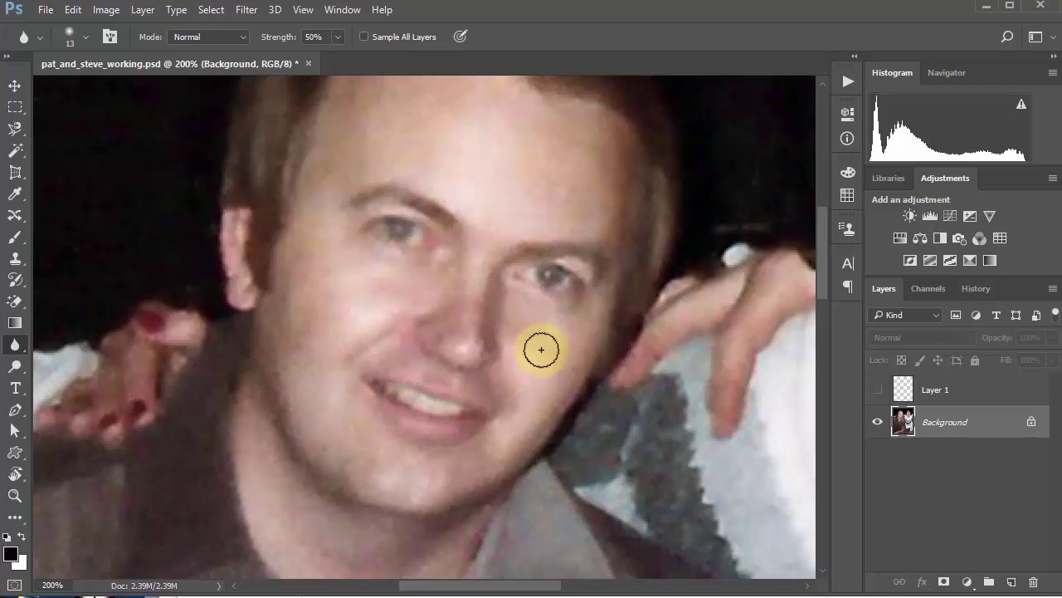
mouse_move(619, 282)
left_mouse_down()
mouse_move(536, 290)
mouse_move(540, 270)
mouse_move(561, 331)
mouse_move(543, 266)
mouse_move(551, 258)
mouse_move(540, 287)
left_mouse_up()
left_click_drag(602, 481, 606, 480)
left_click(976, 288)
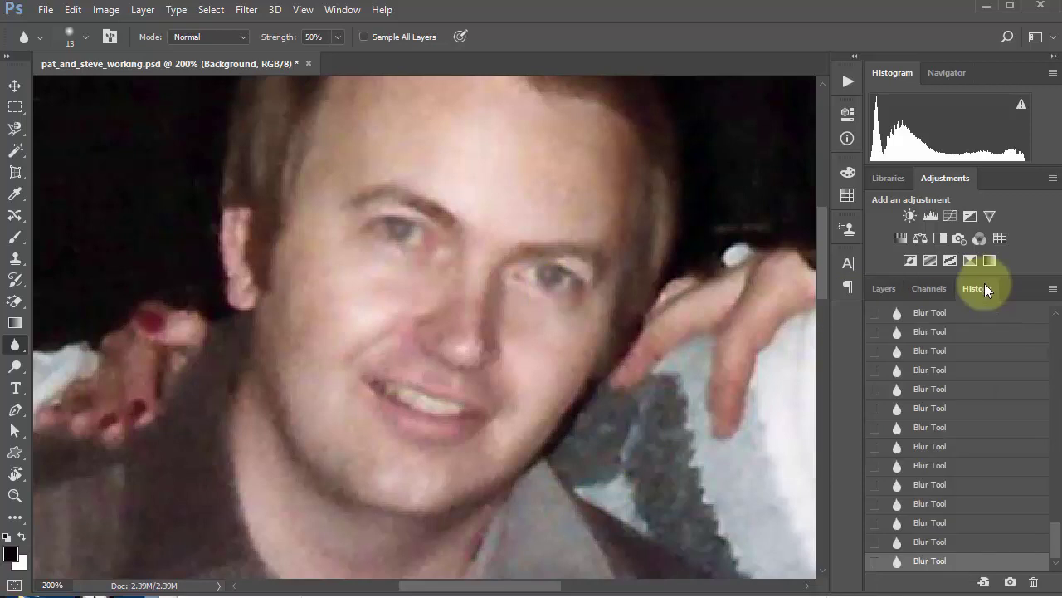
scroll(913, 488, "up", 3)
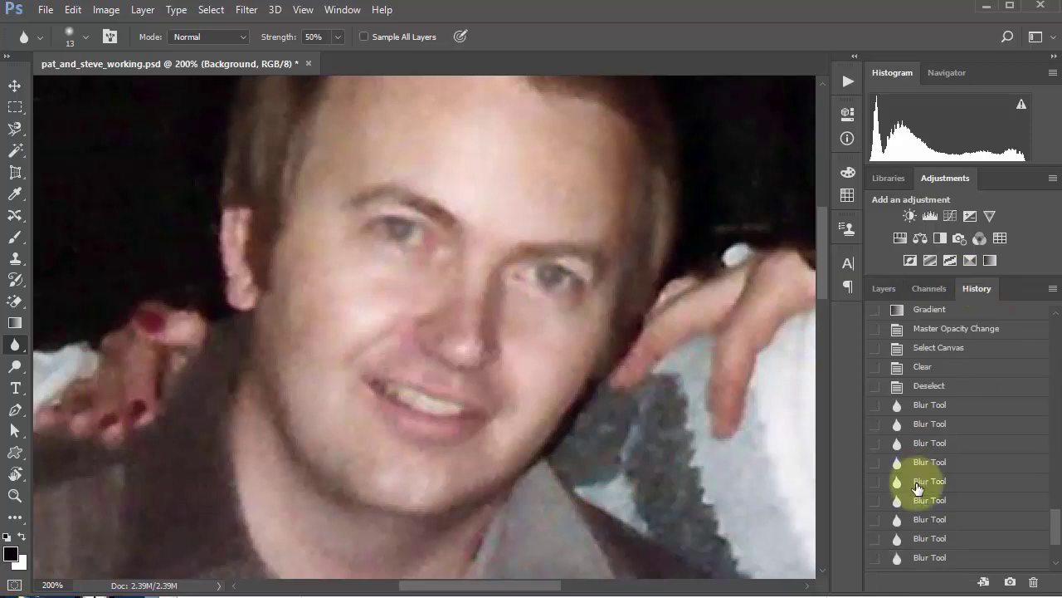
left_click(927, 387)
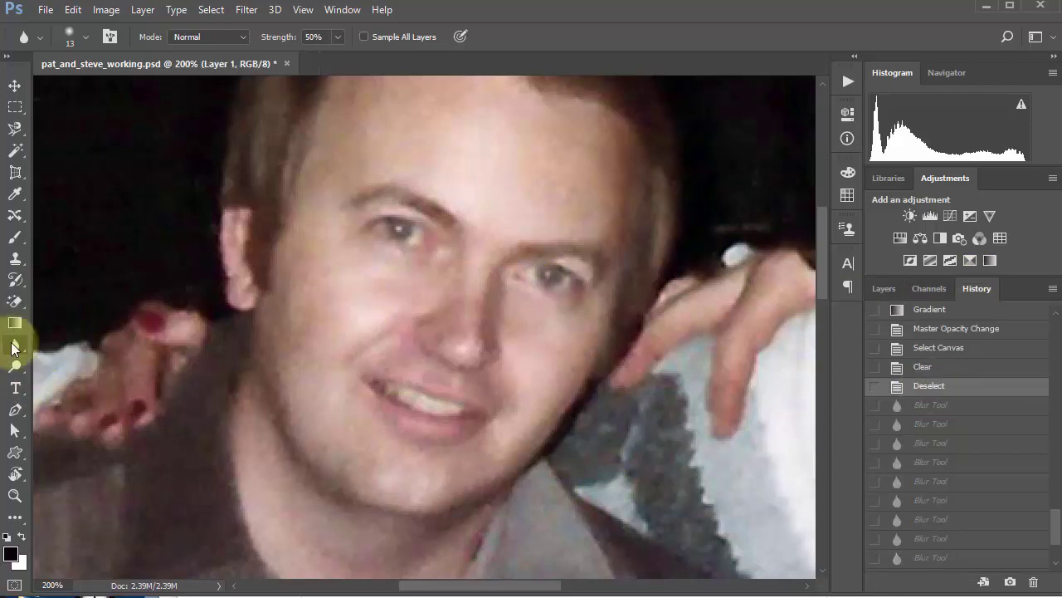
Switch to the Smudge tool and smear the man's eyes on the Background layer at 50% strength
mouse_move(15, 347)
left_mouse_down()
mouse_move(70, 353)
mouse_move(83, 370)
left_mouse_up()
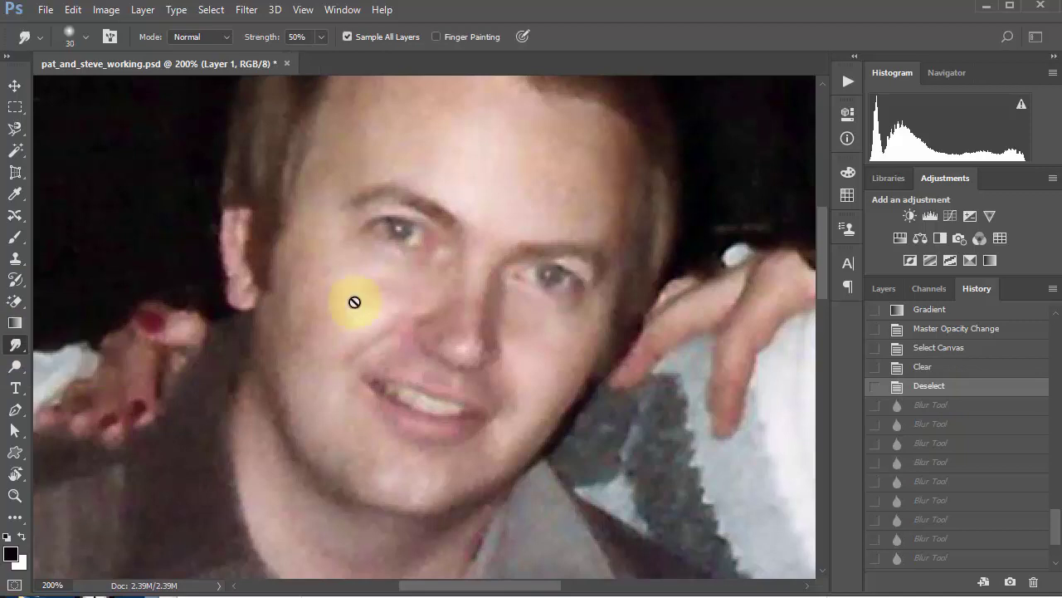
left_click(885, 290)
left_click(938, 422)
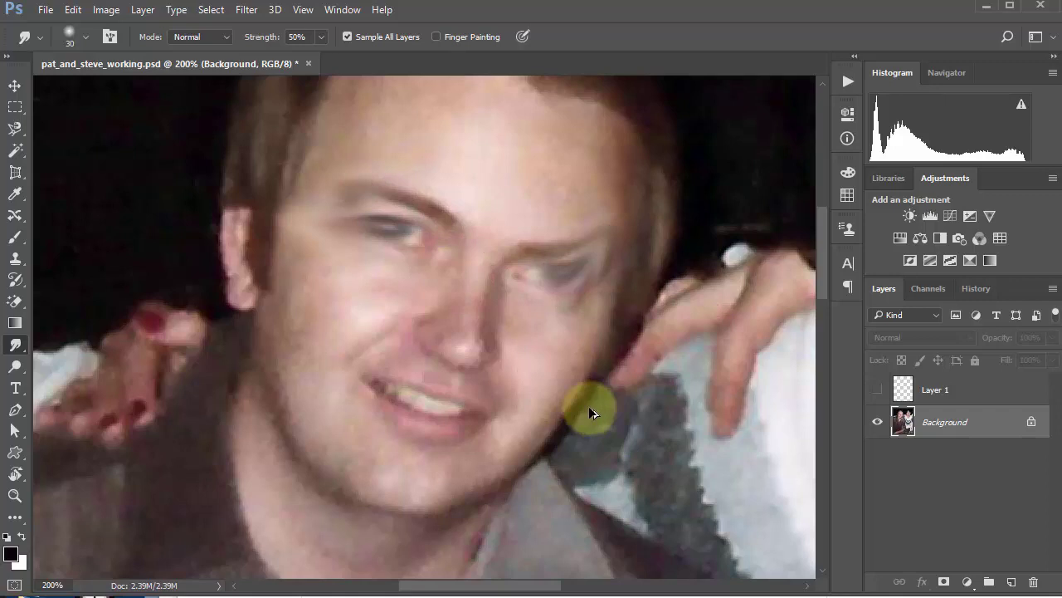
Undo the smudge strokes over the eyes and lower the Smudge tool's strength to 22%
key("ctrl+alt+z")
key("ctrl+alt+z")
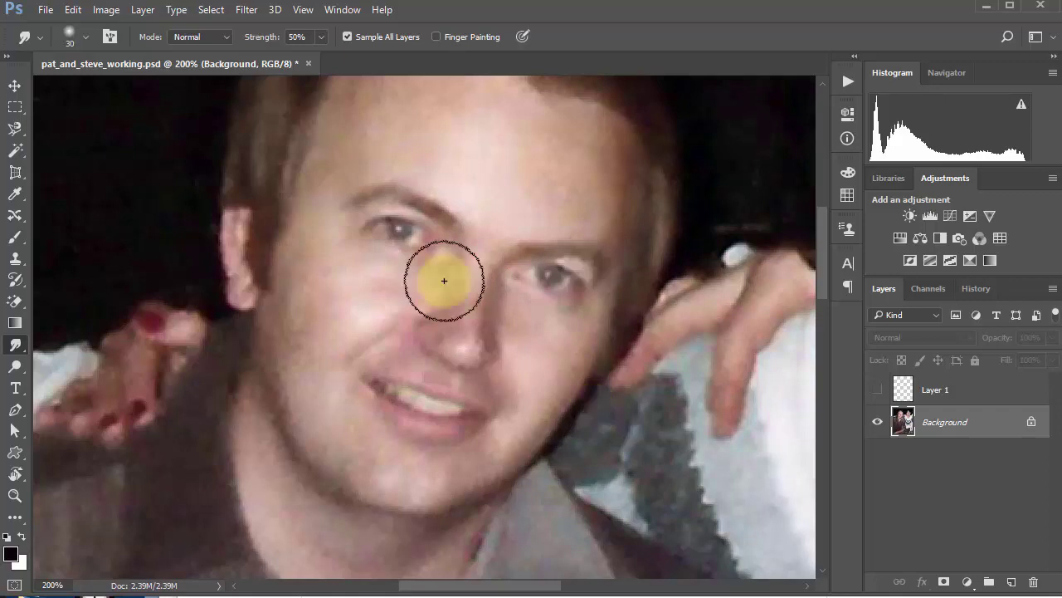
left_click(321, 37)
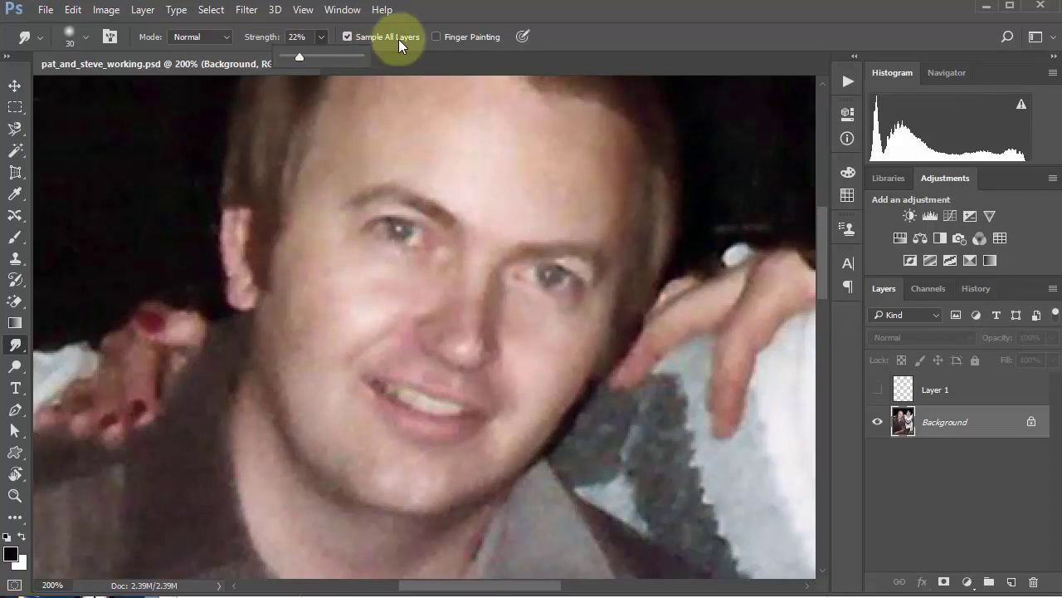
Turn on Finger Painting for the Smudge tool, reduce the brush size to 9, and smear over the man's eyebrows and eye area
left_click(436, 37)
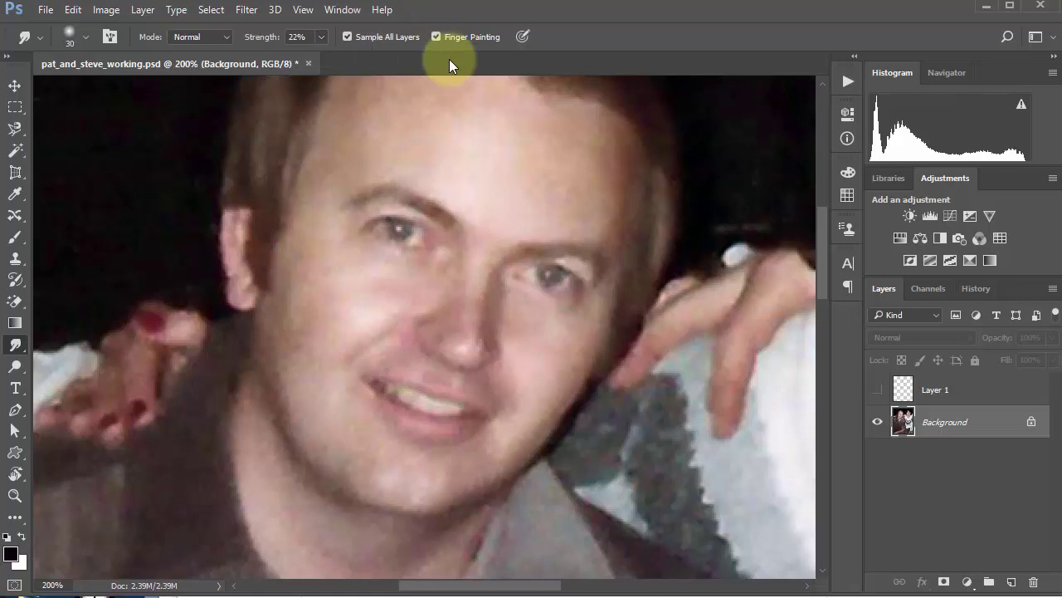
left_click_drag(455, 182, 428, 194)
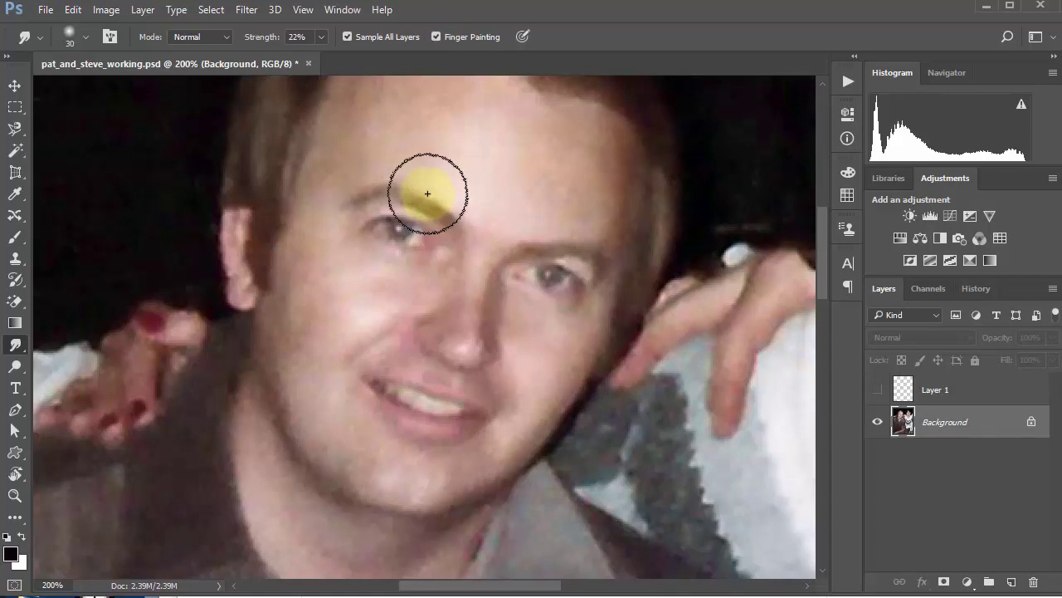
key("bracketleft")
key("bracketleft")
key("bracketleft")
mouse_move(423, 206)
left_mouse_down()
mouse_move(362, 195)
mouse_move(390, 191)
mouse_move(360, 196)
mouse_move(368, 209)
mouse_move(375, 192)
mouse_move(351, 205)
mouse_move(385, 191)
mouse_move(438, 211)
mouse_move(397, 210)
mouse_move(390, 193)
mouse_move(337, 214)
mouse_move(406, 186)
mouse_move(325, 216)
mouse_move(429, 204)
mouse_move(469, 239)
mouse_move(444, 217)
mouse_move(542, 263)
mouse_move(540, 252)
mouse_move(515, 261)
mouse_move(597, 253)
mouse_move(479, 343)
mouse_move(464, 294)
mouse_move(439, 348)
mouse_move(467, 320)
mouse_move(465, 300)
mouse_move(459, 351)
mouse_move(596, 322)
left_mouse_up()
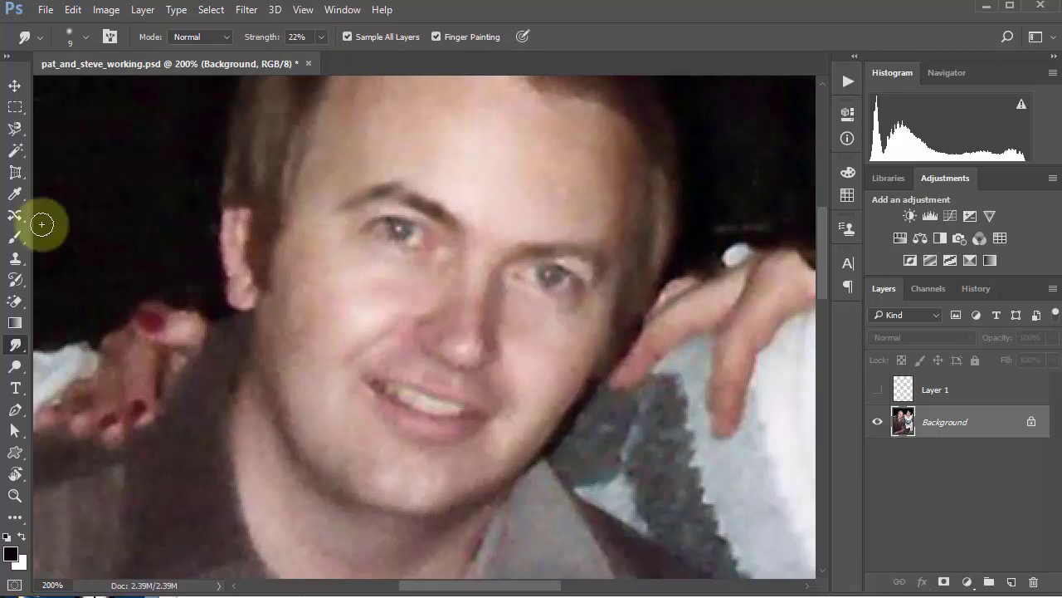
Switch to the Sharpen tool and sharpen the man's eyes at 50% strength with Protect Detail on
right_click(19, 345)
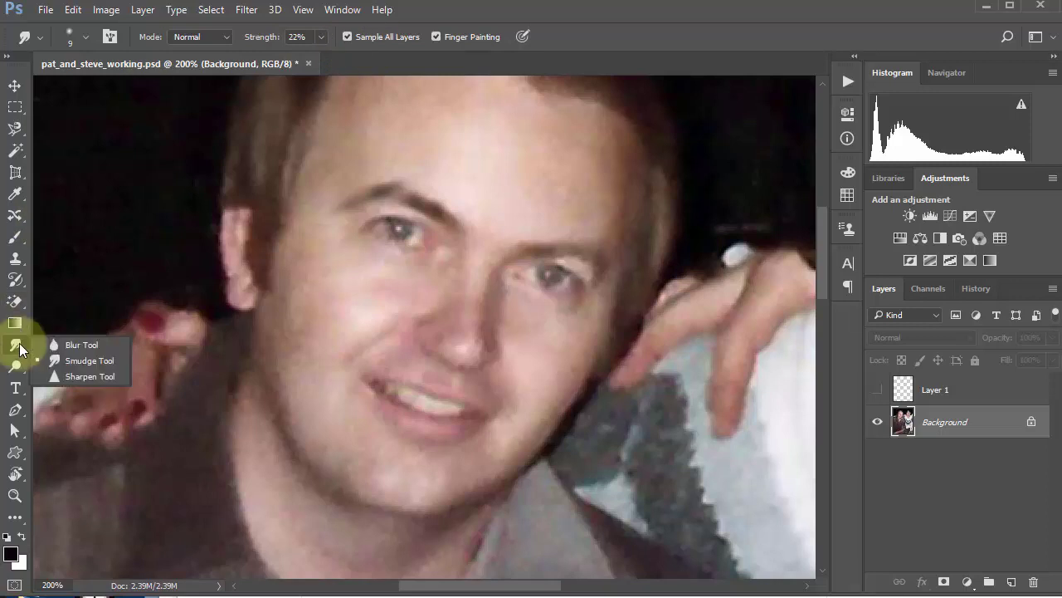
left_click(84, 375)
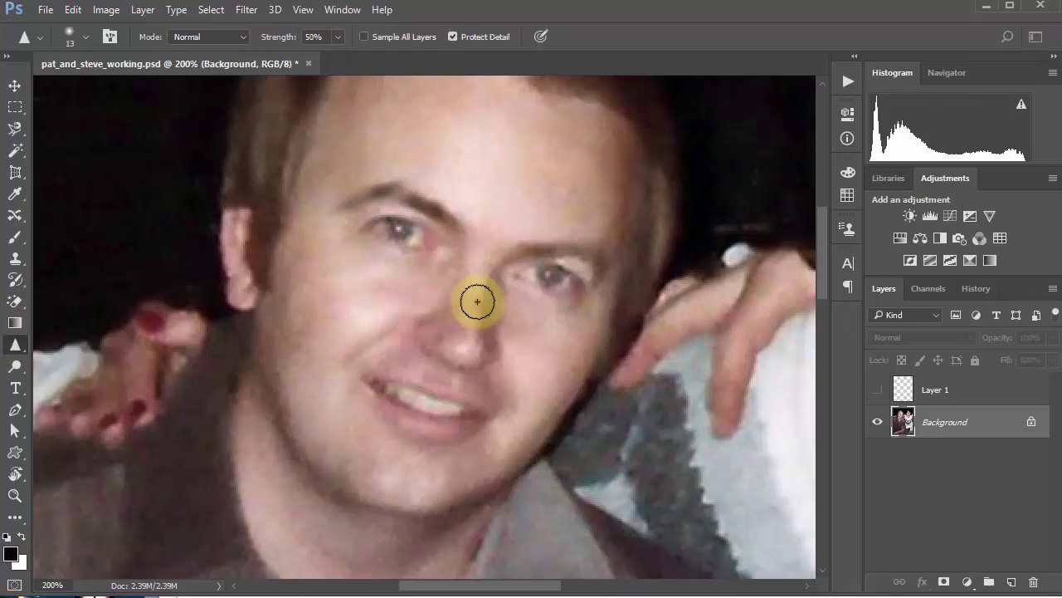
mouse_move(542, 298)
left_mouse_down()
mouse_move(537, 268)
mouse_move(547, 305)
mouse_move(549, 265)
mouse_move(557, 285)
mouse_move(537, 269)
mouse_move(533, 276)
mouse_move(583, 282)
mouse_move(515, 304)
mouse_move(403, 247)
mouse_move(405, 229)
mouse_move(421, 235)
mouse_move(373, 225)
mouse_move(414, 241)
left_mouse_up()
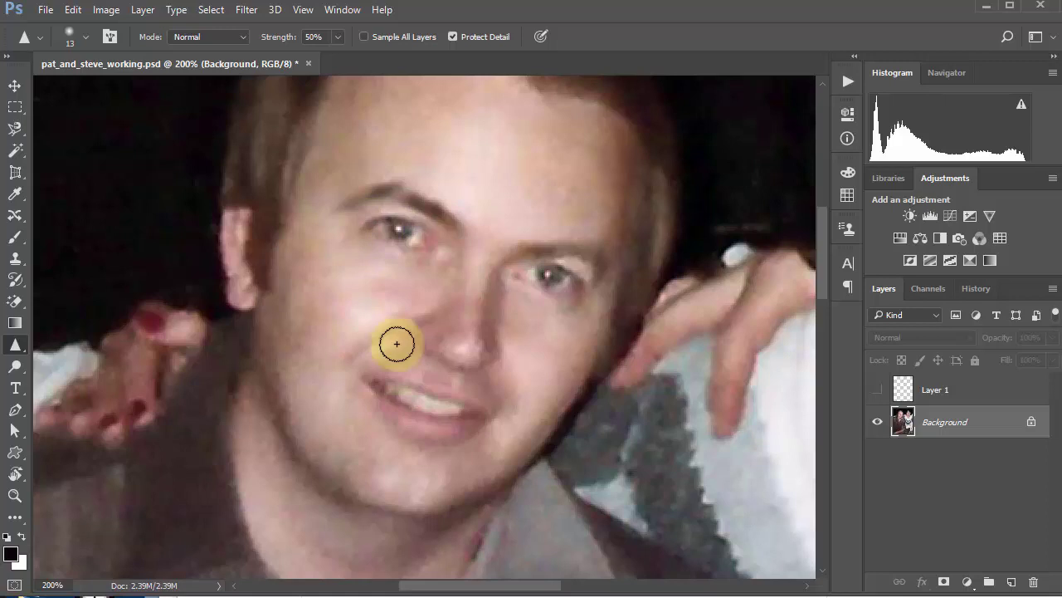
Compare the eyes before and after sharpening by stepping between the last Smudge and last Sharpen history states
left_click(976, 289)
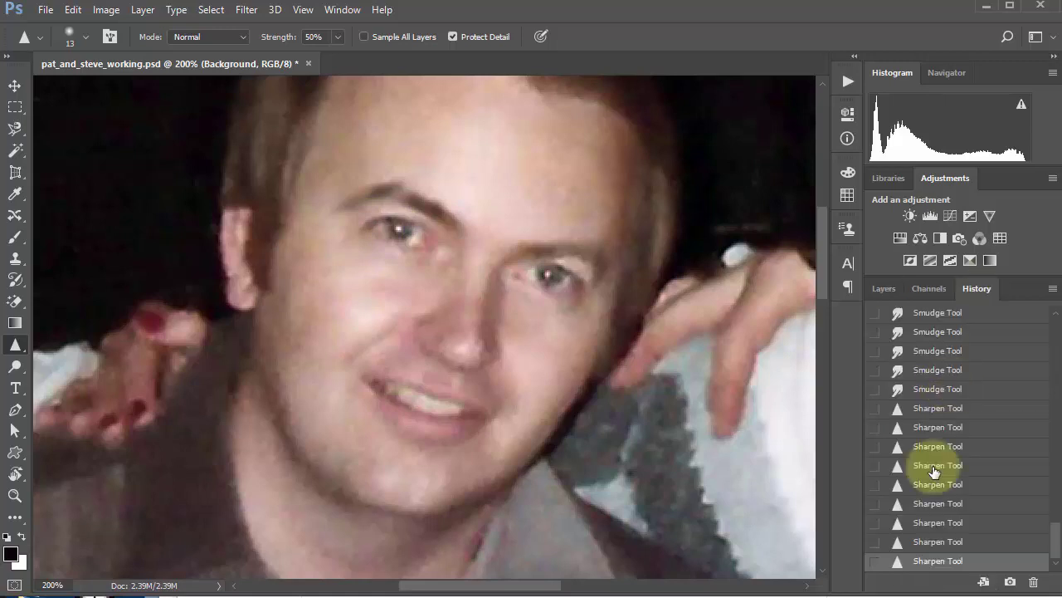
left_click(943, 389)
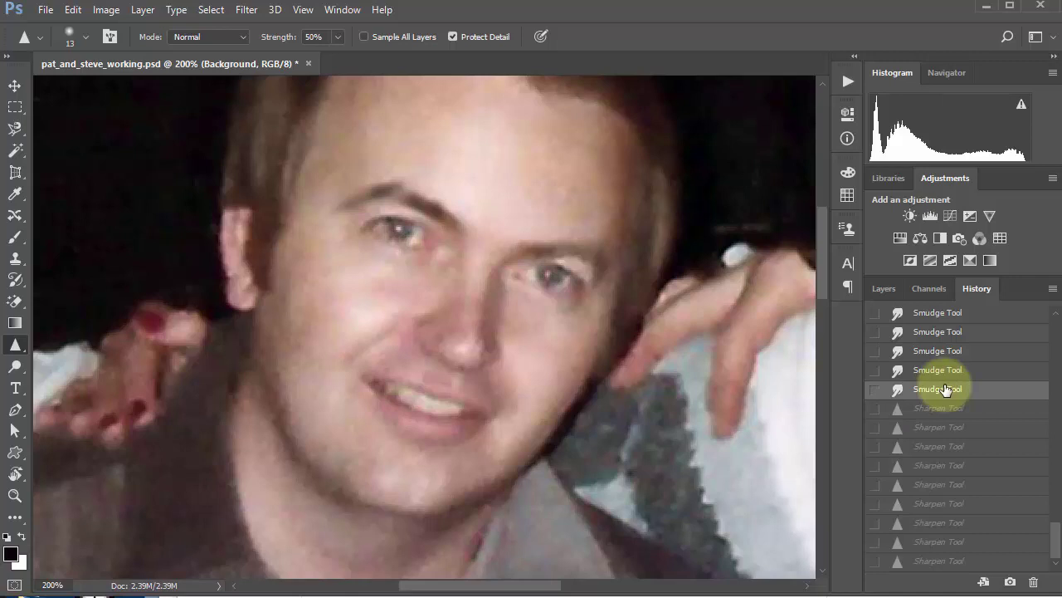
left_click(941, 565)
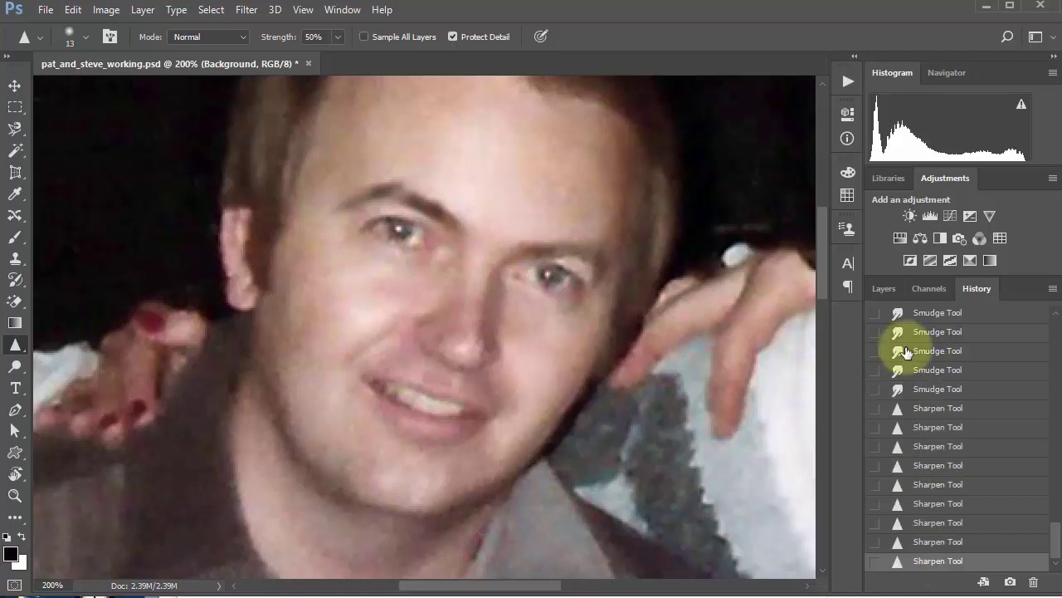
left_click(884, 291)
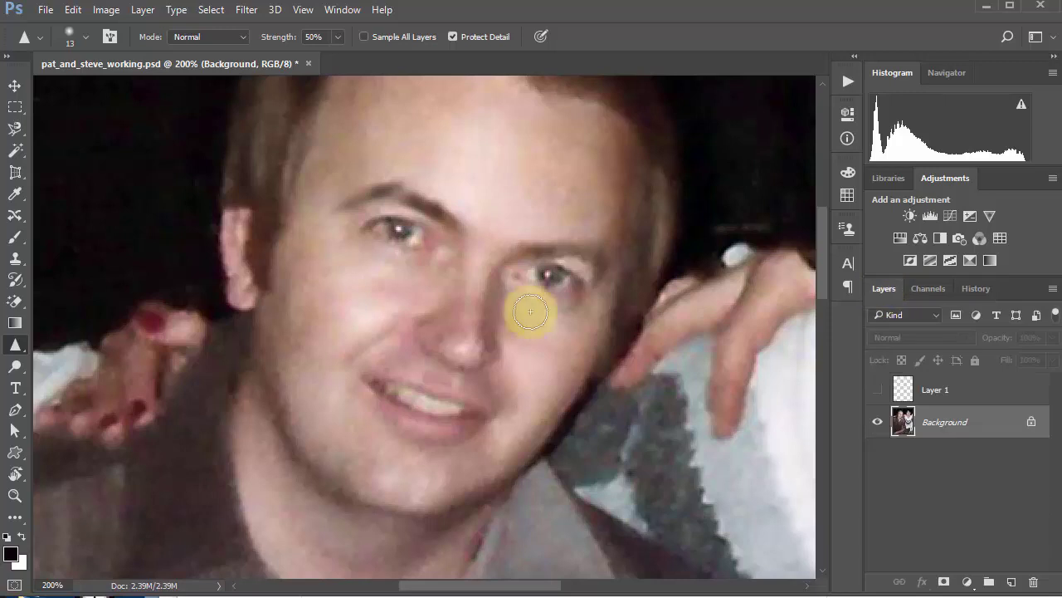
Switch to the Dodge tool and lighten the man's face around the eyes in the midtones at 50% exposure
left_click(14, 366)
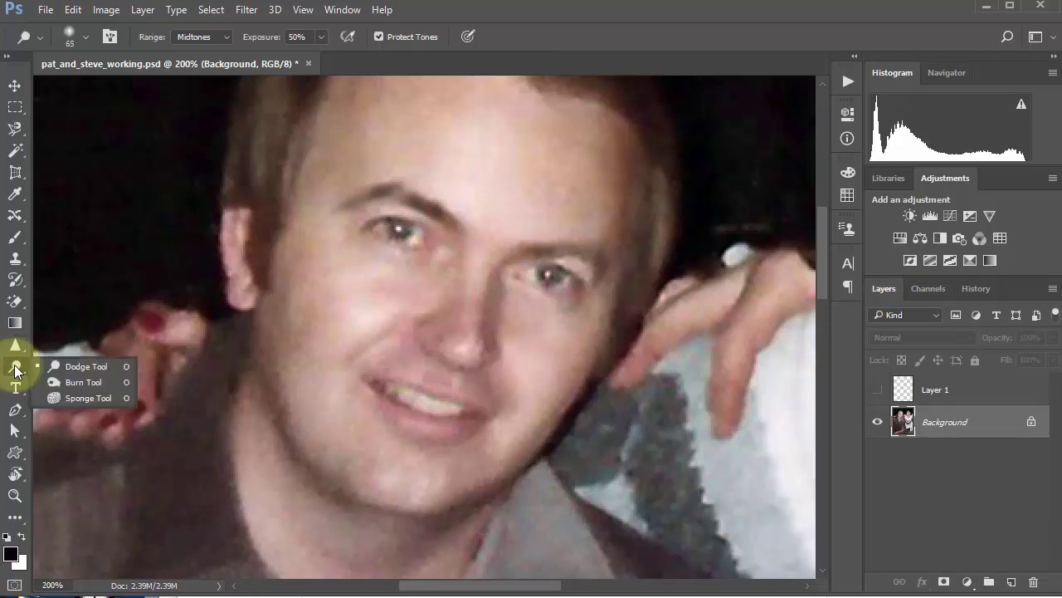
left_click(87, 367)
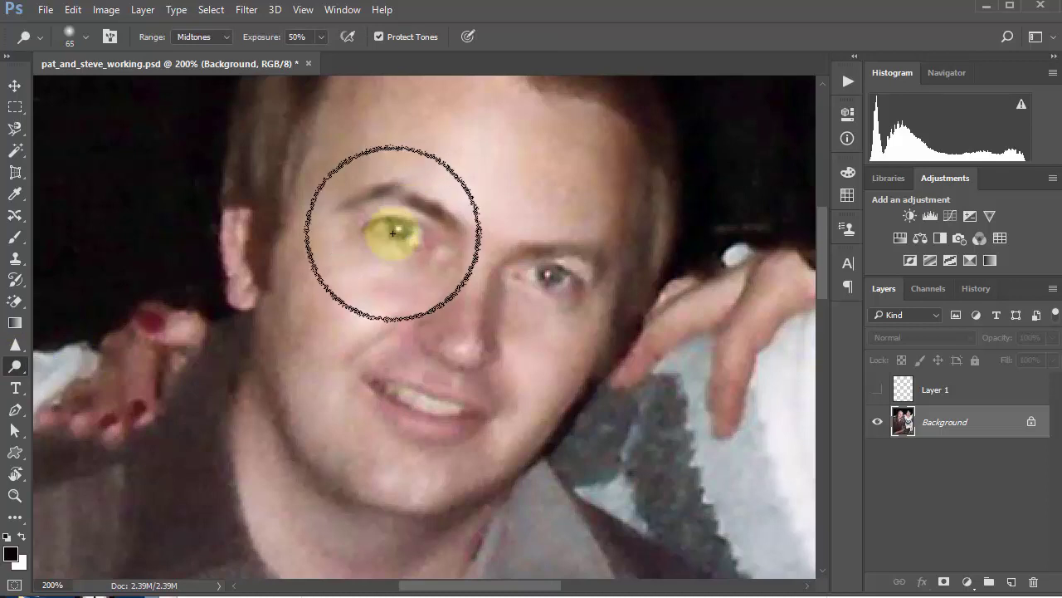
mouse_move(438, 243)
left_mouse_down()
mouse_move(348, 242)
mouse_move(396, 230)
mouse_move(604, 510)
left_mouse_up()
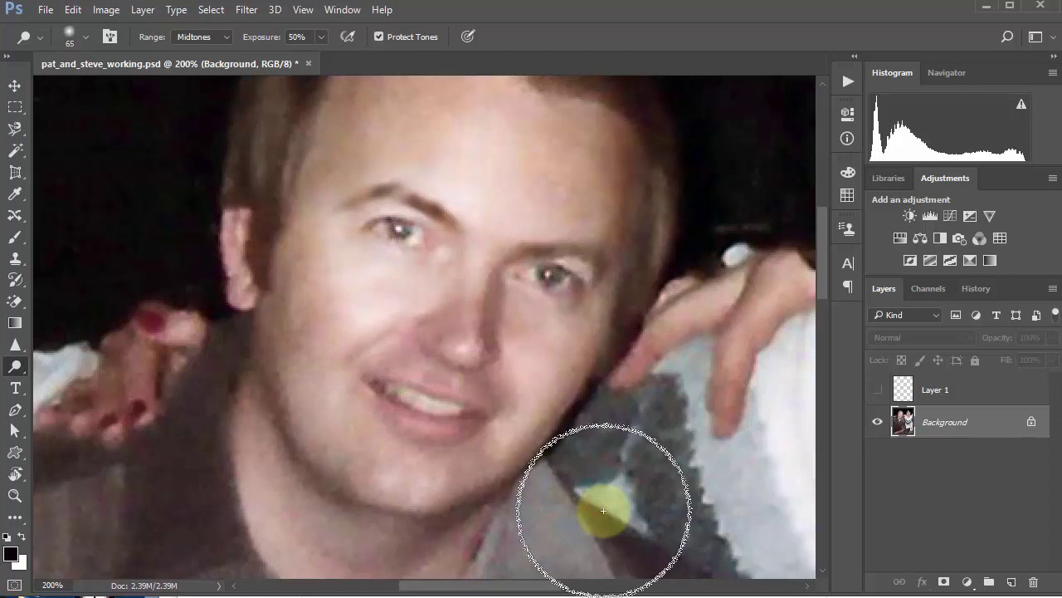
mouse_move(603, 510)
left_mouse_down()
mouse_move(430, 268)
mouse_move(331, 279)
mouse_move(447, 273)
mouse_move(357, 242)
mouse_move(419, 311)
mouse_move(422, 217)
mouse_move(384, 230)
mouse_move(421, 336)
mouse_move(444, 187)
mouse_move(483, 513)
mouse_move(787, 564)
mouse_move(549, 313)
mouse_move(483, 359)
mouse_move(519, 393)
left_mouse_up()
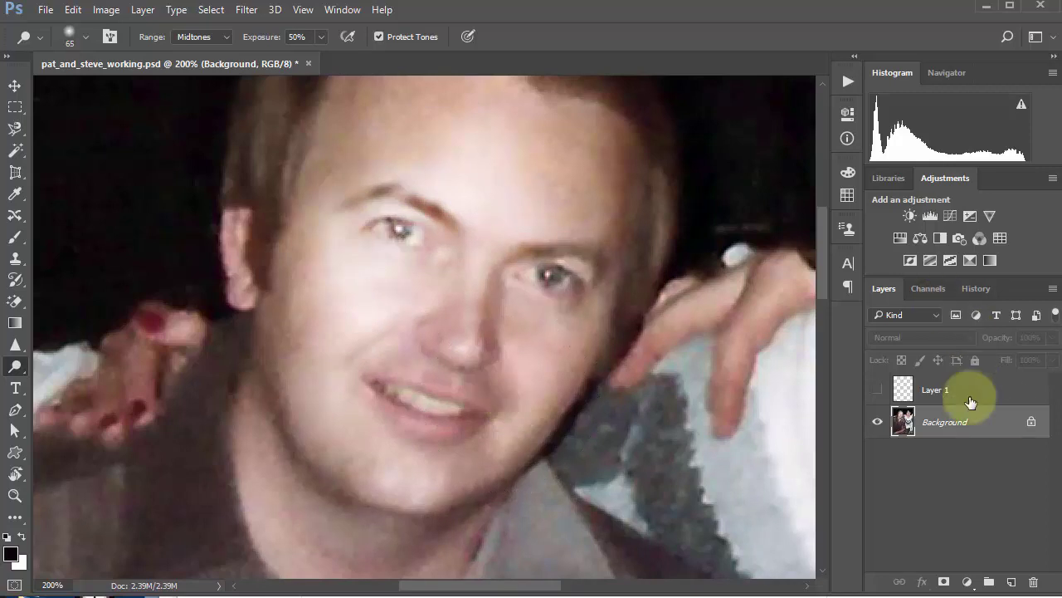
Revert the image history to the Deselect state to discard the smudge, sharpen and dodge strokes
left_click(996, 297)
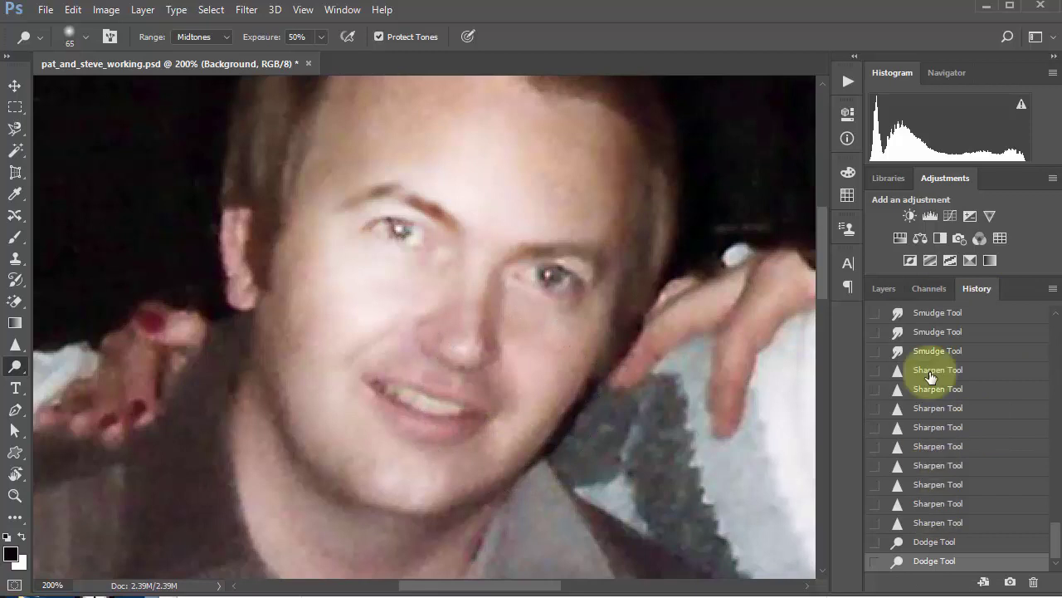
left_click_drag(1044, 533, 1052, 471)
scroll(1053, 471, "down", 2)
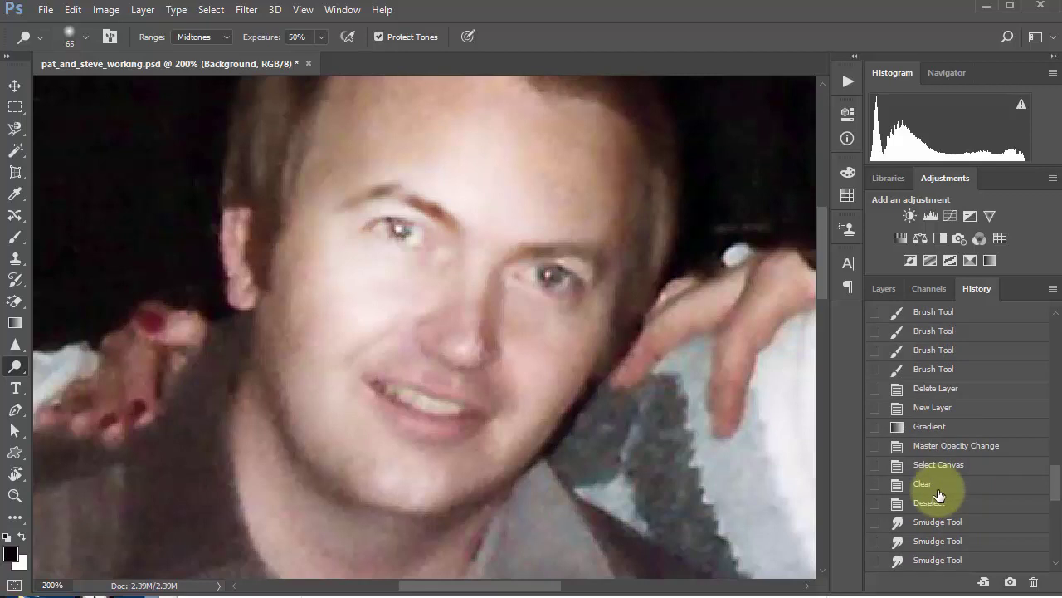
left_click(954, 512)
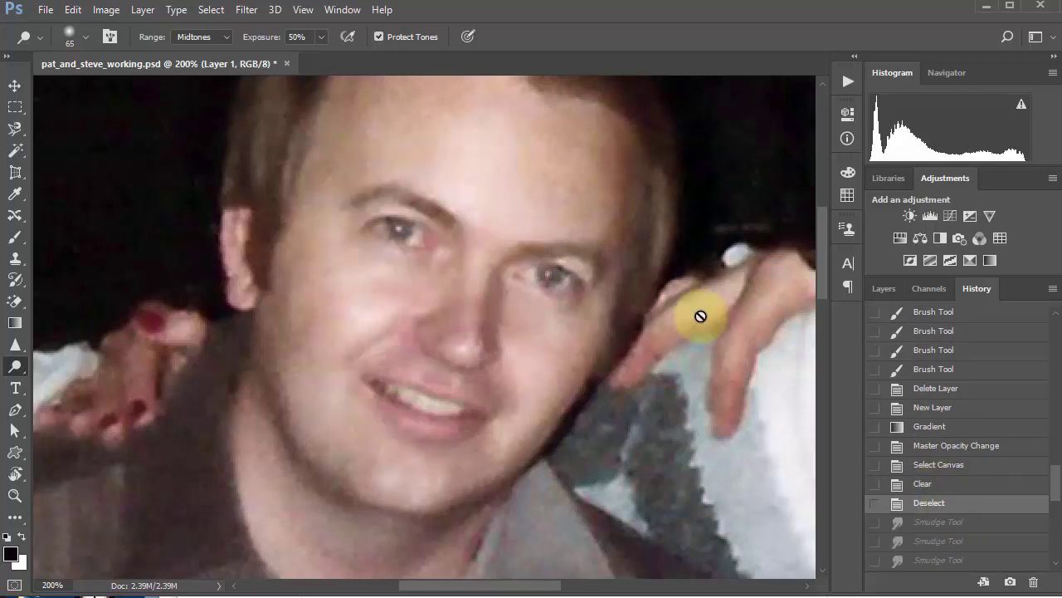
Switch to the Burn tool and make the Background layer active
right_click(15, 372)
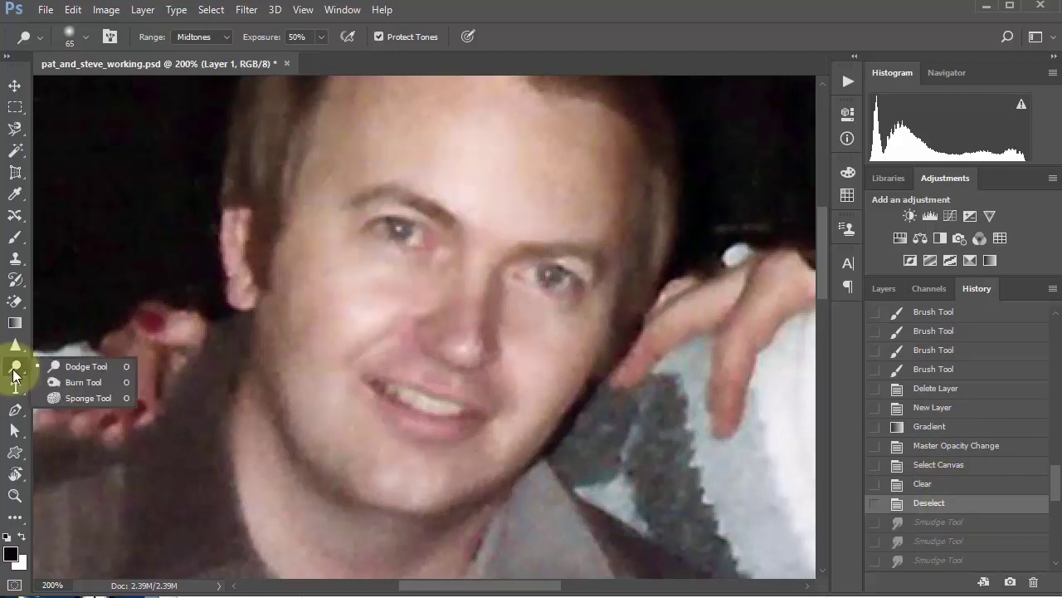
left_click(90, 381)
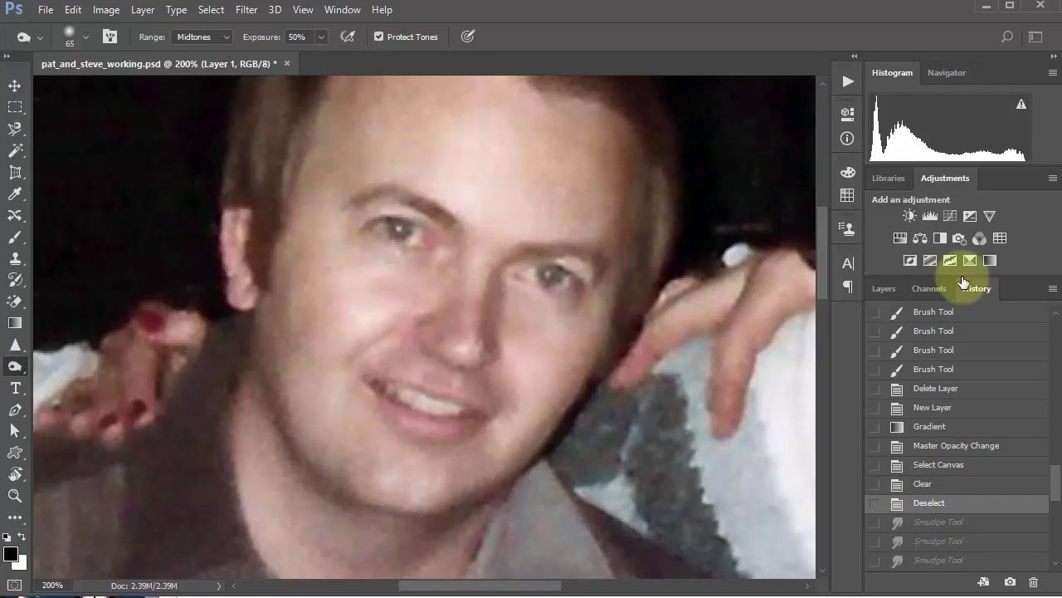
left_click(888, 288)
left_click(939, 415)
Darken the area around the man's eyes with the Burn tool in the midtones at 50% exposure
left_click(404, 228)
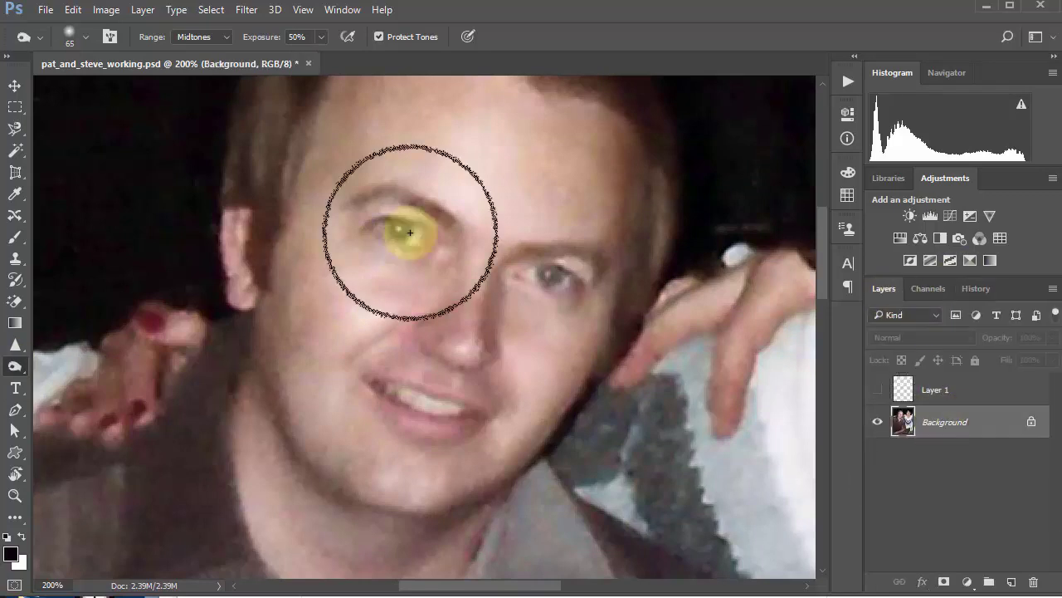
left_click(373, 258)
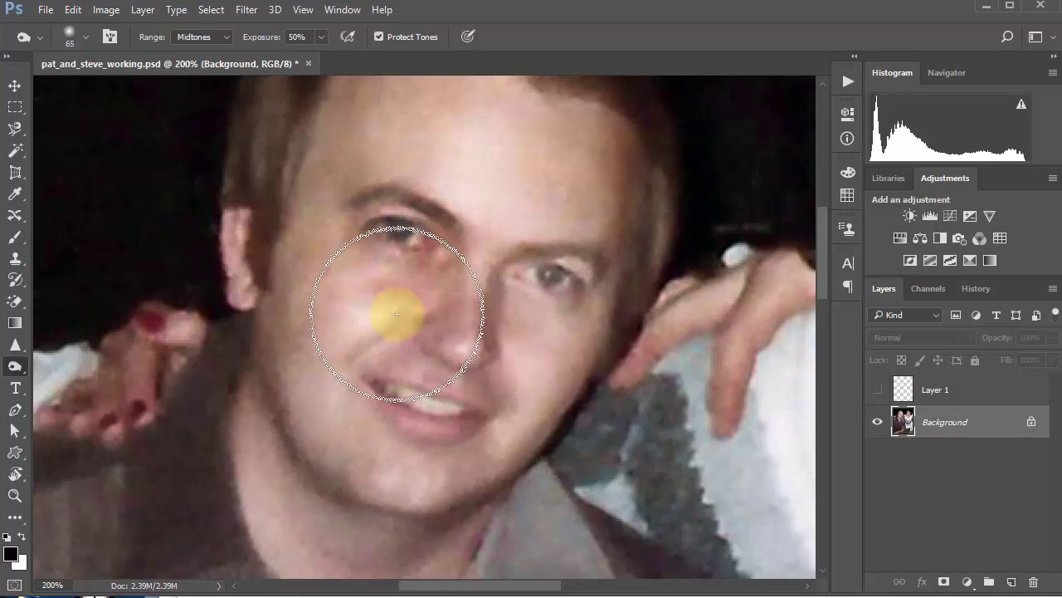
mouse_move(561, 357)
left_mouse_down()
mouse_move(557, 271)
mouse_move(572, 304)
mouse_move(557, 351)
left_mouse_up()
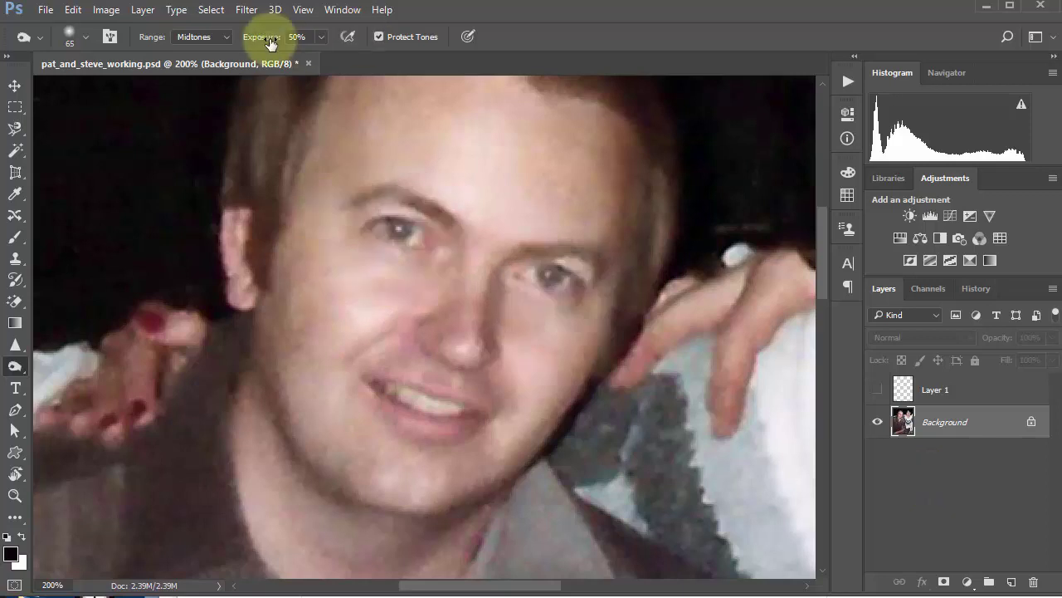
Burn around the man's eyes at 28% exposure, and set the Burn tool's exposure to 34%
left_click_drag(270, 43, 252, 43)
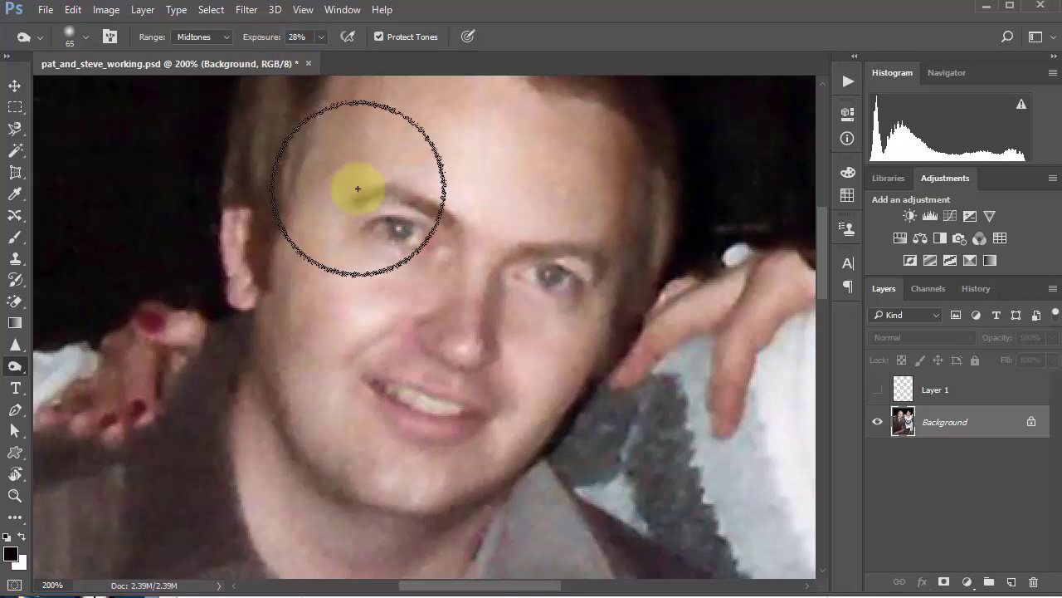
mouse_move(505, 299)
left_mouse_down()
mouse_move(552, 273)
mouse_move(532, 327)
mouse_move(352, 216)
mouse_move(374, 249)
mouse_move(502, 325)
mouse_move(551, 290)
left_mouse_up()
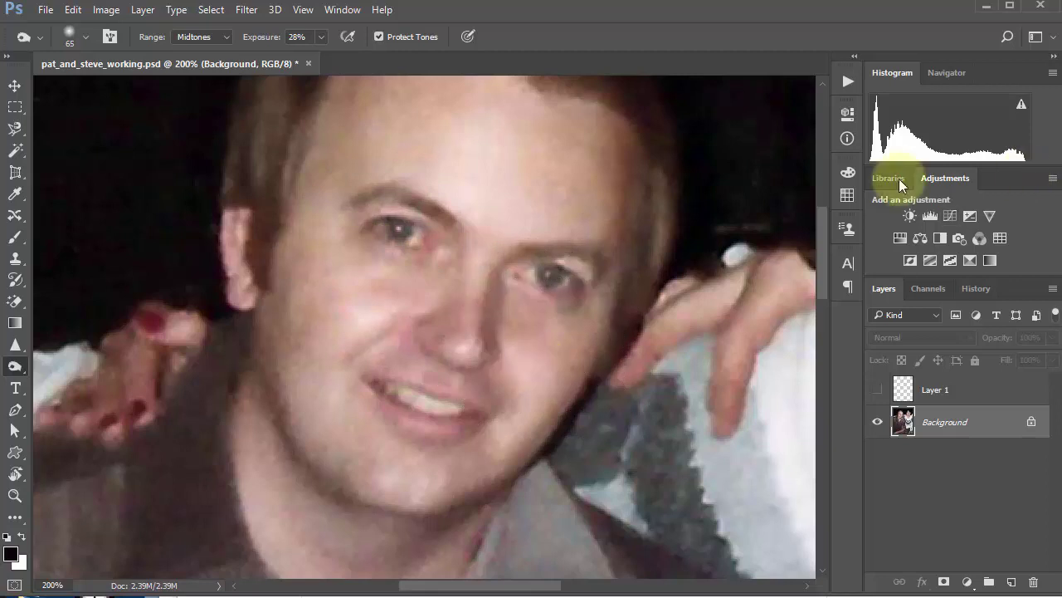
left_click(321, 38)
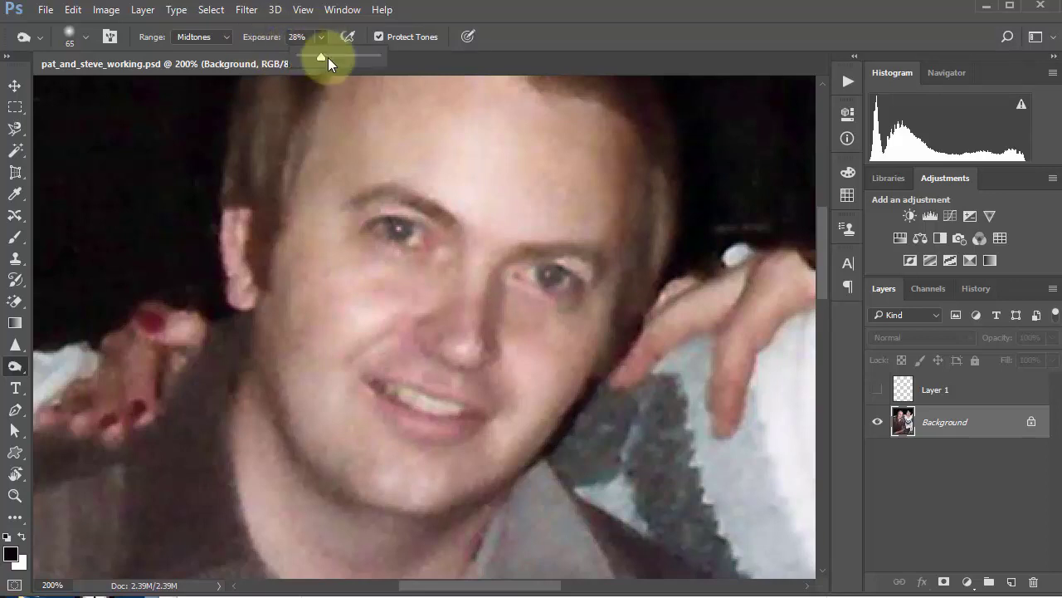
left_click_drag(321, 55, 329, 59)
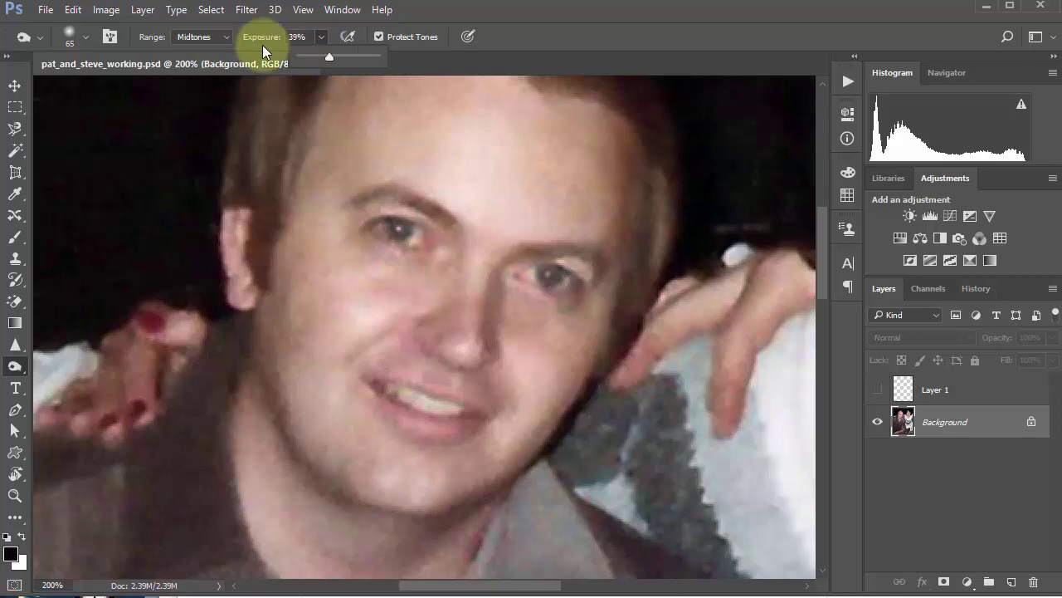
left_click_drag(272, 43, 150, 44)
left_click(140, 39)
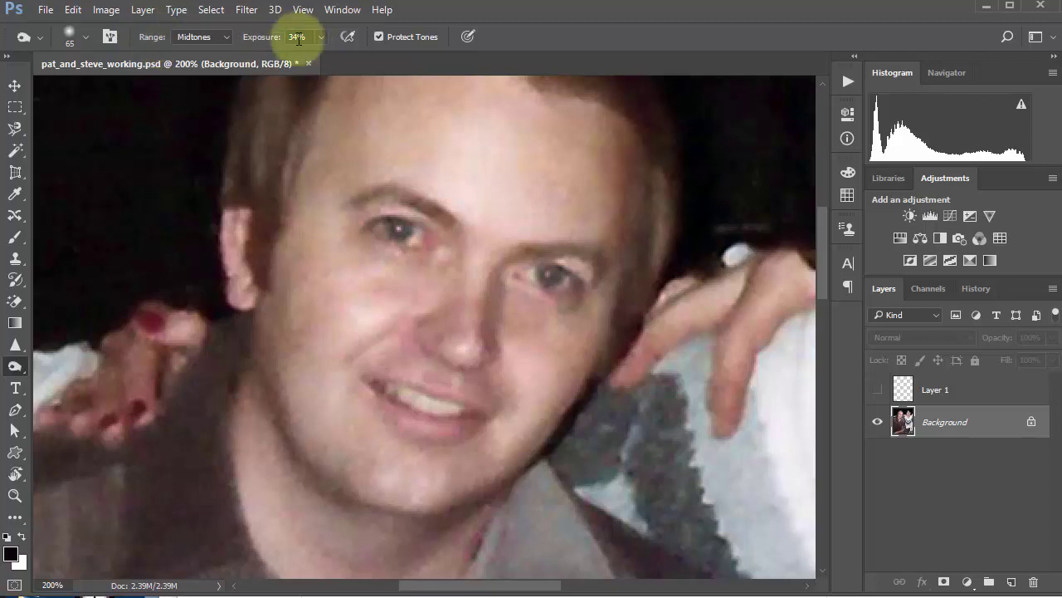
Switch to the Sponge tool and desaturate the skin around the man's eyes at 50% flow
left_click(15, 365)
left_click(92, 398)
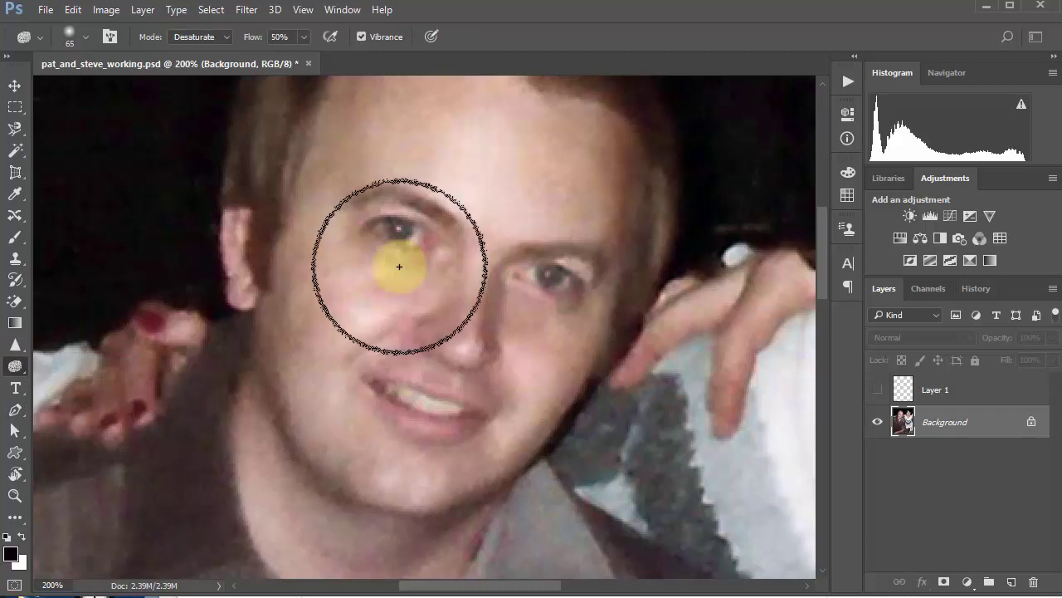
mouse_move(350, 248)
left_mouse_down()
mouse_move(372, 228)
mouse_move(382, 235)
left_mouse_up()
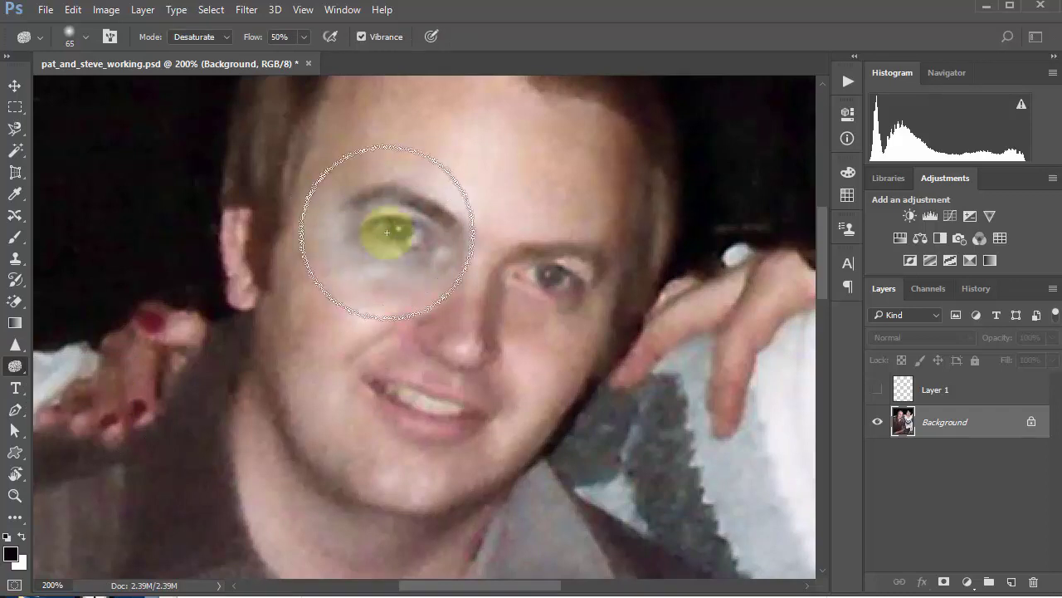
mouse_move(470, 273)
left_mouse_down()
mouse_move(440, 281)
mouse_move(441, 231)
mouse_move(371, 243)
mouse_move(414, 264)
left_mouse_up()
Change the Sponge tool's mode to Saturate and brush over the man's eye area at 50% flow
left_click(227, 36)
left_click(203, 62)
mouse_move(531, 287)
left_mouse_down()
mouse_move(548, 317)
mouse_move(559, 275)
left_mouse_up()
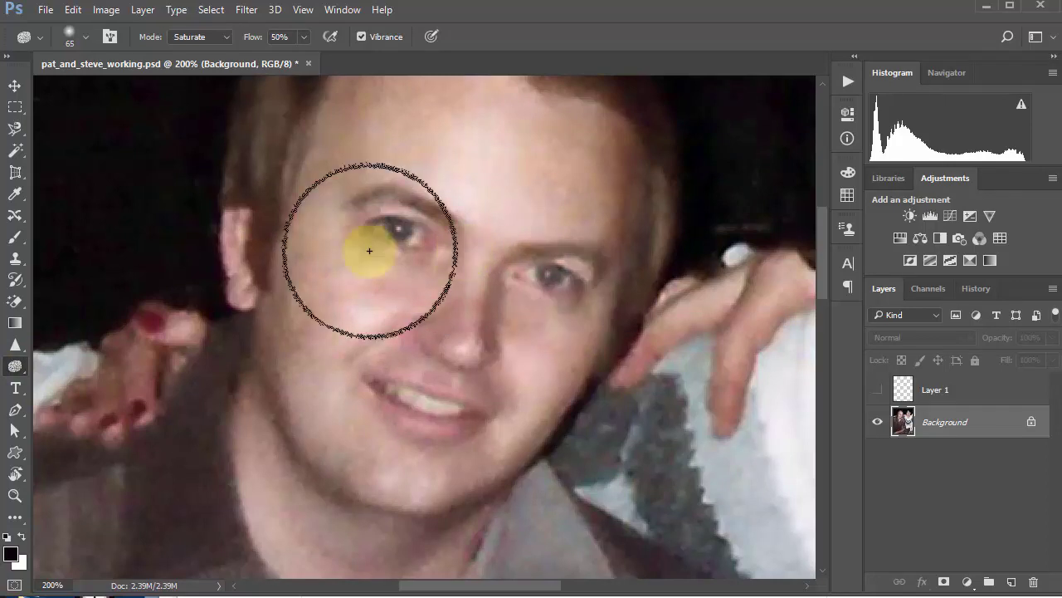
Add the text "Photoshop" across the man's face in white 50 pt Times New Roman Bold
left_click(15, 388)
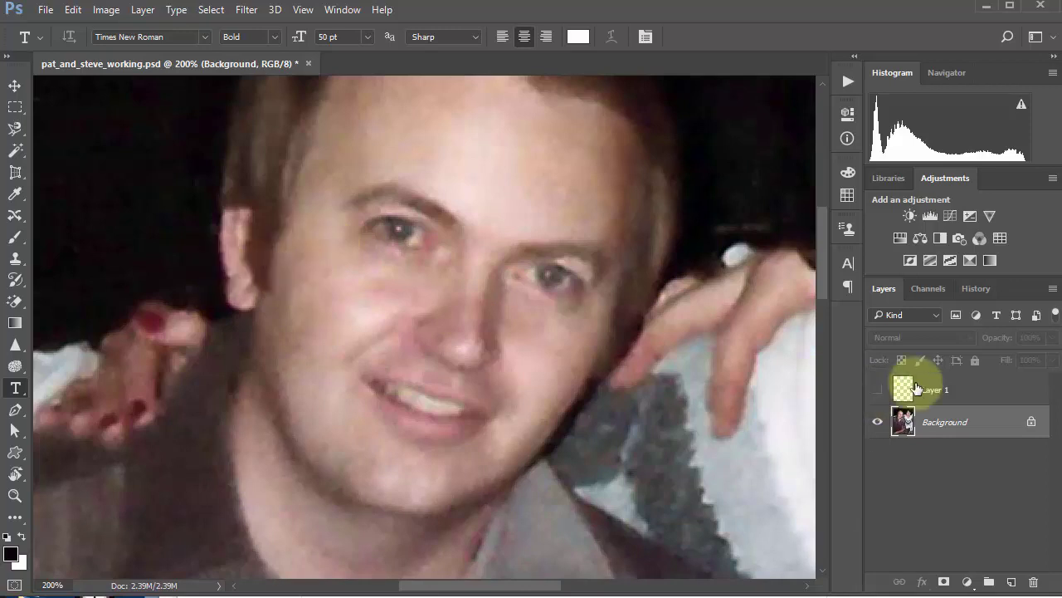
left_click(256, 249)
type("P")
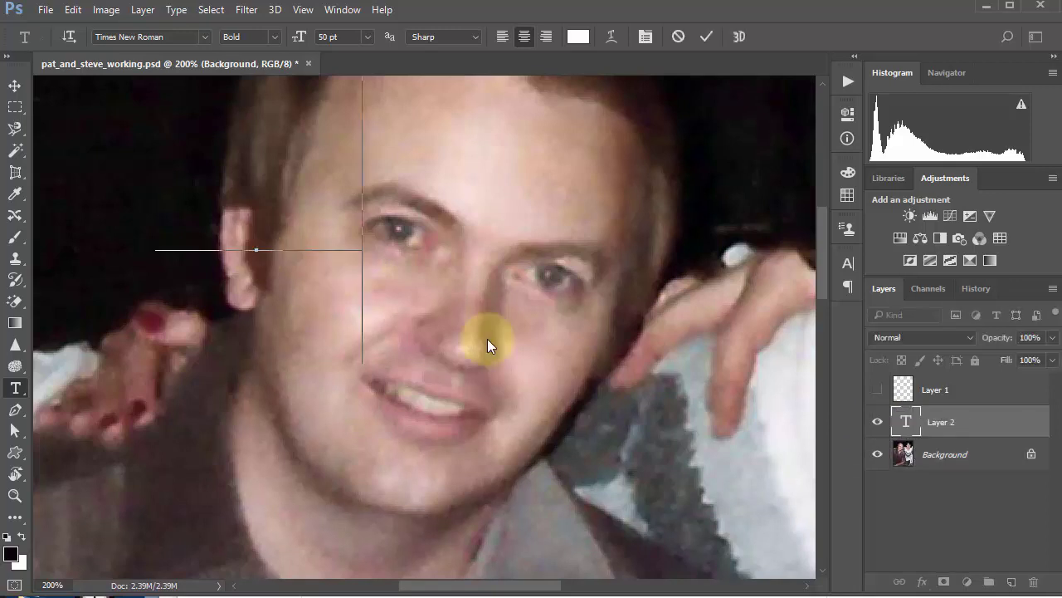
type("hotoshop")
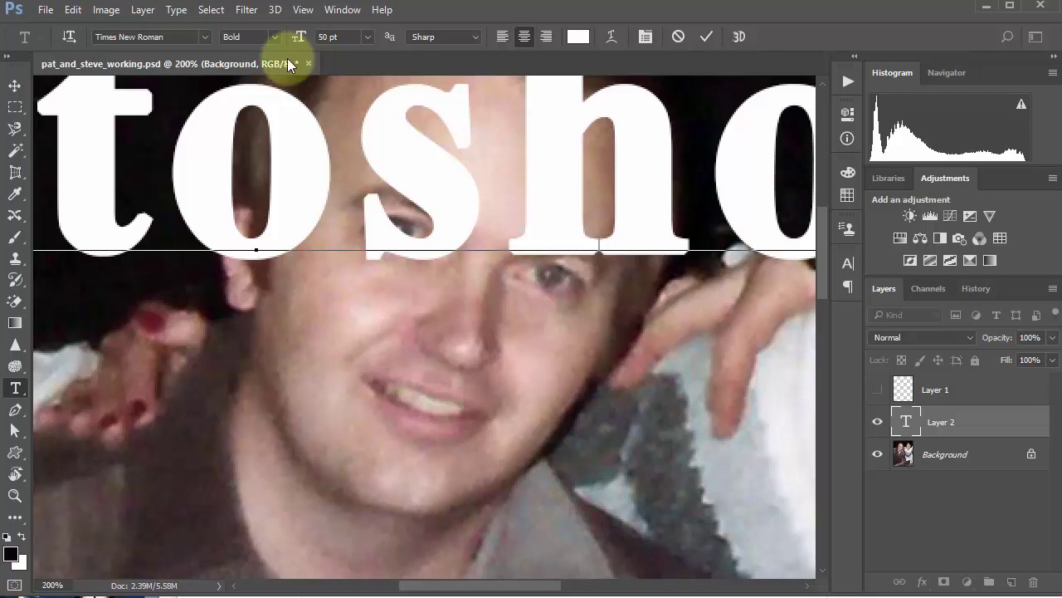
Reduce the "Photoshop" text size to 34 pt and move the word so it spans both people's faces
mouse_move(300, 42)
left_mouse_down()
mouse_move(275, 34)
mouse_move(305, 37)
left_mouse_up()
left_click(366, 100)
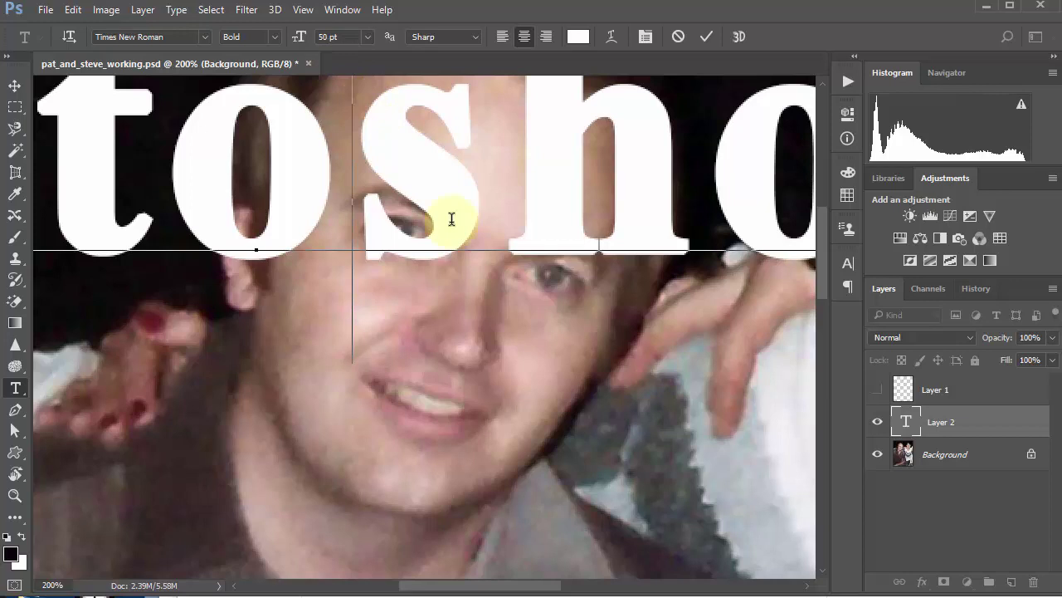
key("ctrl+minus")
key("ctrl+minus")
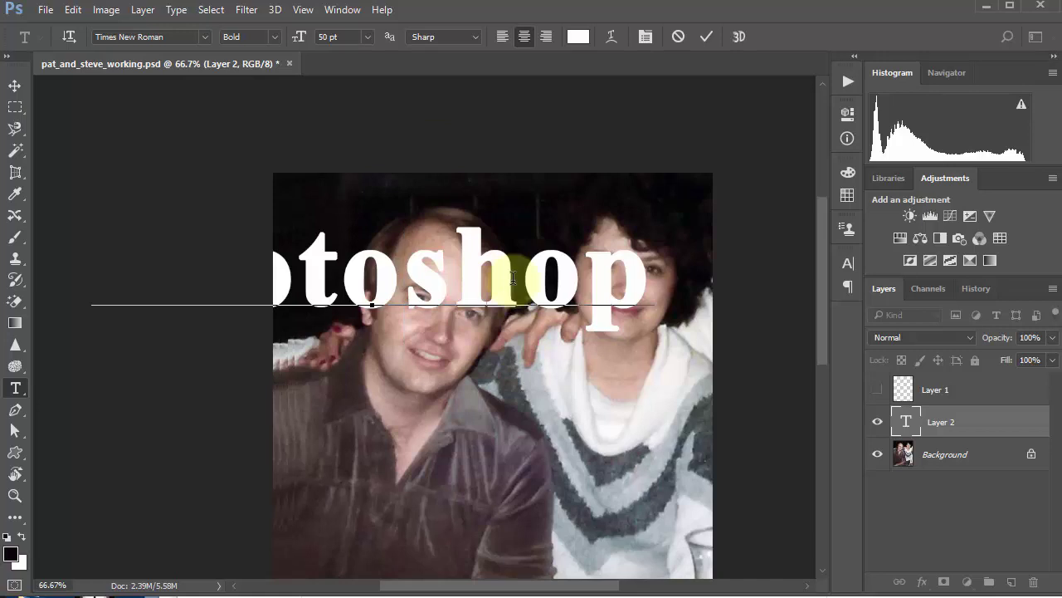
key("ctrl+a")
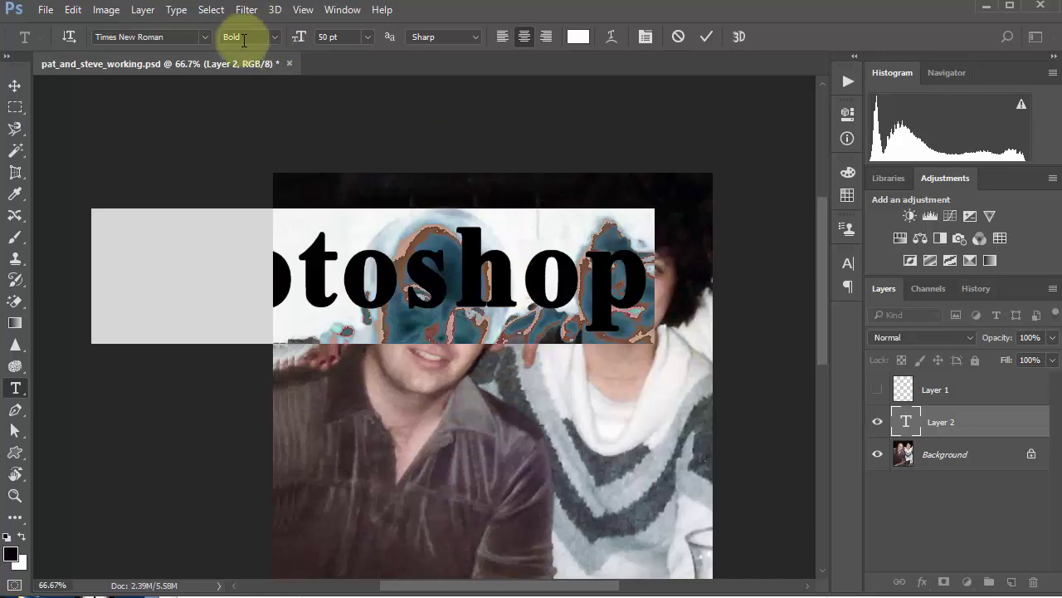
left_click_drag(302, 38, 284, 38)
left_click(419, 368)
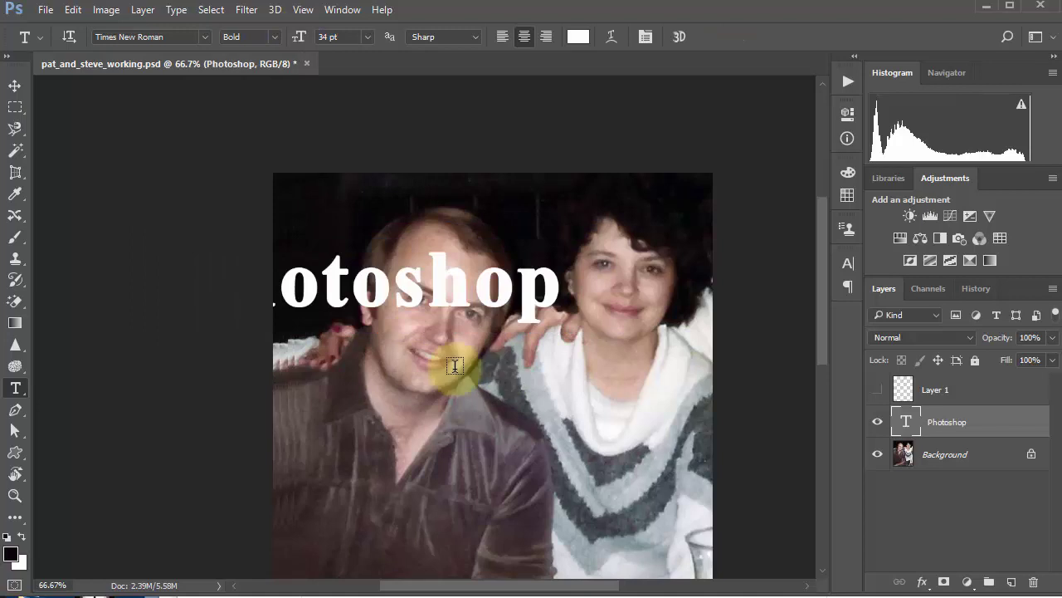
left_click(15, 85)
left_click_drag(410, 294, 483, 285)
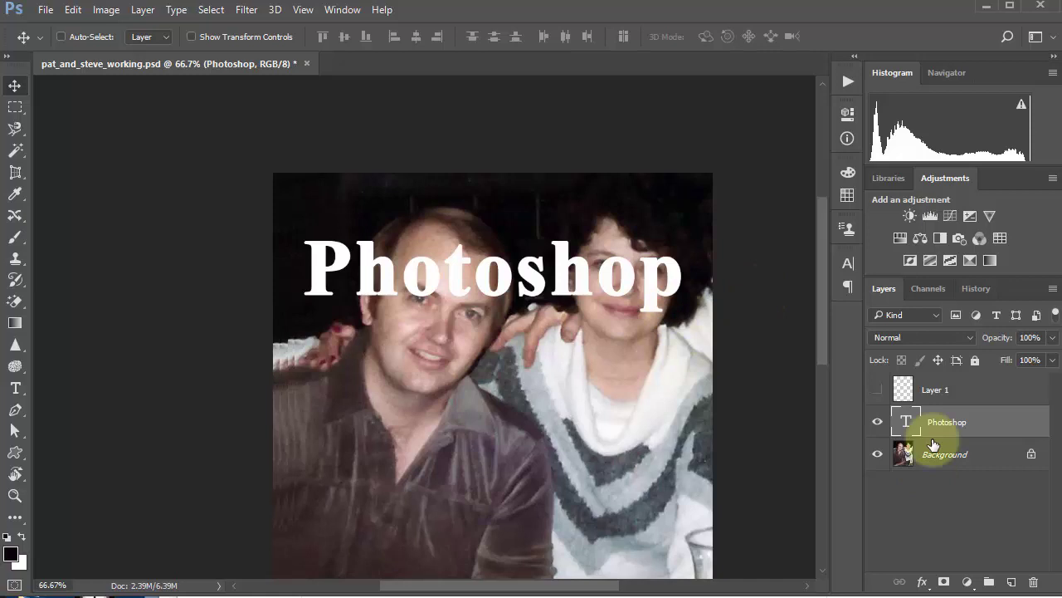
Extend the text to "Photoshop is the greates" on its single line, and copy the whole line
double_click(904, 422)
left_click(692, 280)
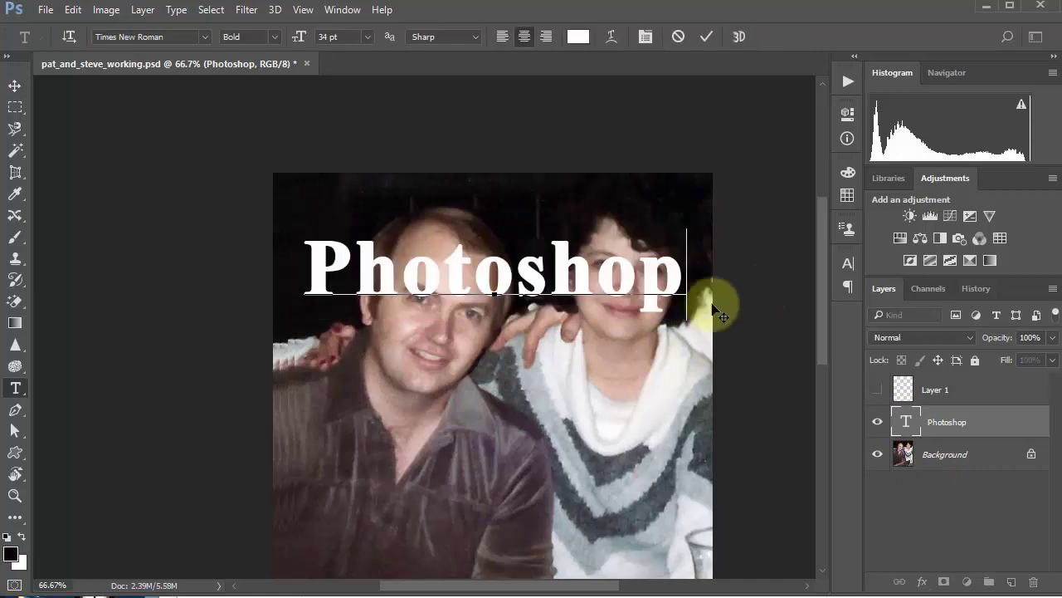
type("is the g")
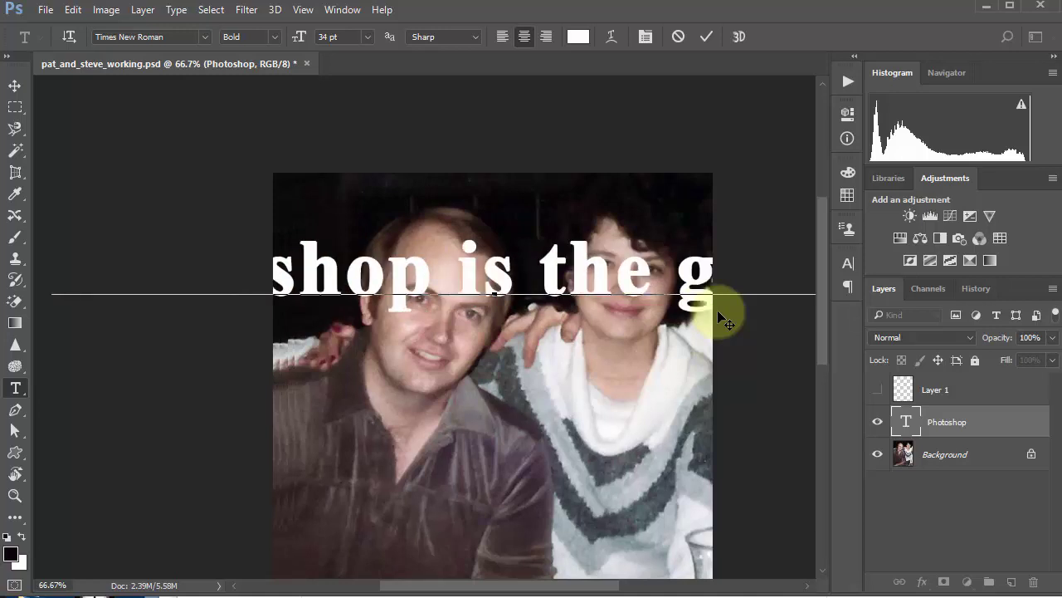
key("ctrl+a")
key("ctrl+c")
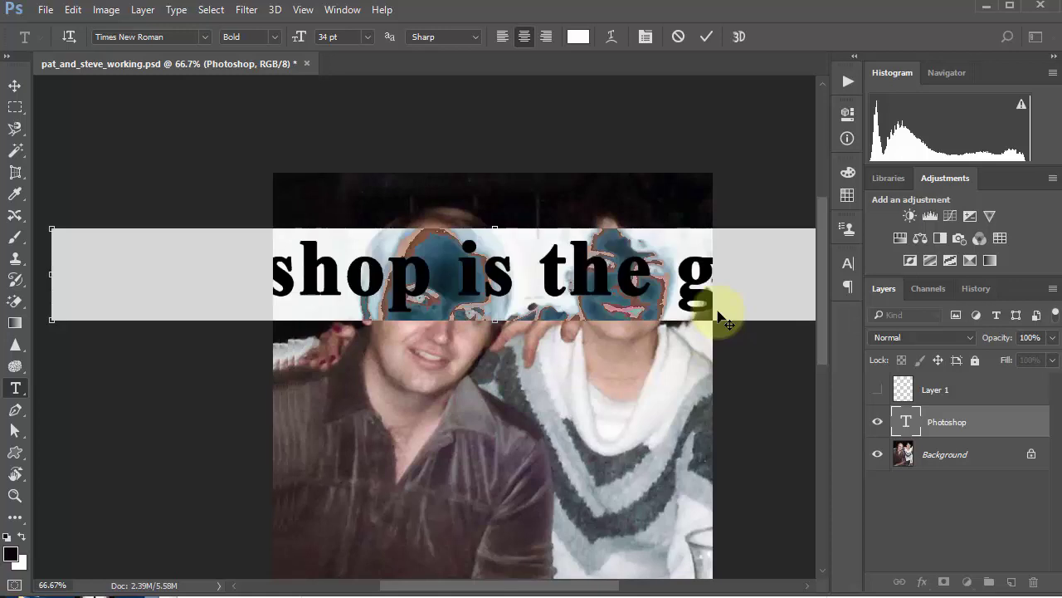
left_click(10, 85)
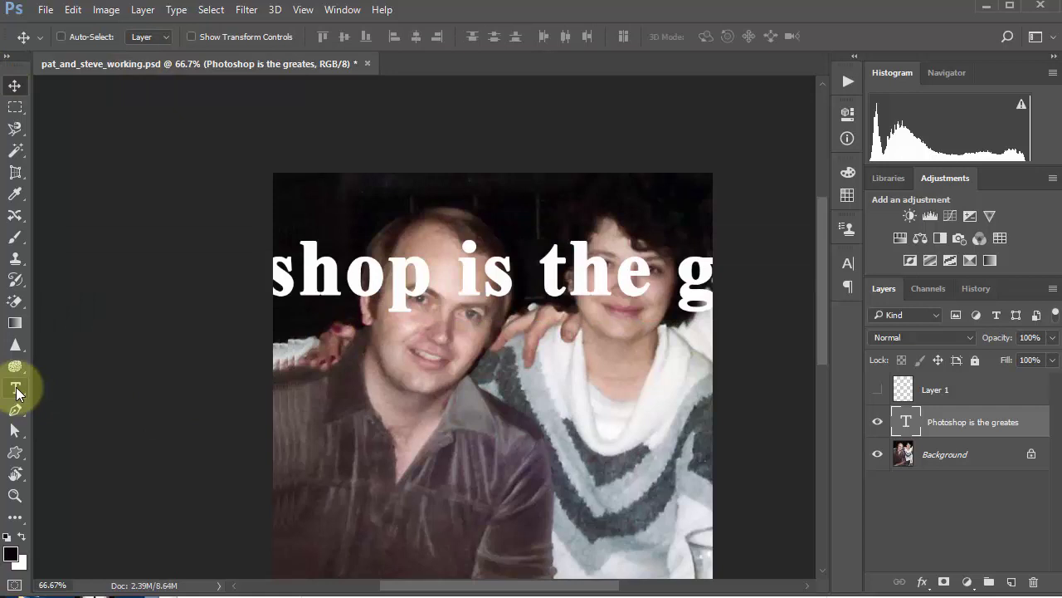
Create a paragraph text box across both people's torsos with the Horizontal Type tool and paste the copied text into it
left_click(16, 391)
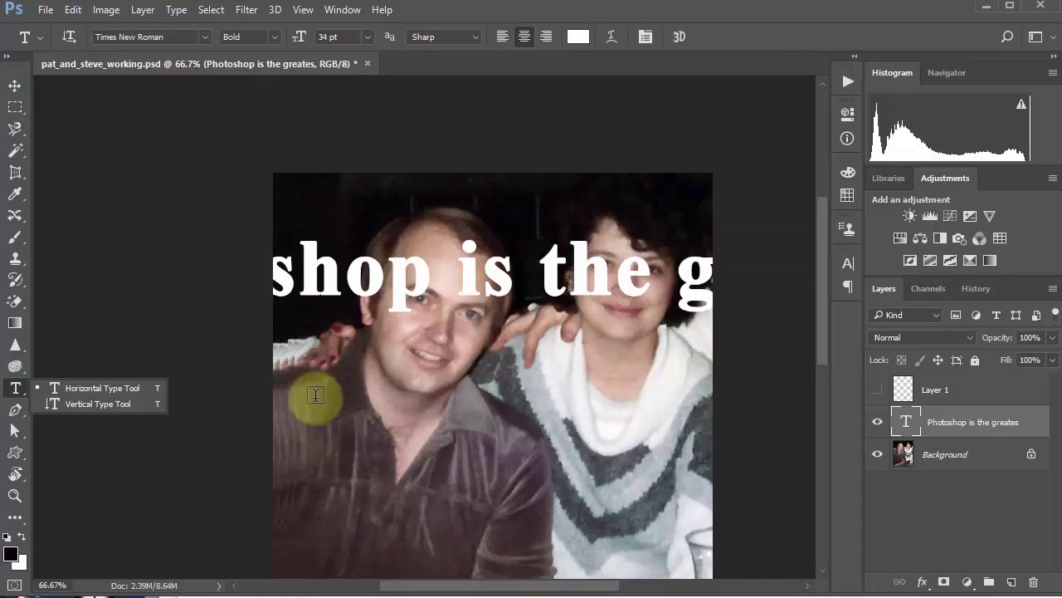
left_click_drag(299, 334, 690, 565)
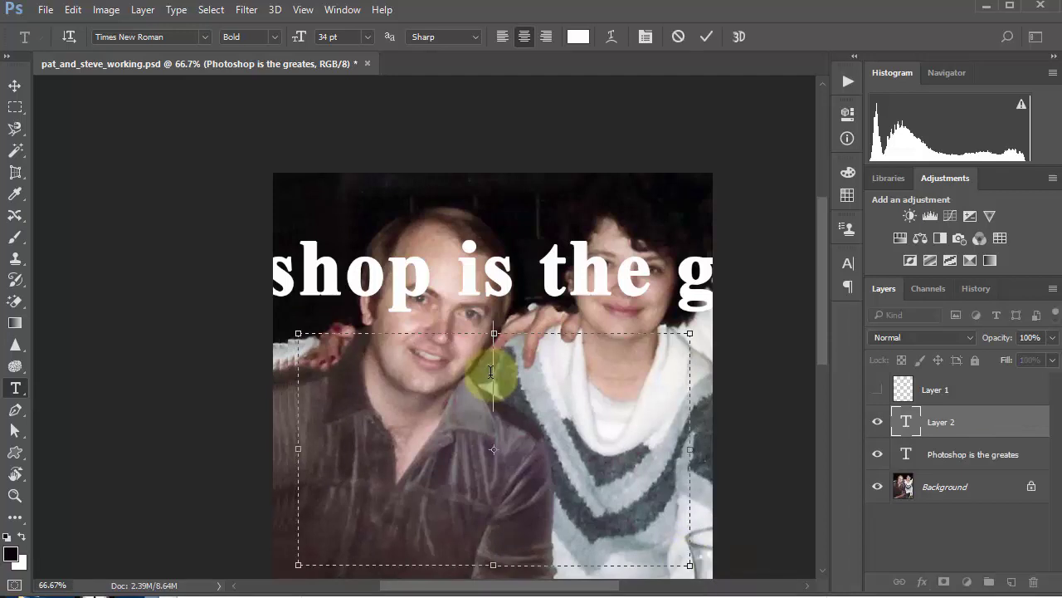
key("ctrl+v")
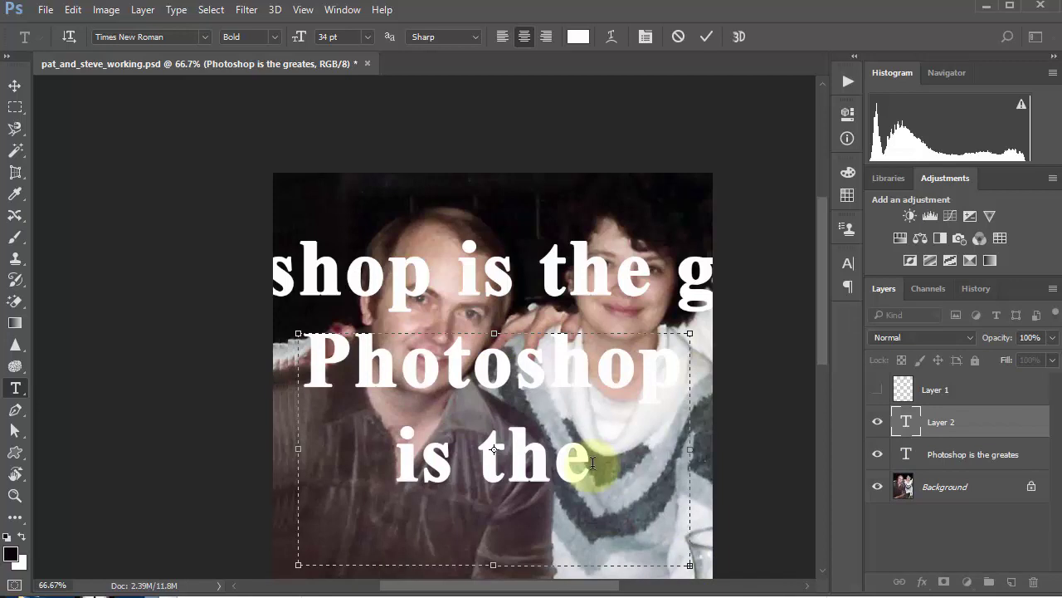
Change the colour of the pasted paragraph text to near-black and commit the text
left_click_drag(593, 465, 285, 356)
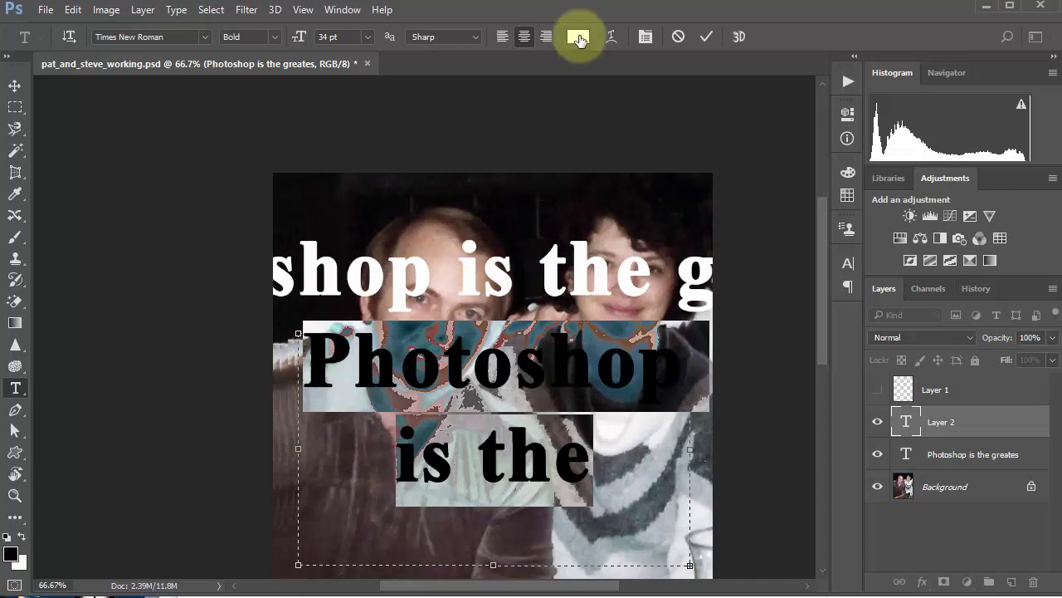
left_click(579, 38)
left_click(249, 591)
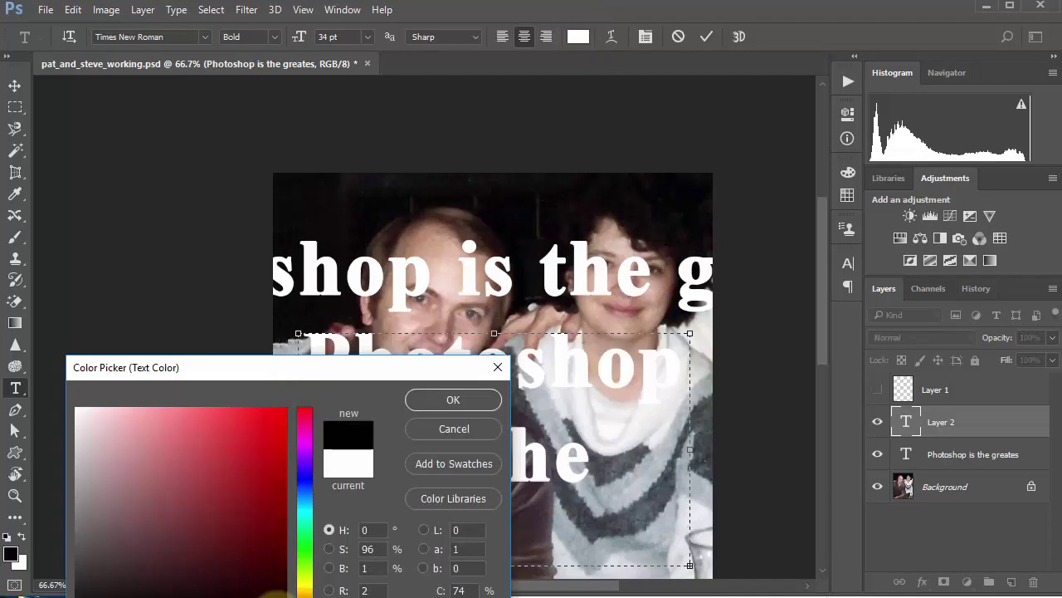
left_click(449, 400)
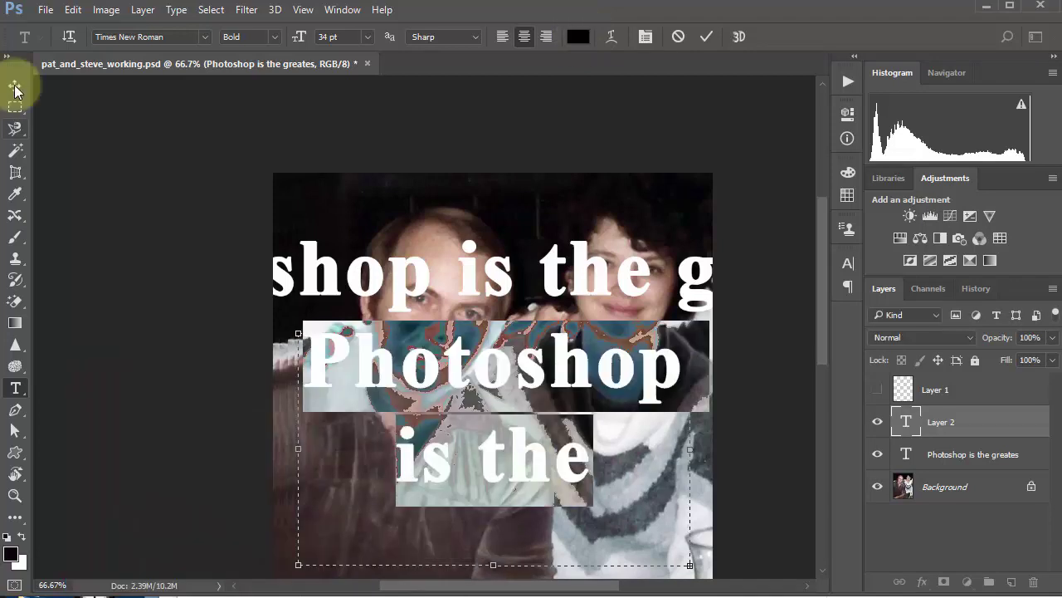
left_click(15, 86)
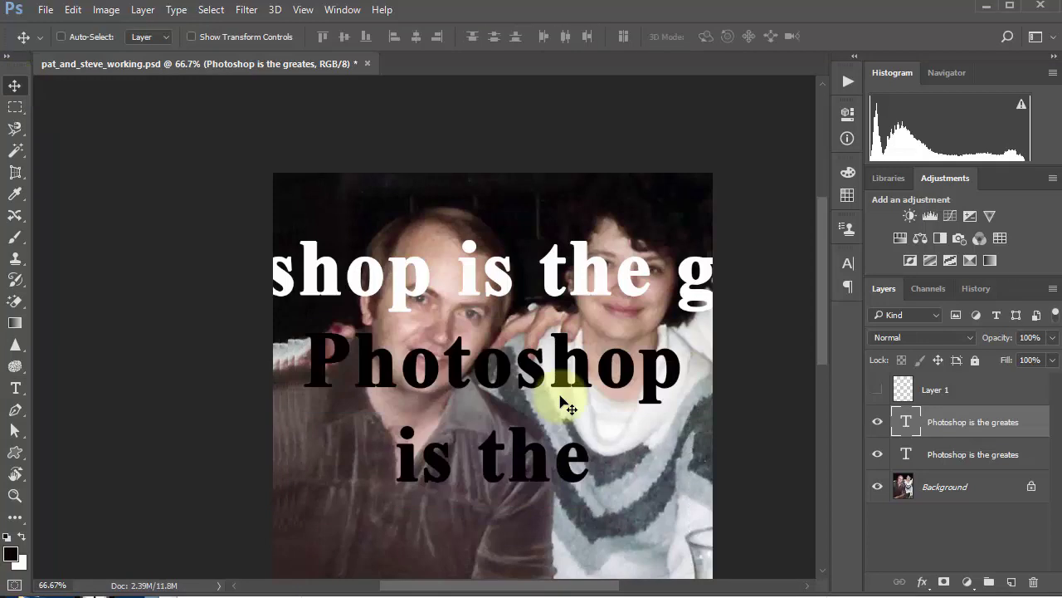
Reopen the paragraph text layer for editing and set its text colour to bright red
double_click(901, 421)
left_click(578, 36)
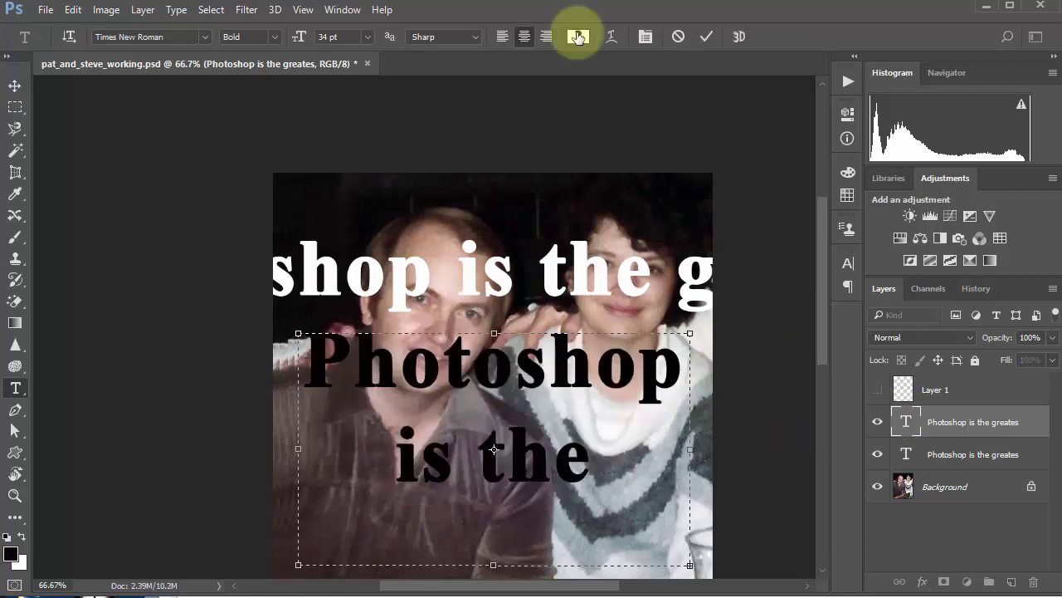
left_click(279, 412)
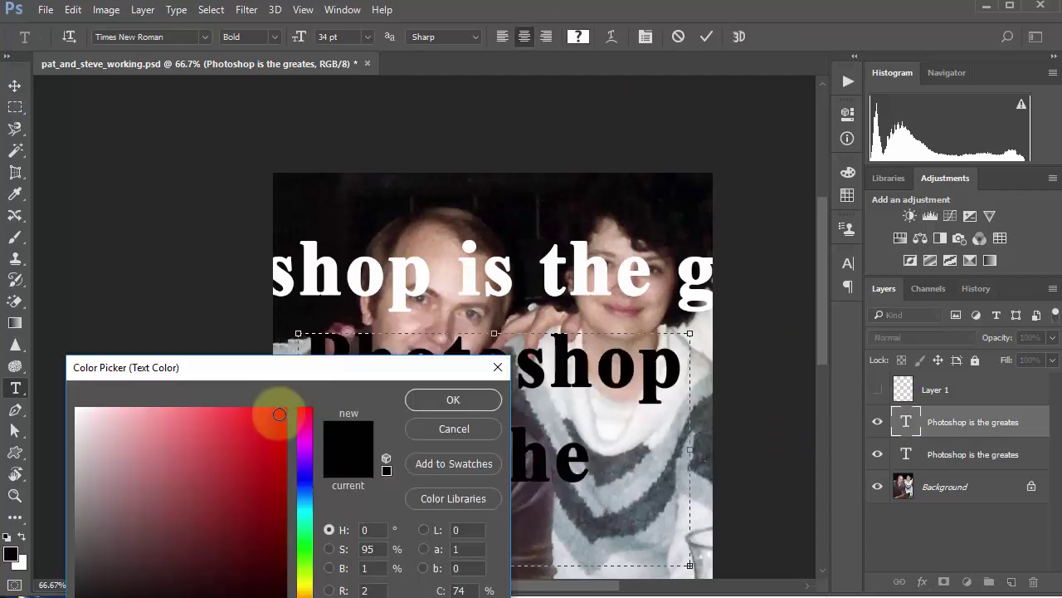
left_click(479, 397)
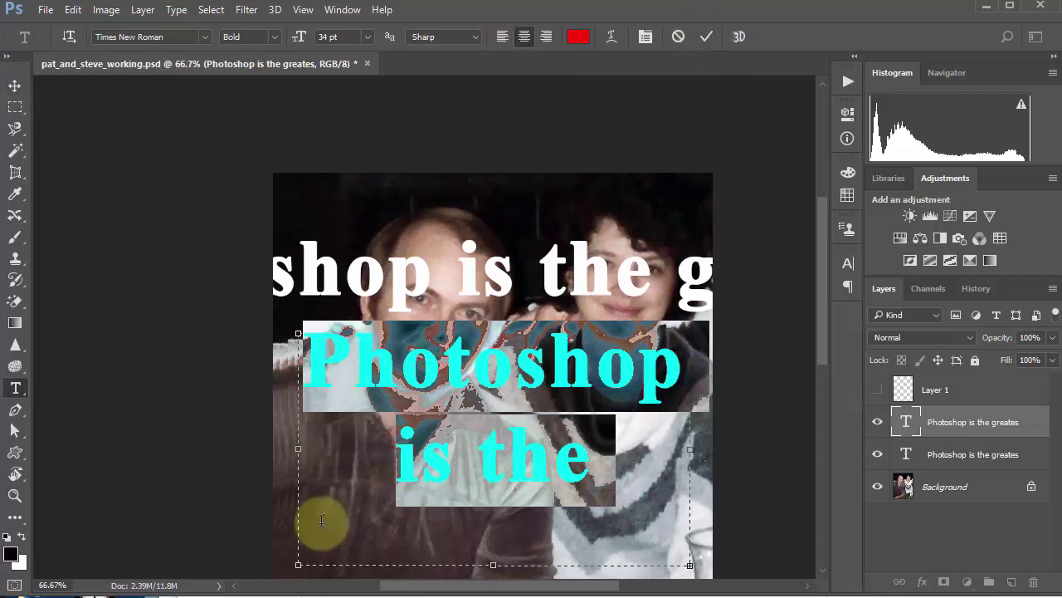
Try clearing the red text from the paragraph box, undo the deletion, and finish editing the text
key("BackSpace")
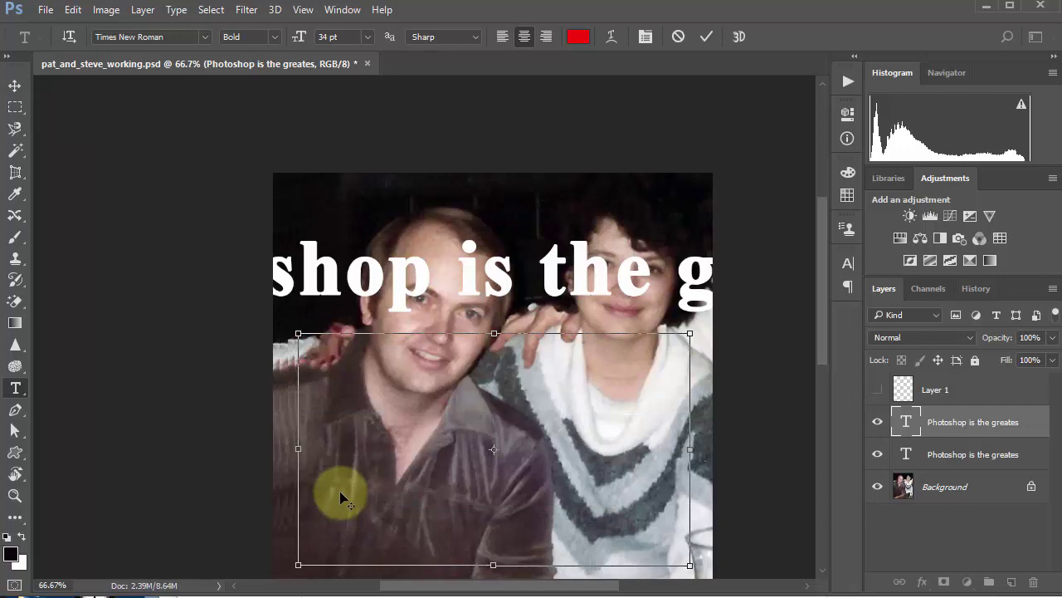
key("ctrl+z")
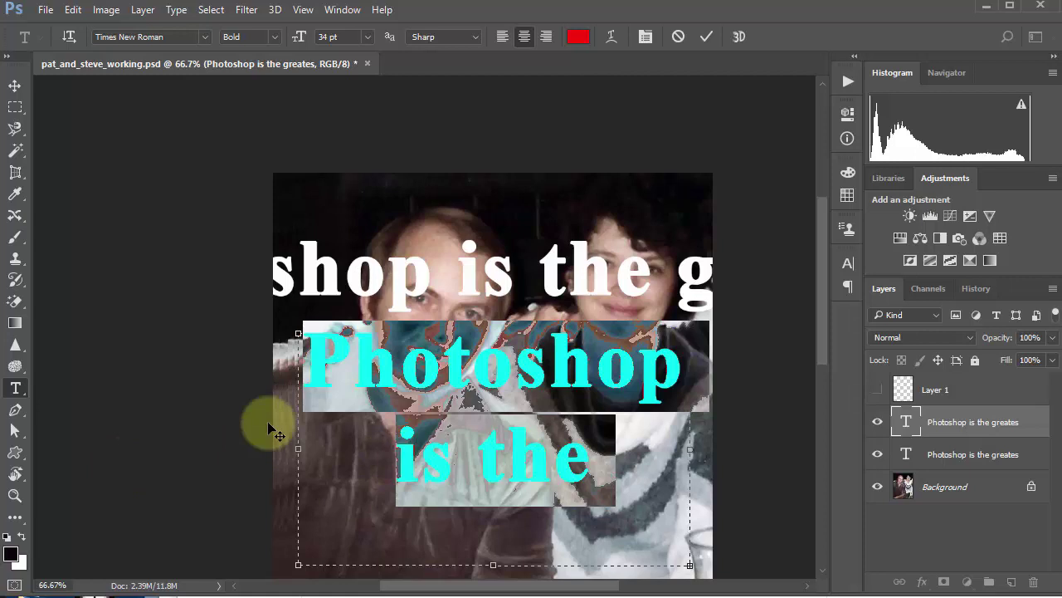
left_click(370, 217)
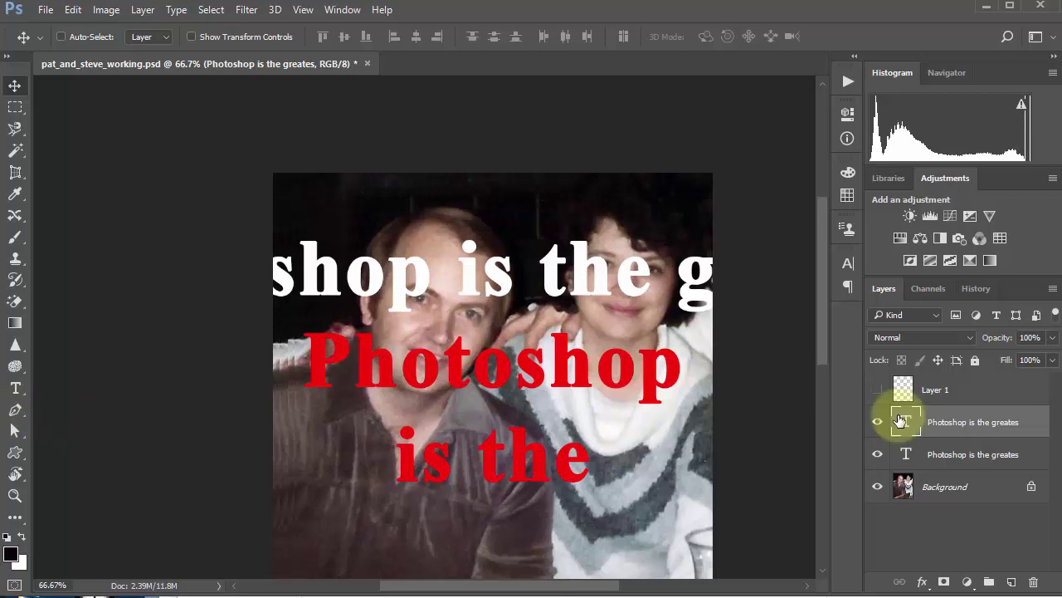
Delete both text layers, leaving Layer 1 and the Background
key("Delete")
key("Delete")
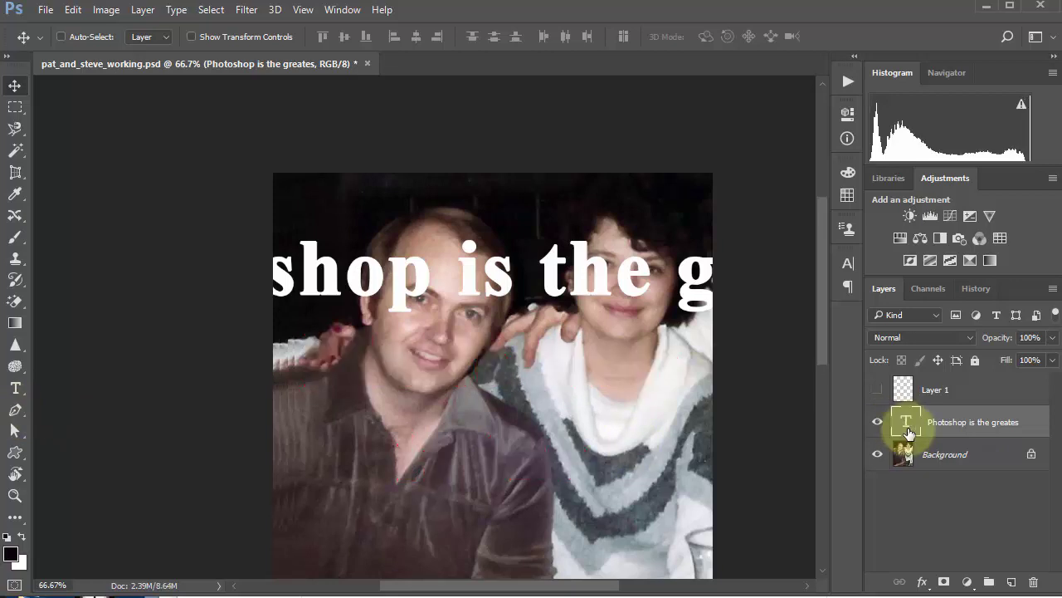
Draw a closed, straight-sided, five-point path across the man's forehead and eyes with the Pen tool
left_click(19, 410)
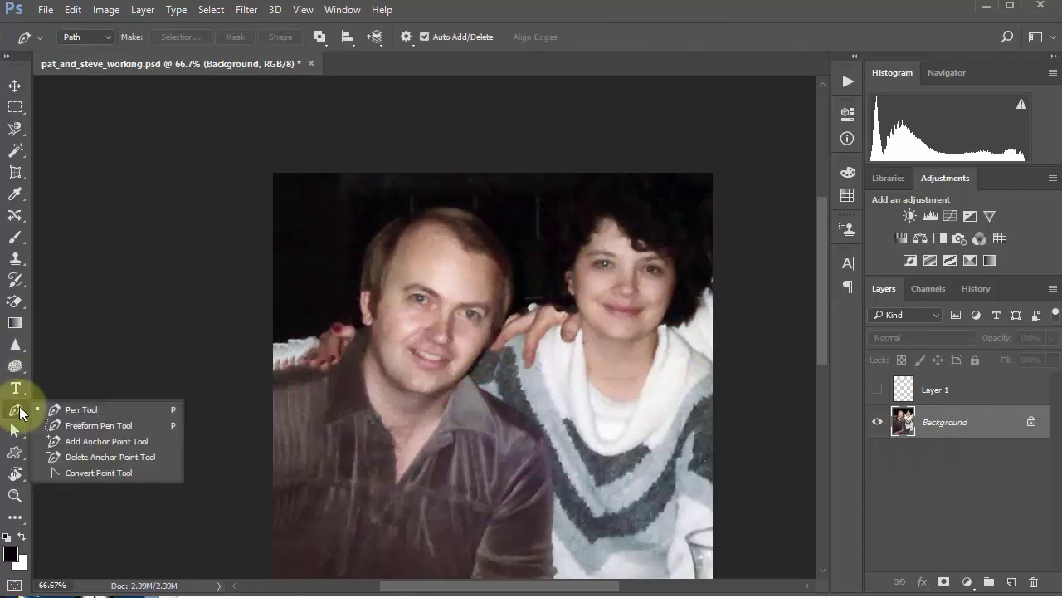
left_click(102, 409)
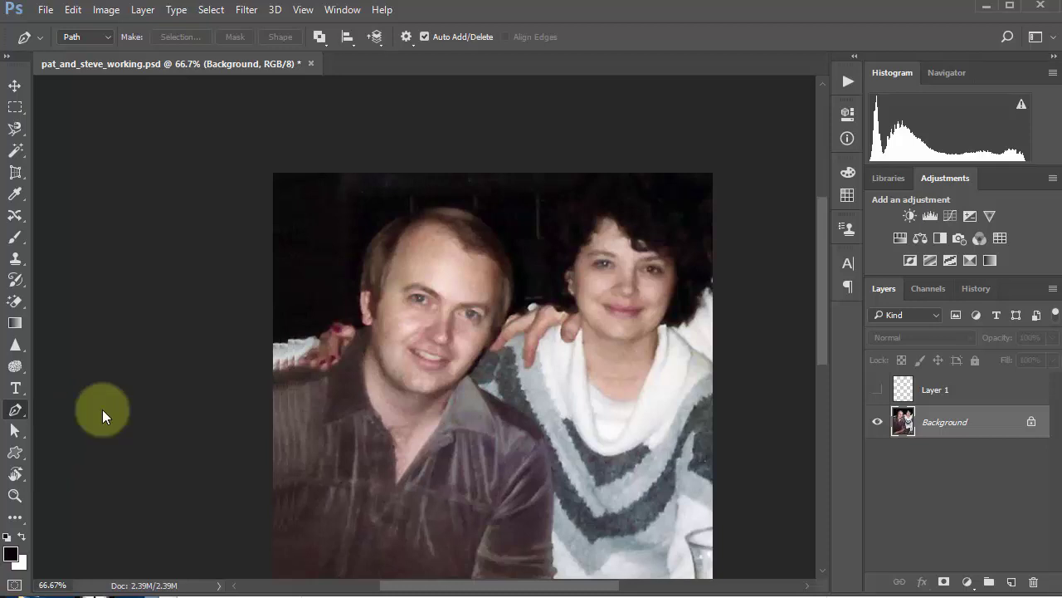
left_click(434, 308, "ctrl")
left_click(428, 306, "ctrl")
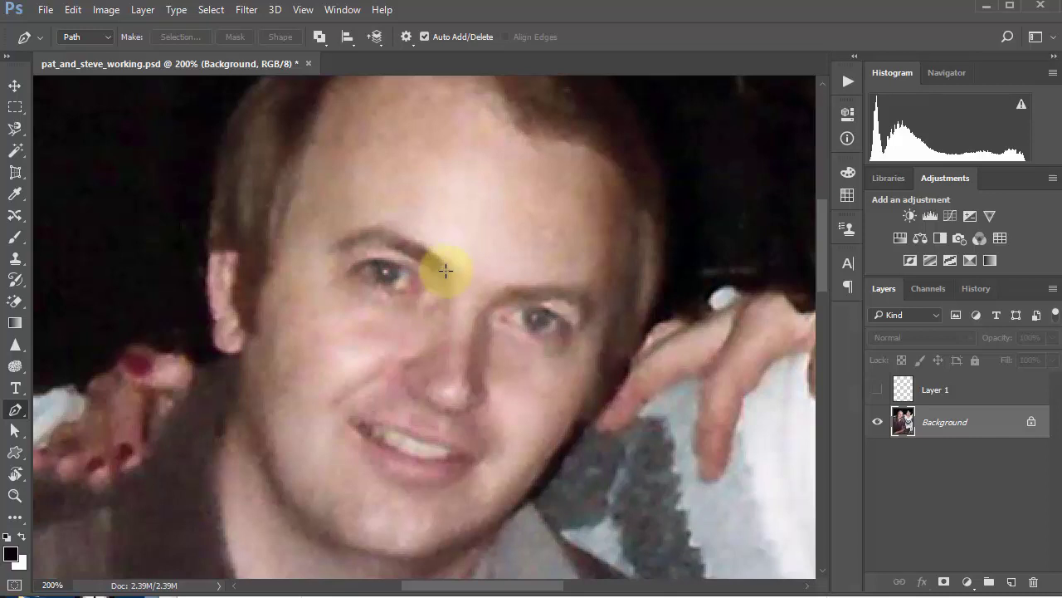
left_click(389, 140)
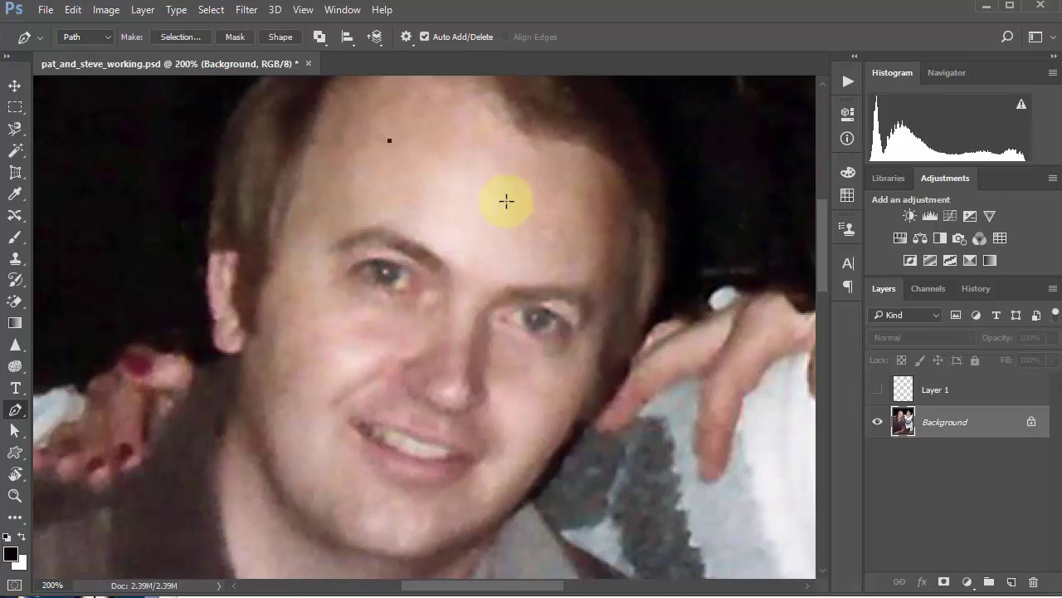
left_click(509, 200)
left_click(609, 241)
left_click(485, 306)
left_click(319, 263)
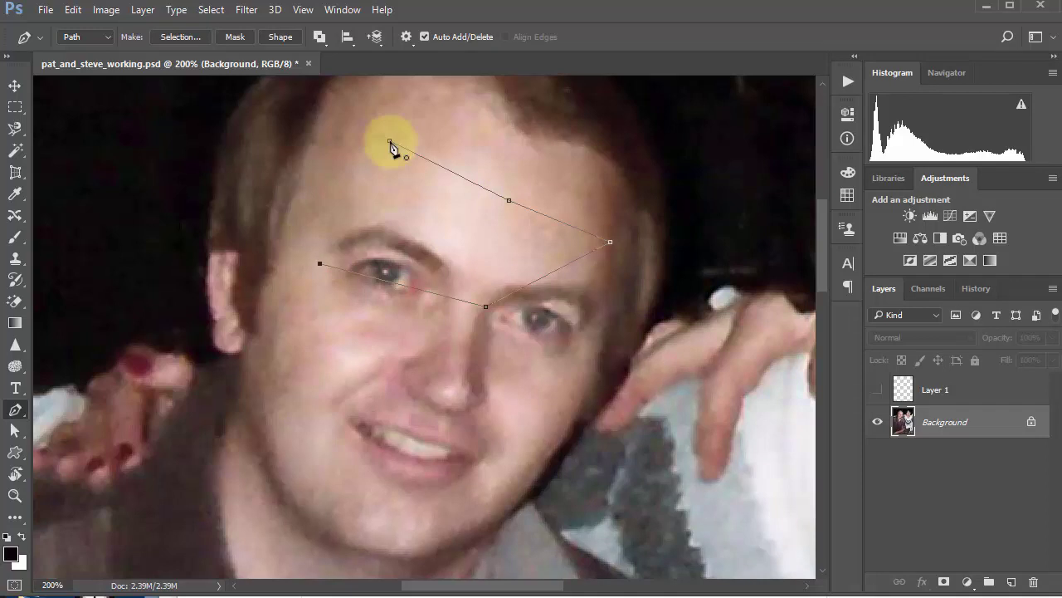
left_click(390, 141)
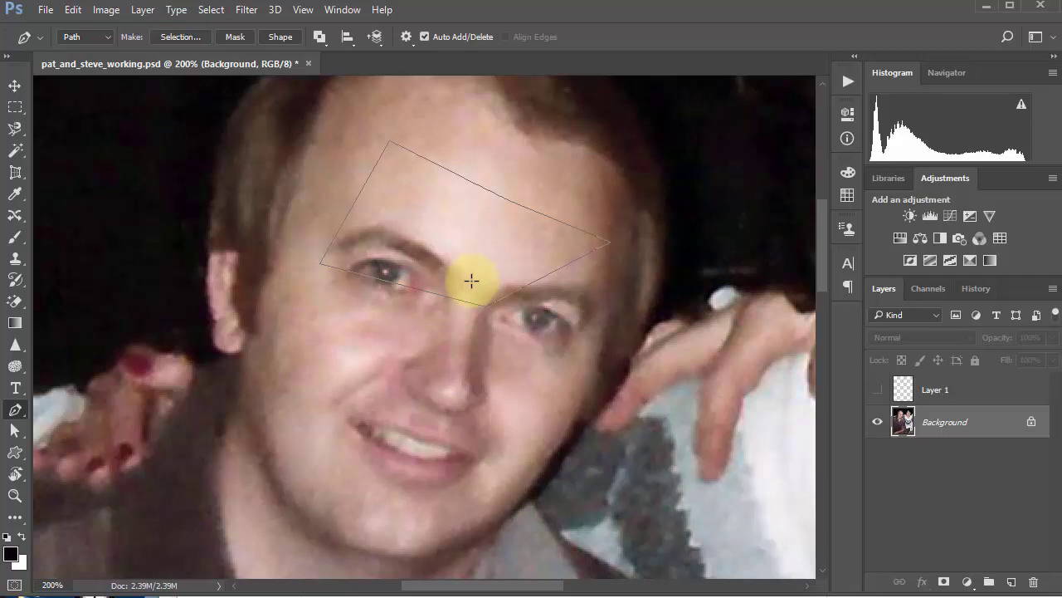
Undo all the anchor points of the straight-sided path on the man's forehead
key("ctrl+alt+z")
key("ctrl+alt+z")
key("ctrl+alt+z")
key("ctrl+alt+z")
key("ctrl+alt+z")
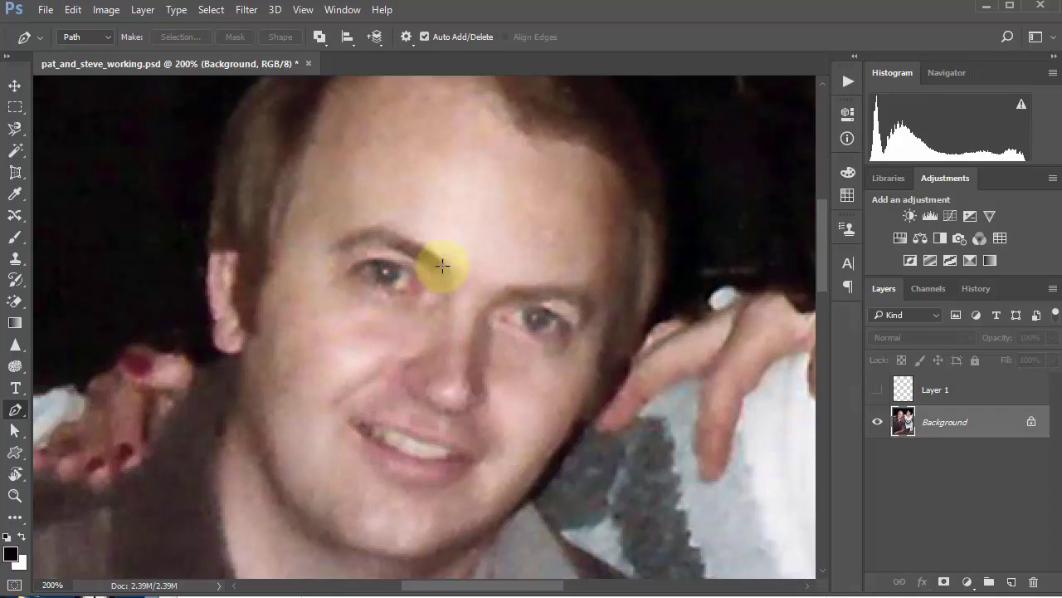
Trace a closed, curved Pen path around the man's eyebrow nearest his visible ear
left_click(446, 262)
left_click_drag(412, 241, 352, 253)
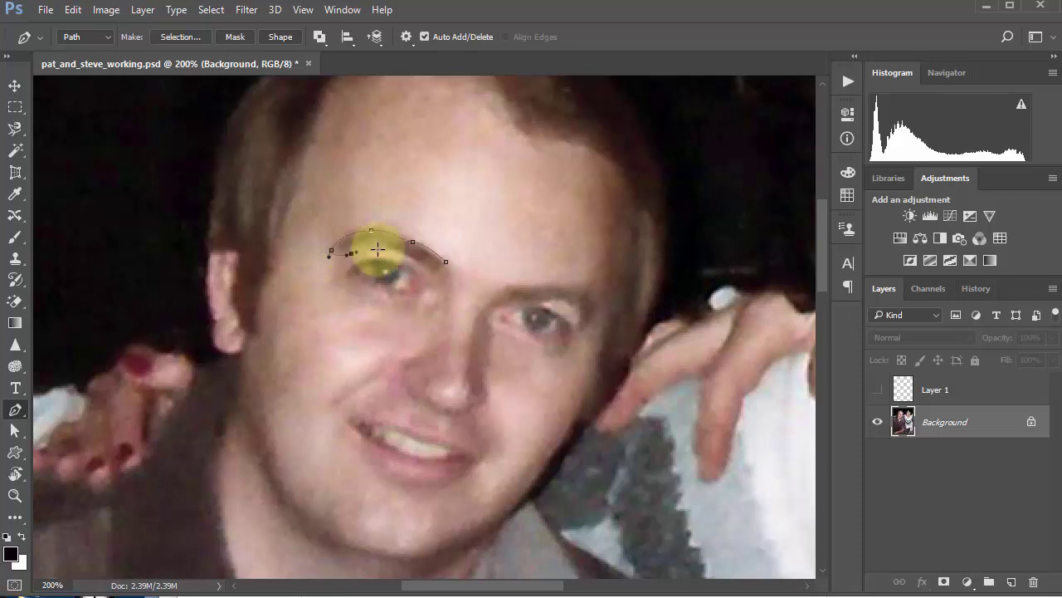
left_click(376, 244)
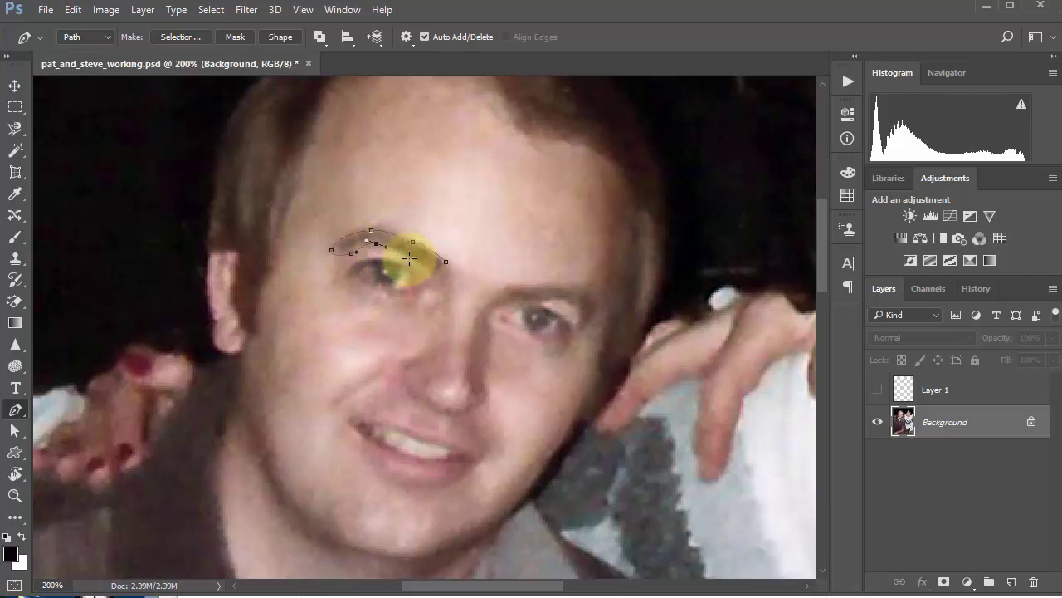
left_click(410, 260)
left_click_drag(416, 266, 448, 274)
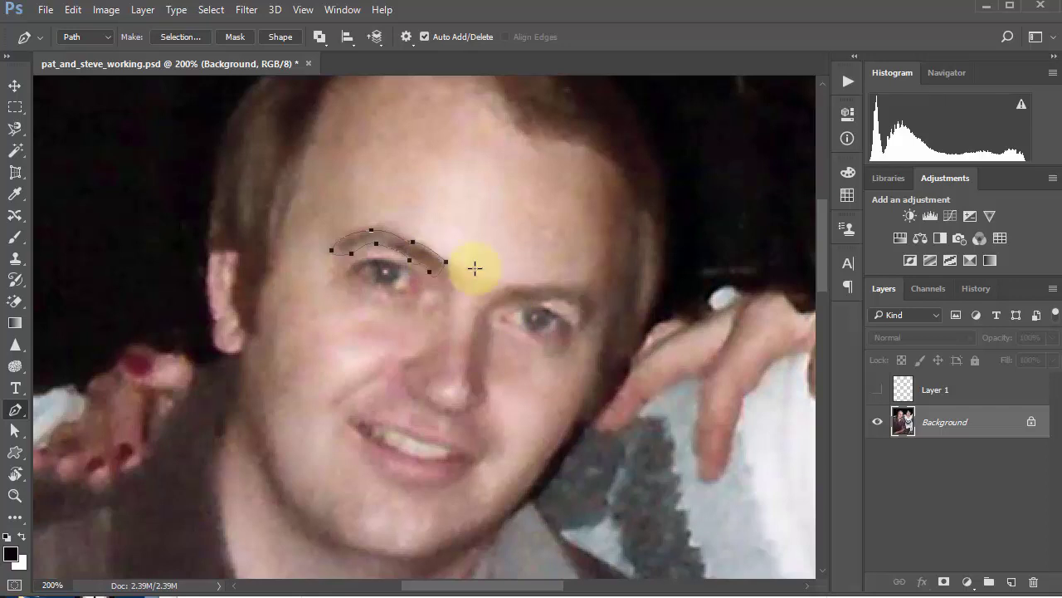
Open the Paths panel to display the eyebrow's path
left_click(342, 9)
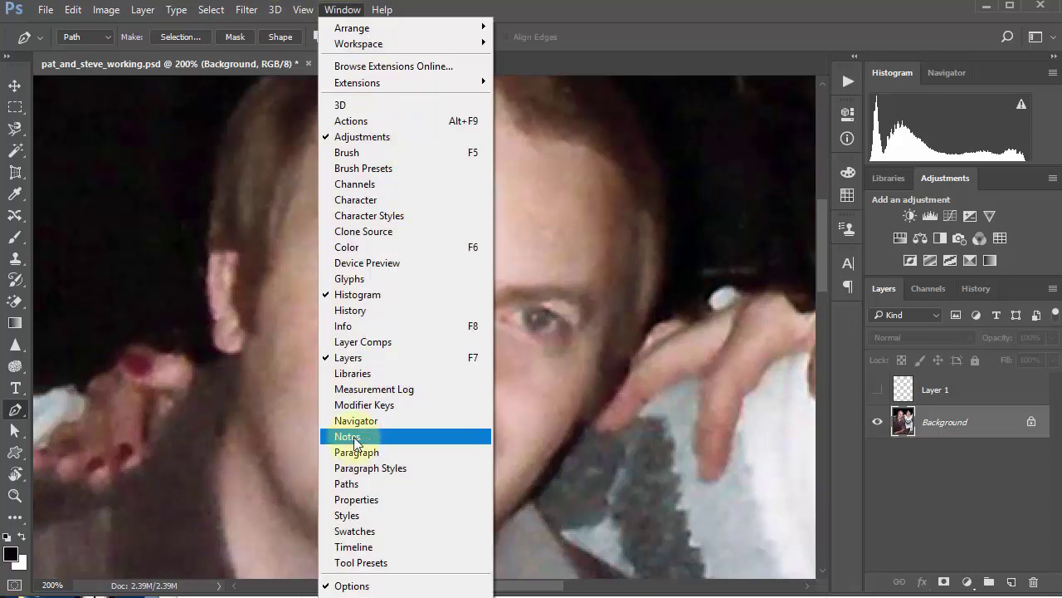
left_click(381, 483)
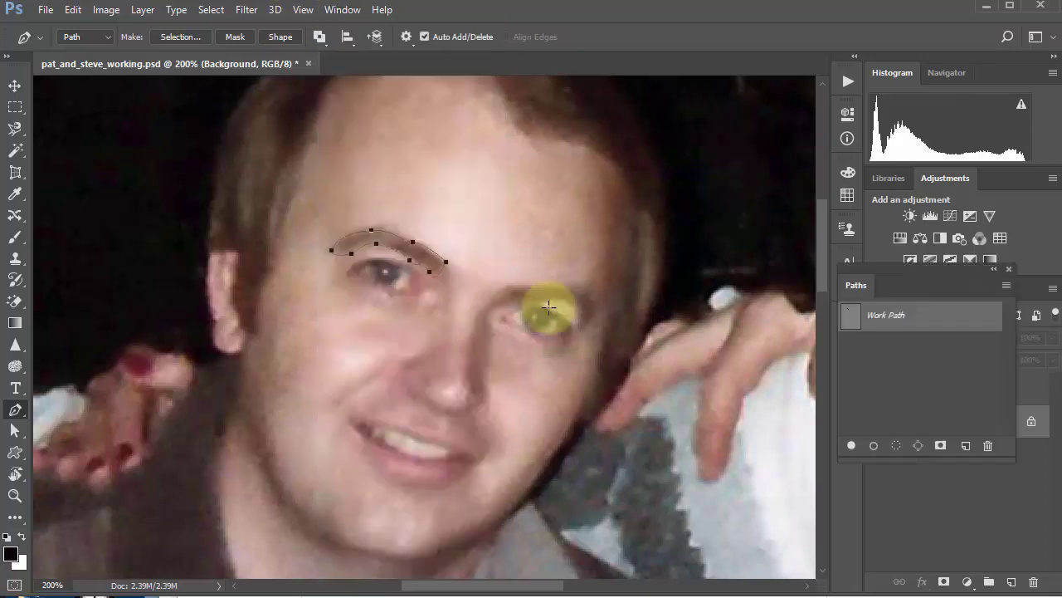
Move the floating Paths panel beside the man's face and load the eyebrow's Work Path as a selection
left_click_drag(863, 286, 636, 204)
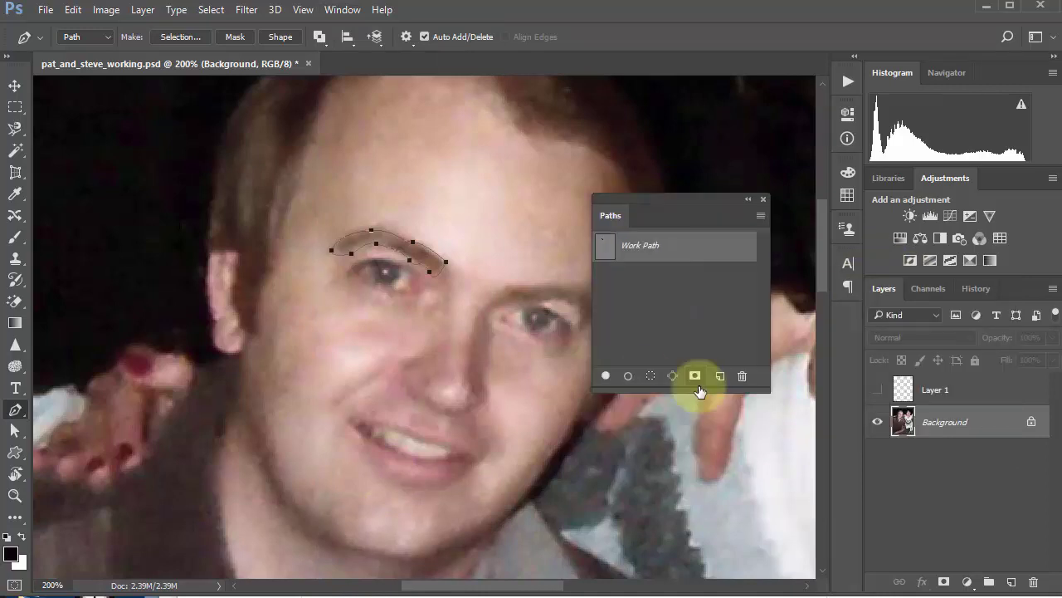
left_click(652, 377)
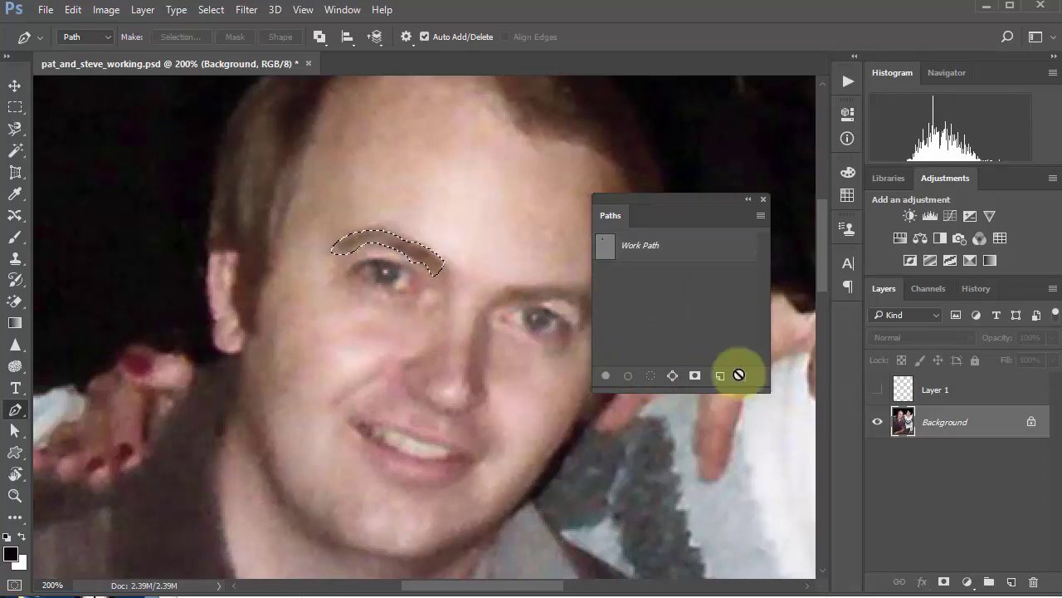
Delete the Work Path, close the Paths panel and clear the eyebrow selection
left_click(671, 245)
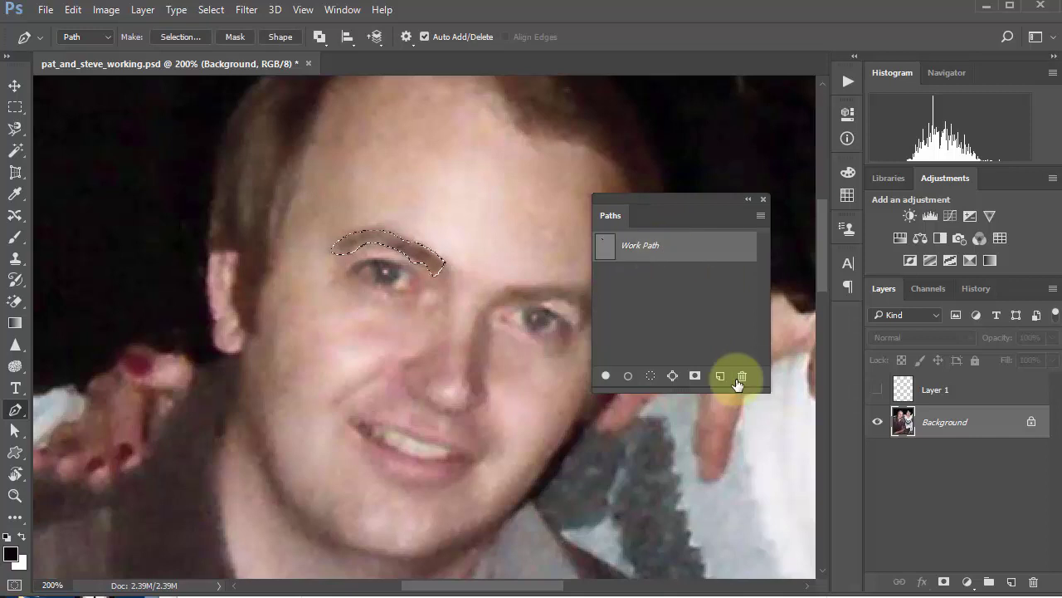
left_click(740, 378)
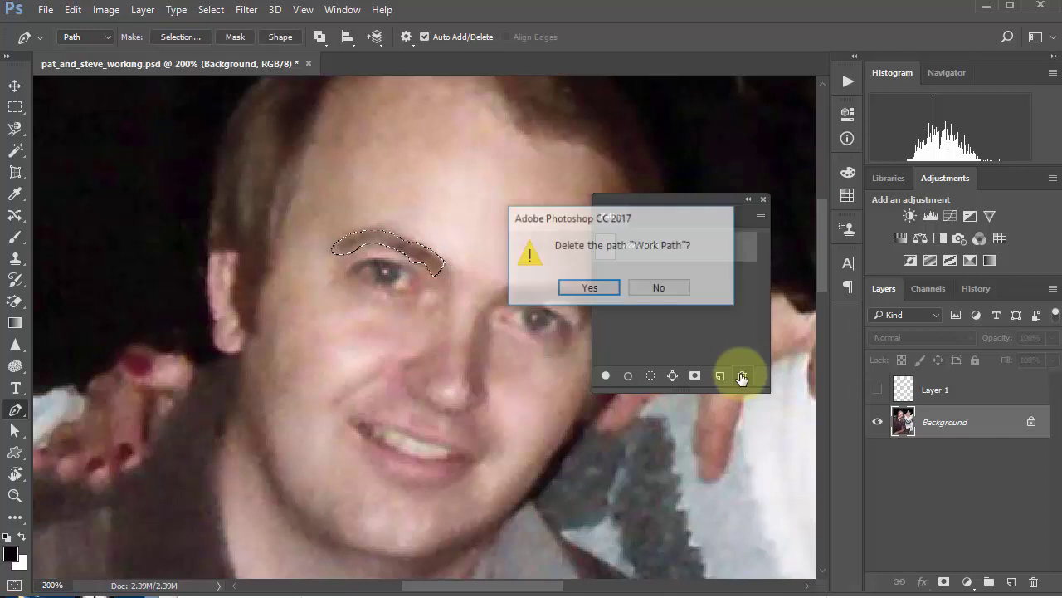
left_click(611, 288)
left_click(763, 199)
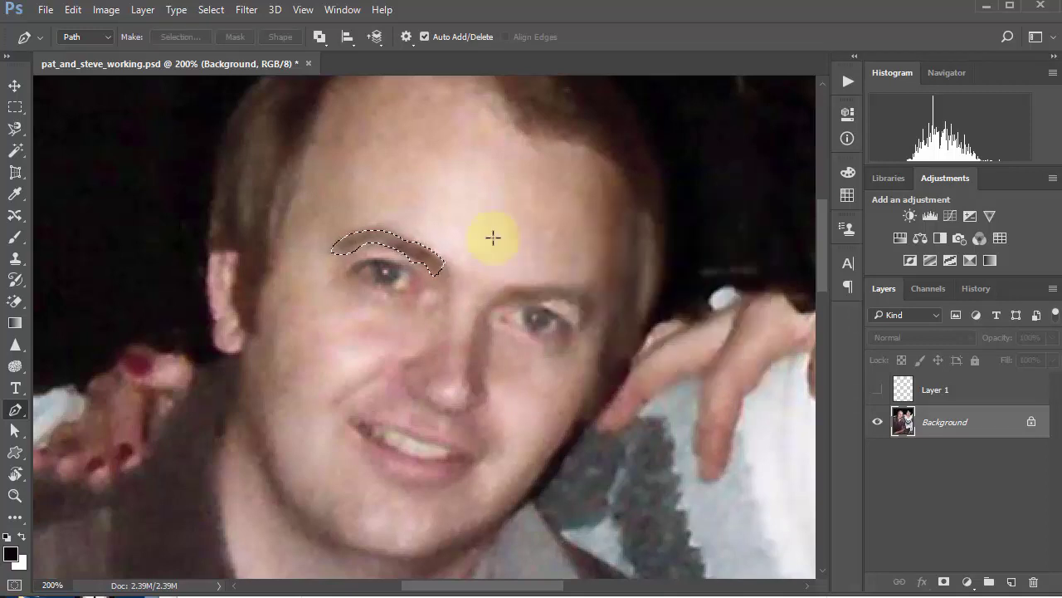
key("ctrl+d")
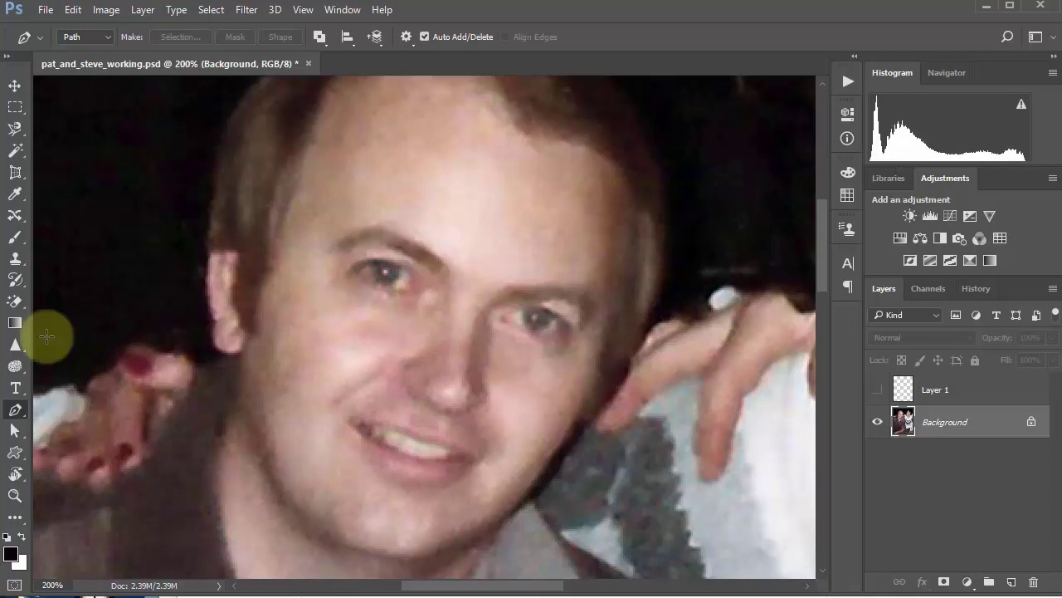
right_click(15, 413)
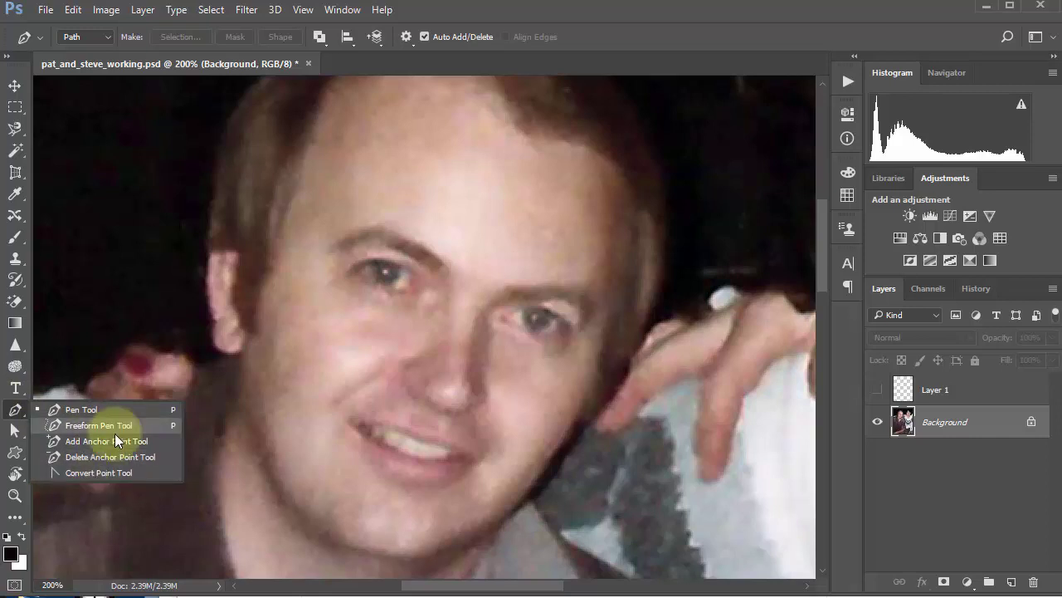
left_click(12, 434)
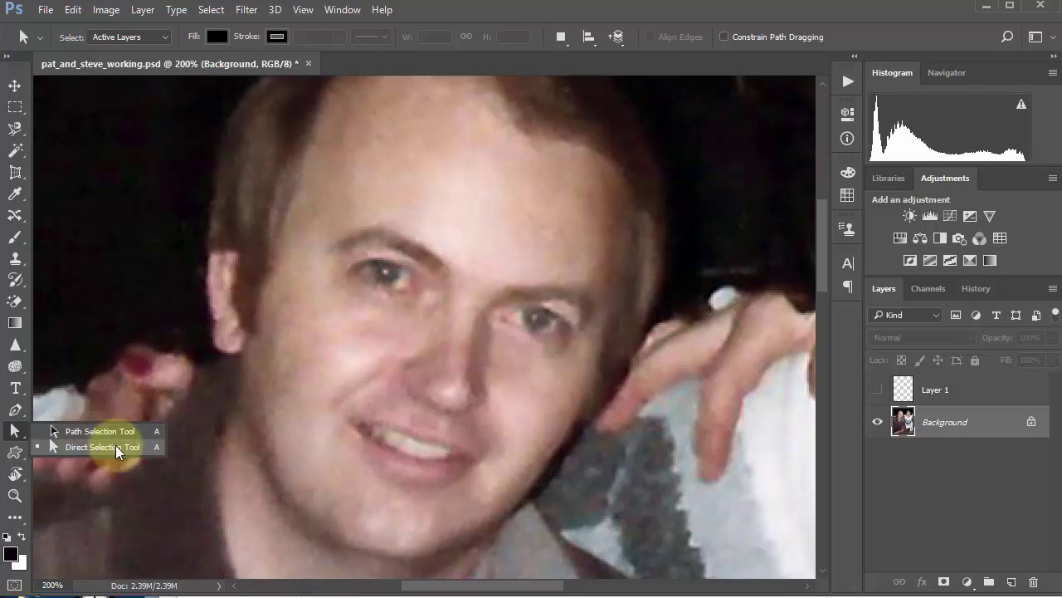
left_click(13, 455)
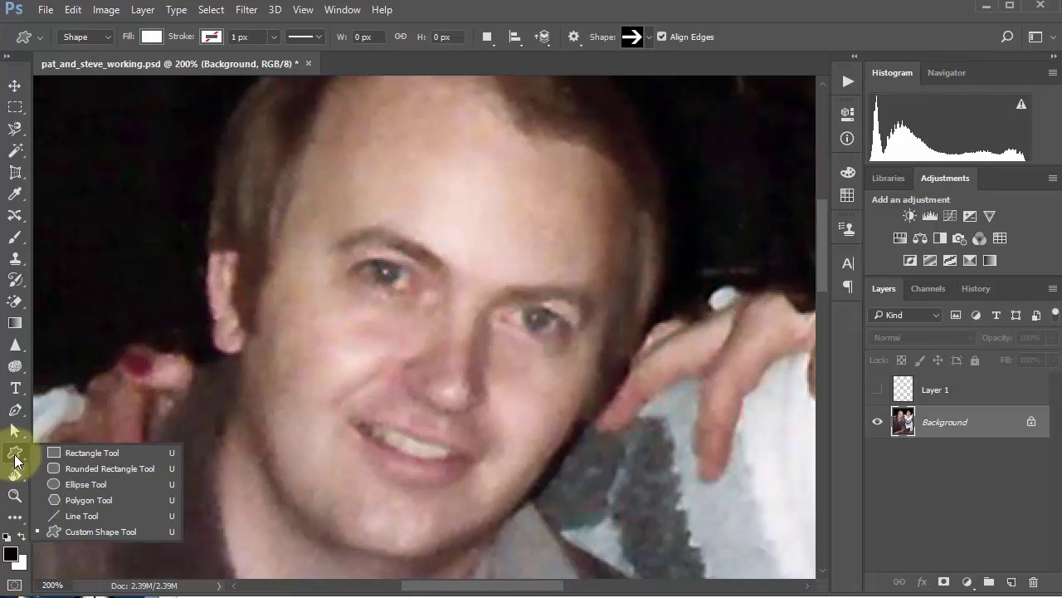
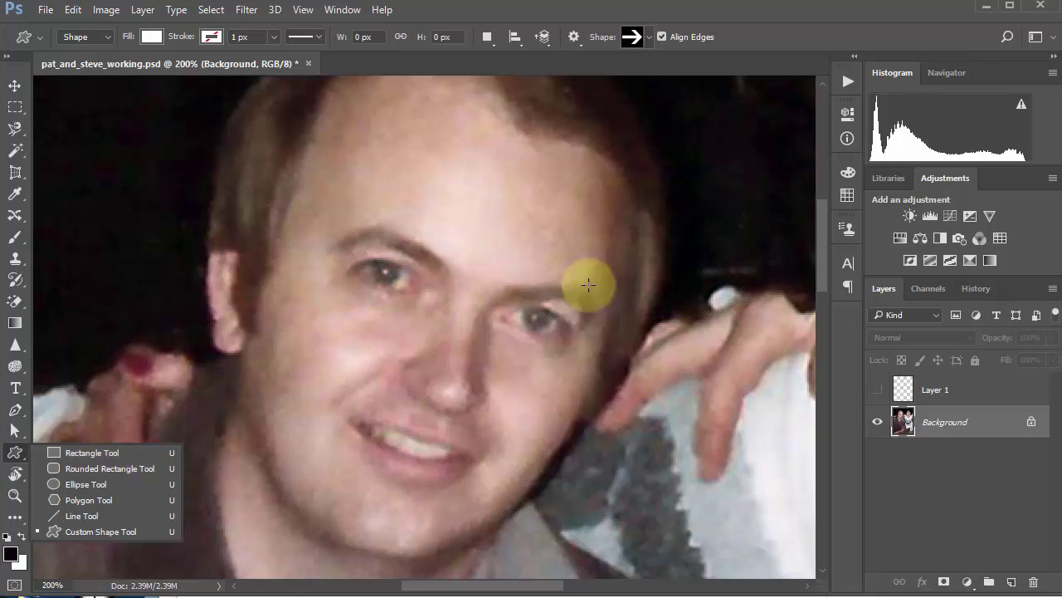
left_click(698, 10)
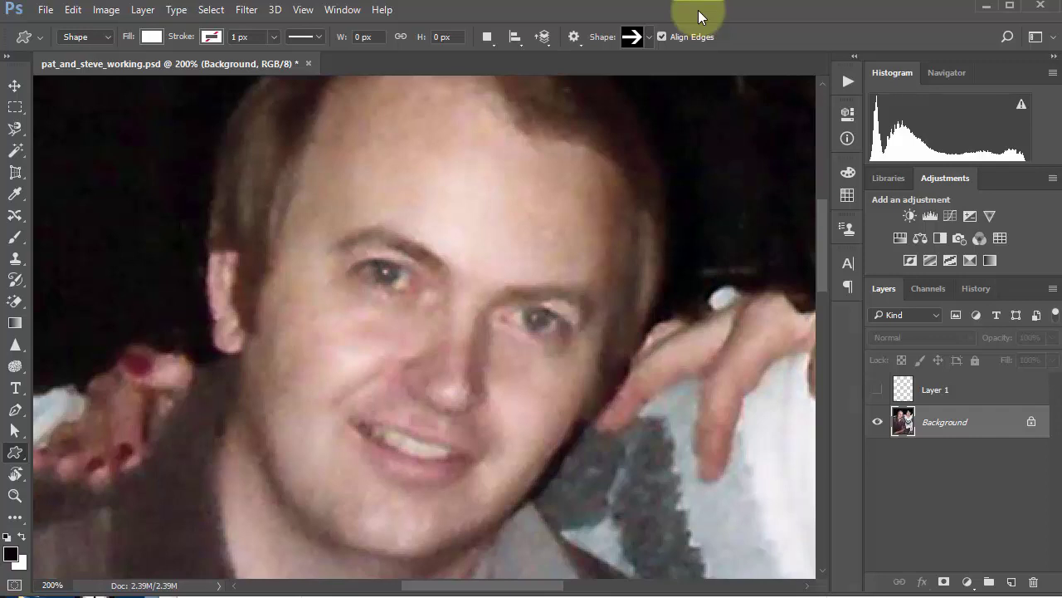
Draw a white rabbit with the Custom Shape tool, about 357 × 478 px, over the man's shirt and the woman's sweater
key("ctrl+minus")
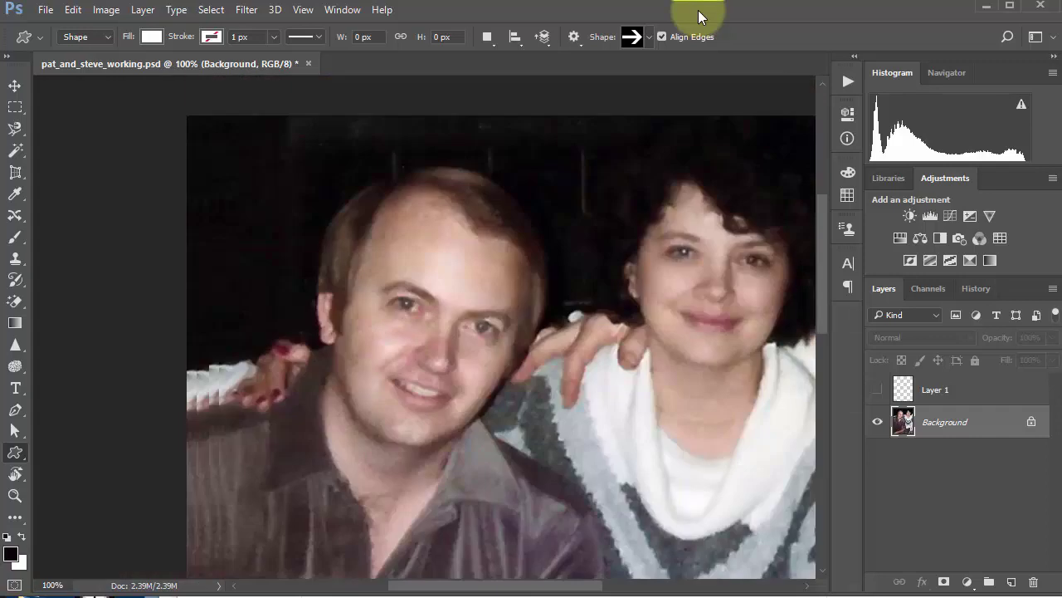
key("ctrl+minus")
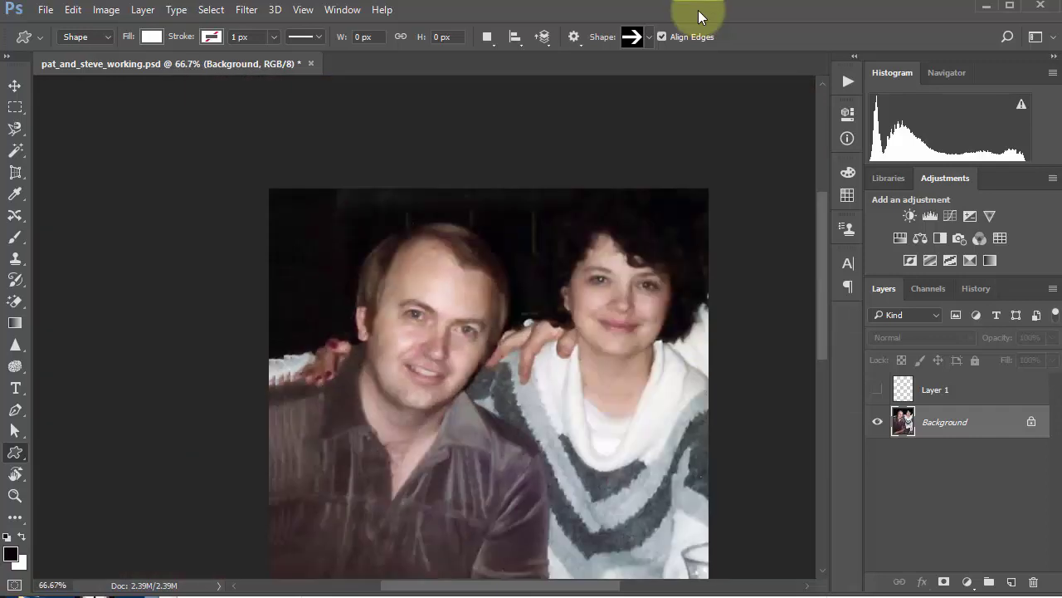
key("ctrl+0")
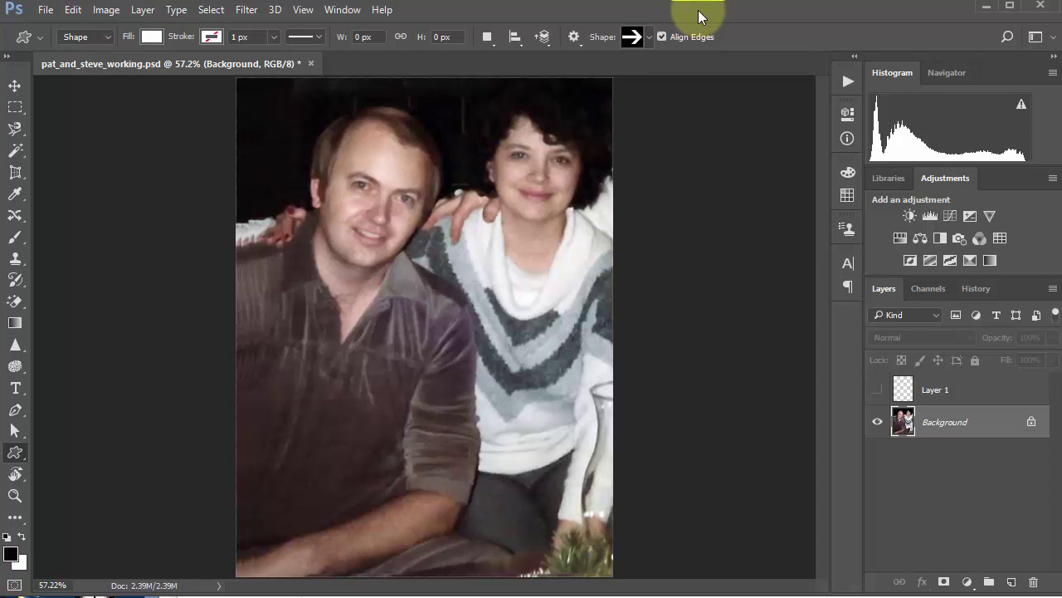
left_click(13, 455)
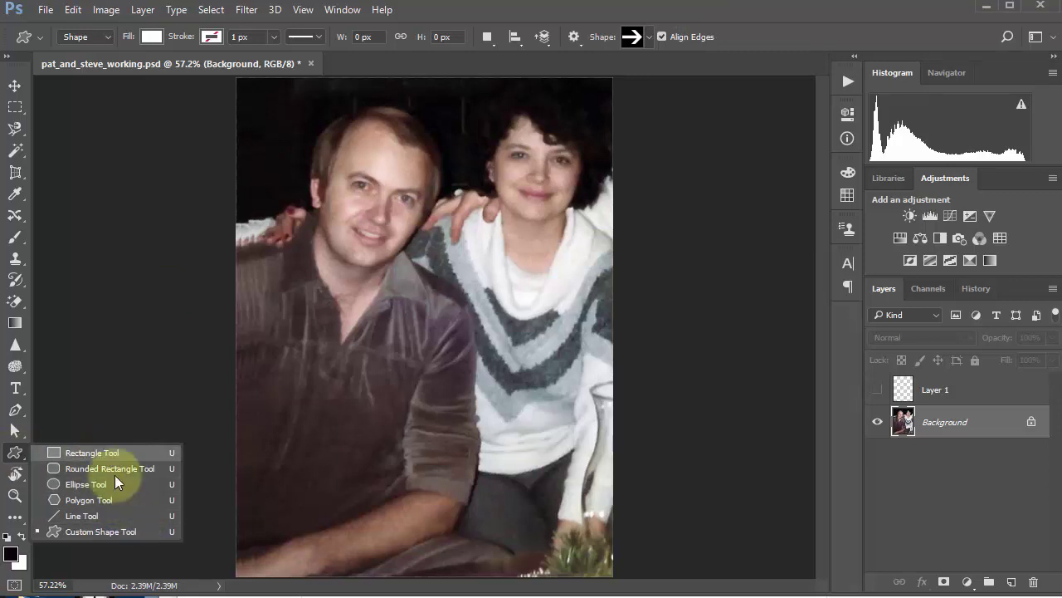
left_click(119, 531)
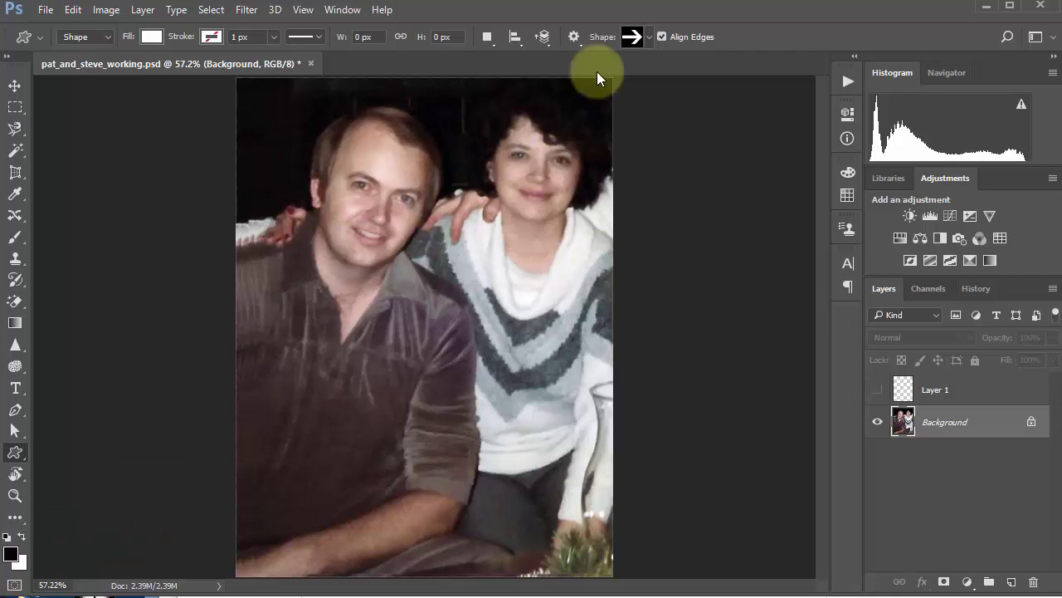
left_click(639, 34)
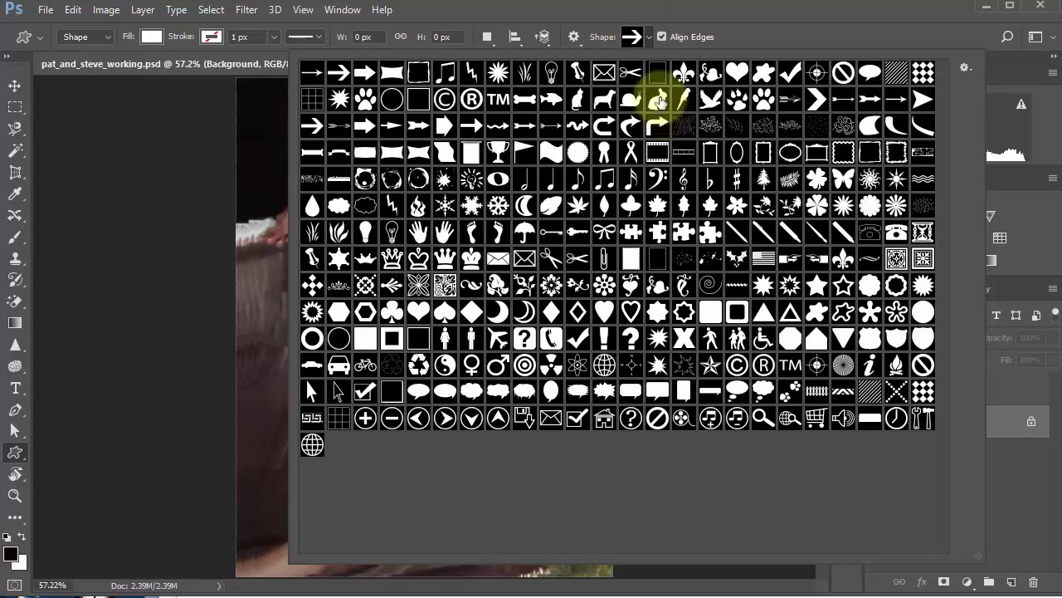
left_click(657, 100)
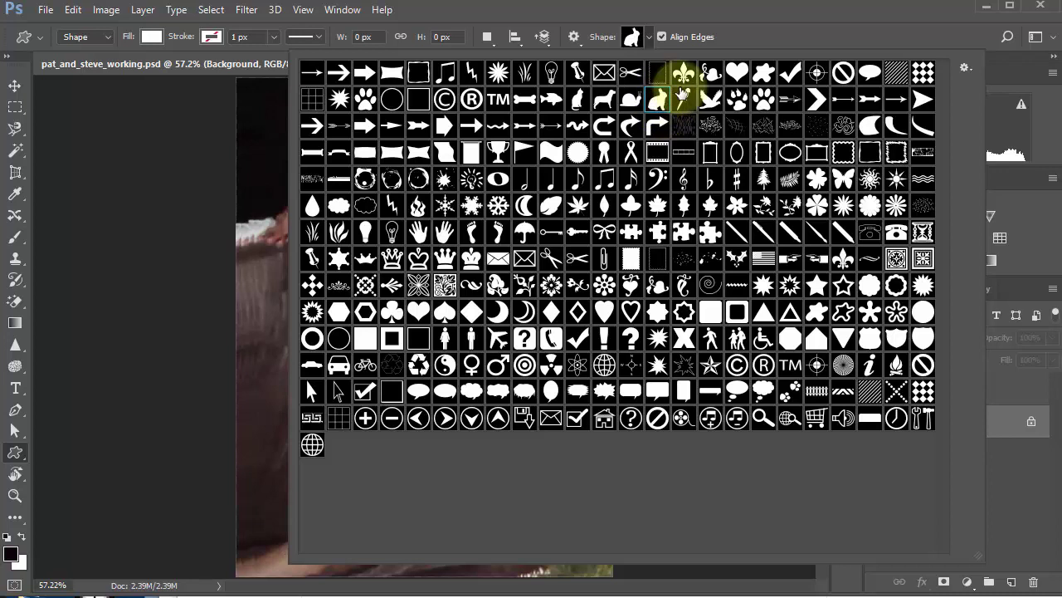
left_click(768, 15)
left_click_drag(322, 235, 491, 463)
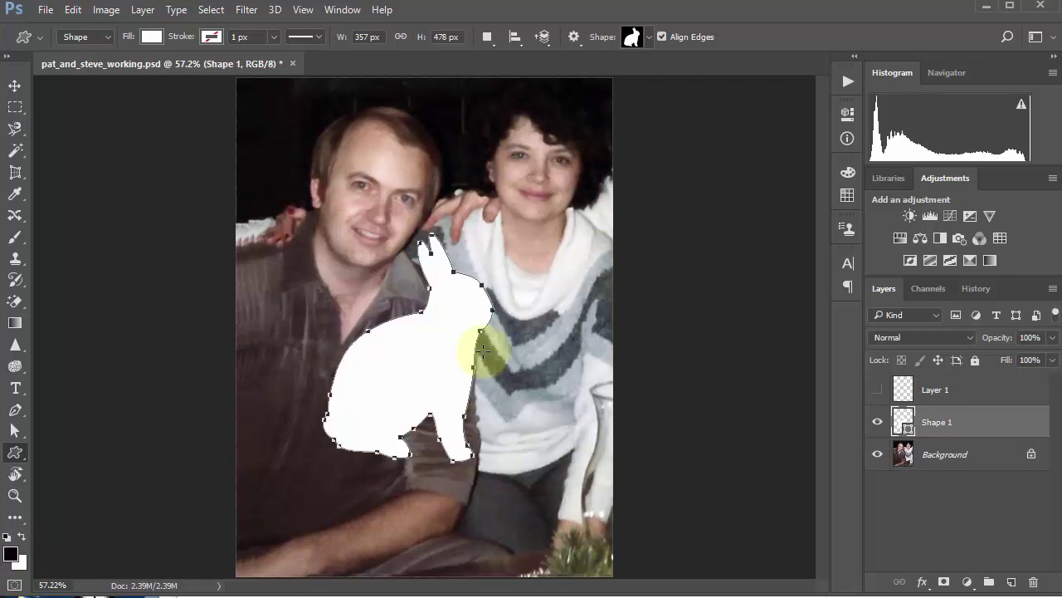
left_click(551, 305)
left_click(848, 359)
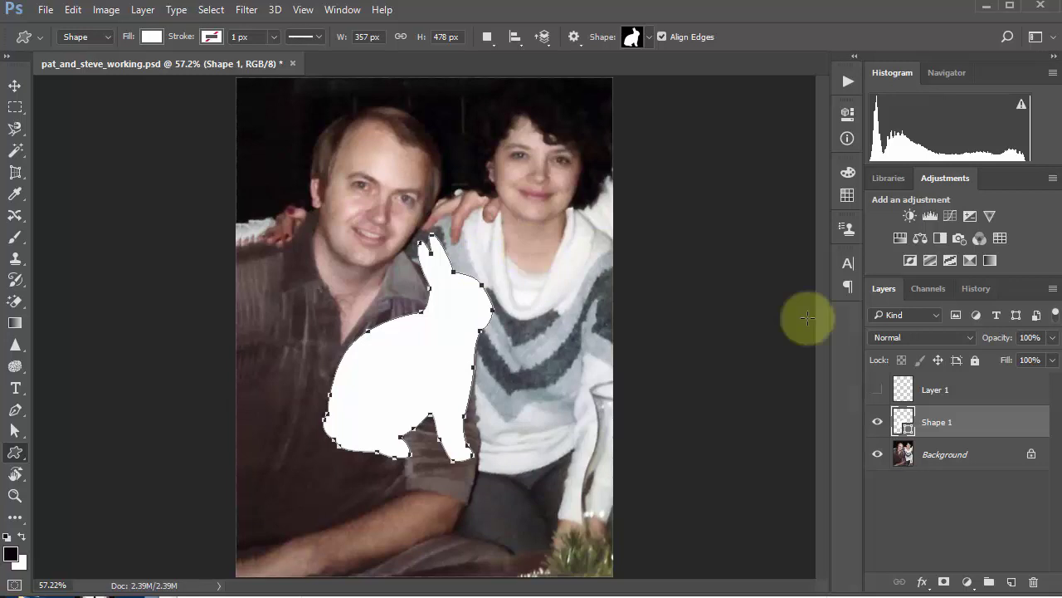
Hide and show the Shape 1 layer again, and inspect the rabbit's ears up close
left_click(878, 422)
left_click(918, 463)
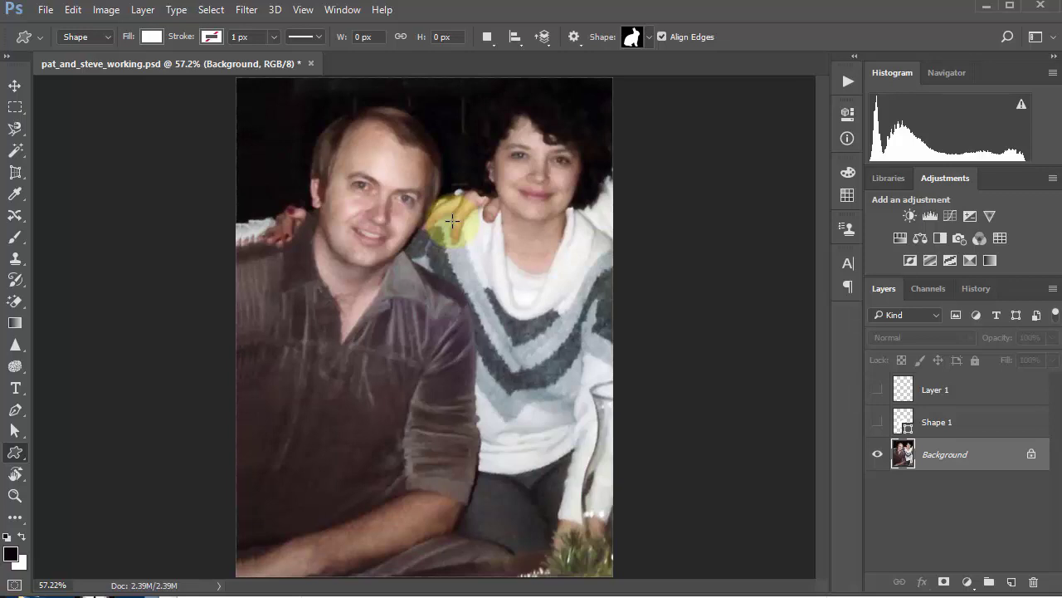
left_click(878, 422)
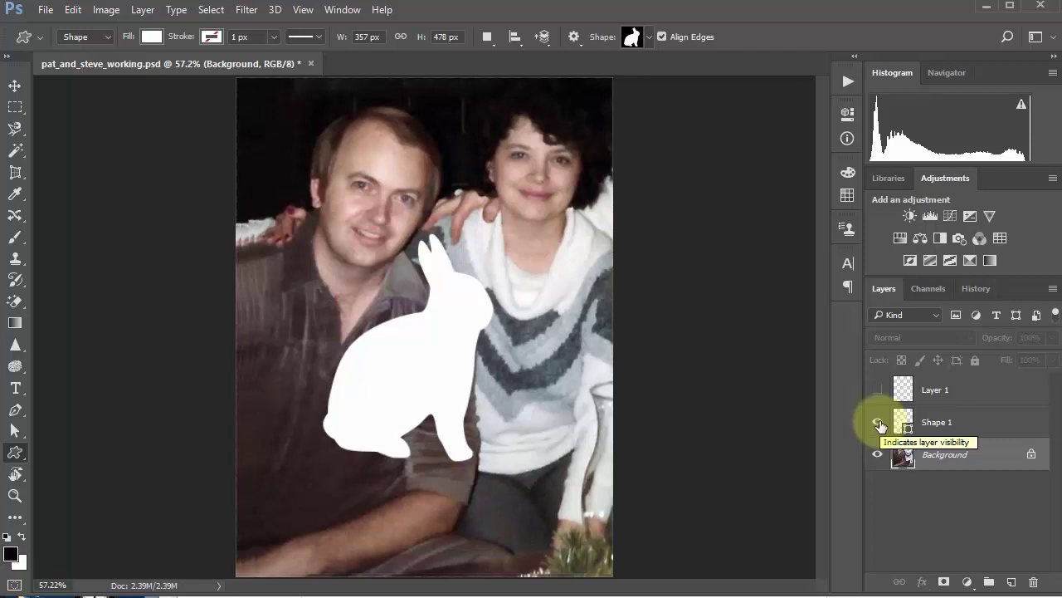
left_click_drag(410, 261, 498, 335)
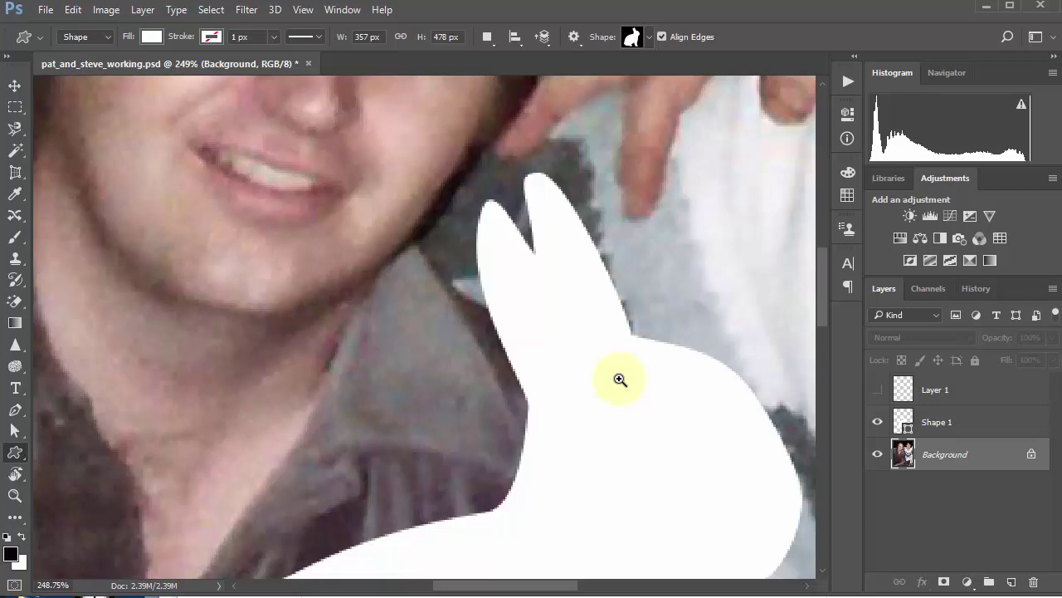
Select the Shape 1 layer and scale the rabbit proportionally with Free Transform to about 191%, covering most of the photo
left_click(902, 423)
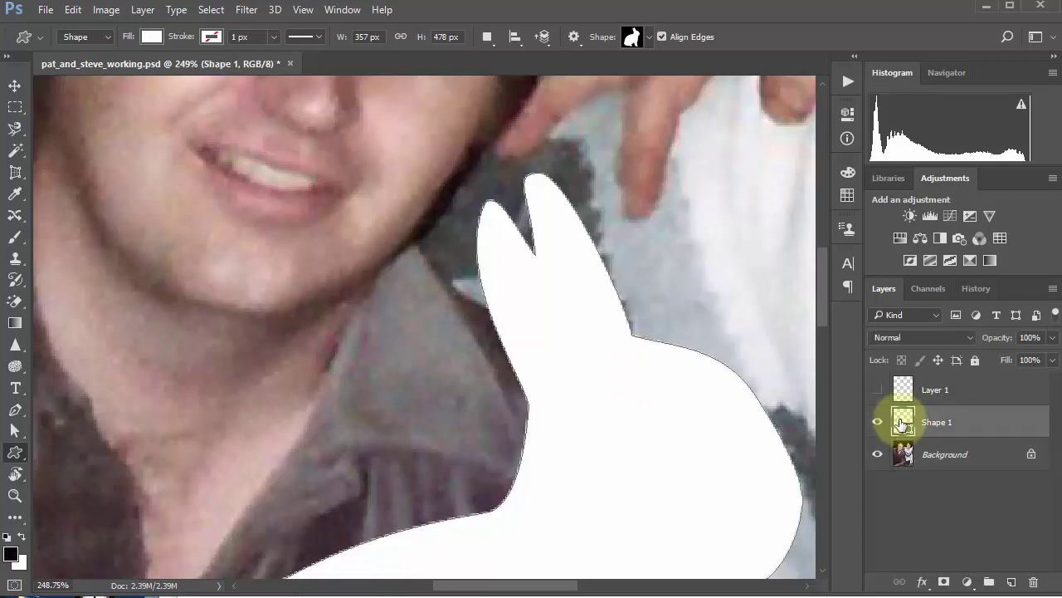
key("ctrl+0")
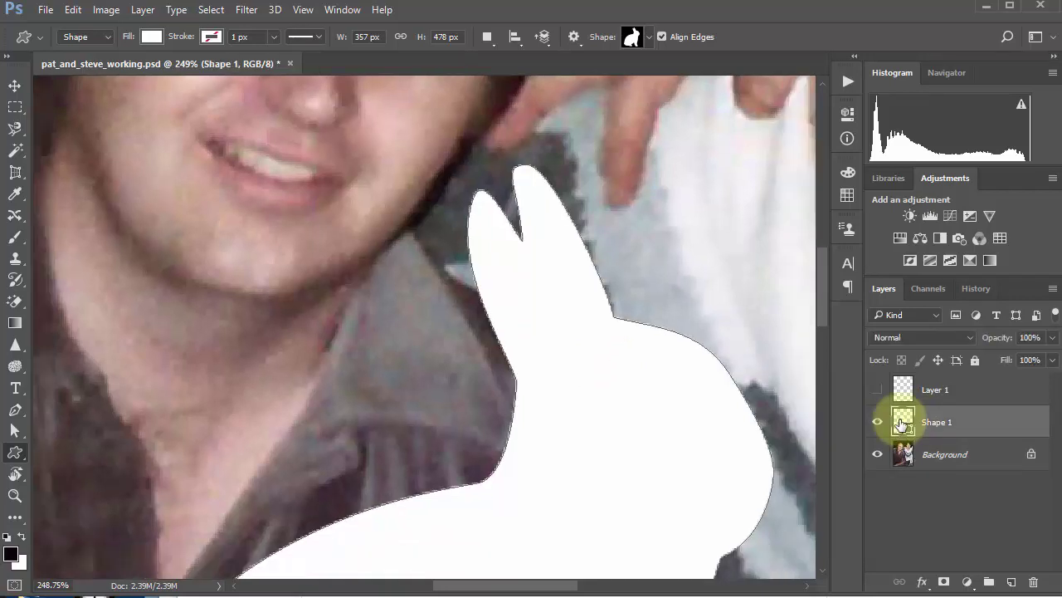
key("ctrl+t")
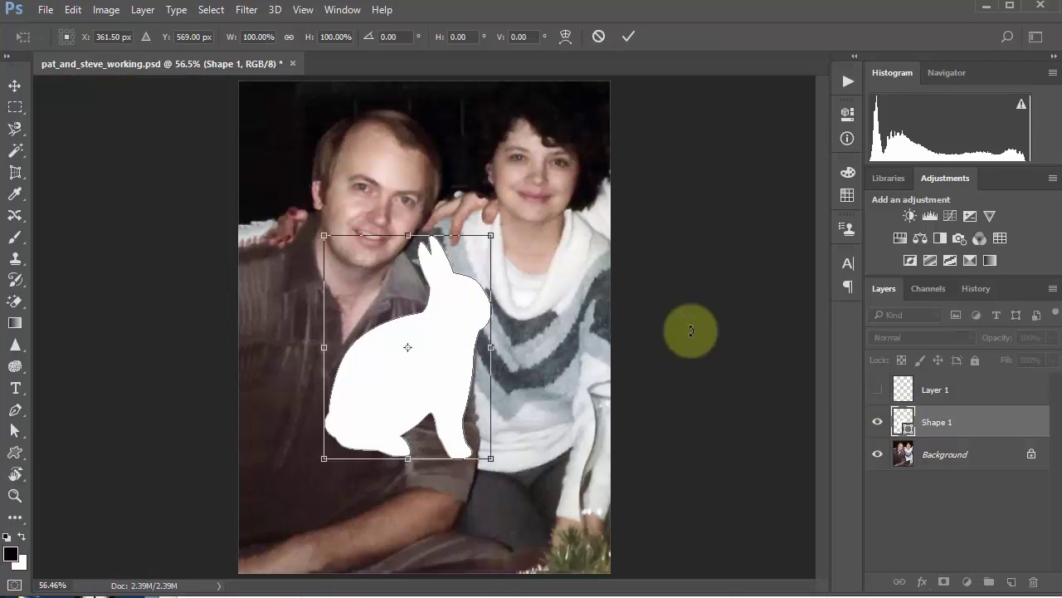
left_click_drag(491, 234, 576, 120)
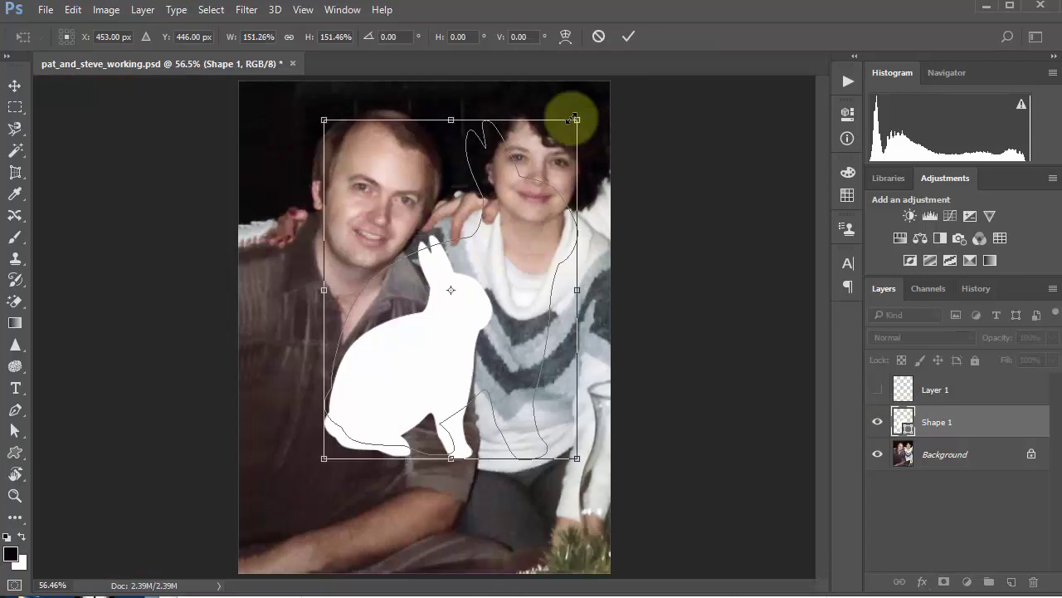
left_click_drag(324, 458, 258, 571)
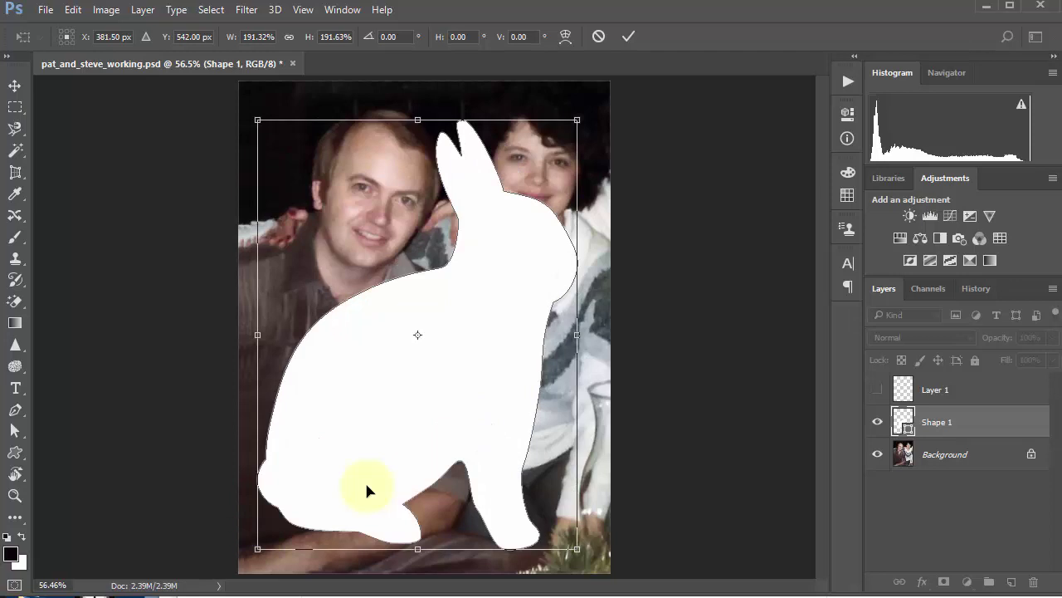
key("Return")
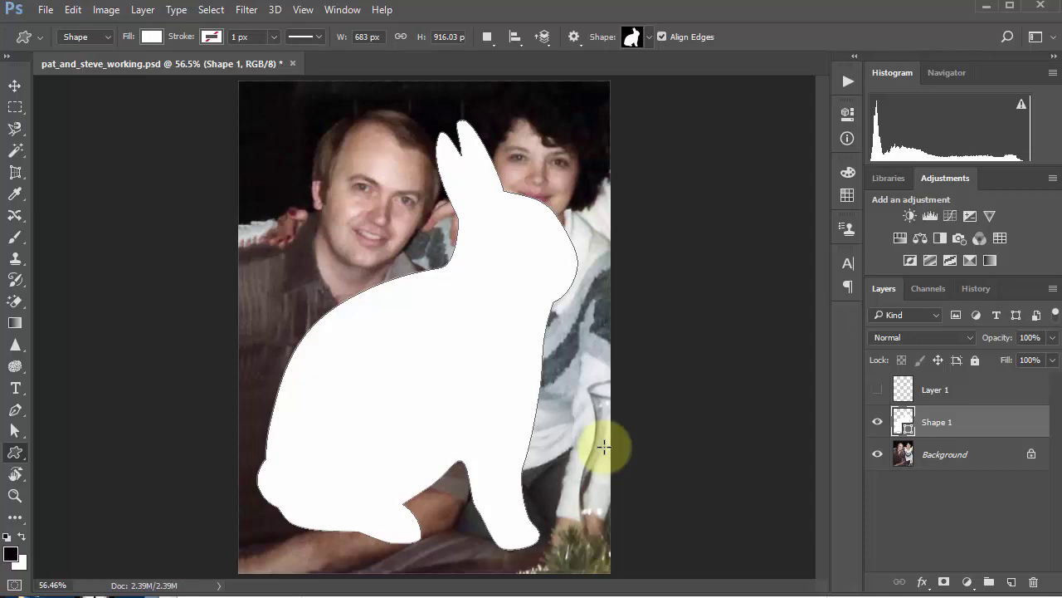
Draw a white five-sided polygon, about 263 × 256 px, beside the man's head and extending past the photo's edge
left_click(15, 454)
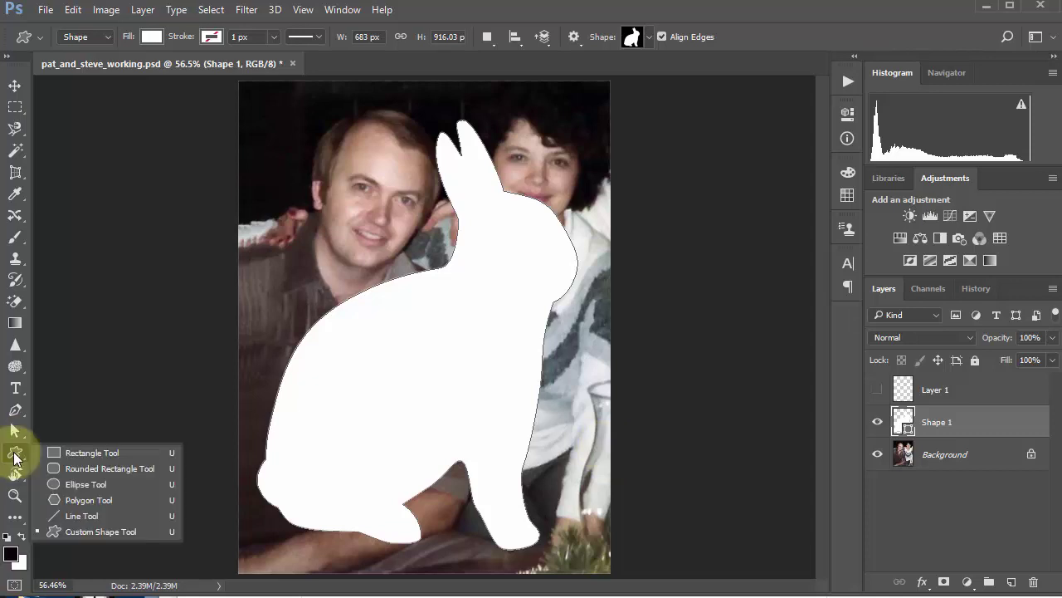
left_click(91, 500)
left_click_drag(266, 177, 263, 210)
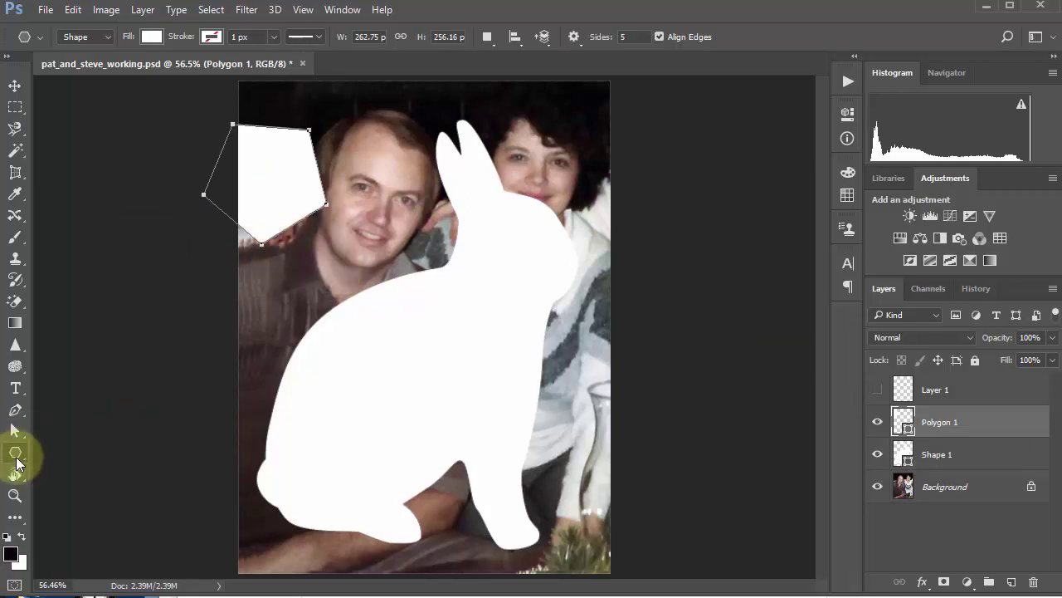
Return to the Custom Shape tool and open the shape picker's list of available shape libraries
left_click_drag(16, 455, 95, 453)
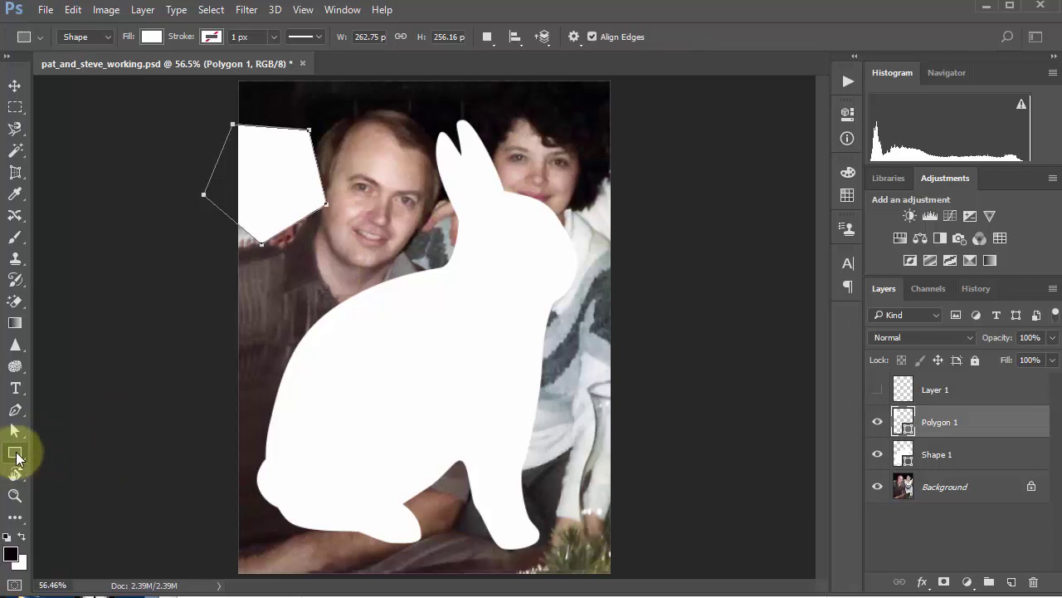
left_click_drag(17, 455, 97, 531)
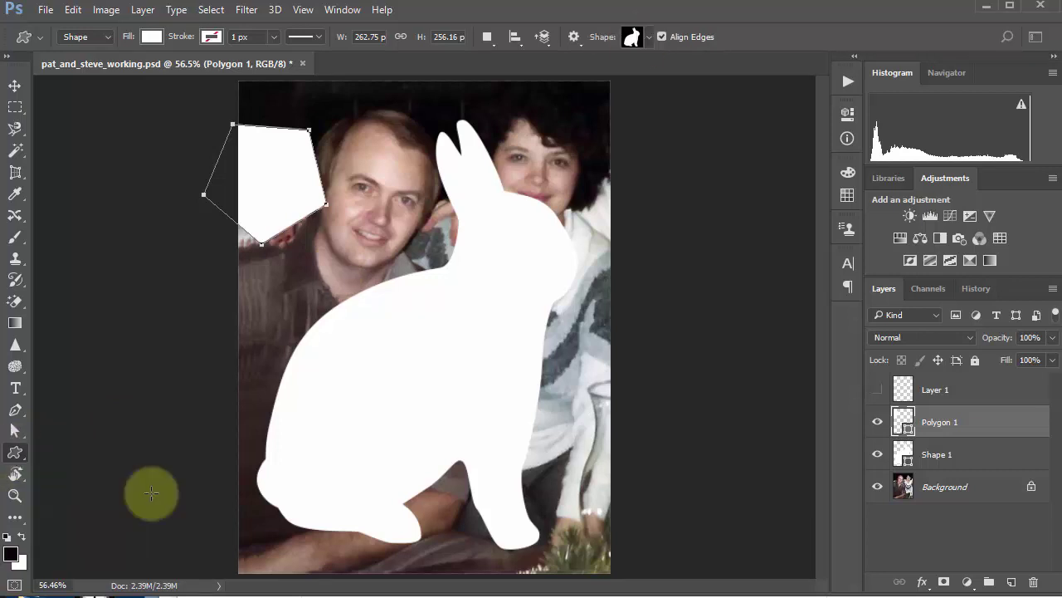
left_click(639, 38)
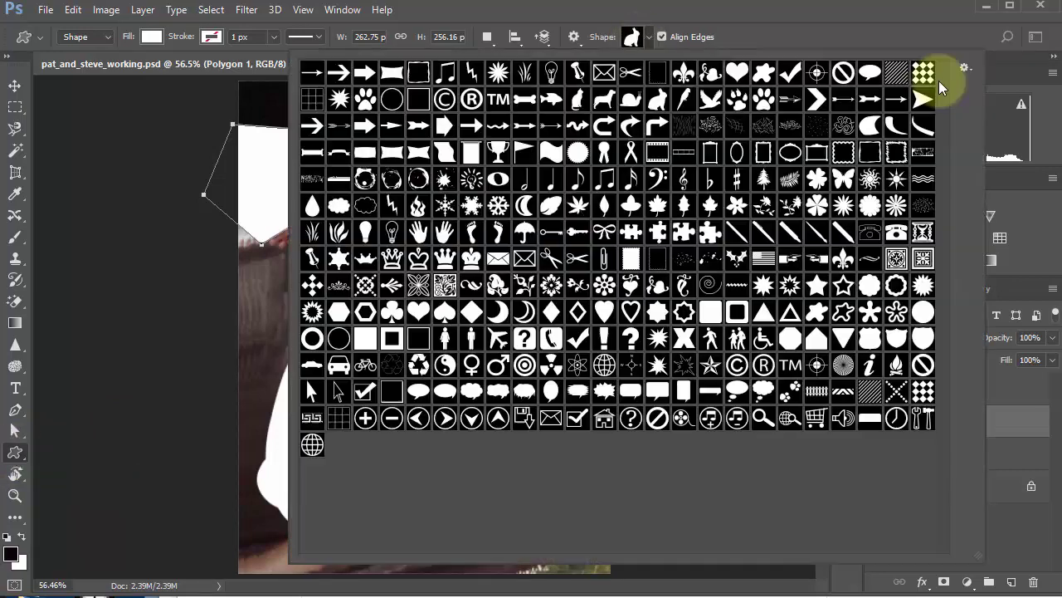
left_click(965, 66)
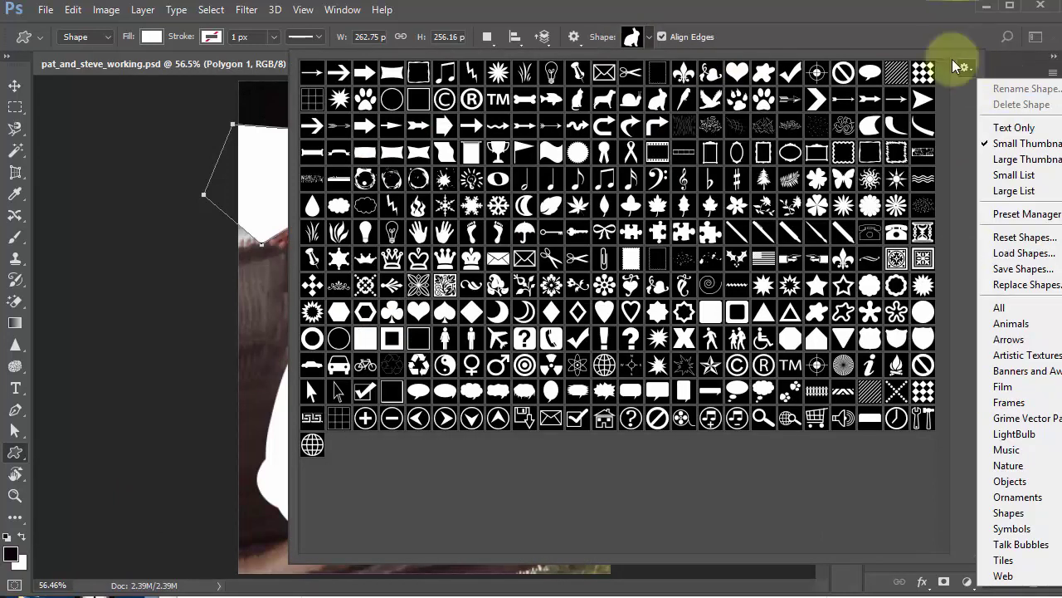
Delete the Polygon 1, Shape 1 and Layer 1 layers, keeping only the Background photo
left_click(738, 34)
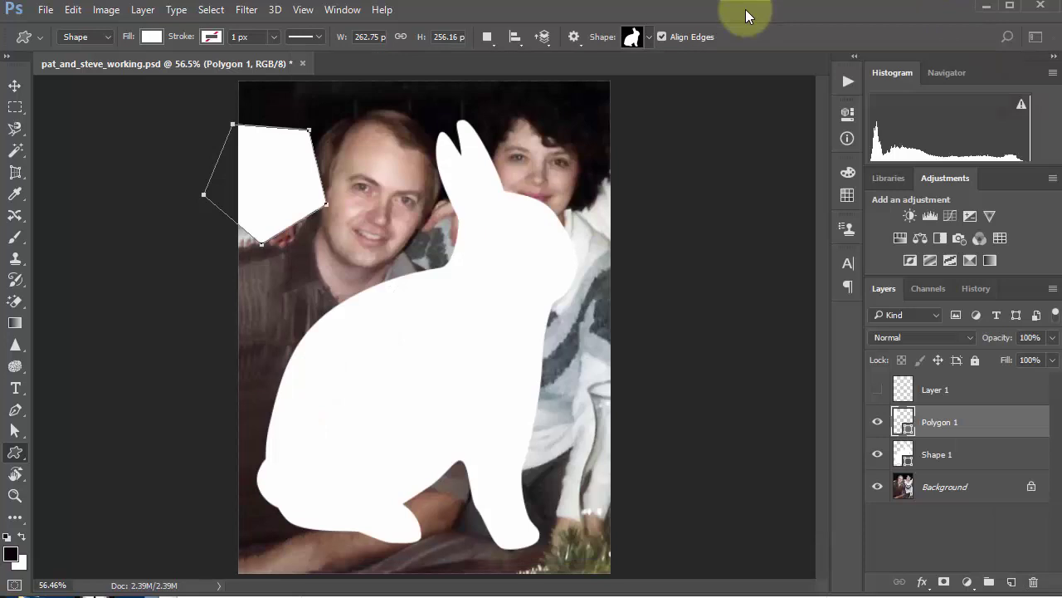
left_click(878, 389)
key("Delete")
key("Delete")
key("Delete")
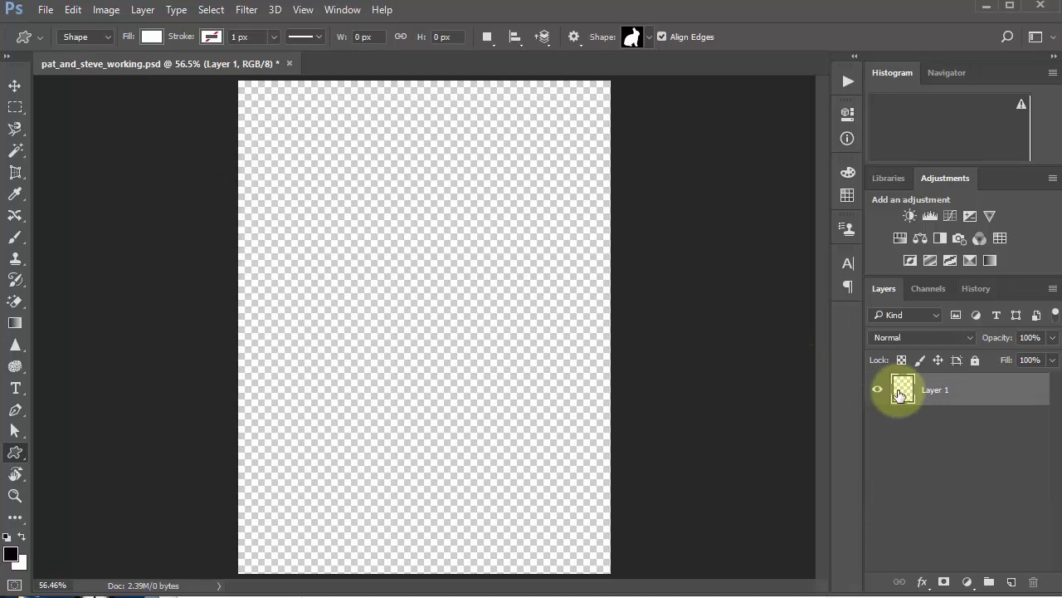
key("ctrl+z")
left_click(923, 390)
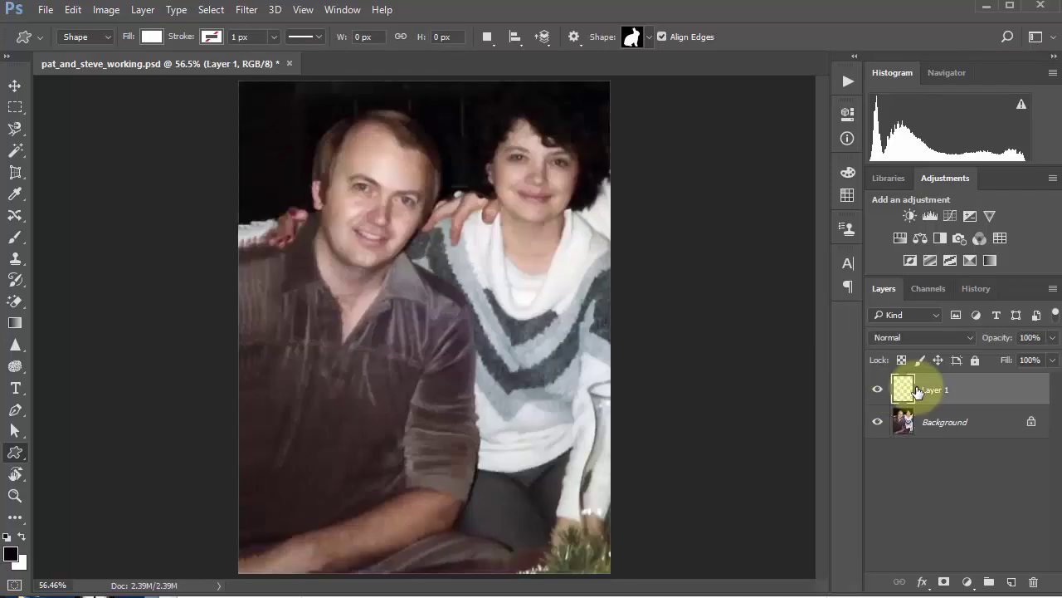
key("Delete")
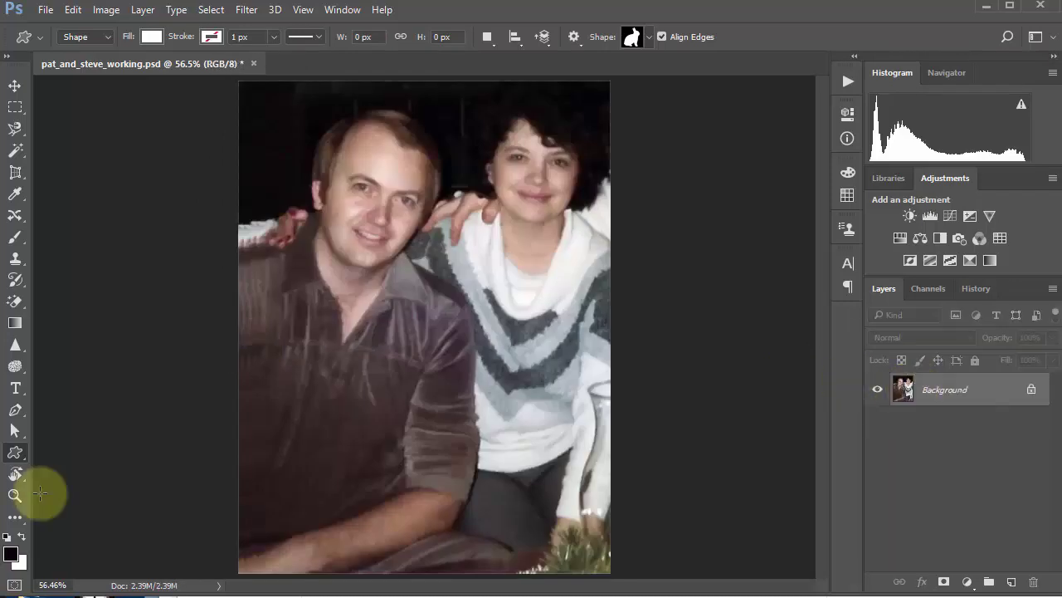
Switch to the Hand tool and pan around the man's shirt and face at 300% magnification
left_click(15, 474)
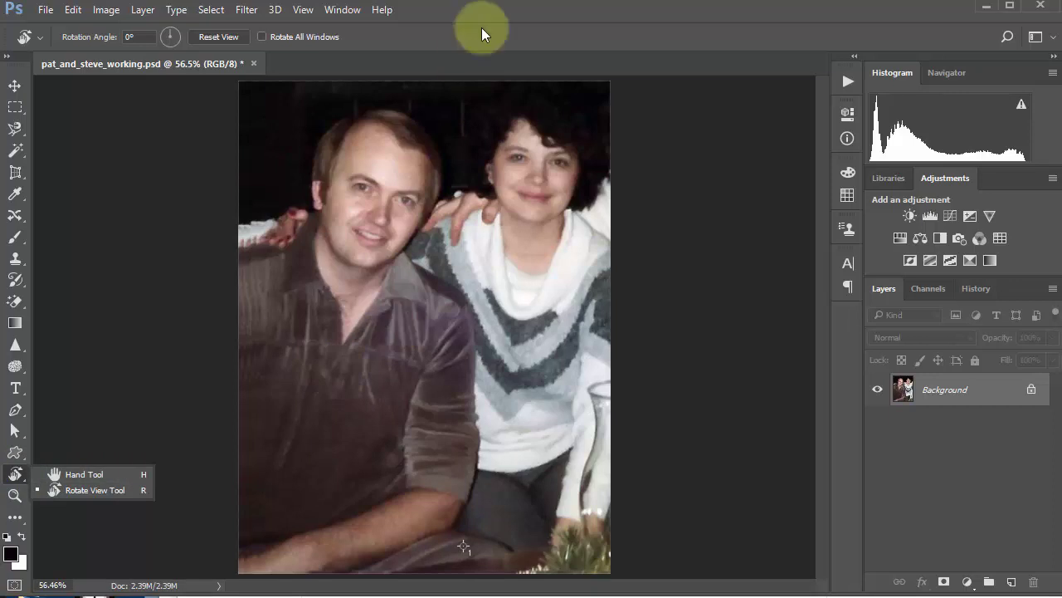
left_click(509, 122)
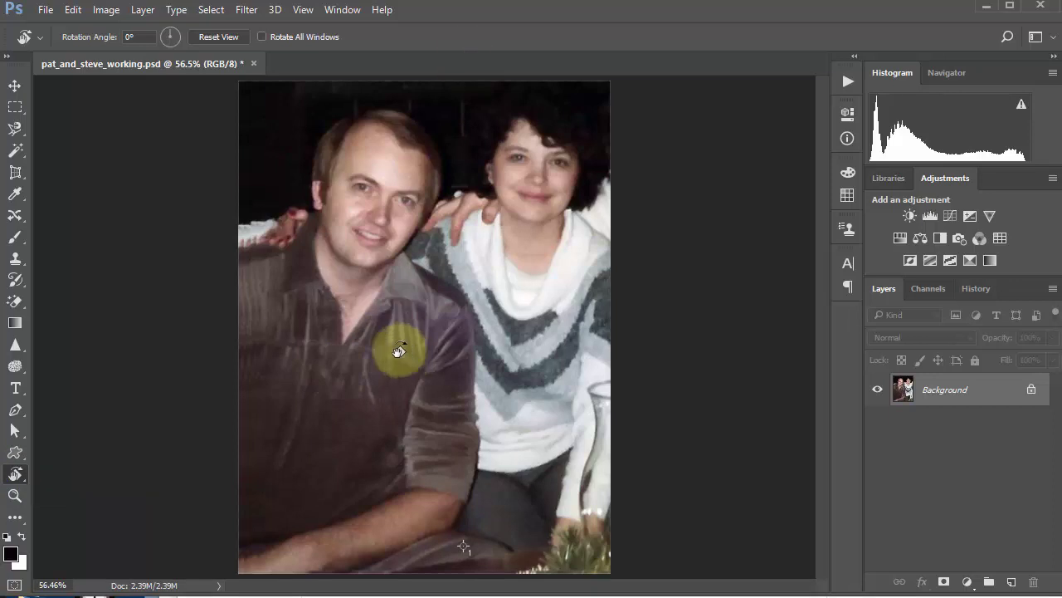
key("h")
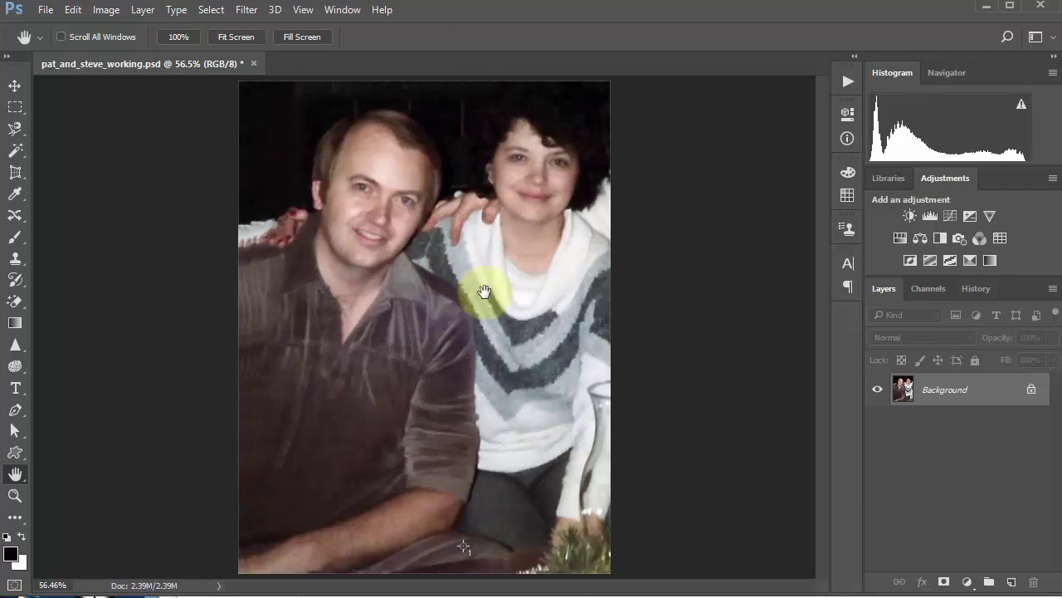
key("ctrl+minus")
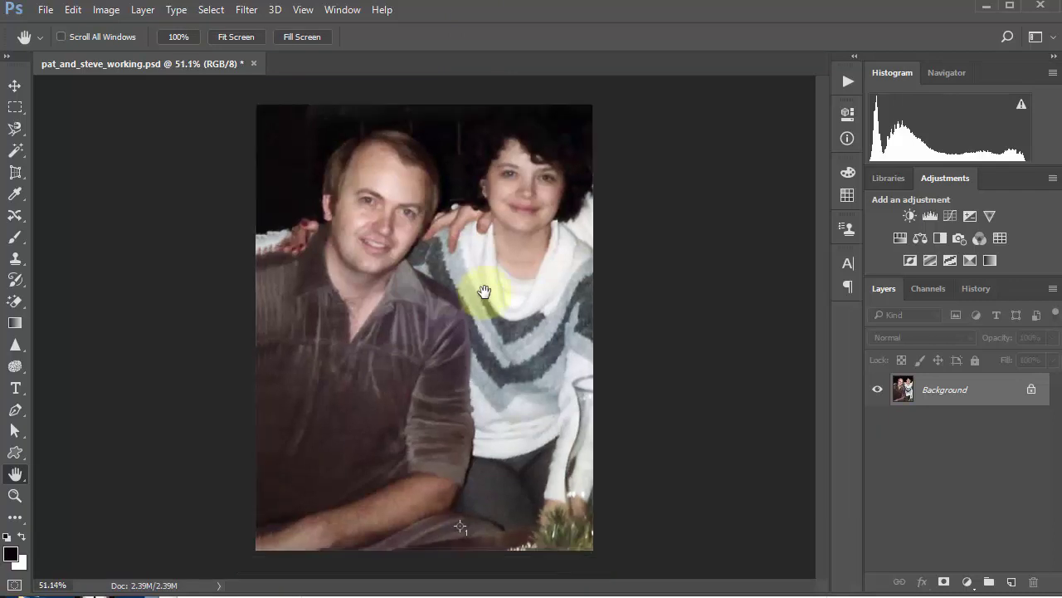
scroll(484, 291, "up", 4)
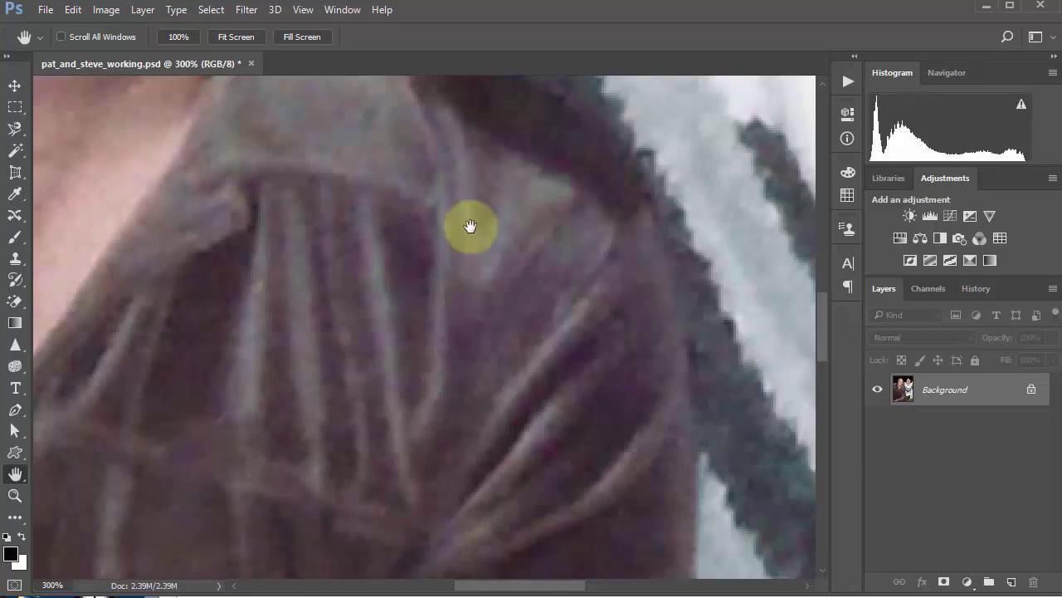
left_click_drag(470, 226, 415, 311)
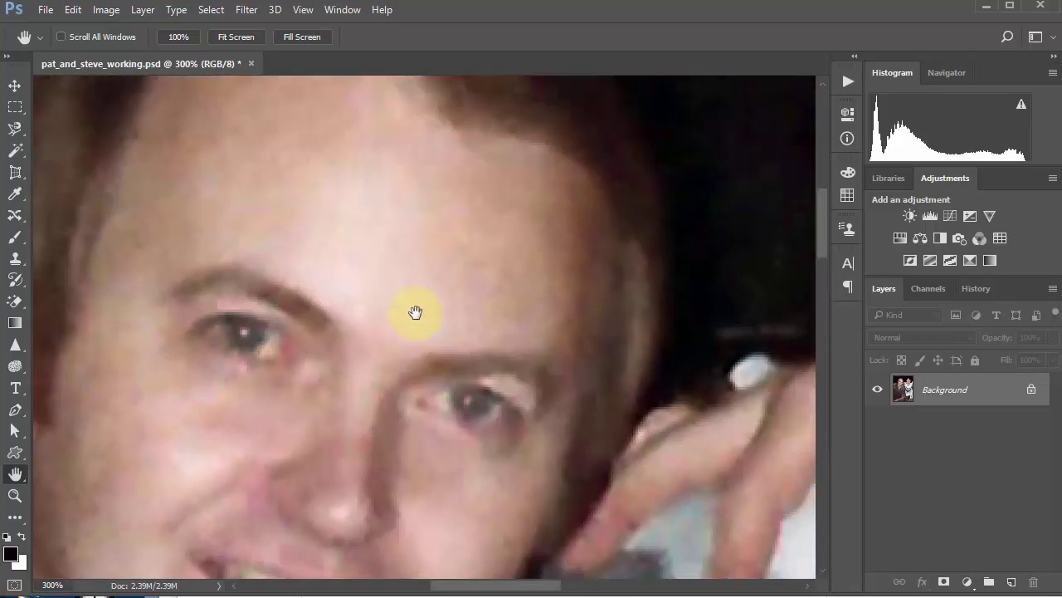
left_click_drag(469, 246, 406, 323)
left_click_drag(462, 297, 445, 215)
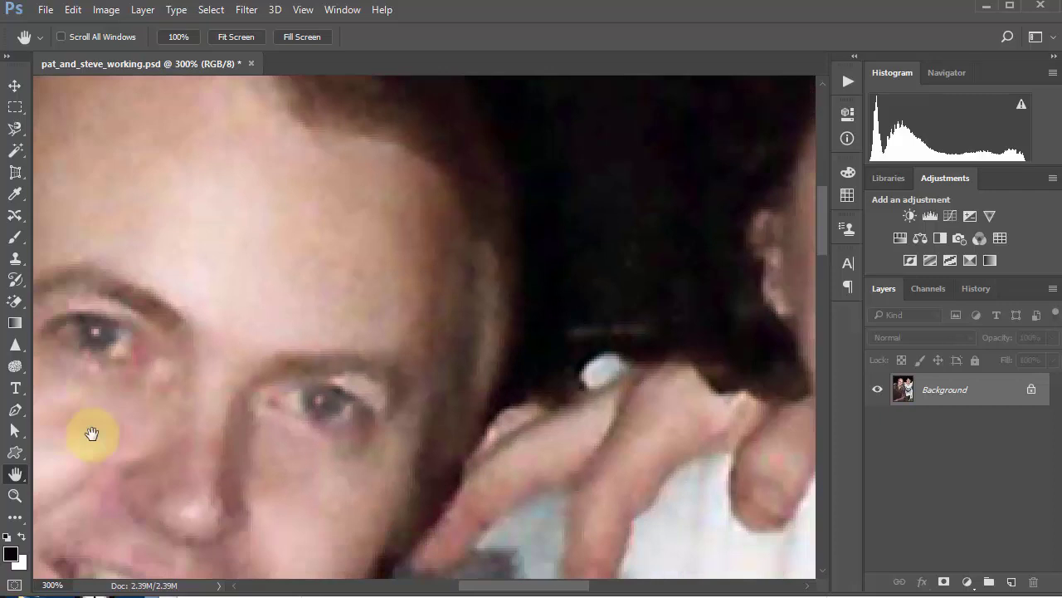
Rotate the canvas view with the Rotate View tool to about 4° and 95°, and bring it back to 0°
left_click(15, 475)
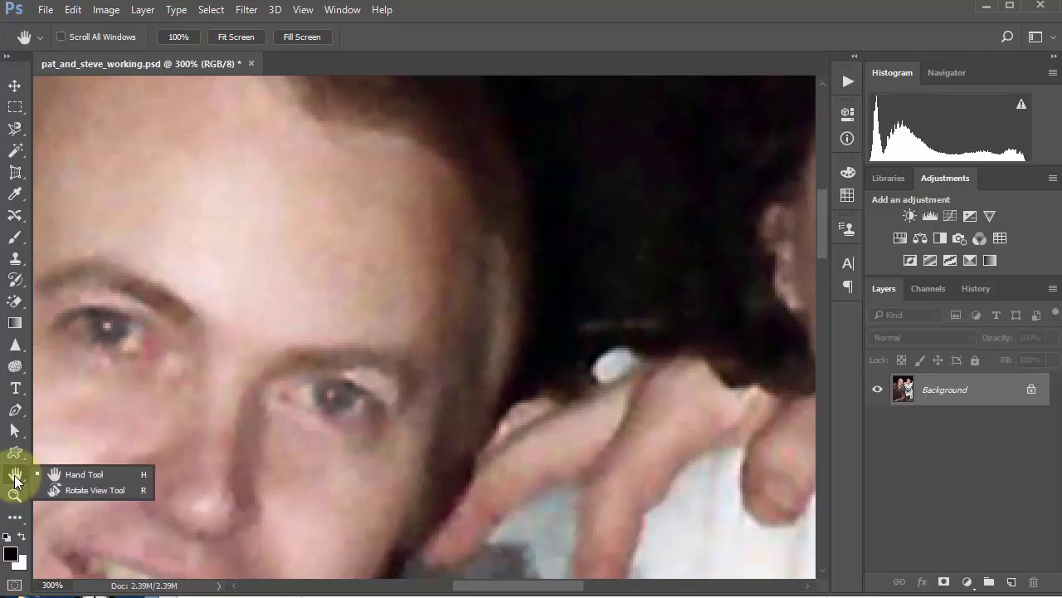
left_click(101, 490)
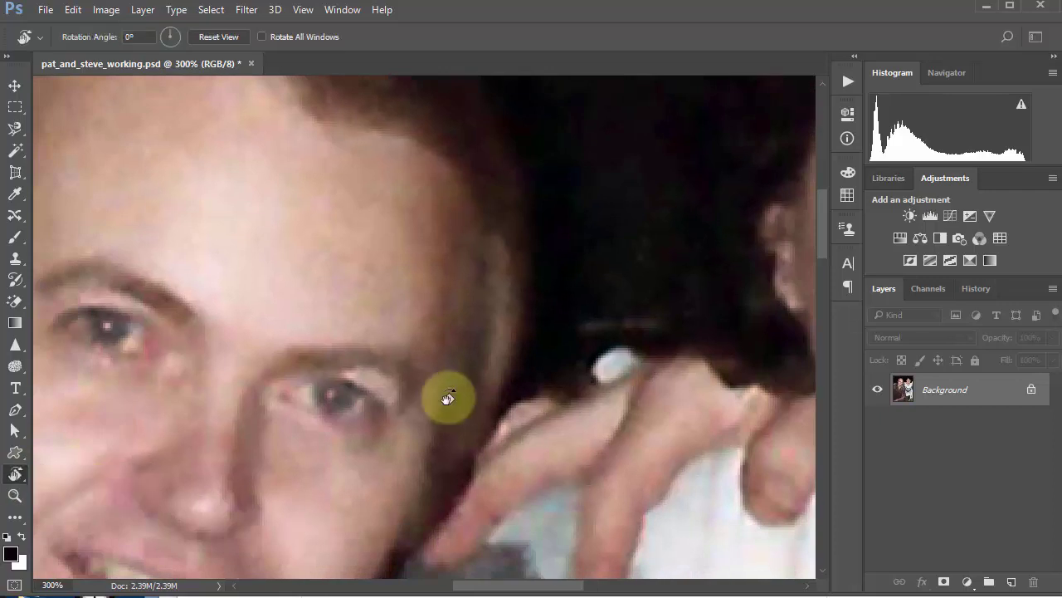
left_click_drag(451, 391, 605, 303)
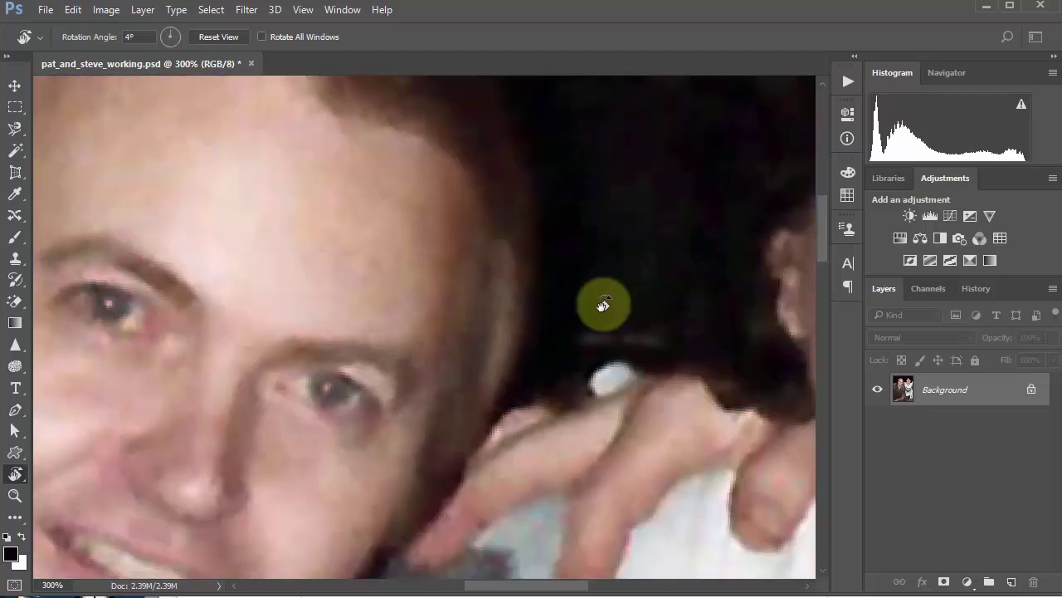
key("ctrl+0")
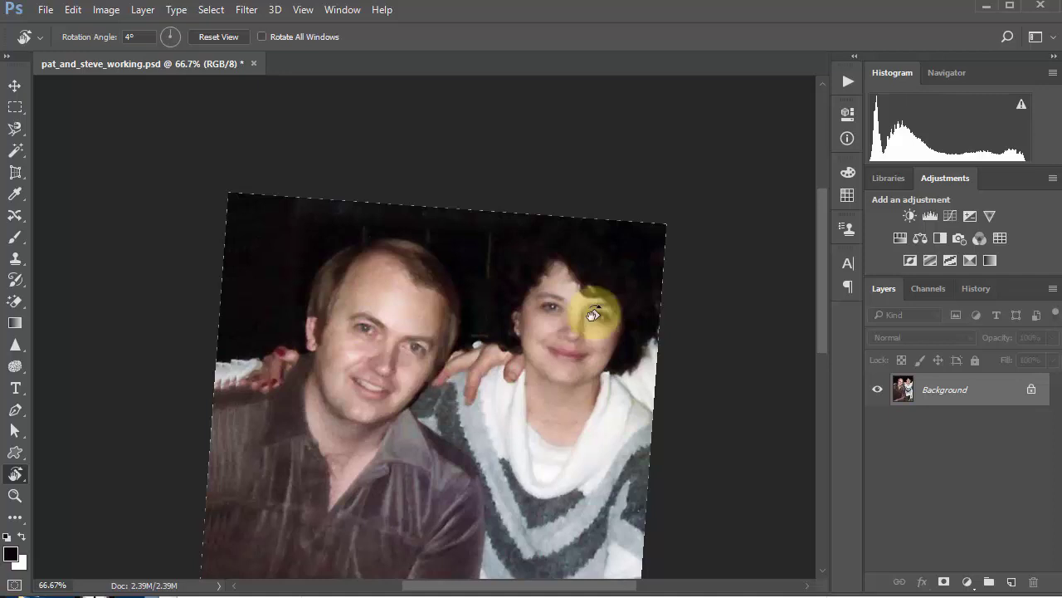
left_click_drag(647, 291, 440, 457)
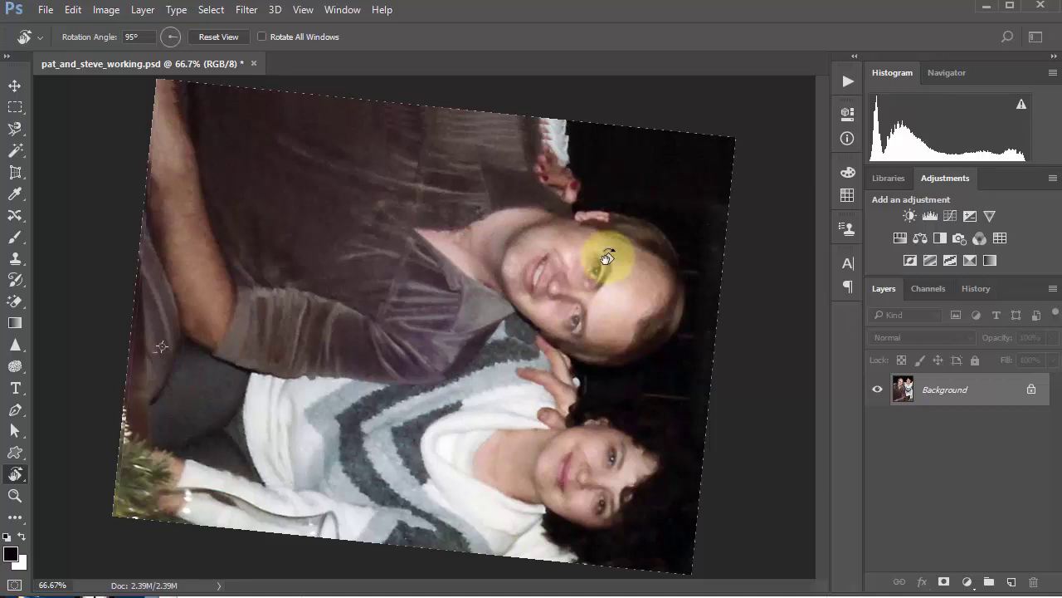
left_click_drag(491, 373, 556, 75)
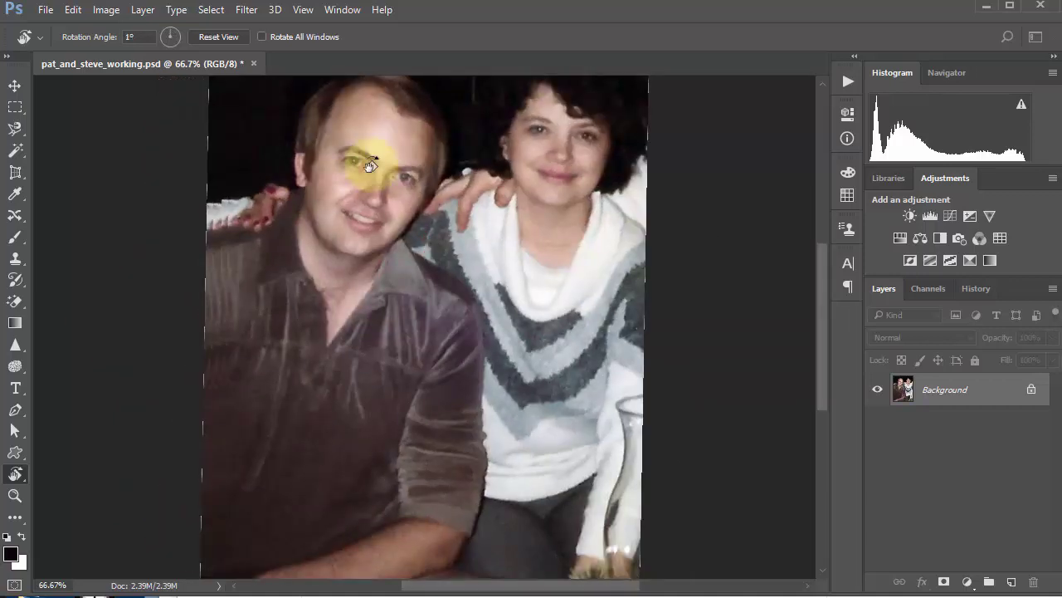
left_click_drag(659, 244, 599, 286)
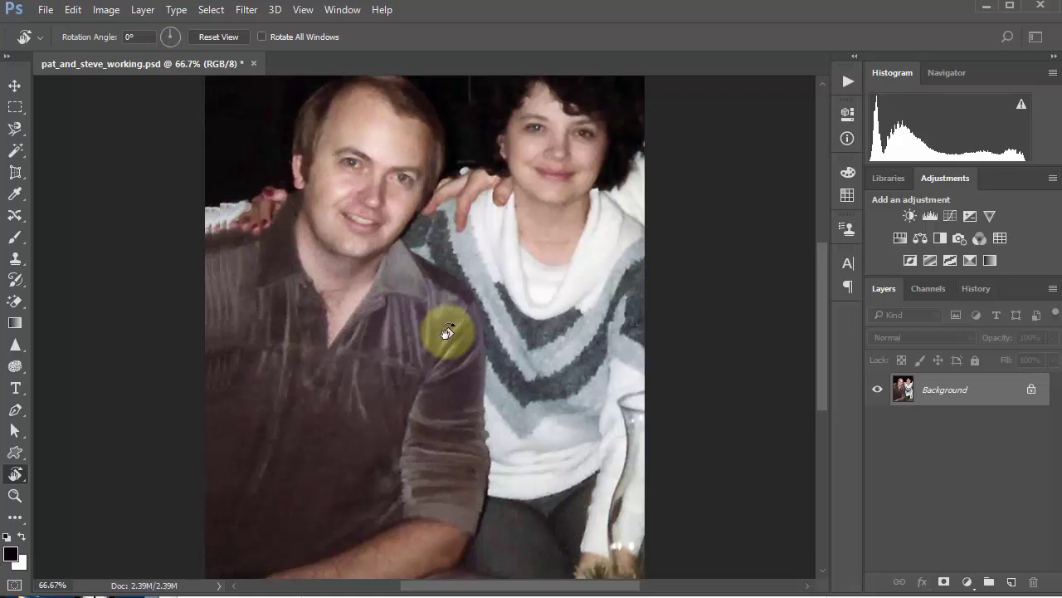
Magnify the man's face to 300% with the Zoom tool and return the view to 100%
right_click(17, 477)
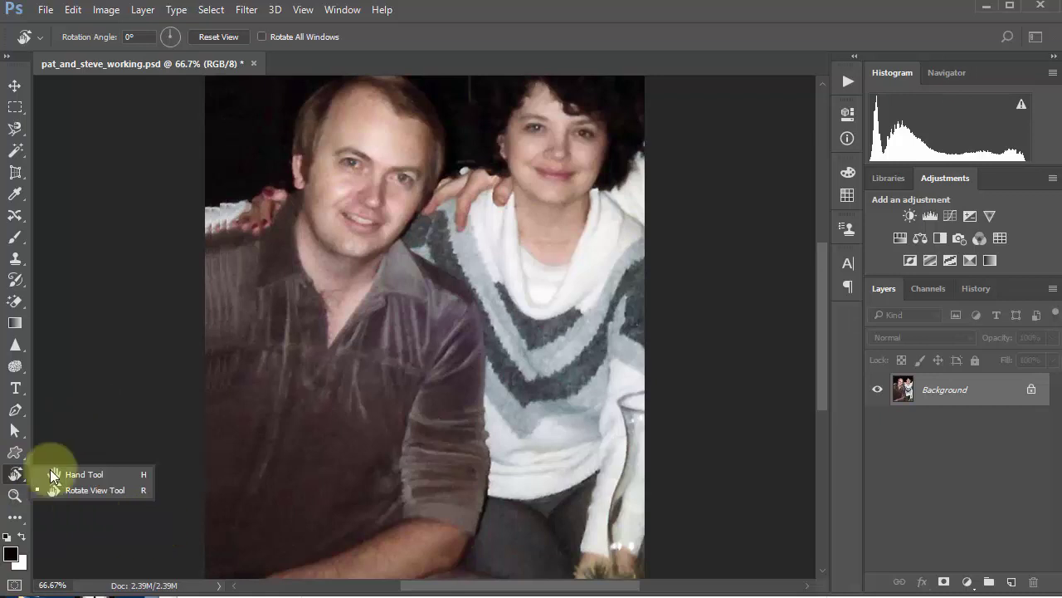
left_click(14, 496)
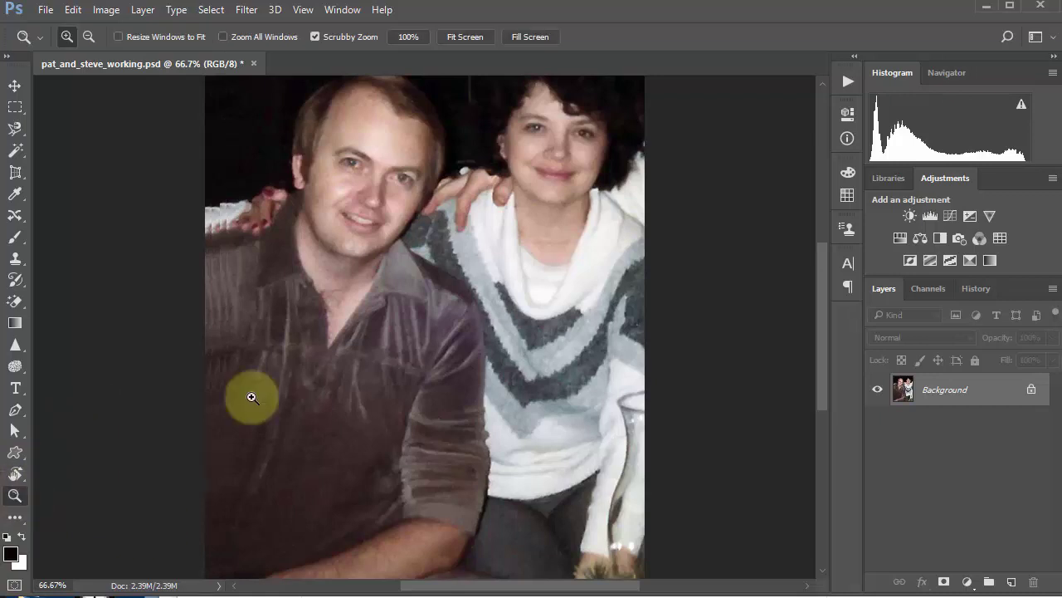
left_click(364, 190)
left_click(364, 190)
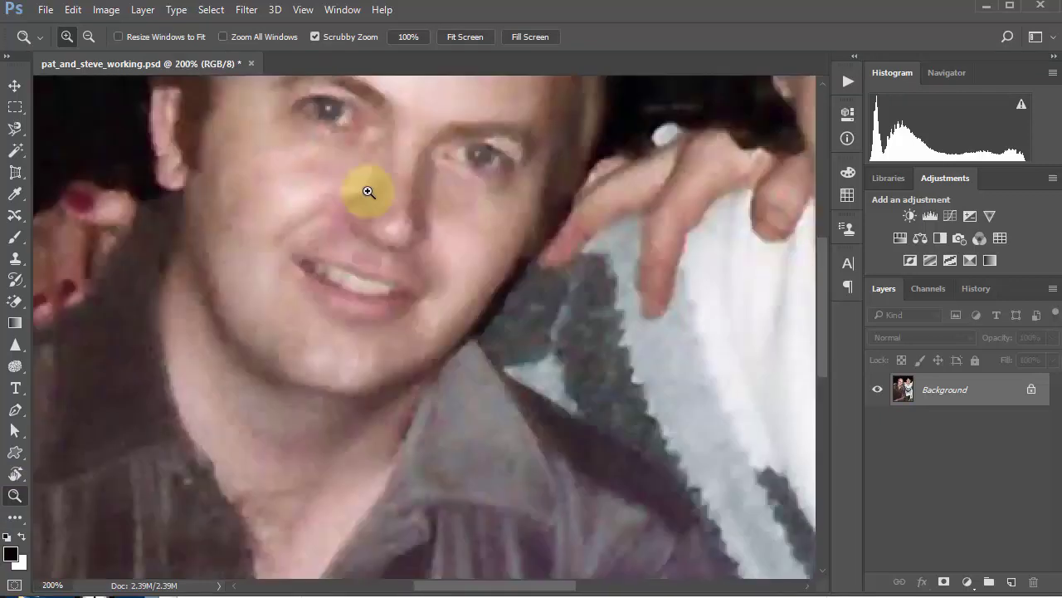
left_click(368, 190)
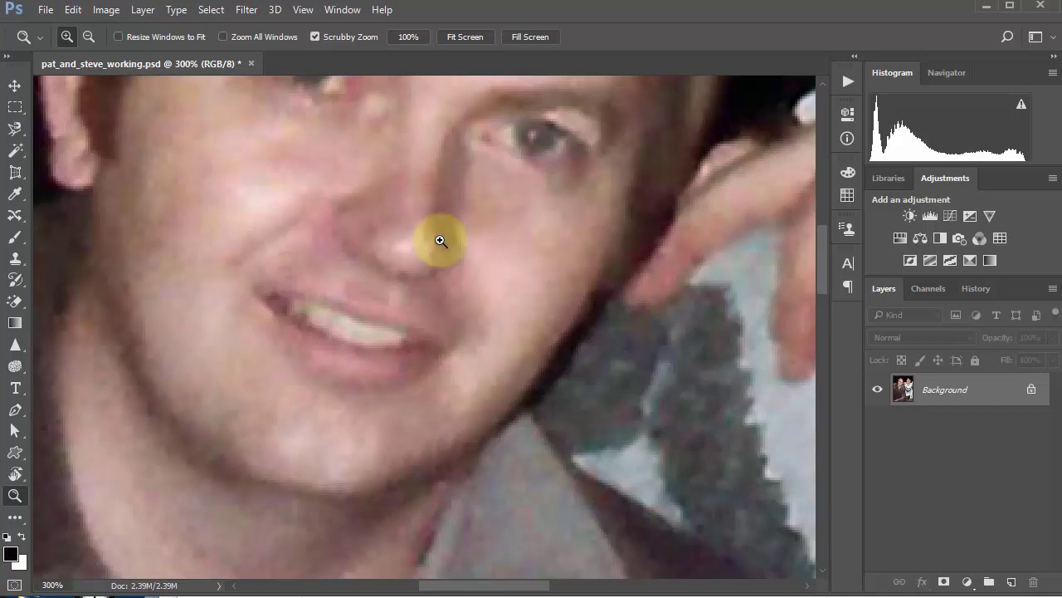
key("ctrl+1")
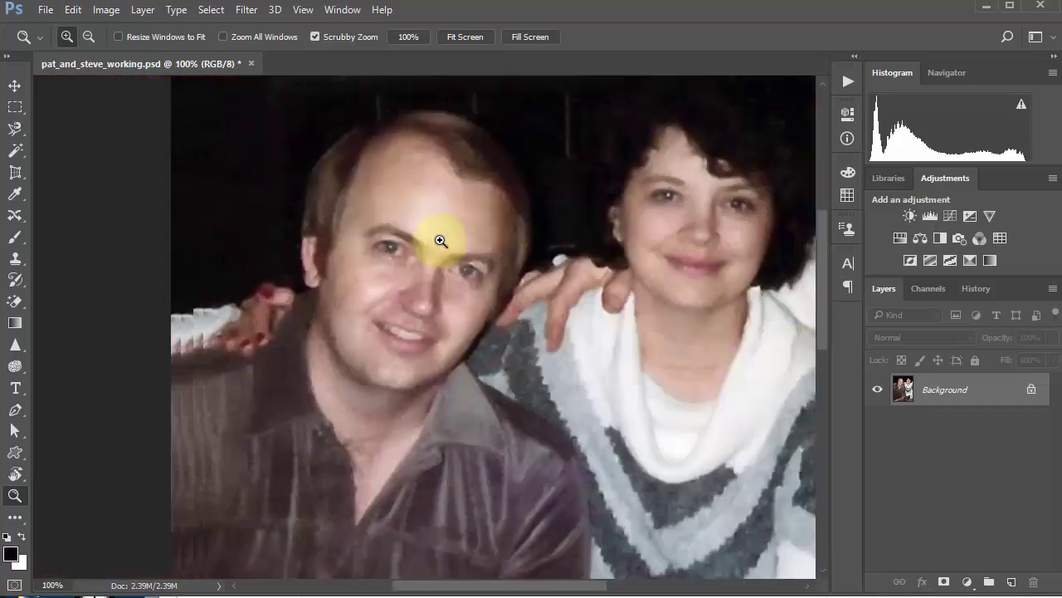
Scrub the zoom out to about 65%, turn off Scrubby Zoom, and inspect the man's face and eyes with zoom rectangles before fitting the photo
left_click_drag(387, 194, 357, 203)
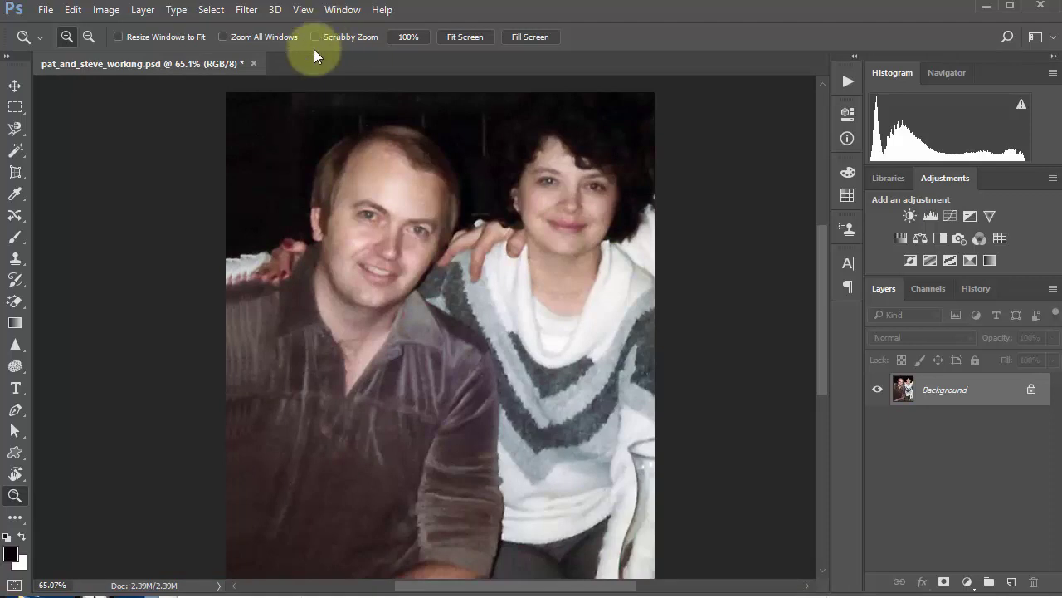
left_click_drag(354, 202, 465, 343)
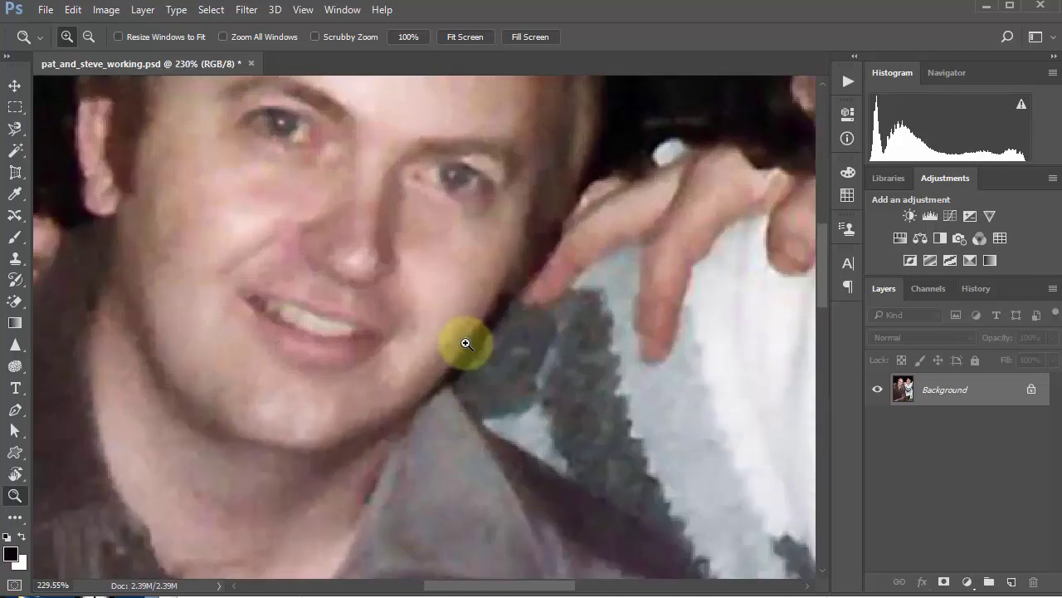
left_click_drag(411, 142, 491, 220)
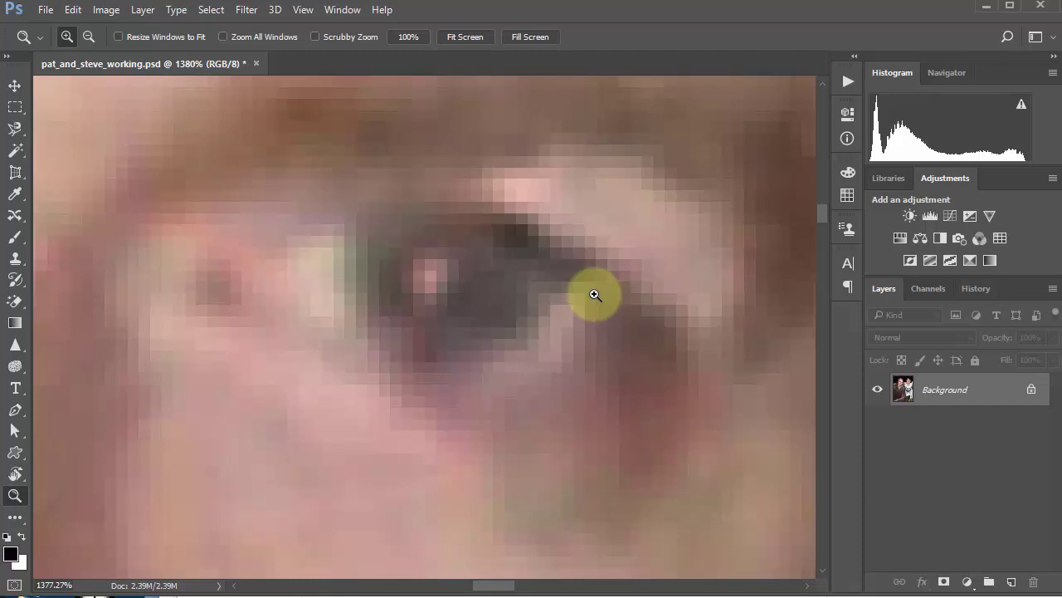
key("ctrl+0")
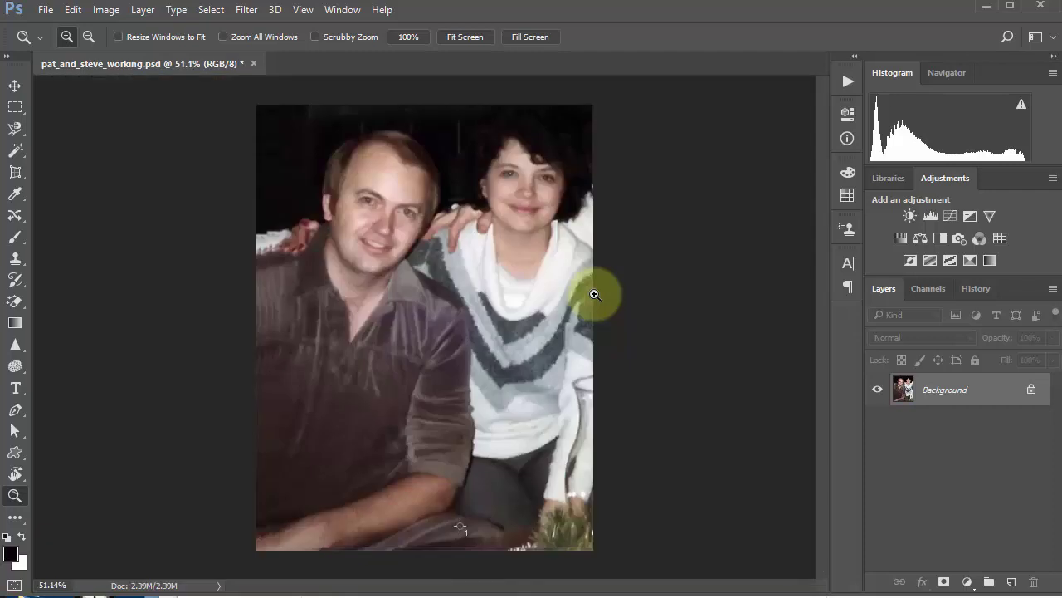
left_click_drag(357, 195, 433, 237)
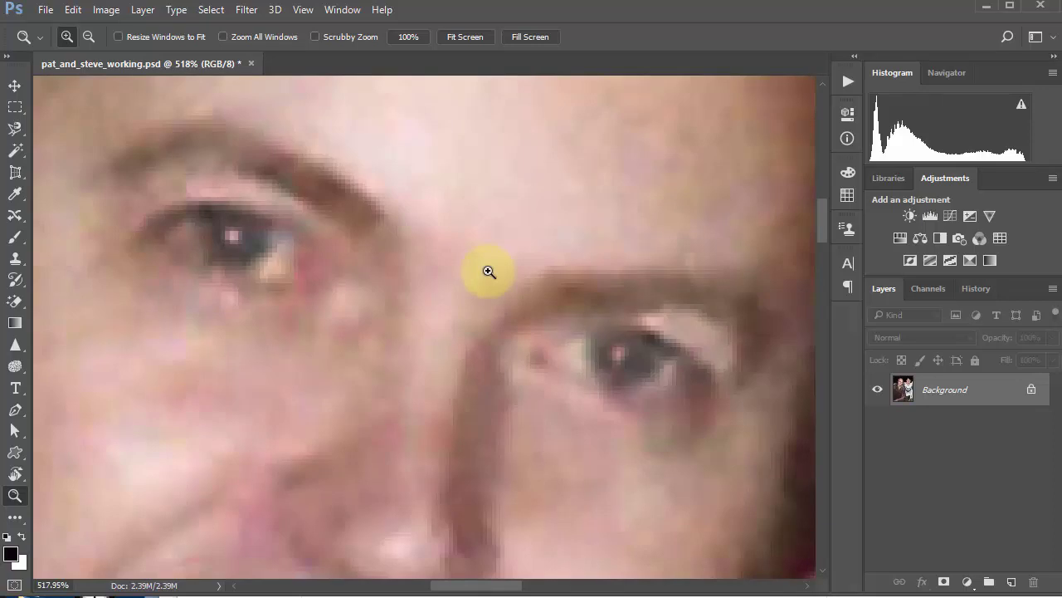
key("ctrl+0")
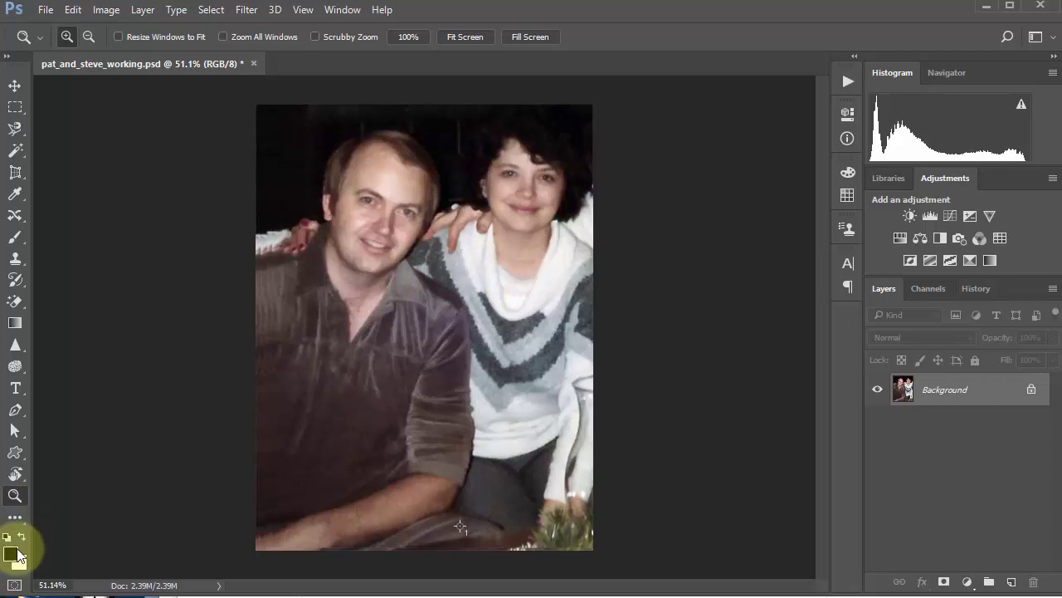
Swap the foreground and background colours and restore the default black foreground and white background
left_click(20, 537)
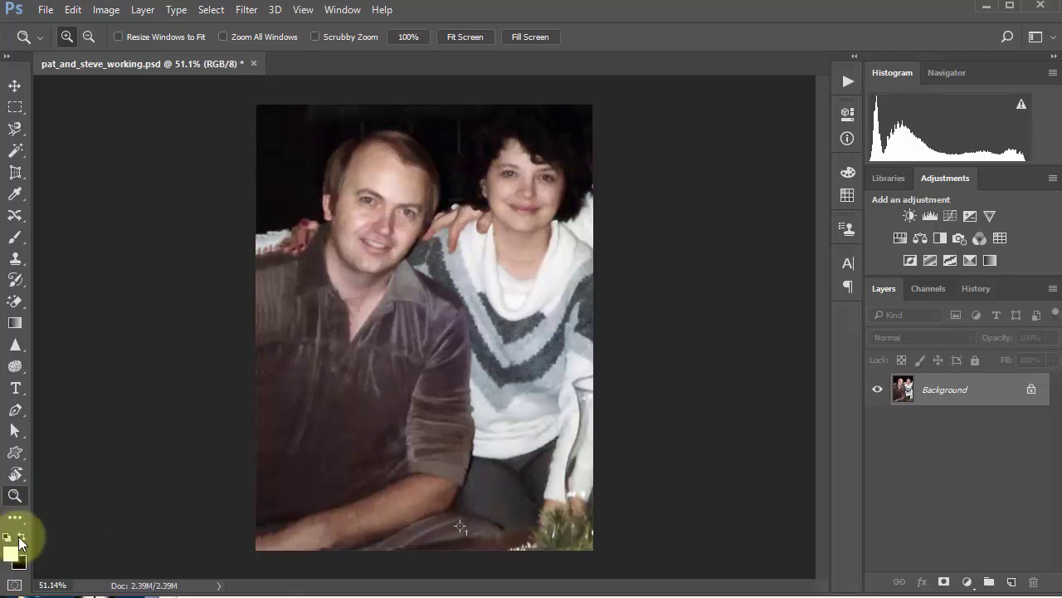
left_click(21, 539)
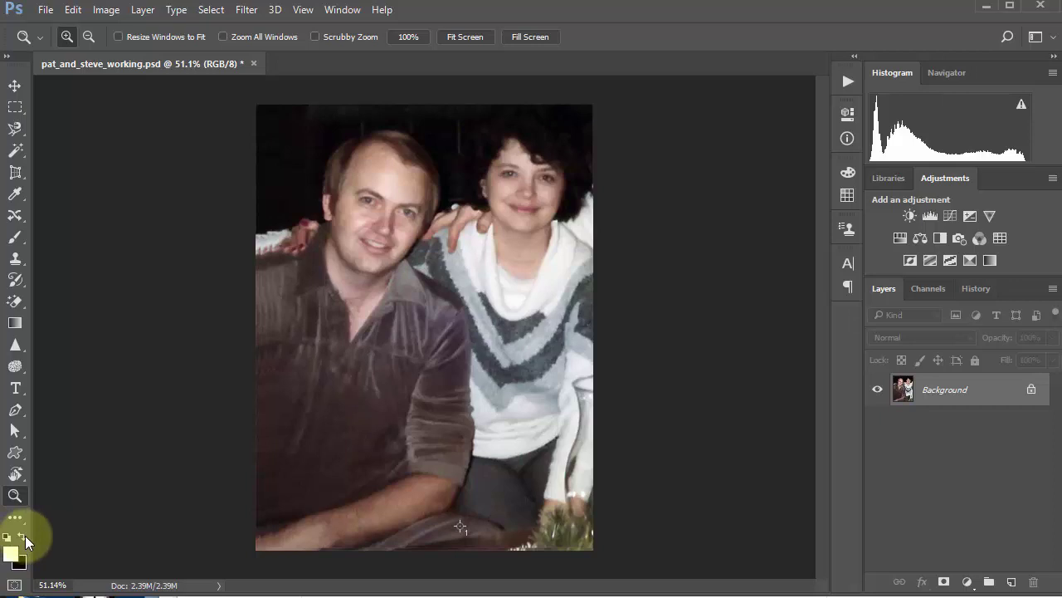
left_click(21, 538)
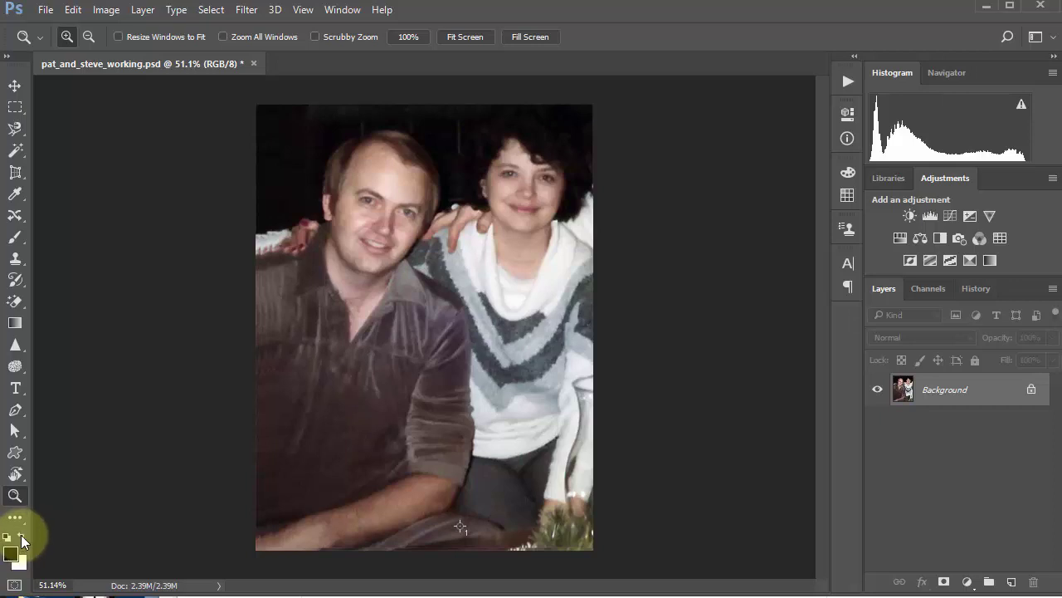
key("d")
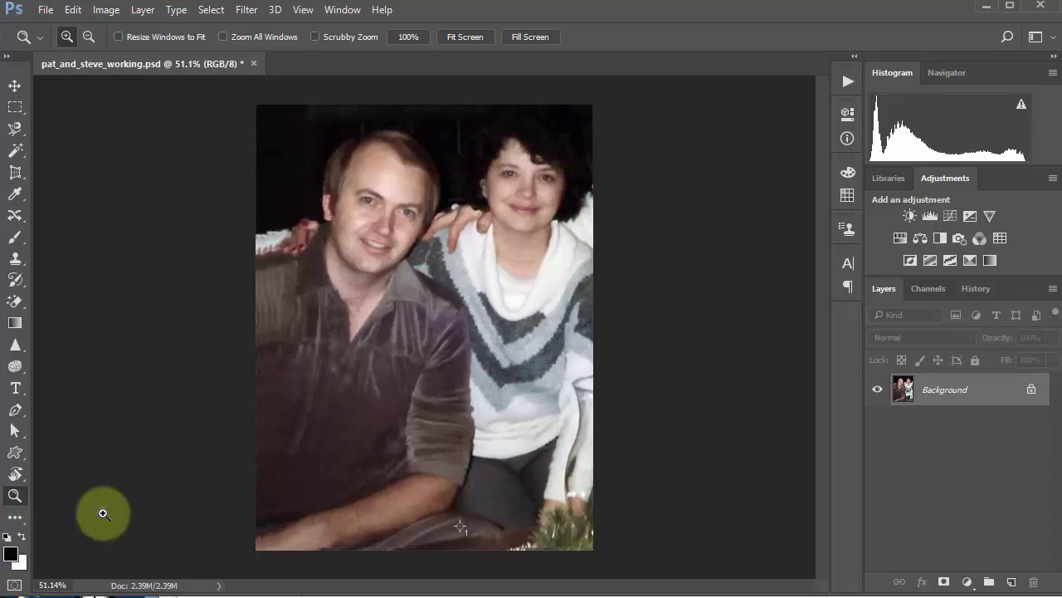
Swap the foreground and background colours back and forth repeatedly, ending with white as the foreground
key("x")
key("x")
key("x")
key("x")
key("x")
key("x")
key("x")
key("x")
key("x")
key("x")
key("x")
key("x")
key("x")
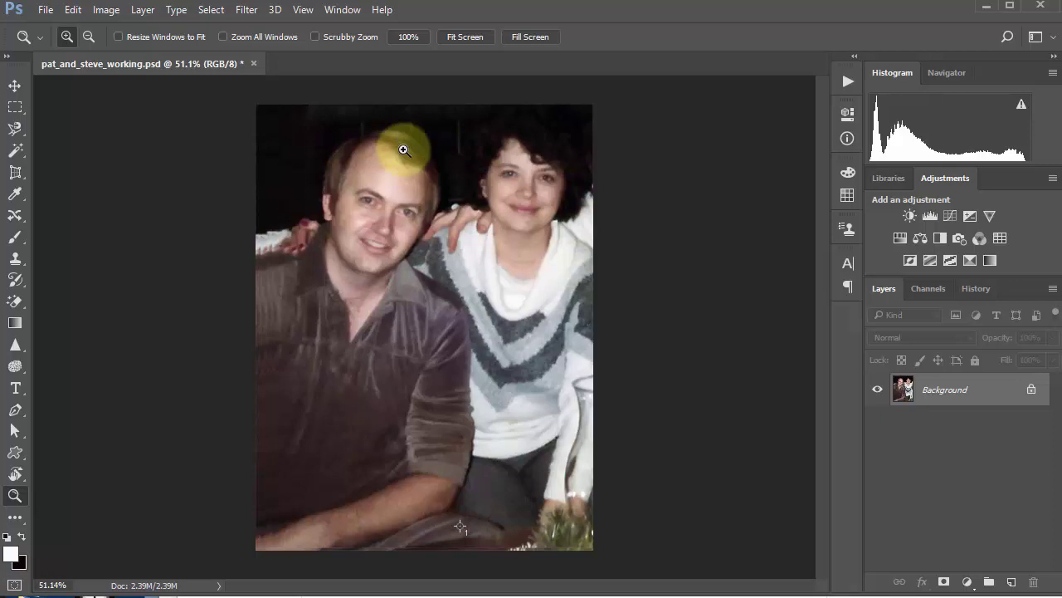
Paint a Quick Mask over the man's face with a 70 px brush and convert it into a selection
key("q")
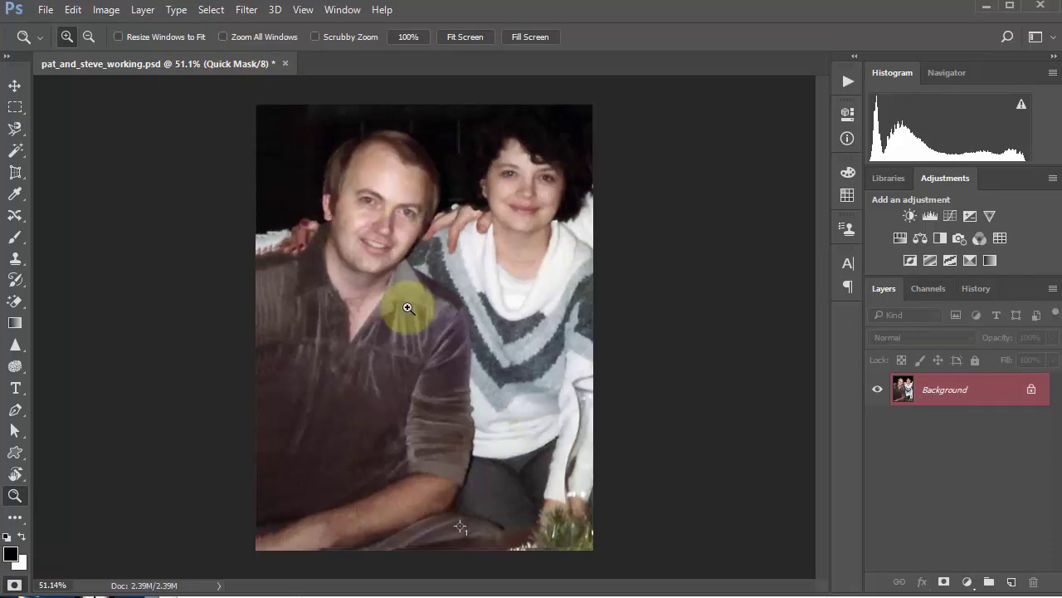
left_click(14, 238)
mouse_move(379, 190)
left_mouse_down()
mouse_move(352, 224)
mouse_move(367, 236)
mouse_move(365, 212)
mouse_move(387, 201)
mouse_move(379, 172)
mouse_move(394, 196)
mouse_move(414, 201)
mouse_move(389, 241)
mouse_move(353, 246)
mouse_move(343, 204)
mouse_move(360, 168)
mouse_move(407, 192)
left_mouse_up()
key("]")
key("]")
key("]")
key("]")
key("]")
key("]")
key("]")
key("]")
key("]")
key("]")
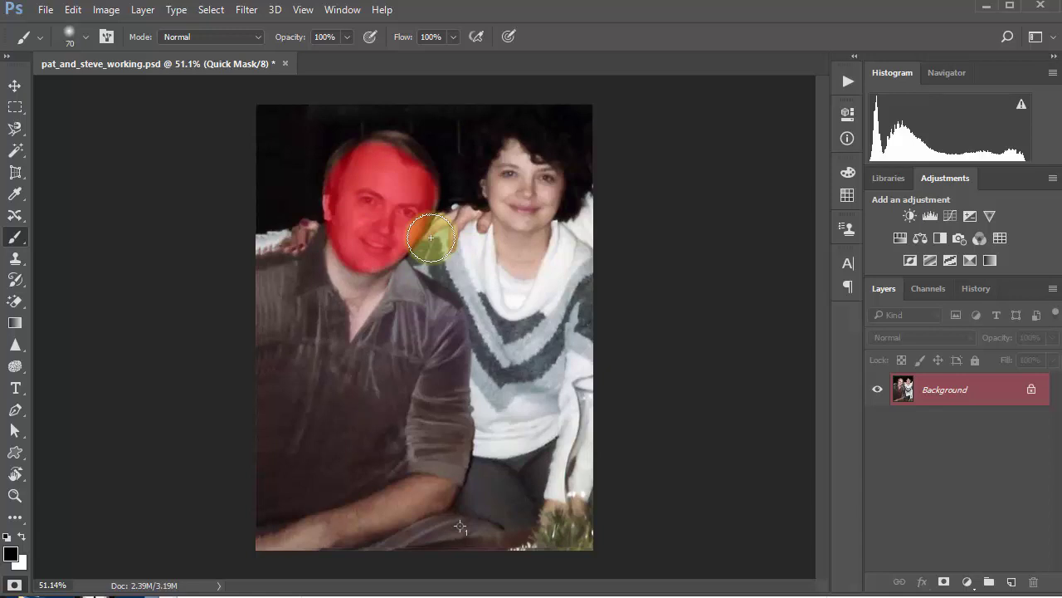
key("q")
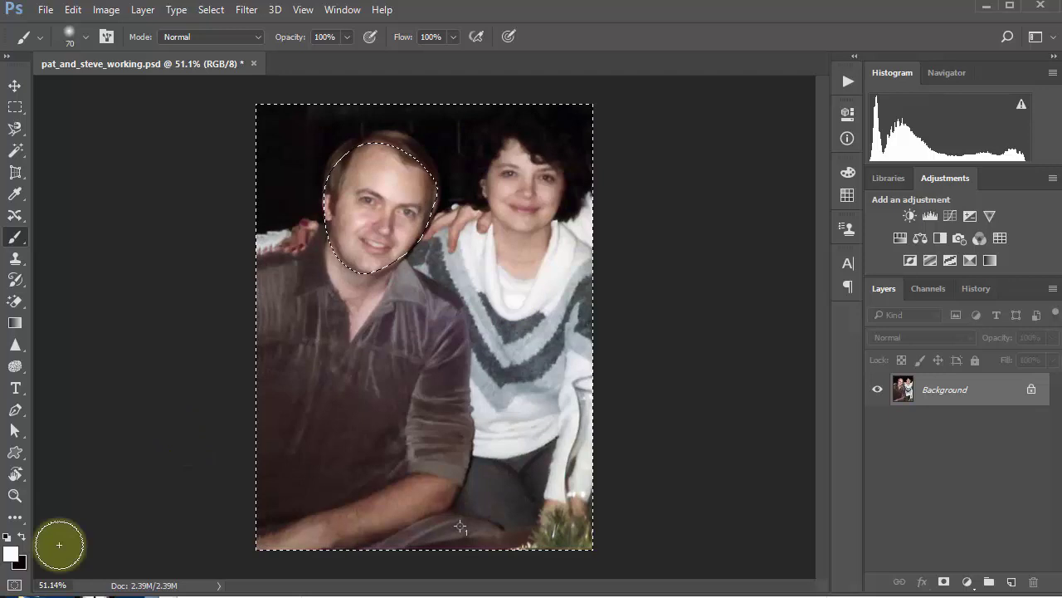
Set the Quick Mask colour to indicate Selected Areas and clear the current selection
left_click(14, 585)
double_click(14, 586)
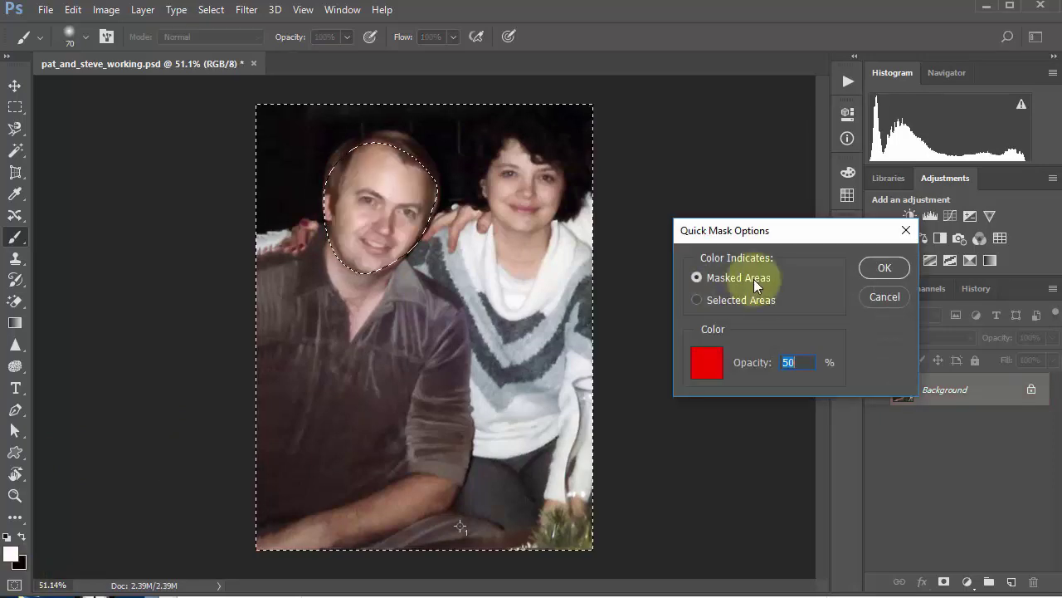
left_click(701, 300)
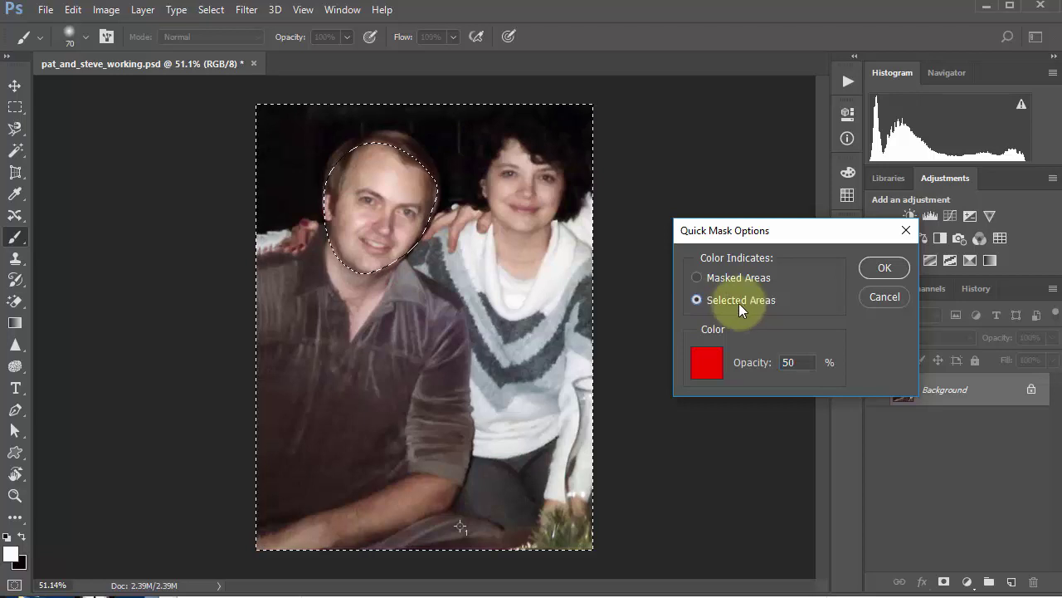
left_click(880, 268)
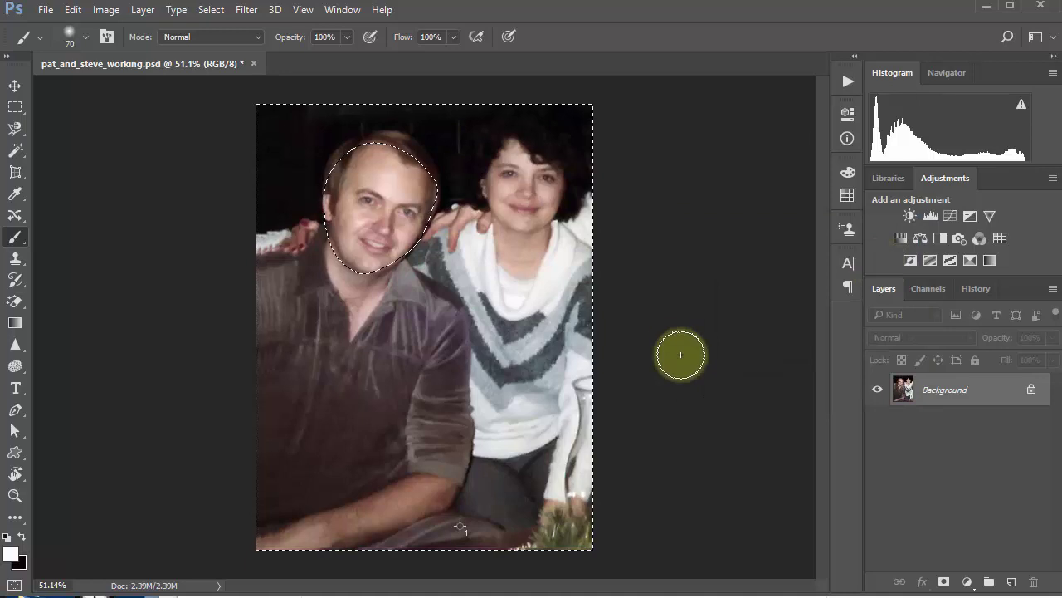
key("ctrl+d")
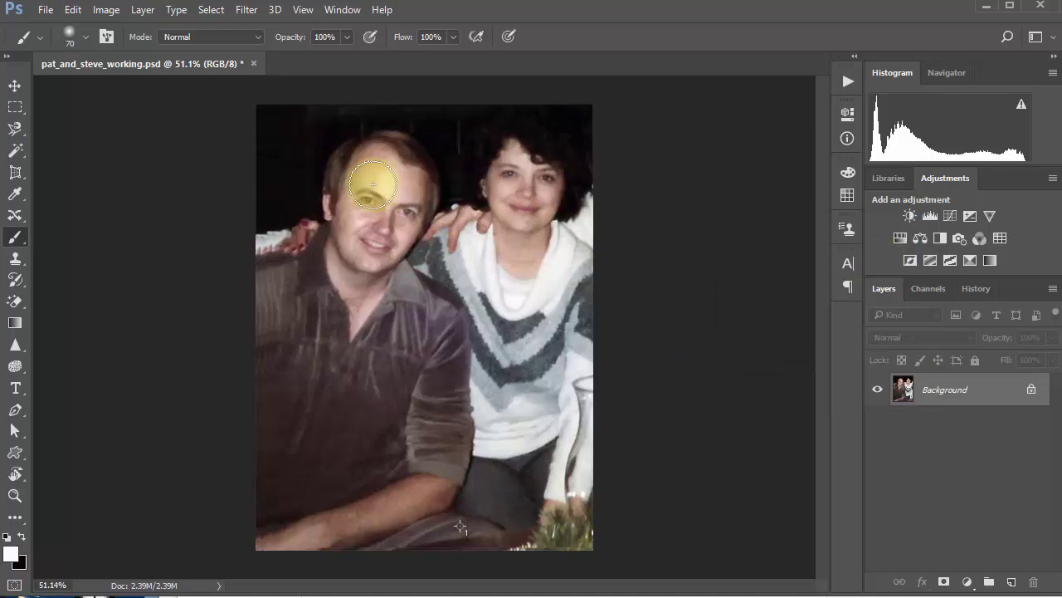
Undo the stray white stroke, then paint the man's face with black in Quick Mask and convert the mask into a selection
left_click_drag(373, 166, 356, 238)
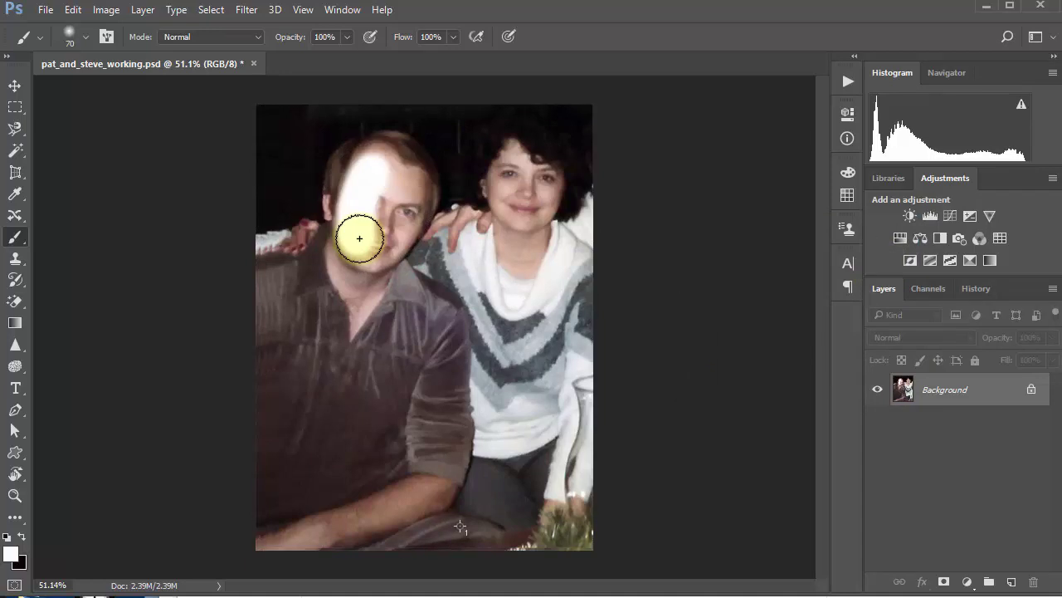
key("ctrl+z")
left_click(22, 537)
left_click(14, 585)
mouse_move(386, 165)
left_mouse_down()
mouse_move(347, 235)
mouse_move(408, 203)
mouse_move(395, 192)
mouse_move(435, 180)
mouse_move(379, 156)
mouse_move(369, 196)
mouse_move(376, 227)
mouse_move(383, 168)
mouse_move(381, 227)
mouse_move(368, 245)
mouse_move(385, 244)
mouse_move(402, 220)
mouse_move(375, 246)
mouse_move(352, 243)
mouse_move(367, 251)
mouse_move(370, 225)
mouse_move(394, 205)
mouse_move(368, 251)
left_mouse_up()
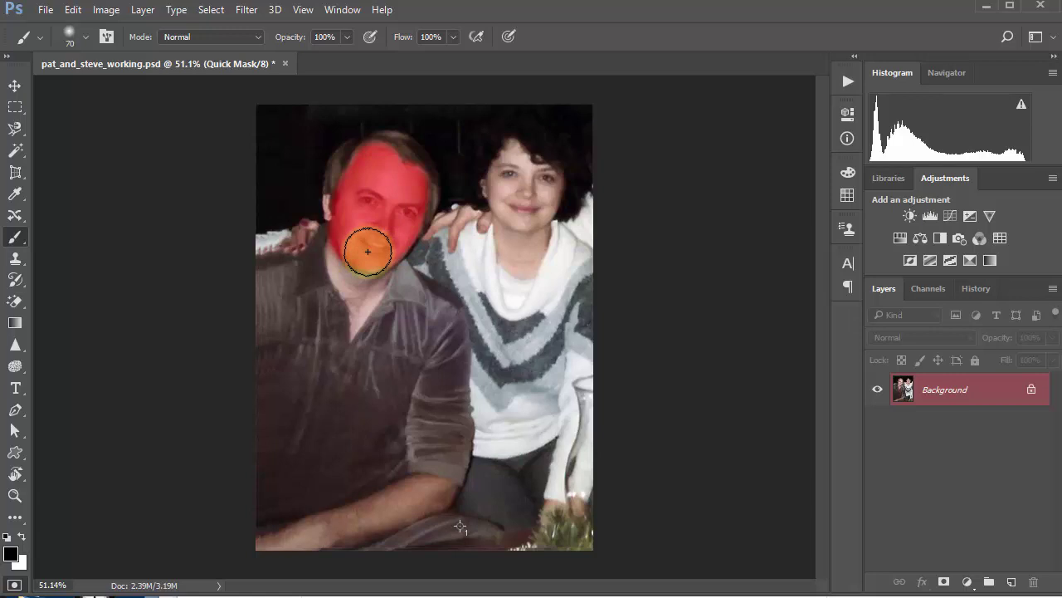
key("q")
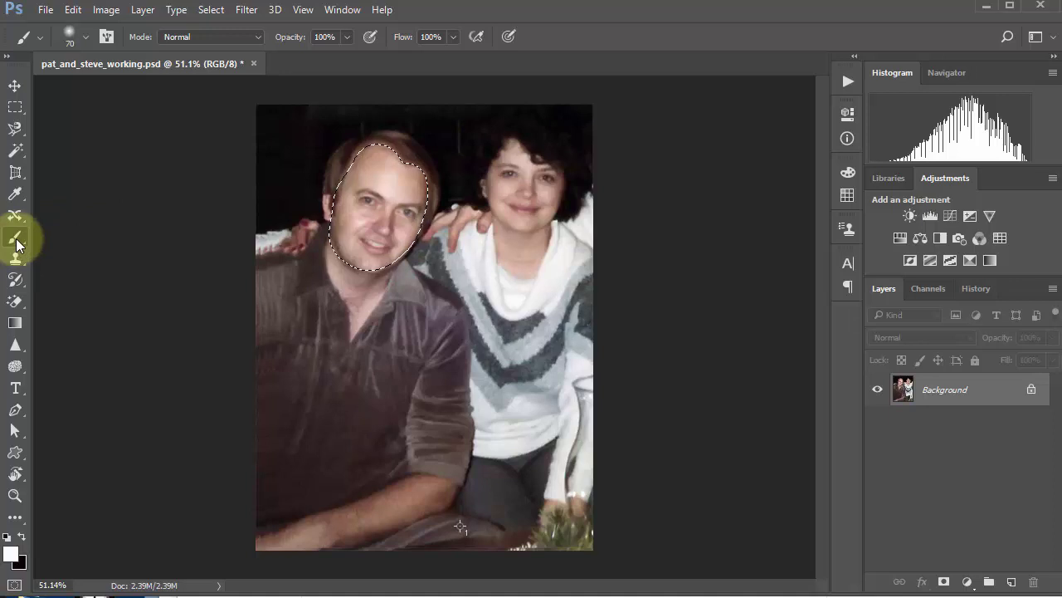
Add a new layer, brush red over the man's selected face, and clear the paint
left_click(1011, 586)
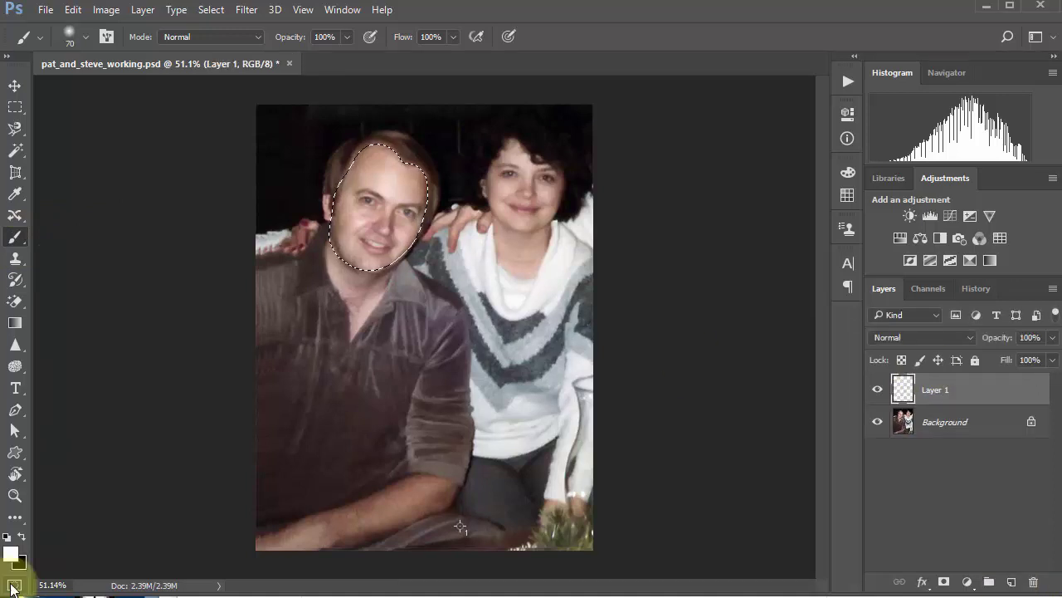
left_click(11, 554)
left_click(274, 428)
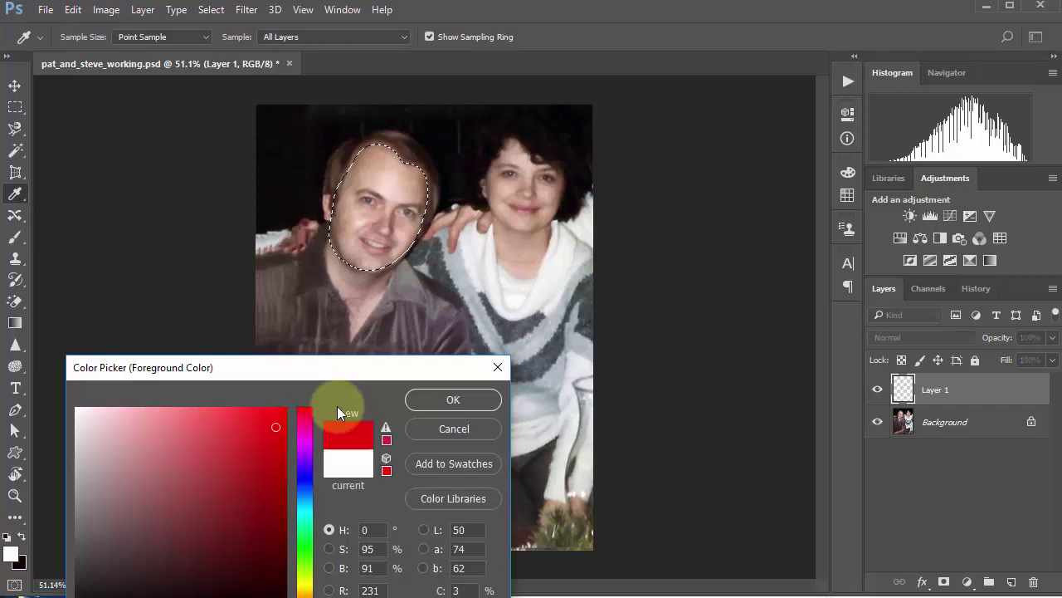
left_click(431, 399)
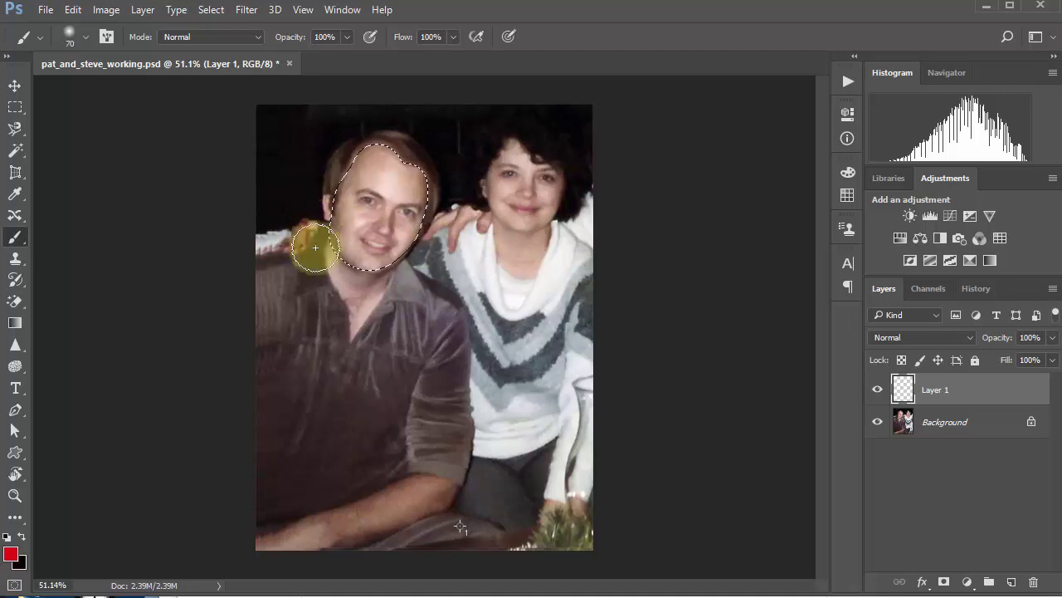
left_click_drag(336, 188, 427, 211)
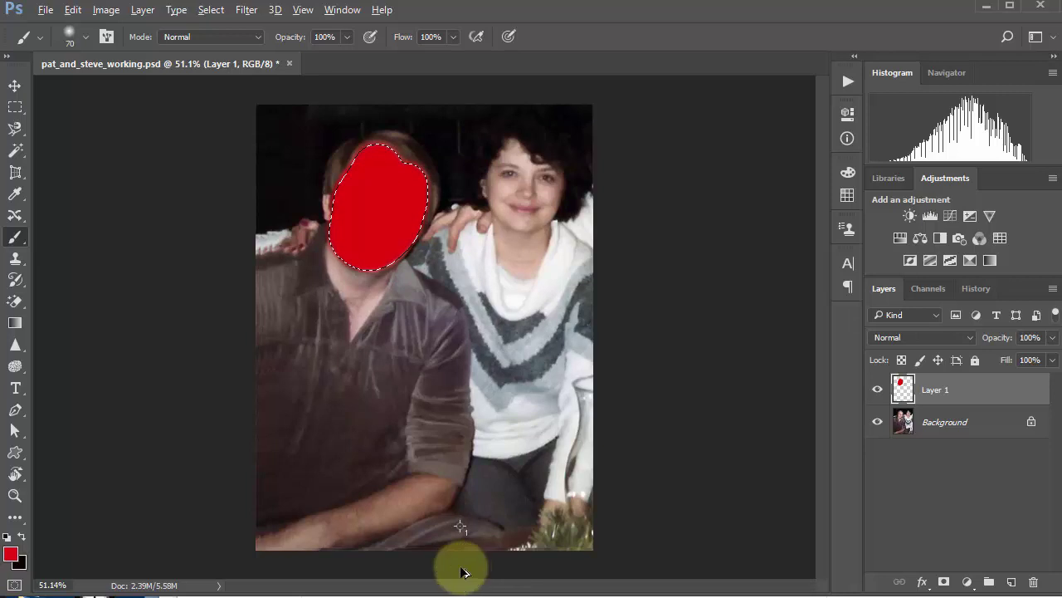
key("Delete")
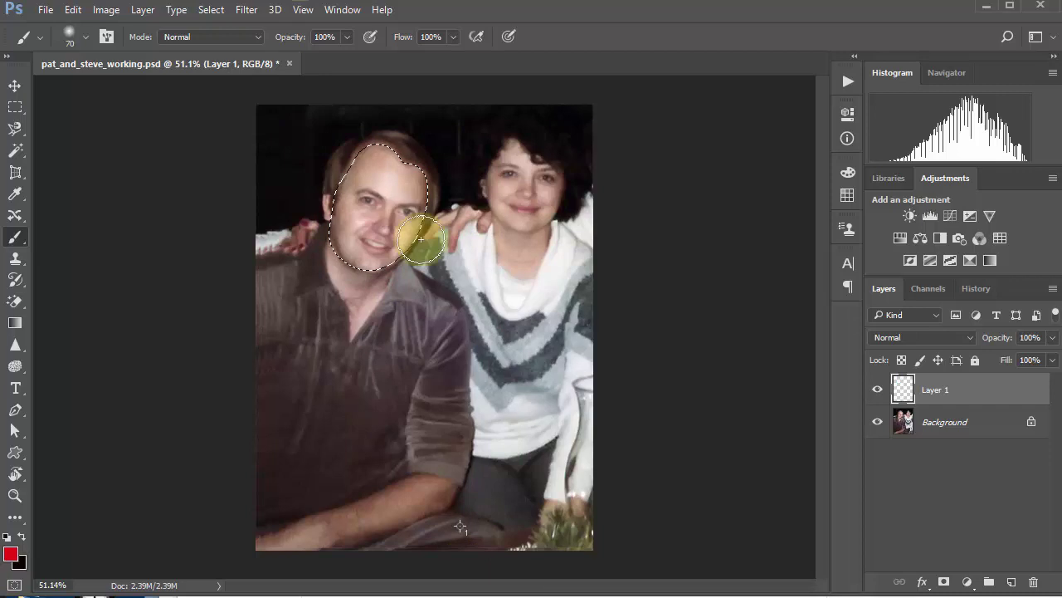
Invert the selection, brush red freely over the area around the man's face, and clear the paint
left_click(209, 10)
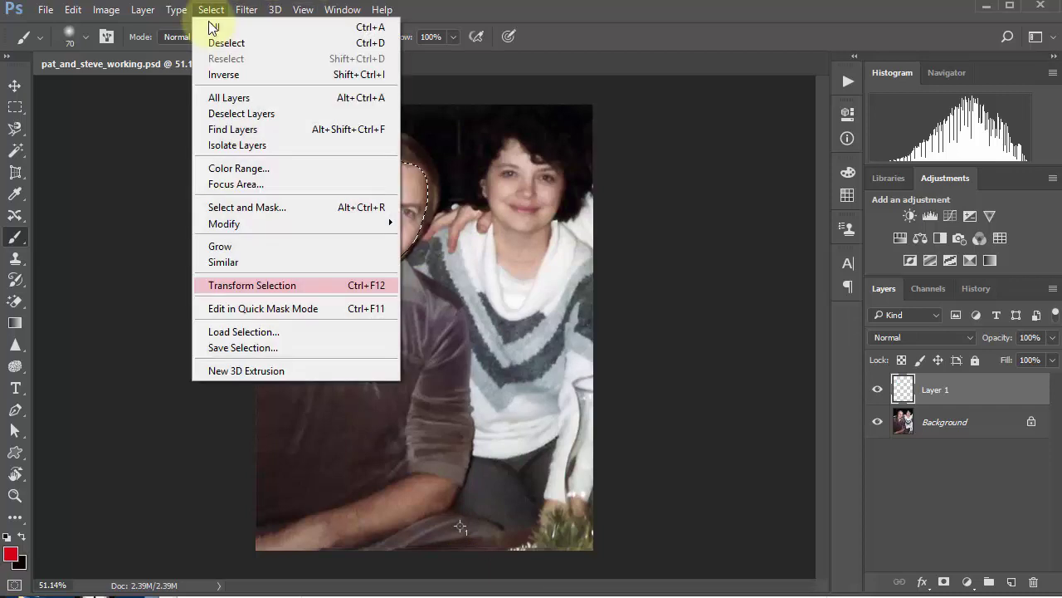
left_click(225, 71)
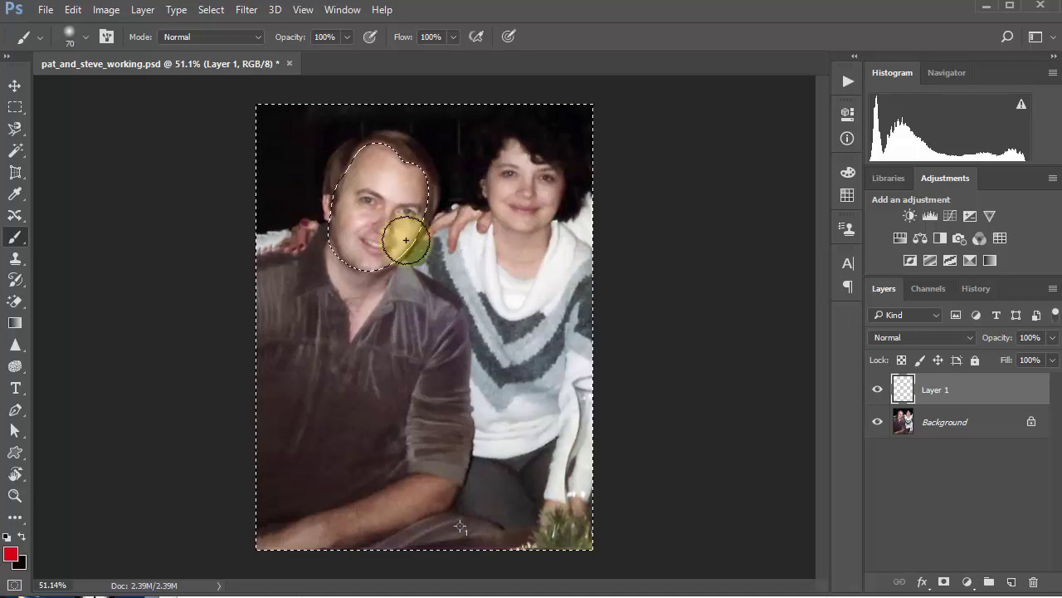
mouse_move(489, 240)
left_mouse_down()
mouse_move(453, 368)
mouse_move(492, 205)
mouse_move(496, 144)
left_mouse_up()
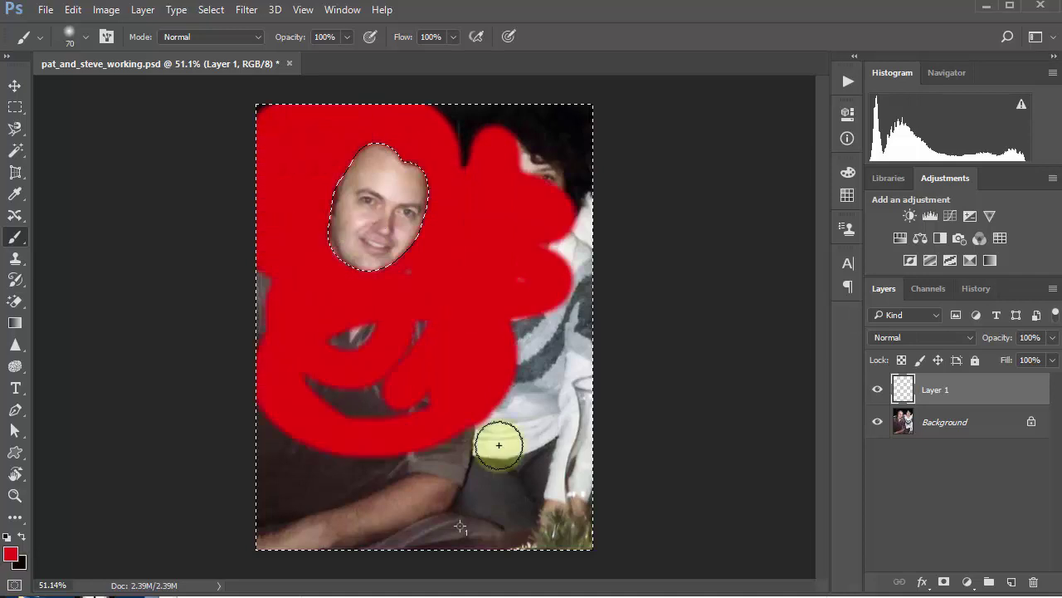
mouse_move(593, 370)
left_mouse_down()
mouse_move(522, 385)
mouse_move(484, 445)
left_mouse_up()
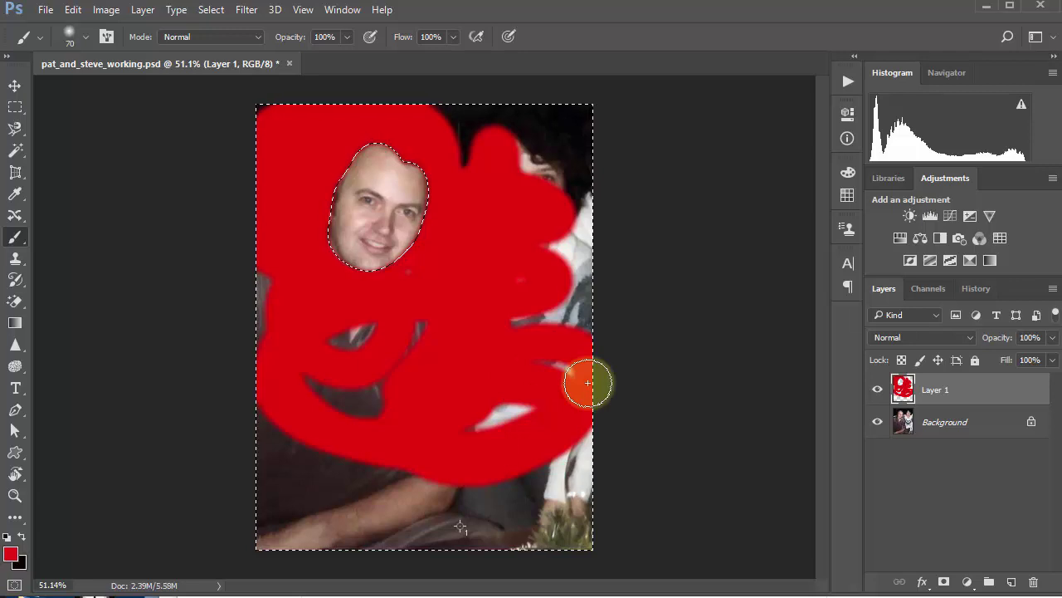
left_click_drag(586, 382, 541, 323)
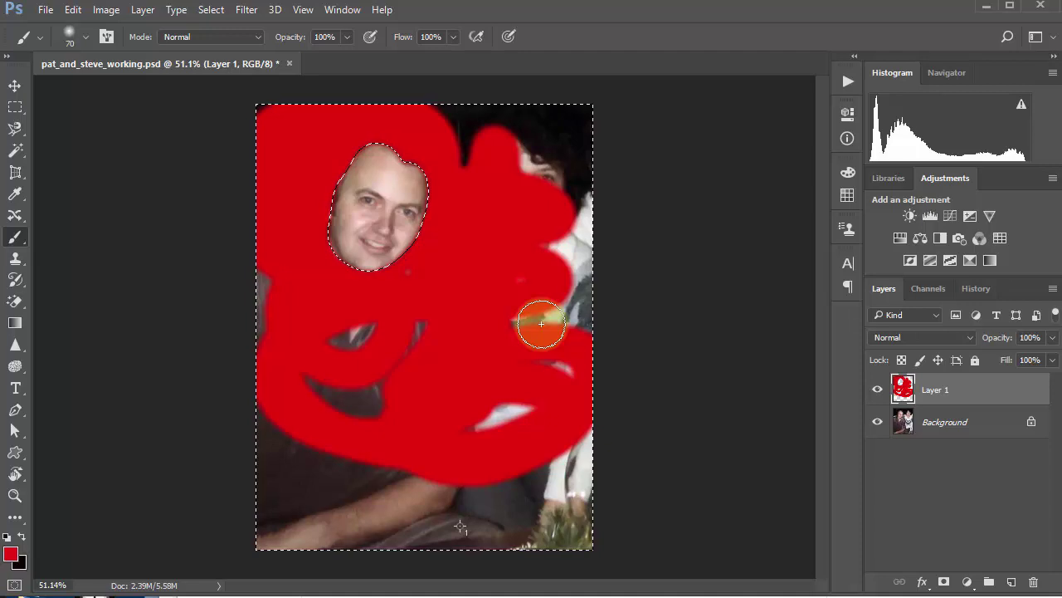
key("Delete")
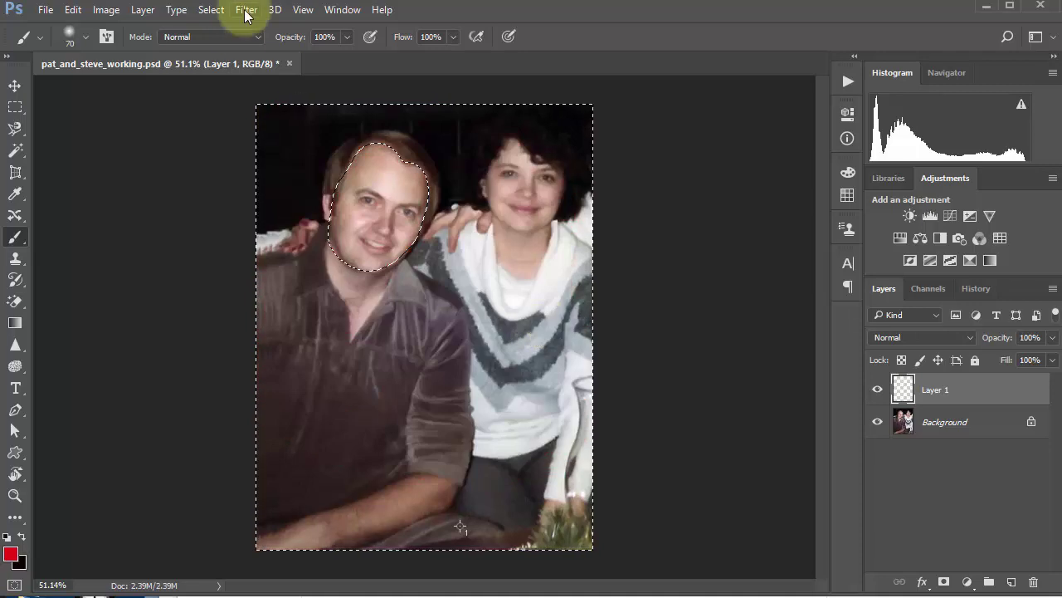
Invert the selection back to the man's face and brush it red on the new layer
left_click(211, 9)
left_click(239, 60)
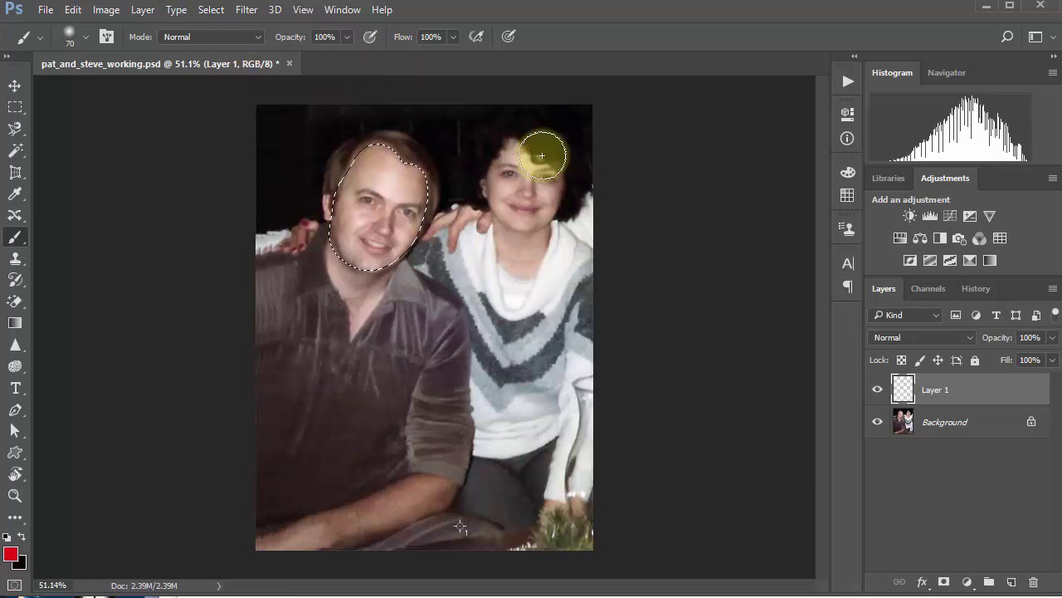
mouse_move(453, 173)
left_mouse_down()
mouse_move(440, 166)
mouse_move(390, 249)
left_mouse_up()
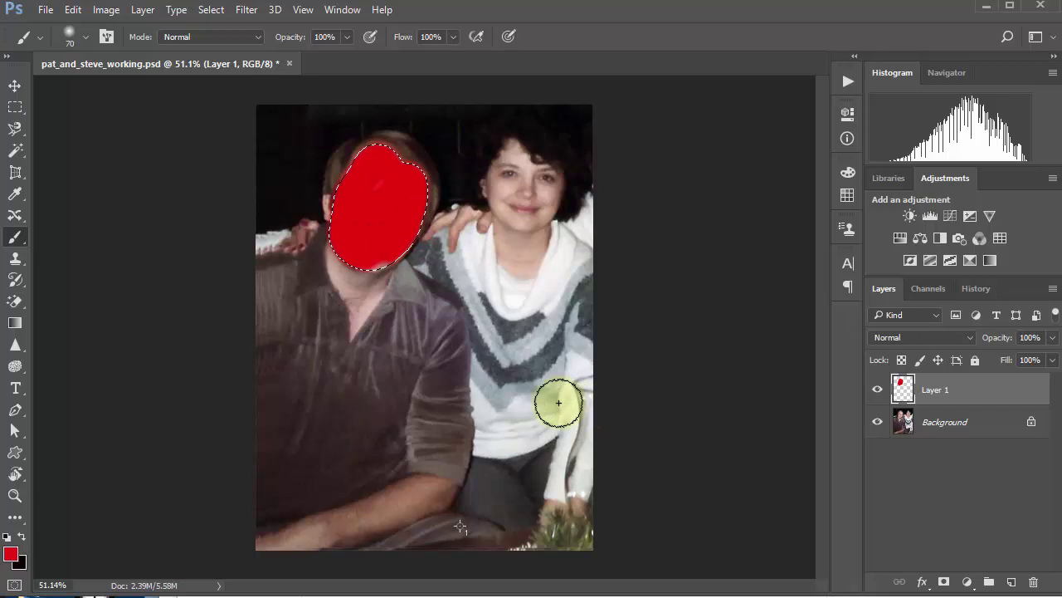
key("l")
left_click(548, 143)
mouse_move(506, 139)
left_mouse_down()
mouse_move(476, 215)
mouse_move(567, 238)
mouse_move(572, 132)
mouse_move(621, 205)
mouse_move(584, 226)
mouse_move(222, 184)
left_mouse_up()
key("Escape")
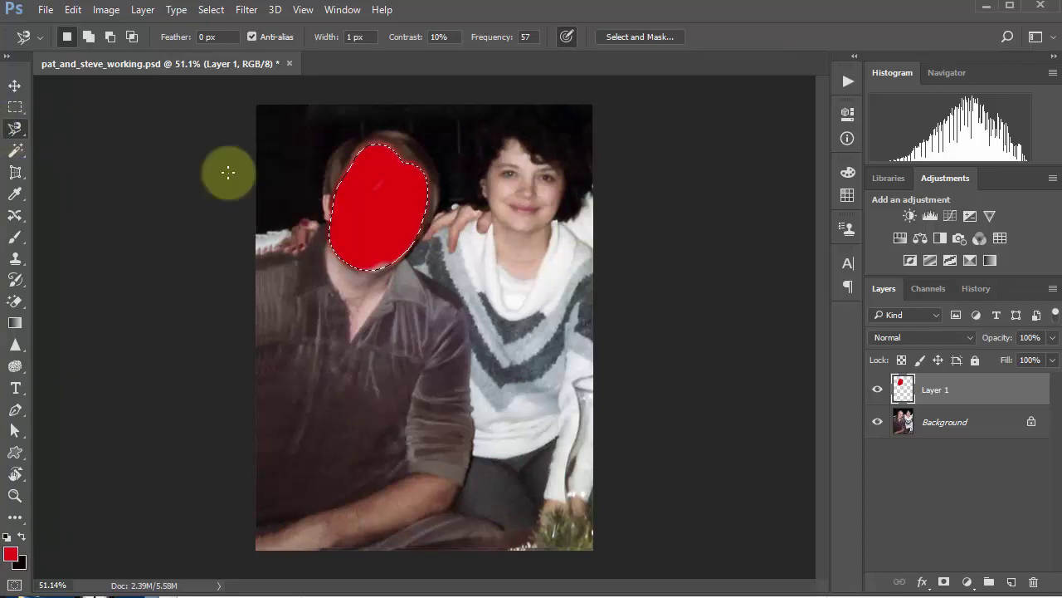
Select the woman's head with a freehand Lasso outline and brush it red on the new layer
right_click(15, 129)
left_click(91, 124)
left_click(547, 135)
mouse_move(547, 136)
left_mouse_down()
mouse_move(482, 214)
mouse_move(568, 238)
mouse_move(568, 156)
left_mouse_up()
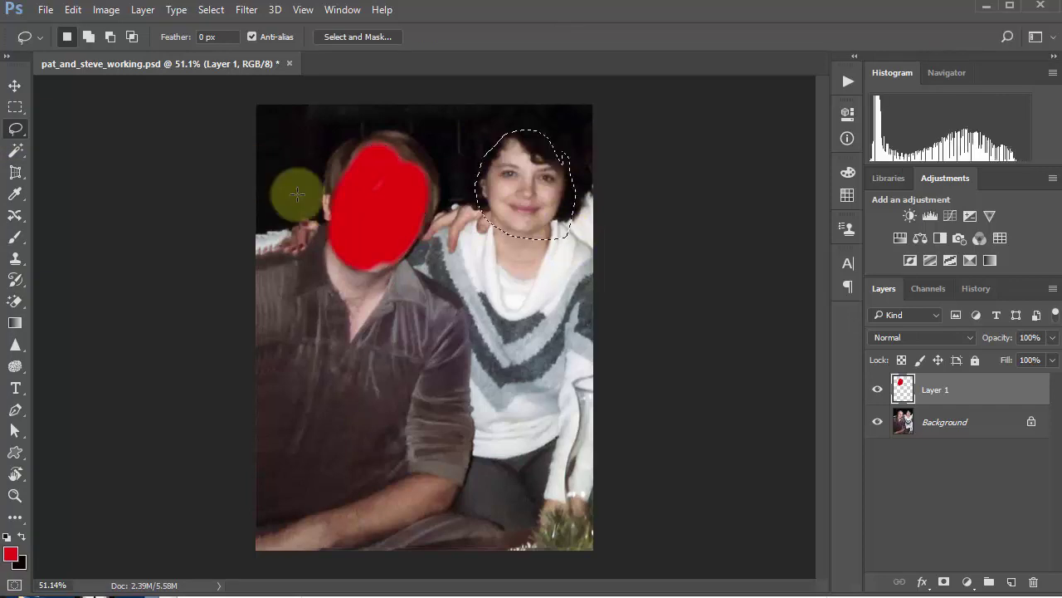
left_click(15, 237)
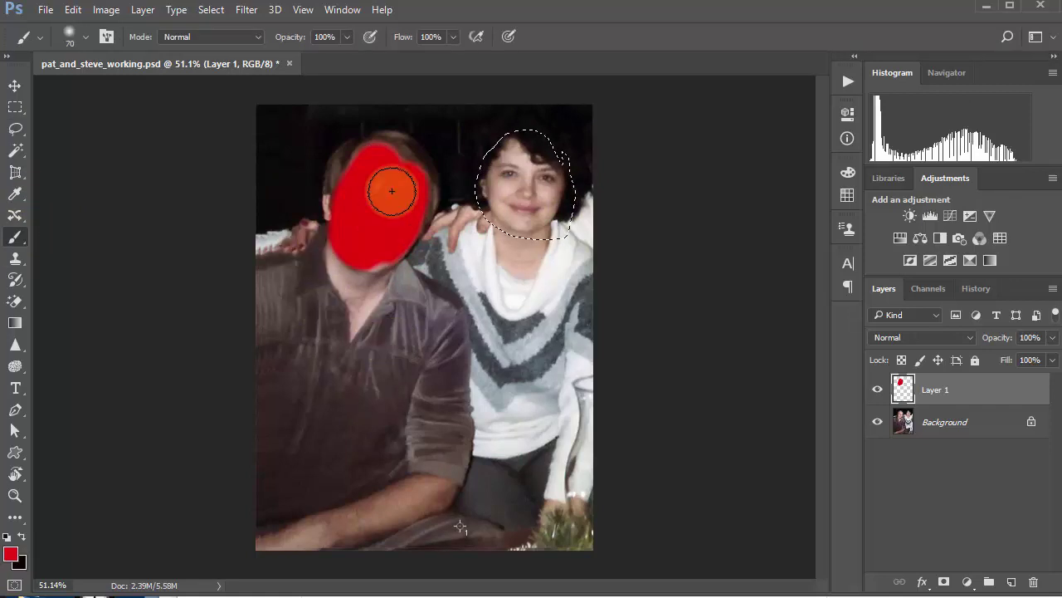
mouse_move(513, 156)
left_mouse_down()
mouse_move(558, 211)
mouse_move(557, 156)
mouse_move(498, 249)
left_mouse_up()
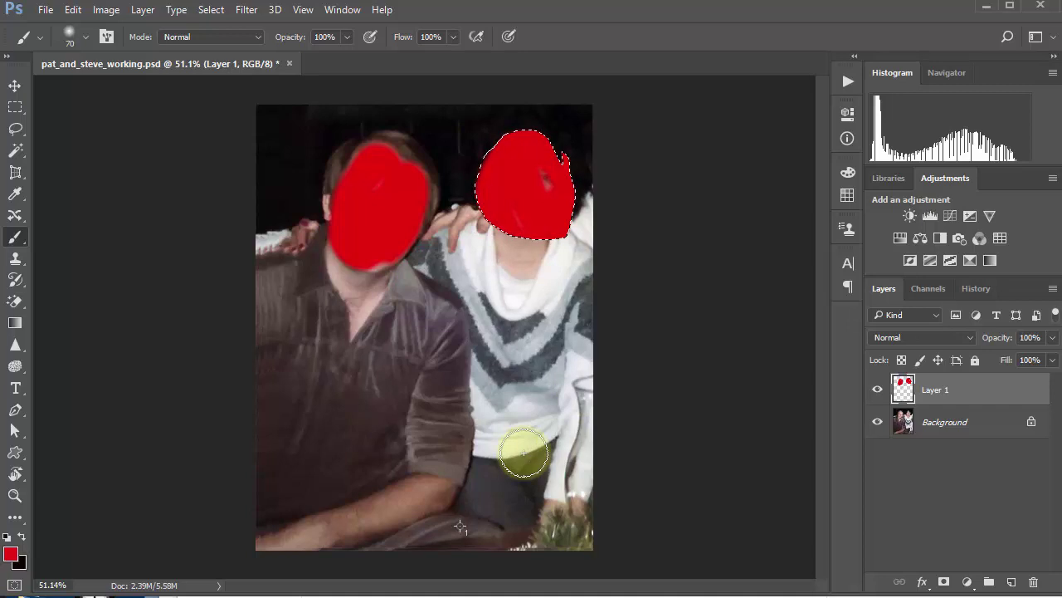
Remove the red paint from Layer 1 and clear the selection
key("Delete")
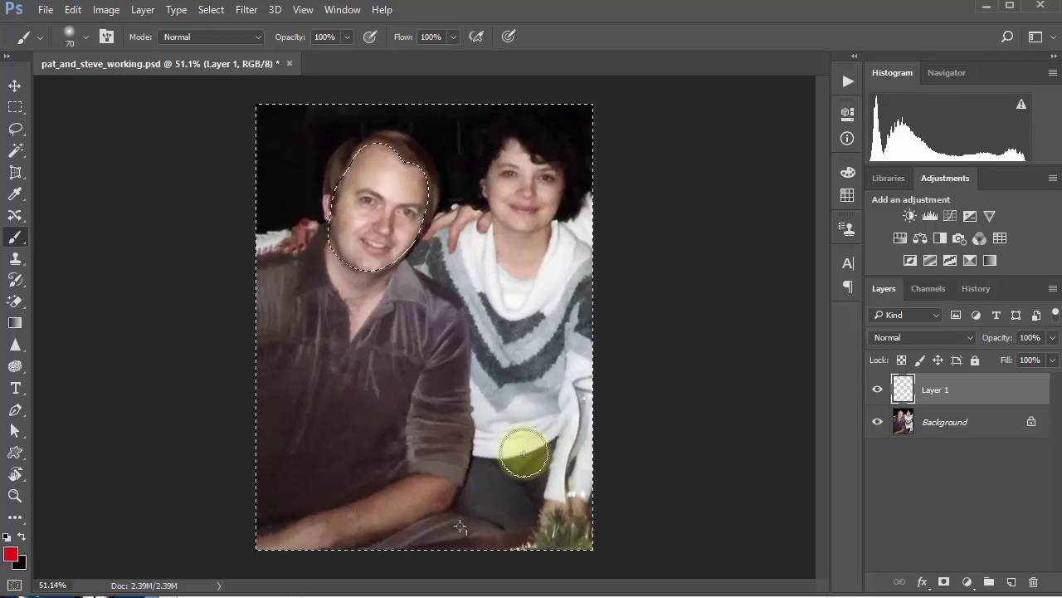
key("ctrl+d")
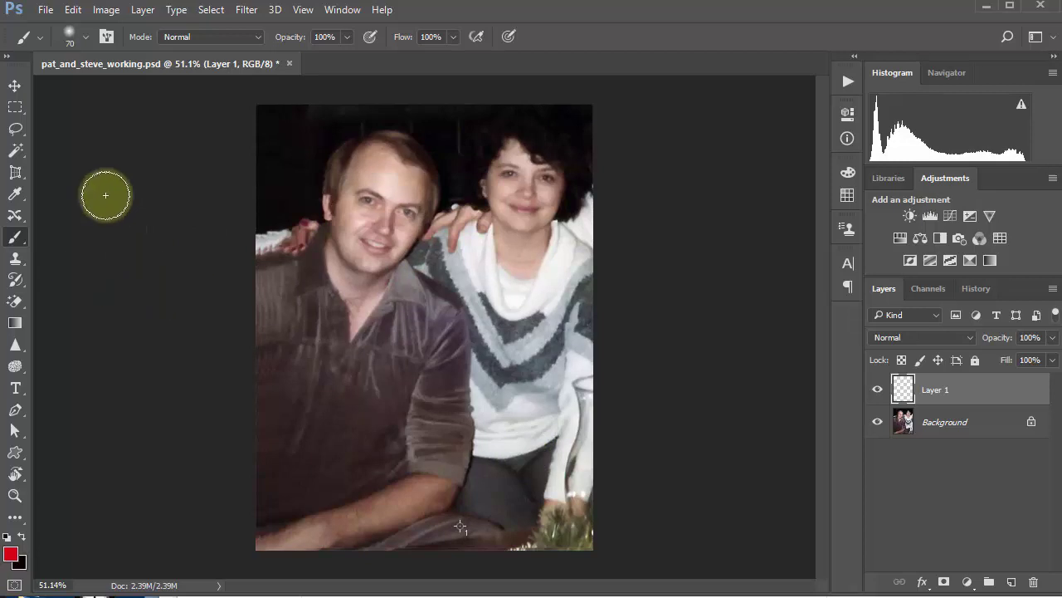
Lasso a tiny area near the man's collar and inspect the selection at 200% magnification before zooming back out
left_click(16, 128)
mouse_move(323, 243)
left_mouse_down()
mouse_move(296, 268)
mouse_move(306, 274)
left_mouse_up()
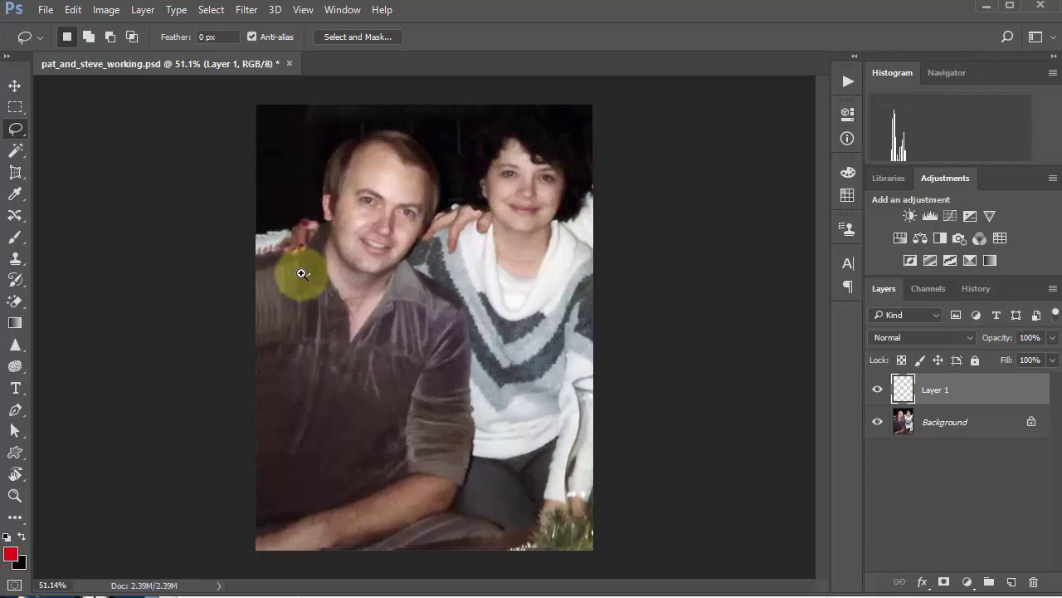
left_click(309, 279, "ctrl")
left_click(310, 278, "ctrl")
left_click(308, 280, "ctrl")
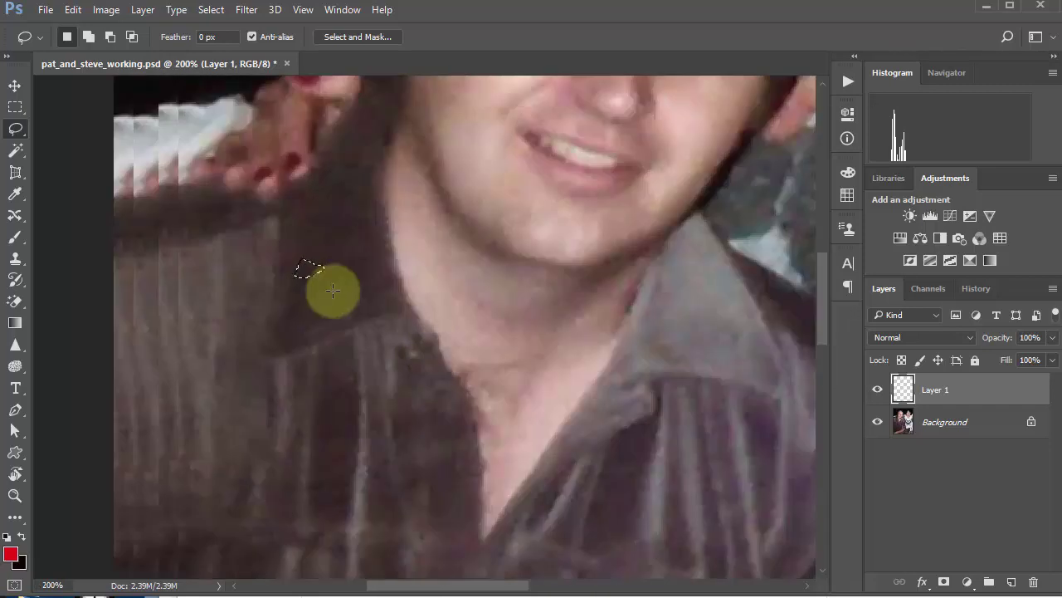
key("ctrl+0")
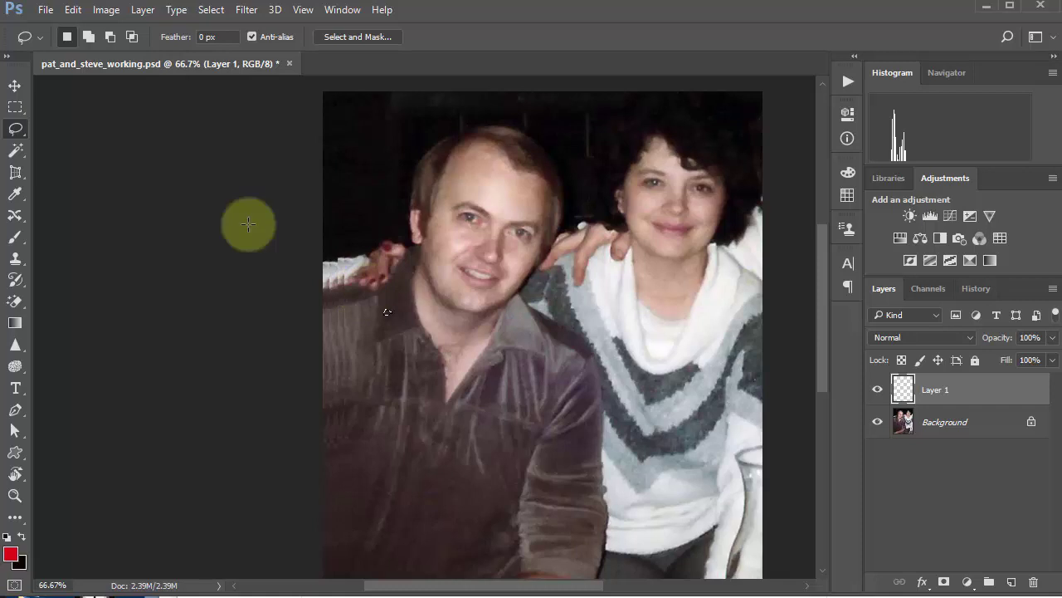
Try to brush red on the man's shirt outside the tiny selection and look up the Deselect command
left_click(13, 240)
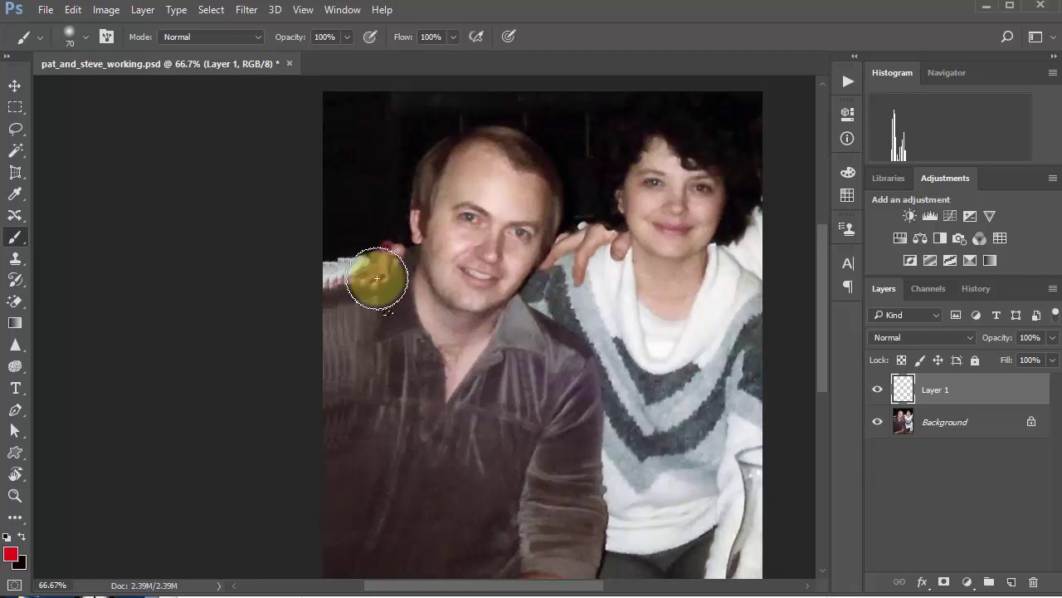
left_click(387, 345)
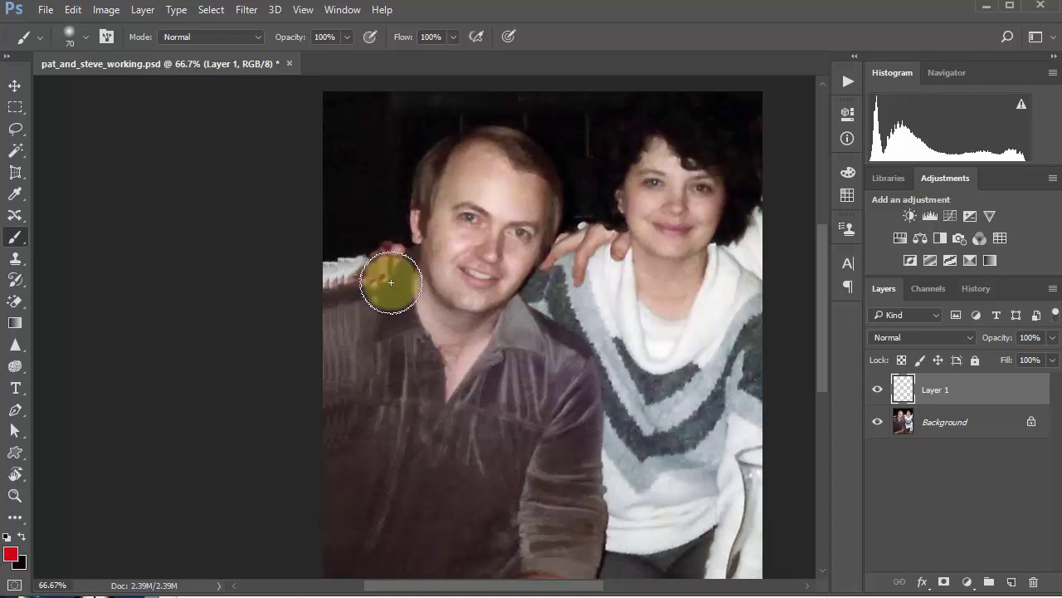
left_click(211, 11)
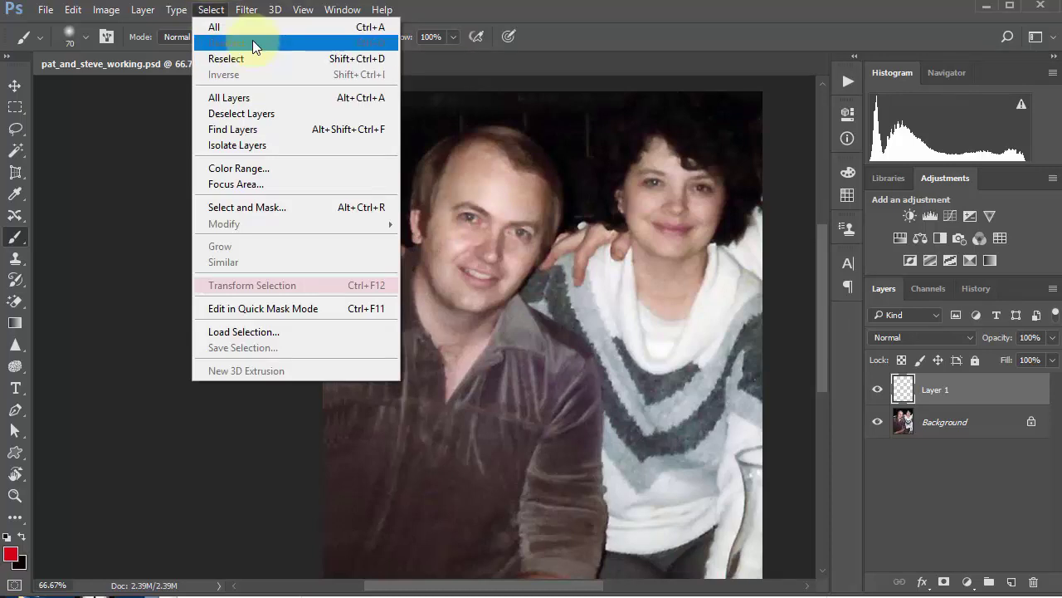
Add a Brightness/Contrast adjustment layer above Layer 1 with Brightness 7 and Contrast -1
left_click(619, 26)
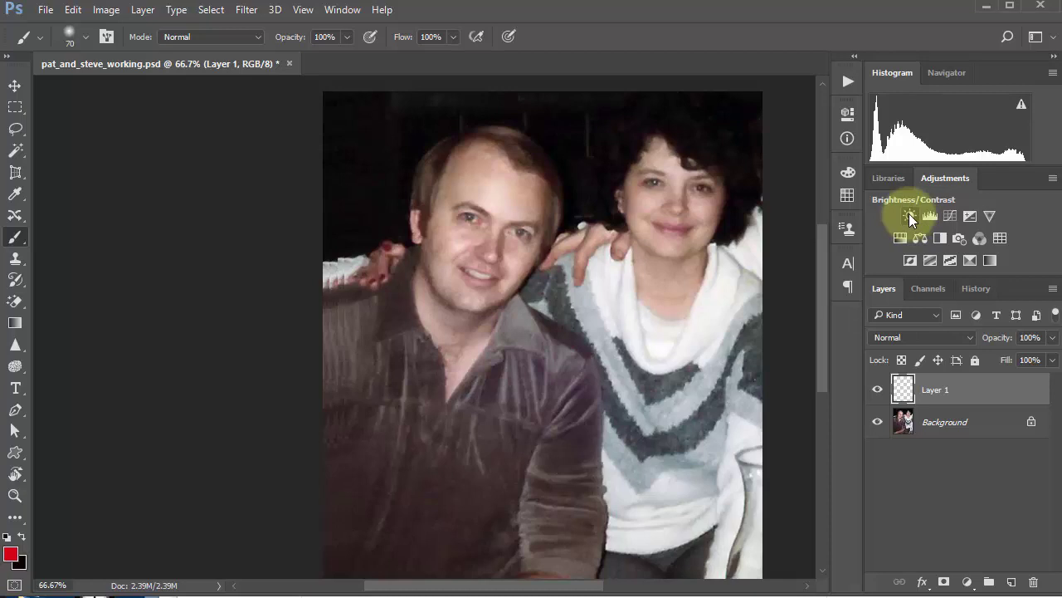
left_click(909, 215)
left_click_drag(730, 203, 749, 227)
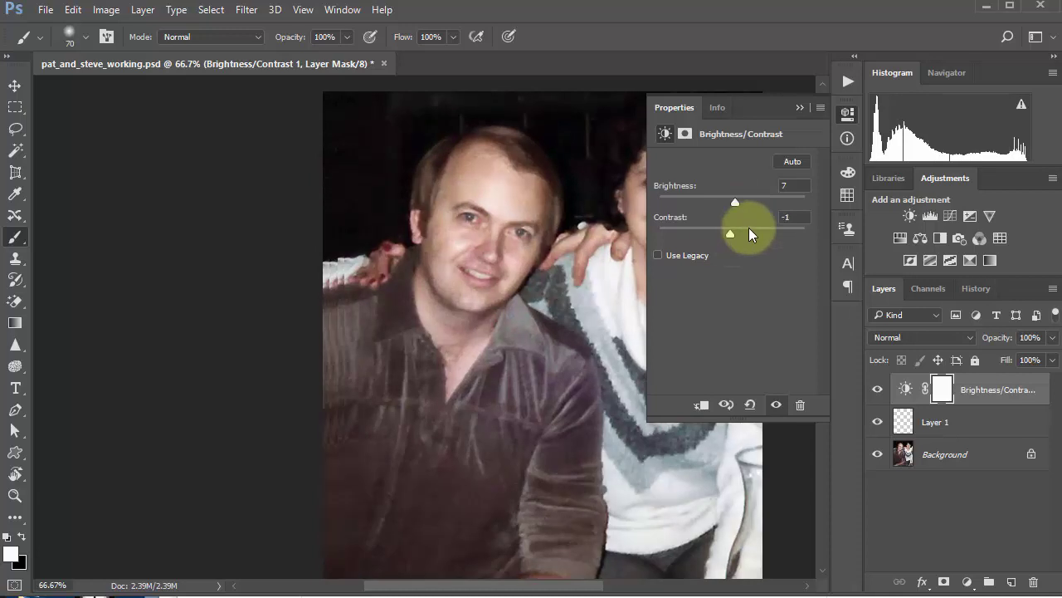
left_click(800, 107)
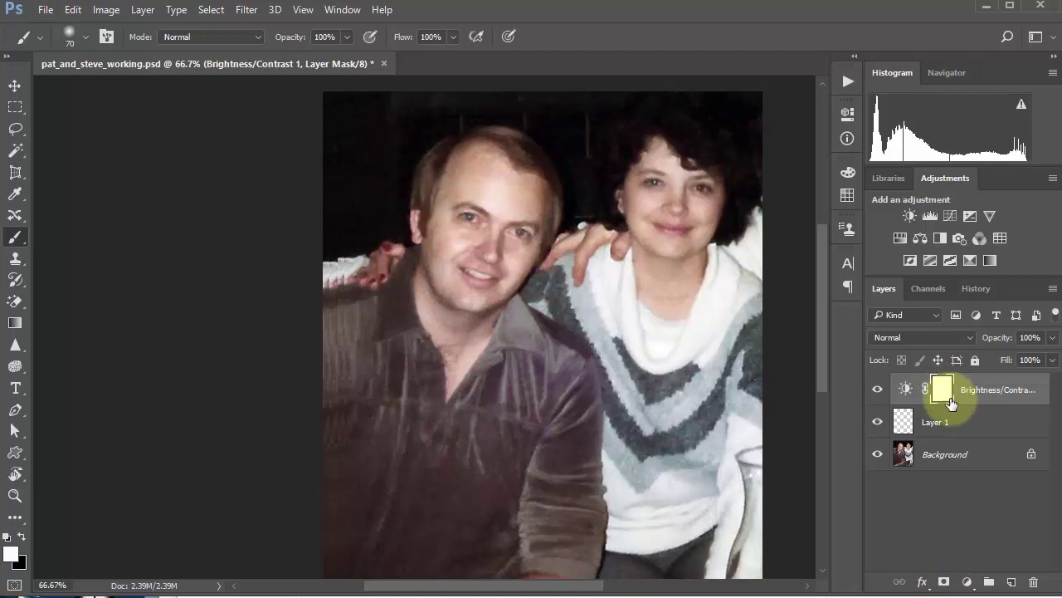
Reopen the Brightness/Contrast adjustment layer's settings and change Brightness to -31 and Contrast to 39
double_click(906, 390)
left_click_drag(719, 201, 766, 238)
left_click(800, 107)
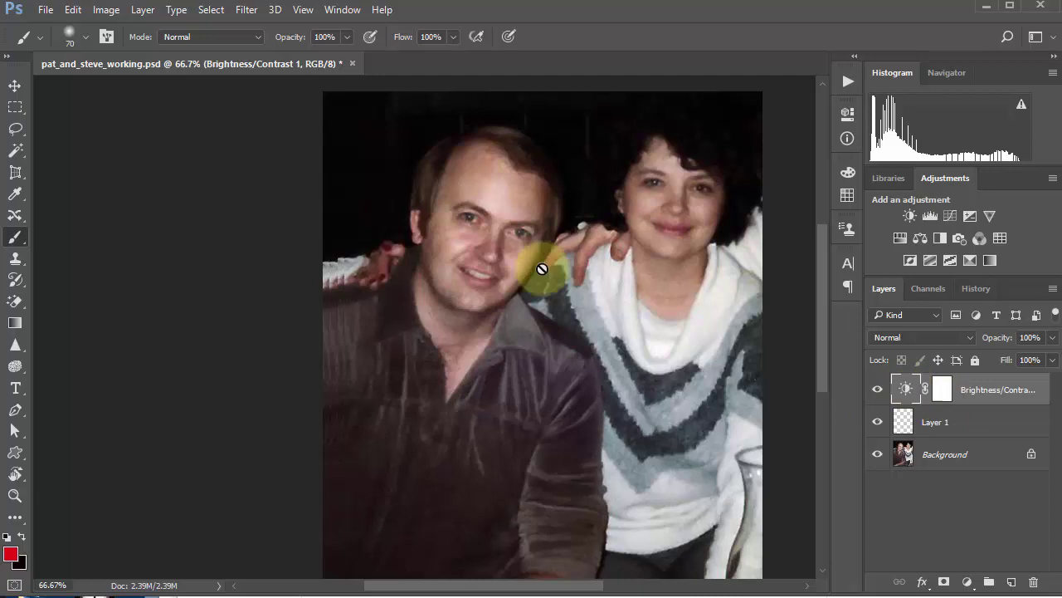
Edit the Brightness/Contrast adjustment layer again, raising Brightness to 14
double_click(911, 390)
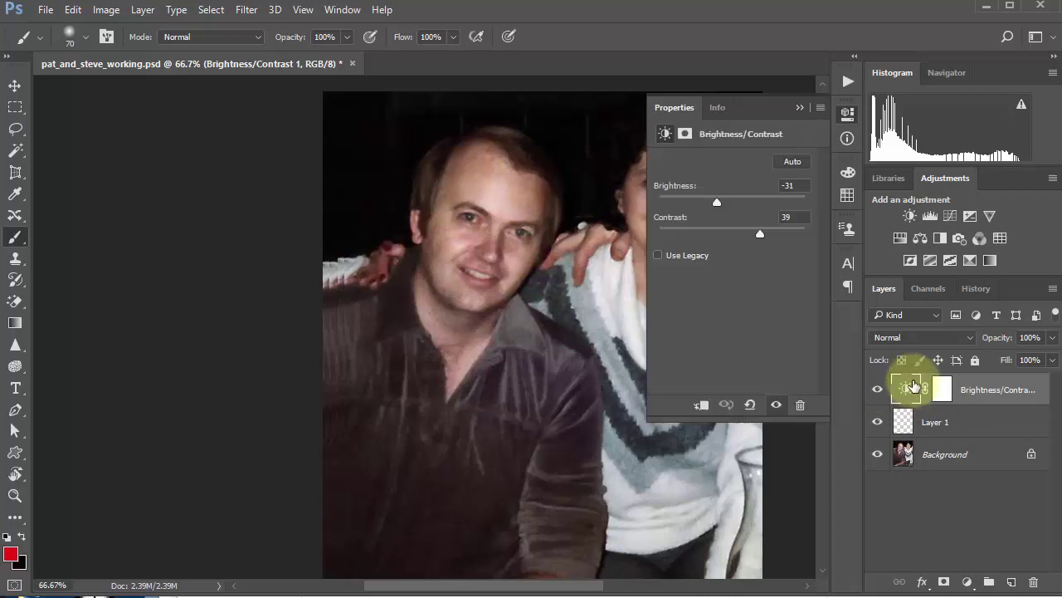
left_click_drag(716, 200, 739, 209)
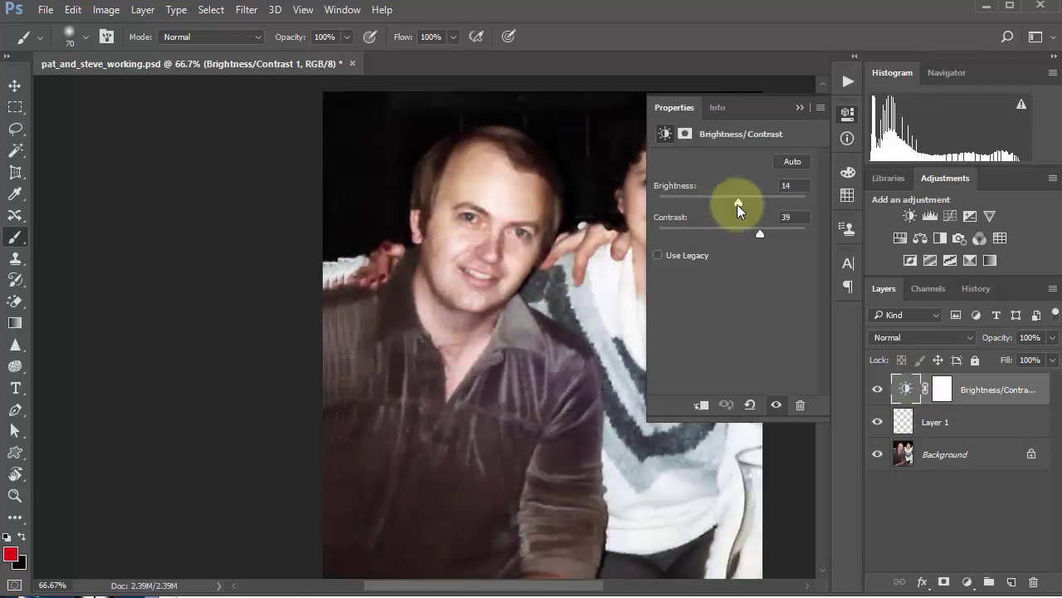
left_click(800, 107)
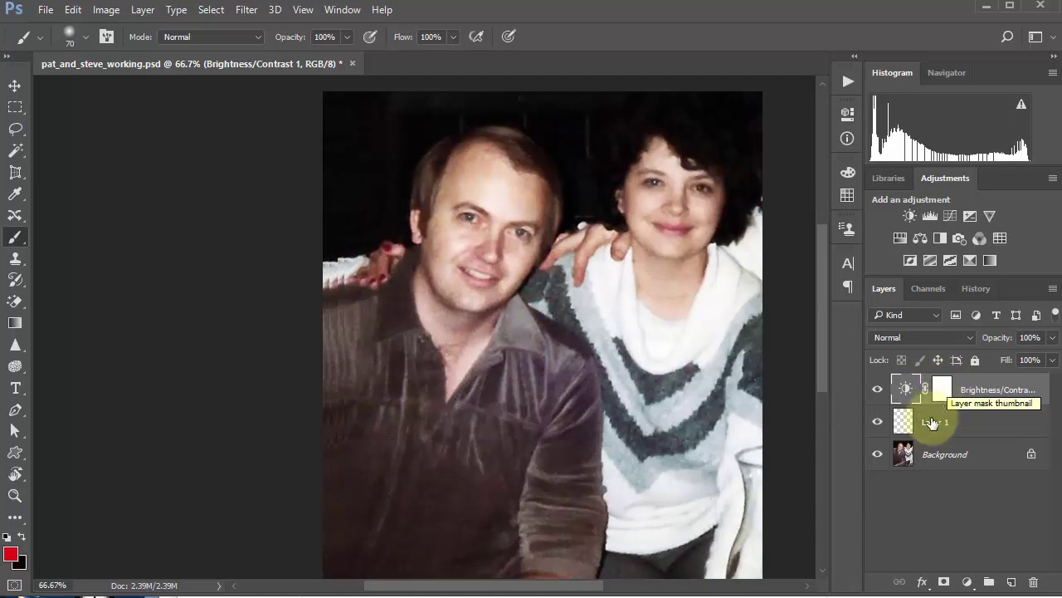
Add a Hue/Saturation adjustment layer on top with Hue +1, Saturation +1 and Lightness -5
left_click(899, 238)
left_click_drag(731, 220, 745, 287)
left_click_drag(757, 292, 728, 294)
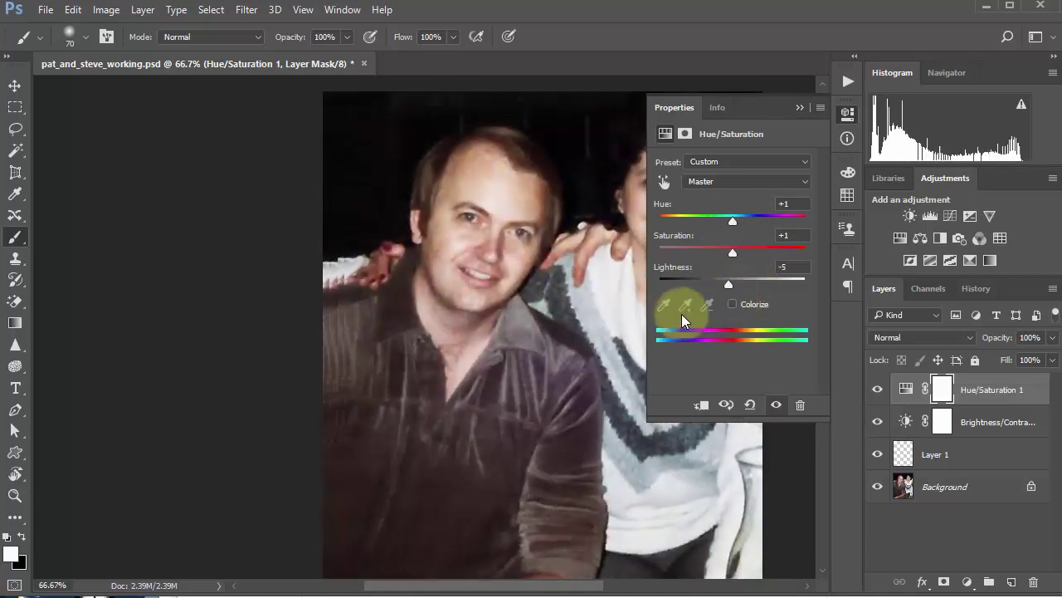
left_click(797, 108)
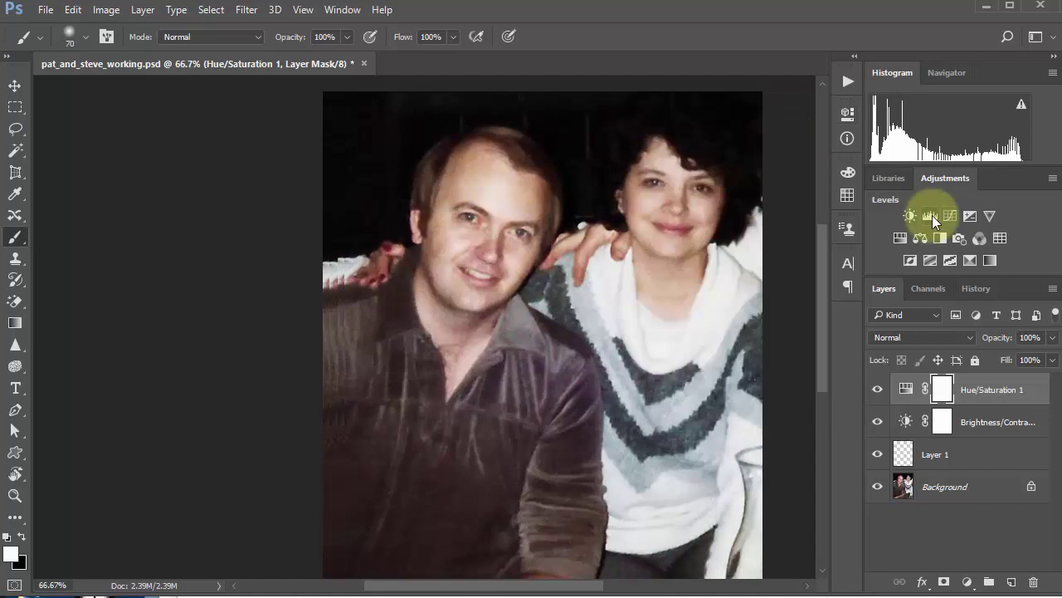
Add a Levels adjustment layer above Hue/Saturation and try its midtone slider, leaving the midtone input level at 1.00
left_click(932, 215)
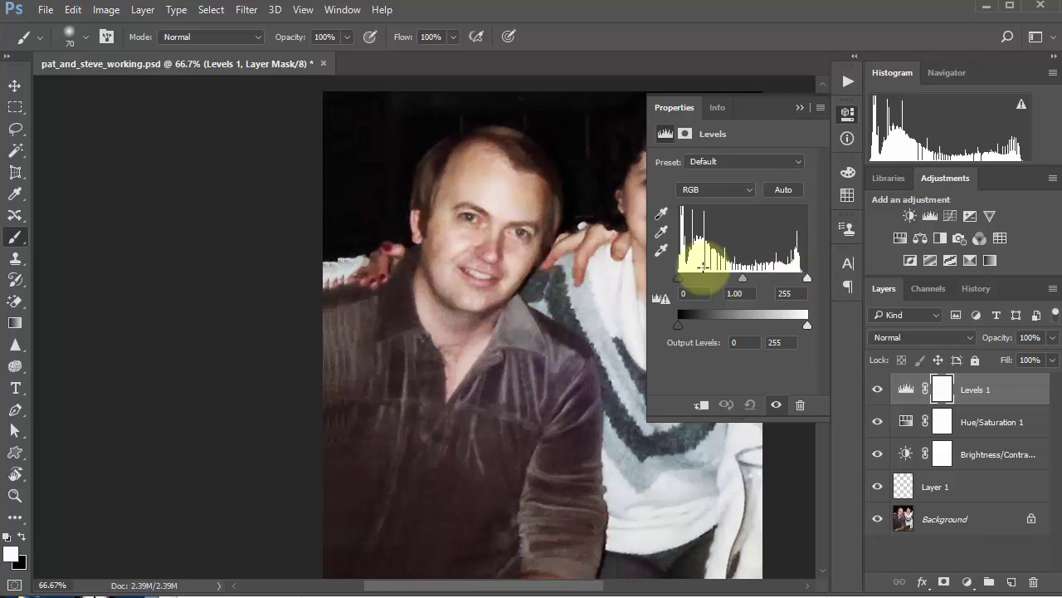
left_click(743, 276)
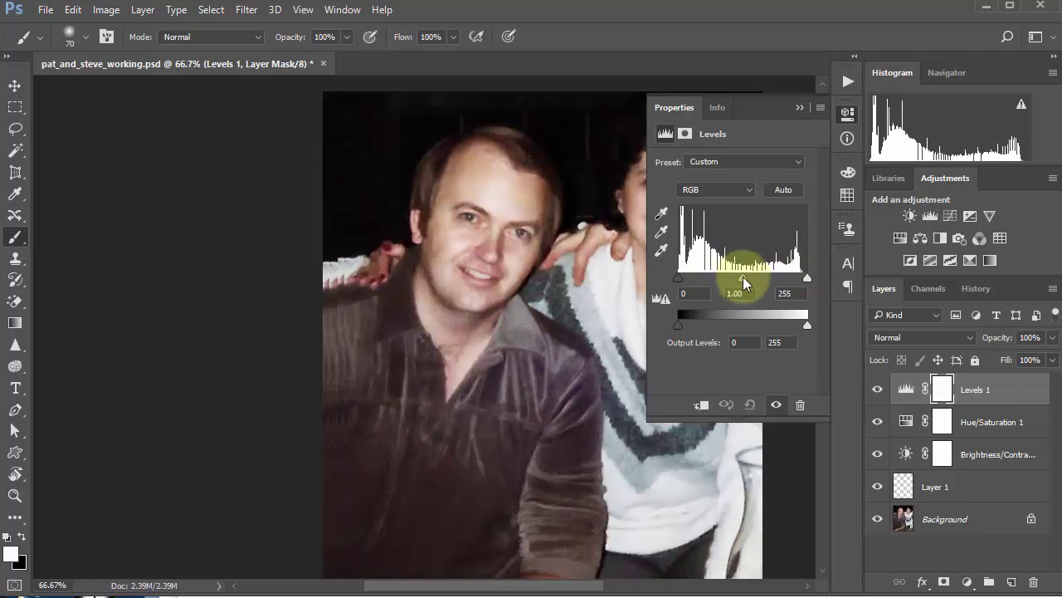
left_click_drag(742, 276, 743, 277)
left_click(799, 107)
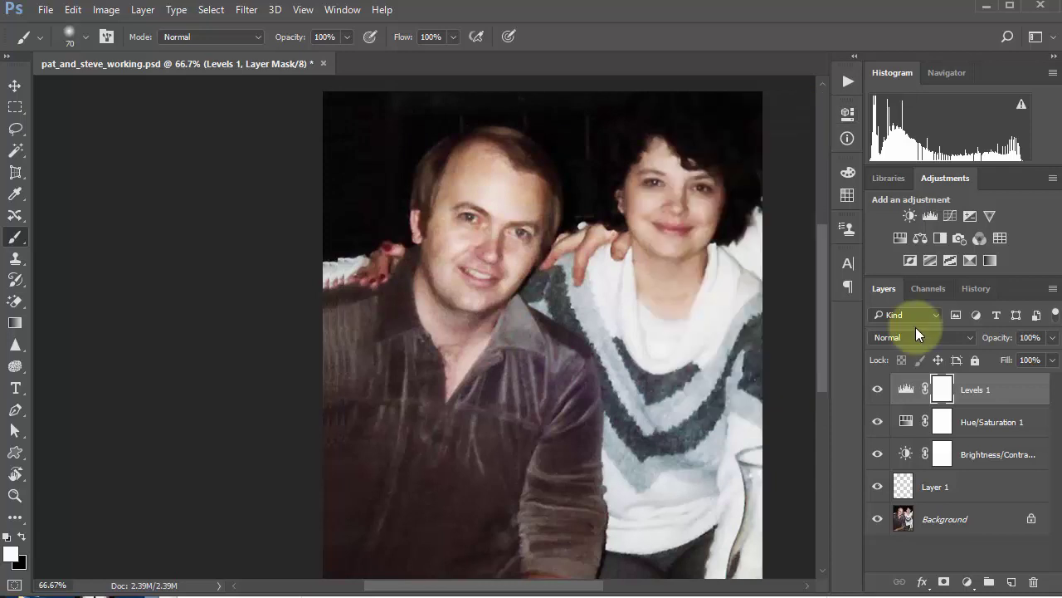